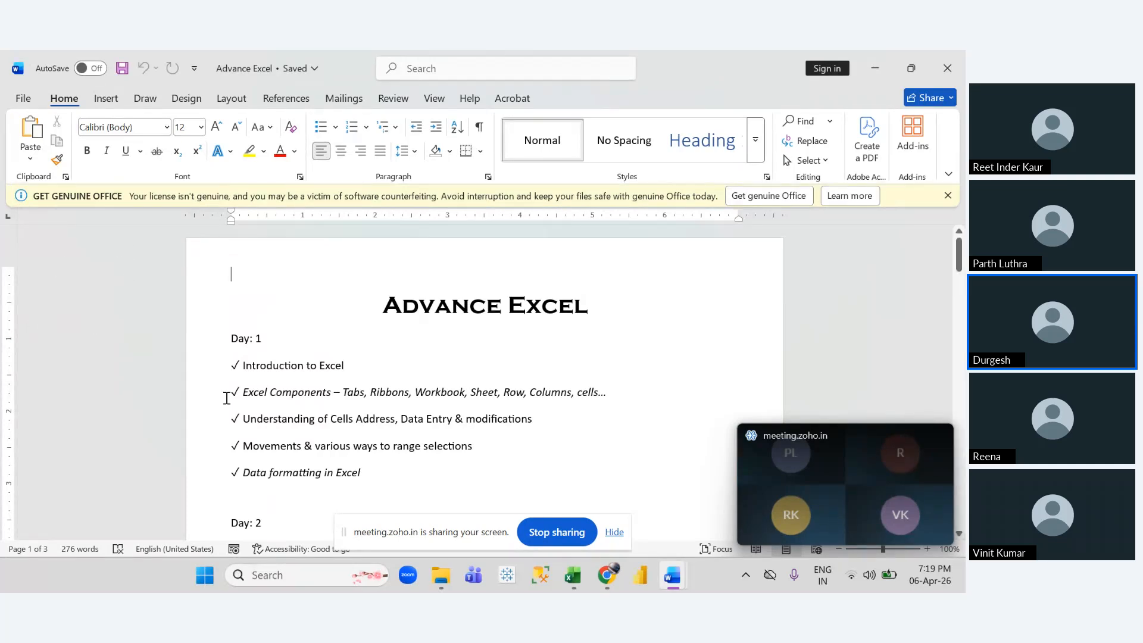
Step: Switch to Excel and create a new blank workbook
left_click(570, 580)
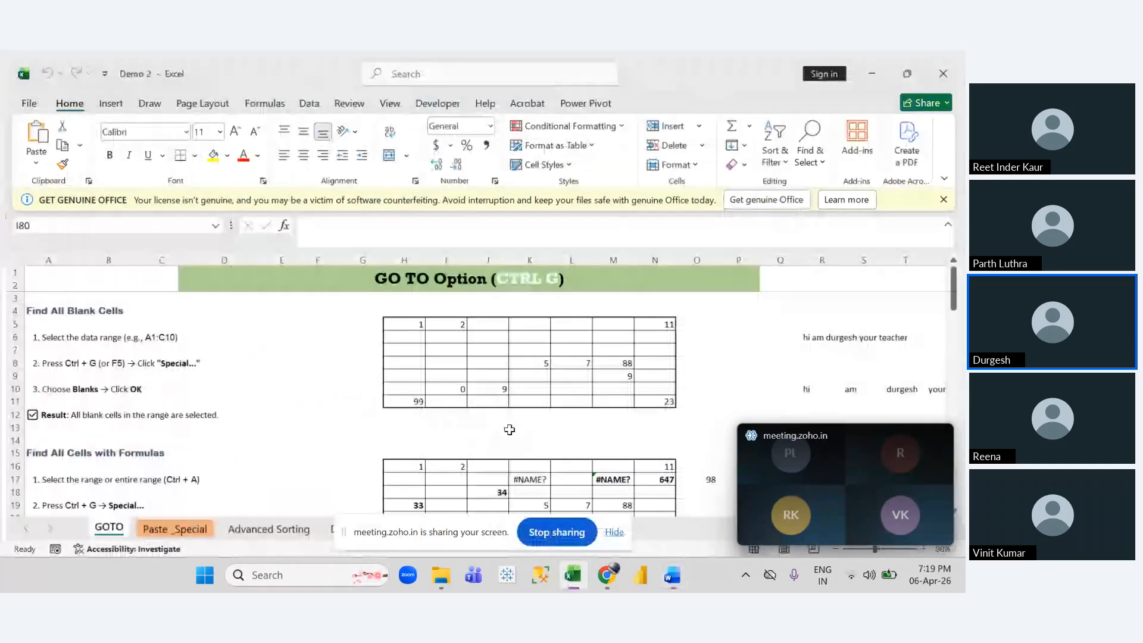
key("ctrl+n")
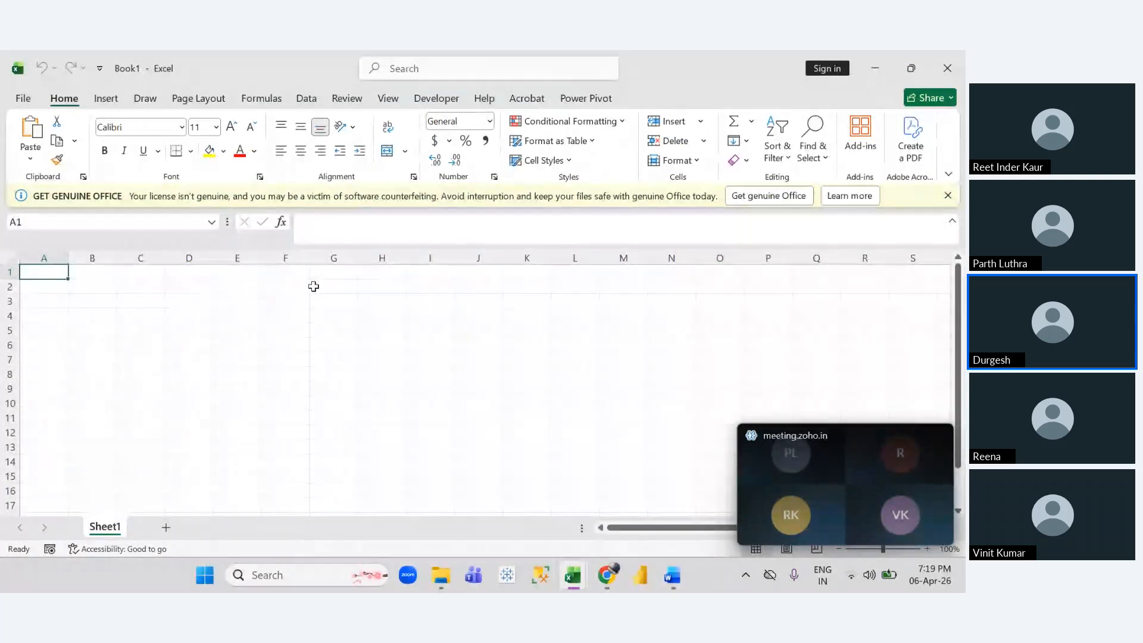
Step: Launch Epic Pen, park its toolbar over column A below the Name Box, and activate the pen
key("super")
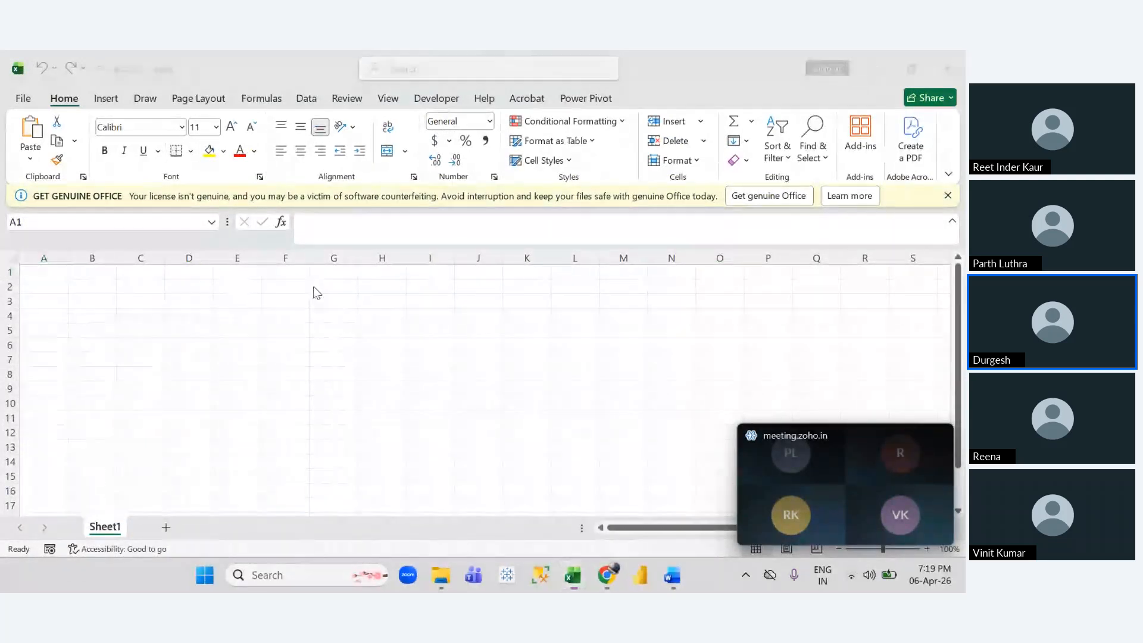
type("pemn")
key("BackSpace")
key("BackSpace")
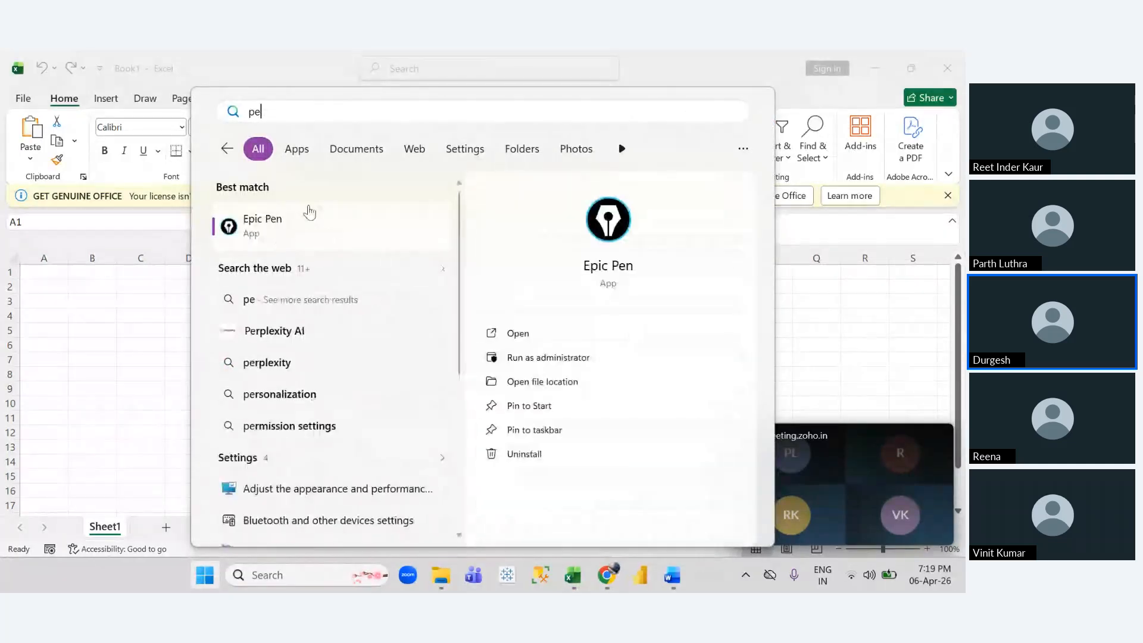
left_click(269, 233)
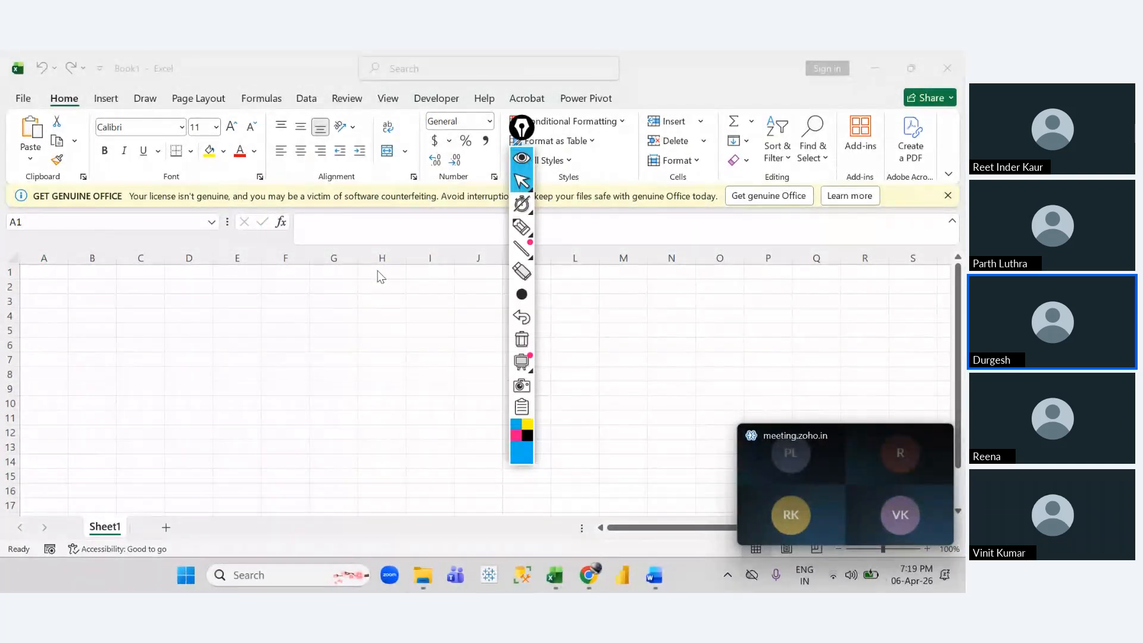
left_click_drag(521, 127, 48, 228)
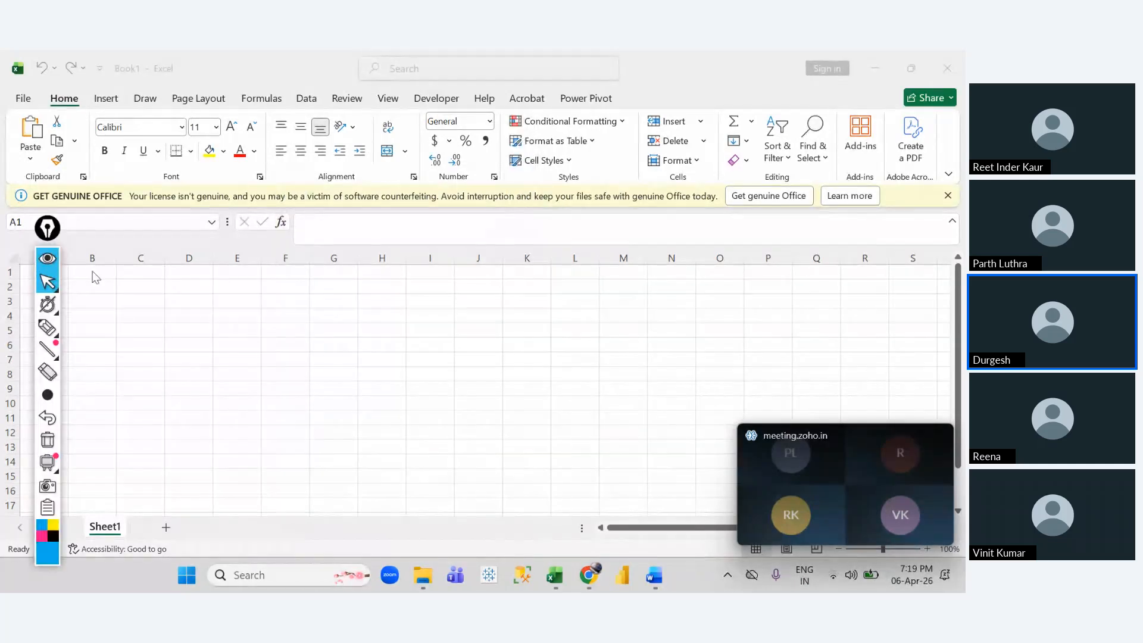
left_click(48, 328)
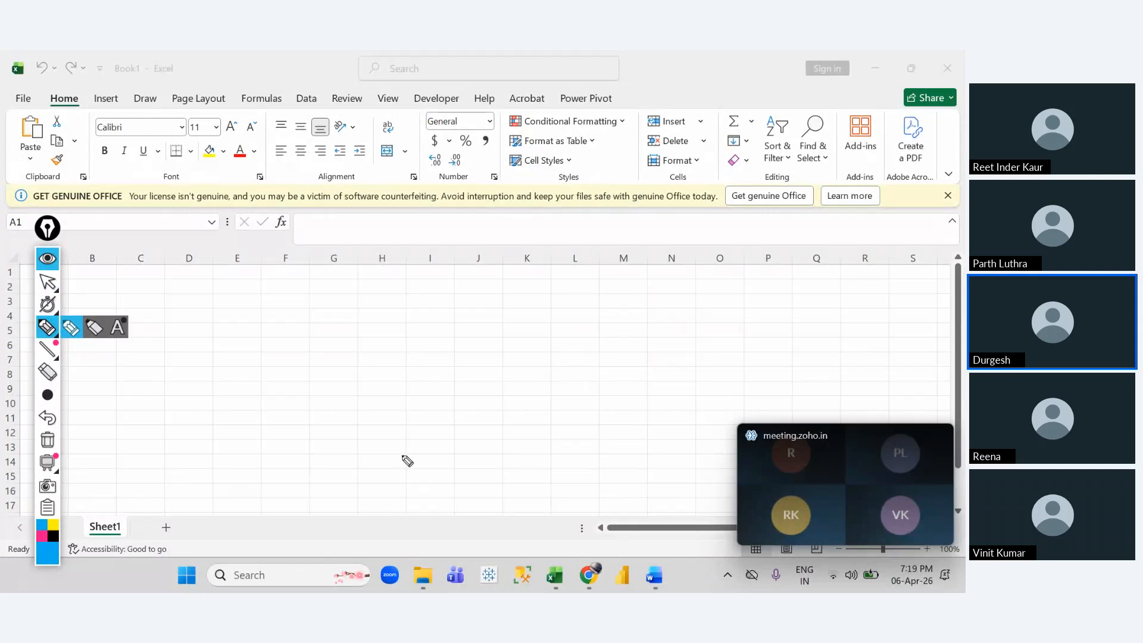
Step: Mark the Excel icon, undo, redo, workbook title, Sheet1 tab and new-sheet control with blue ink
left_click_drag(18, 82, 52, 78)
left_click(64, 79)
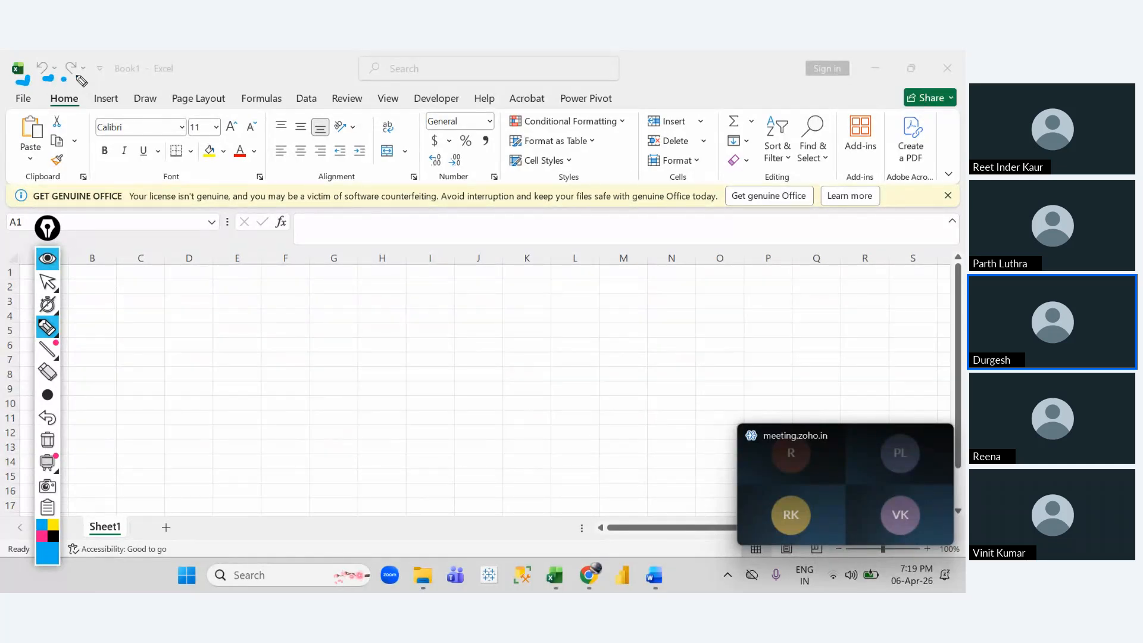
left_click_drag(73, 76, 165, 80)
left_click_drag(114, 541, 182, 521)
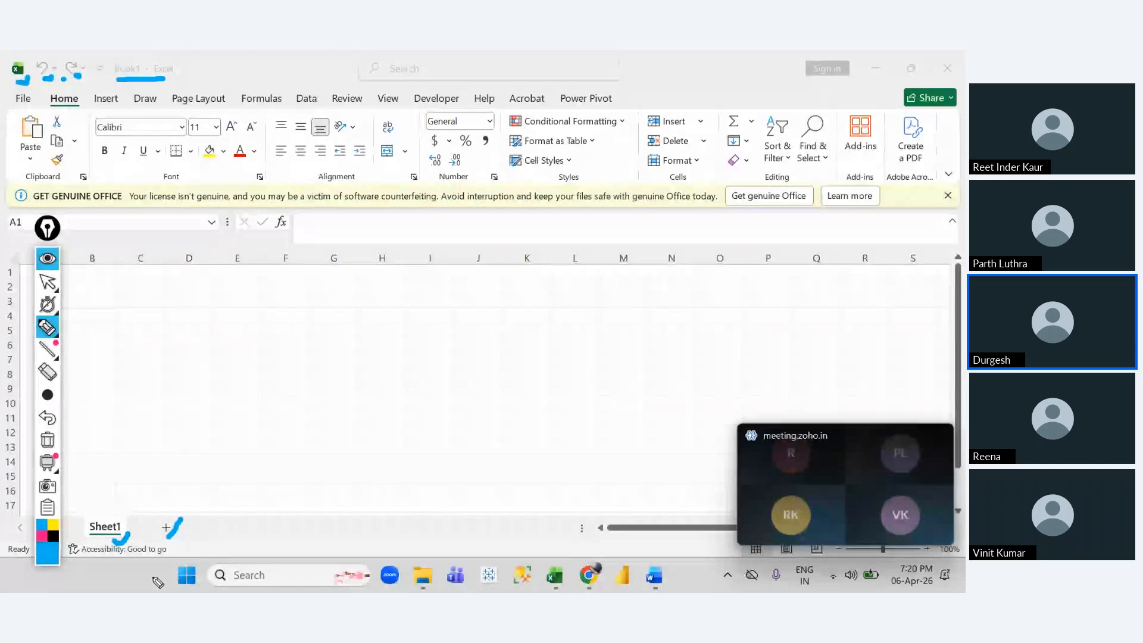
Step: Mark the ribbon tab names from File through Data with blue pen strokes
left_click_drag(22, 105, 109, 103)
left_click(146, 111)
left_click_drag(207, 111, 241, 94)
left_click(269, 103)
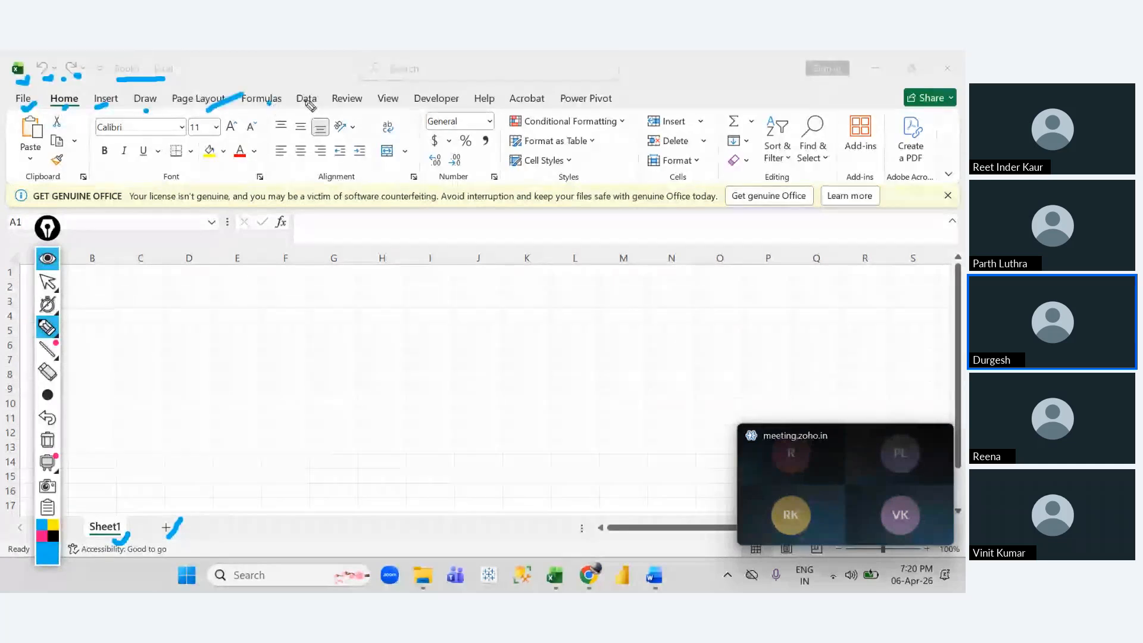
left_click(305, 100)
Step: Mark the Clipboard, Font, Alignment, Number, Styles and Cells group names on the ribbon with the pen
left_click_drag(61, 179, 68, 178)
left_click(207, 172)
left_click_drag(337, 197, 353, 185)
left_click(465, 185)
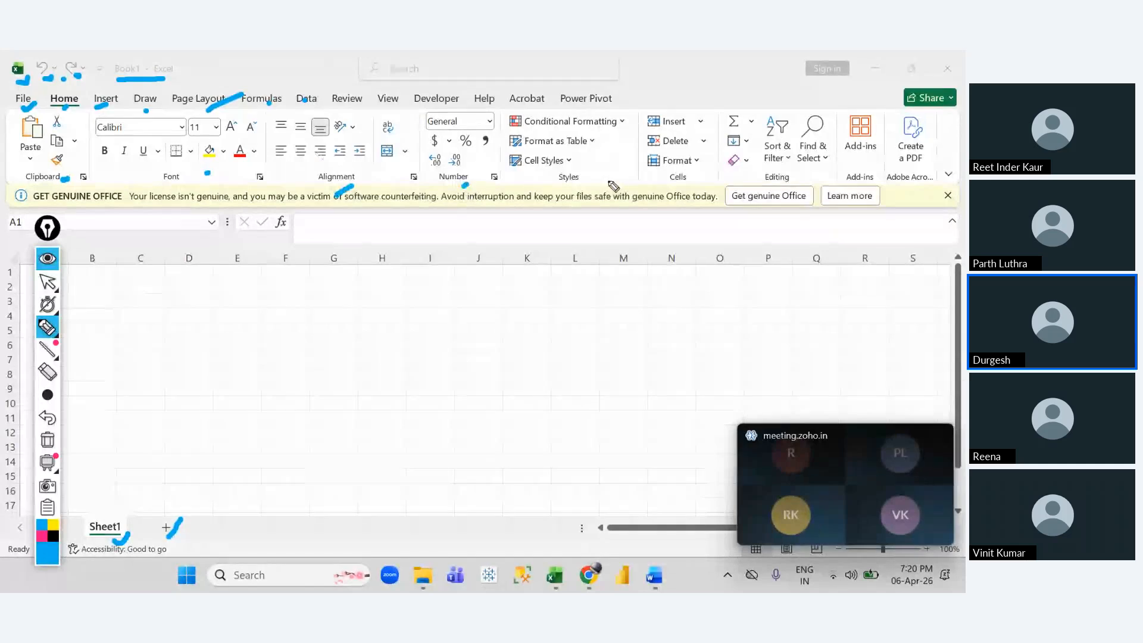
left_click_drag(599, 184, 699, 184)
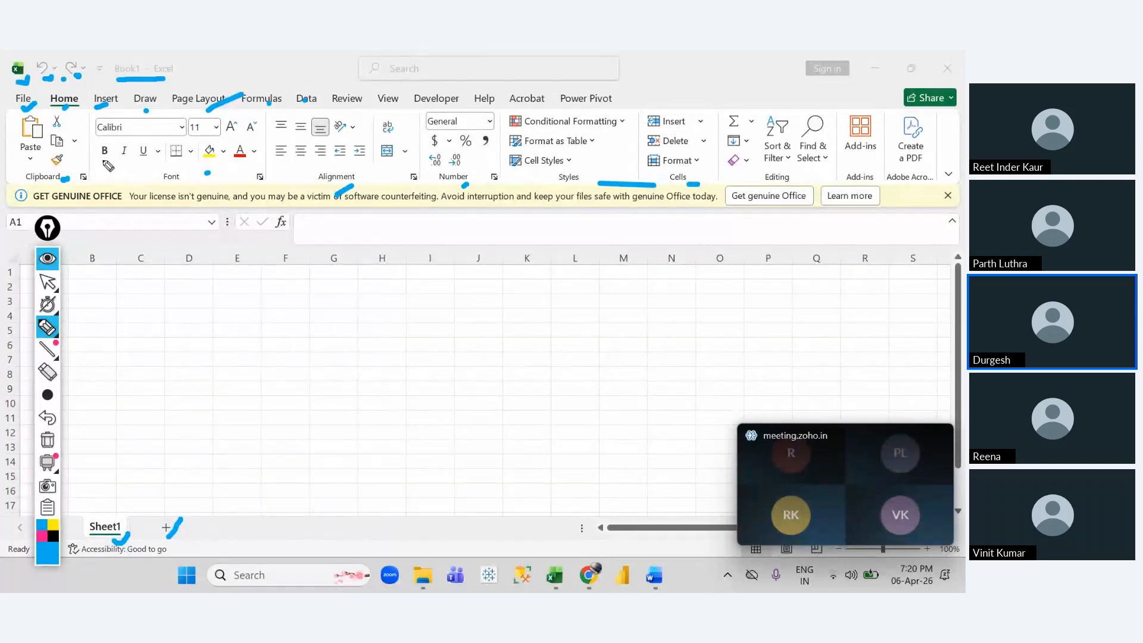
Step: Mark the bold, italic, underline, borders, fill colour, font colour and font size controls with the pen
mouse_move(103, 160)
left_mouse_down()
mouse_move(209, 174)
mouse_move(216, 163)
left_mouse_up()
left_click_drag(238, 162, 243, 160)
left_click(259, 129)
left_click(236, 133)
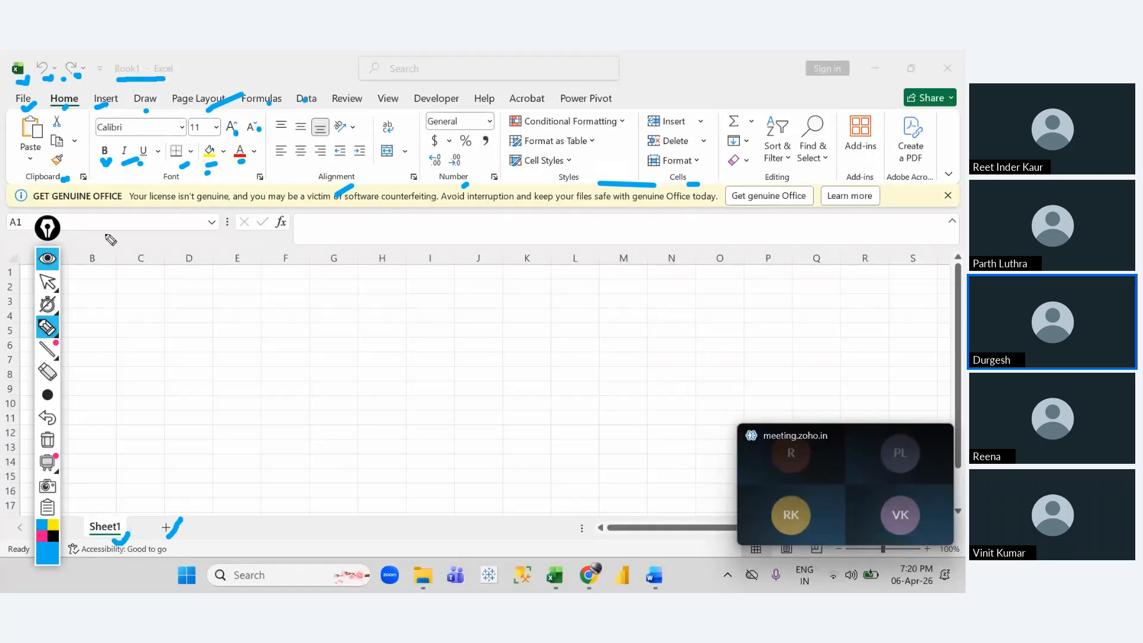
Step: Mark the Name Box, cells around E4, H6 and F7, and the formula bar, circling the A1 address
left_click_drag(106, 234, 108, 224)
left_click_drag(235, 325, 261, 324)
left_click_drag(384, 347, 371, 347)
left_click_drag(284, 360, 295, 360)
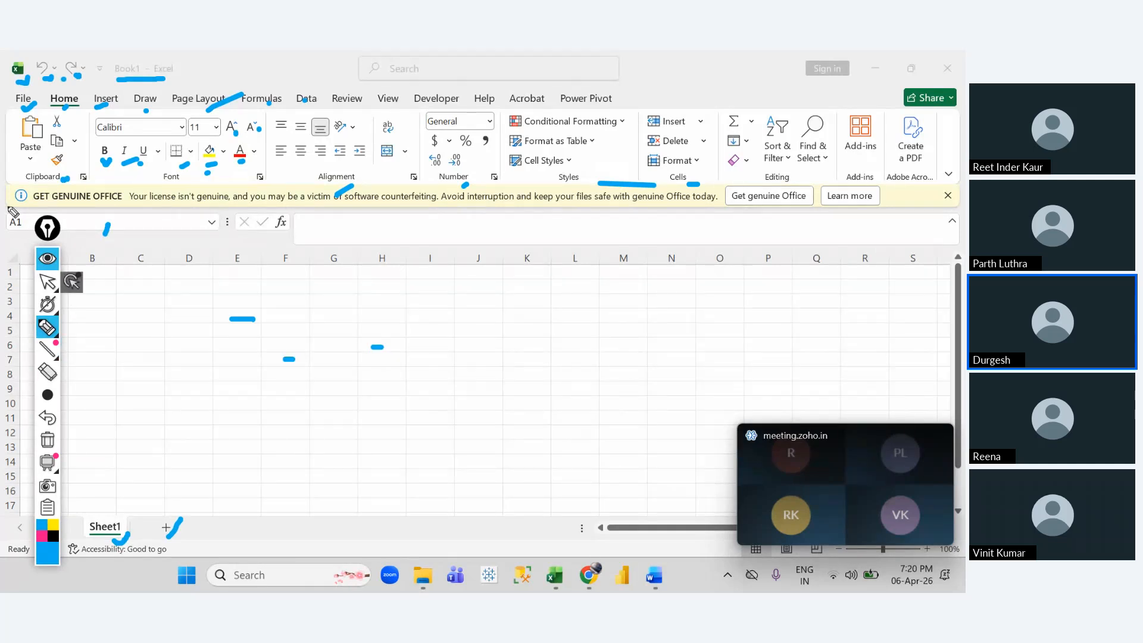
mouse_move(8, 207)
left_mouse_down()
mouse_move(34, 244)
mouse_move(39, 221)
left_mouse_up()
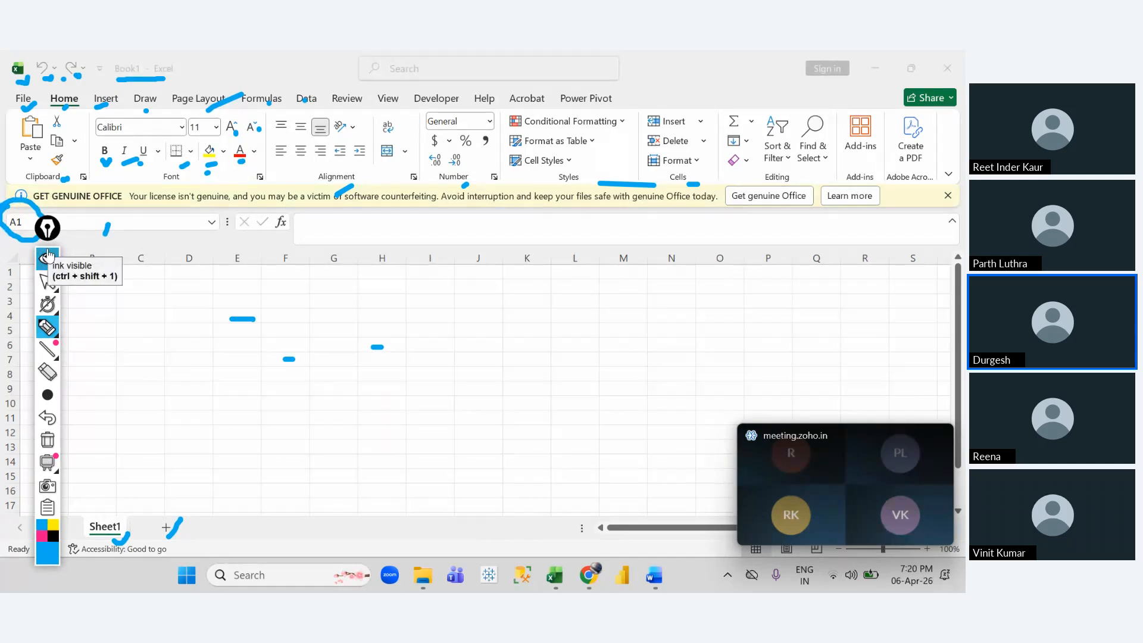
left_click_drag(322, 238, 343, 241)
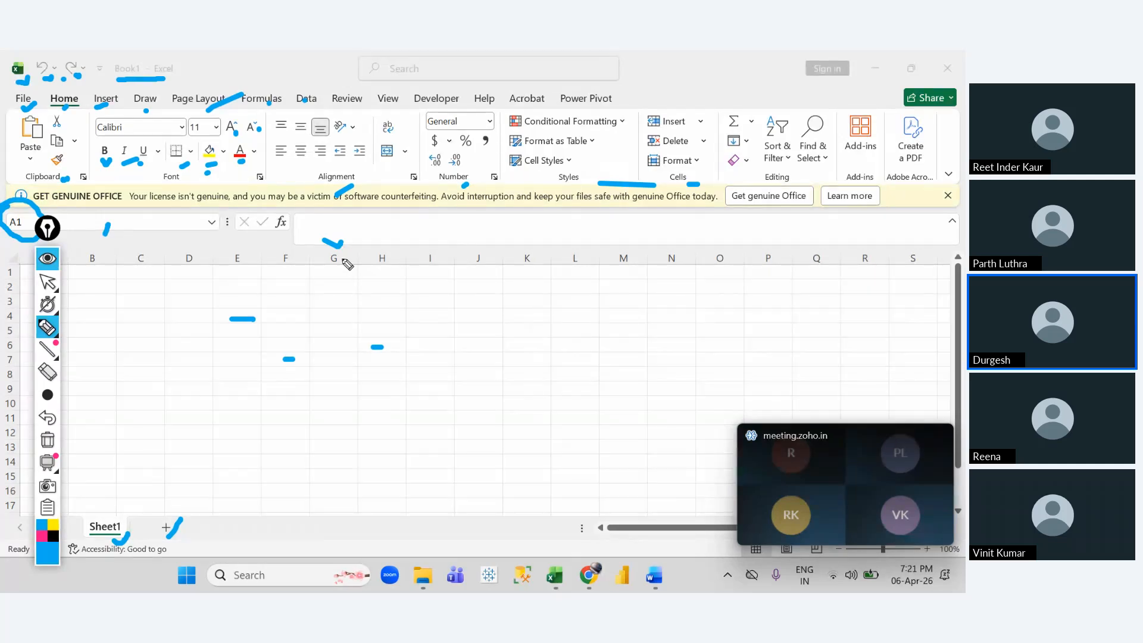
Step: Move the Epic Pen toolbar clear of column A, draw strokes beside rows 2 to 11, and label them R
mouse_move(48, 228)
left_mouse_down()
mouse_move(174, 235)
mouse_move(474, 159)
left_mouse_up()
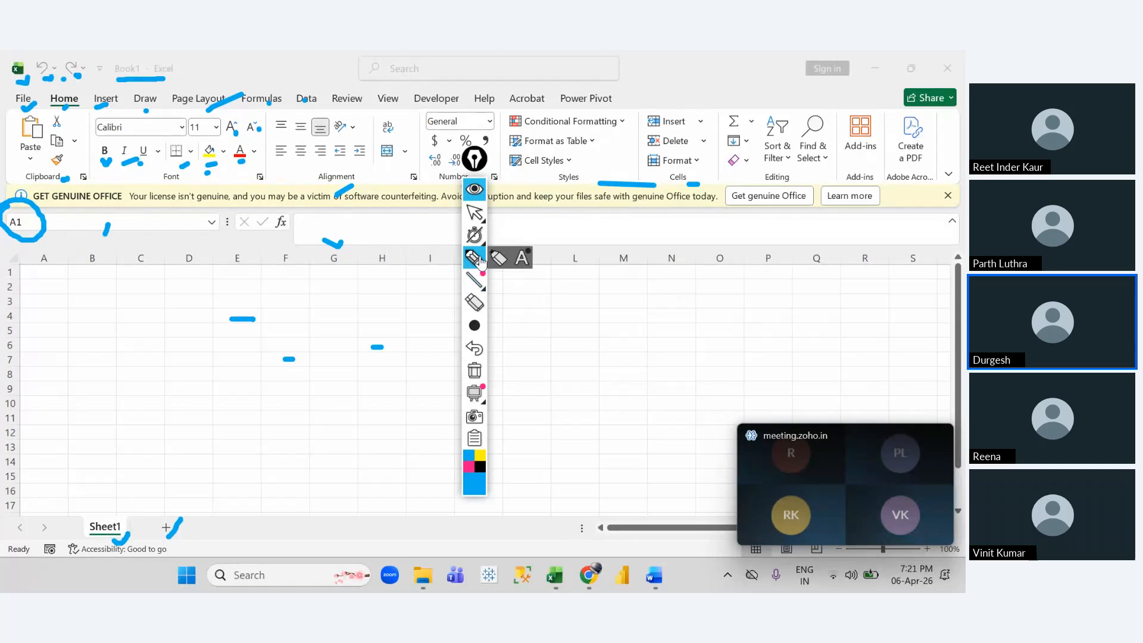
mouse_move(18, 287)
left_mouse_down()
mouse_move(27, 280)
mouse_move(42, 307)
left_mouse_up()
left_click_drag(13, 347, 42, 332)
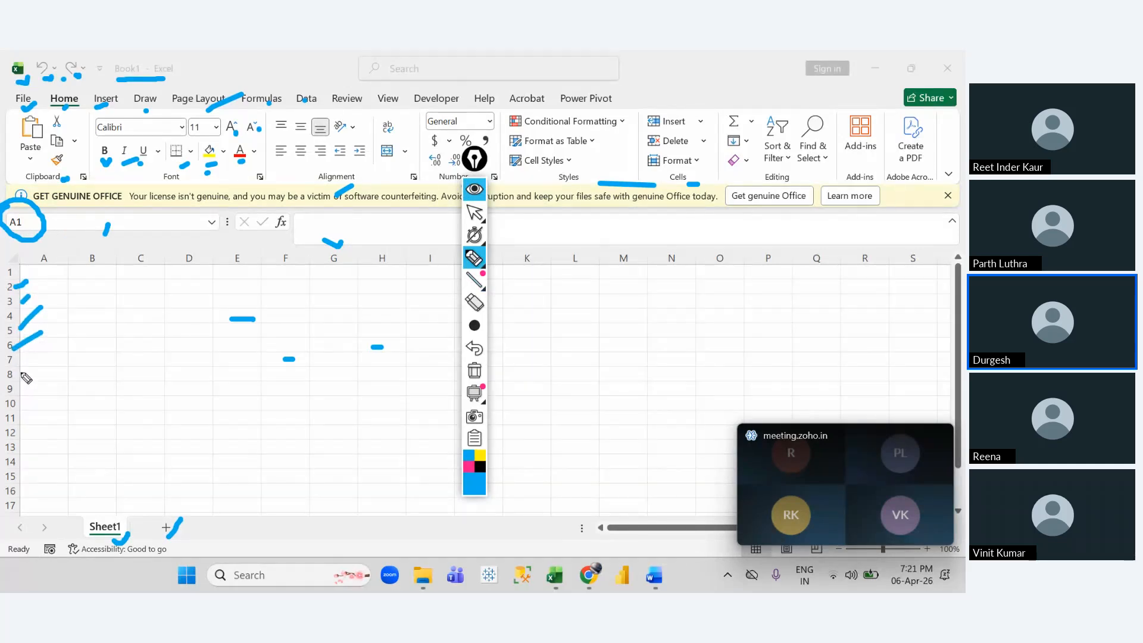
mouse_move(19, 373)
left_mouse_down()
mouse_move(54, 373)
mouse_move(58, 419)
mouse_move(78, 374)
mouse_move(107, 370)
left_mouse_up()
left_click(109, 359)
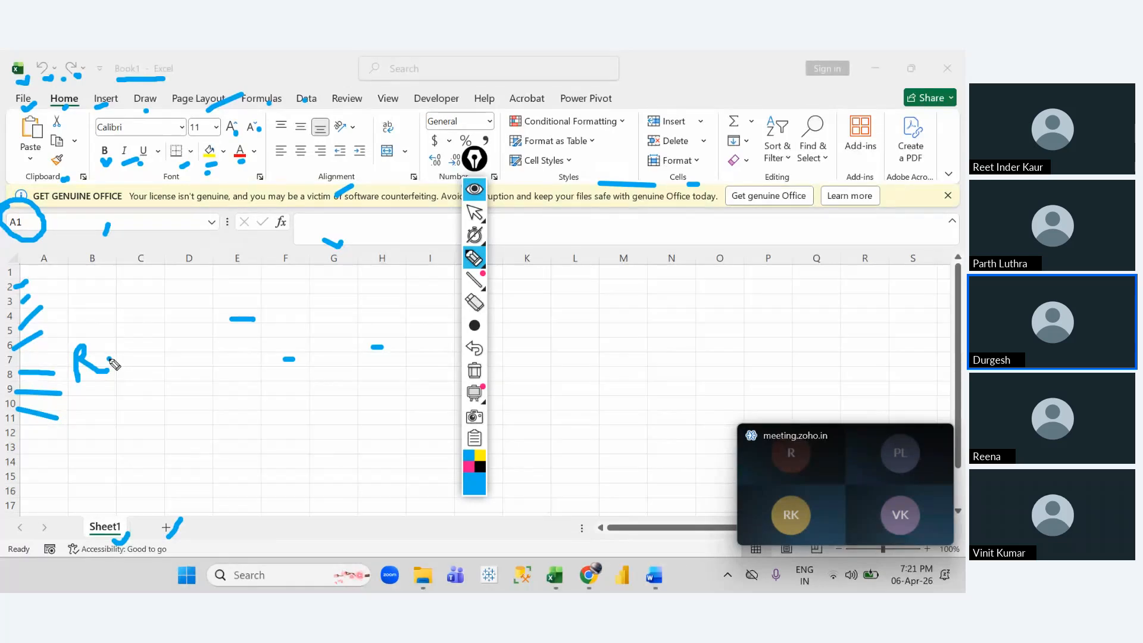
Step: Draw vertical strokes under column headers C to E with the label C, and underline both handwritten labels
left_click_drag(149, 267, 148, 294)
mouse_move(212, 257)
left_mouse_down()
mouse_move(210, 283)
mouse_move(238, 303)
mouse_move(206, 328)
left_mouse_up()
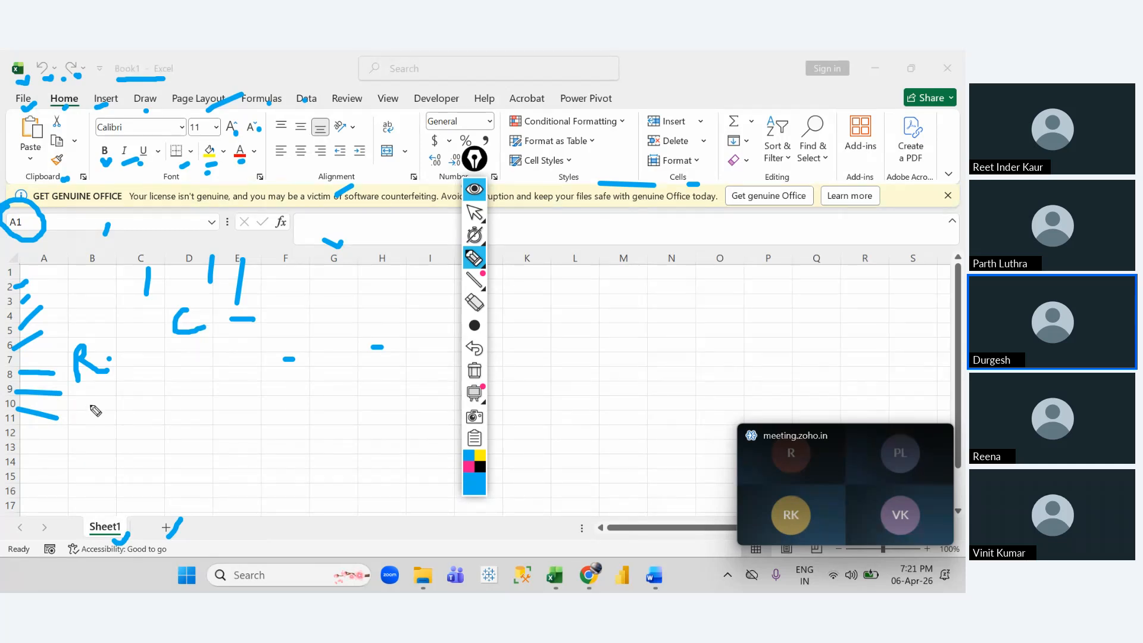
left_click_drag(63, 392, 110, 391)
left_click_drag(198, 351, 219, 349)
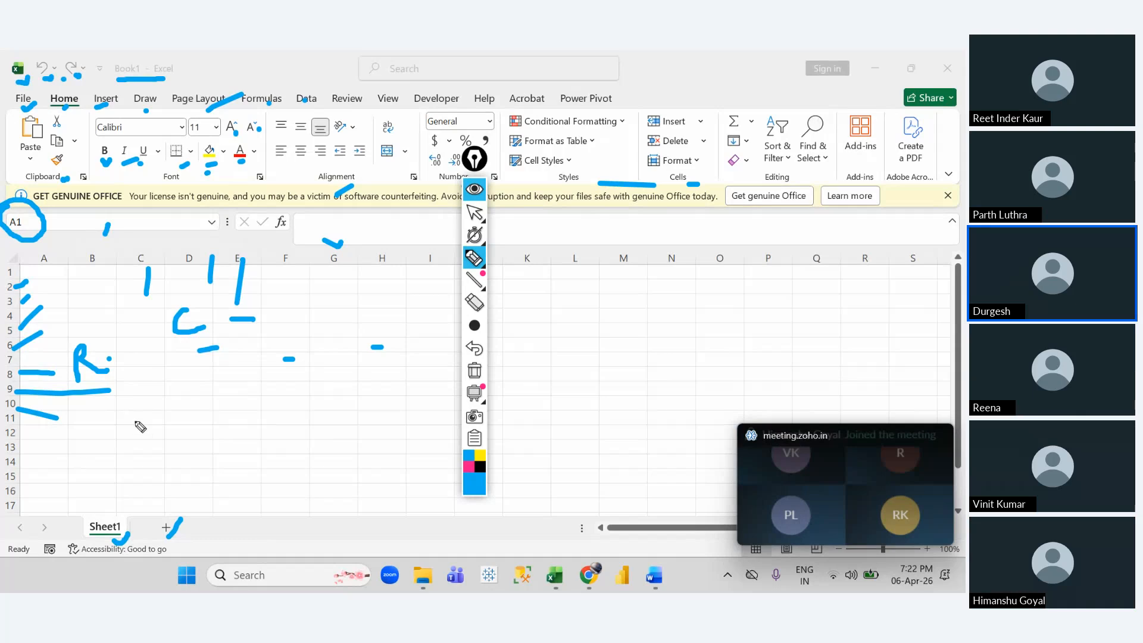
Step: Handwrite the row count 1048576 across the middle of the grid and underline it
mouse_move(142, 422)
left_mouse_down()
mouse_move(152, 452)
mouse_move(196, 430)
mouse_move(207, 444)
left_mouse_up()
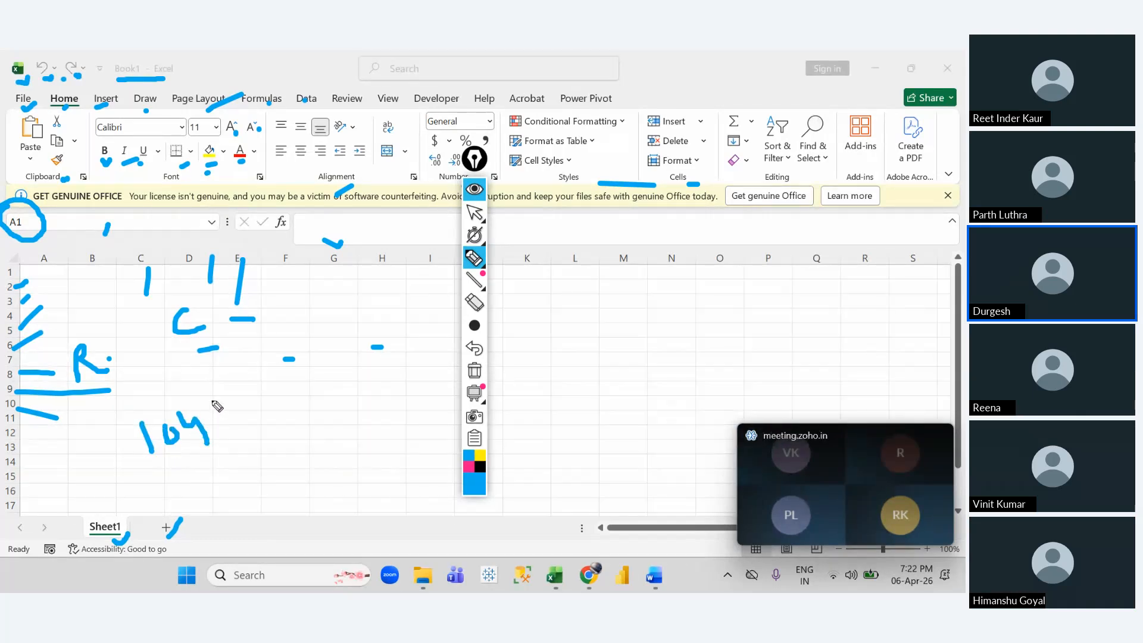
mouse_move(213, 384)
left_mouse_down()
mouse_move(226, 424)
mouse_move(229, 411)
mouse_move(279, 398)
left_mouse_up()
left_click(239, 384)
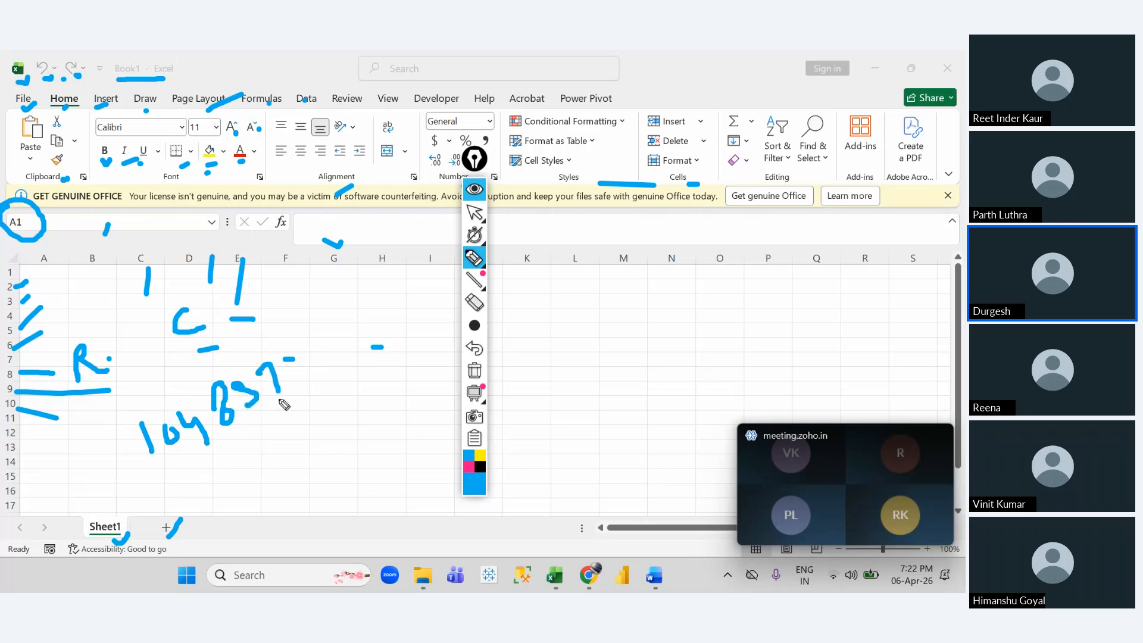
left_click_drag(294, 348, 295, 374)
left_click_drag(179, 475, 286, 422)
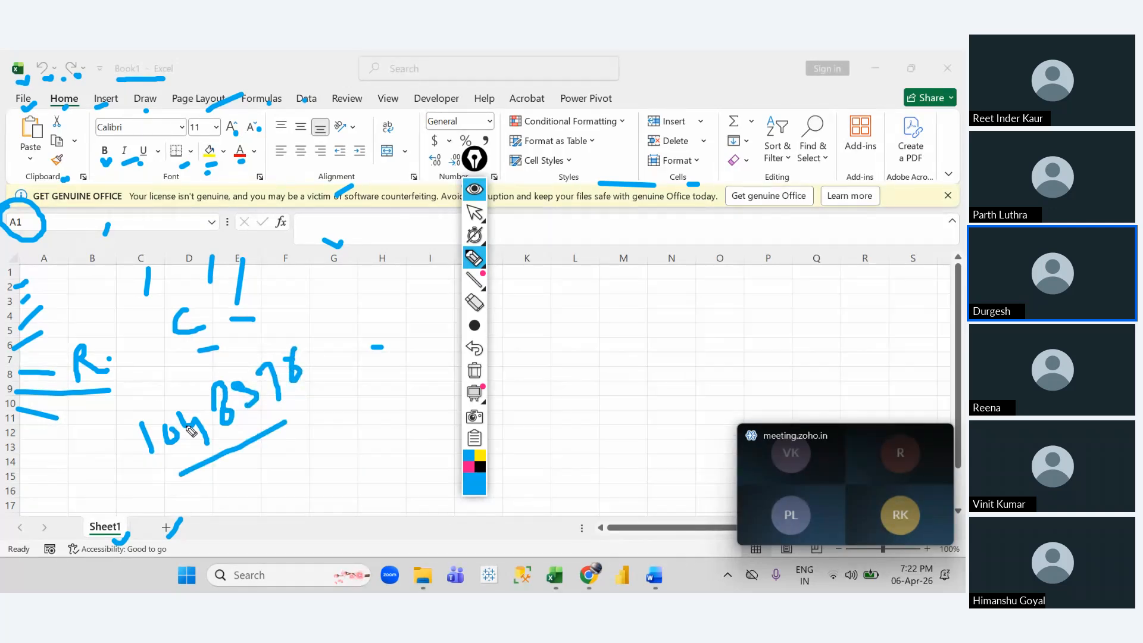
Step: Handwrite the column count 16384 near columns G and H, underline it, and add emphasis strokes around both numbers
mouse_move(262, 307)
left_mouse_down()
mouse_move(291, 298)
mouse_move(340, 310)
mouse_move(410, 278)
mouse_move(401, 274)
mouse_move(429, 252)
mouse_move(436, 272)
mouse_move(376, 325)
left_mouse_up()
left_click(350, 277)
left_click_drag(246, 338, 276, 299)
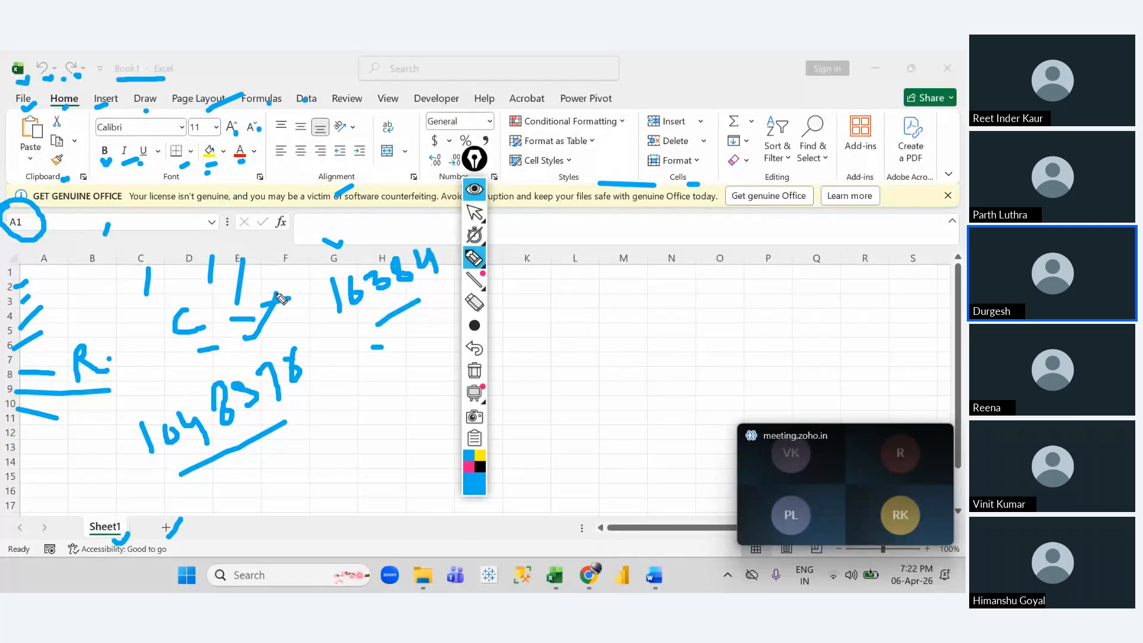
left_click_drag(178, 492, 206, 439)
left_click_drag(143, 475, 223, 459)
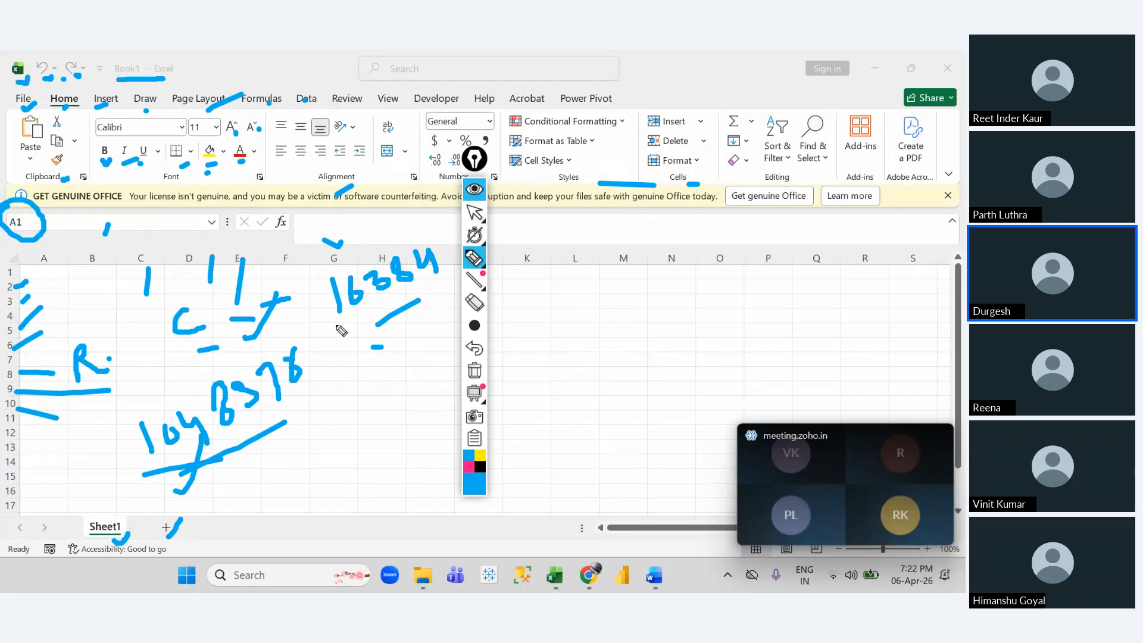
left_click_drag(336, 327, 395, 300)
left_click_drag(265, 419, 275, 417)
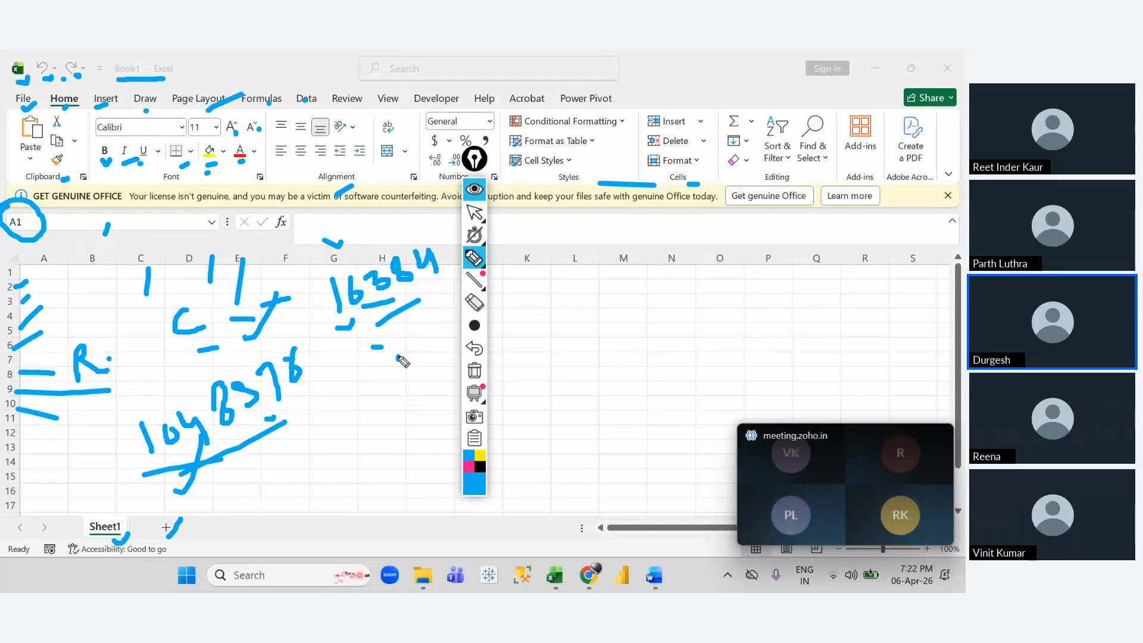
mouse_move(287, 399)
left_mouse_down()
mouse_move(303, 414)
mouse_move(314, 402)
left_mouse_up()
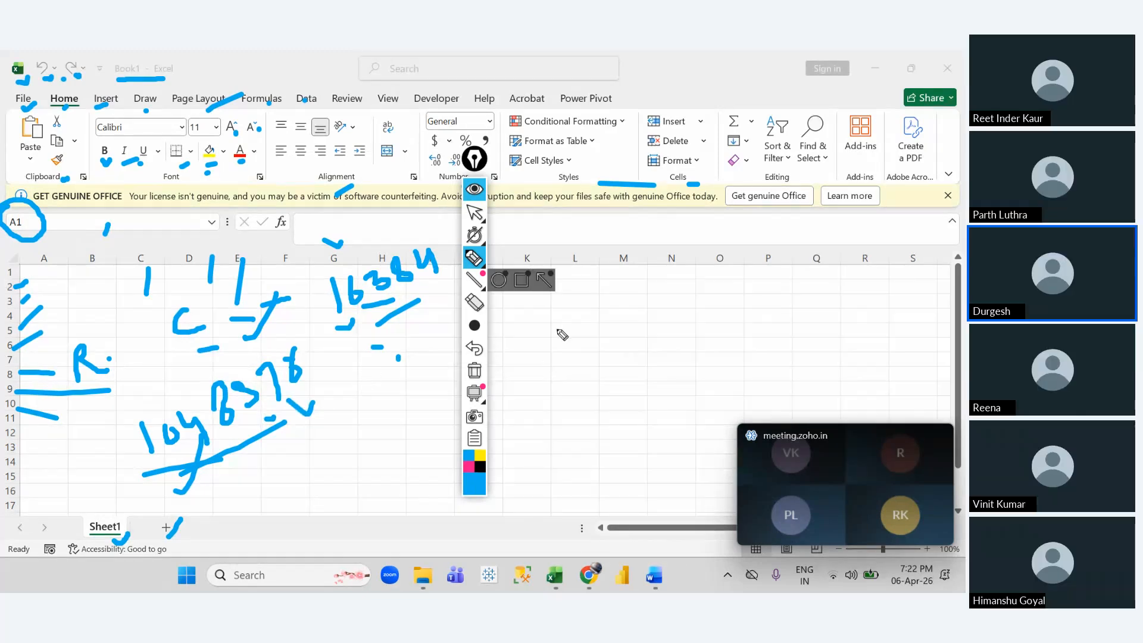
Step: Clear all the ink, circle the select-all corner beside column A, and hide the ink overlay
left_click(474, 370)
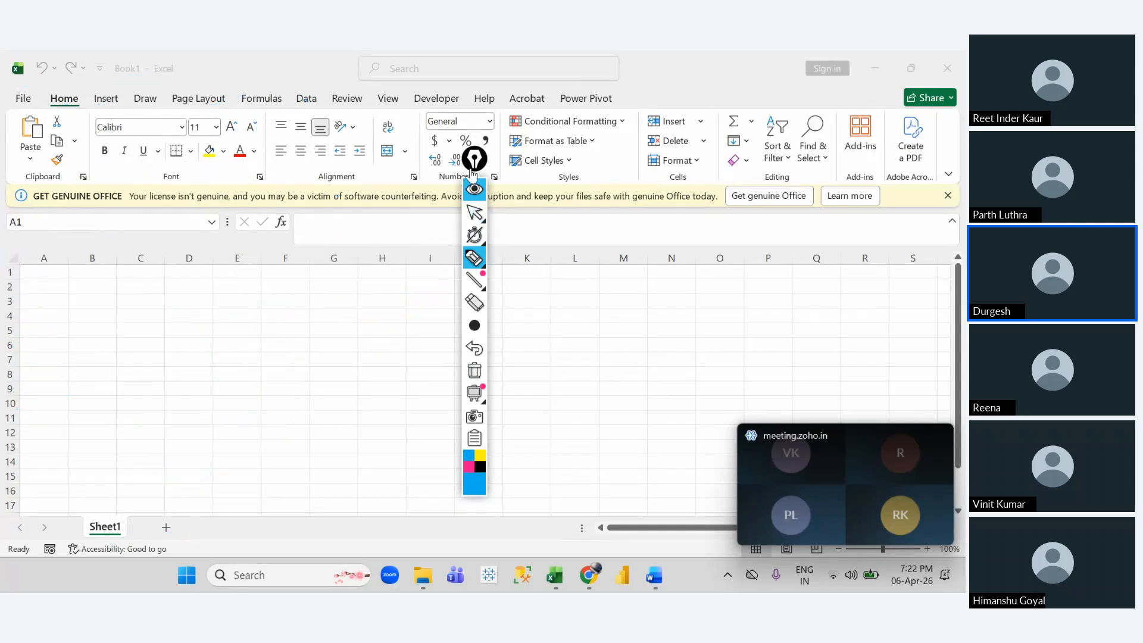
left_click_drag(475, 159, 568, 166)
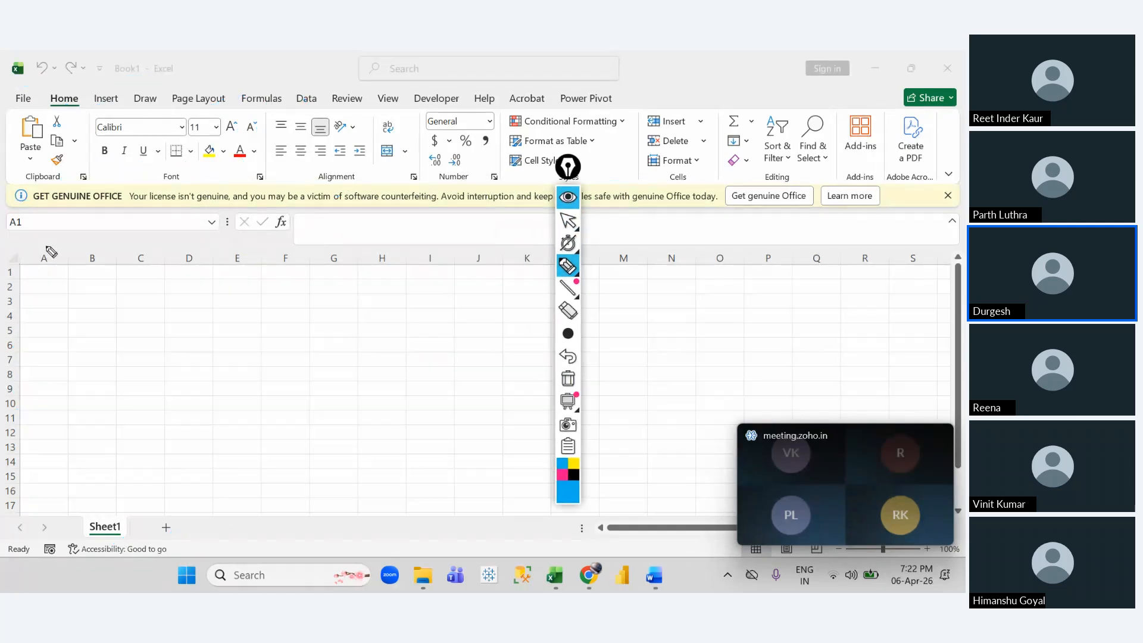
mouse_move(12, 247)
left_mouse_down()
mouse_move(6, 270)
mouse_move(26, 278)
left_mouse_up()
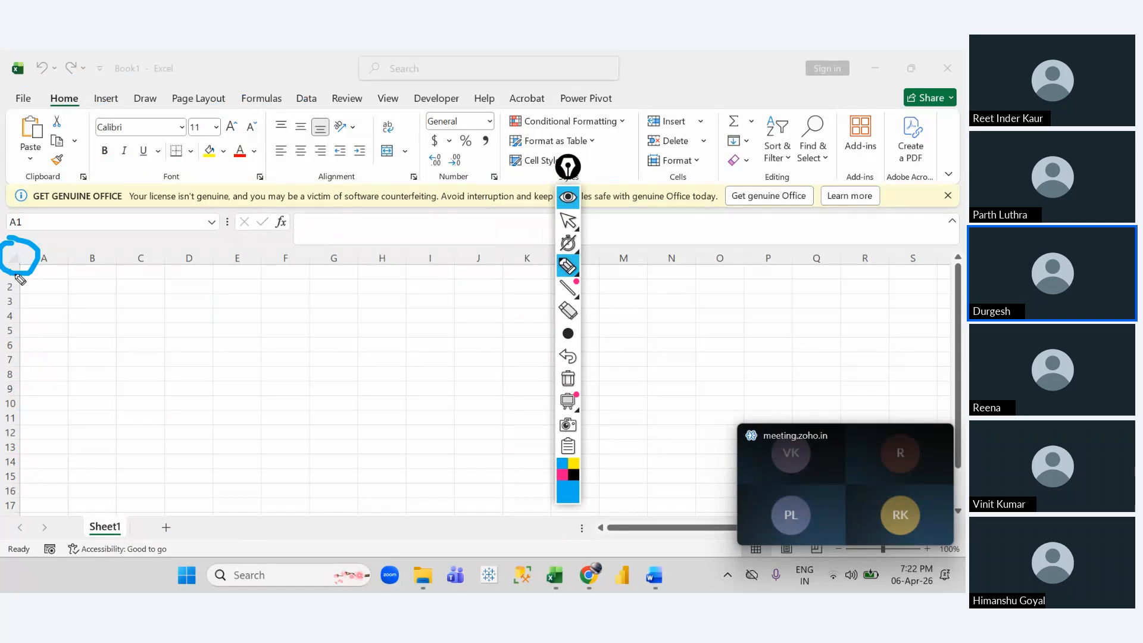
left_click(567, 197)
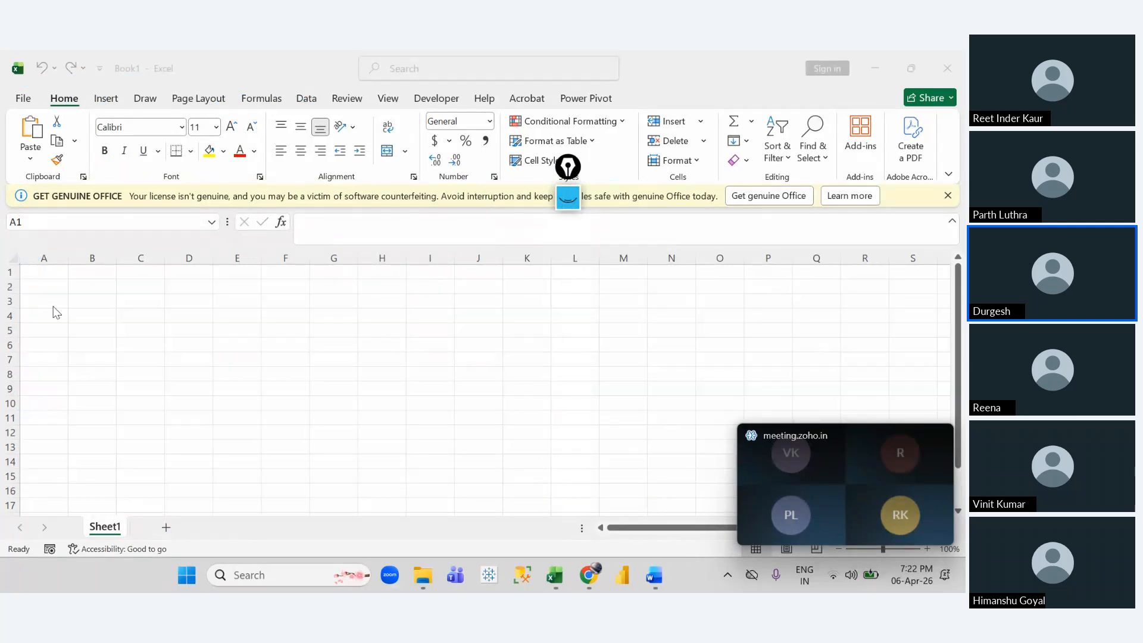
Step: Check the worksheet's extent by selecting all cells and jumping to the last row of column A
left_click(12, 258)
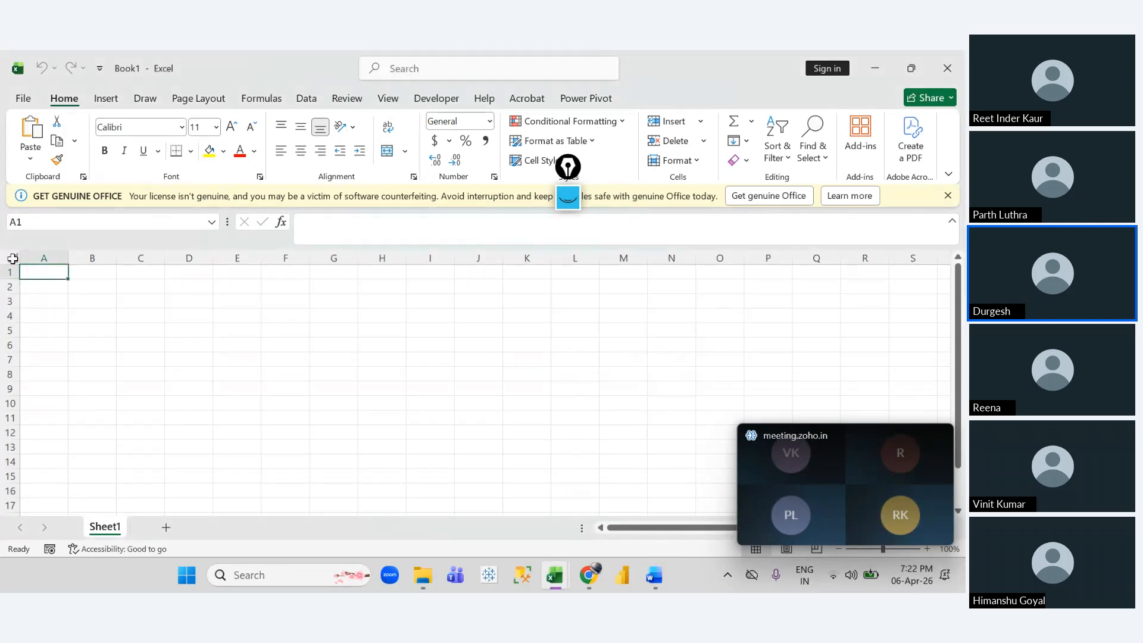
left_click(12, 258)
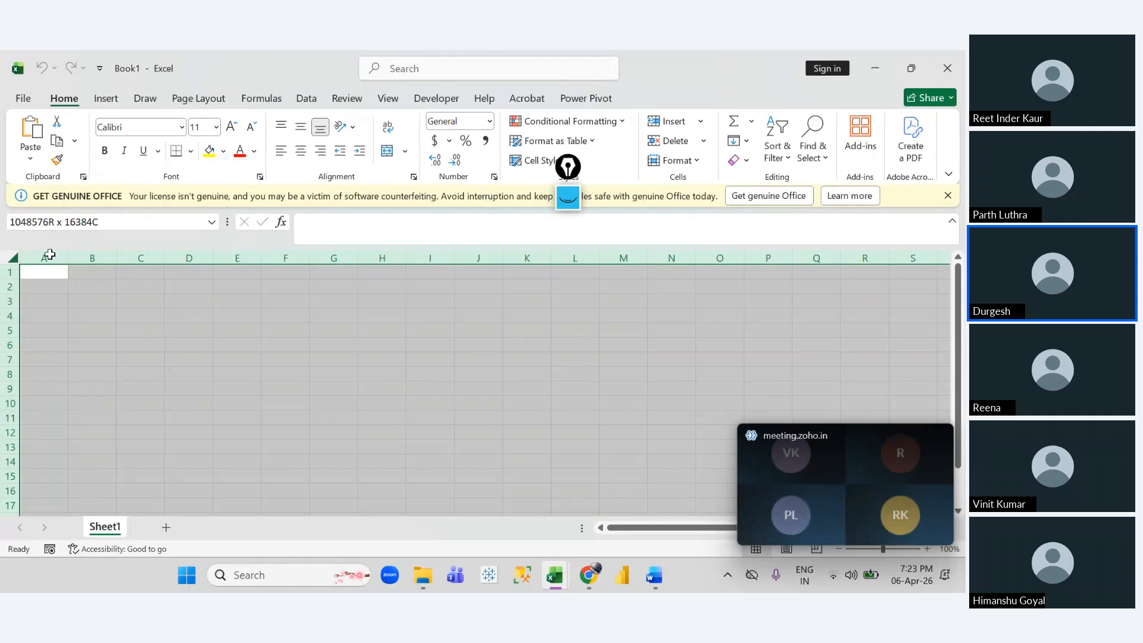
left_click(47, 291)
key("ctrl+Down")
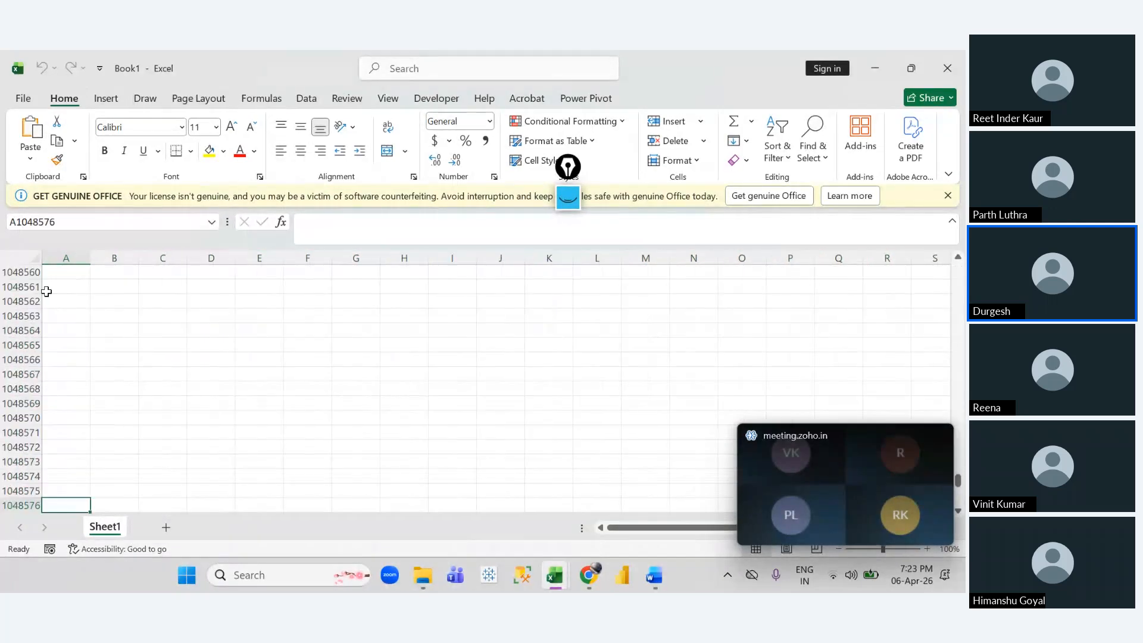
Step: Select the entire last row 1048576, return to row 1 and jump to the worksheet's last column
left_click(22, 508)
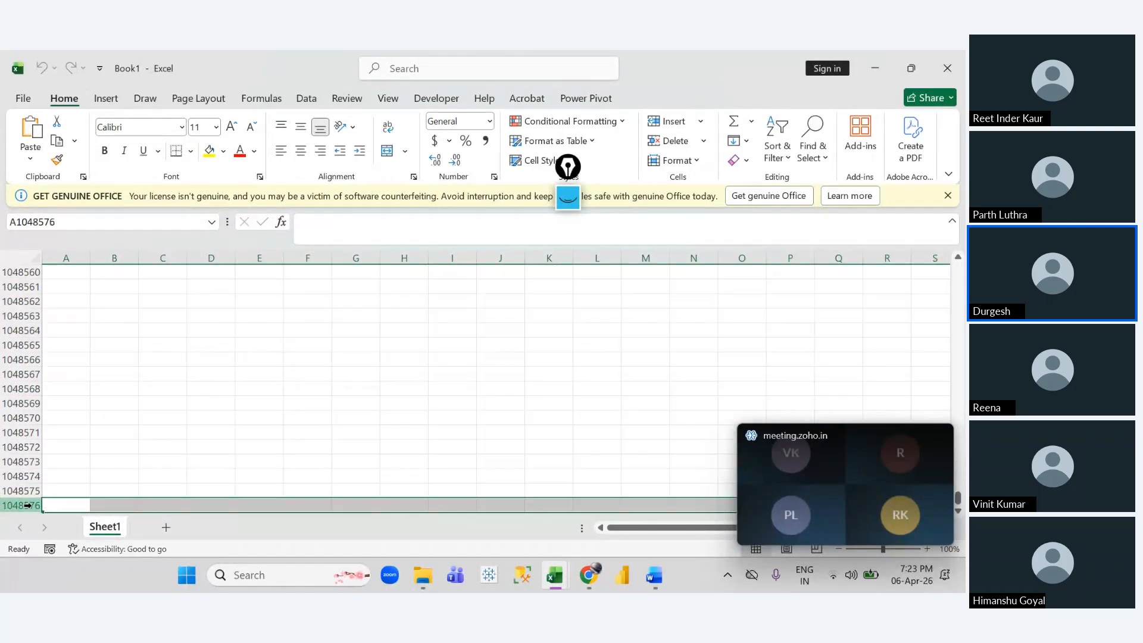
left_click(69, 370)
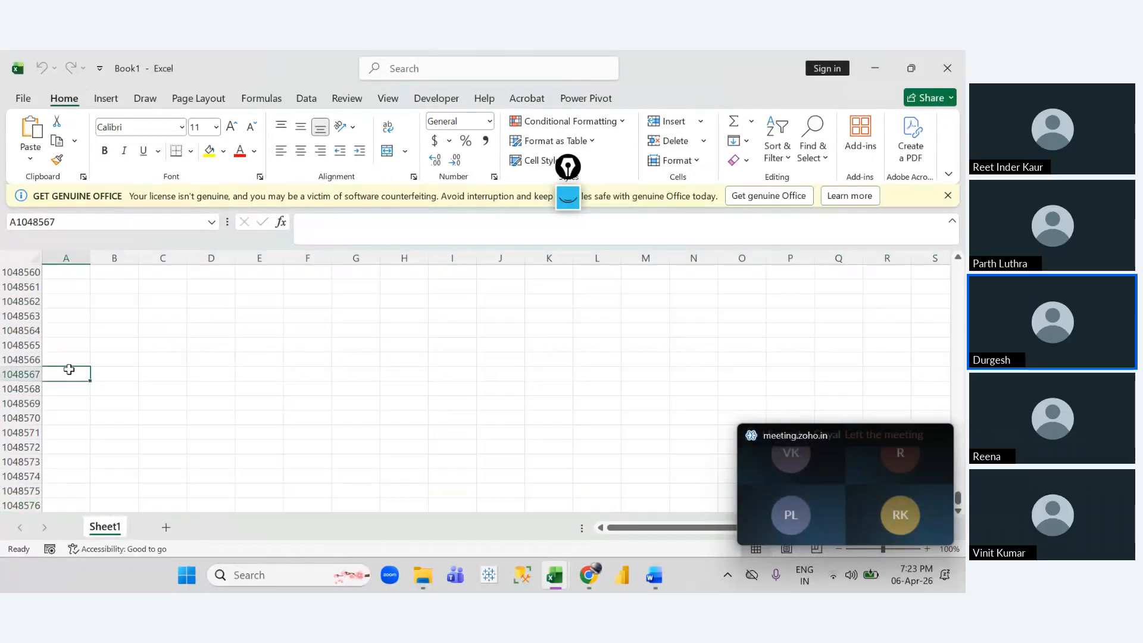
key("ctrl+Up")
key("ctrl+Right")
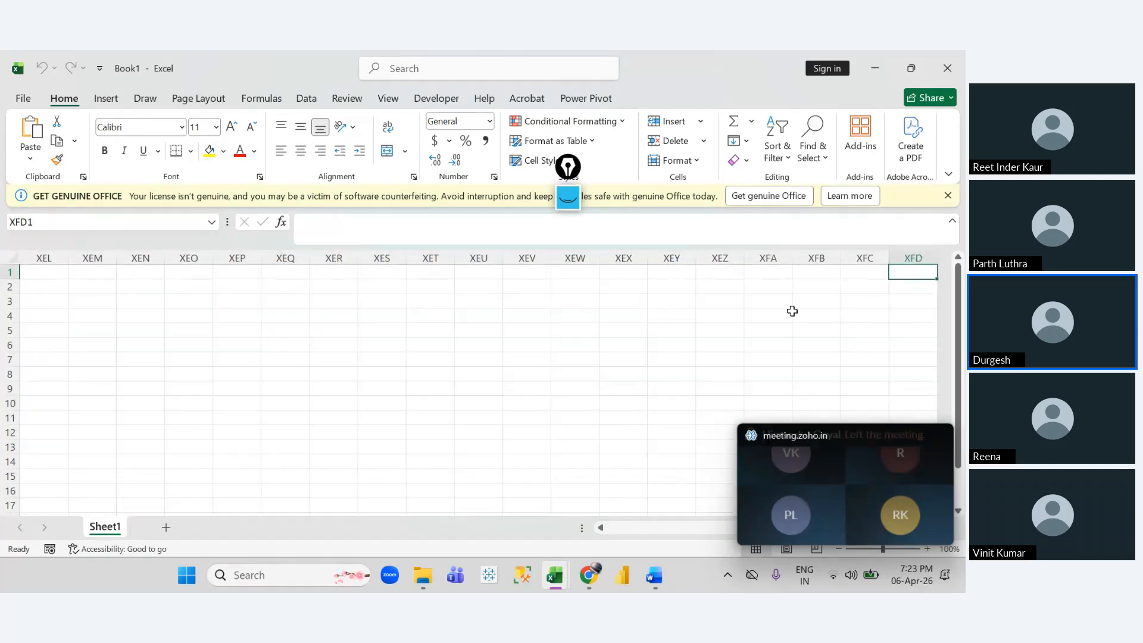
Step: Select the last column XFD, extend the selection back to XFA, and return to cell A1
left_click(910, 257)
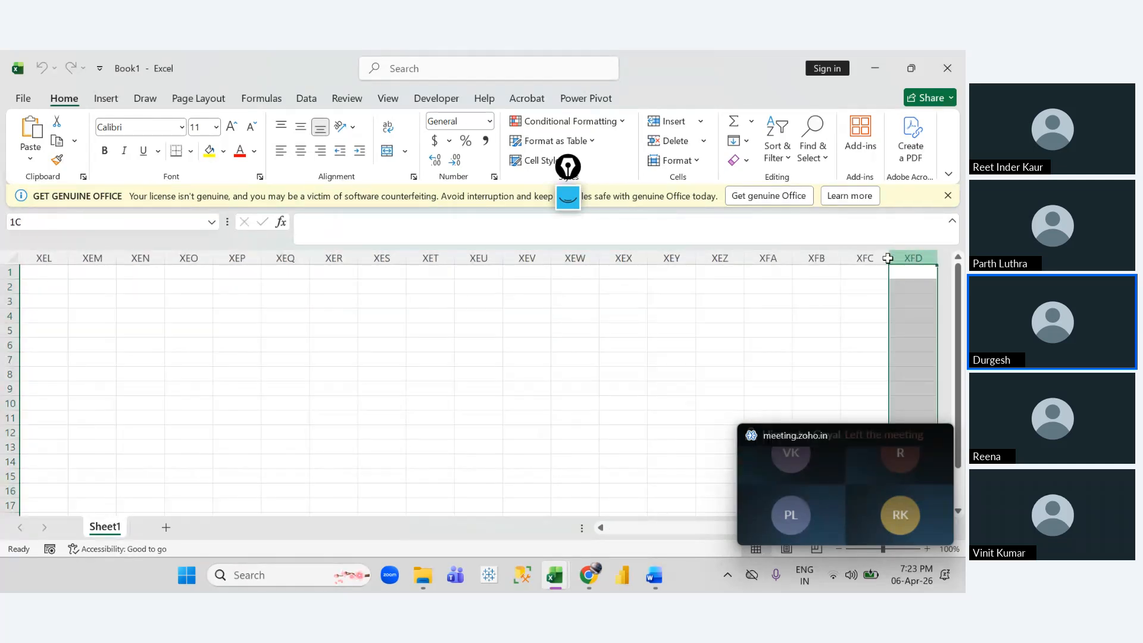
key("shift+Left")
key("shift+Left")
key("shift+Left")
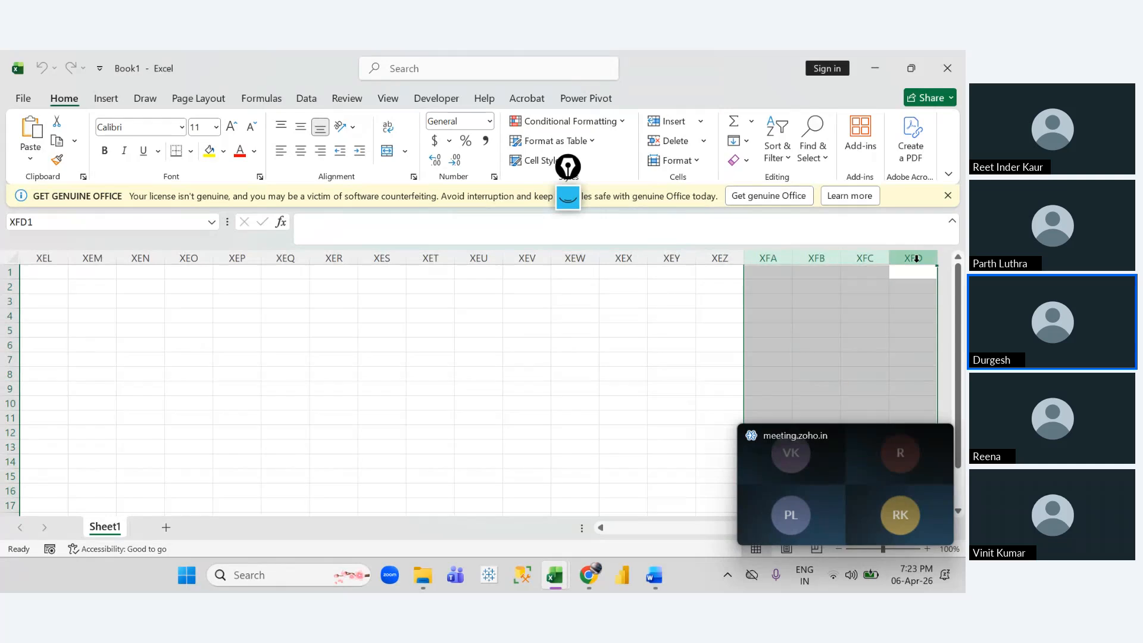
left_click(916, 258)
left_click(674, 299)
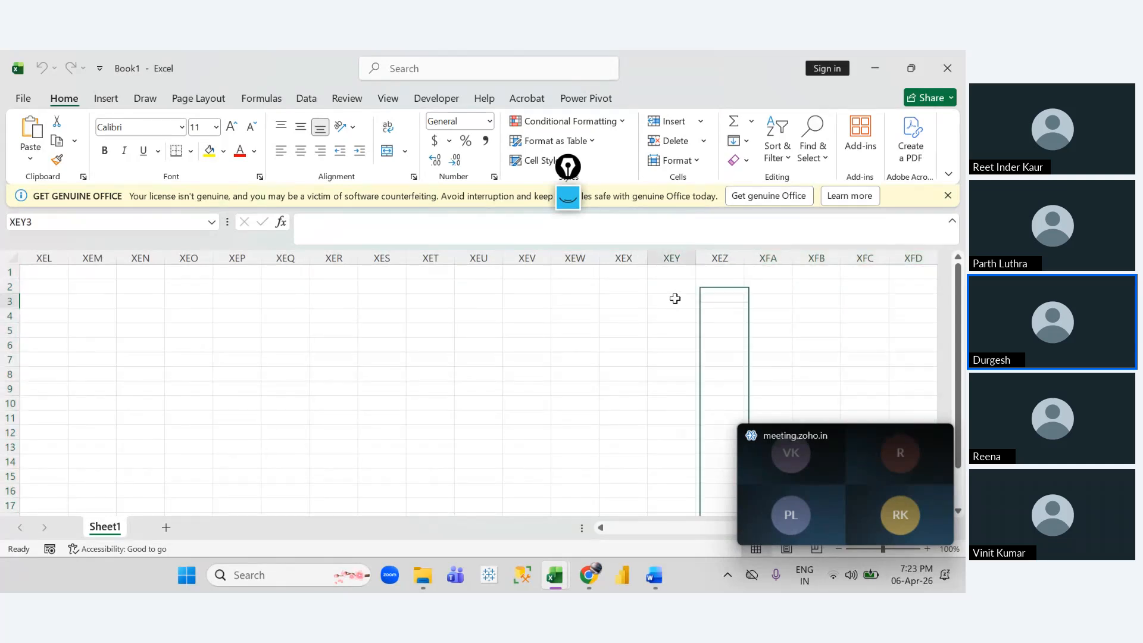
key("ctrl+Up")
key("ctrl+Left")
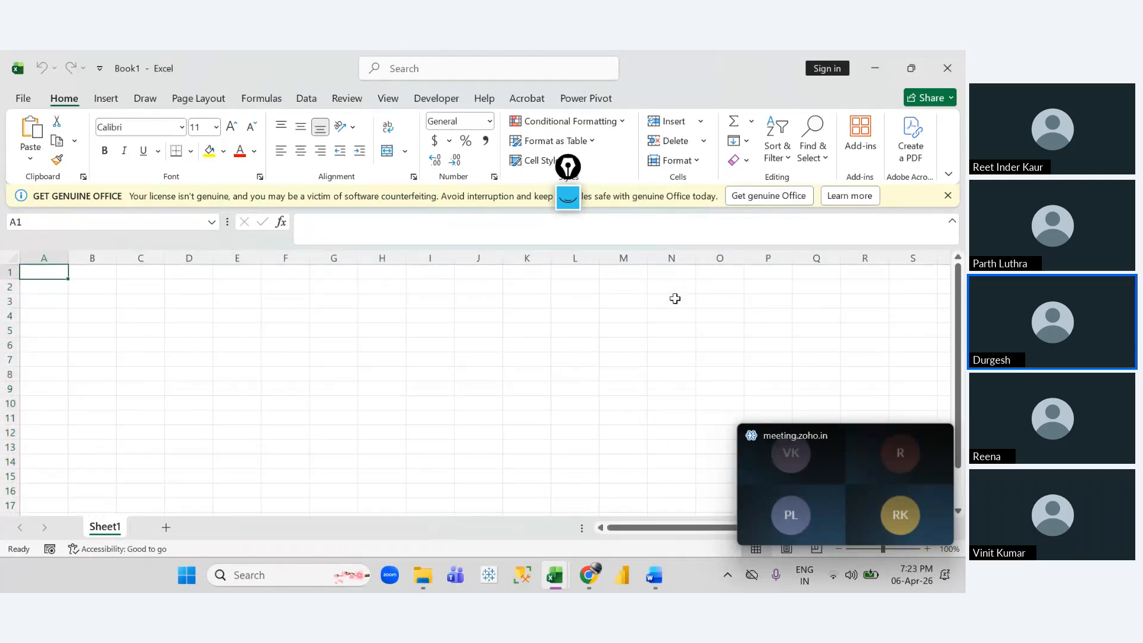
Step: Demonstrate individual cells by selecting several cells and small ranges in the upper part of the grid, finishing on E4
left_click(188, 320)
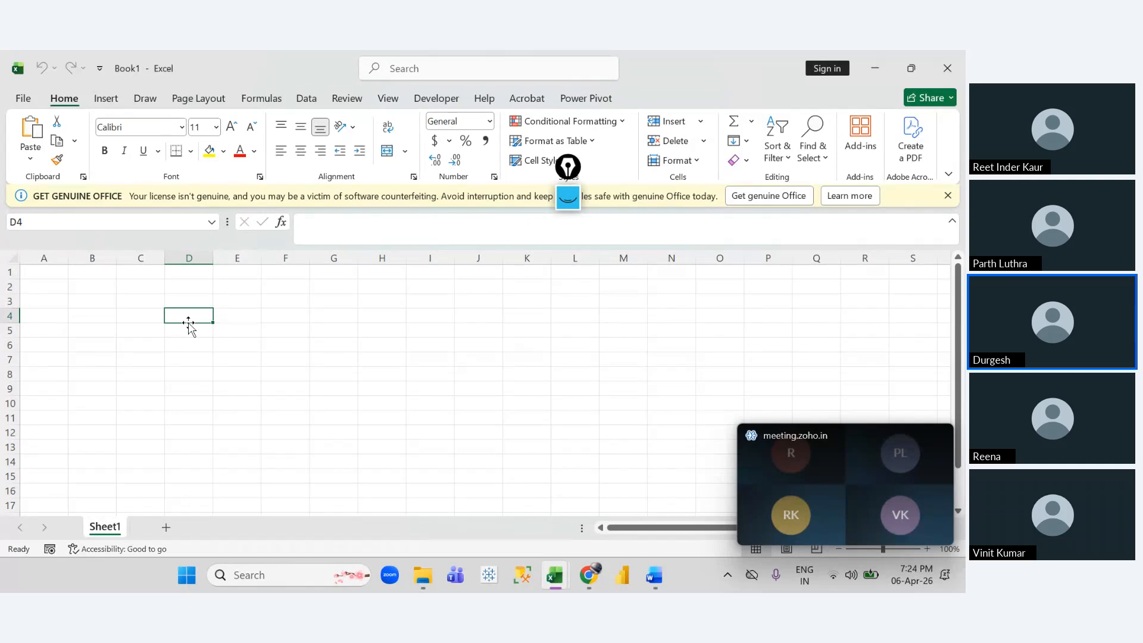
left_click_drag(140, 301, 399, 386)
left_click(448, 386)
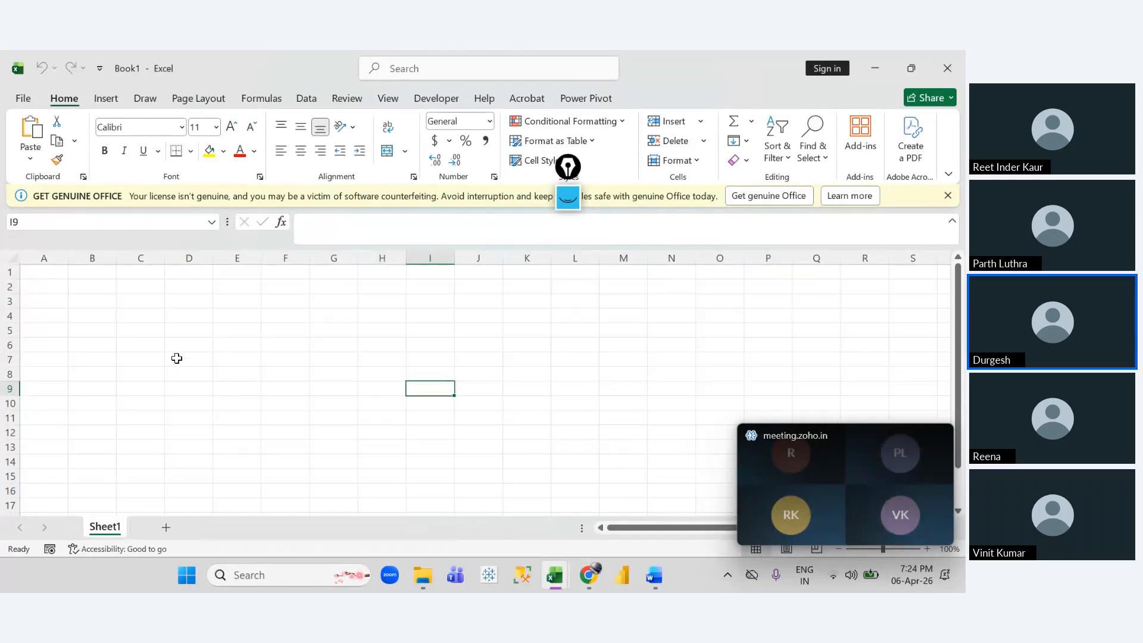
left_click_drag(198, 286, 194, 303)
left_click(242, 327)
left_click(195, 339)
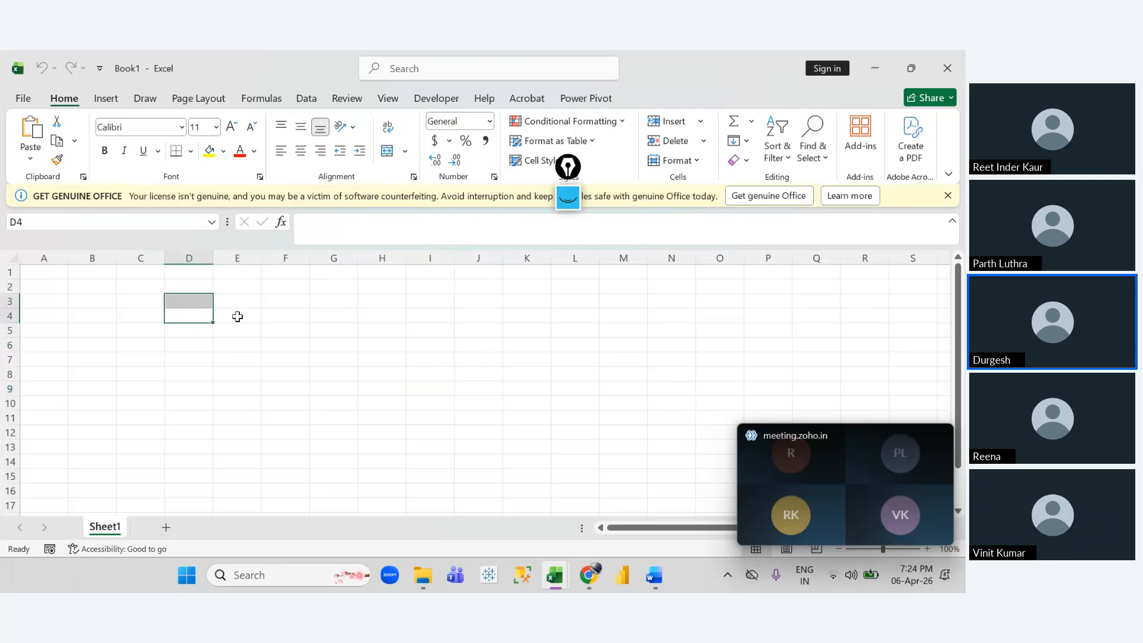
left_click(245, 326)
left_click(194, 331)
left_click(191, 302)
left_click(259, 317)
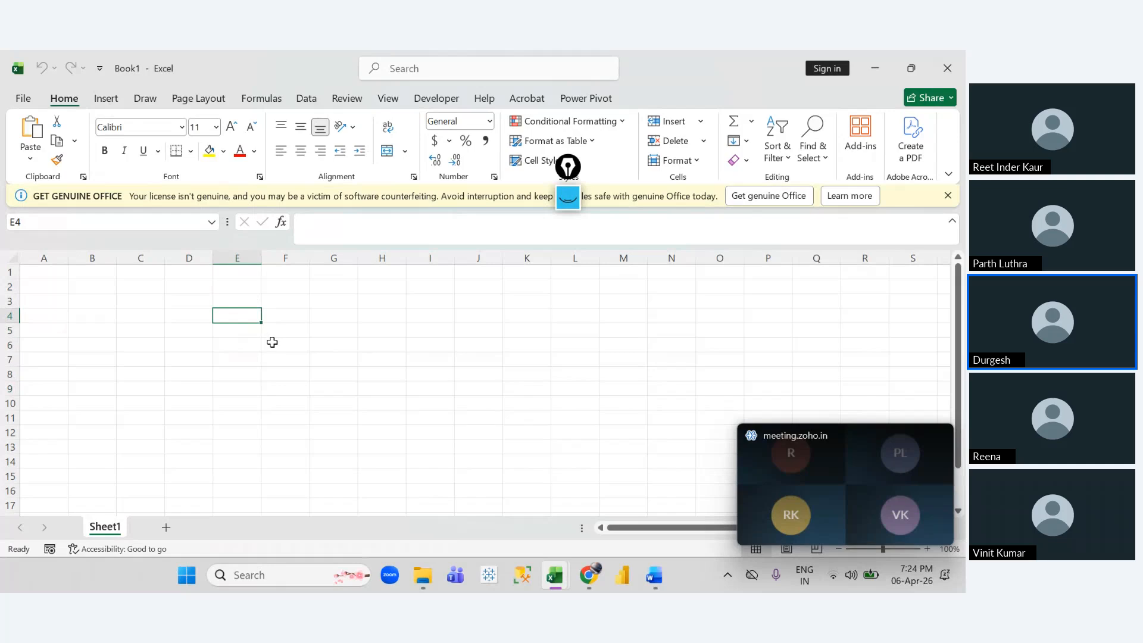
Step: Select column E together with row 3, select their intersection cell E3, and highlight its address in the Name Box
left_click(244, 257)
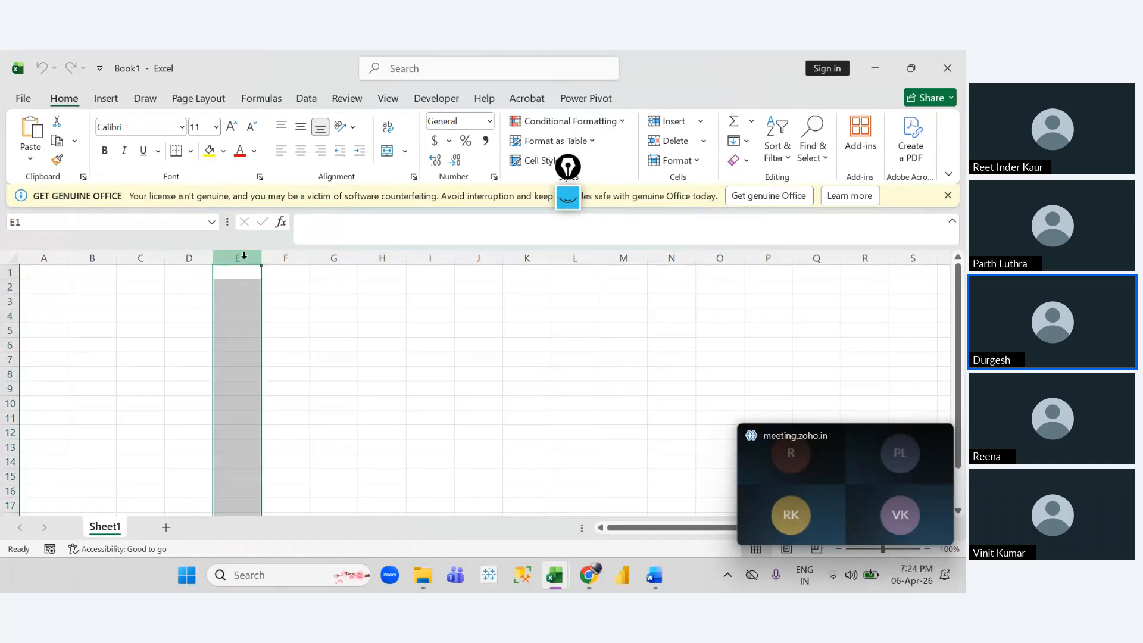
left_click(2, 302, "ctrl")
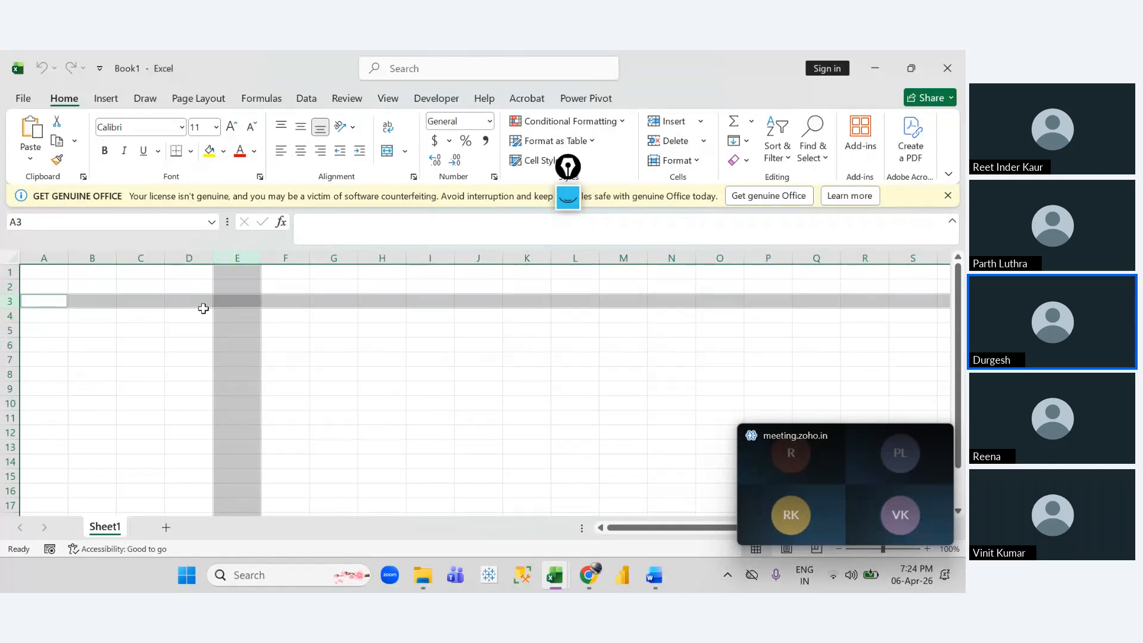
left_click(231, 301)
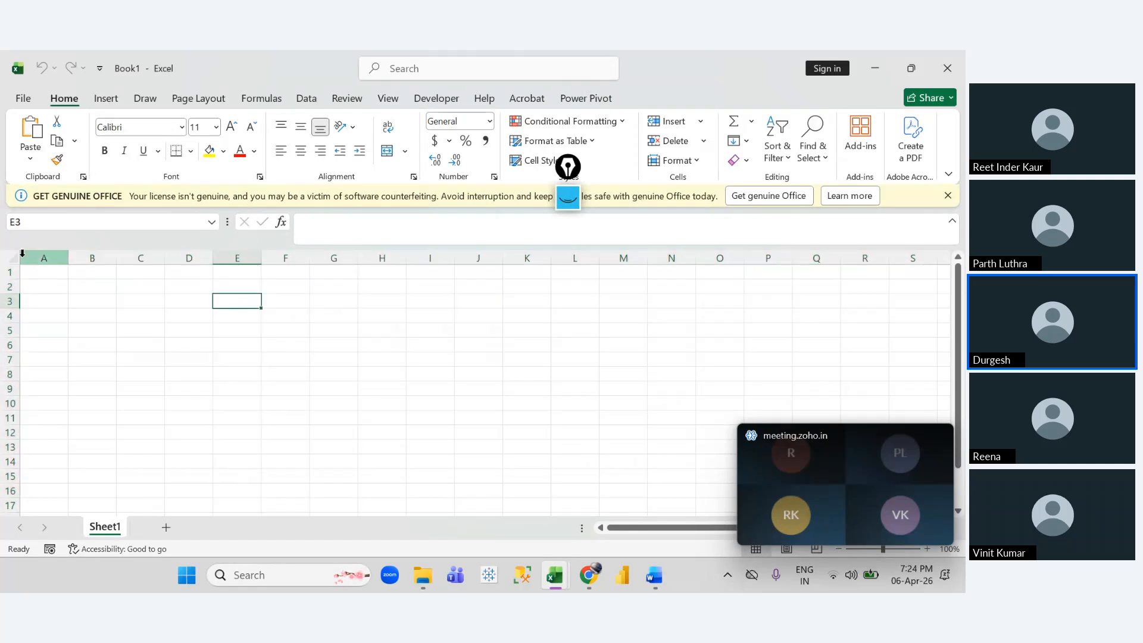
left_click(15, 221)
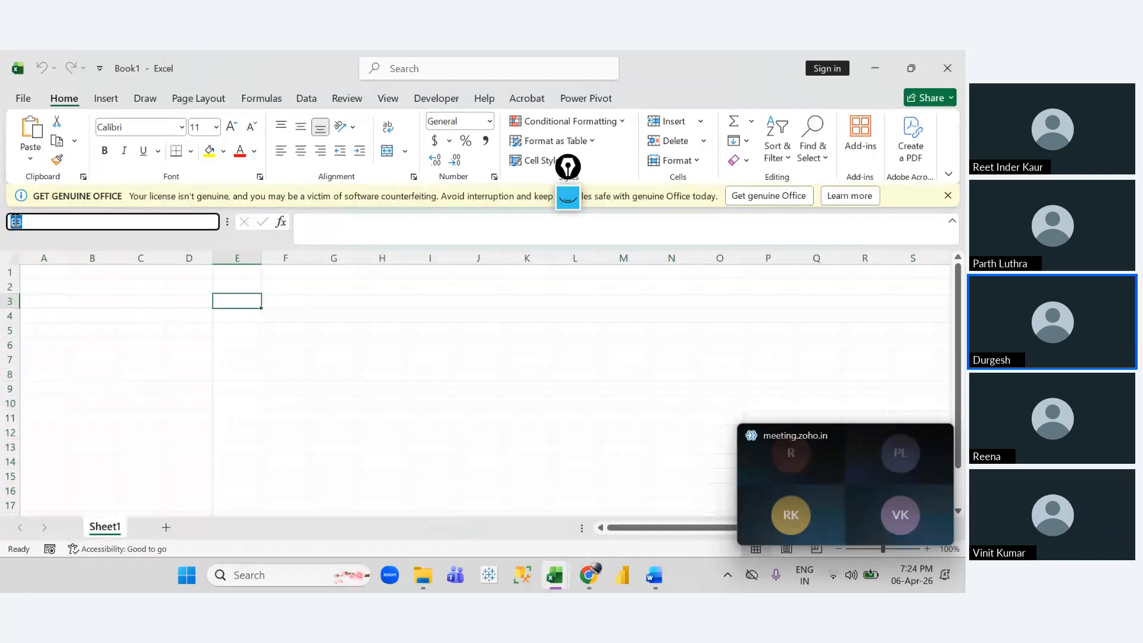
left_click(29, 224)
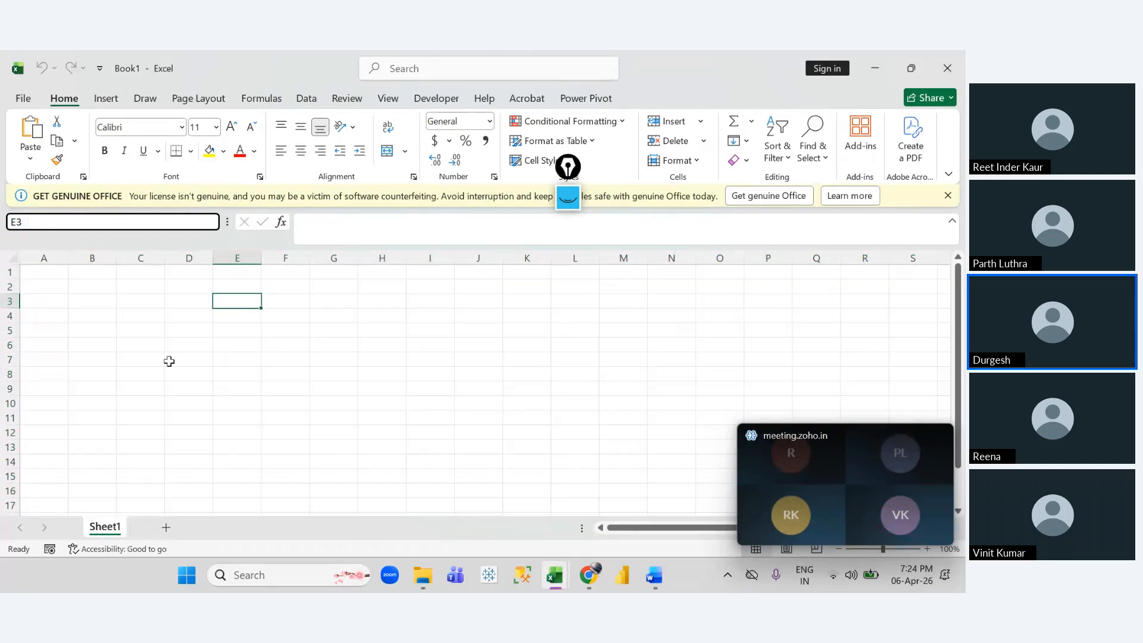
Step: Select various cells across the grid, finishing on D7, to compare each one's address in the Name Box
left_click(147, 386)
left_click(398, 401)
left_click(529, 360)
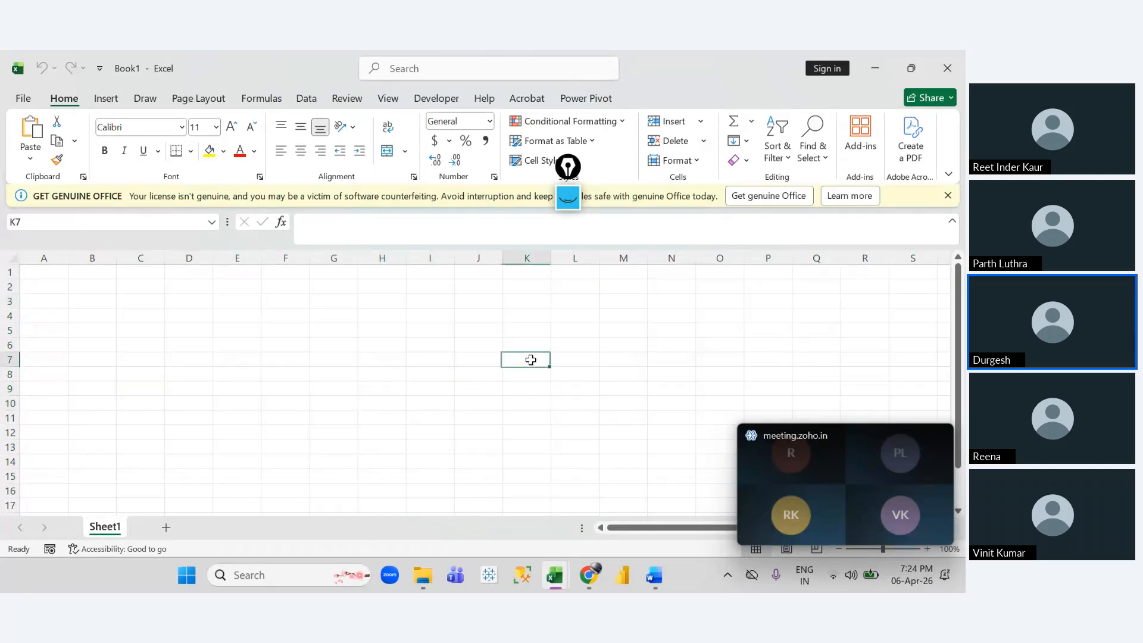
left_click(463, 285)
left_click(22, 223)
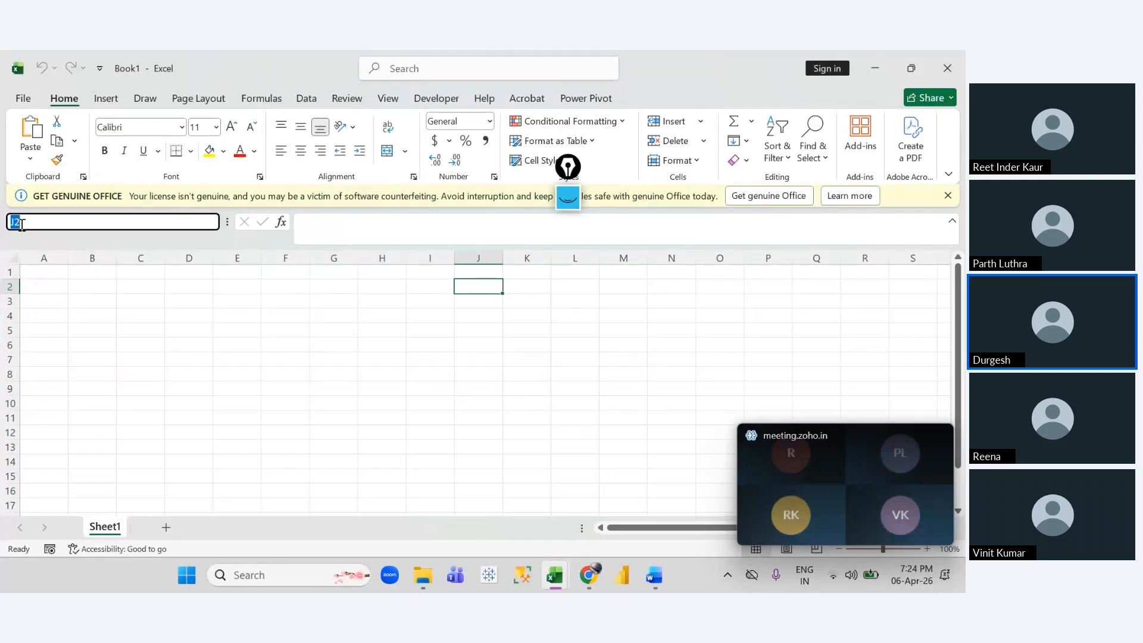
left_click(180, 316)
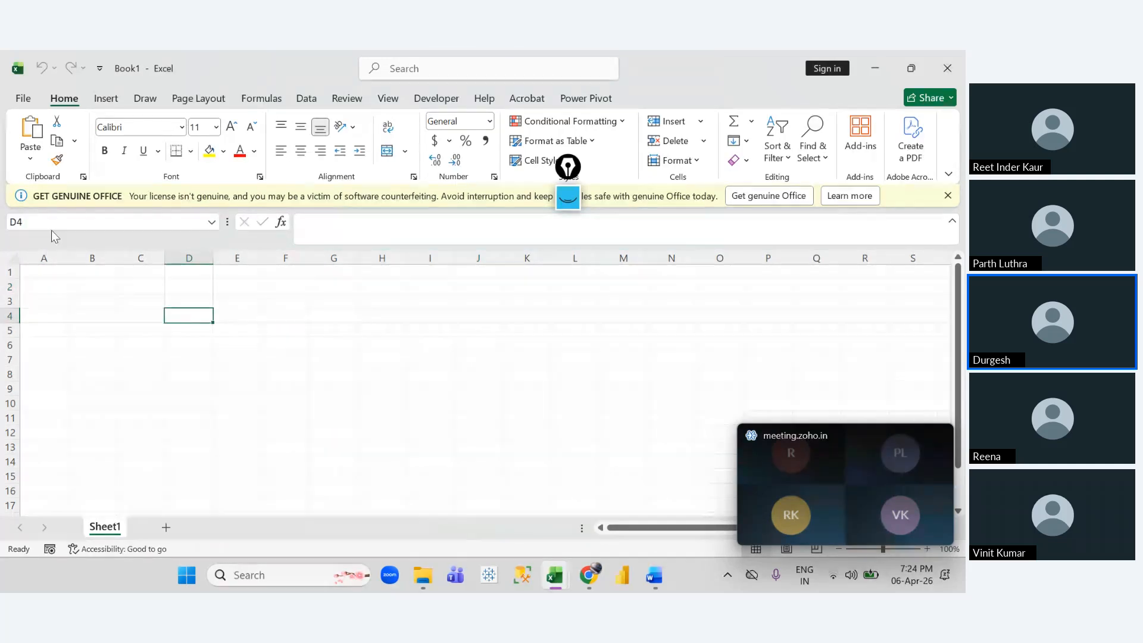
left_click(342, 402)
left_click(430, 345)
left_click(253, 328)
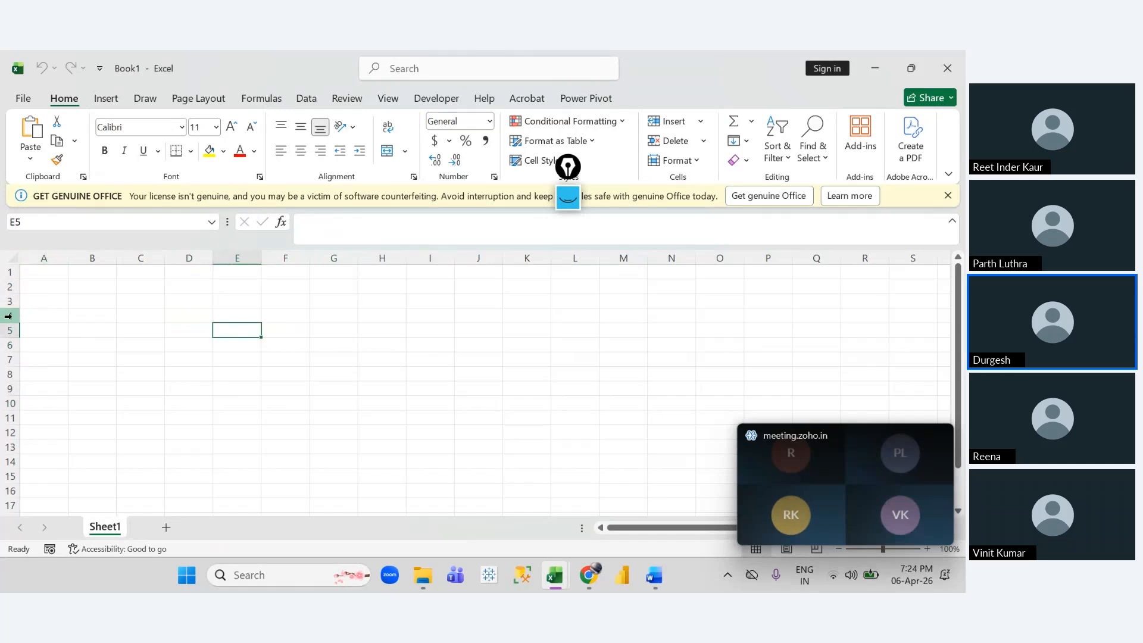
left_click(197, 355)
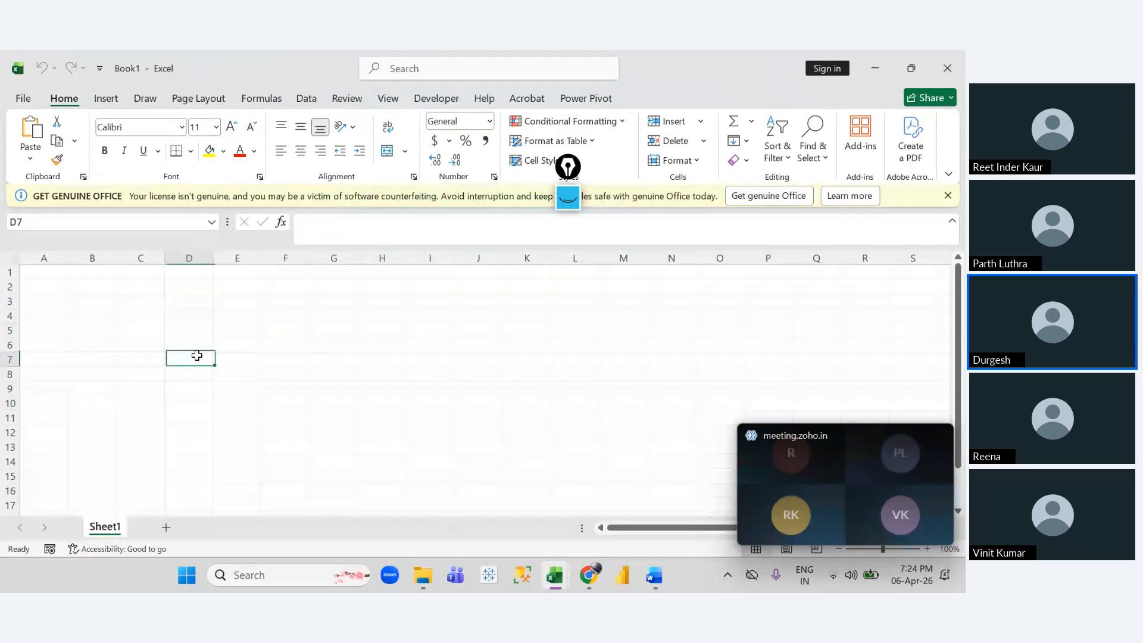
Step: Open Insert Function for cell D7, view the IFS function's description, and close it without inserting anything
left_click(282, 224)
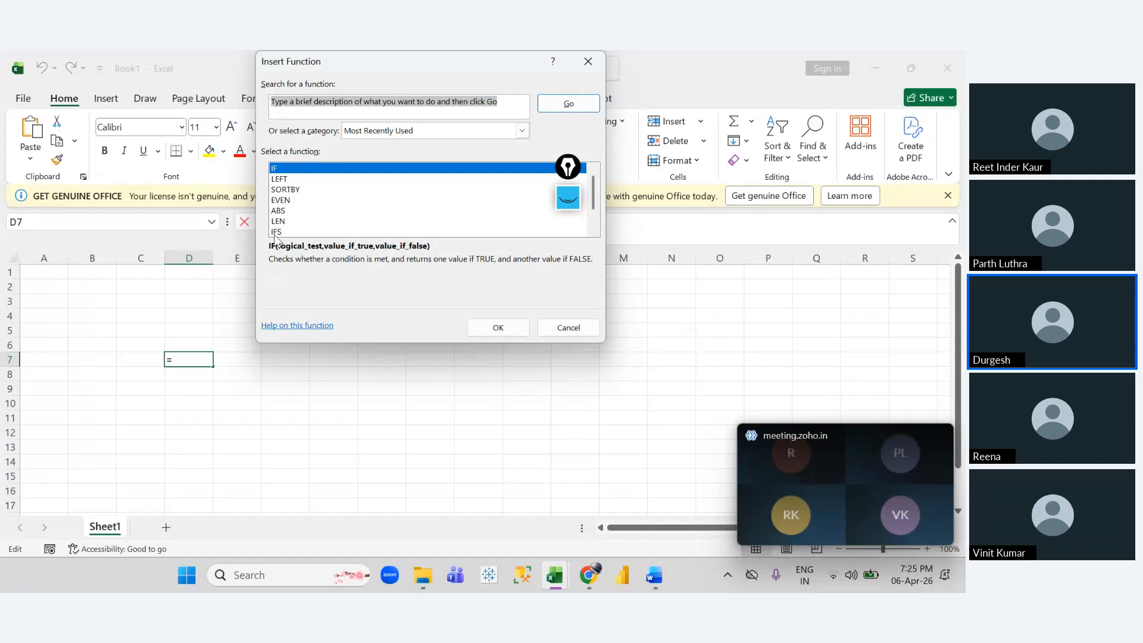
left_click(287, 232)
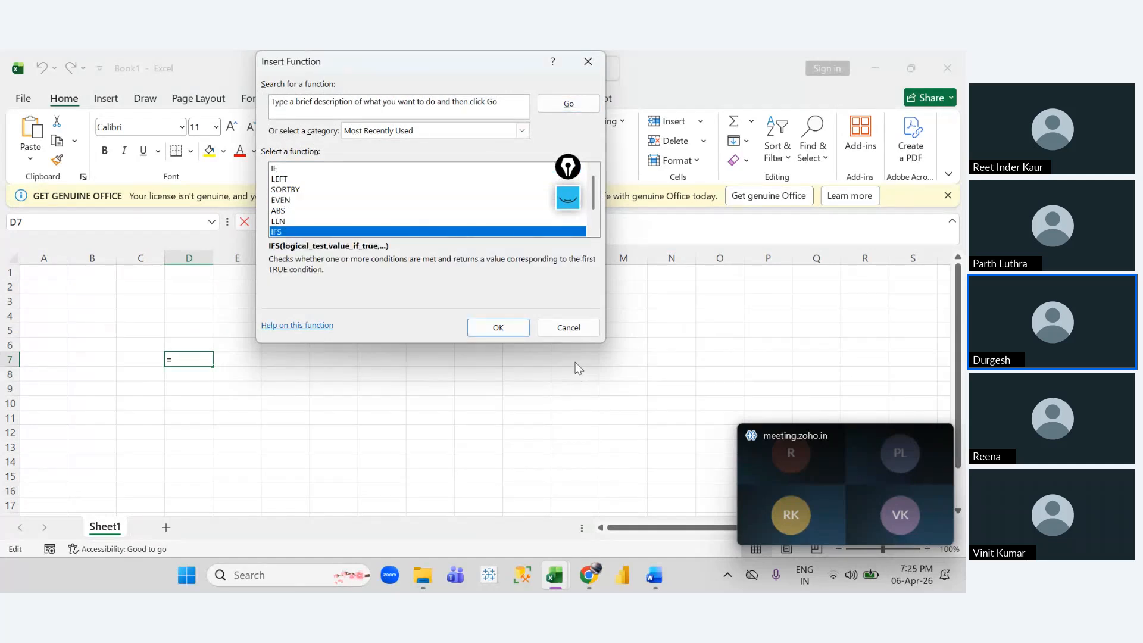
left_click(566, 326)
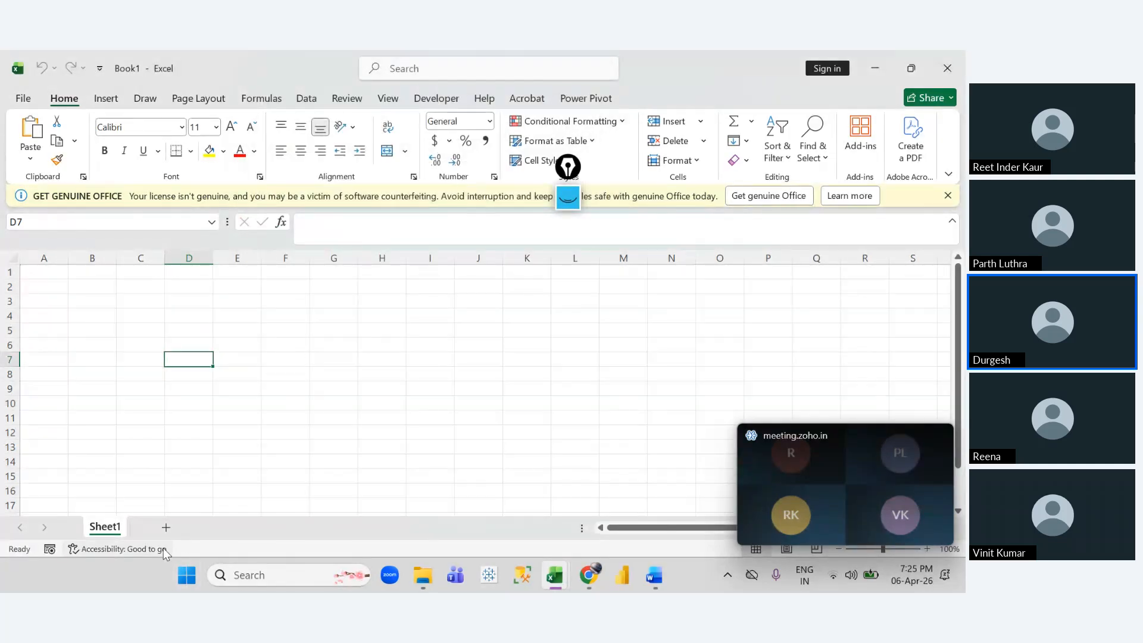
Step: Add three new worksheets, Sheet2, Sheet3 and Sheet4, to the workbook
left_click(166, 526)
left_click(215, 529)
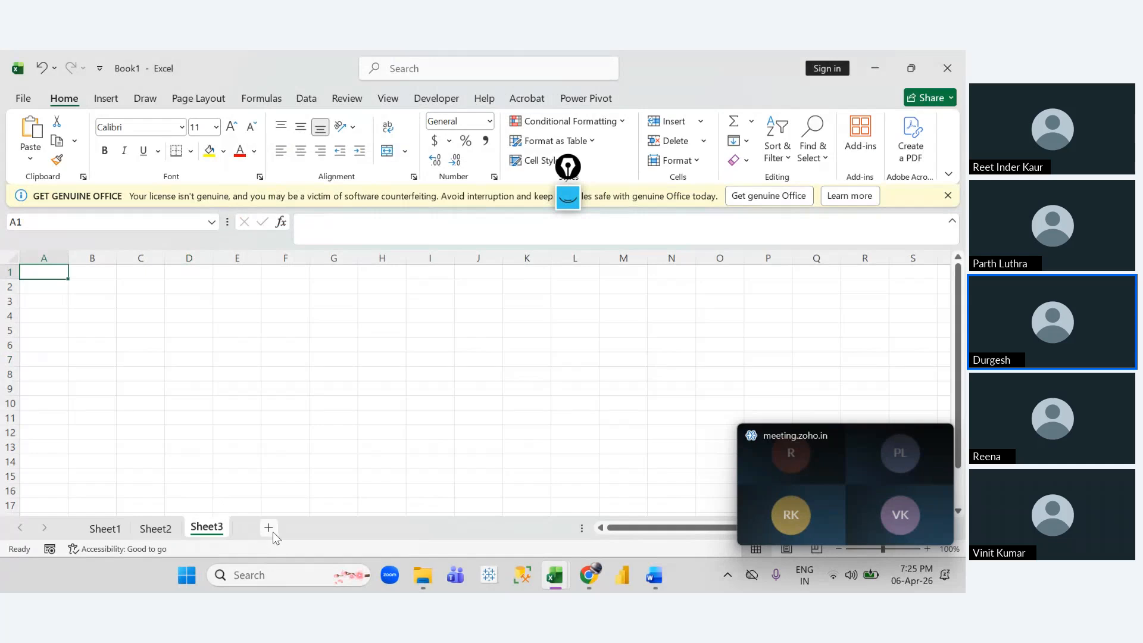
left_click(269, 528)
Step: Insert an extra worksheet before Sheet4 and delete that extra sheet again
right_click(264, 539)
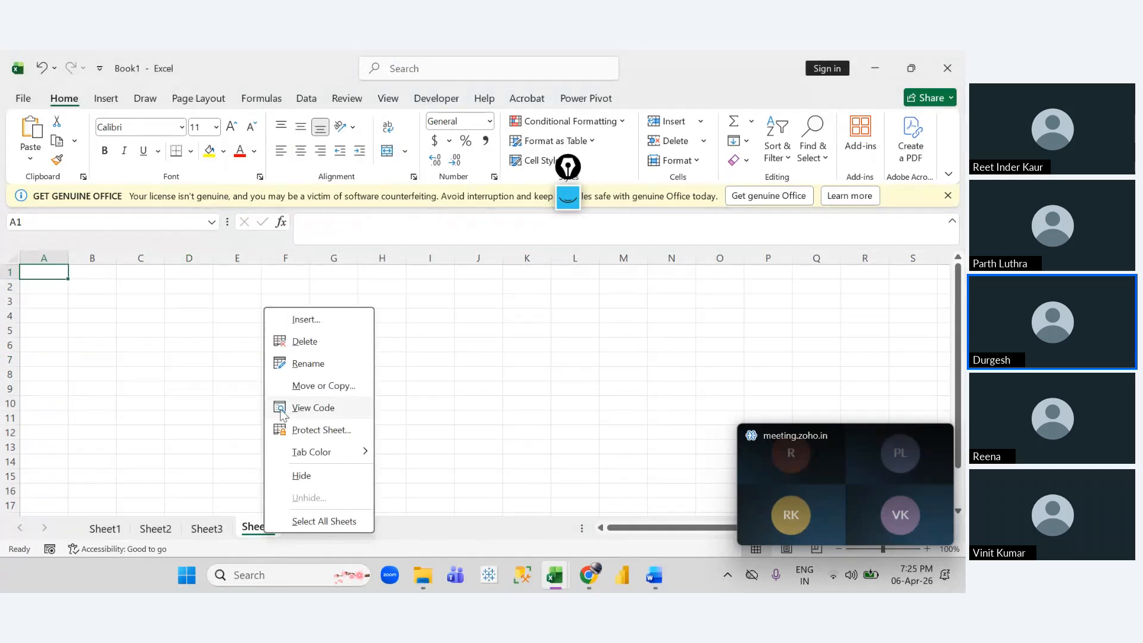
left_click(309, 316)
left_click(411, 438)
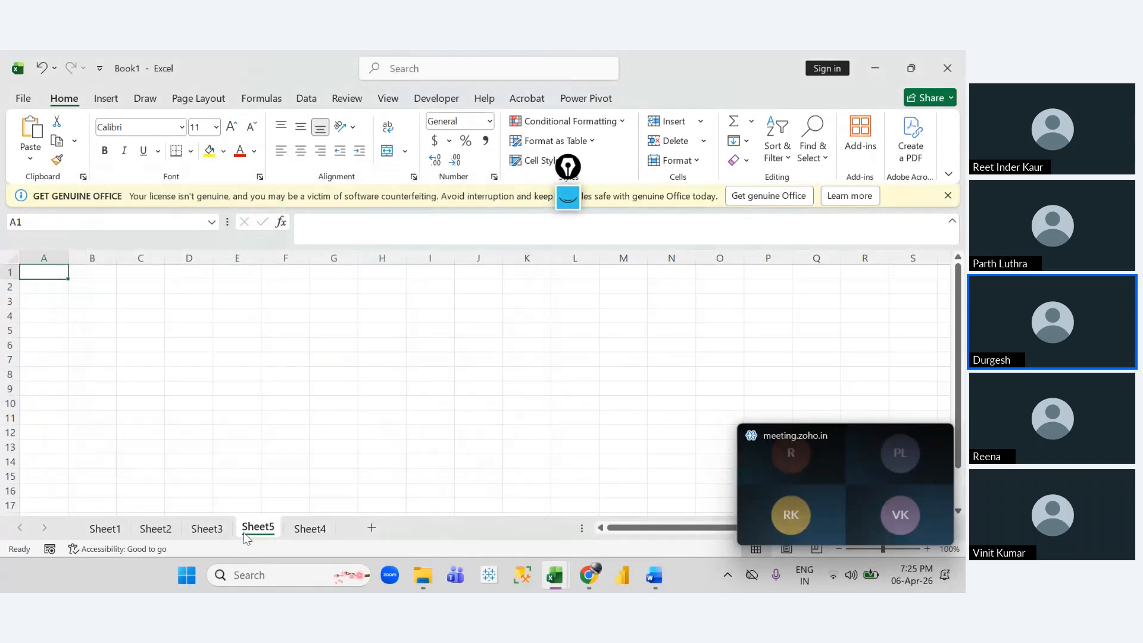
right_click(263, 527)
left_click(302, 328)
Step: Rename the worksheet Sheet4 as abc
right_click(260, 538)
left_click(316, 362)
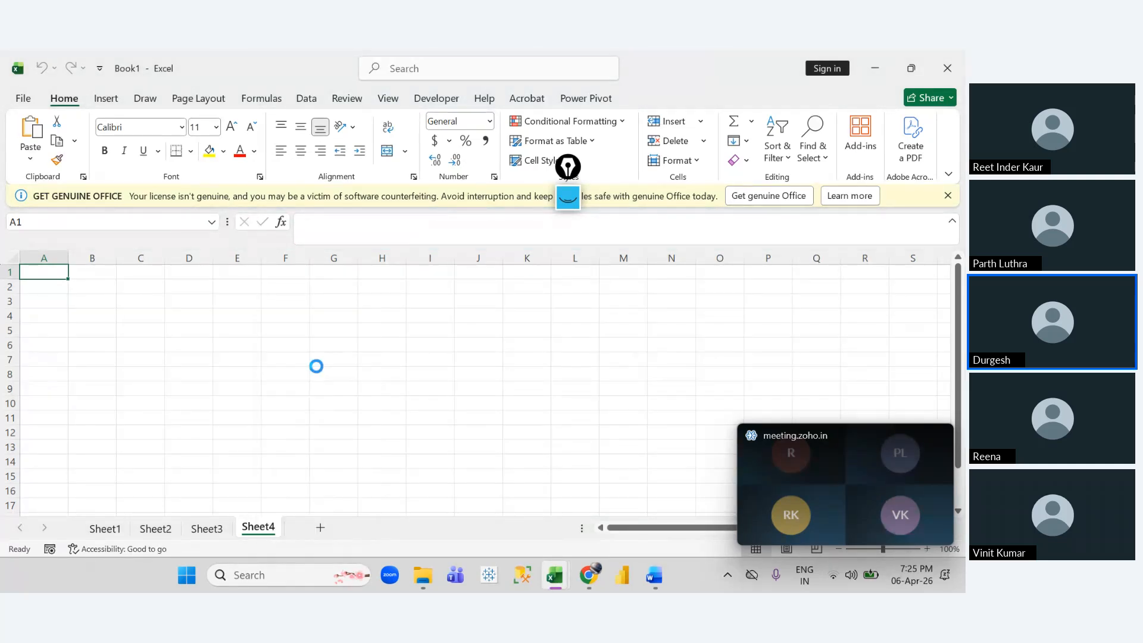
type("abc")
left_click(248, 491)
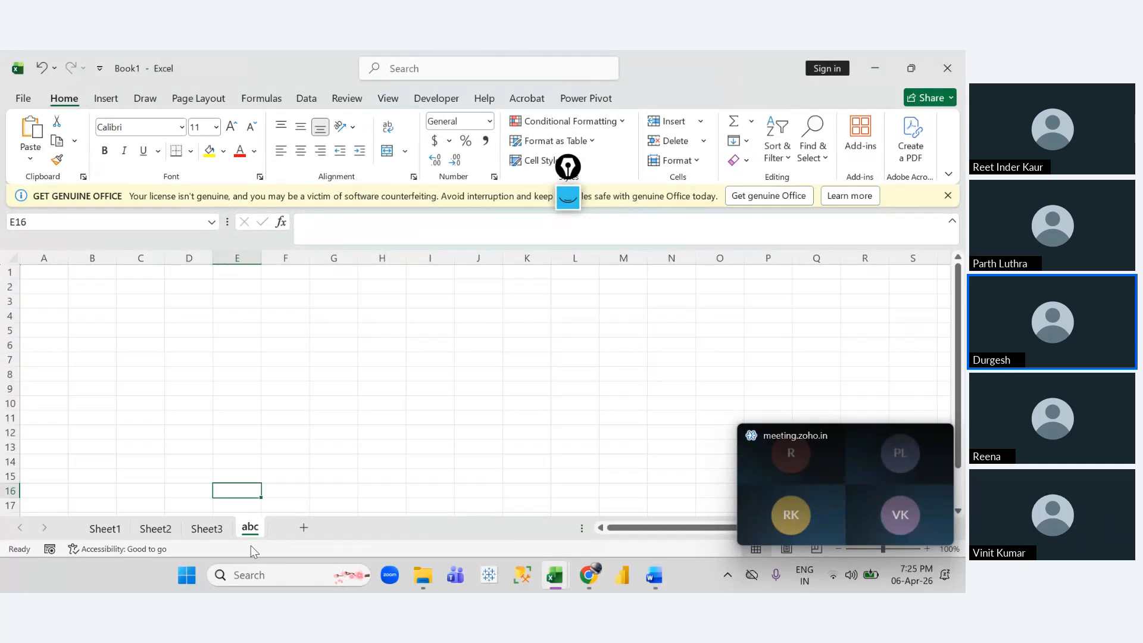
Step: Hide the abc worksheet and unhide it again
right_click(251, 550)
left_click(166, 421)
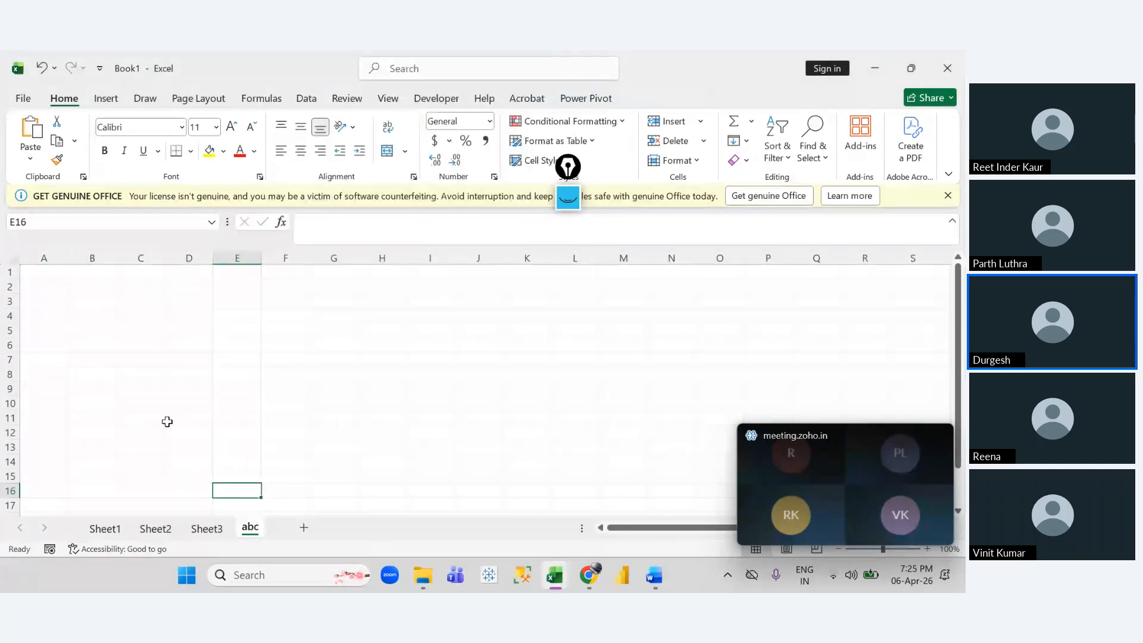
right_click(250, 532)
left_click(288, 472)
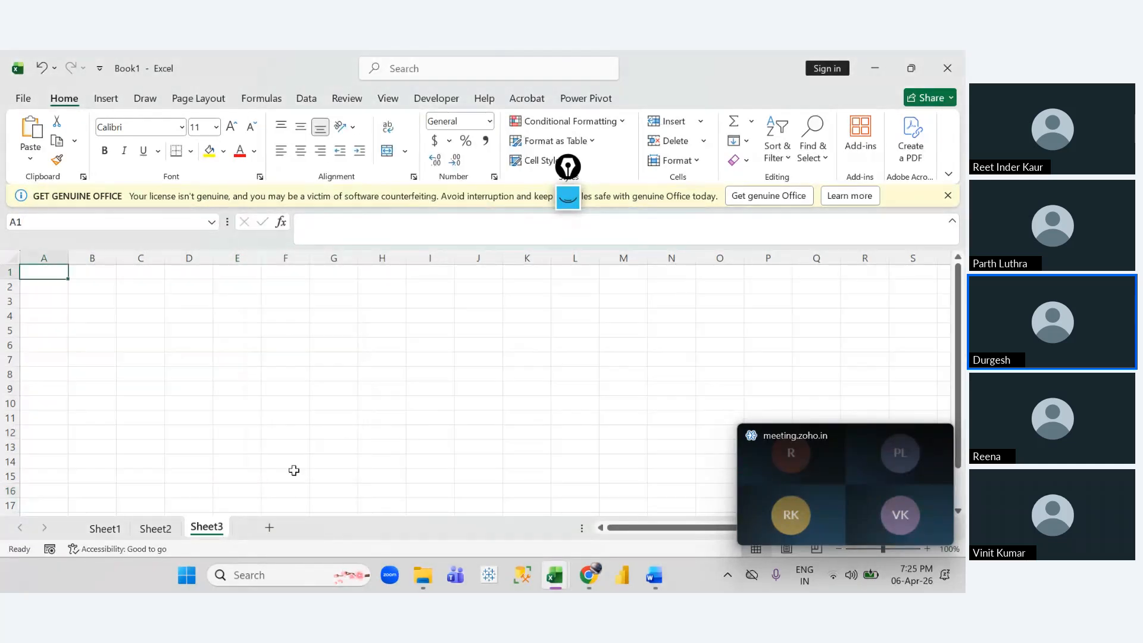
right_click(208, 532)
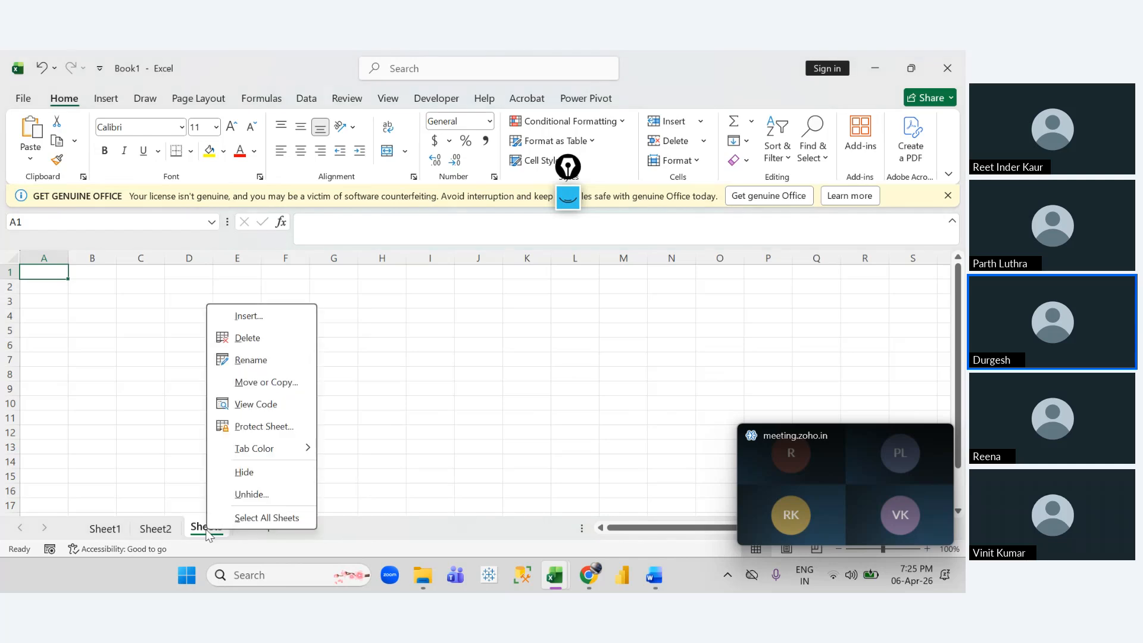
left_click(251, 495)
left_click(266, 527)
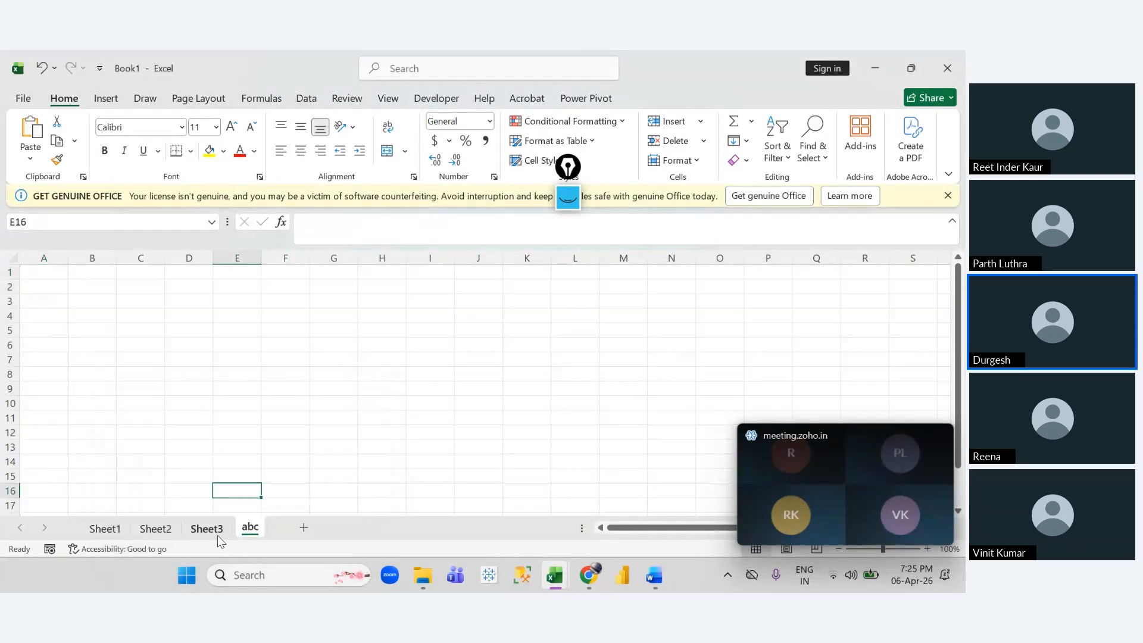
Step: Set the Sheet3 tab color to standard yellow and switch to Sheet2
right_click(220, 532)
mouse_move(274, 450)
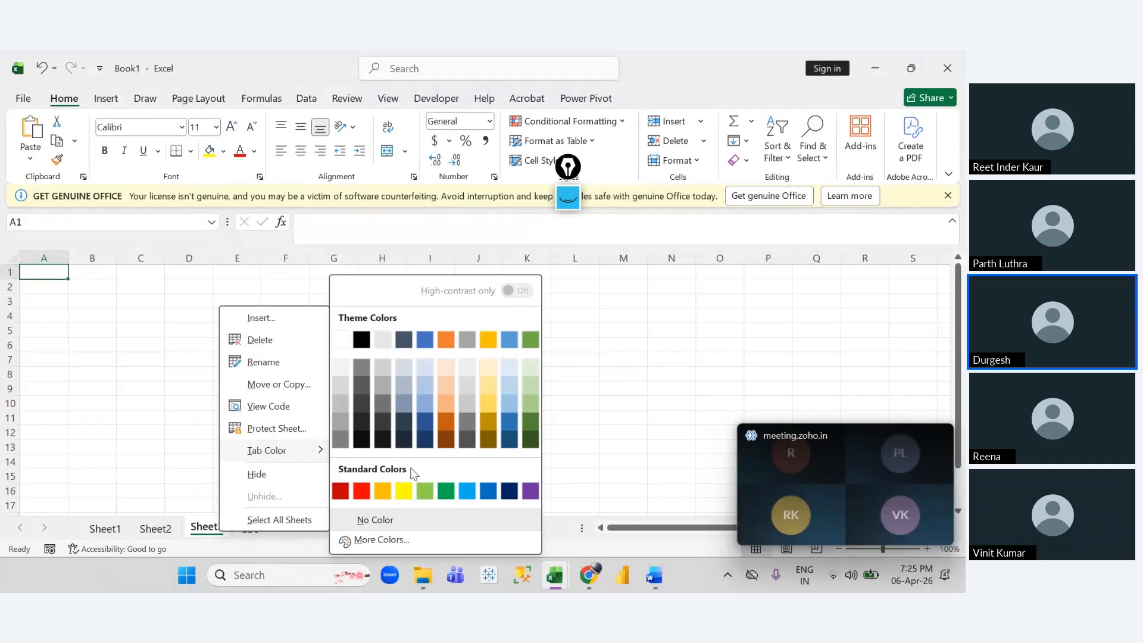
left_click(403, 490)
left_click(153, 528)
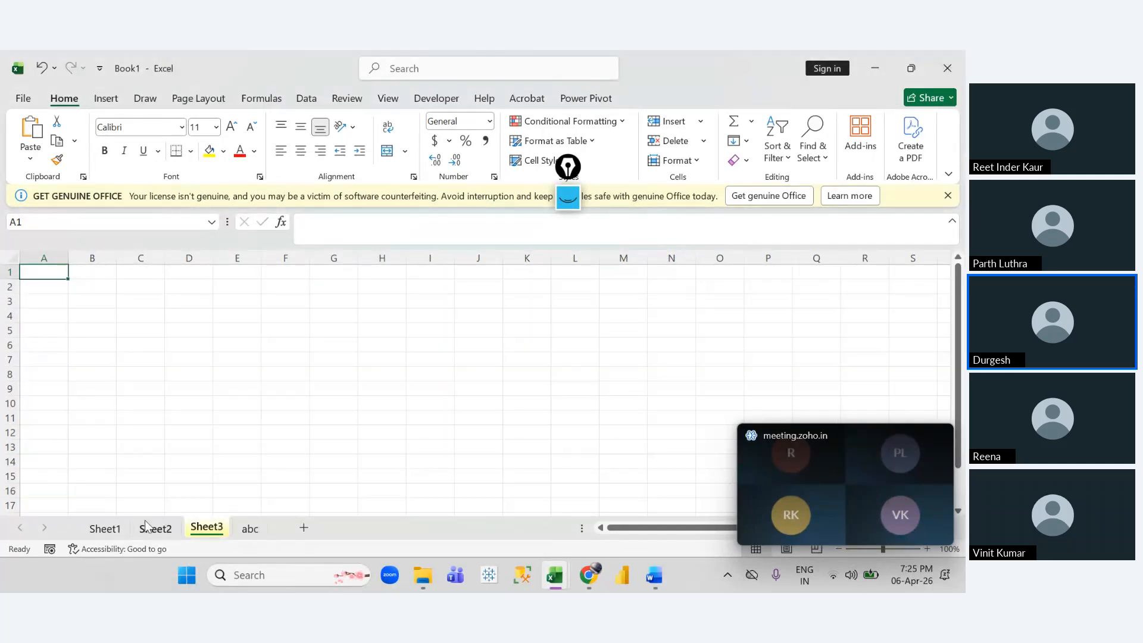
Step: Switch to the Sheet1 worksheet, select the cell block B3:L12 and release the selection again
left_click(197, 530)
left_click(155, 529)
left_click(105, 529)
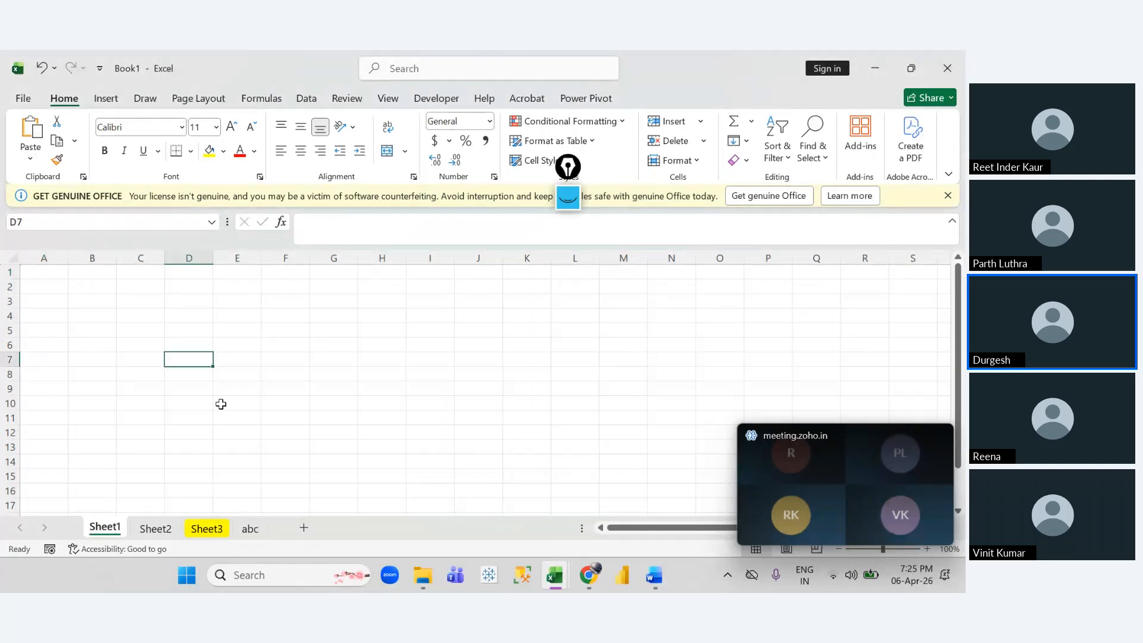
left_click_drag(99, 298, 586, 433)
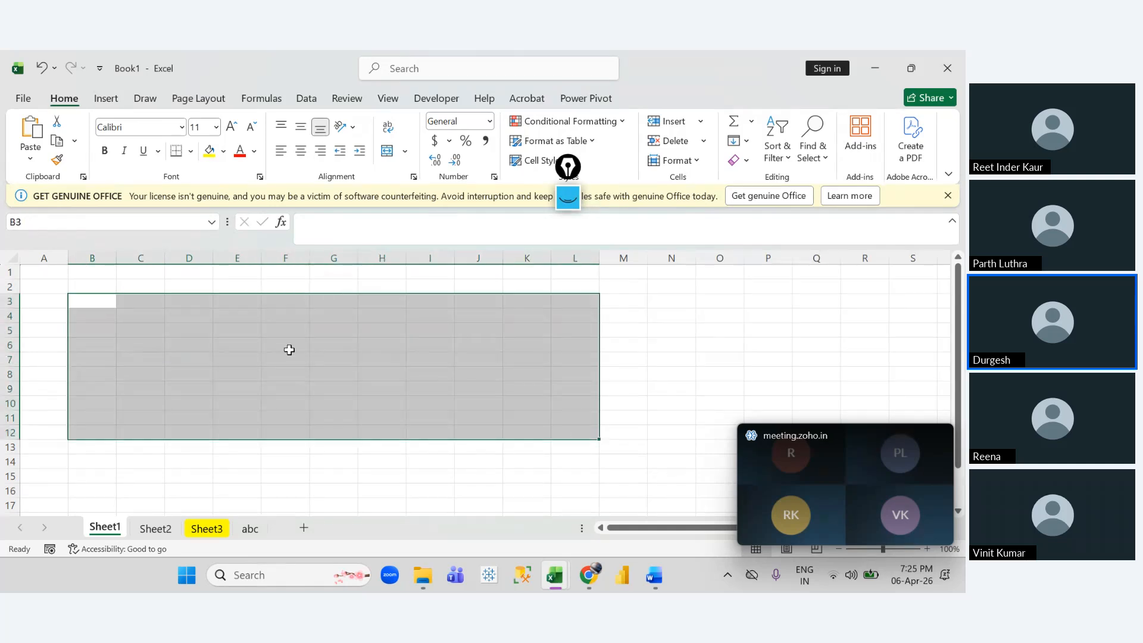
left_click(290, 350)
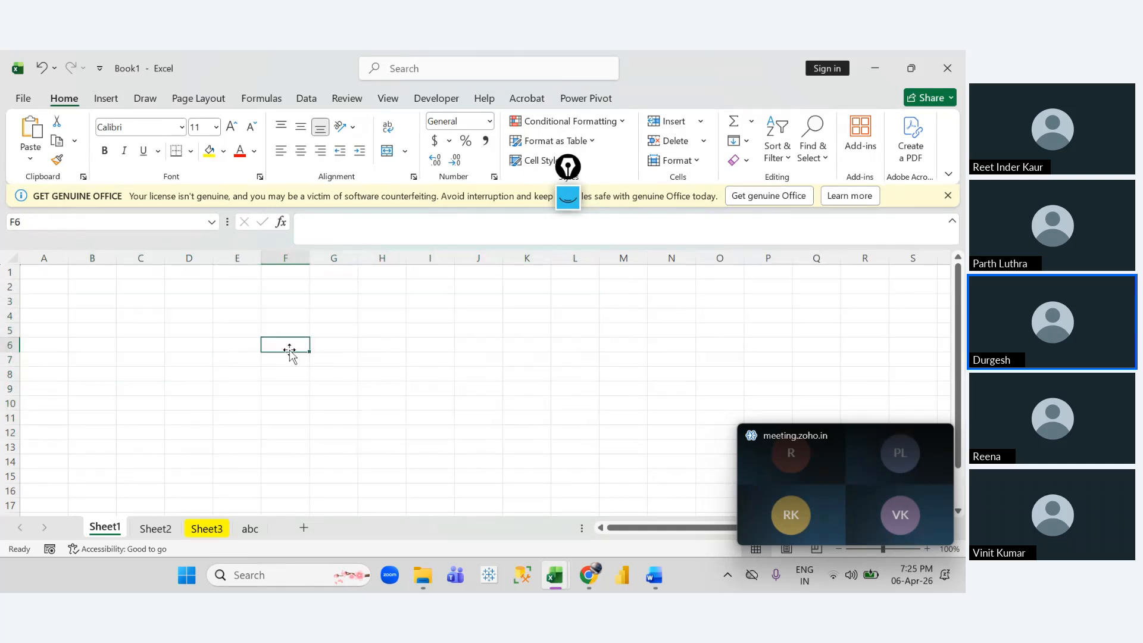
Step: Select various single cells of the empty grid, the entire column H and the entire row 4
left_click(428, 357)
left_click(92, 316)
left_click(156, 340)
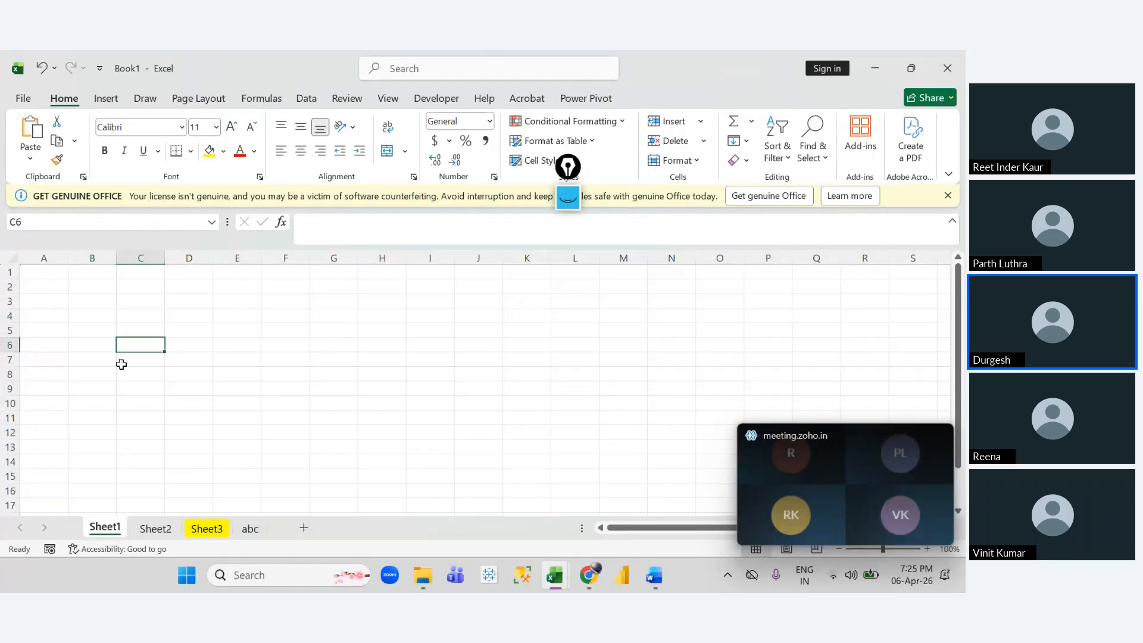
left_click(111, 360)
left_click(196, 363)
left_click(383, 375)
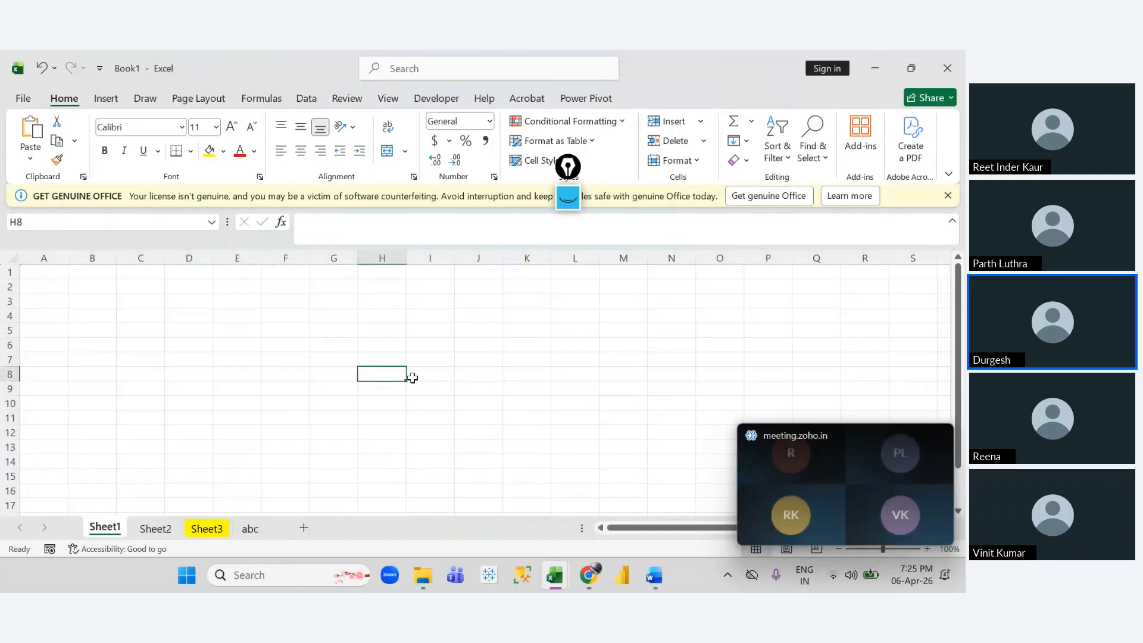
left_click(382, 257)
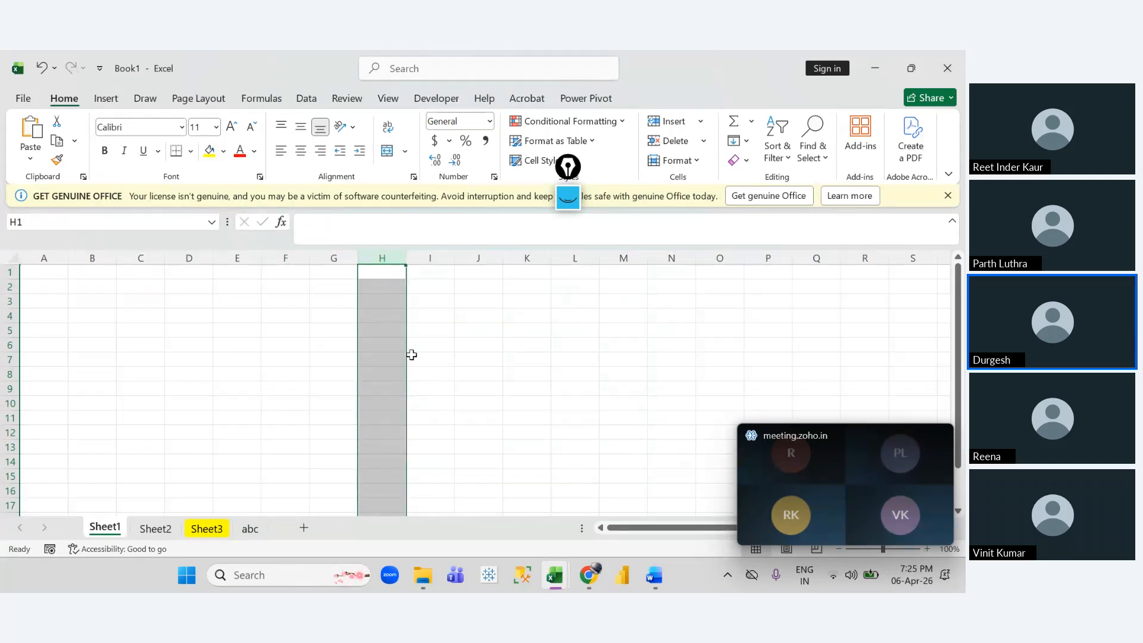
left_click(10, 286)
left_click(11, 315)
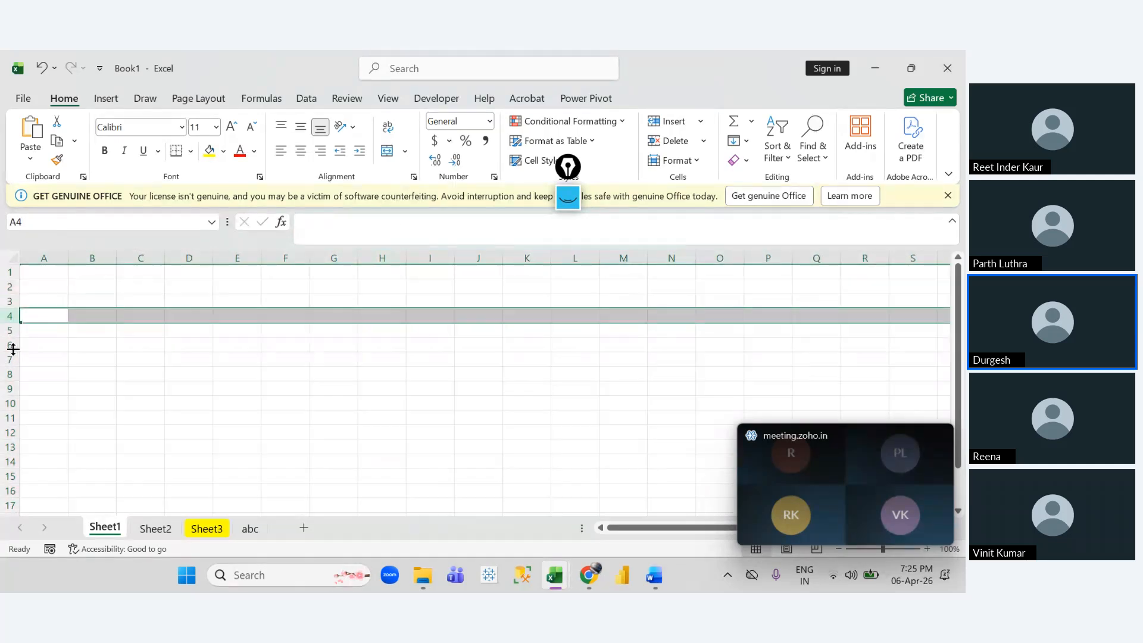
left_click(511, 378)
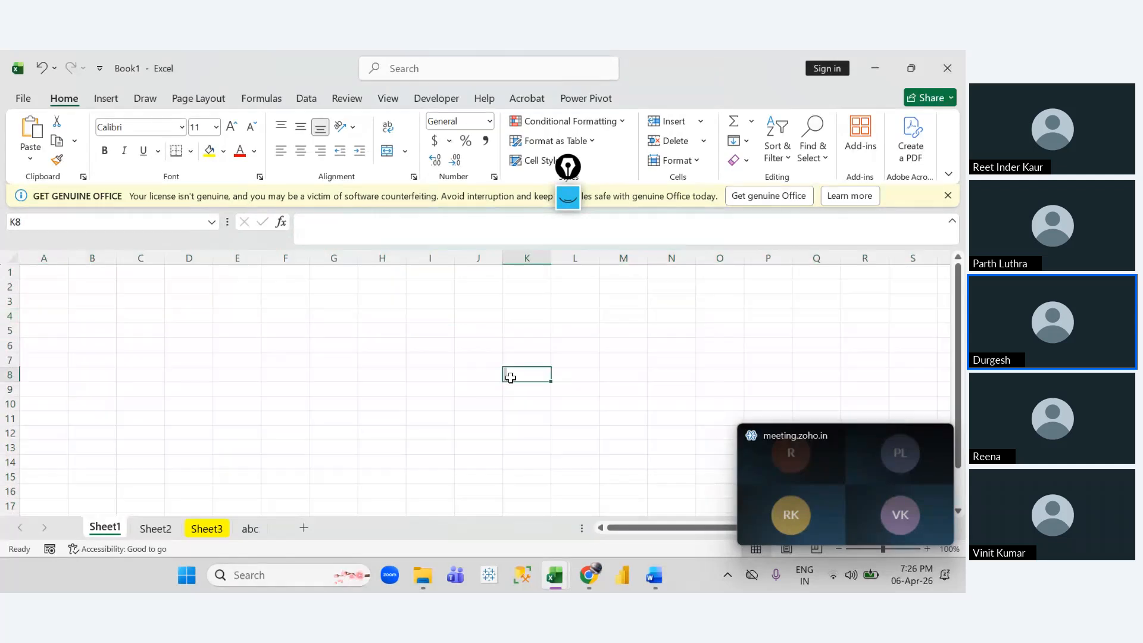
Step: Enter a person's first name in cell H4 and the number 123 in cell H5
scroll(511, 377, "up", 5, "ctrl")
left_click(390, 359)
left_click(340, 317)
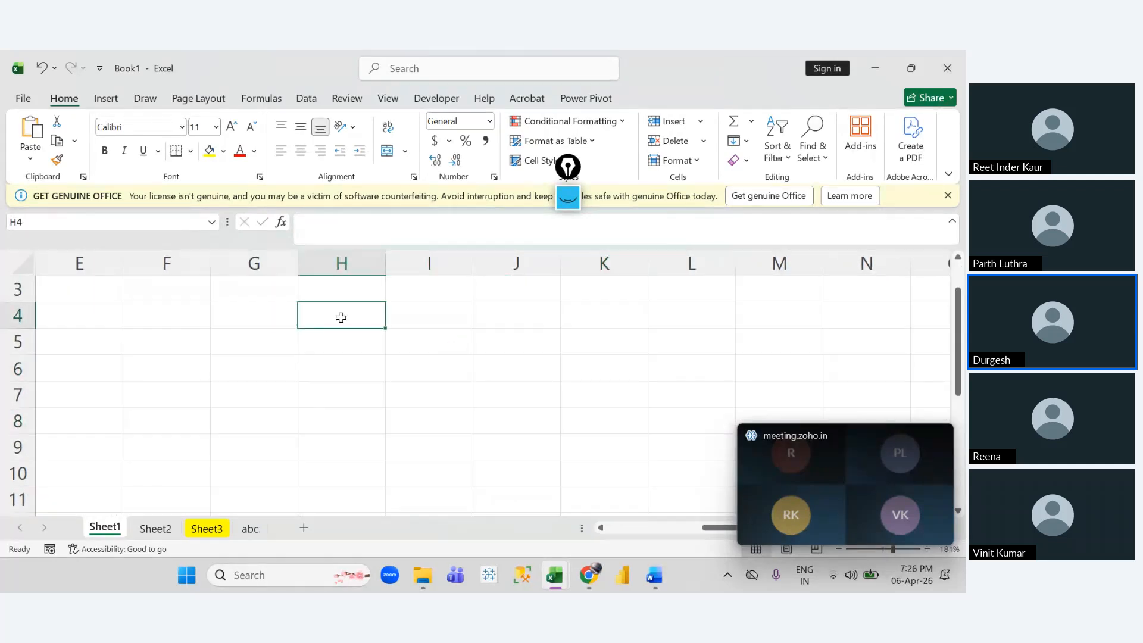
type("Durgesh")
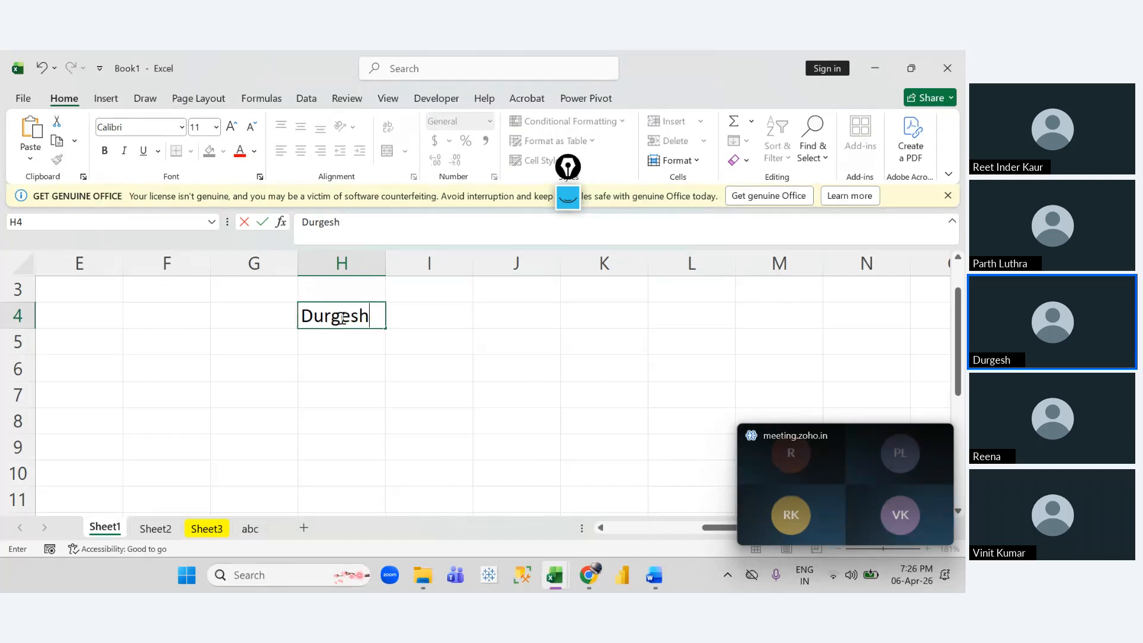
key("Return")
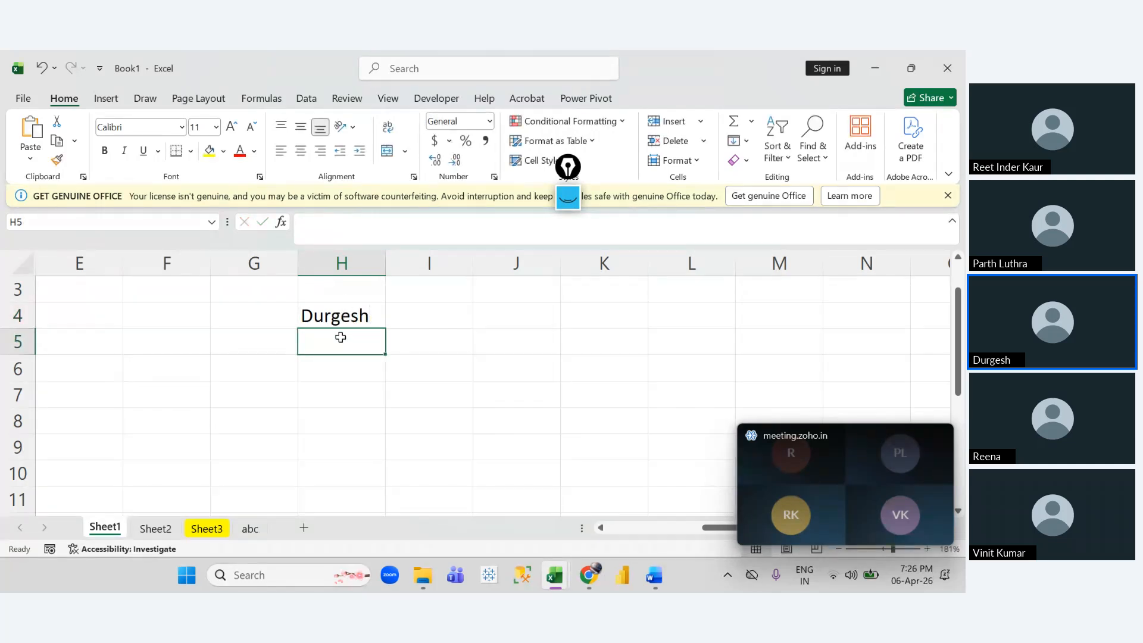
type("123")
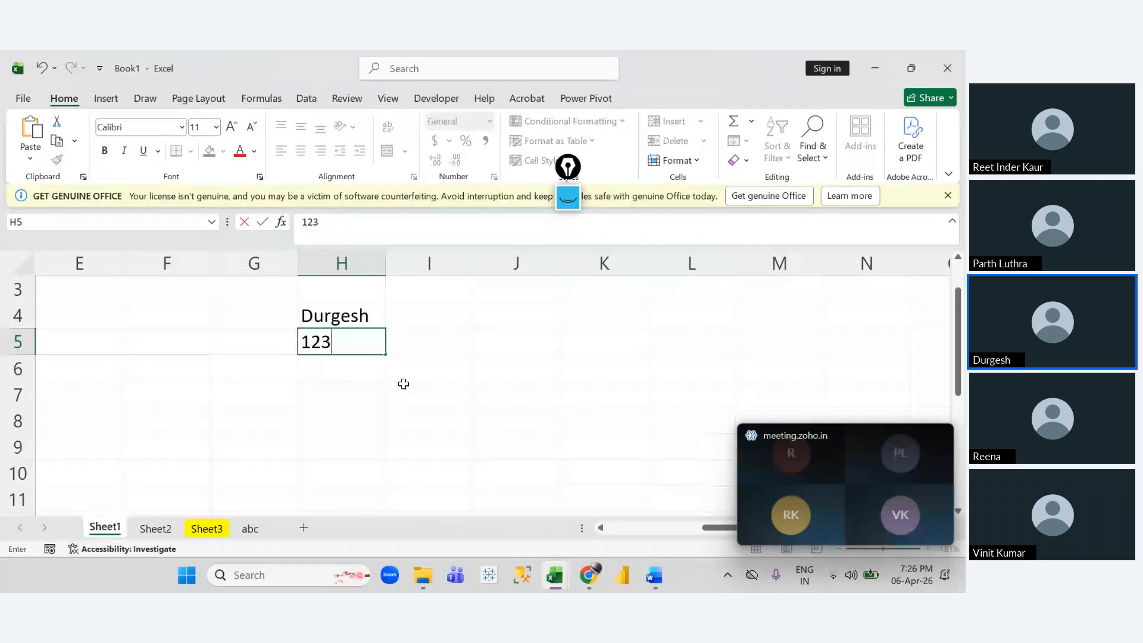
left_click(403, 386)
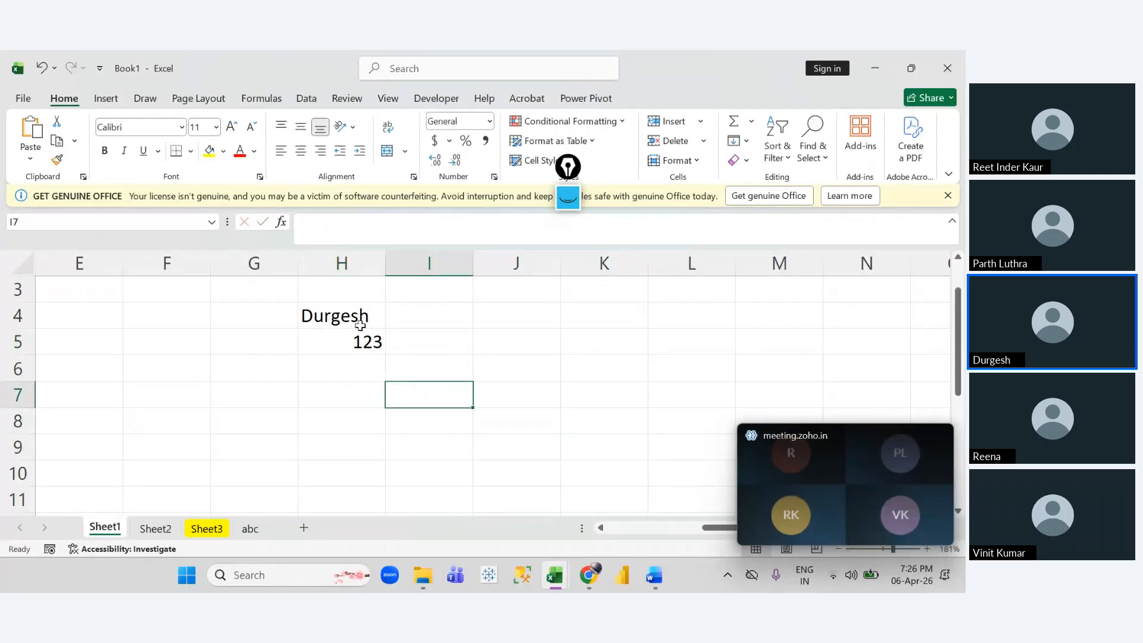
Step: Compare how the text in H4 and the number in H5 are aligned within their cells
left_click(329, 316)
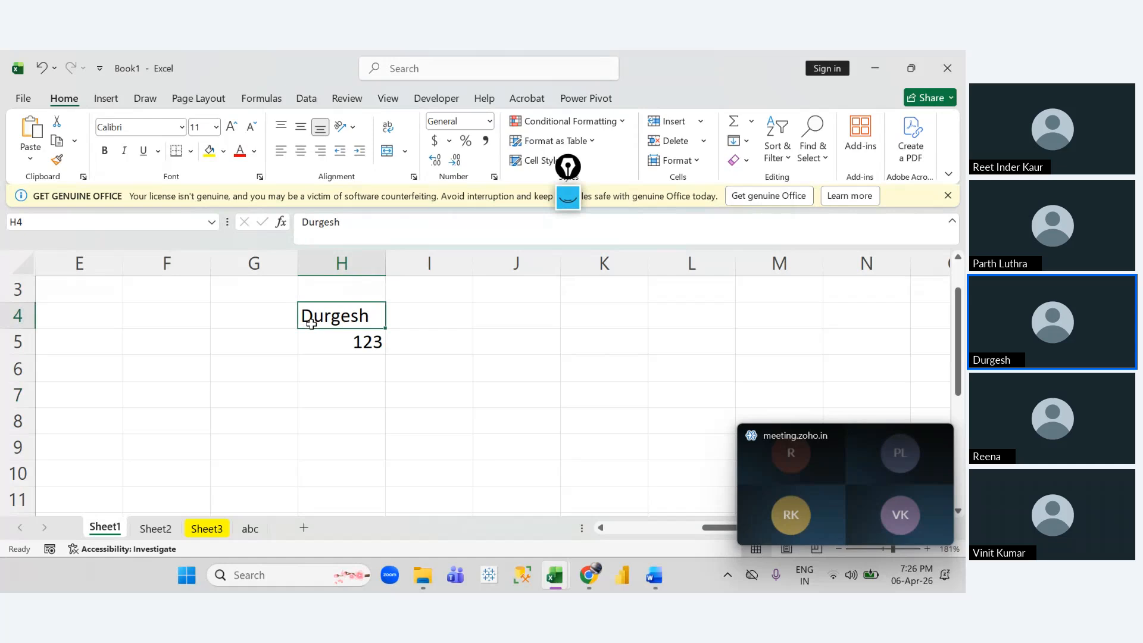
left_click(342, 344)
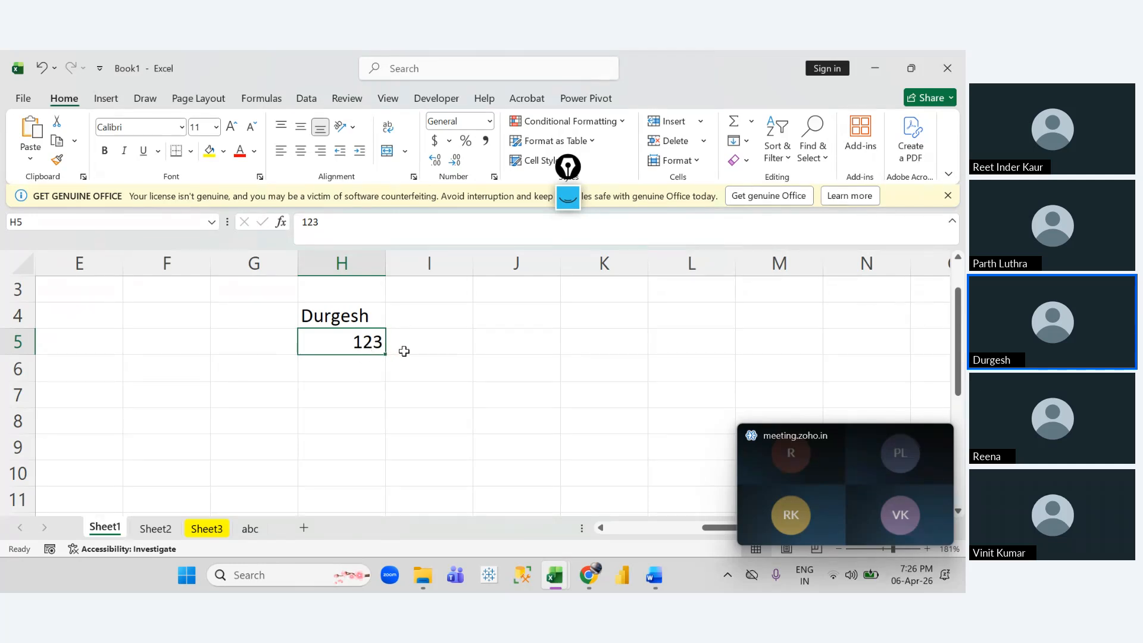
left_click(332, 319)
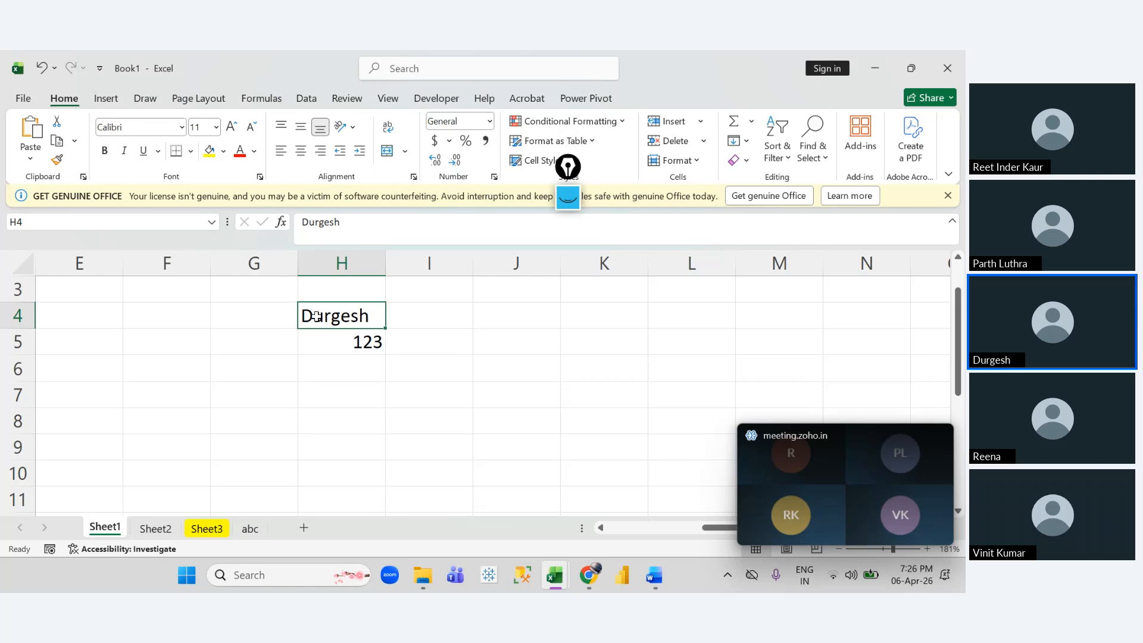
left_click(343, 340)
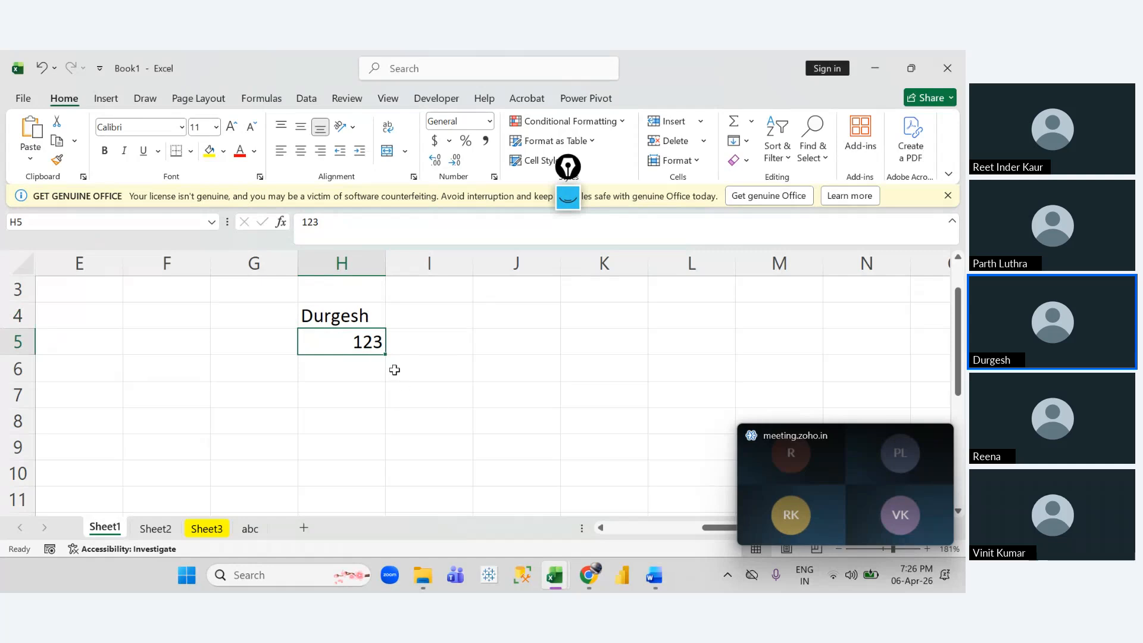
Step: Enter 123 as text in cell H6 by putting an apostrophe in front of it
left_click(344, 368)
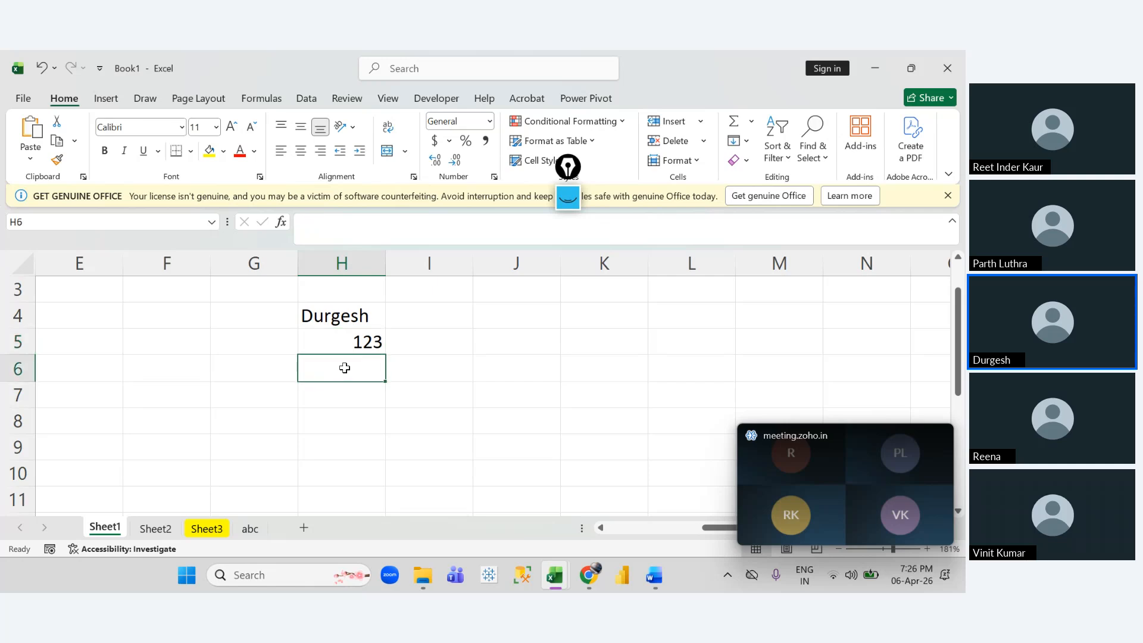
type("'")
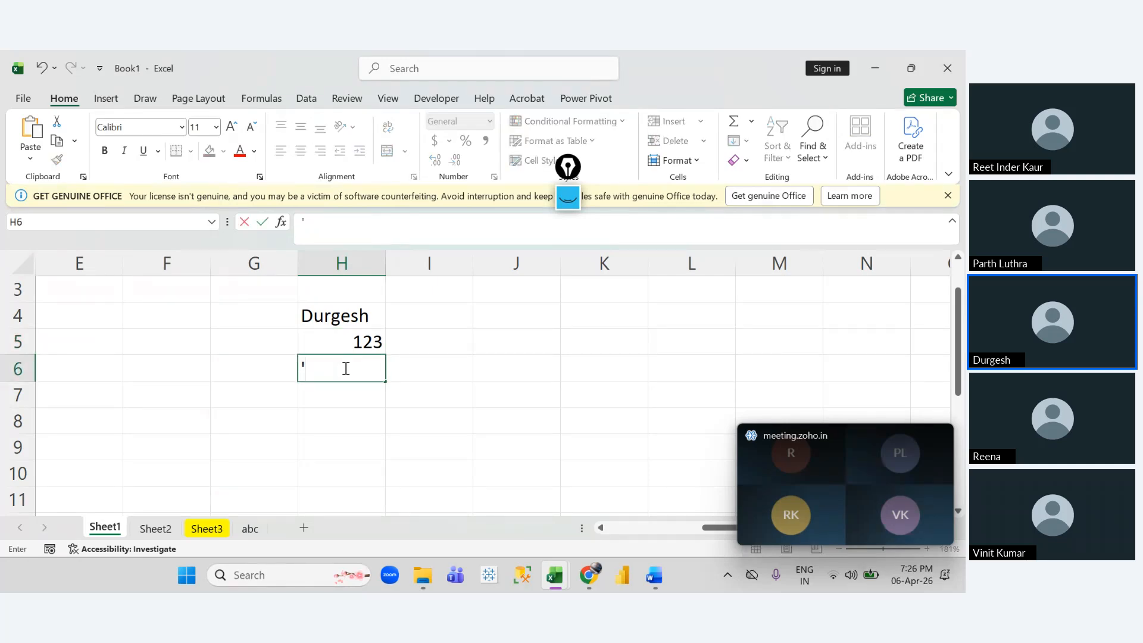
type("123")
key("Return")
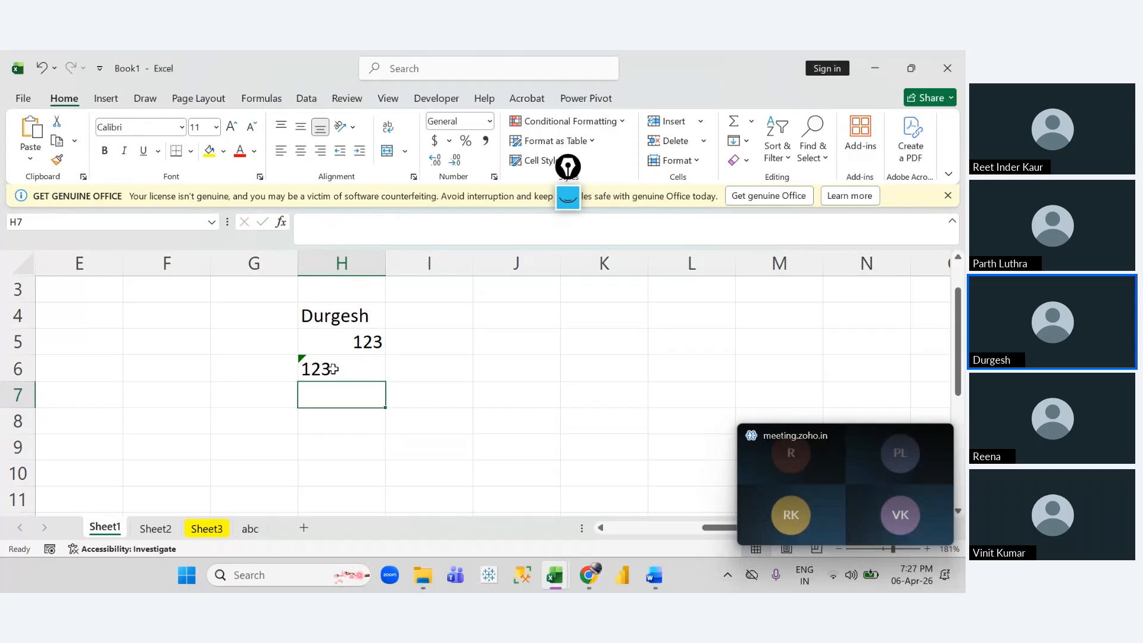
Step: Inspect the stored content of cell H6, including its leading apostrophe, without changing it
left_click(333, 369)
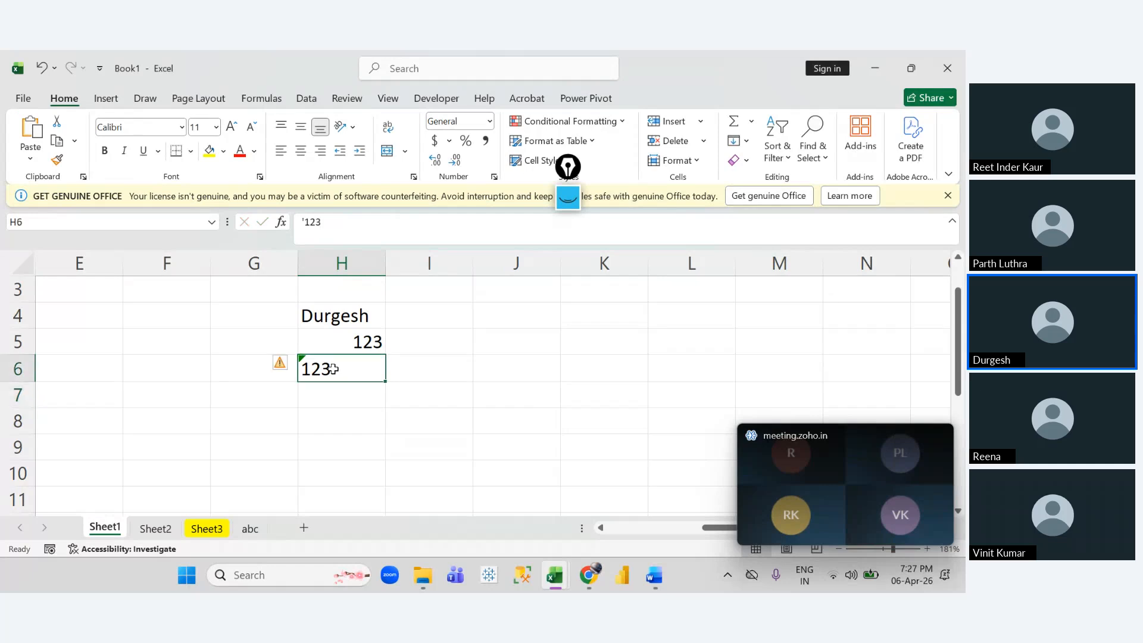
left_click(306, 229)
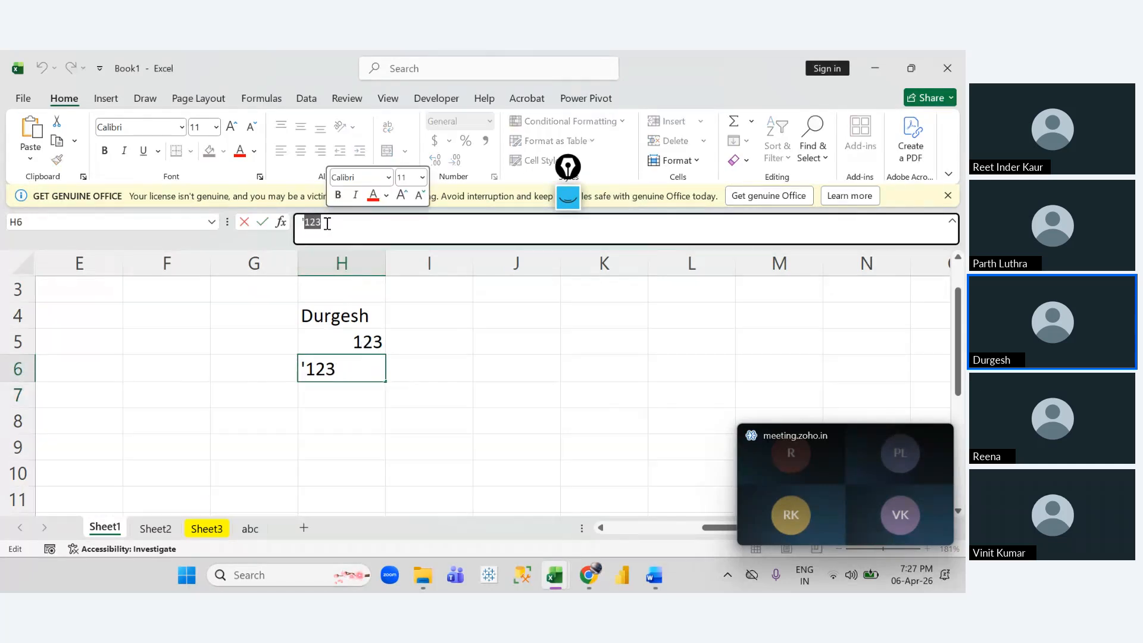
mouse_move(306, 223)
left_mouse_down()
mouse_move(327, 228)
mouse_move(305, 228)
left_mouse_up()
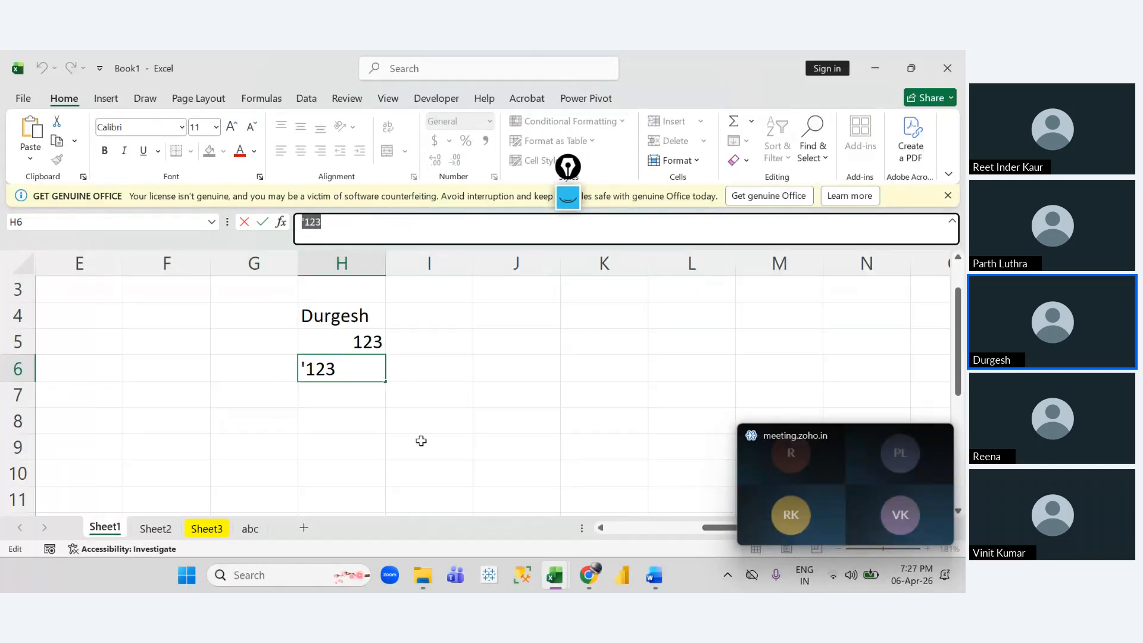
left_click(424, 467)
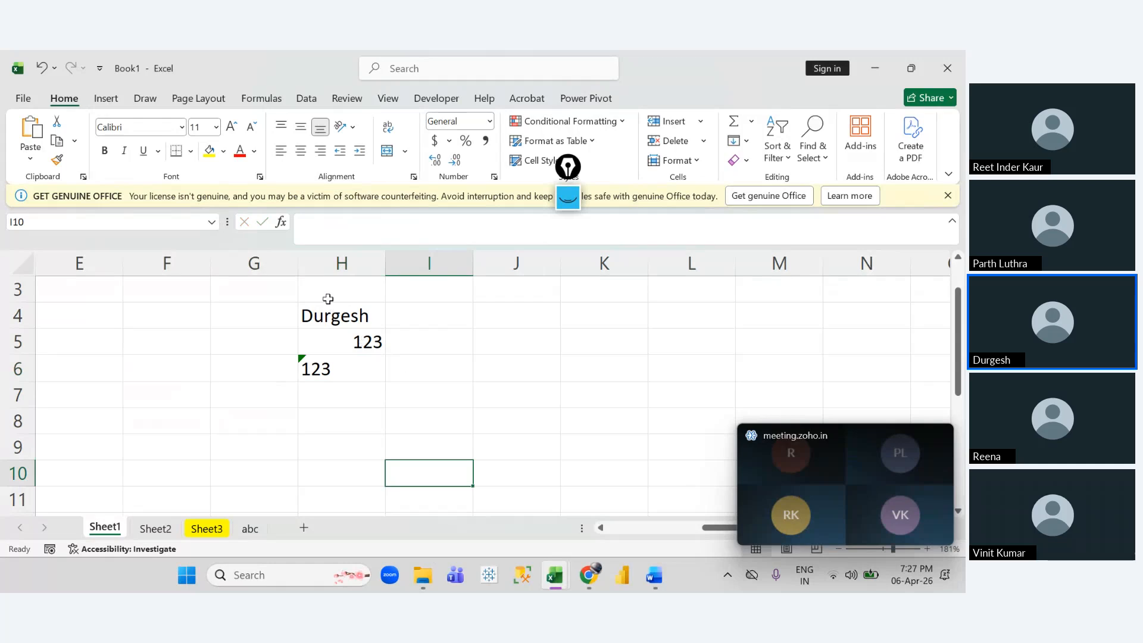
Step: Center the contents of cells H3:H7 horizontally and deselect the range
left_click_drag(328, 299, 334, 398)
left_click(301, 151)
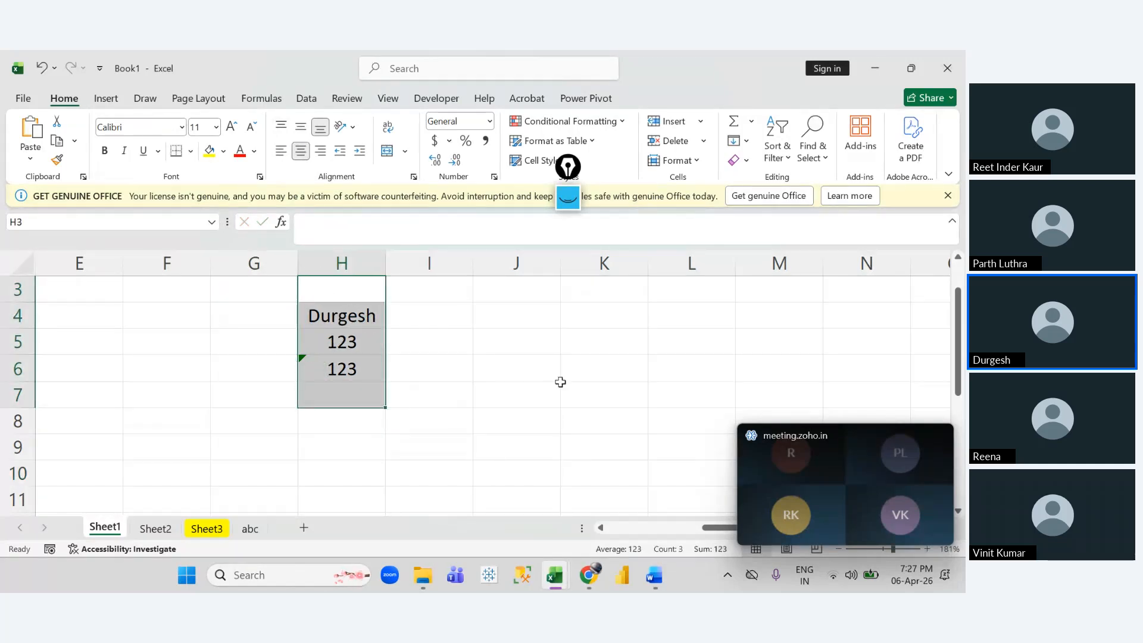
left_click(504, 396)
left_click(423, 340)
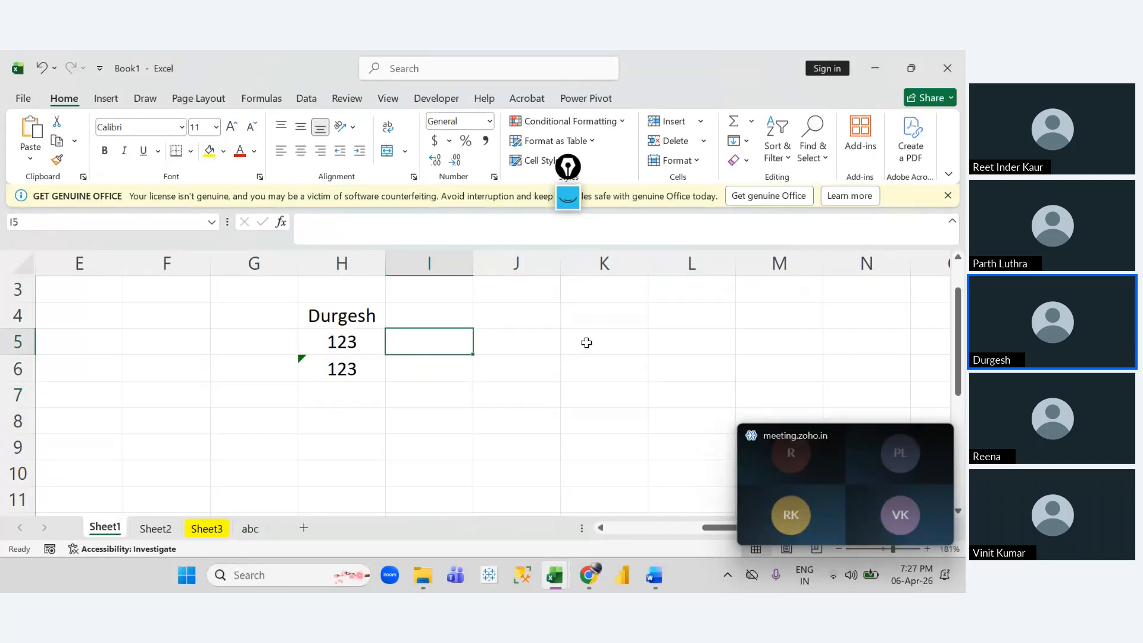
left_click(584, 339)
left_click(407, 385)
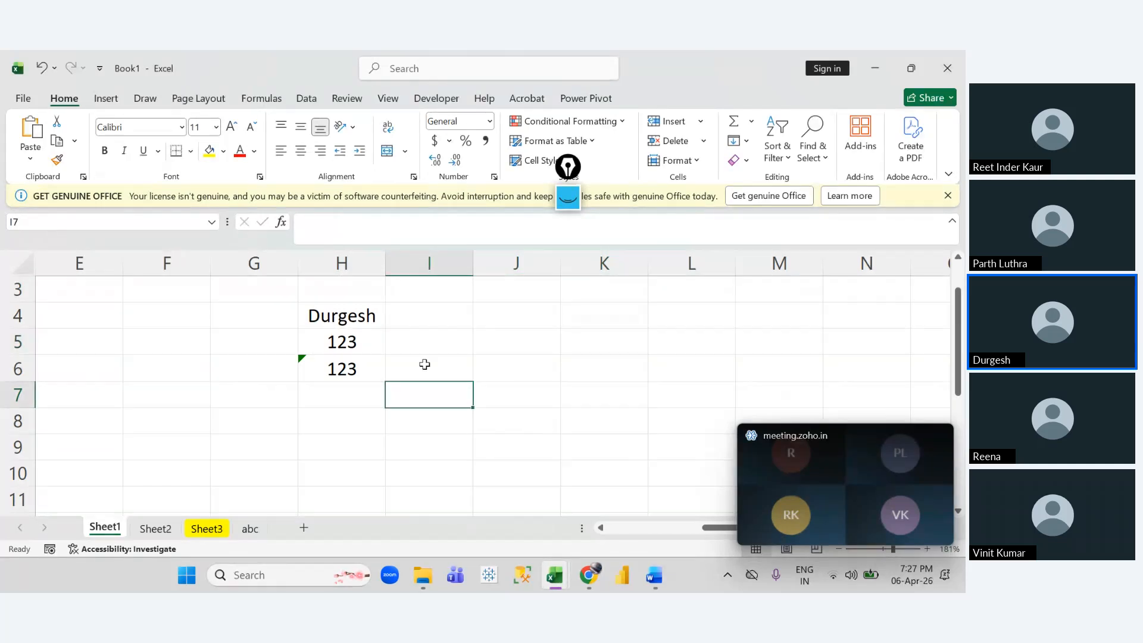
Step: Overwrite the name in cell H4 with a different person's name
left_click(368, 316)
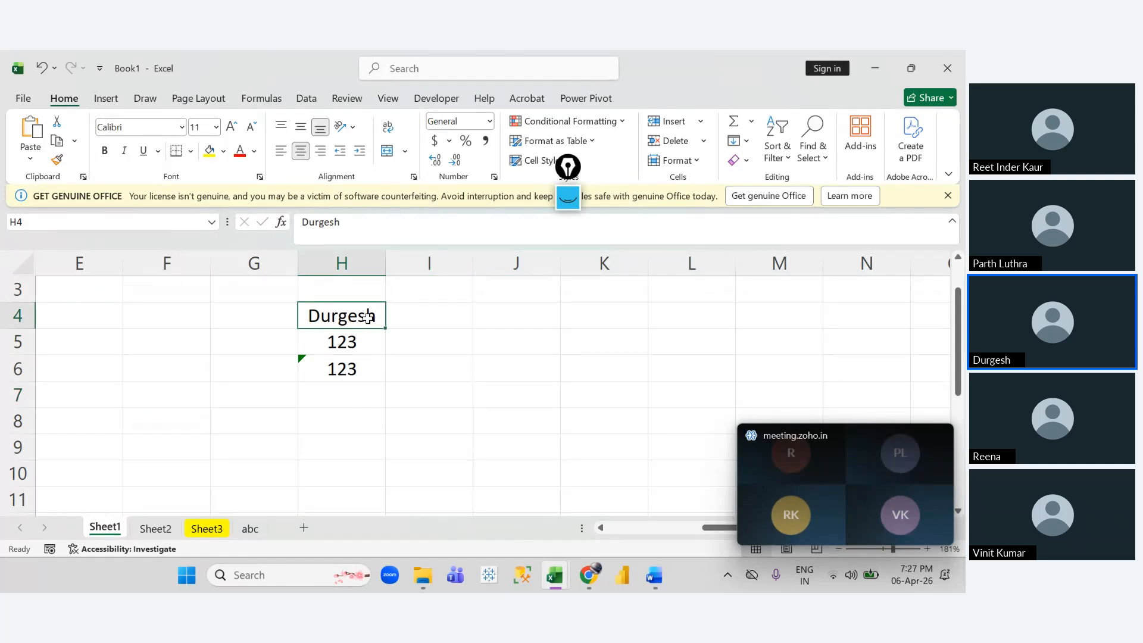
type("Palin")
key("Return")
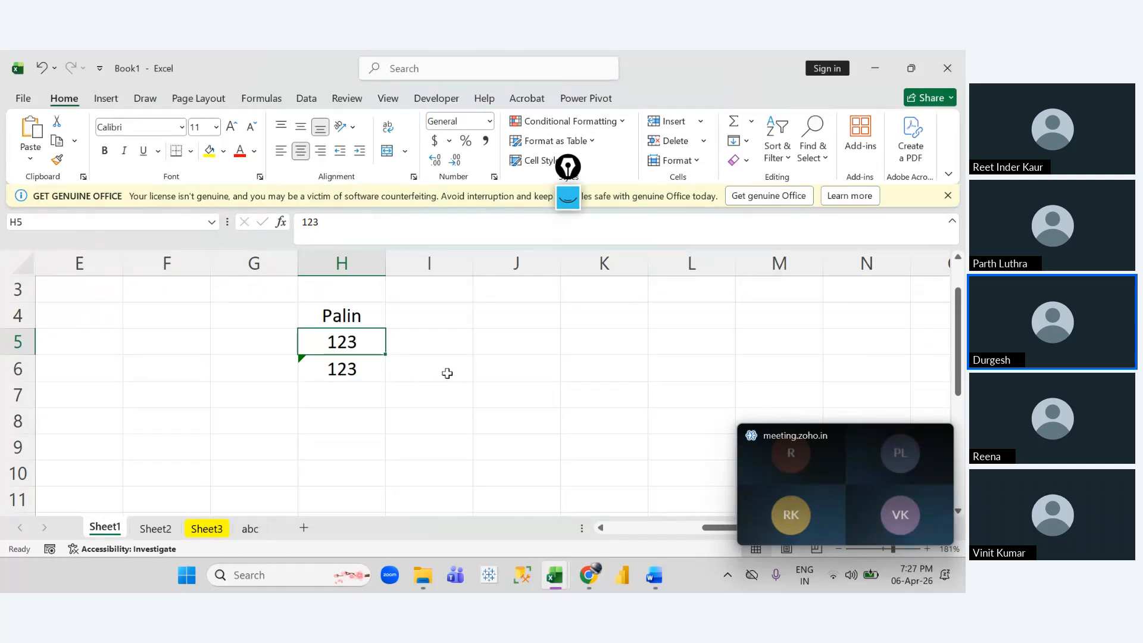
Step: Edit cell H4 in place, keeping the existing name and appending " - data analyst" to it
left_click(363, 316)
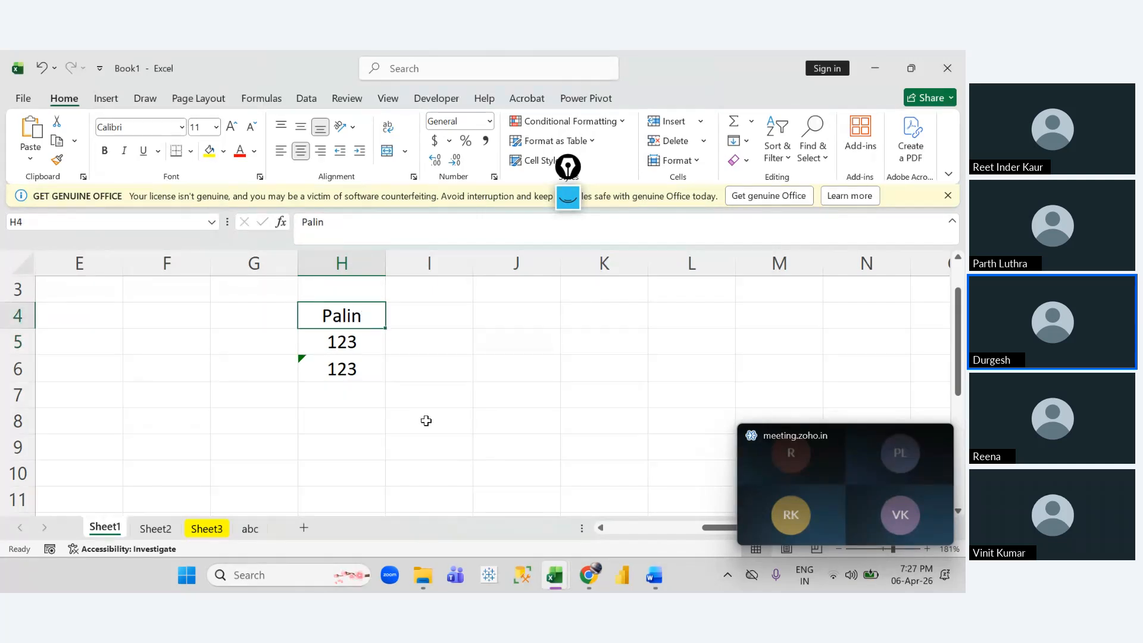
key("F2")
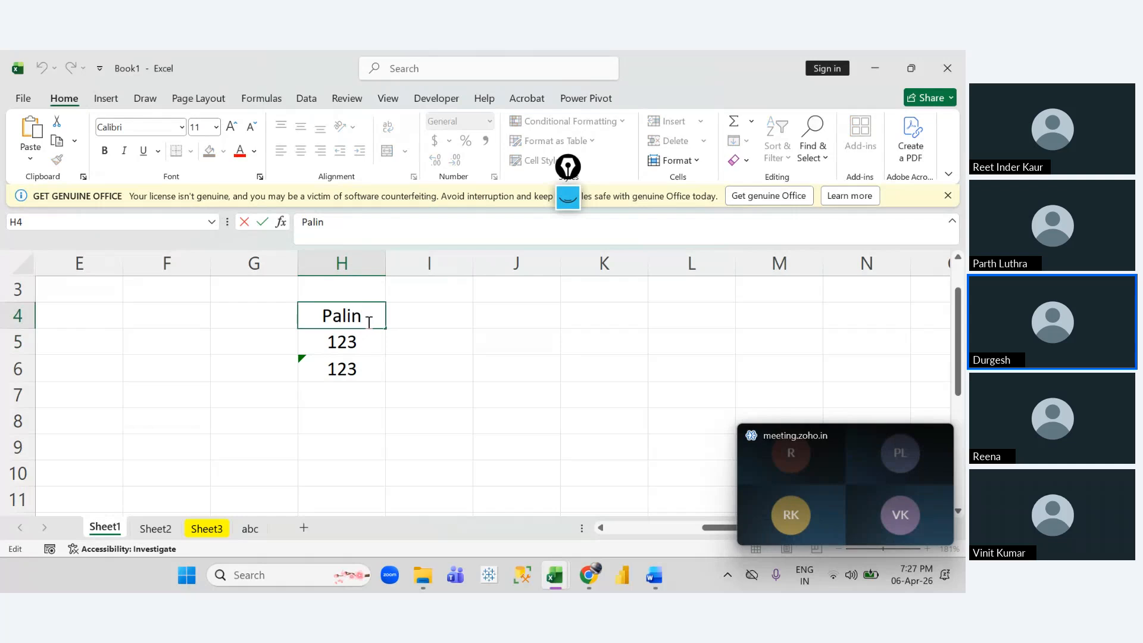
type("- data")
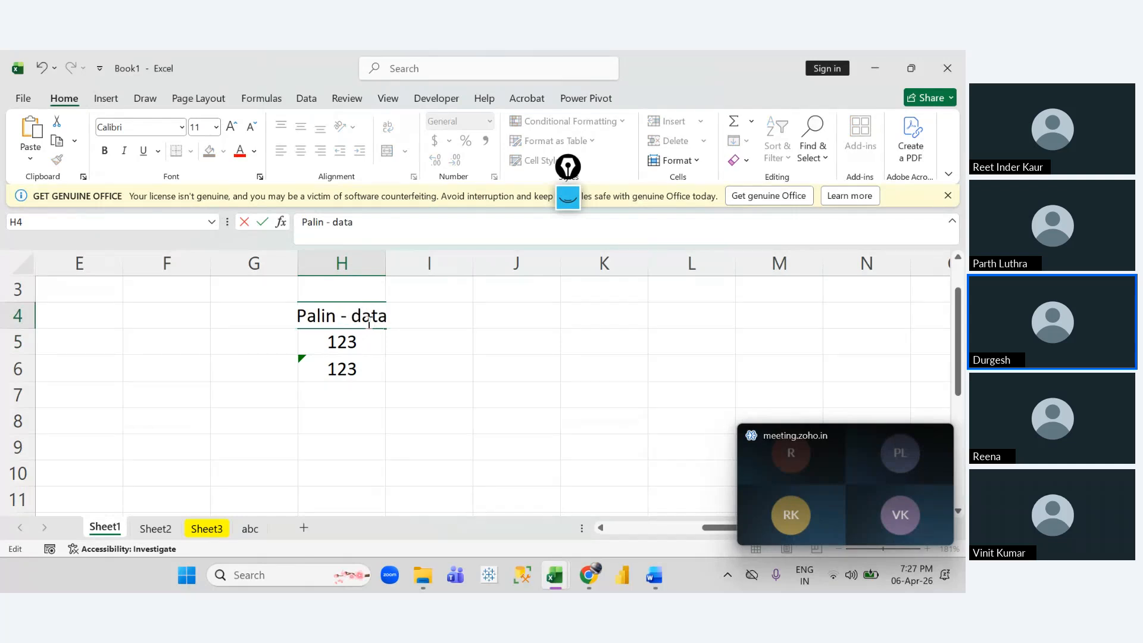
type(" anal")
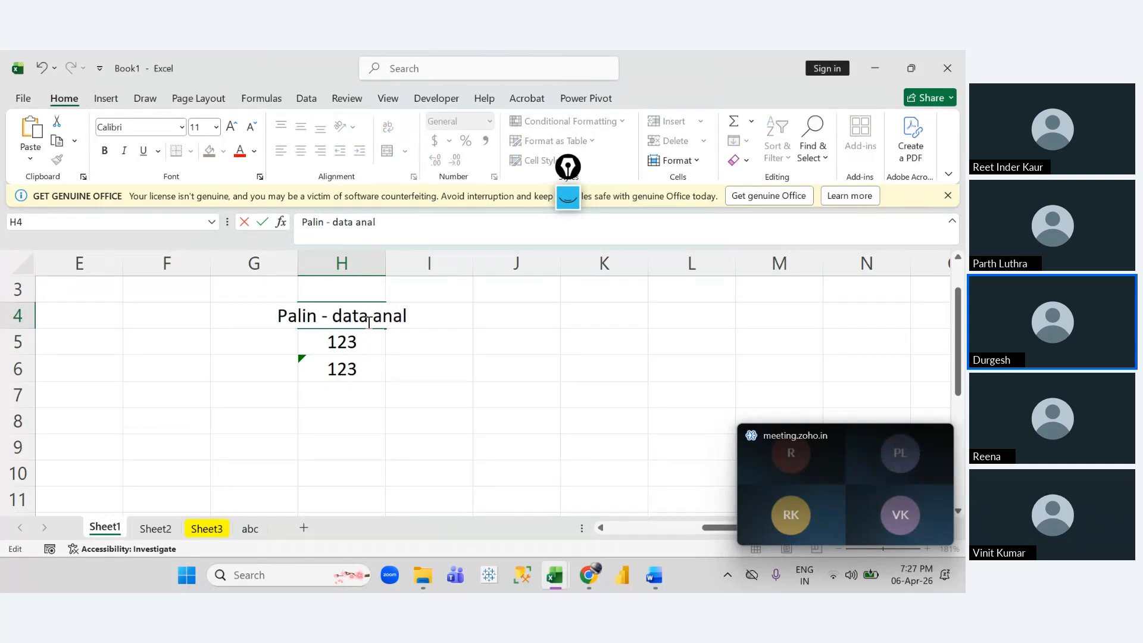
type("yst")
key("Return")
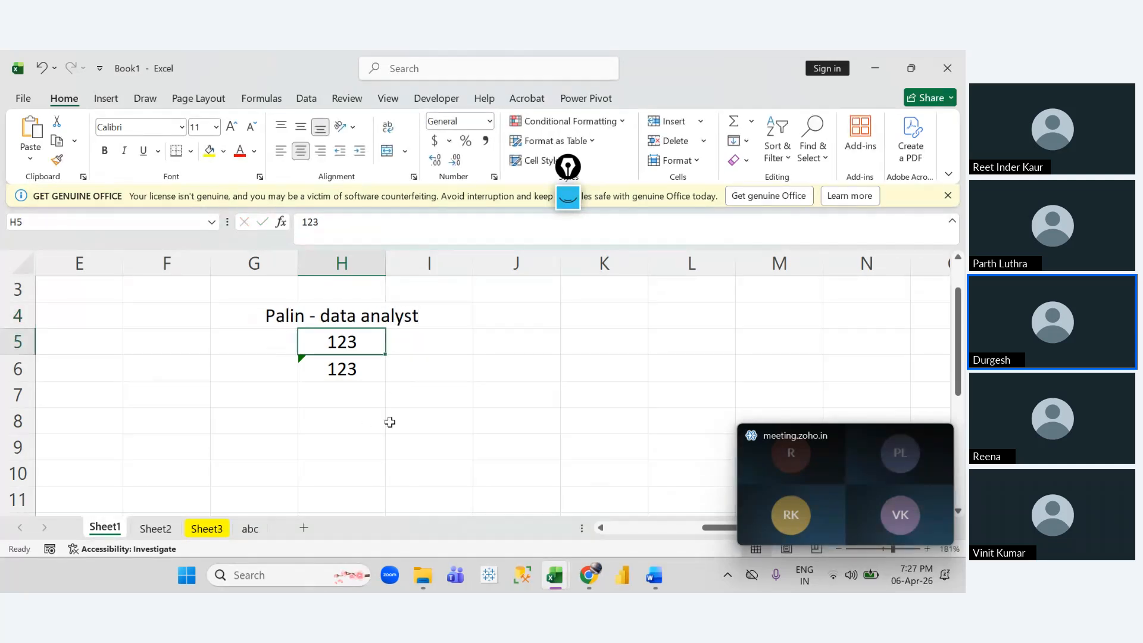
left_click(351, 419)
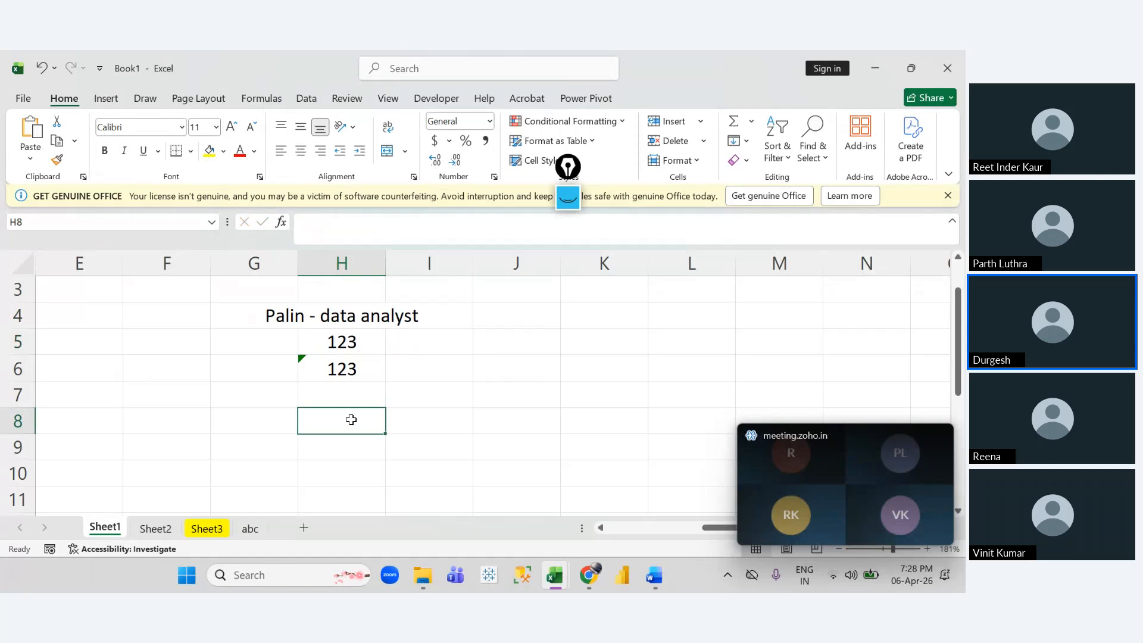
Step: Enter a person's first name in cell H8 and reselect the cell
type("Durgesh")
key("Return")
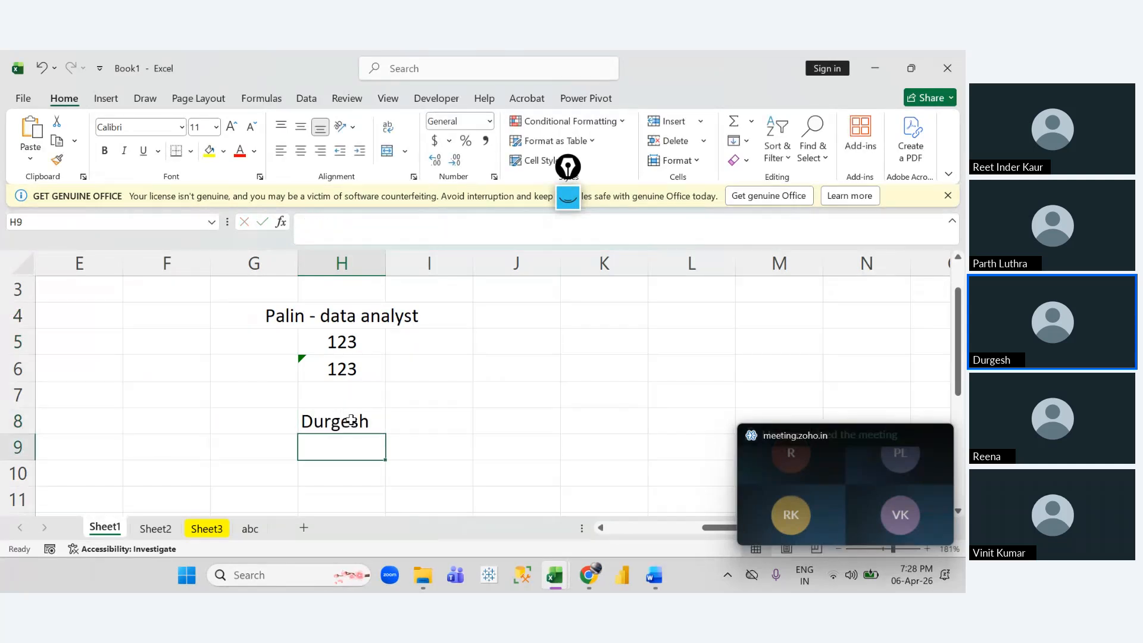
left_click(336, 426)
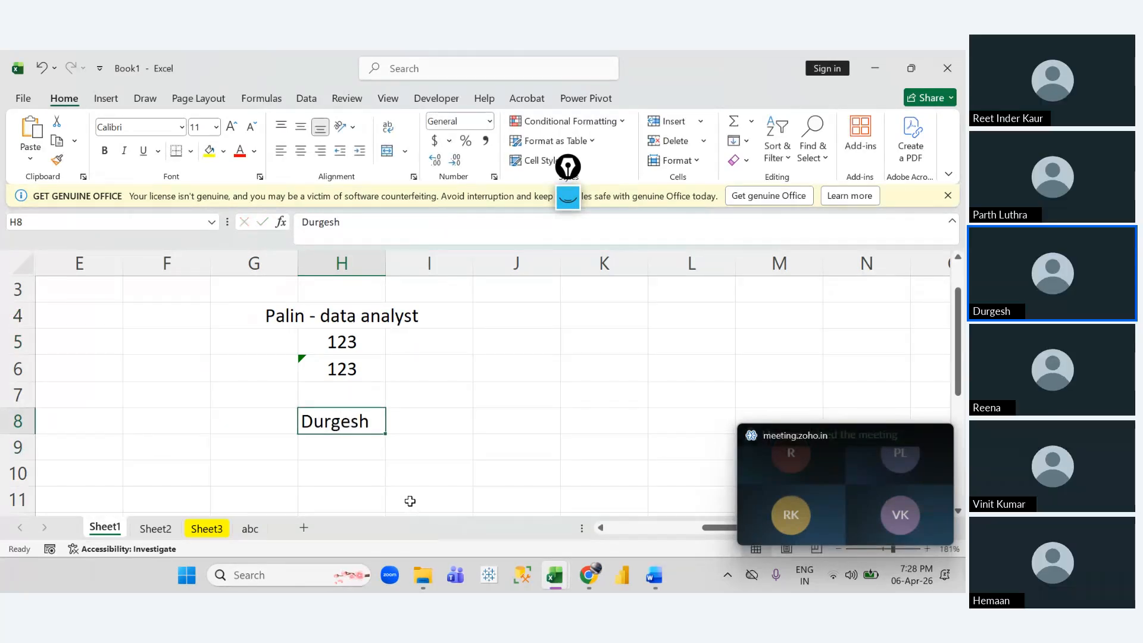
Step: Edit cell H8 in place, appending " - Python, Sql, Power Bi , Tableau, database , gen ai, , automation, ms poffice" to the name
double_click(377, 423)
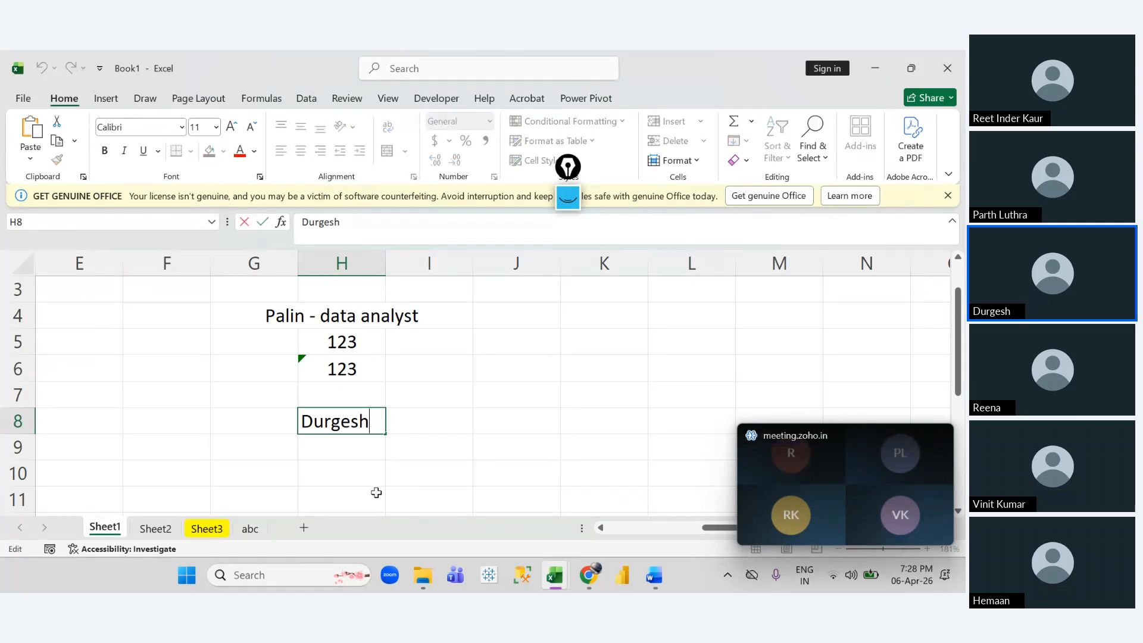
type("- Python,")
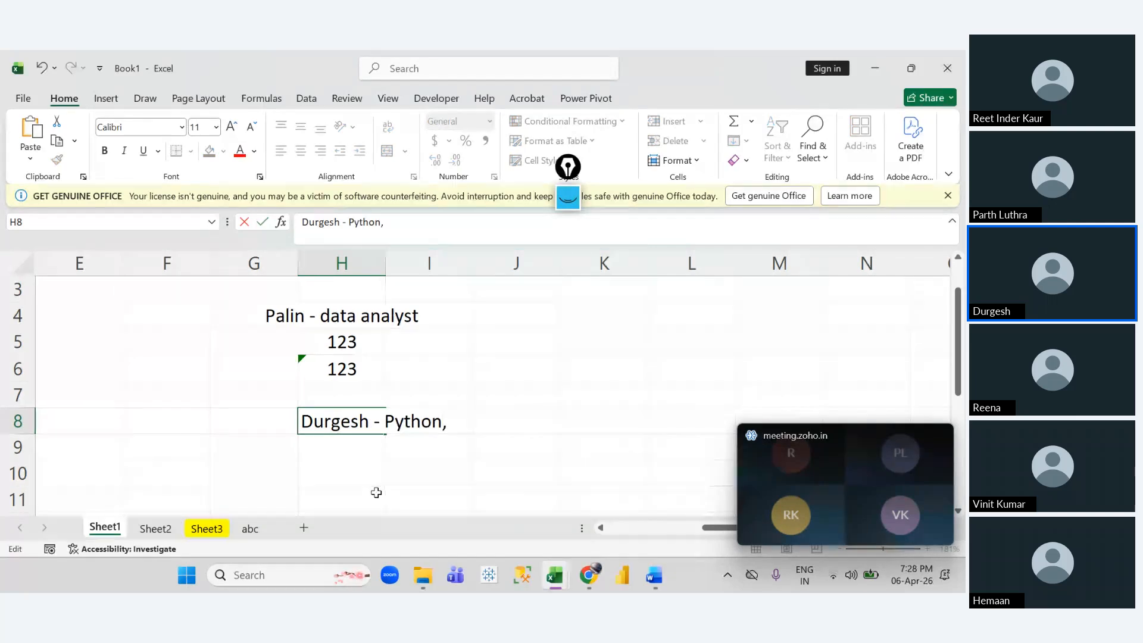
type(" Sql, ")
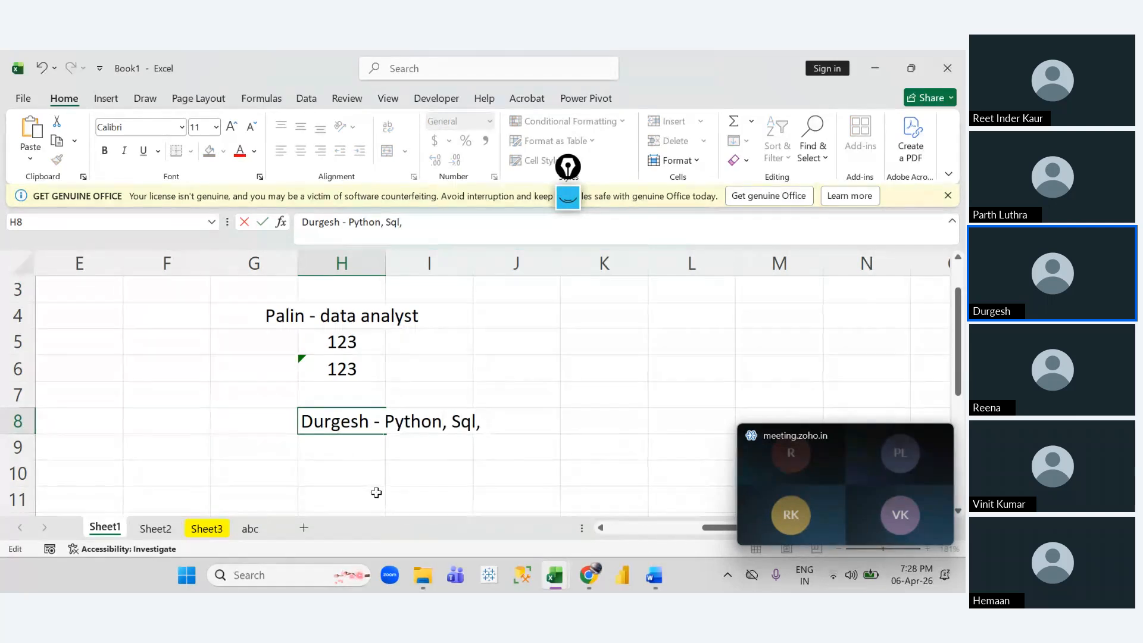
type("Power Bu")
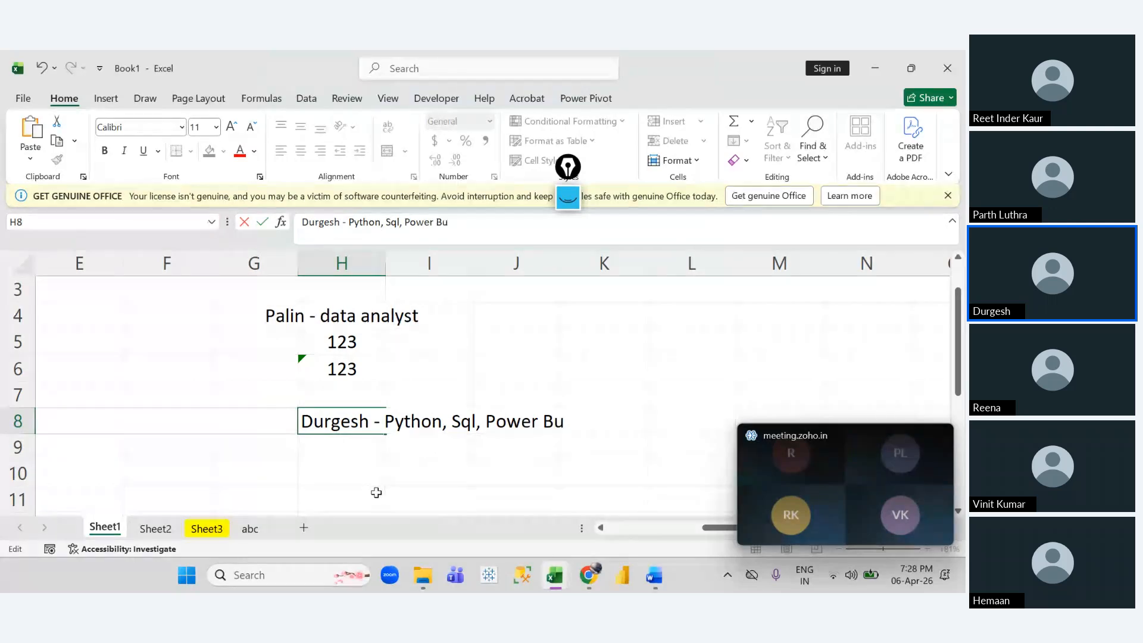
key("BackSpace")
type("i ,")
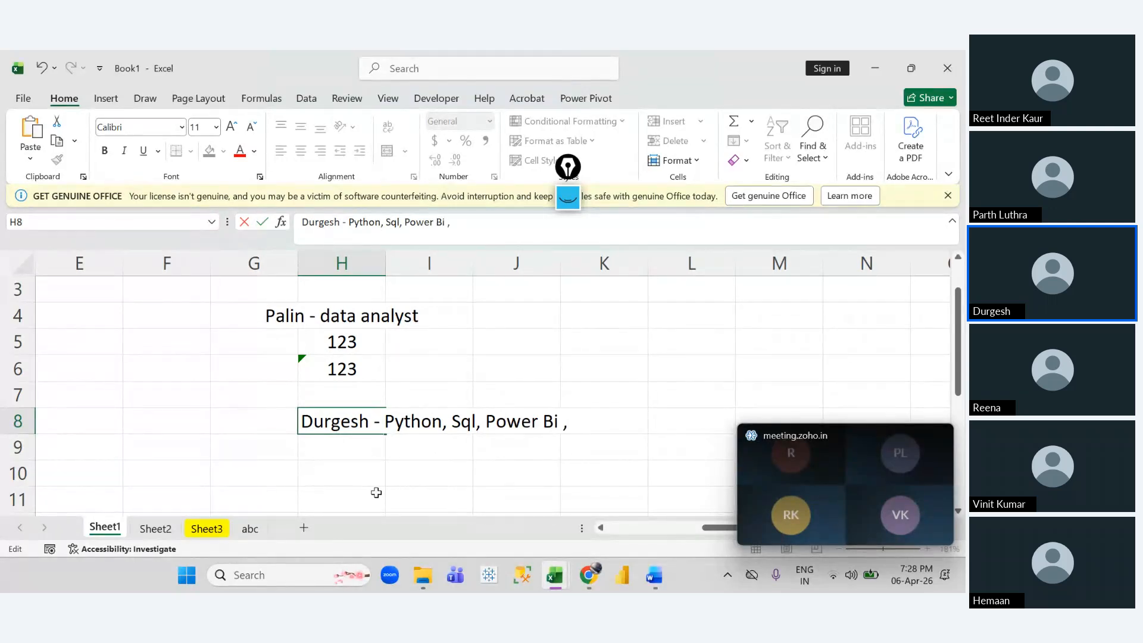
type(" Tab;")
key("BackSpace")
key("BackSpace")
key("BackSpace")
key("BackSpace")
type("leau, database")
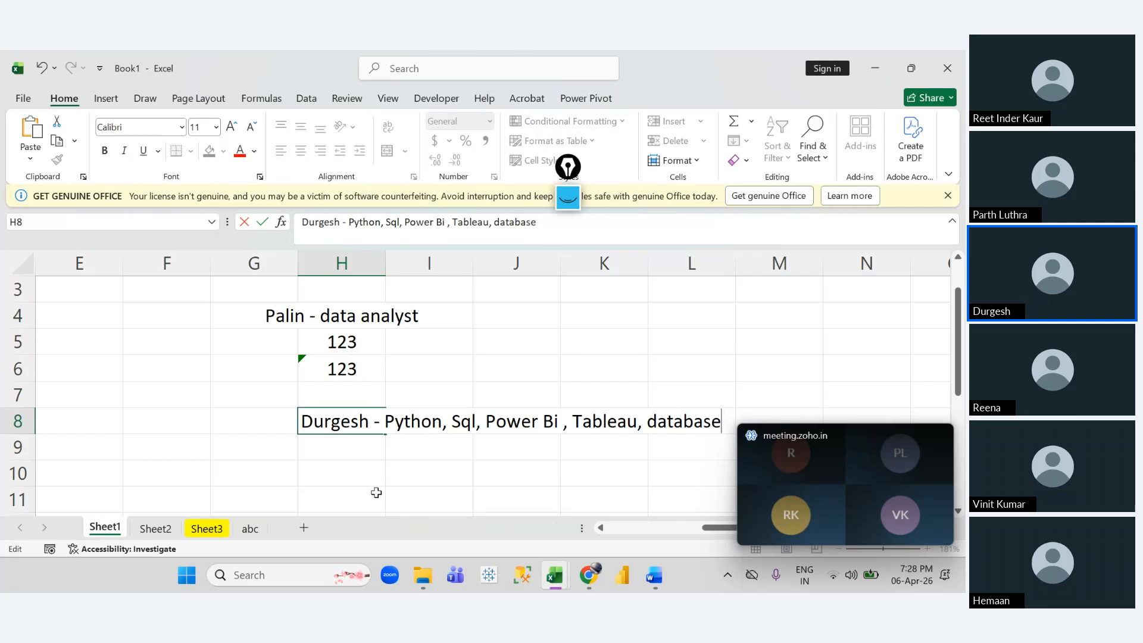
type(" , gen ai, , automatio")
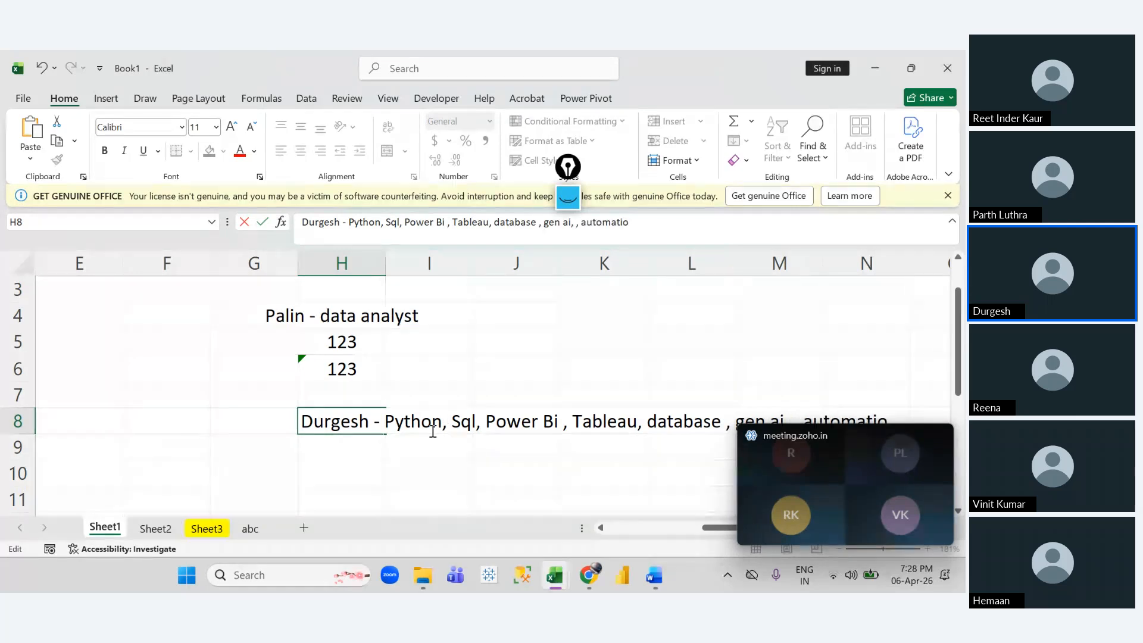
type("n, ma")
key("BackSpace")
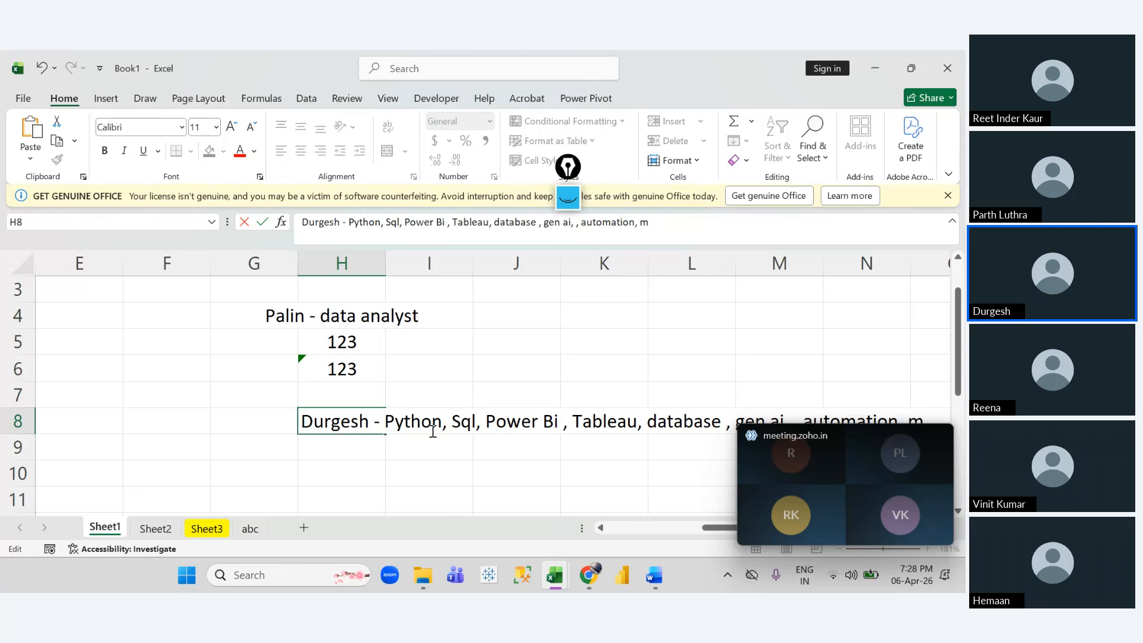
type("s poffic")
key("Return")
Step: Discard the stray backslash in cell H9 and minimize the floating meeting window covering the sheet
type("\\")
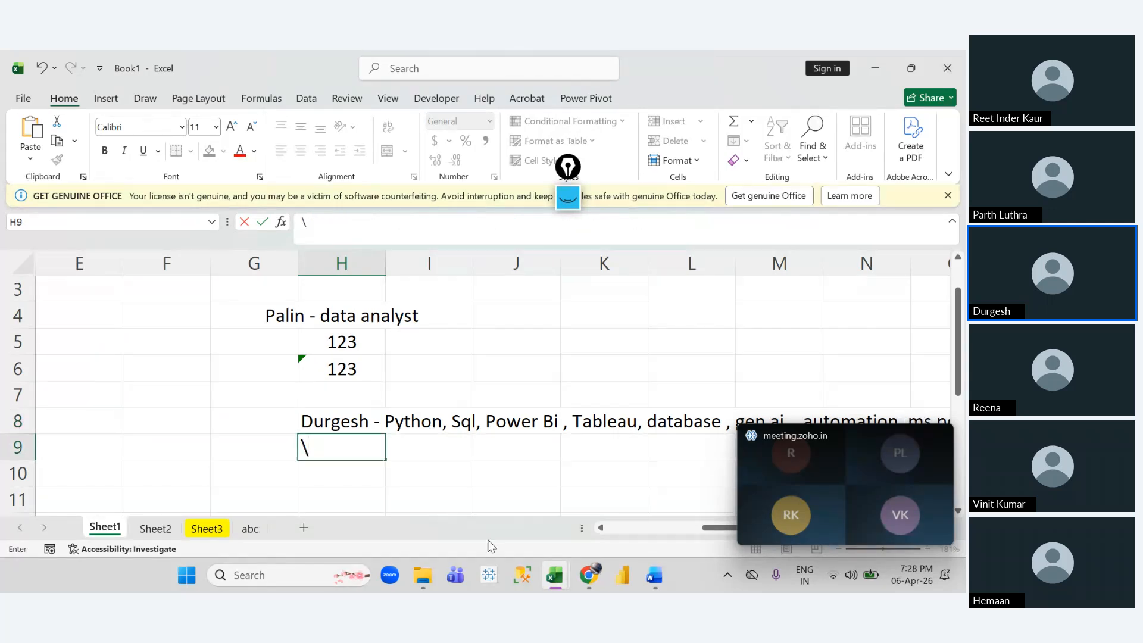
key("ctrl+z")
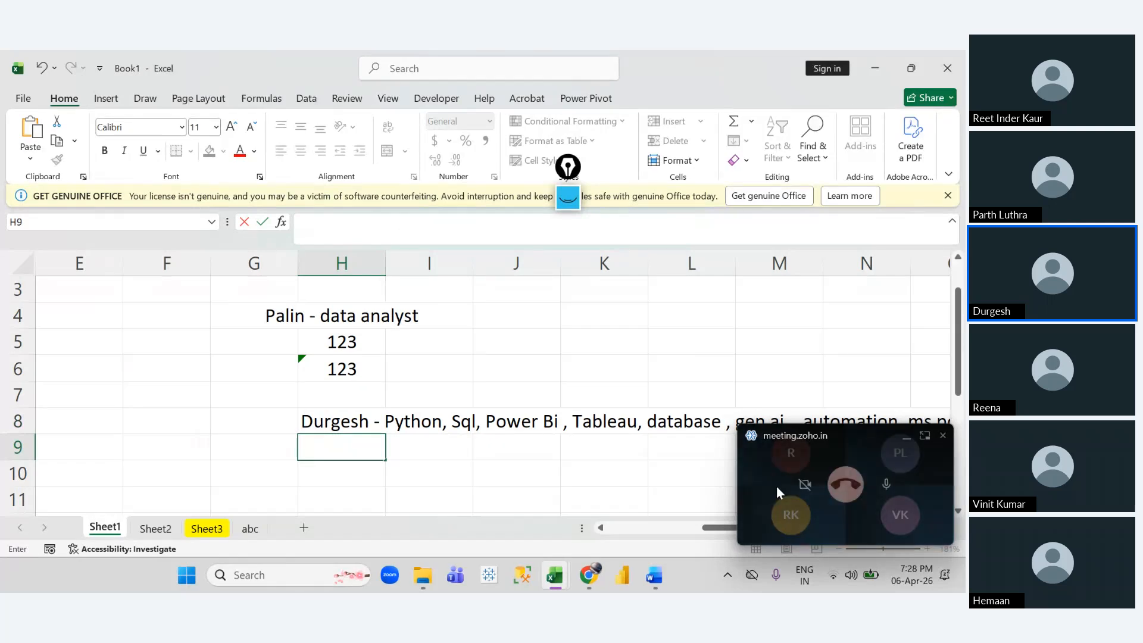
left_click(906, 438)
left_click(906, 439)
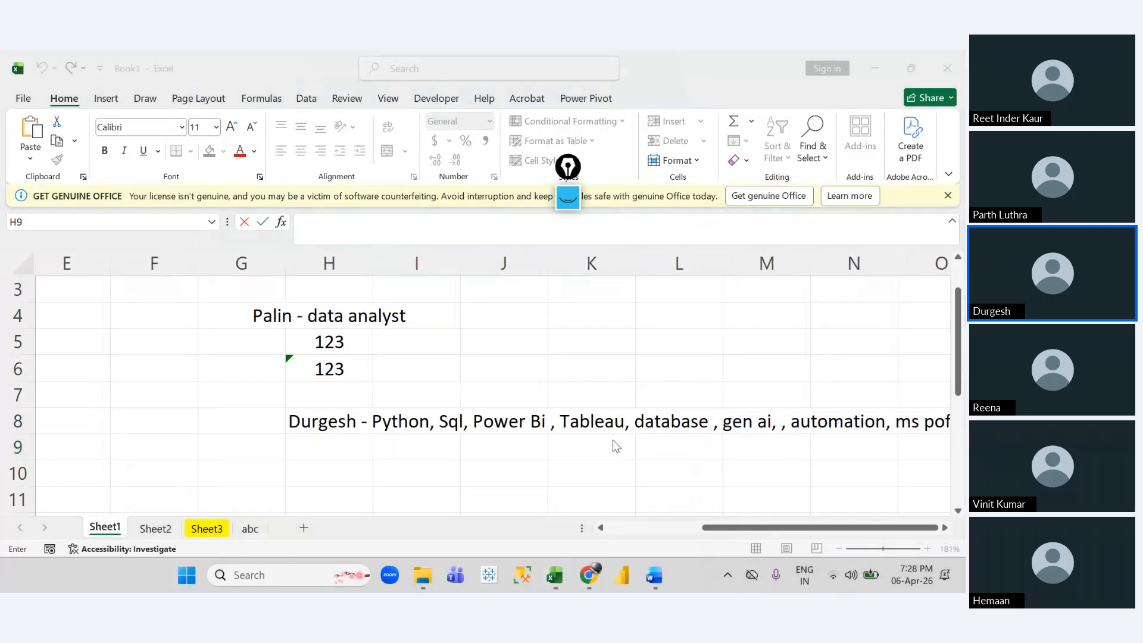
left_click(439, 455)
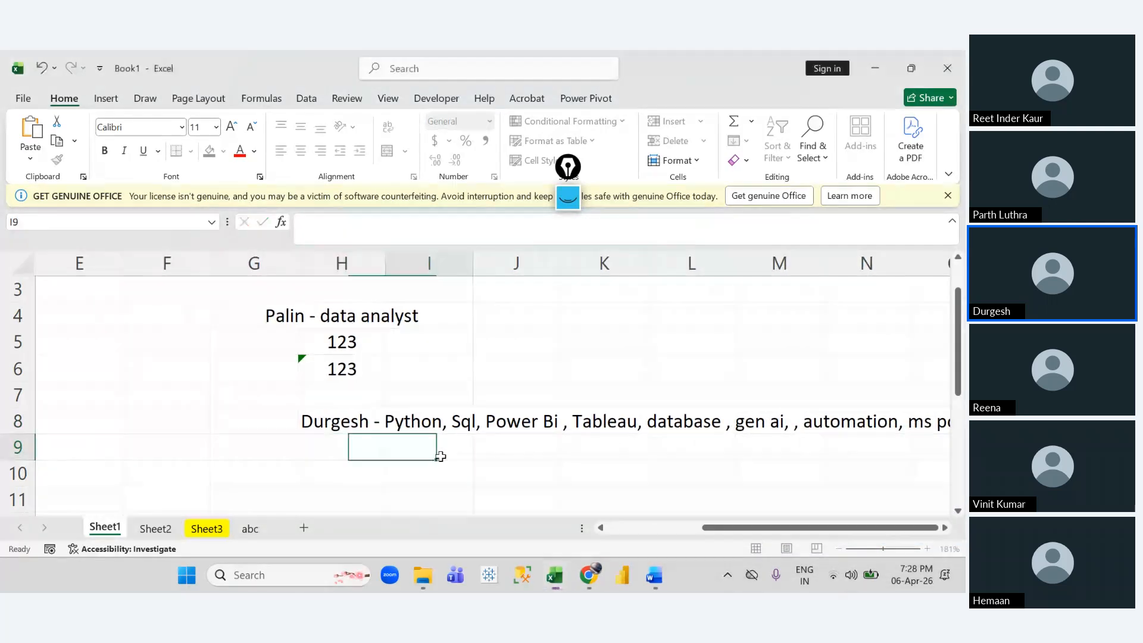
Step: Enter "2efr3g" in cell I8, beside the long text in H8
left_click(334, 425)
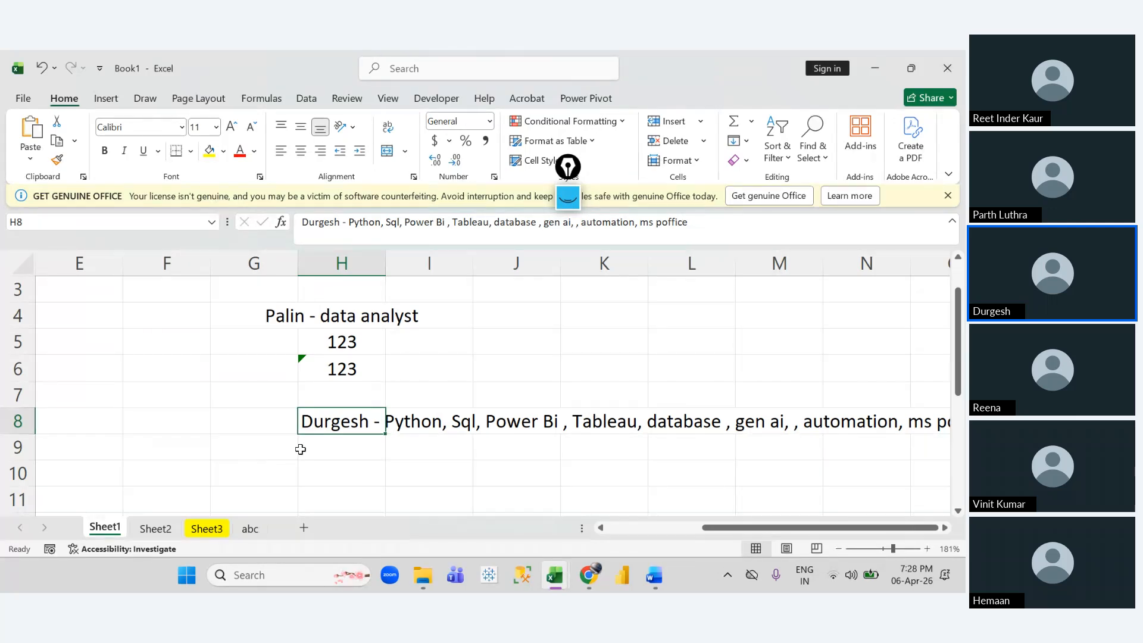
left_click(420, 422)
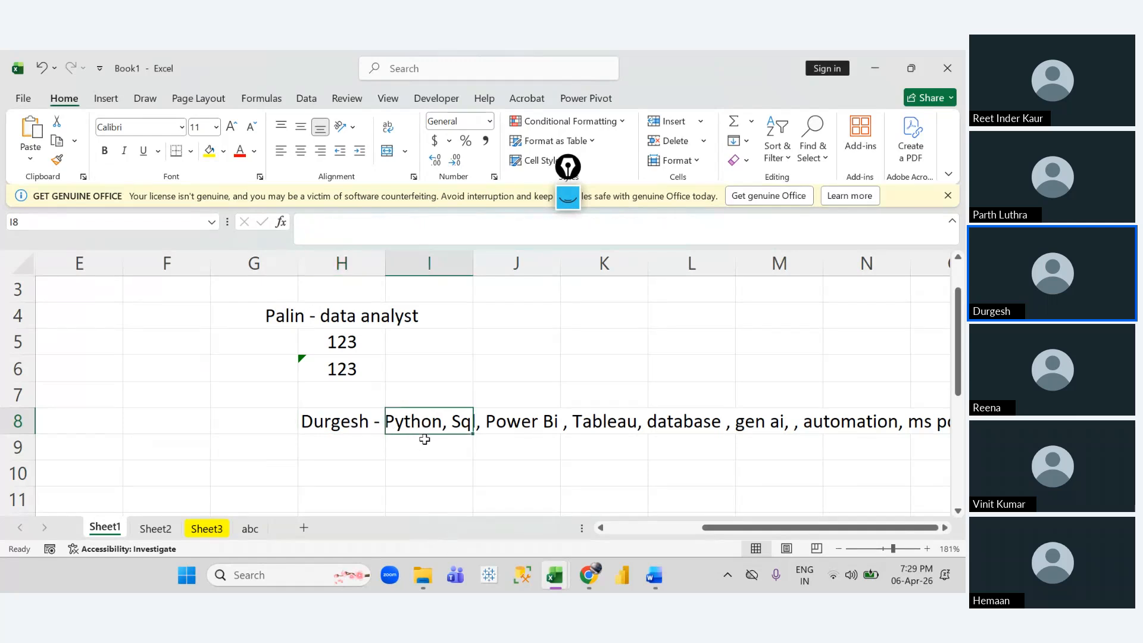
type("2efr3g")
key("Return")
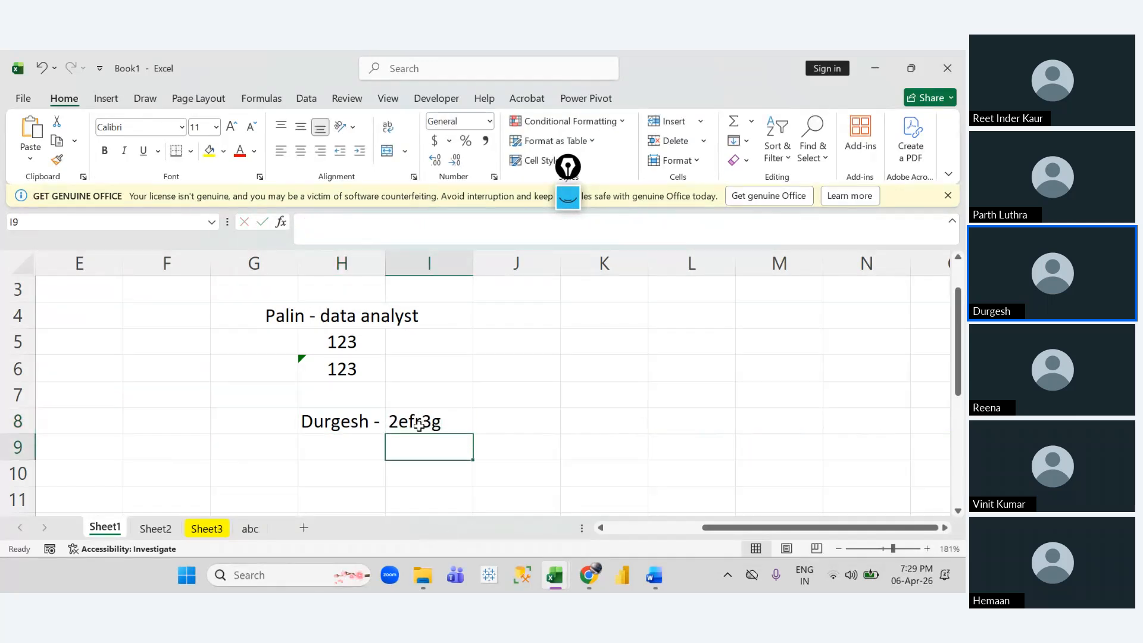
Step: Compare the stored contents of cells H8 and I8 with how they display in the grid
left_click(419, 425)
left_click(349, 440)
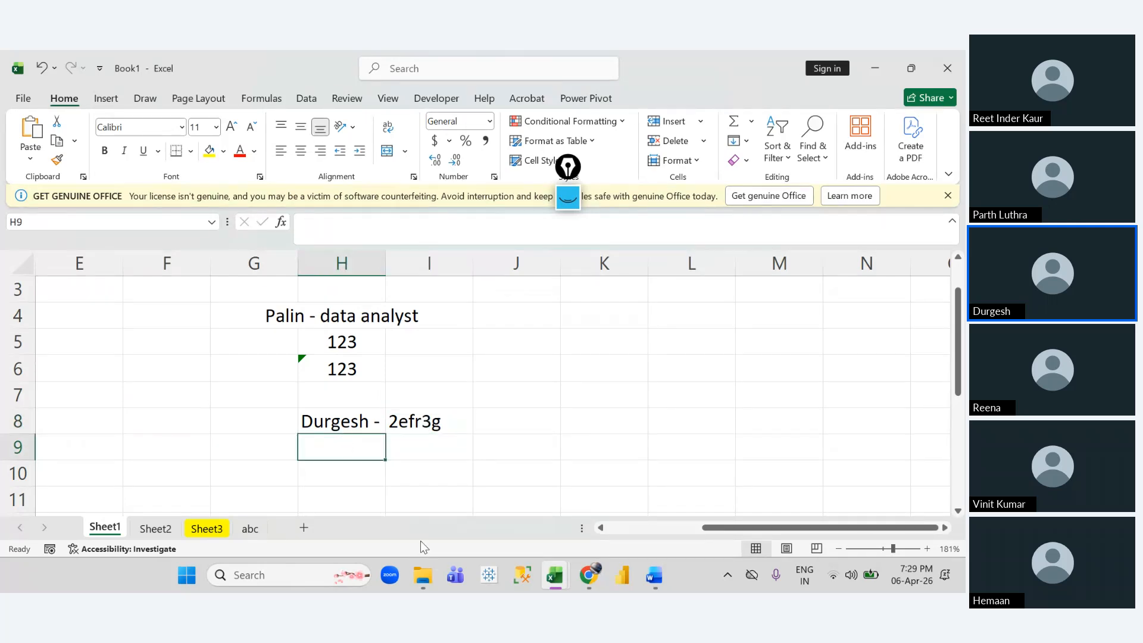
left_click(345, 426)
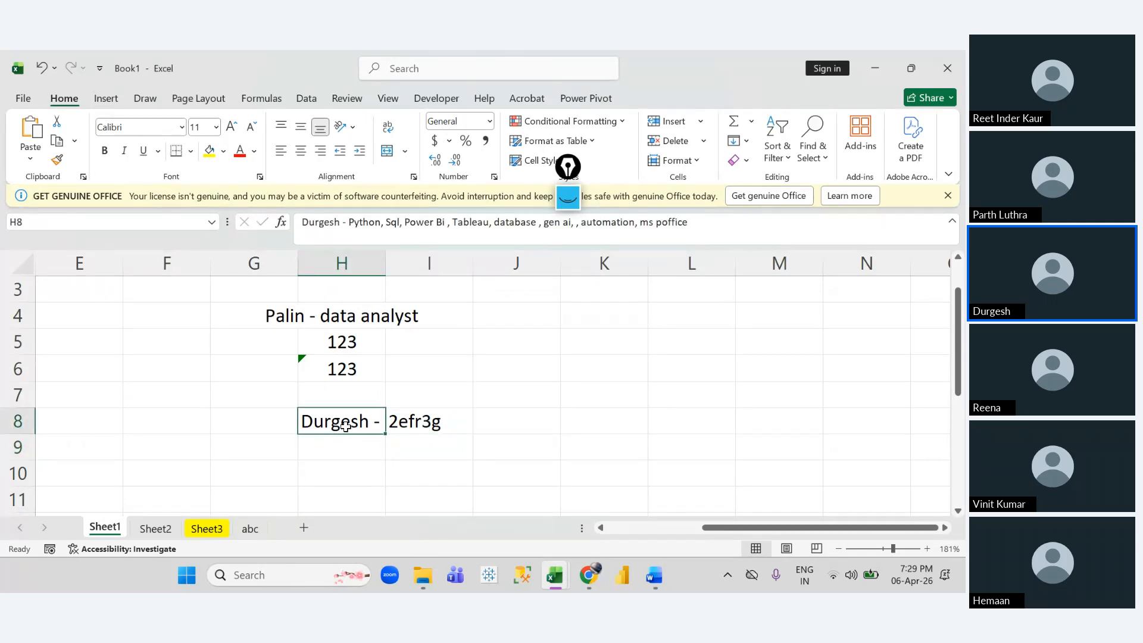
left_click(410, 423)
Step: Widen column H manually, and AutoFit its width to the longest entry
left_click(350, 426)
left_click_drag(386, 267, 648, 265)
scroll(561, 342, "right", 2)
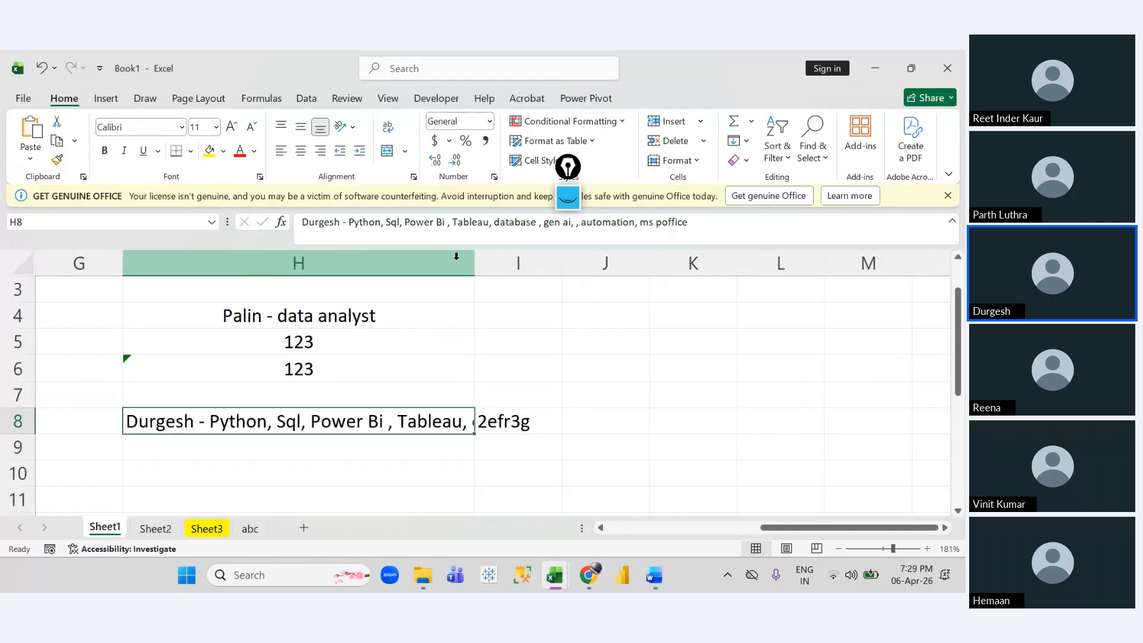
double_click(475, 260)
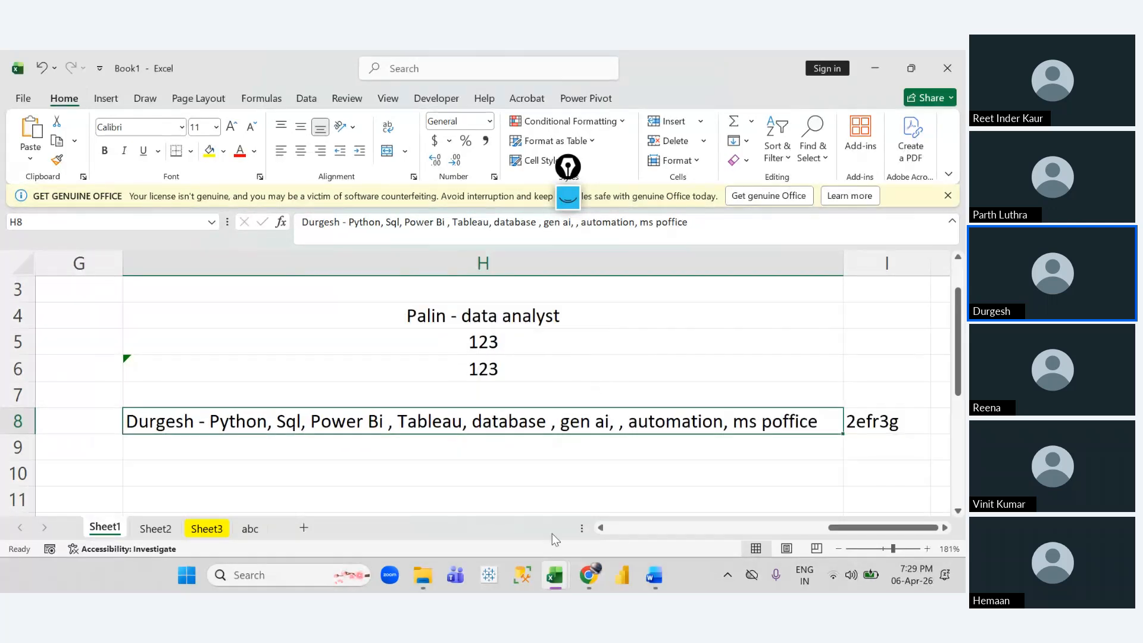
left_click(627, 472)
left_click(295, 423)
left_click(428, 368)
left_click(439, 309)
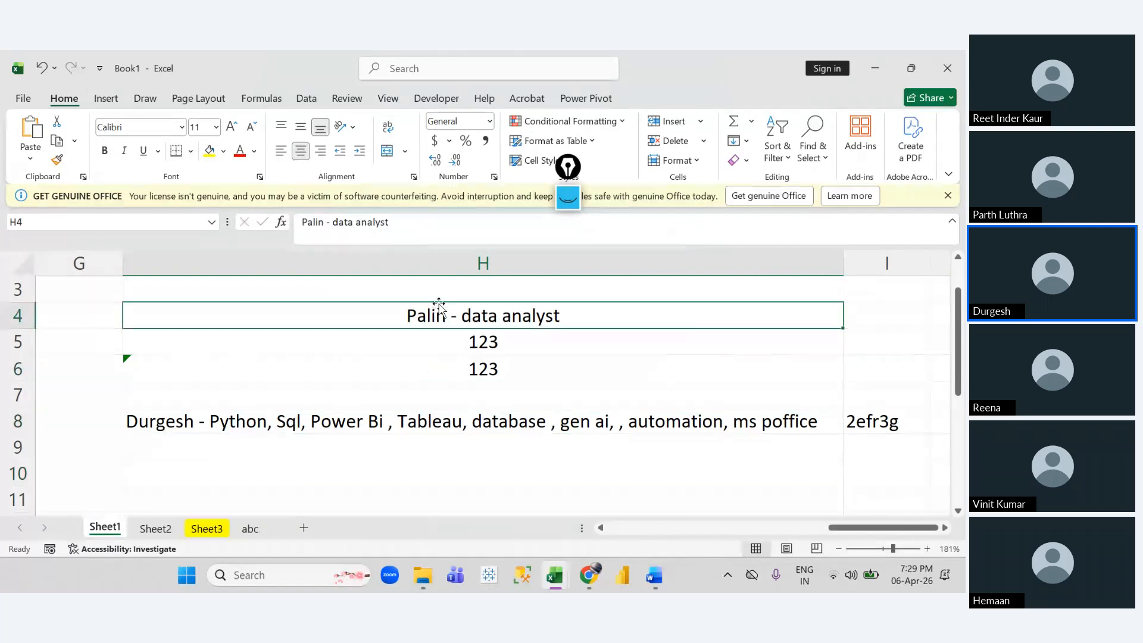
Step: Narrow column H to a width of 63.00 and reselect cell H8
left_click(361, 411)
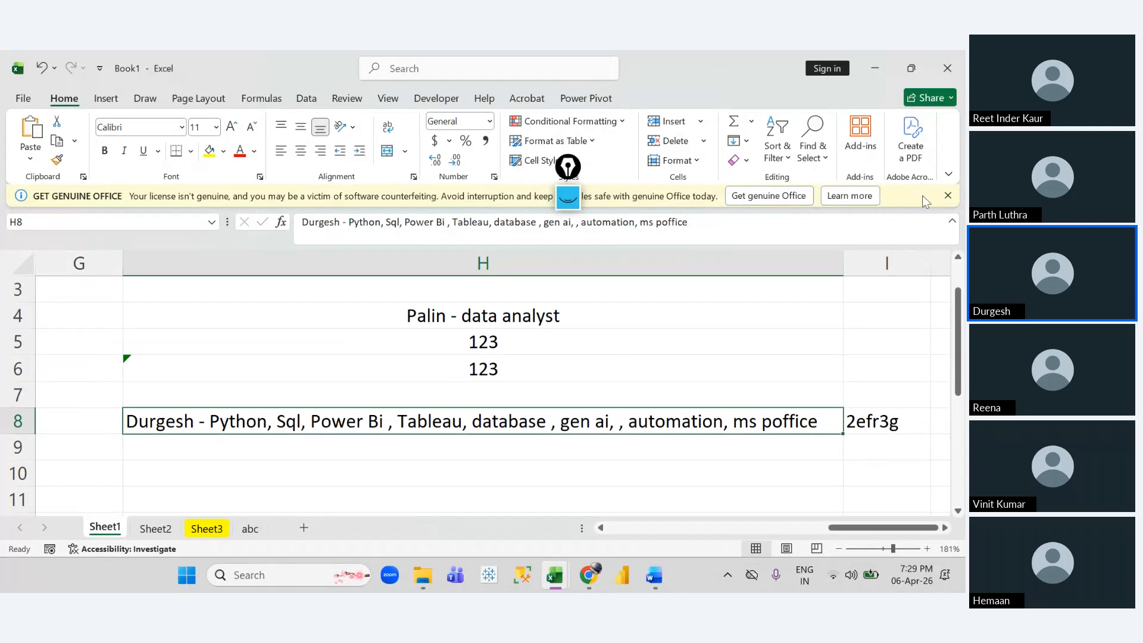
left_click_drag(843, 262, 760, 265)
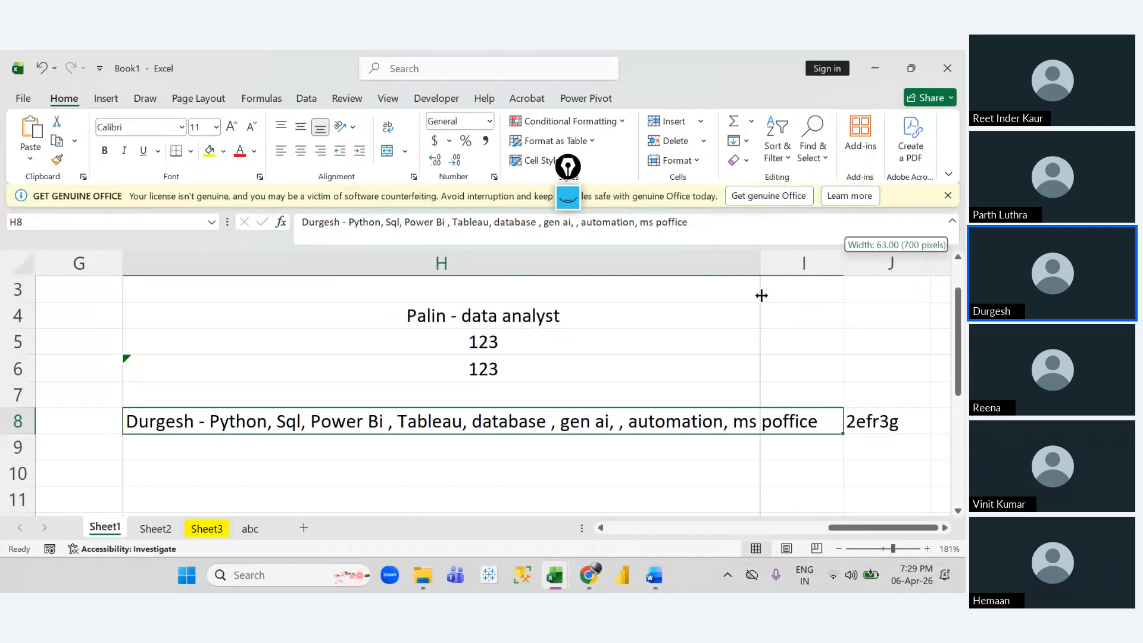
left_click(608, 381)
left_click(551, 424)
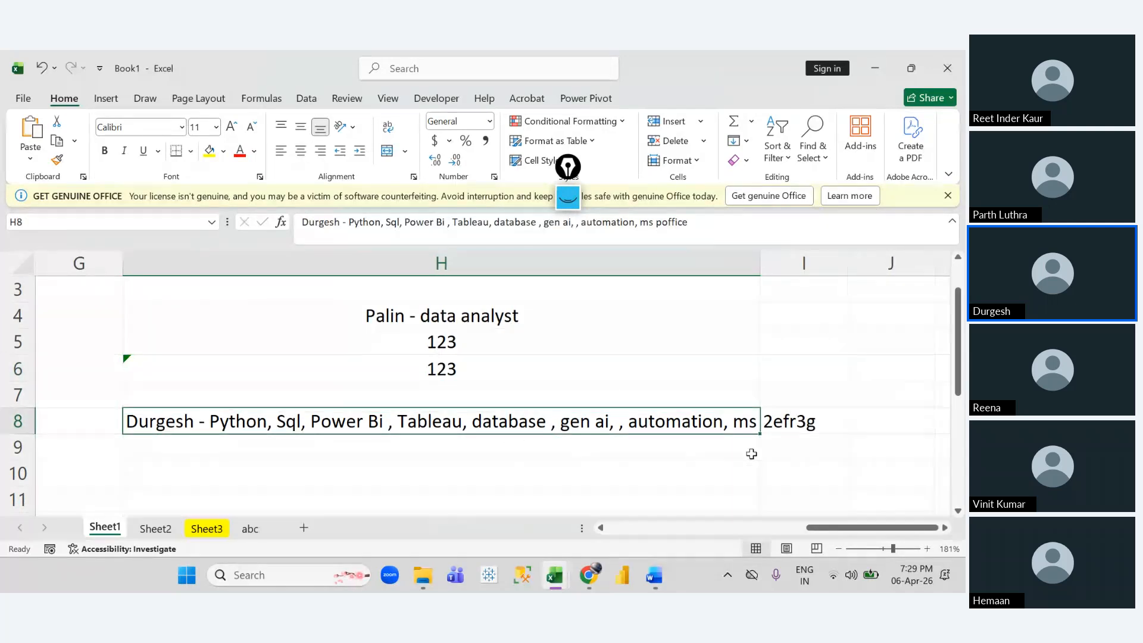
Step: Enter the AutoFit shortcut note "alt h o i" in cell I6 and reselect the cell
left_click(771, 366)
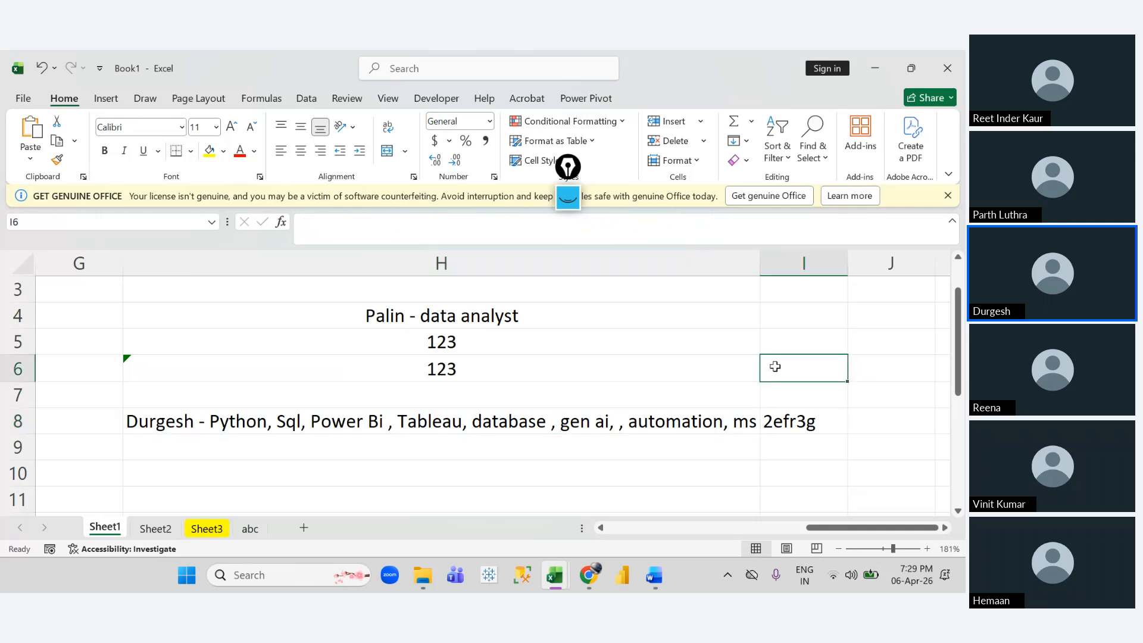
type("alt h o i")
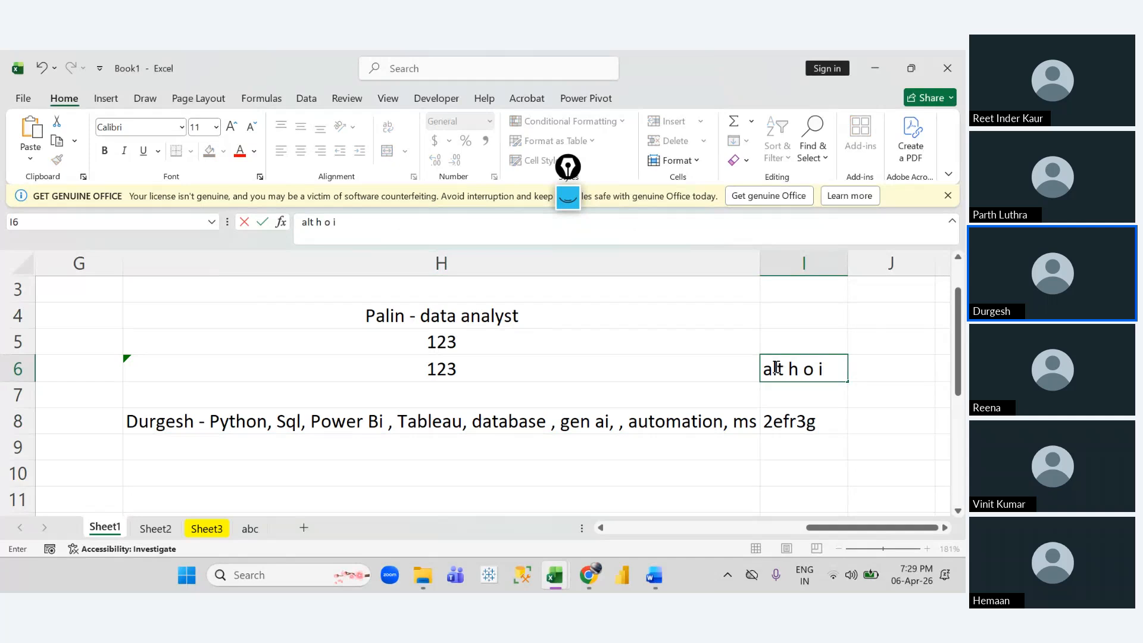
key("Return")
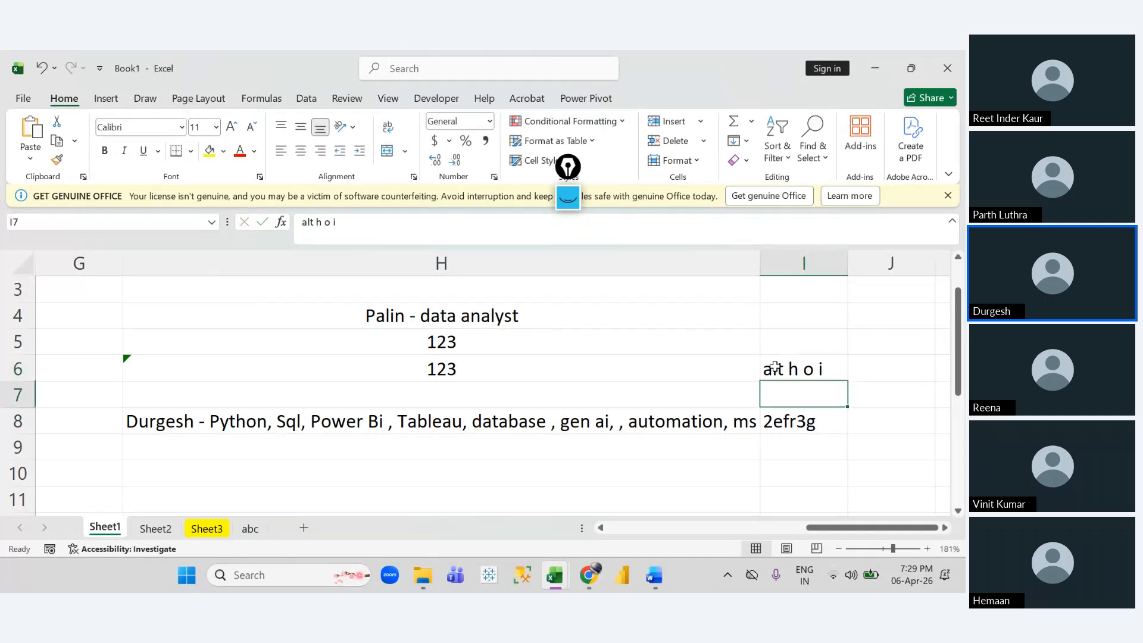
left_click(775, 367)
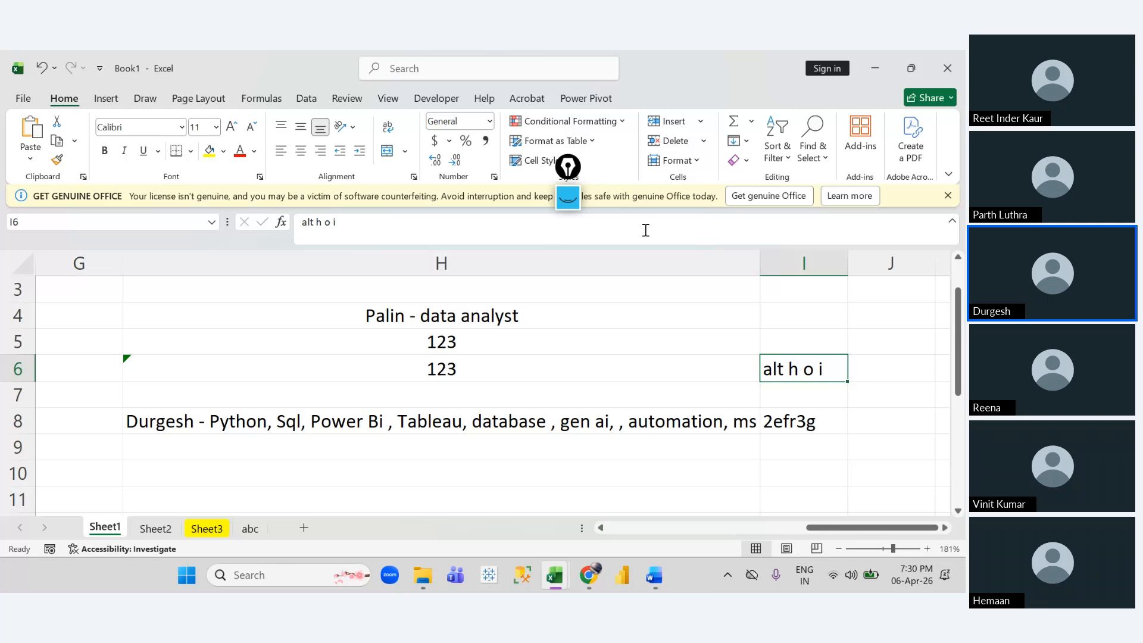
Step: Switch to the Zoho meeting in Chrome and mute the microphone
key("alt+Tab")
key("Tab")
key("Tab")
key("Tab")
key("Tab")
key("Tab")
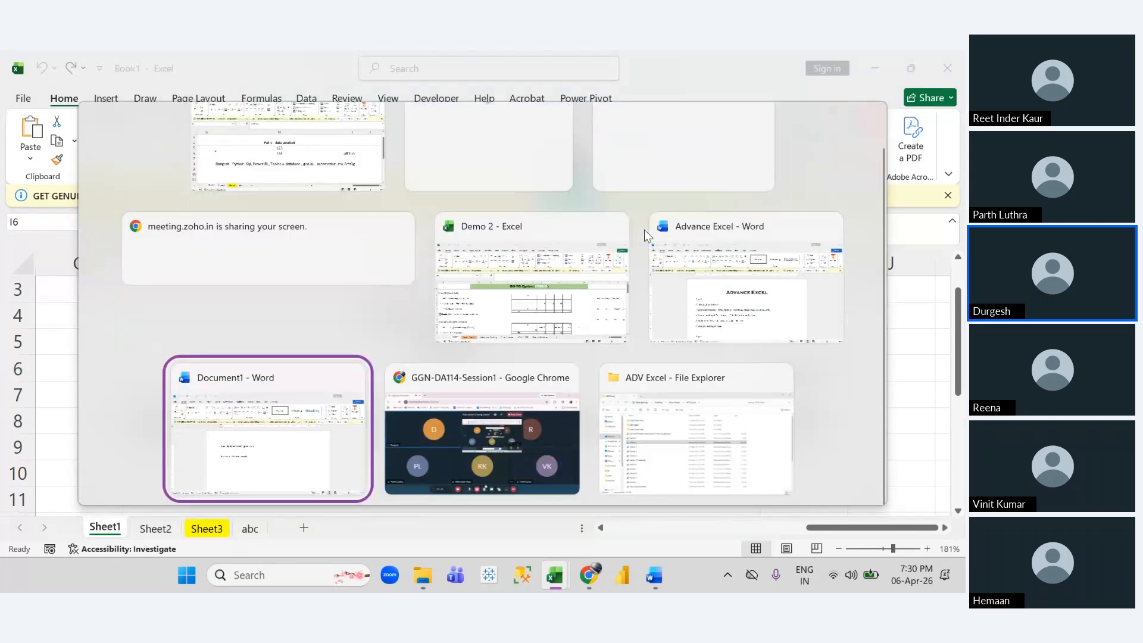
key("alt+Tab")
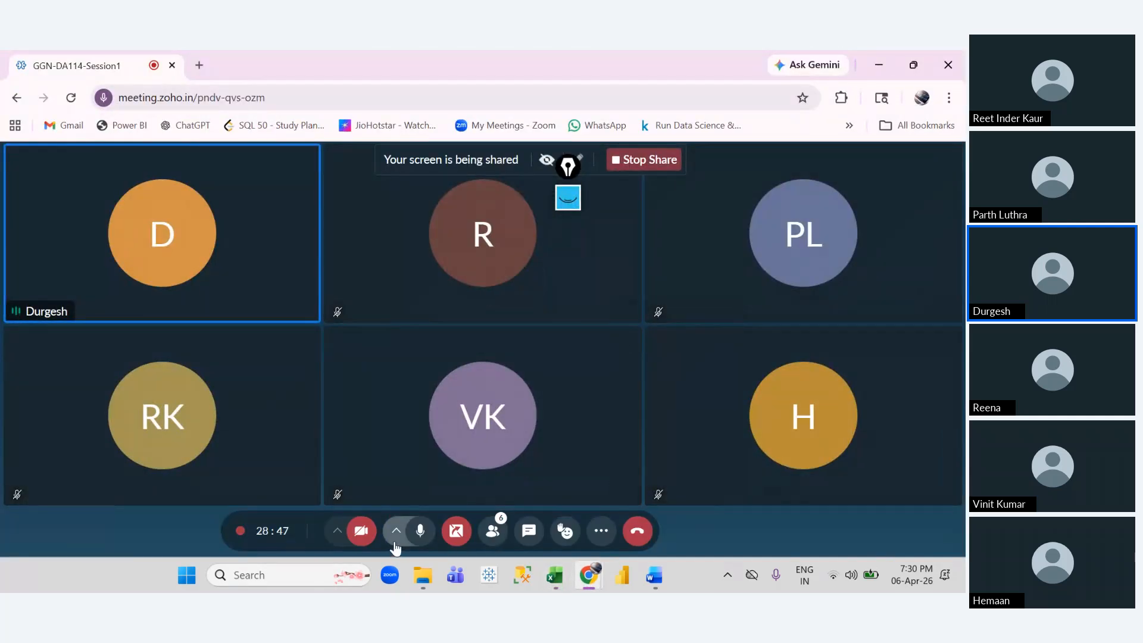
left_click(420, 531)
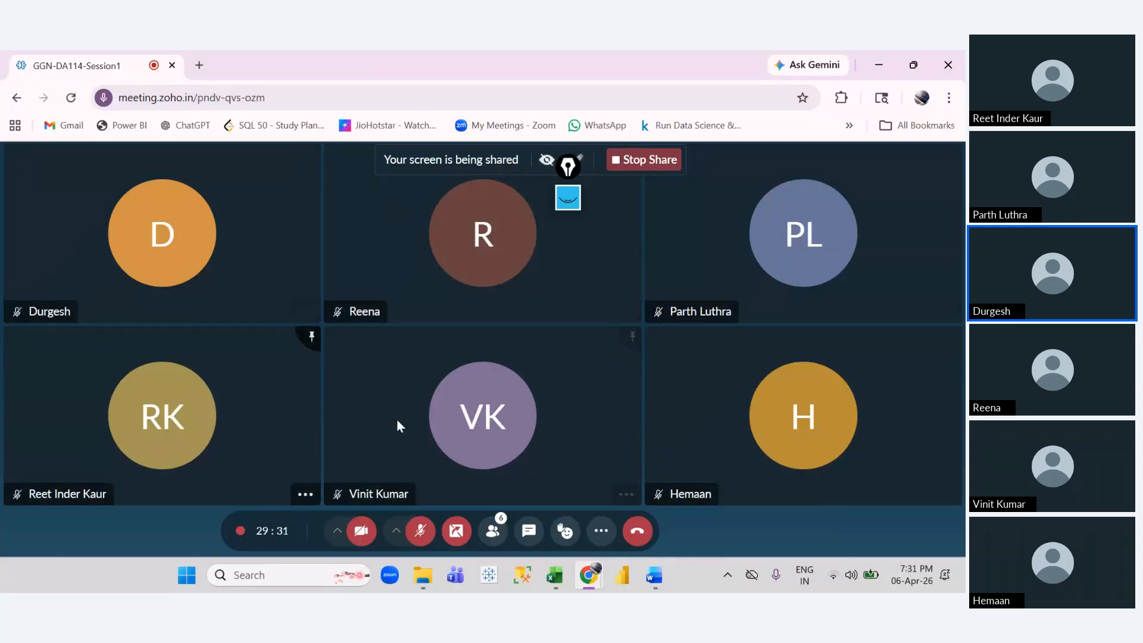
Step: Unmute the meeting microphone and return to the Book1 workbook in Excel
left_click(421, 531)
key("alt+Tab")
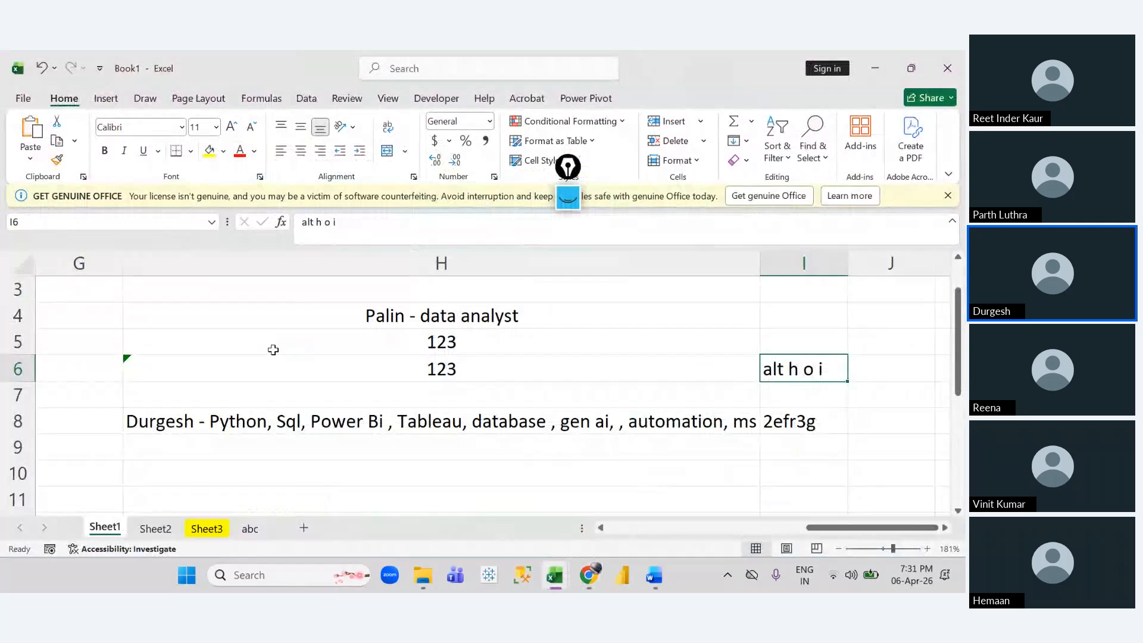
key("alt+Tab")
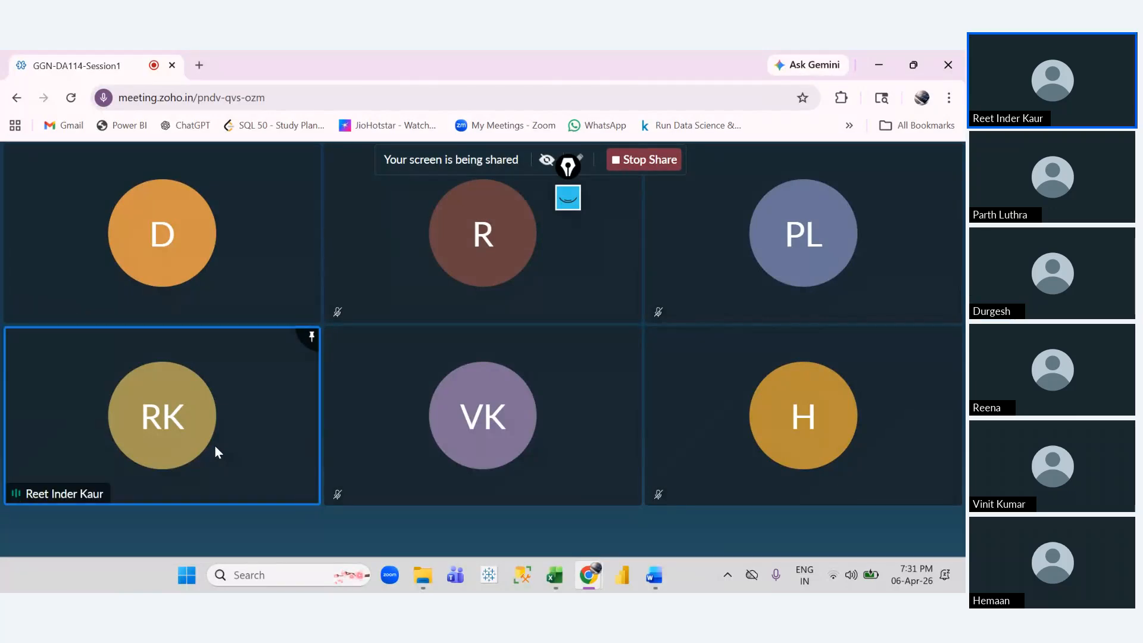
key("alt+Tab")
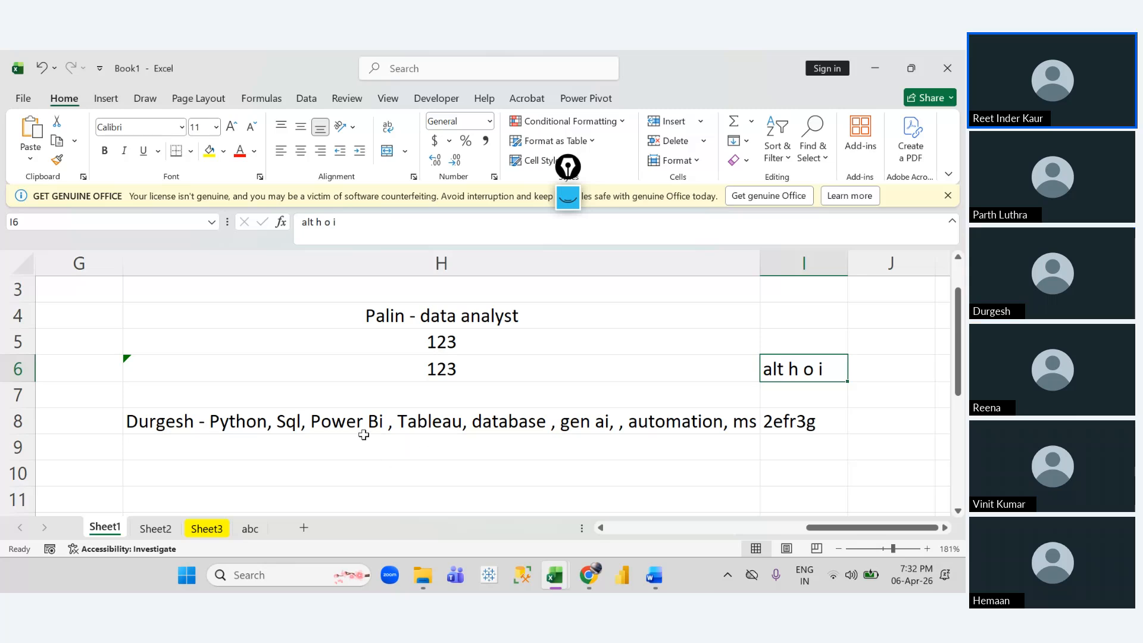
Step: Open the Demo 7 workbook from the ADV Excel folder and display its Lookup vs Vlookup sheet
left_click(510, 406)
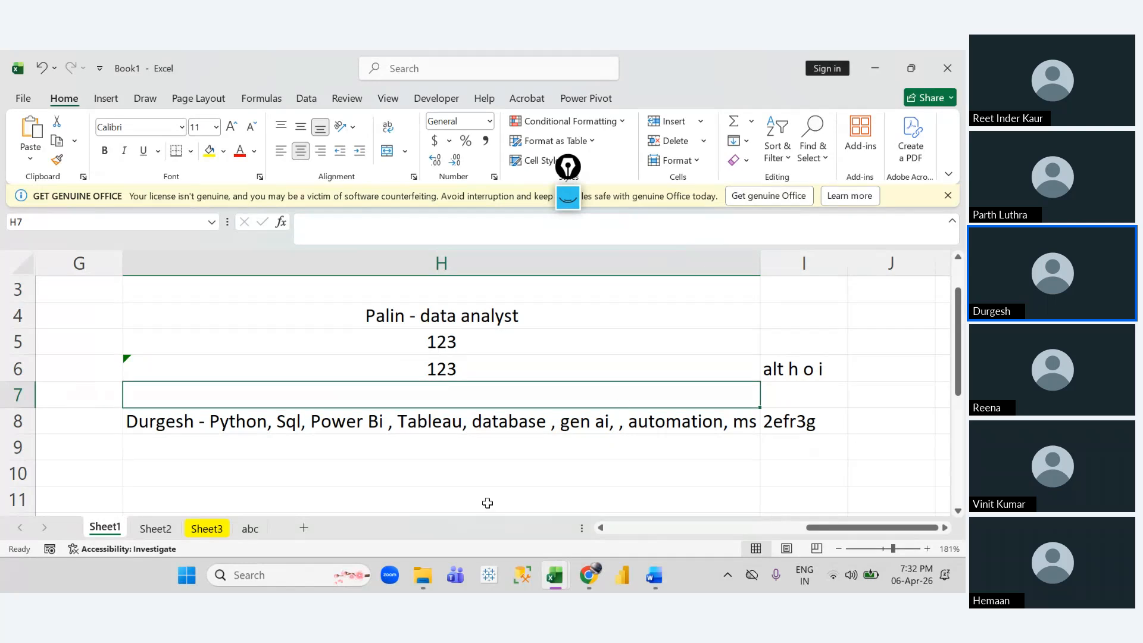
mouse_move(589, 581)
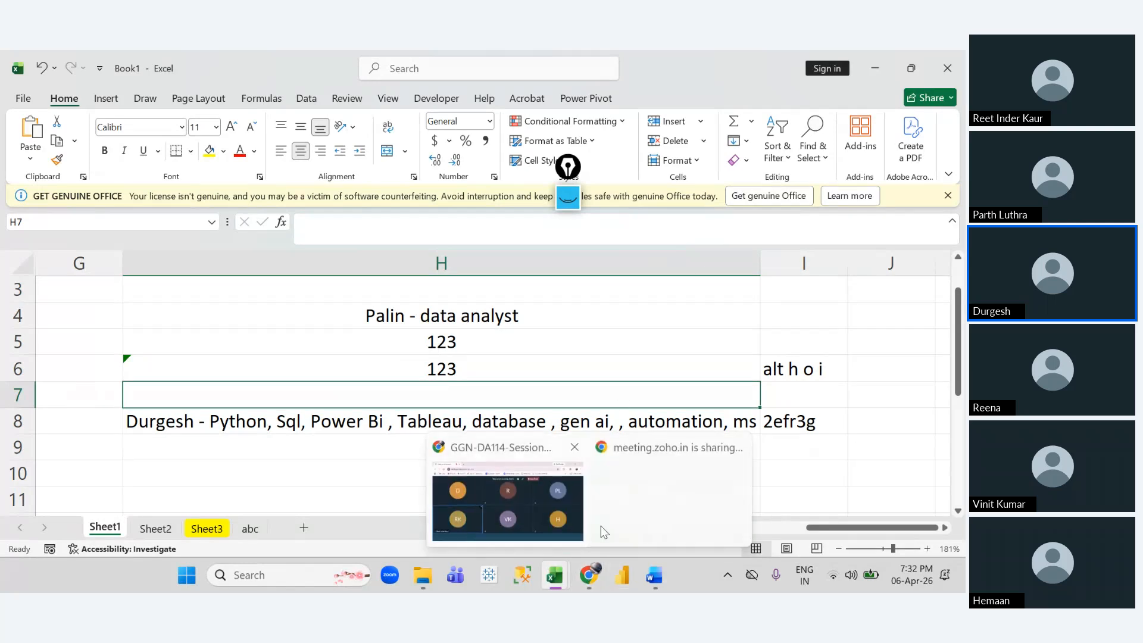
left_click(424, 577)
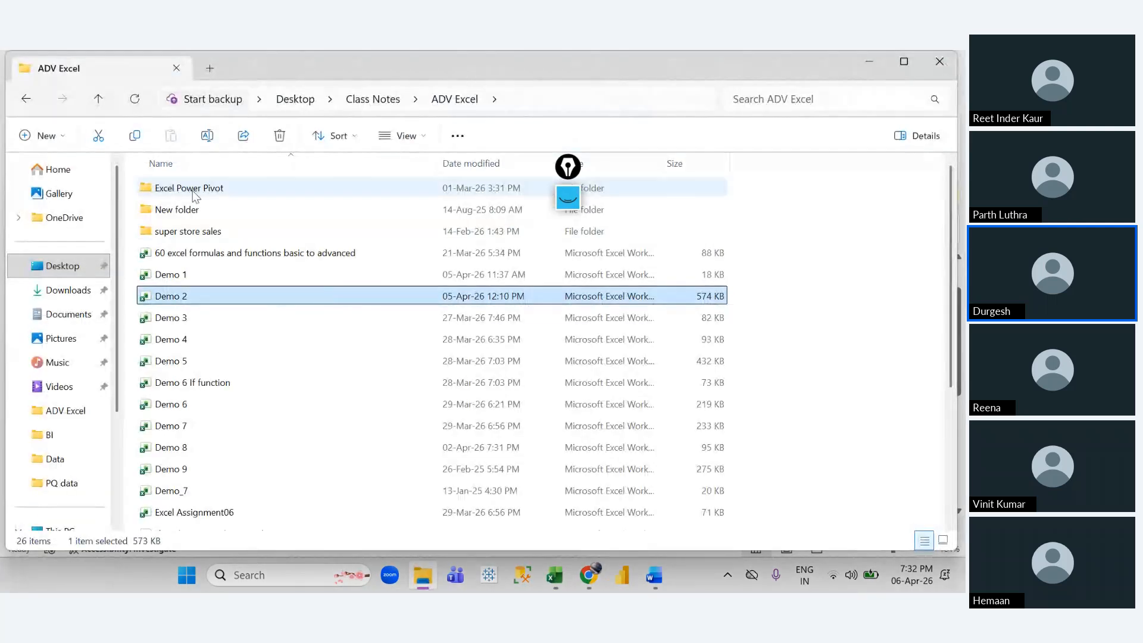
double_click(192, 429)
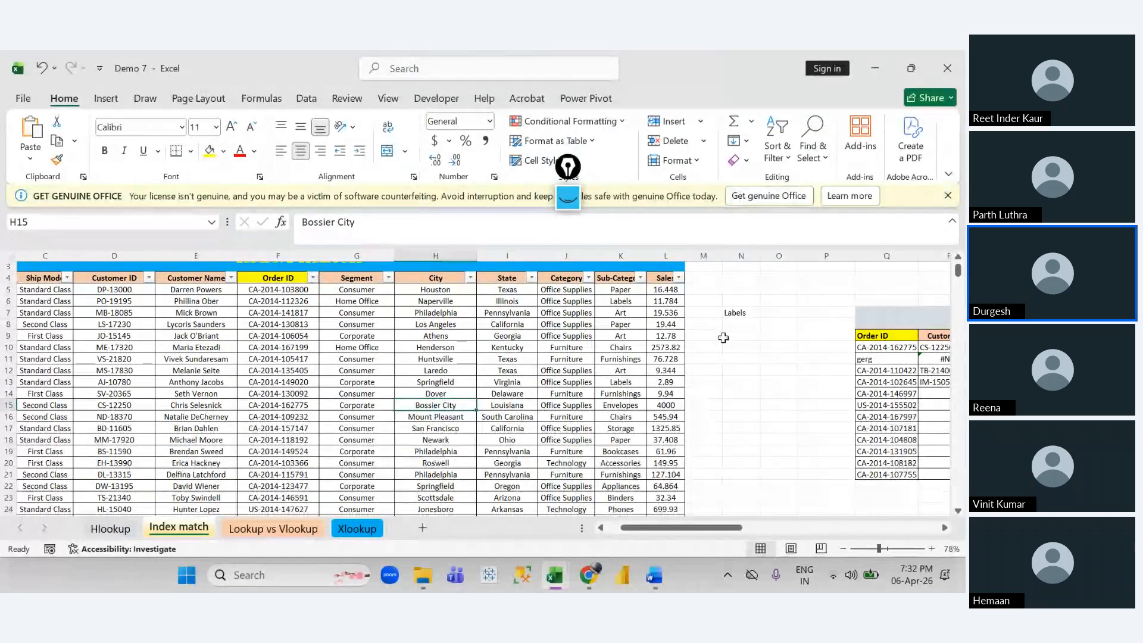
scroll(479, 415, "up", 2)
scroll(479, 414, "left", 2)
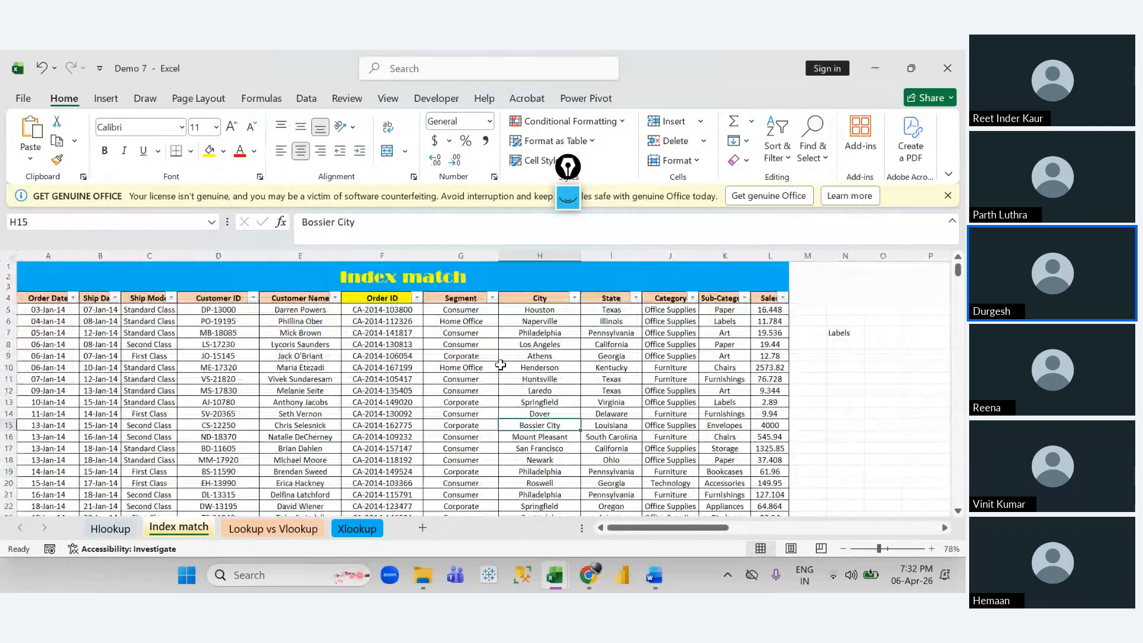
left_click(256, 528)
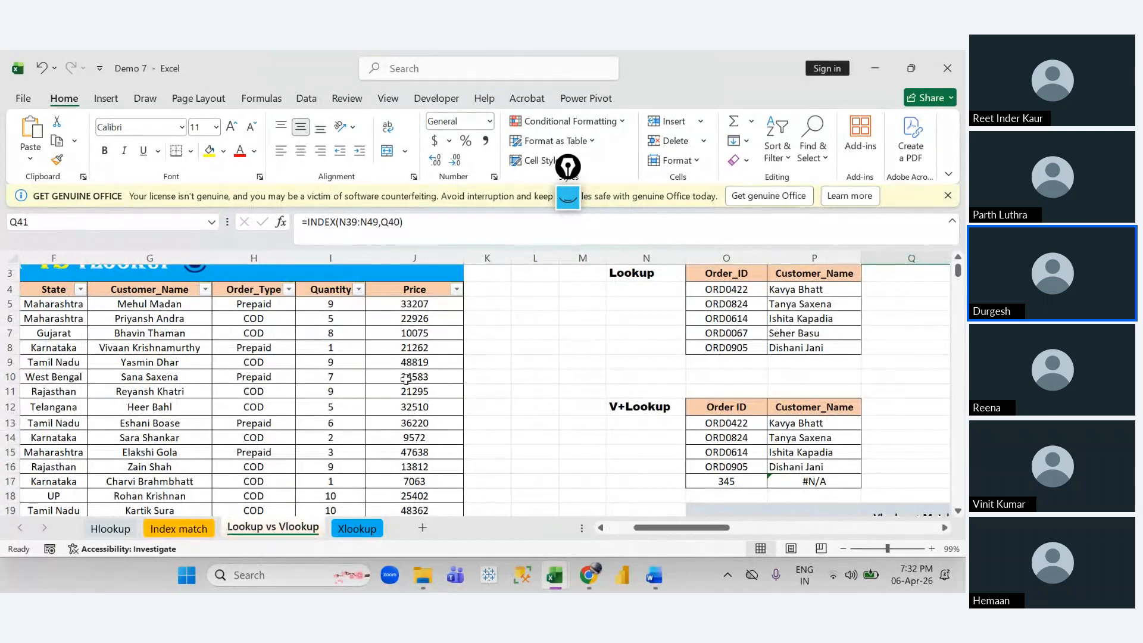
scroll(405, 379, "up", 1)
scroll(405, 379, "left", 3)
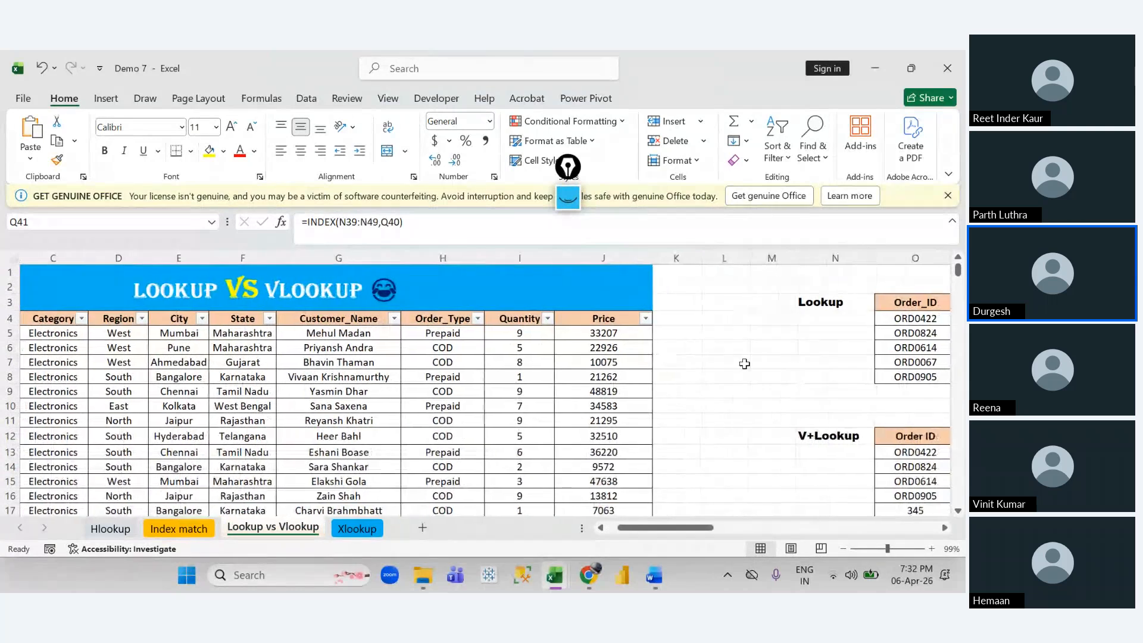
Step: Clear the contents of cells P4:P11 under Customer_Name in the Lookup practice table
scroll(744, 363, "right", 4)
left_click_drag(733, 320, 730, 419)
key("Delete")
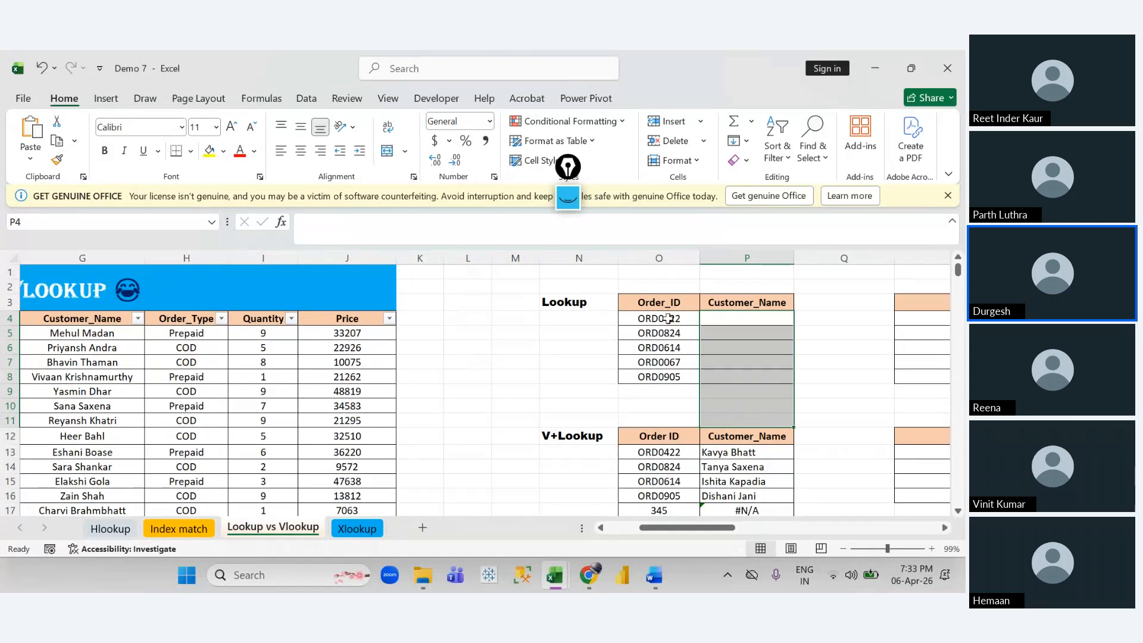
Step: Examine the Lookup practice table, comparing the Order_ID cells O4:O8 with the Customer_Name cells P4:P8
left_click_drag(667, 318, 666, 370)
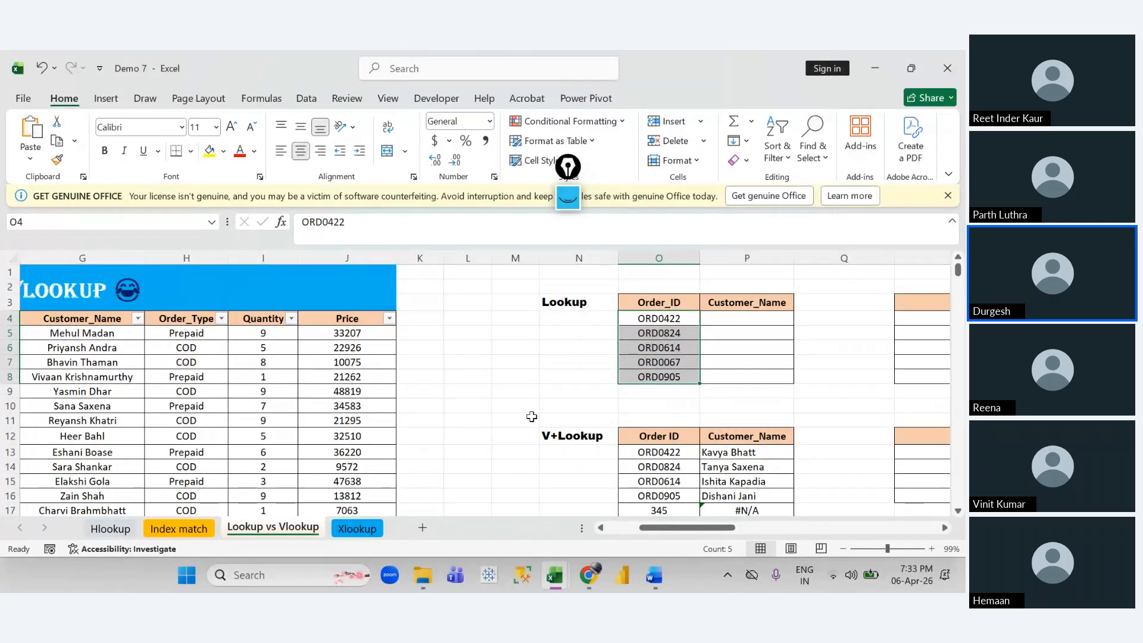
left_click_drag(673, 322, 678, 376)
left_click_drag(744, 316, 743, 382)
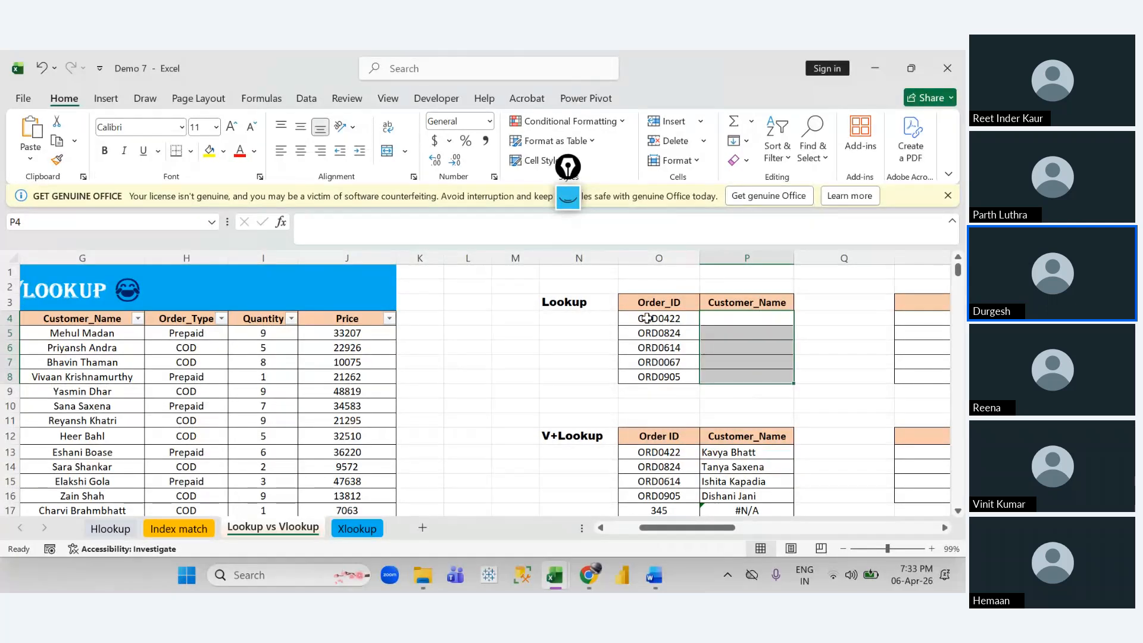
left_click_drag(647, 318, 649, 374)
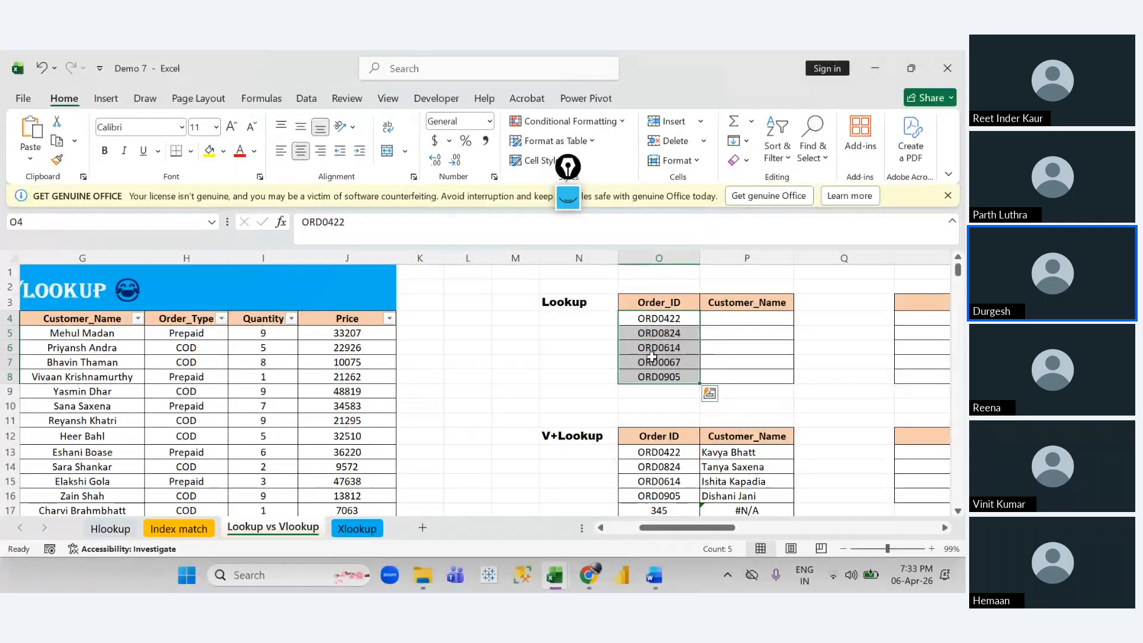
left_click_drag(661, 322, 666, 393)
left_click(735, 315)
left_click_drag(735, 315, 738, 376)
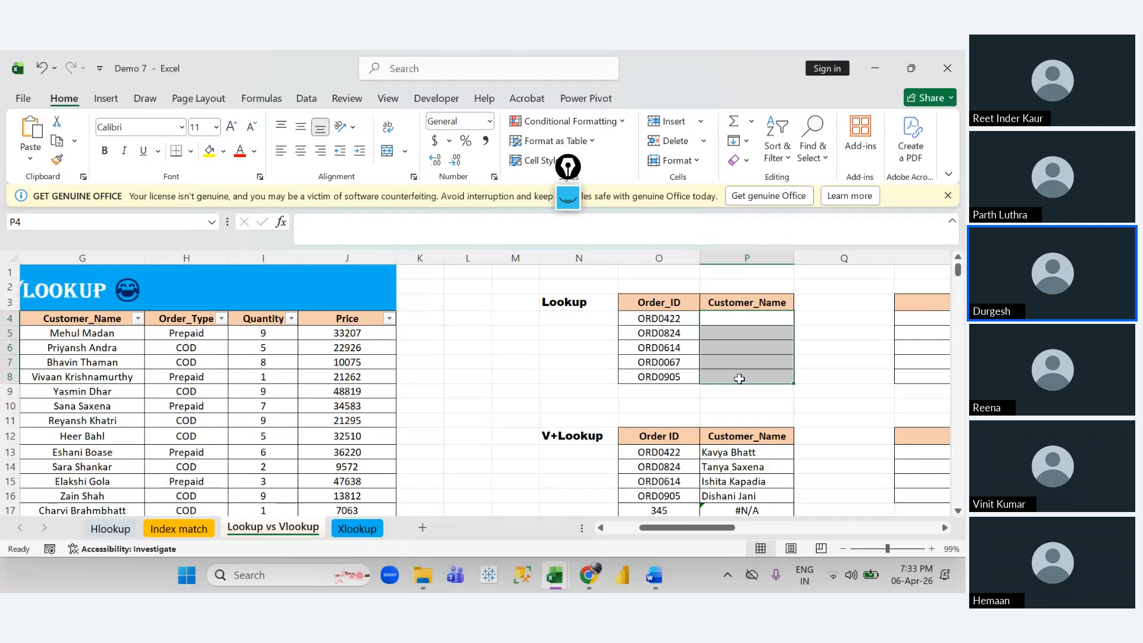
left_click_drag(663, 319, 662, 376)
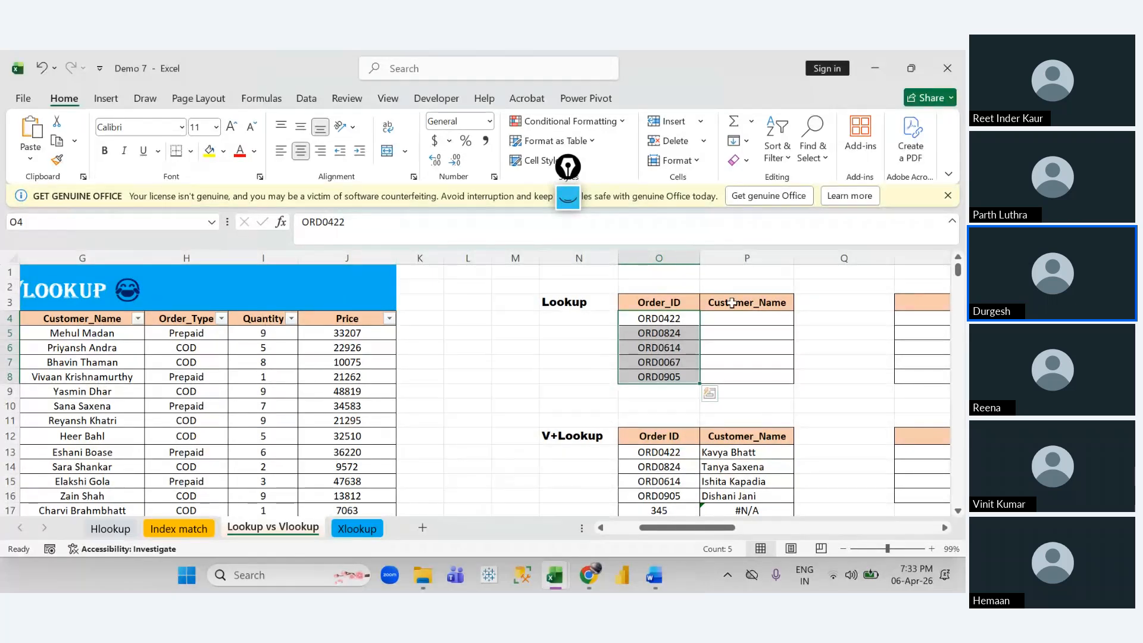
left_click_drag(733, 318, 738, 362)
left_click_drag(816, 316, 833, 362)
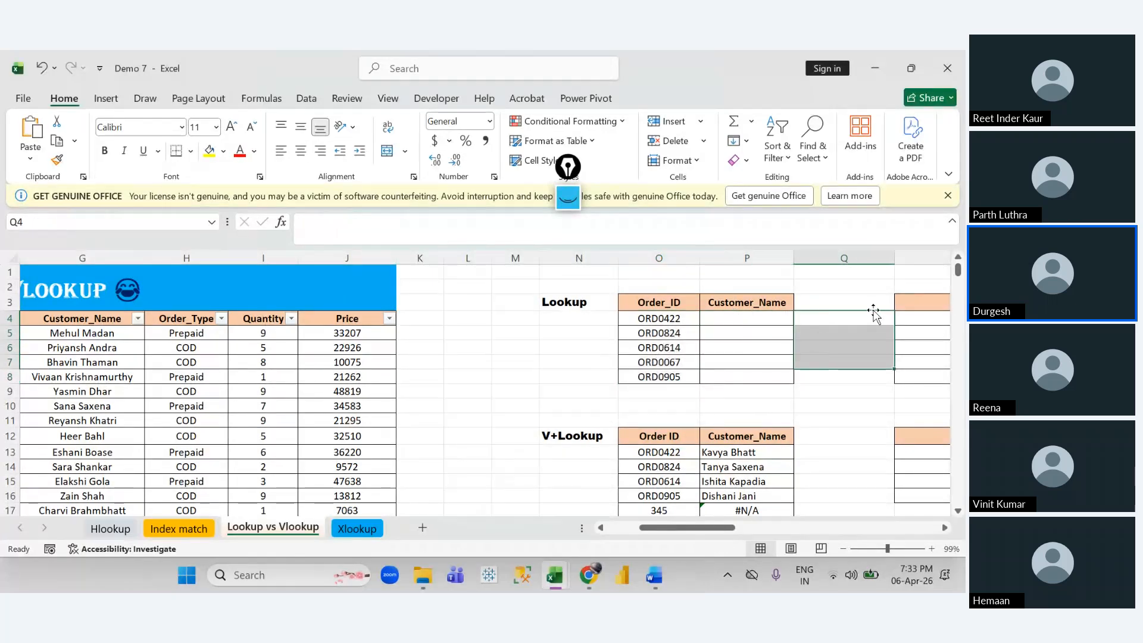
left_click_drag(924, 298, 927, 343)
left_click(701, 386)
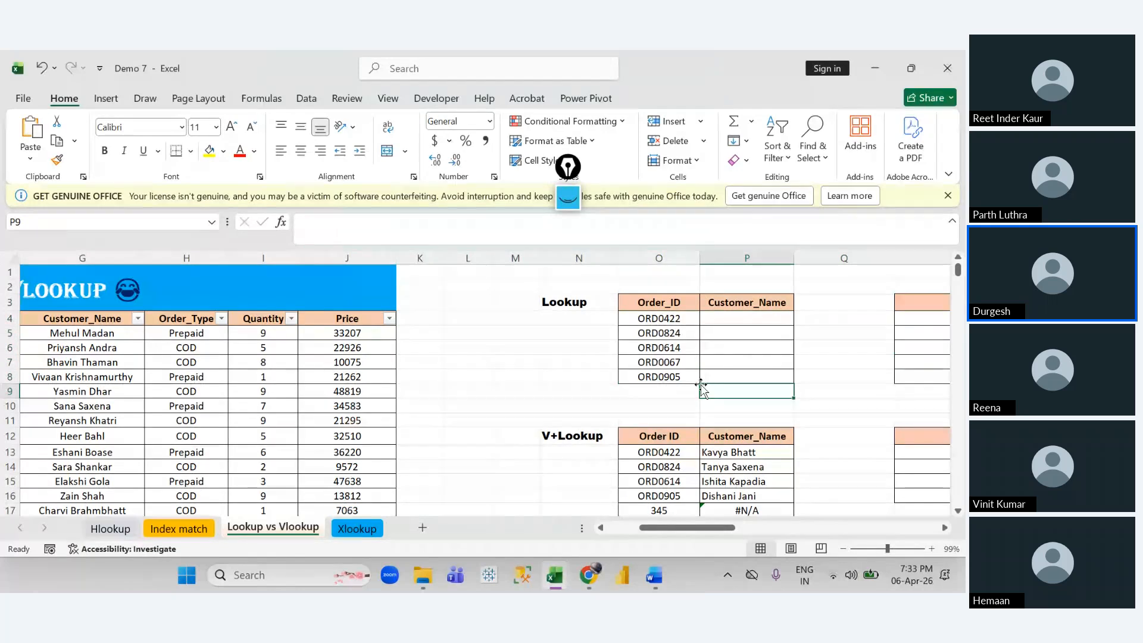
left_click(570, 303)
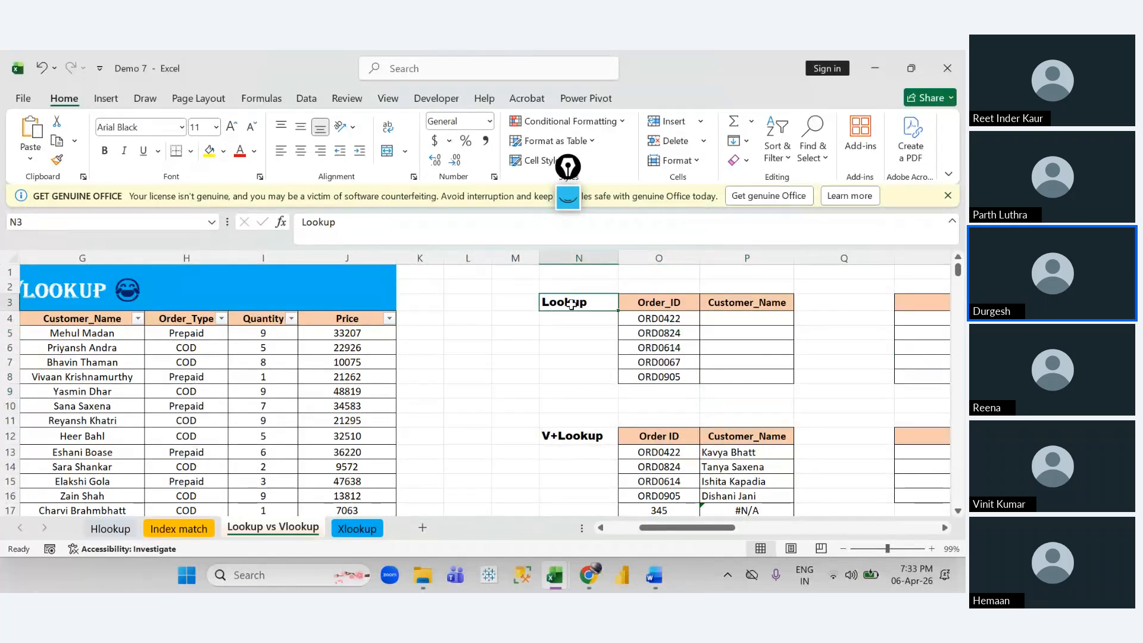
left_click_drag(667, 302, 667, 376)
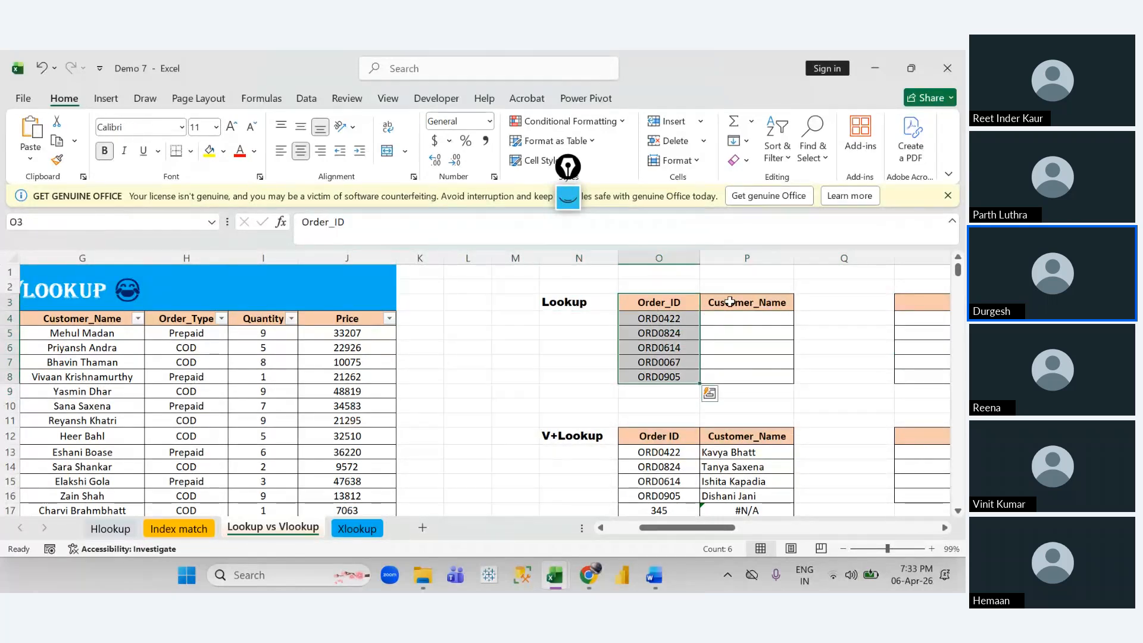
left_click_drag(733, 317, 731, 335)
Step: Examine the source table's Order_ID, Product, Category and Customer_Name columns for the data the lookup needs
scroll(382, 394, "left", 6)
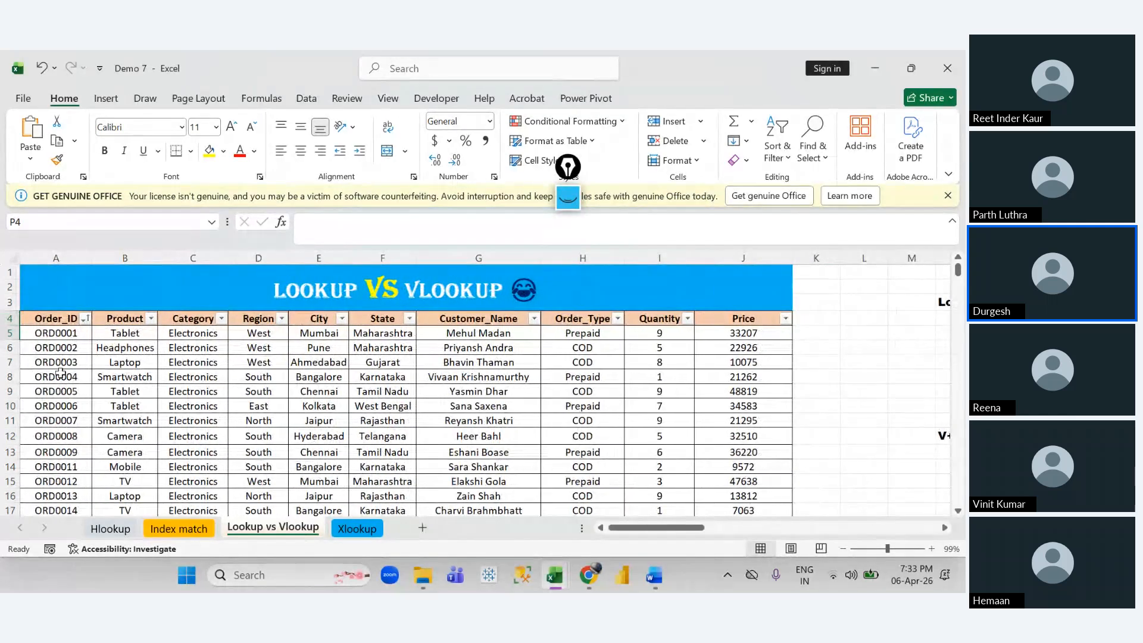
left_click_drag(56, 333, 56, 466)
left_click_drag(125, 347, 125, 466)
left_click_drag(193, 377, 192, 436)
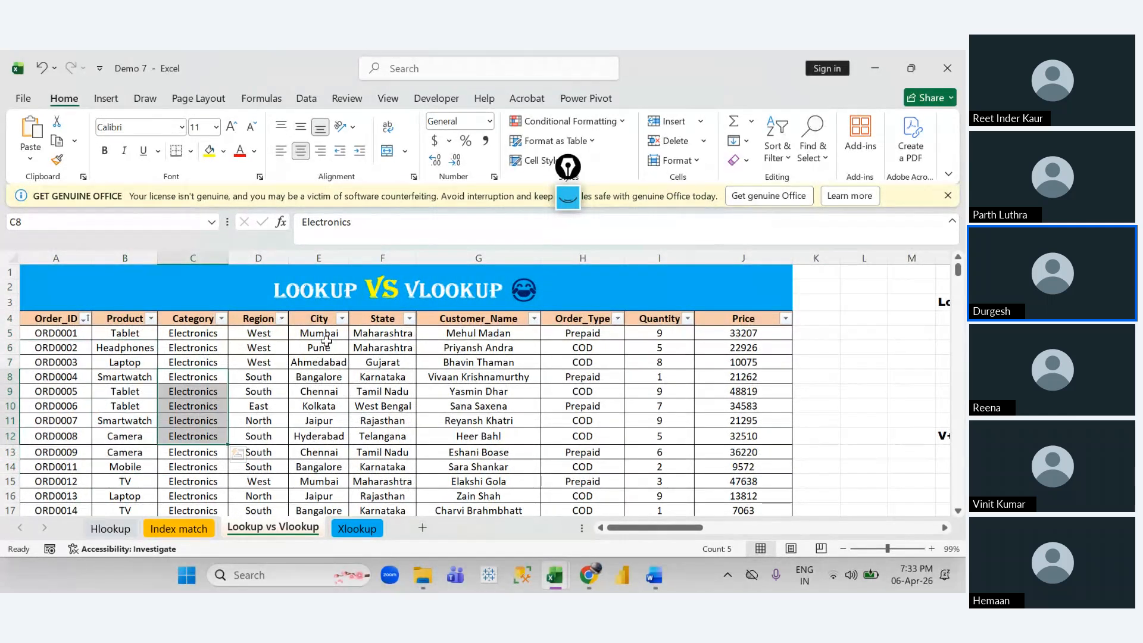
left_click_drag(476, 347, 536, 437)
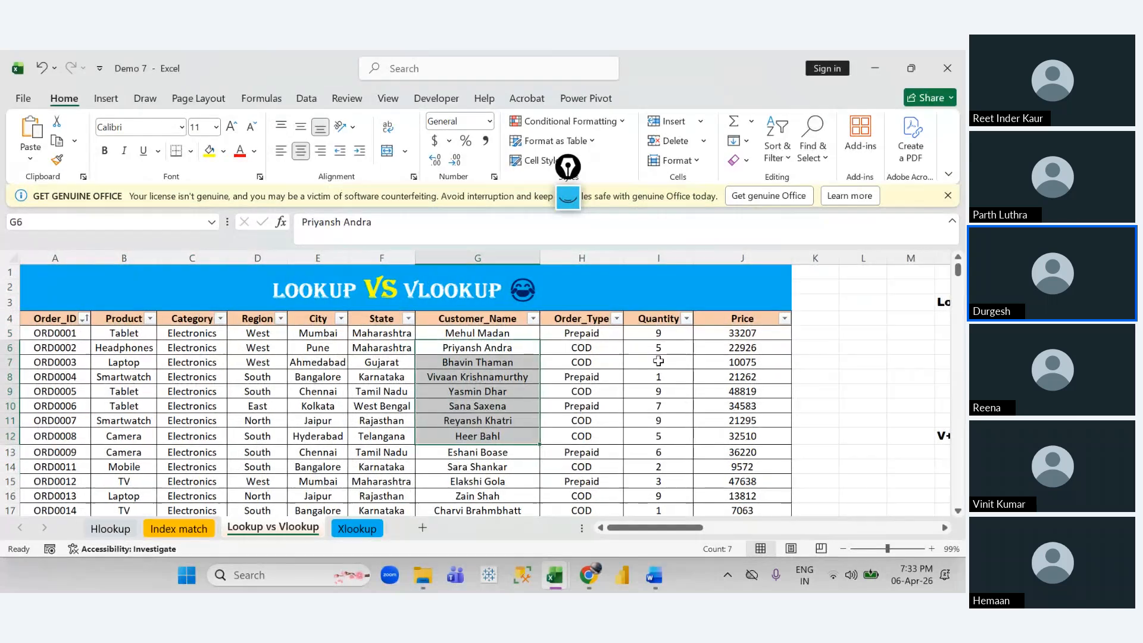
scroll(659, 361, "down", 1)
scroll(658, 361, "right", 1)
scroll(242, 428, "left", 2)
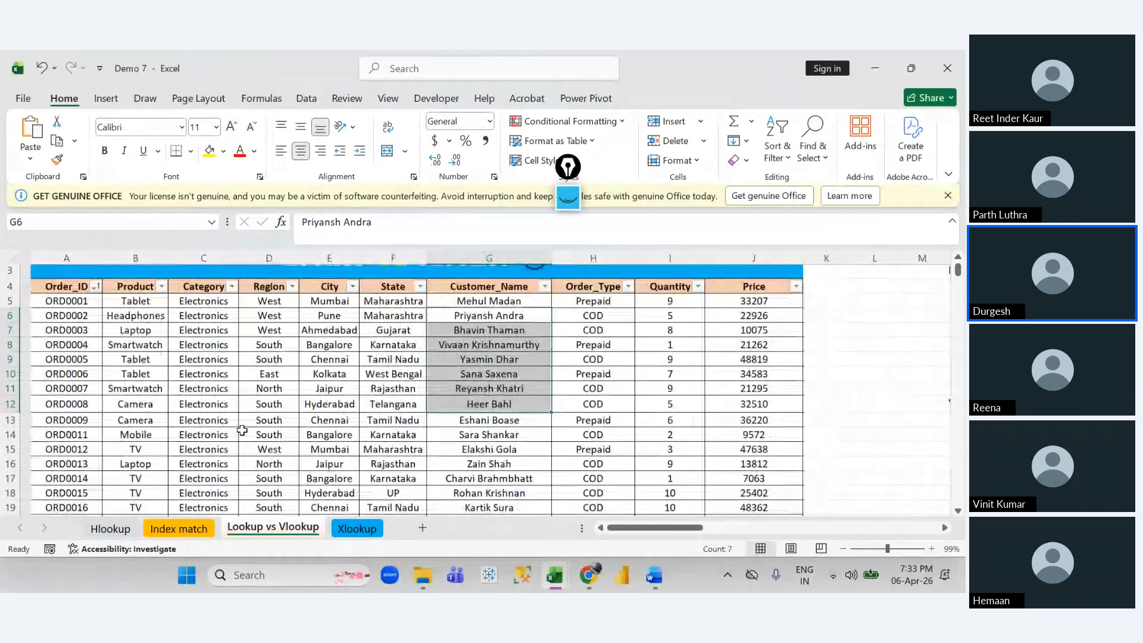
left_click_drag(56, 303, 55, 423)
left_click_drag(493, 290, 495, 377)
left_click(649, 358)
scroll(649, 358, "up", 1)
scroll(650, 357, "right", 4)
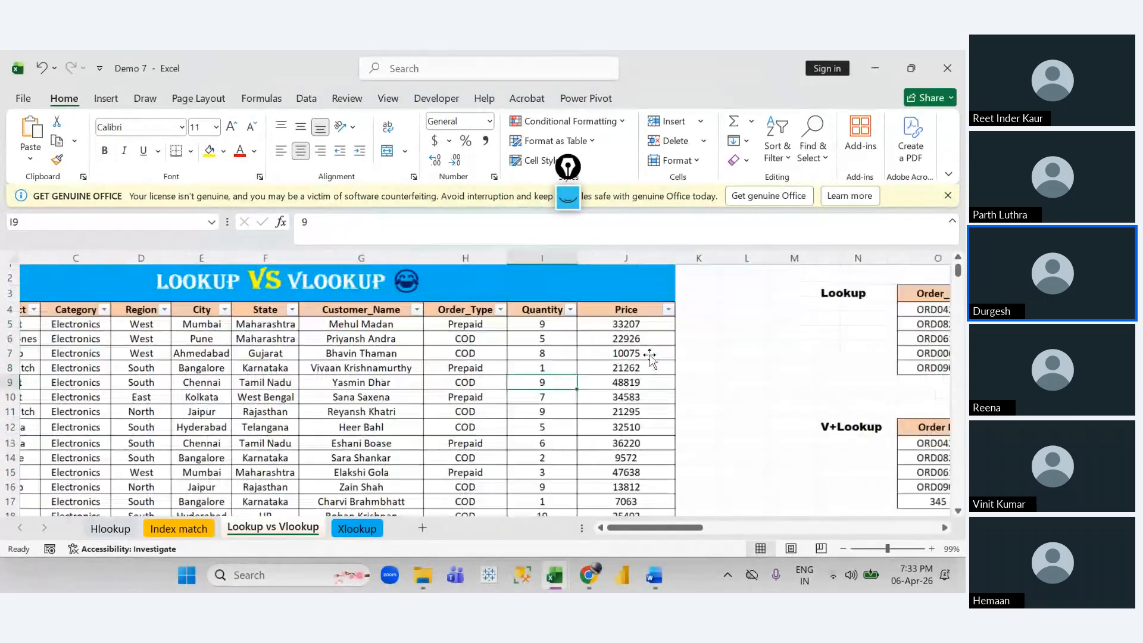
scroll(761, 321, "right", 1)
left_click(739, 321)
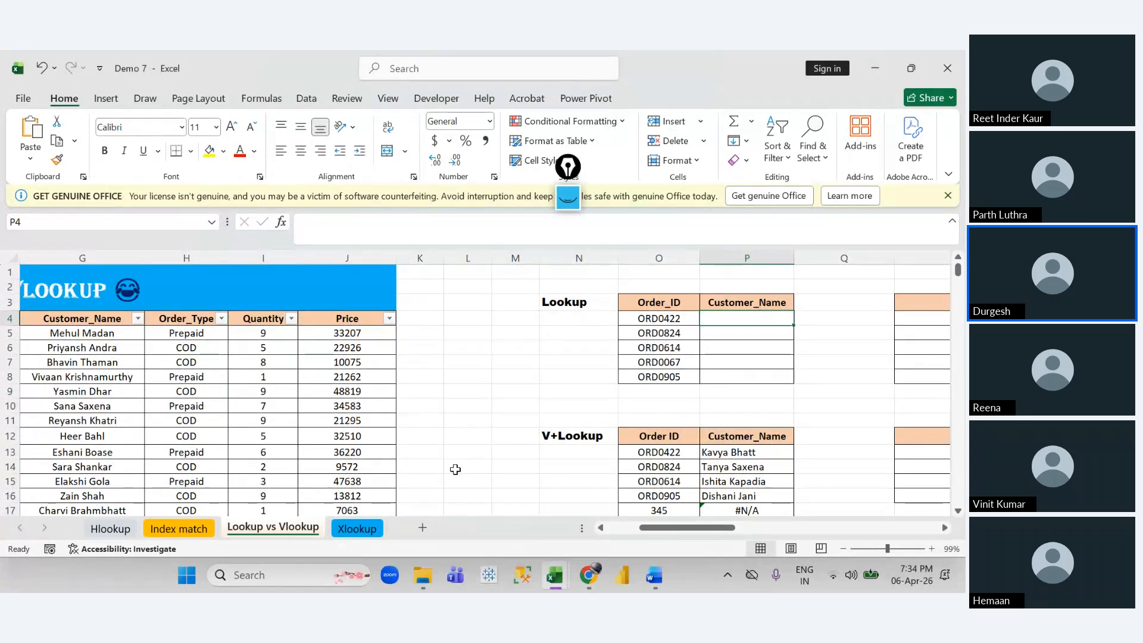
type("@")
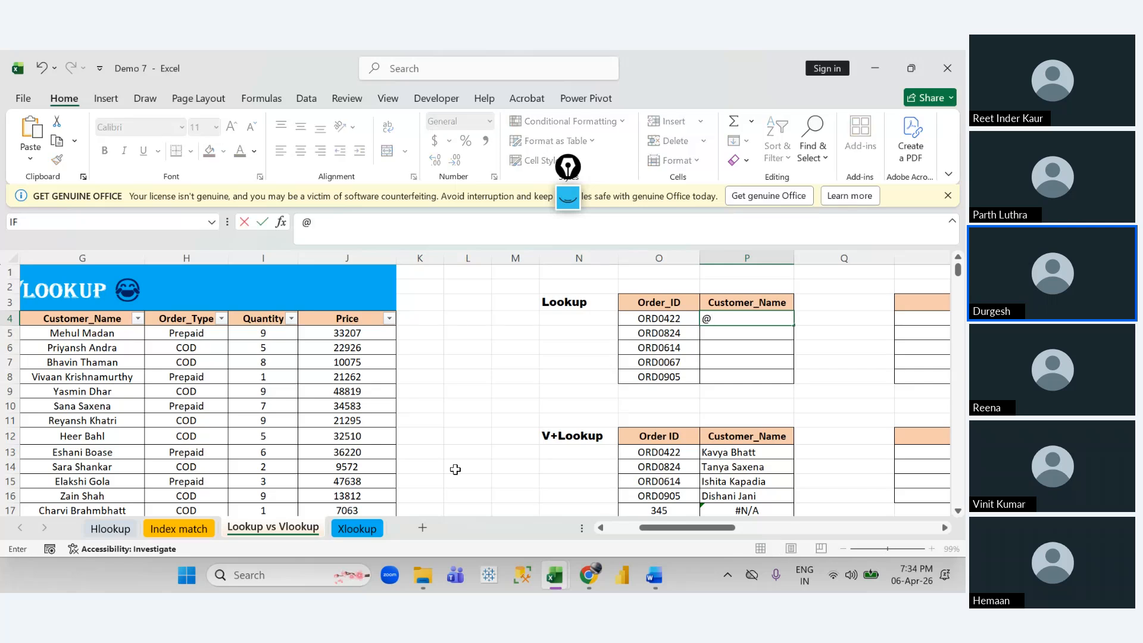
type("loo")
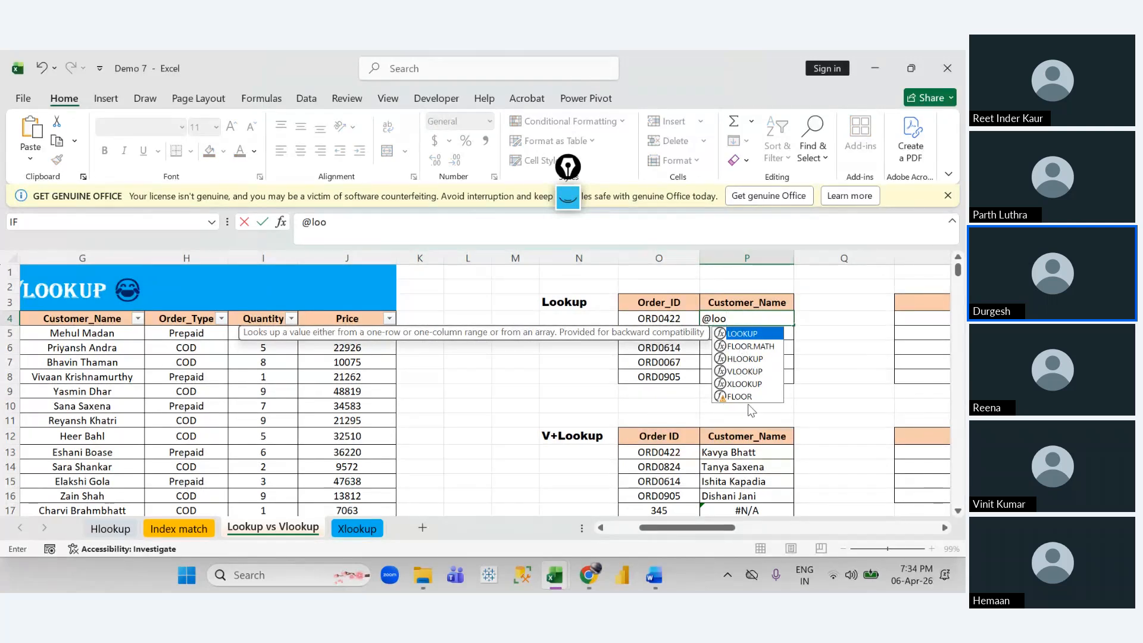
key("BackSpace")
key("BackSpace")
key("BackSpace")
key("BackSpace")
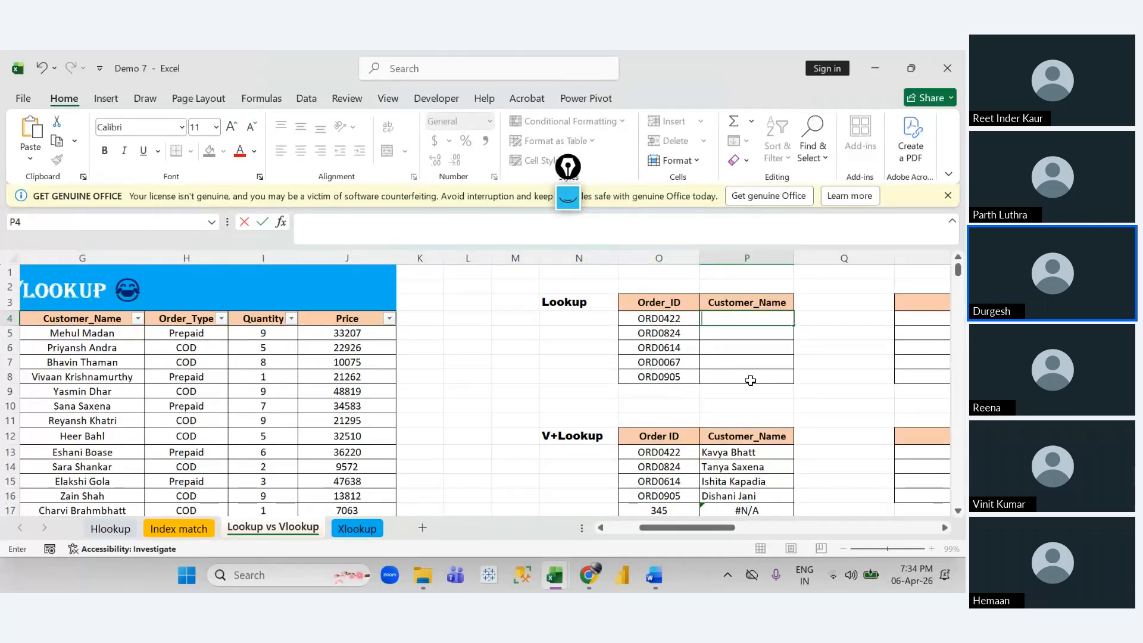
Step: Try starting the lookup formula in cell P4 with "+loo", then clear the entry
type("+")
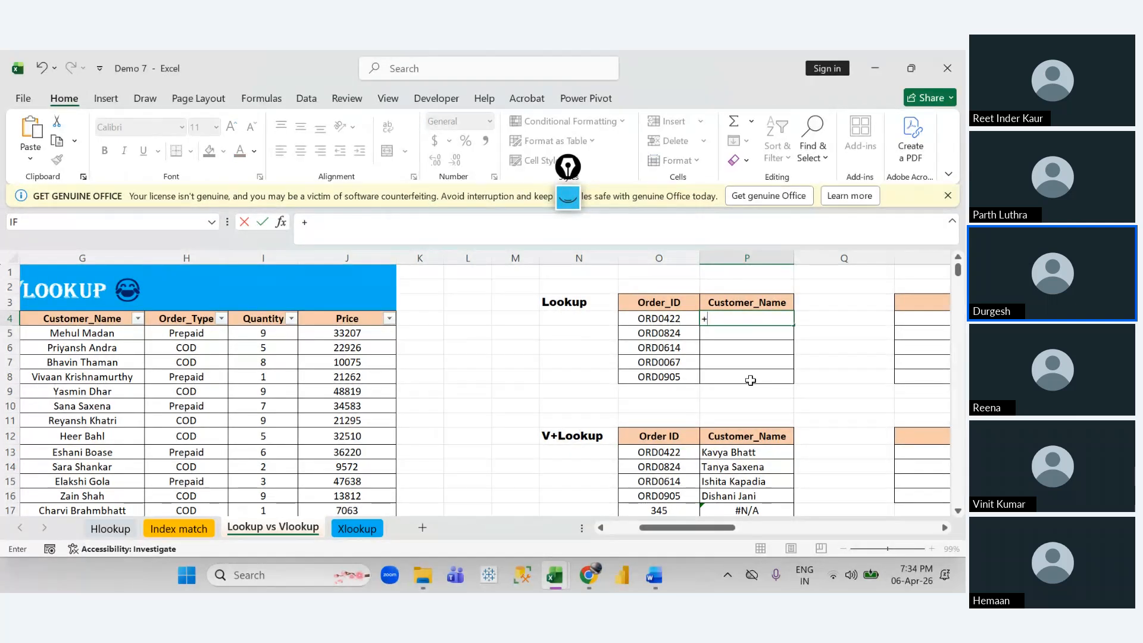
type("loo")
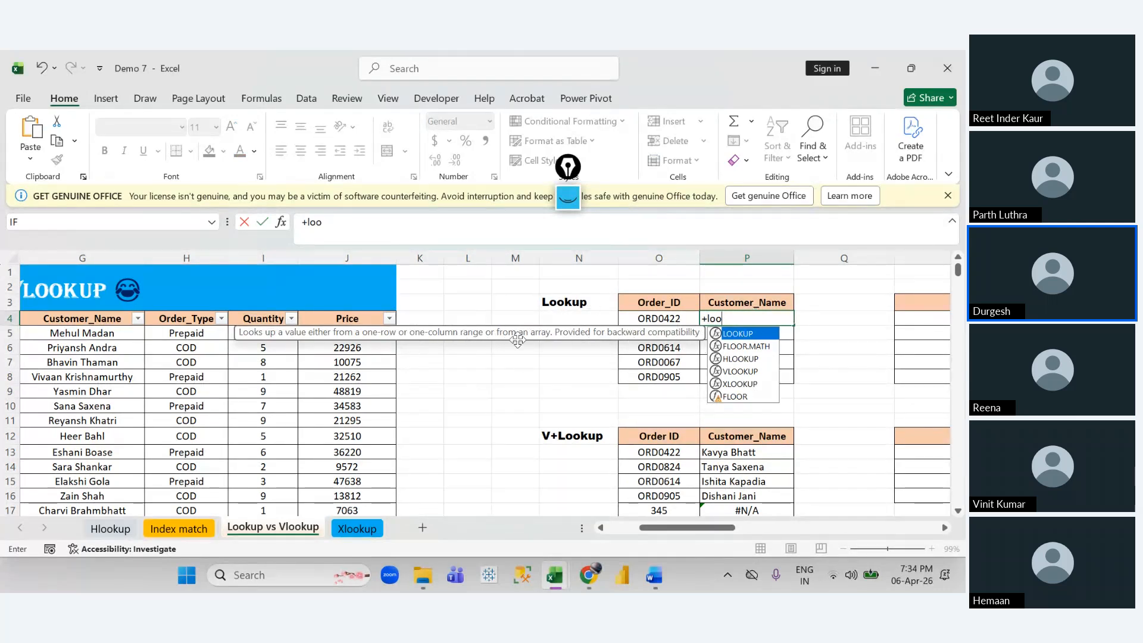
key("BackSpace")
key("BackSpace")
key("BackSpace")
key("BackSpace")
Step: Begin a formula in P4 with =LOOKUP( and use the order ID in O4 as the lookup value
type("=")
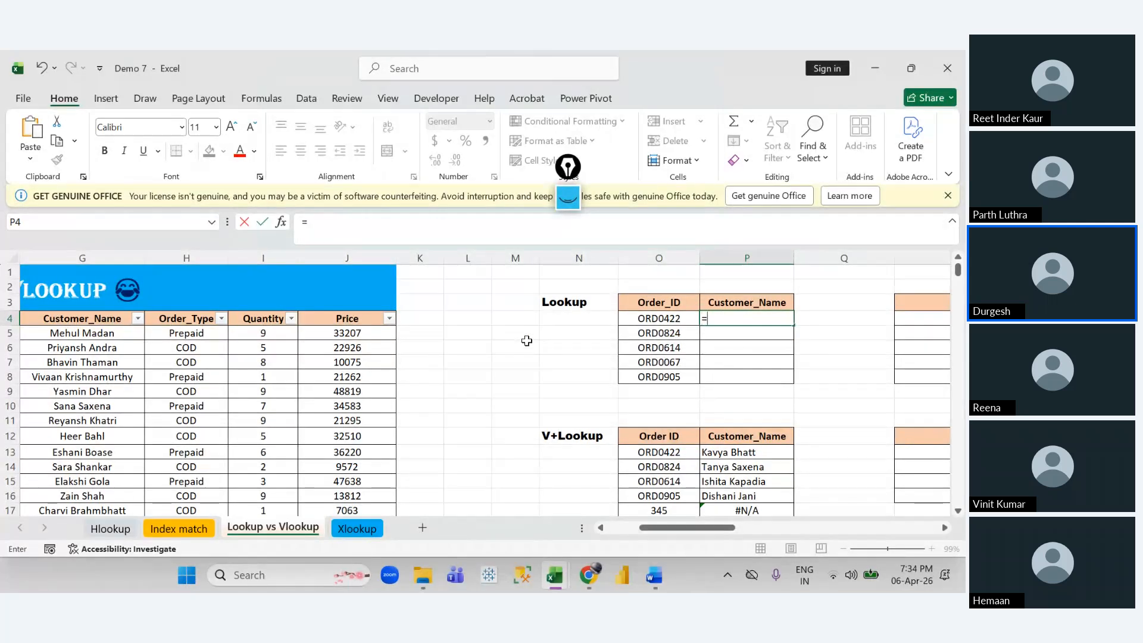
type("lo")
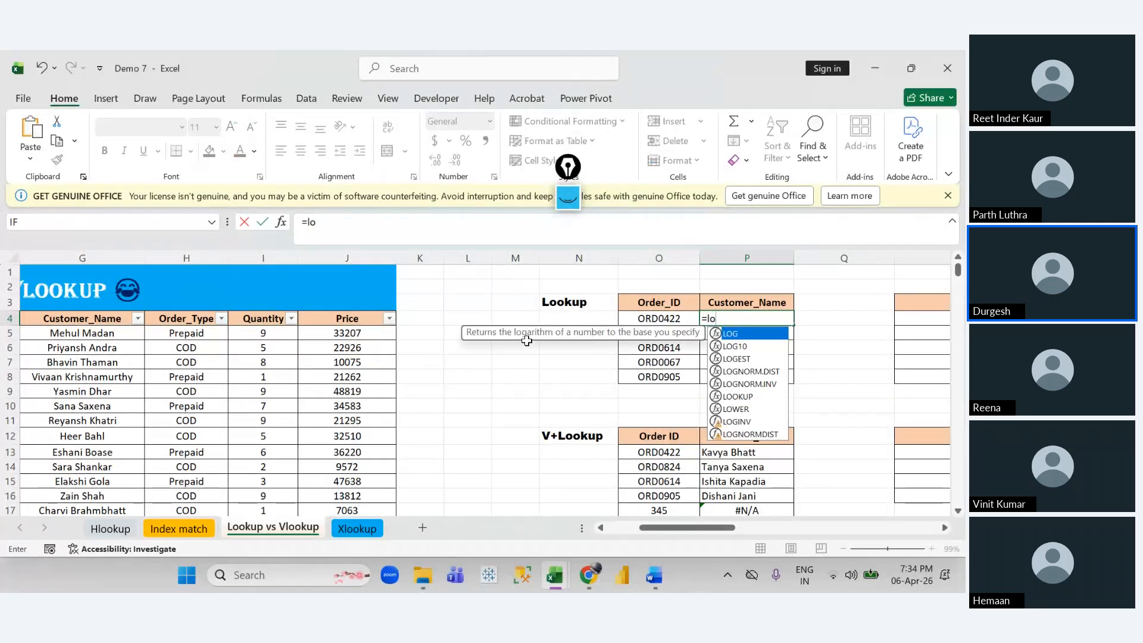
type("o")
key("Tab")
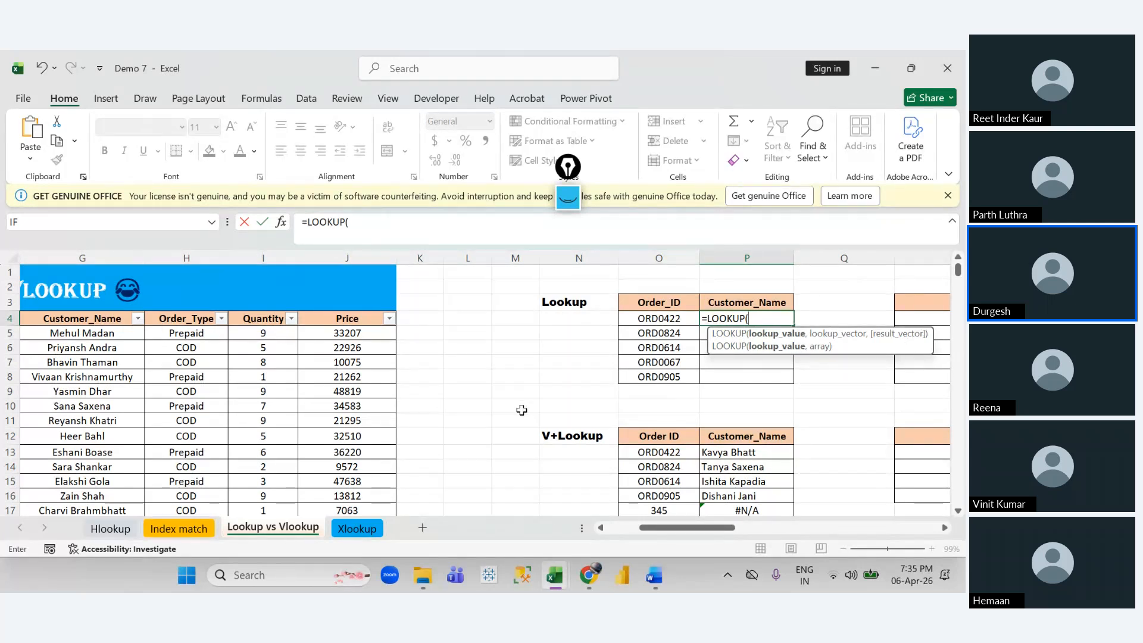
left_click(663, 320)
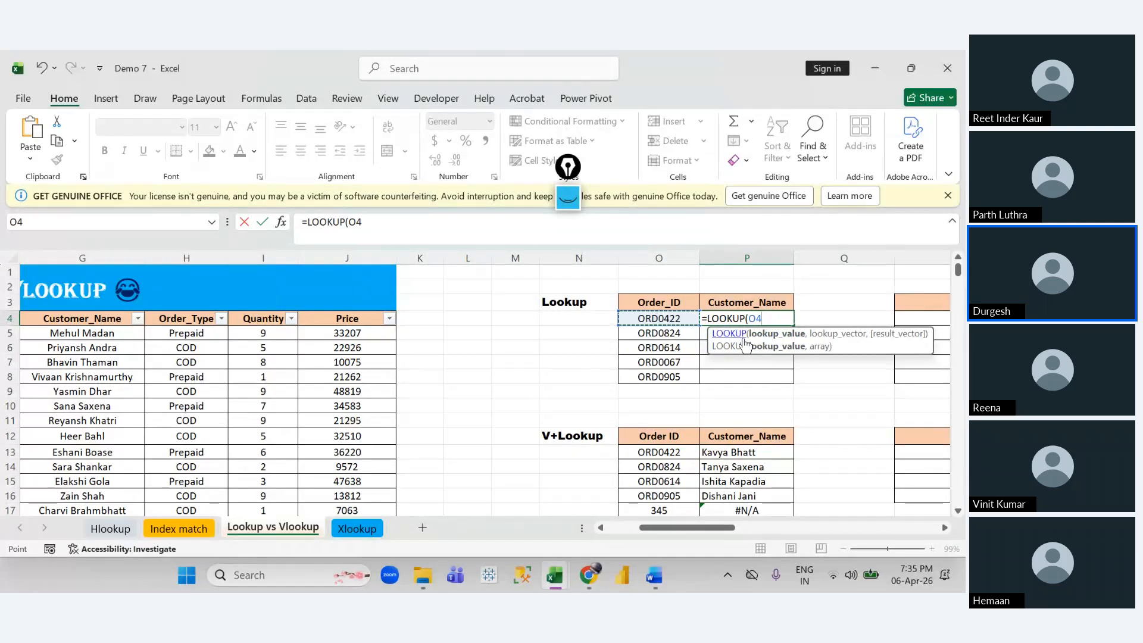
type(",")
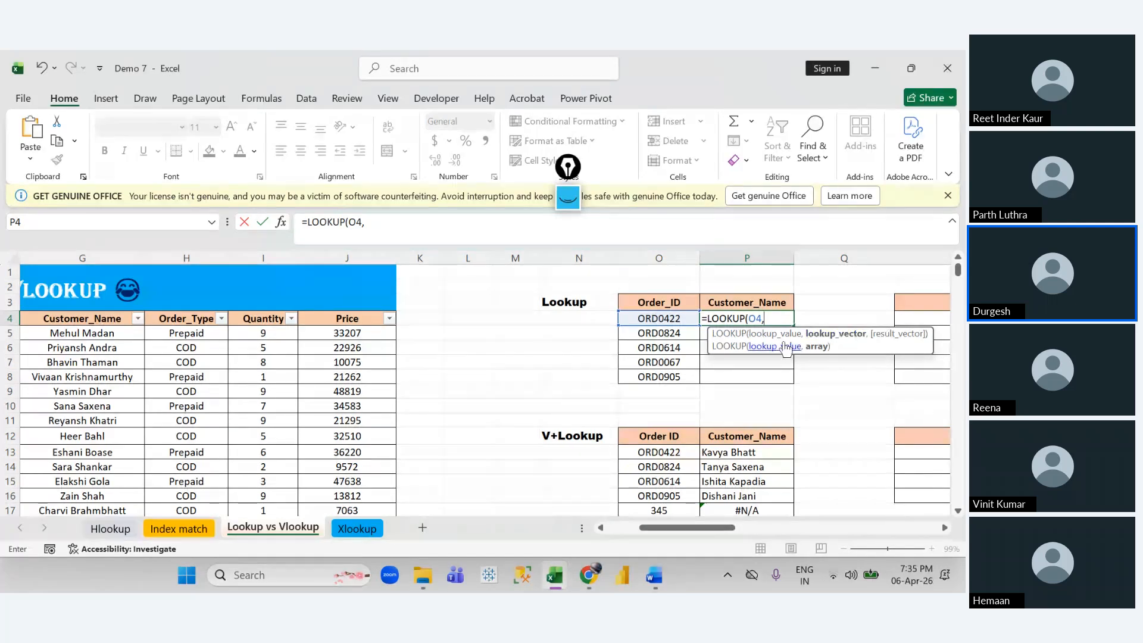
Step: Set the lookup vector of the P4 formula to the Order_ID data as the absolute range $A$5:$A$988
scroll(438, 386, "left", 5)
scroll(438, 386, "left", 2)
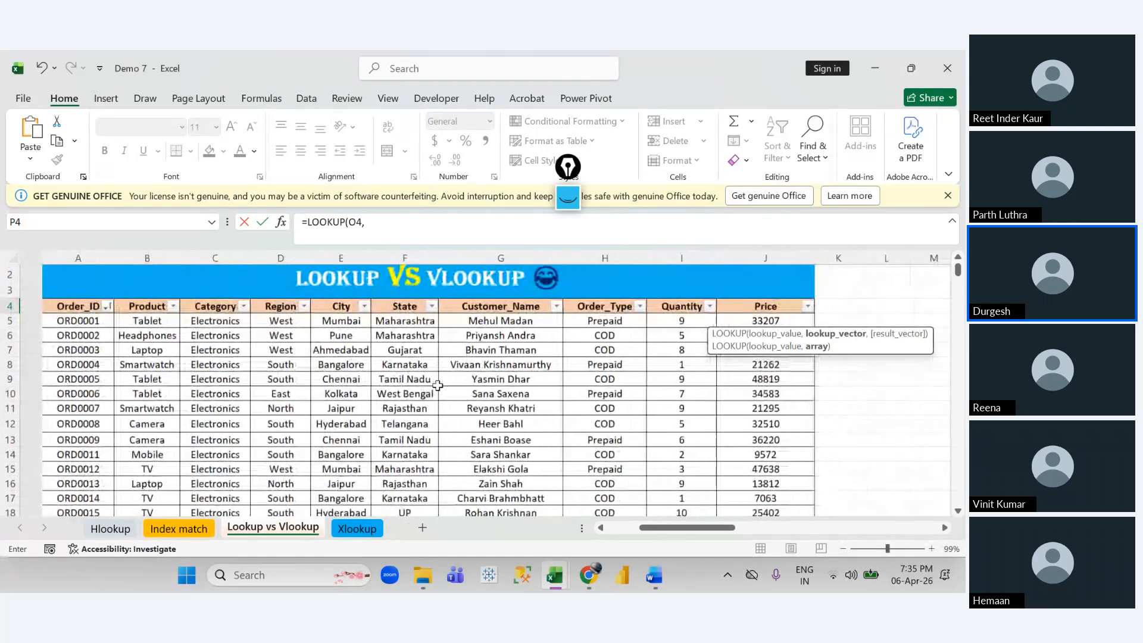
left_click(57, 320)
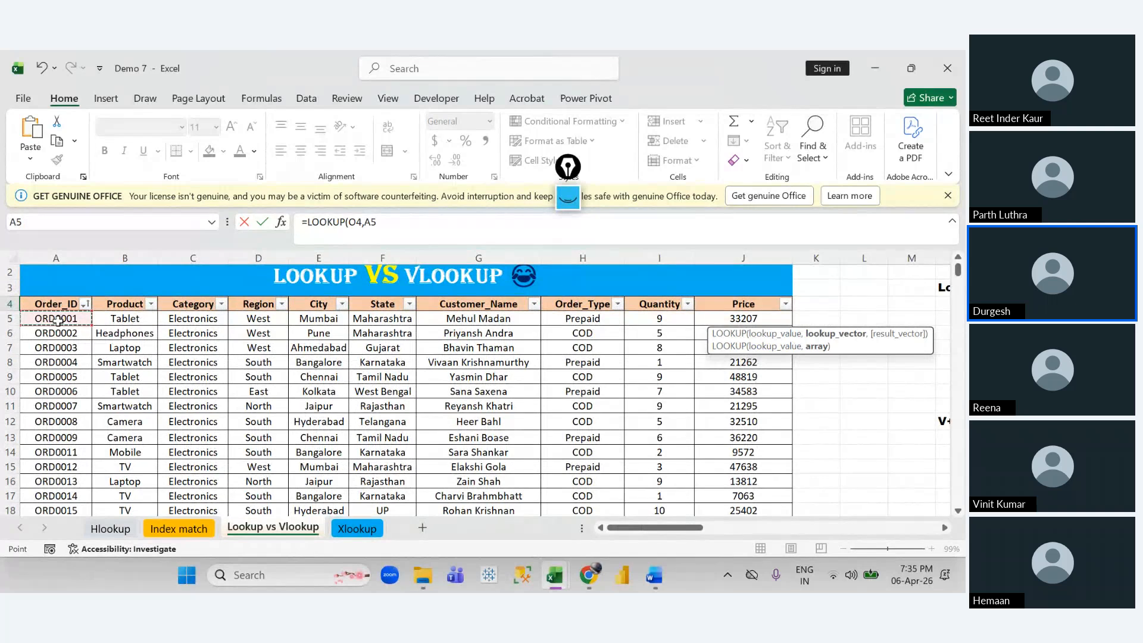
key("ctrl+shift+Down")
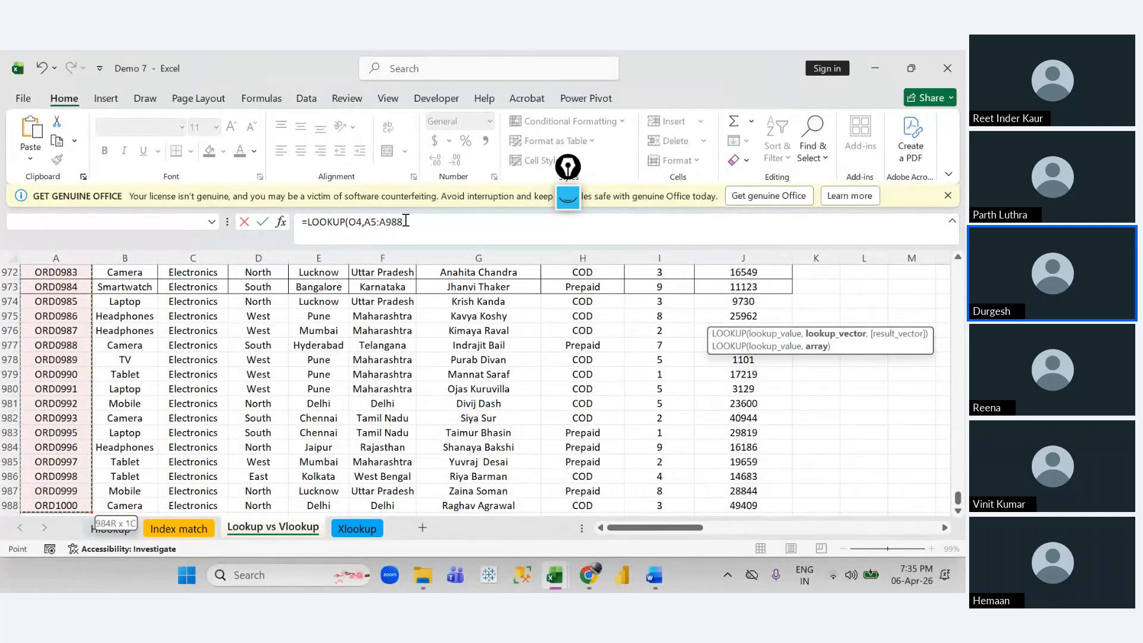
left_click_drag(406, 221, 365, 221)
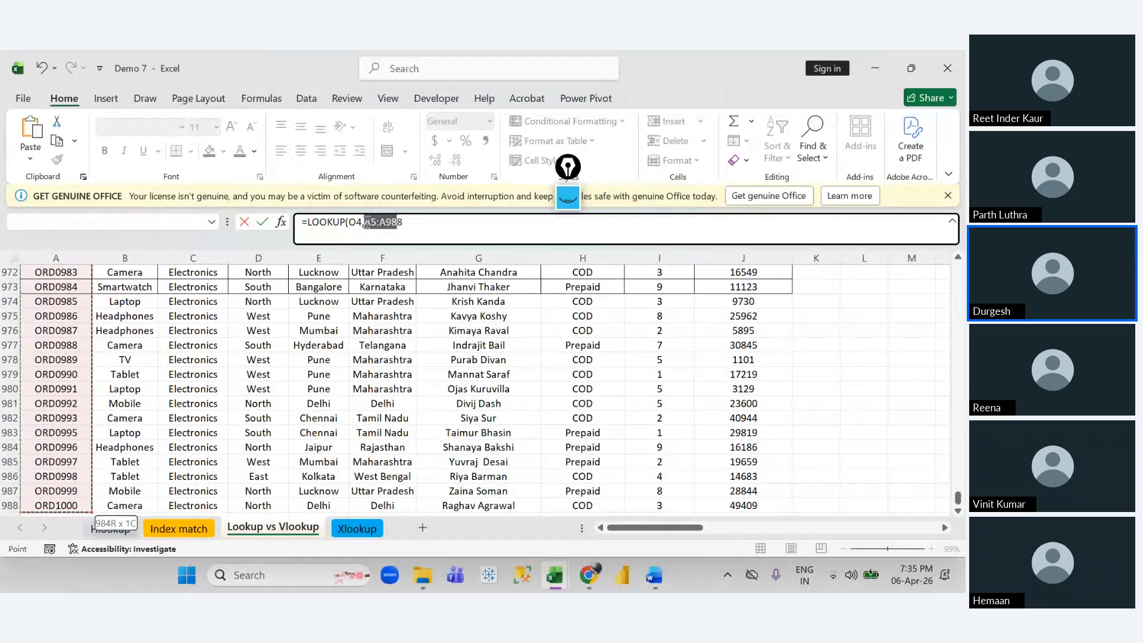
key("F4")
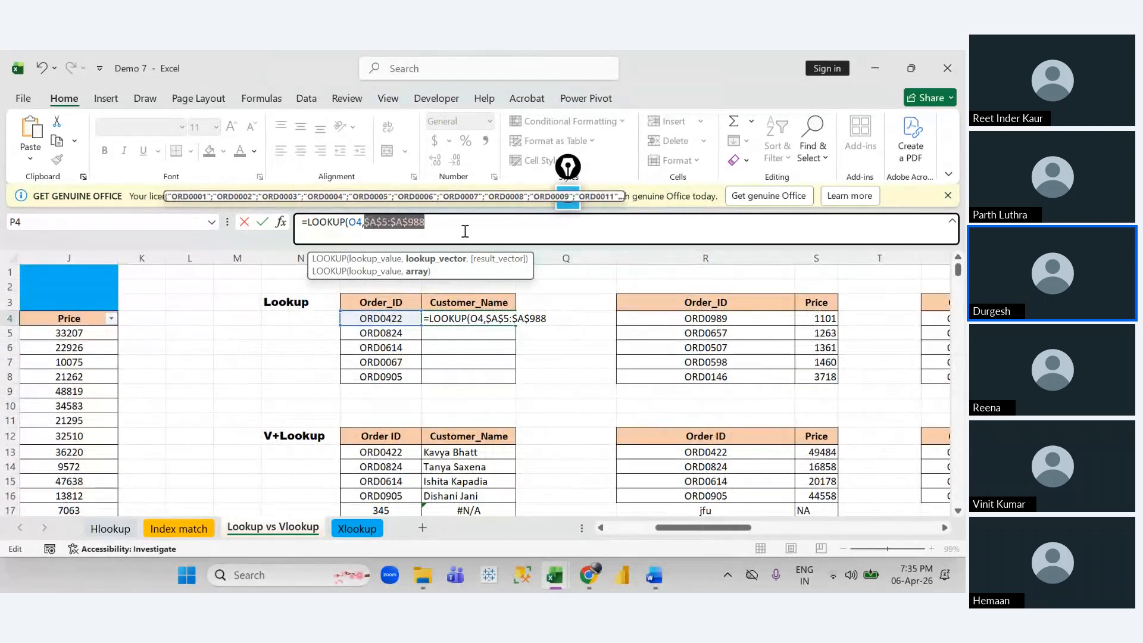
left_click(435, 221)
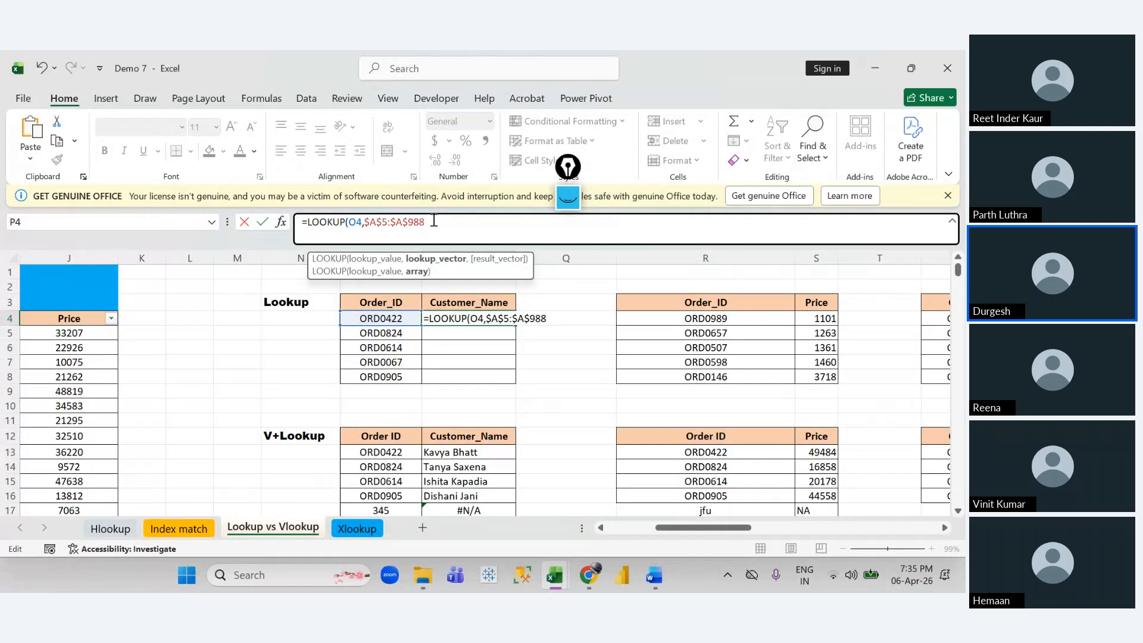
left_click_drag(420, 222, 386, 228)
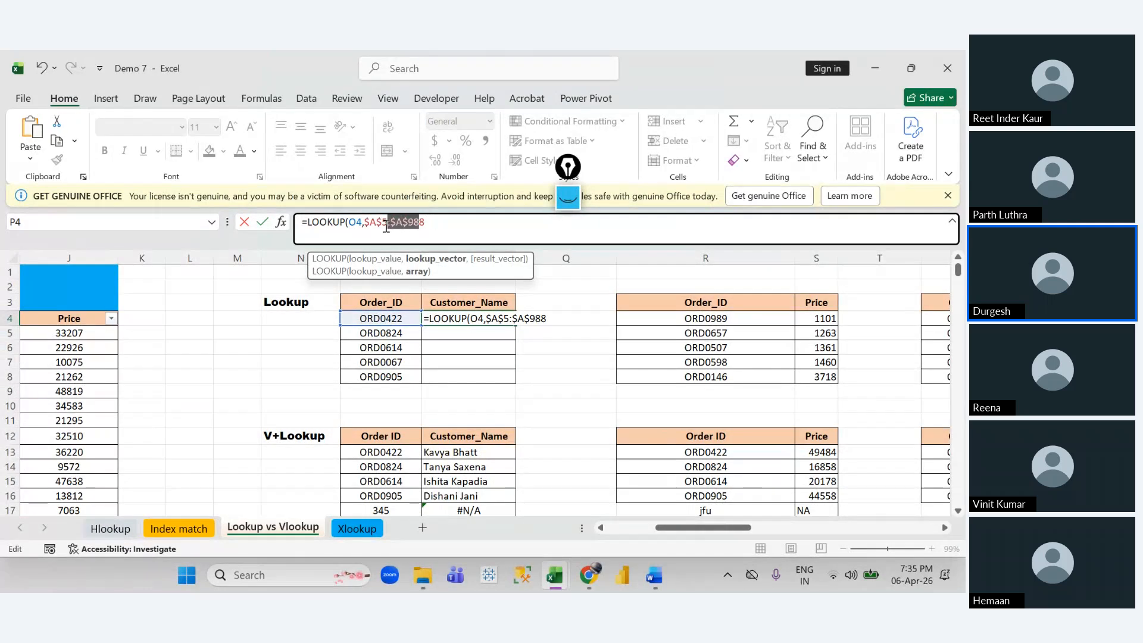
left_click(439, 224)
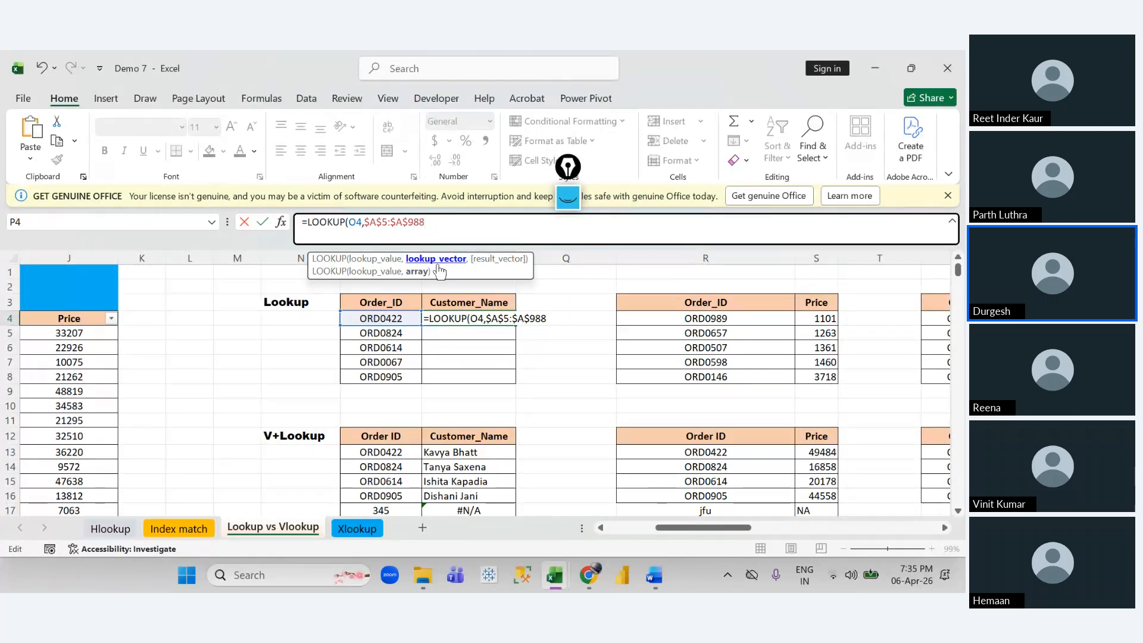
Step: Add the Customer_Name data $G$5:$G$988 as the absolute result vector, then close and enter the LOOKUP formula
type(",")
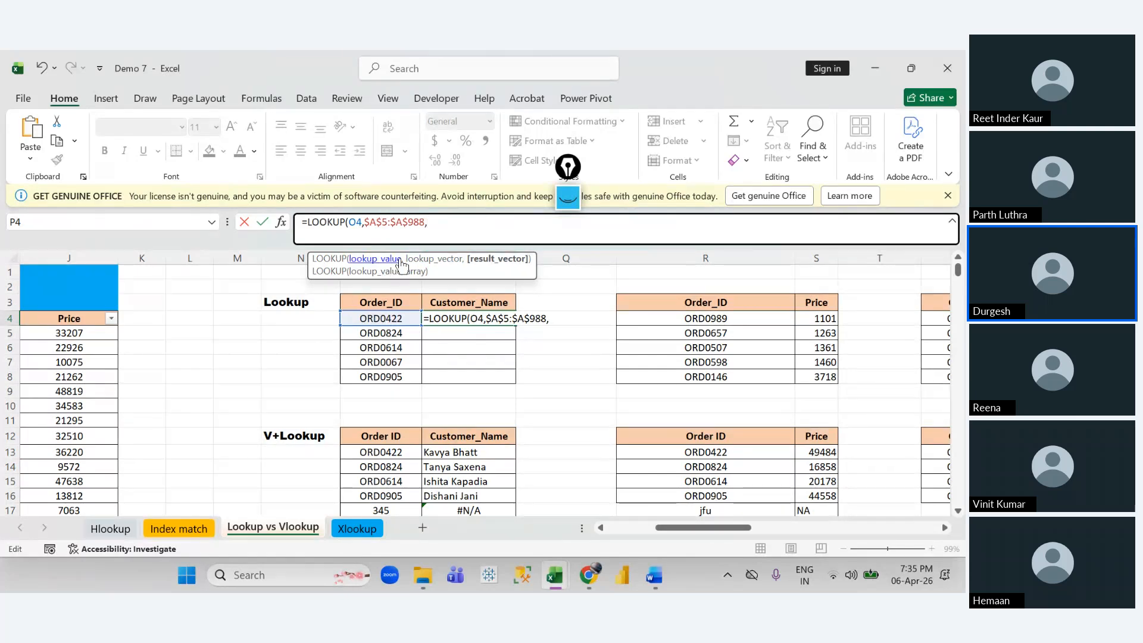
scroll(320, 325, "left", 5)
scroll(320, 325, "right", 1)
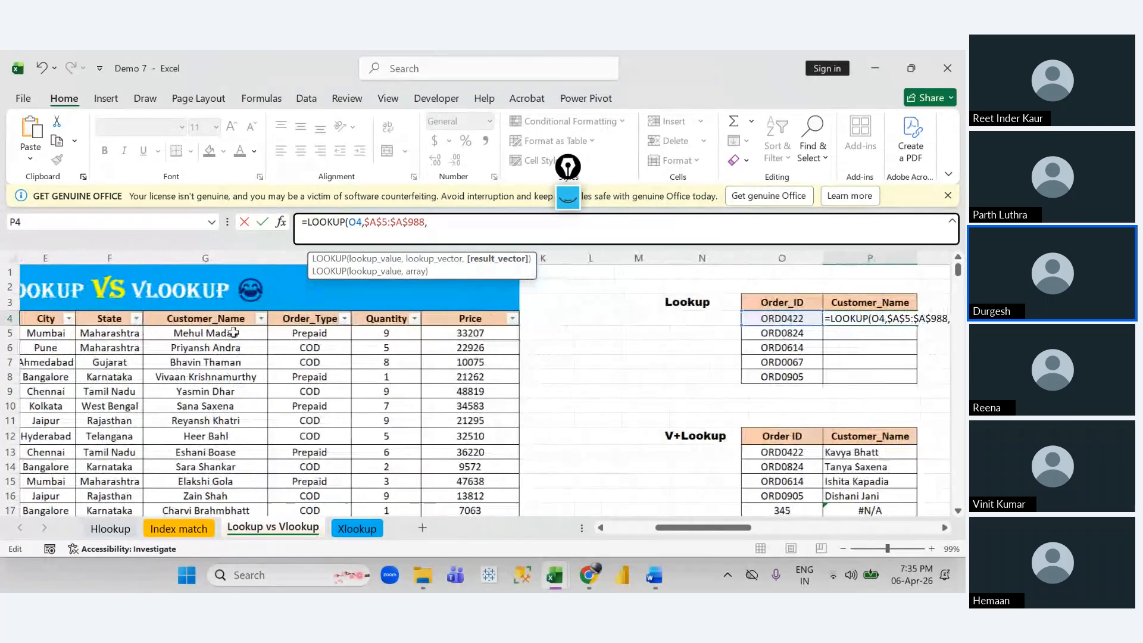
left_click(223, 332)
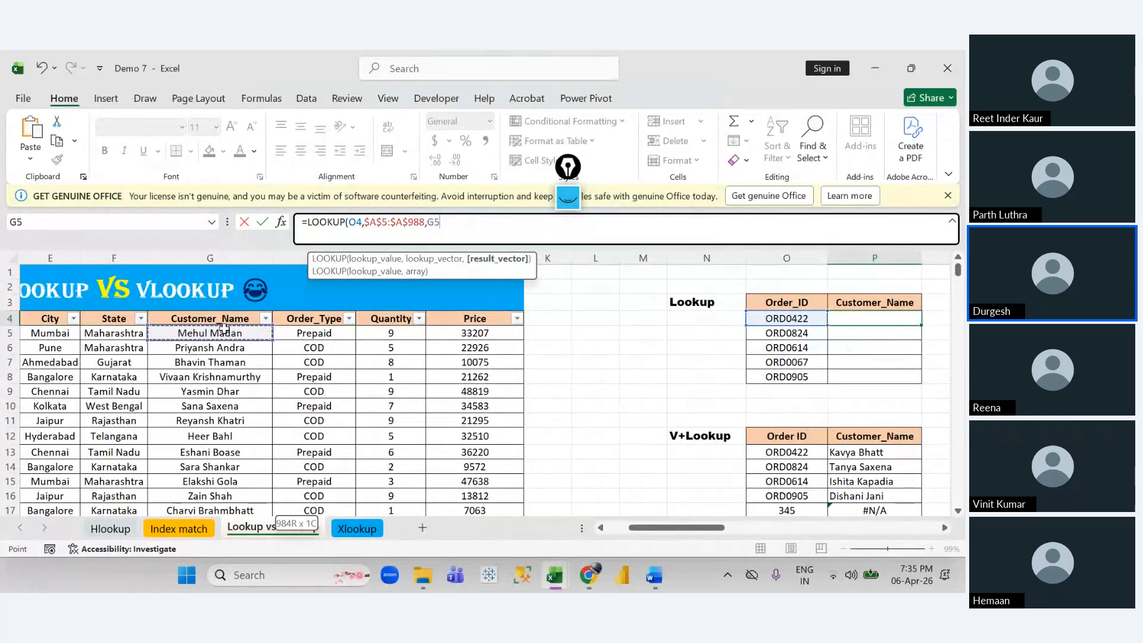
key("ctrl+shift+Down")
key("F4")
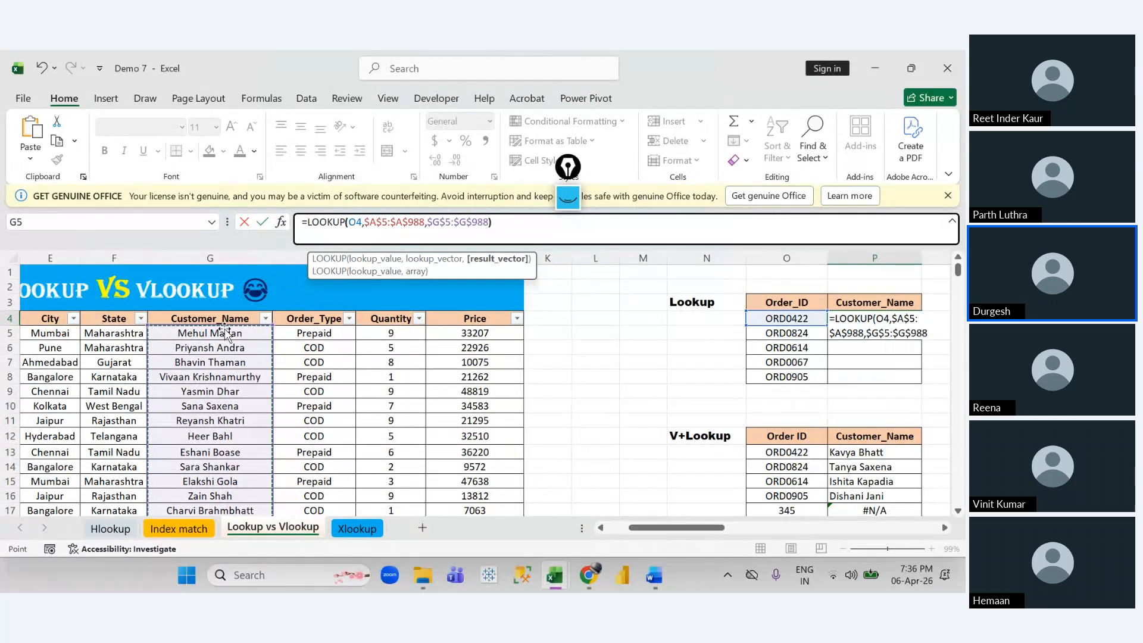
type(")")
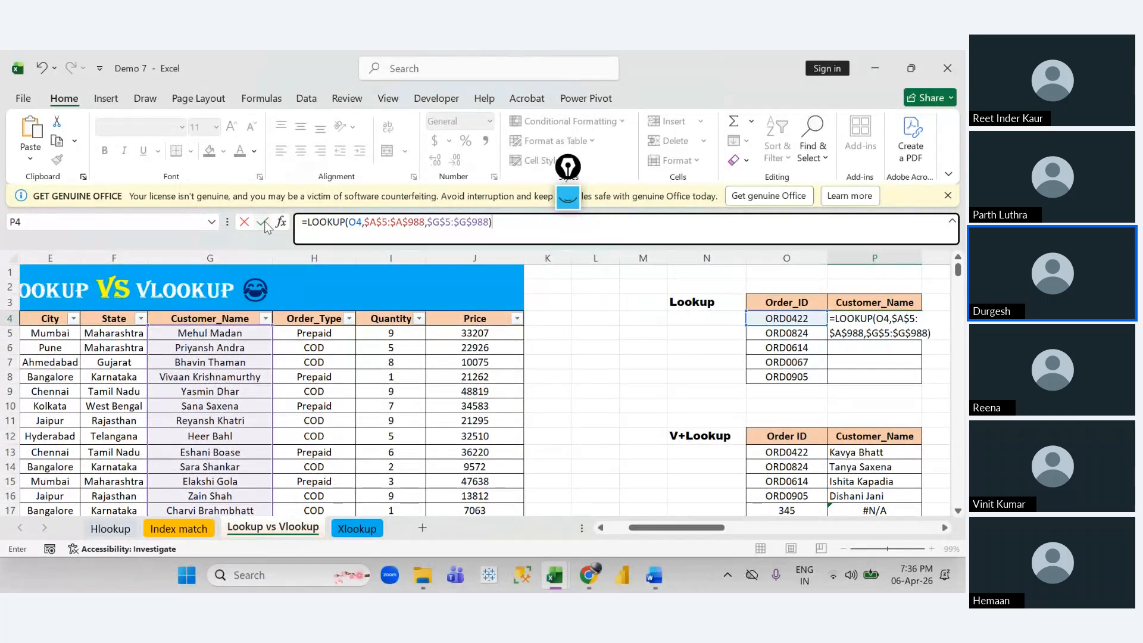
left_click(262, 222)
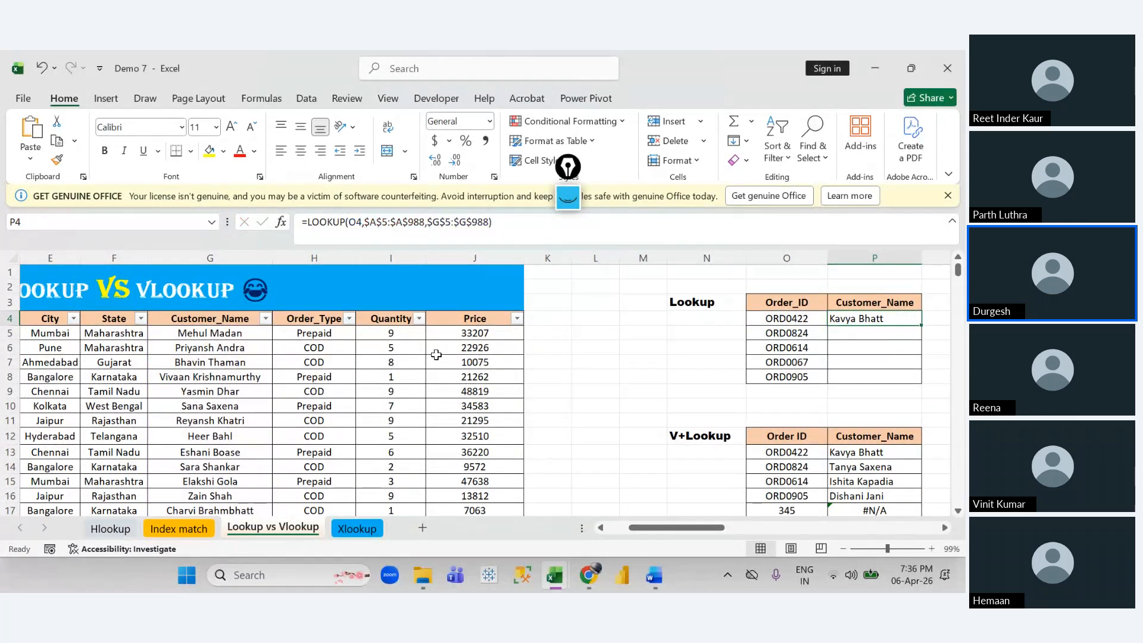
Step: Fill the LOOKUP formula from P4 down to P8 and check the last row's order ID and formula
left_click(826, 323)
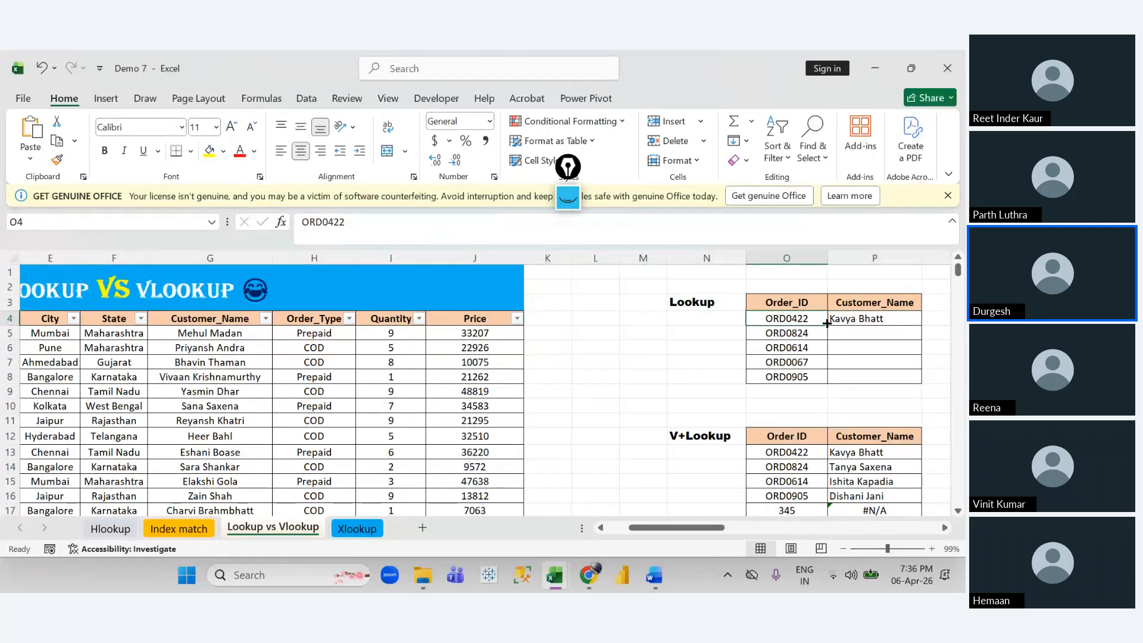
left_click(868, 320)
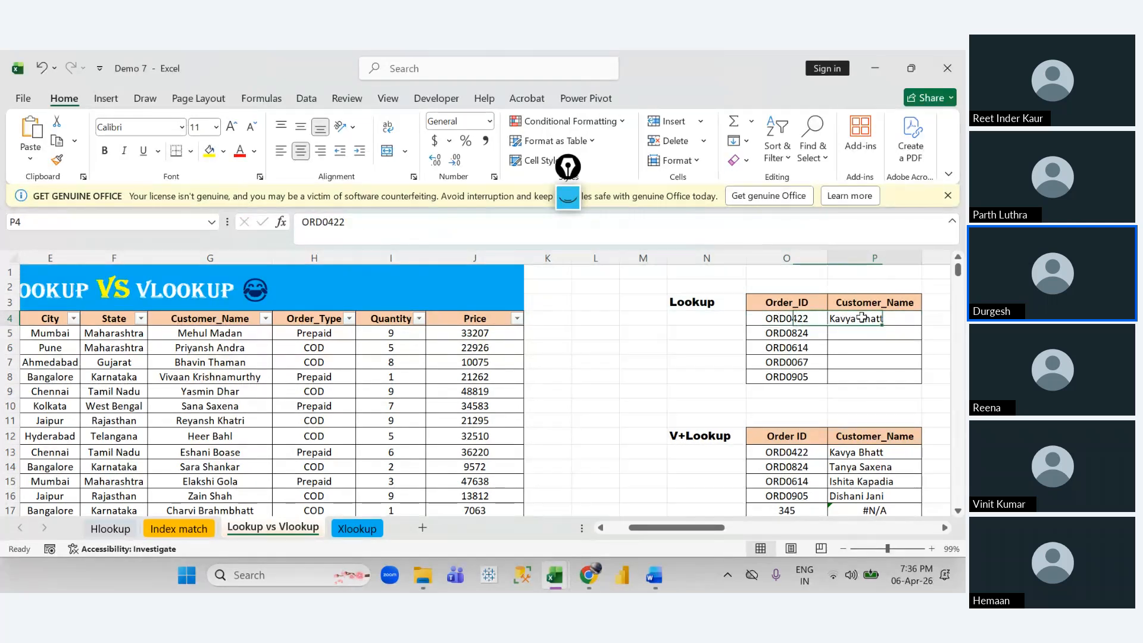
left_click_drag(920, 325, 921, 384)
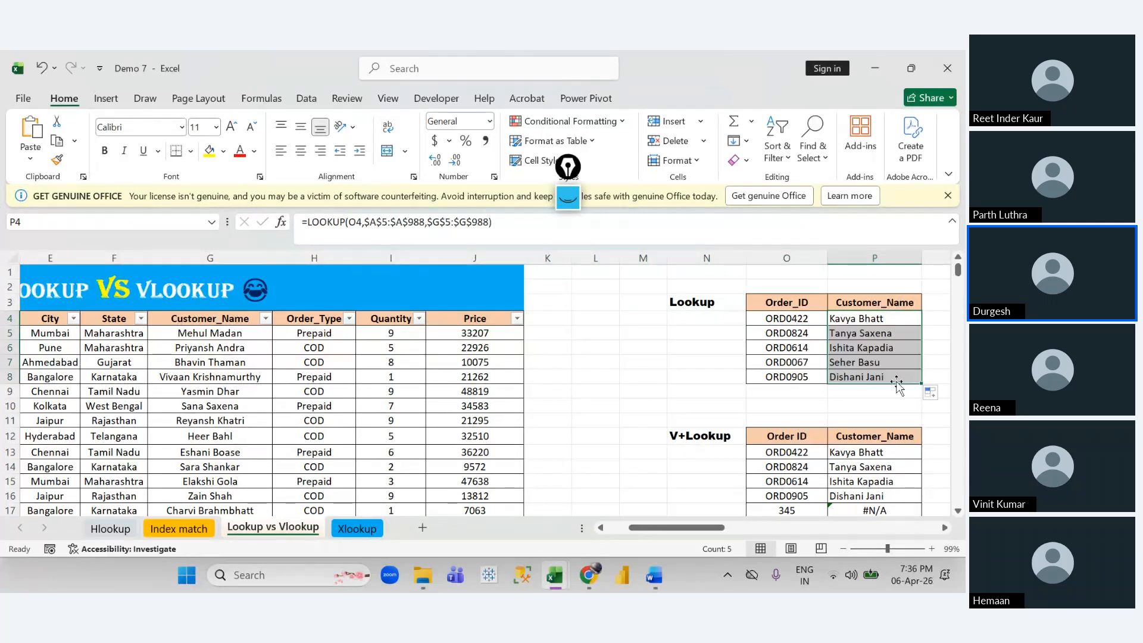
left_click(794, 376)
left_click(873, 377)
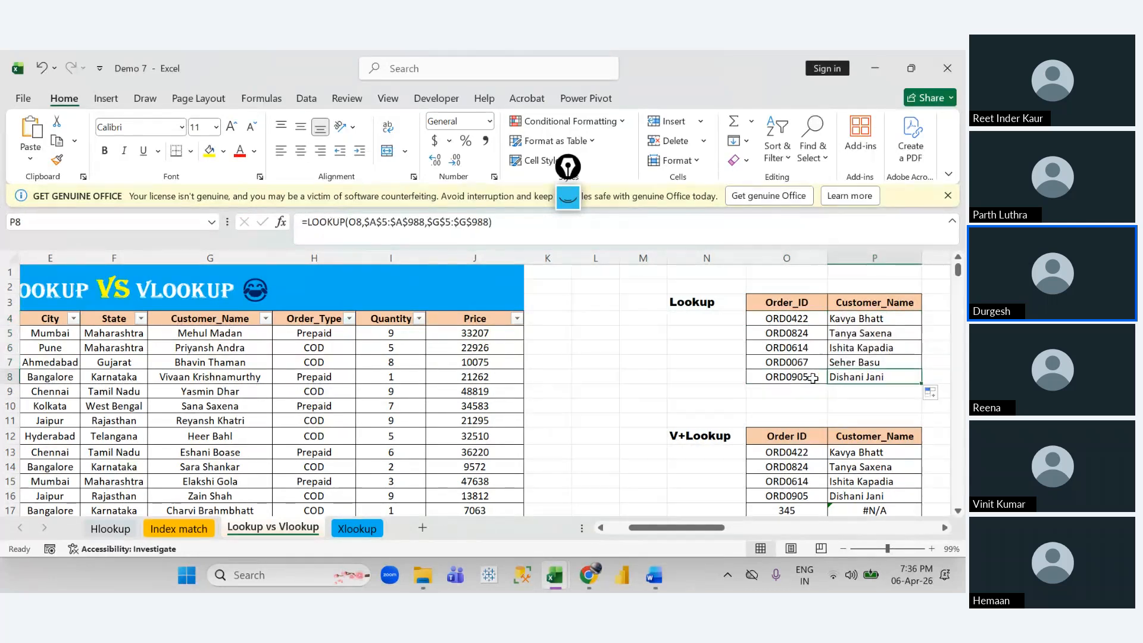
left_click(811, 379)
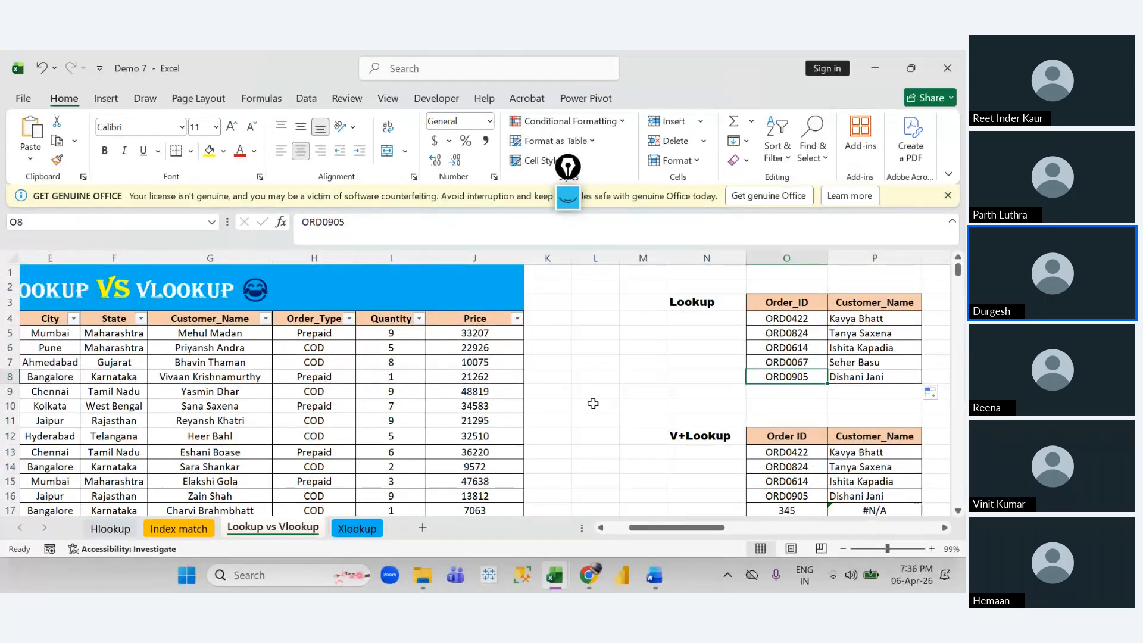
Step: Sort the source table by Price from largest to smallest
left_click(517, 320)
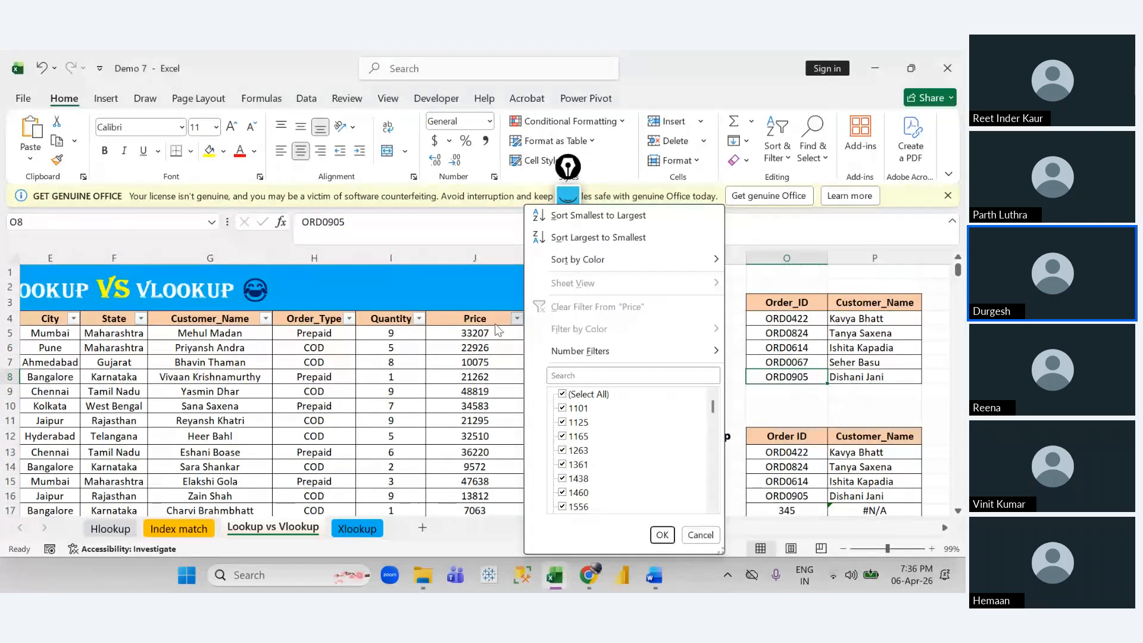
mouse_move(596, 269)
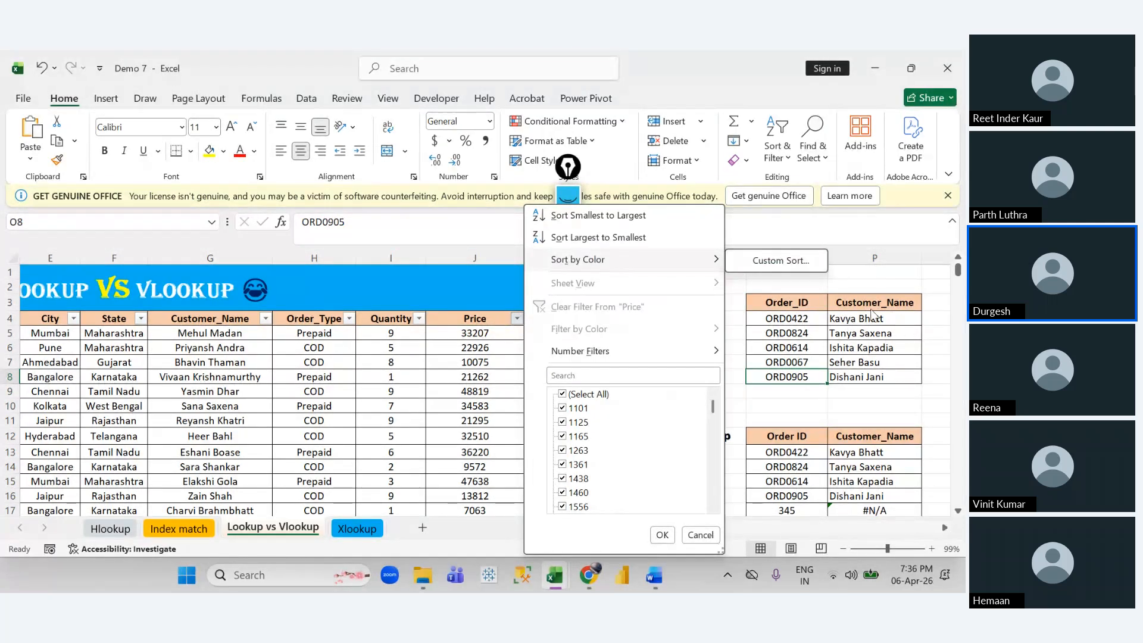
left_click(598, 237)
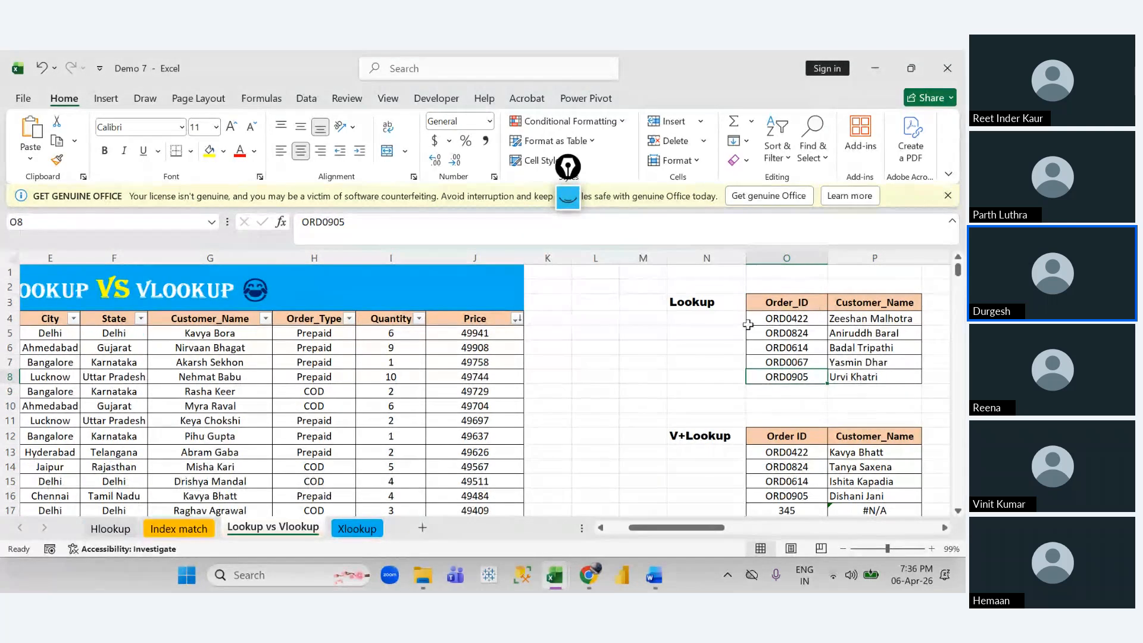
Step: Examine the Lookup table's order IDs and customer names alongside the sorted Price column
left_click_drag(783, 320, 845, 349)
left_click_drag(785, 376, 841, 372)
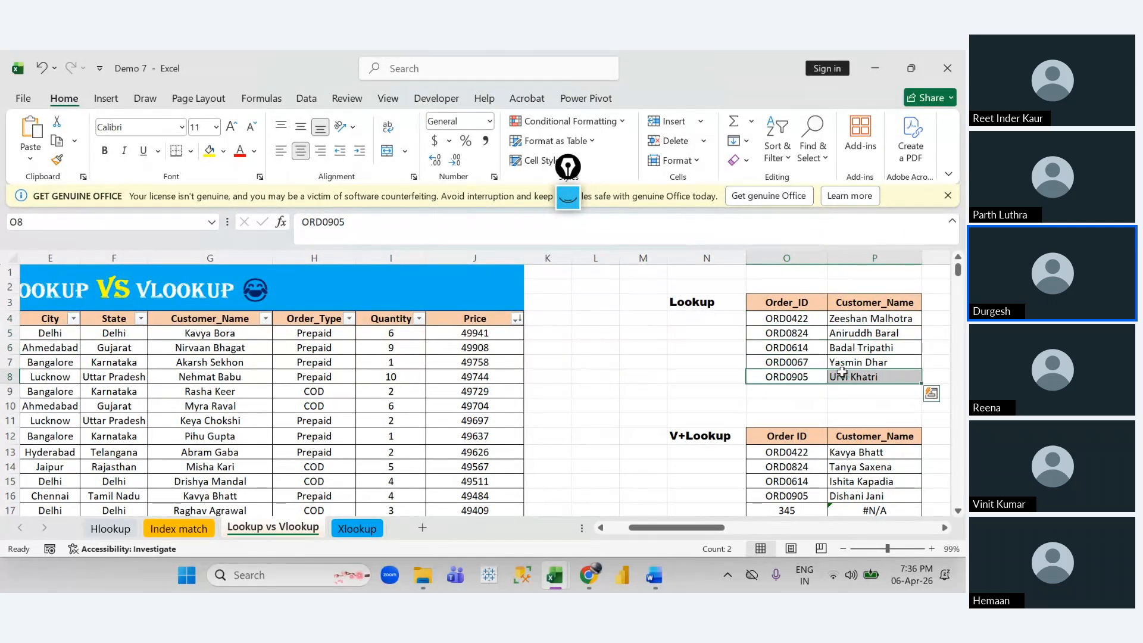
left_click(714, 303)
left_click_drag(765, 318, 778, 376)
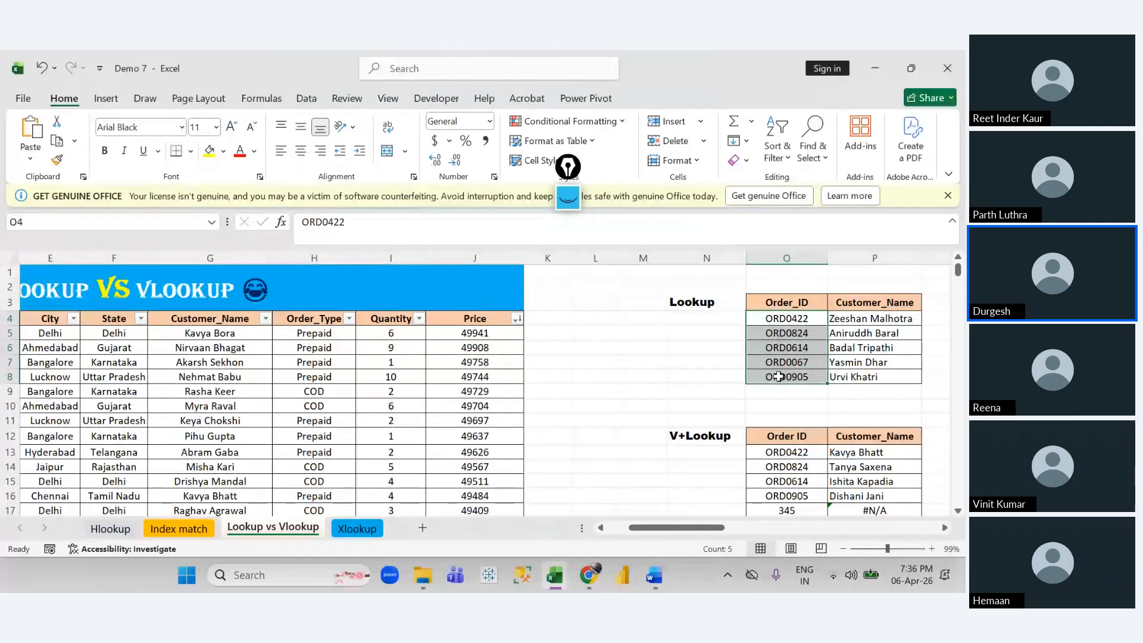
left_click(704, 308)
left_click_drag(776, 319, 782, 382)
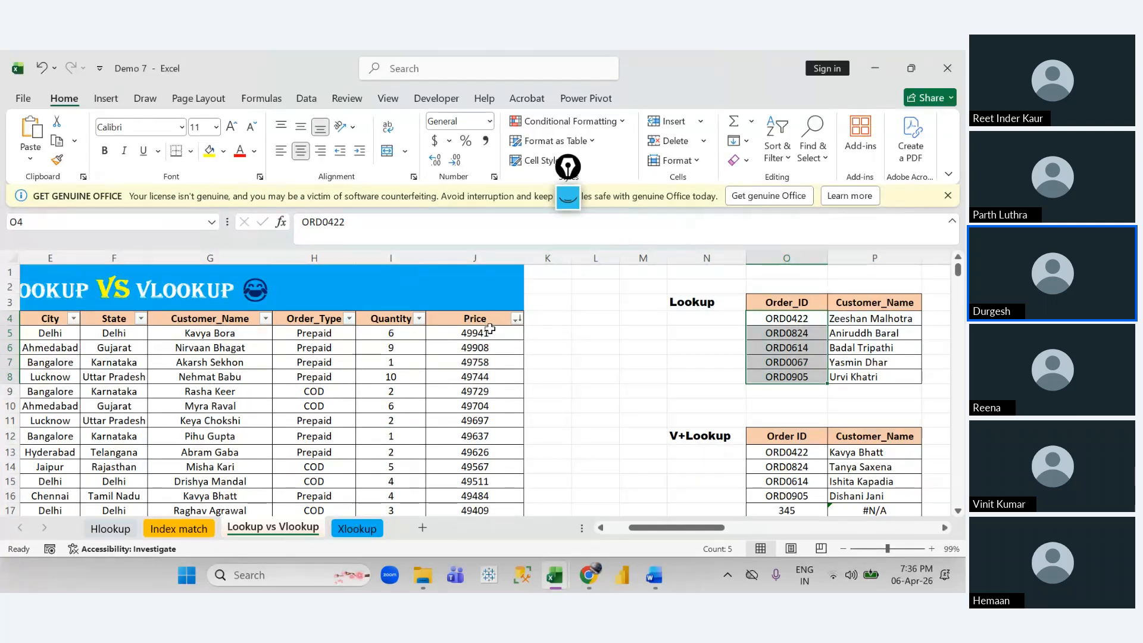
left_click_drag(489, 330, 501, 407)
left_click_drag(488, 320, 484, 363)
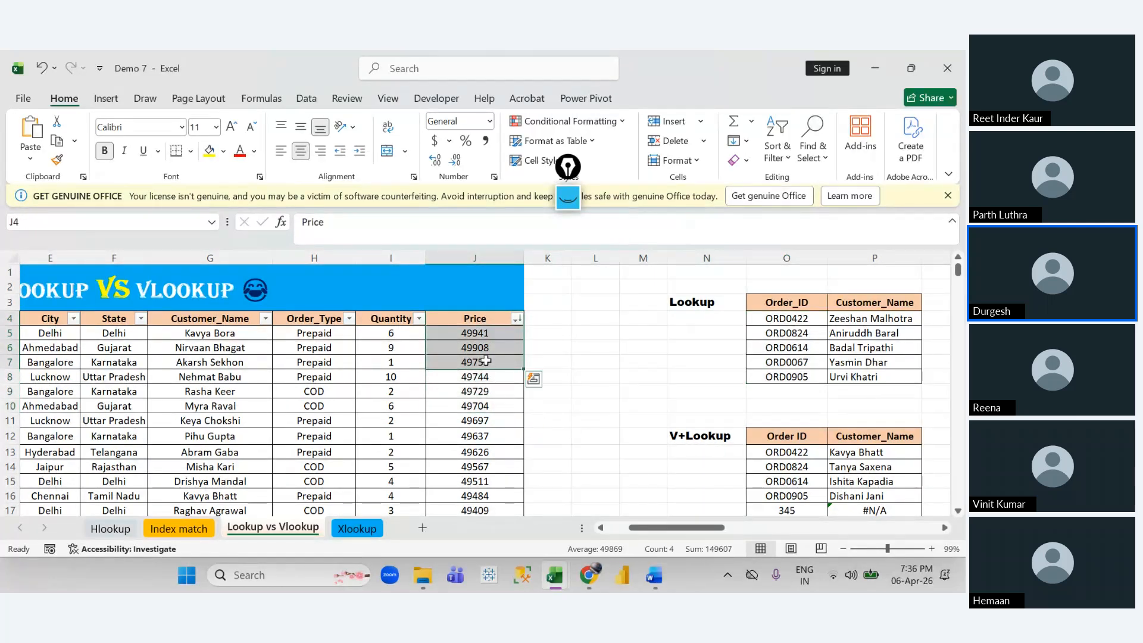
Step: Sort the source table by Order_ID from A to Z
scroll(421, 355, "left", 3)
scroll(420, 355, "left", 1)
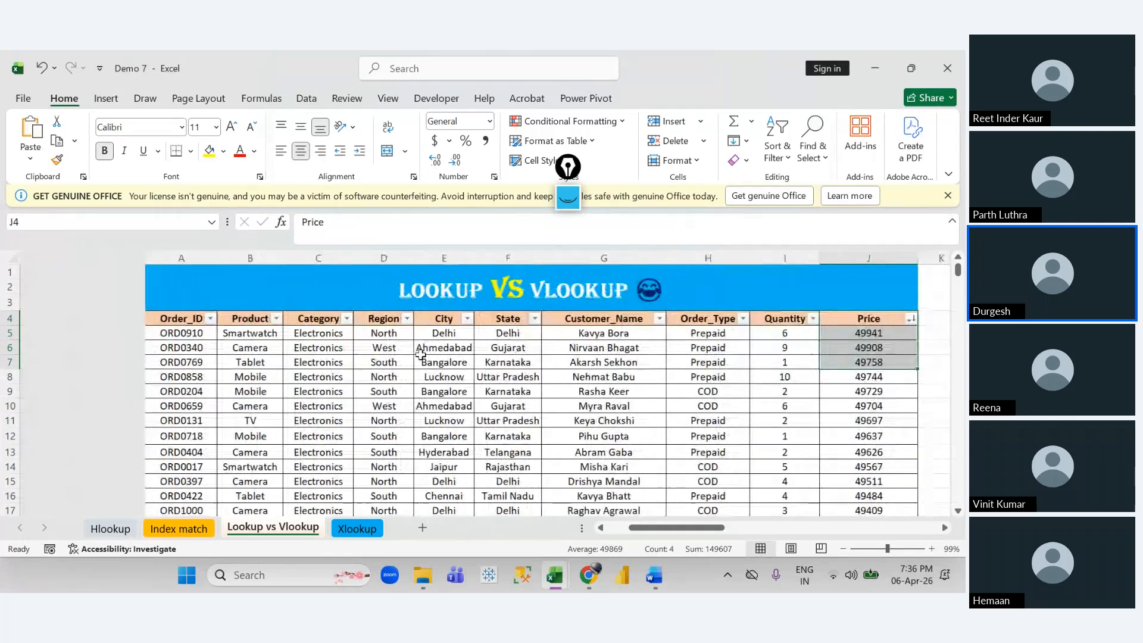
left_click(86, 319)
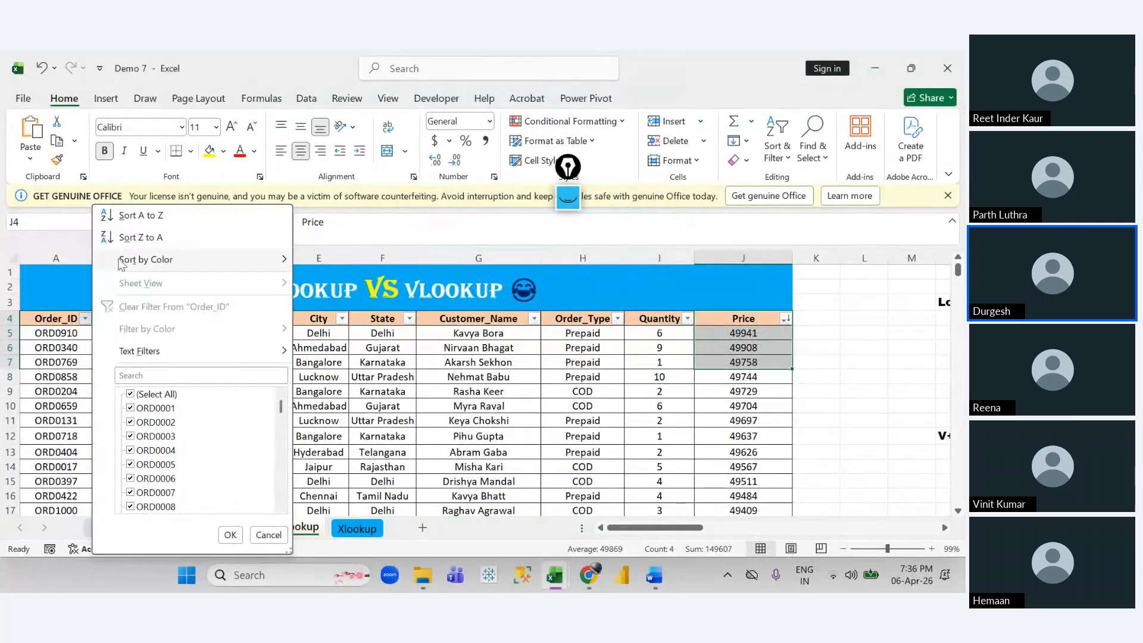
left_click(140, 218)
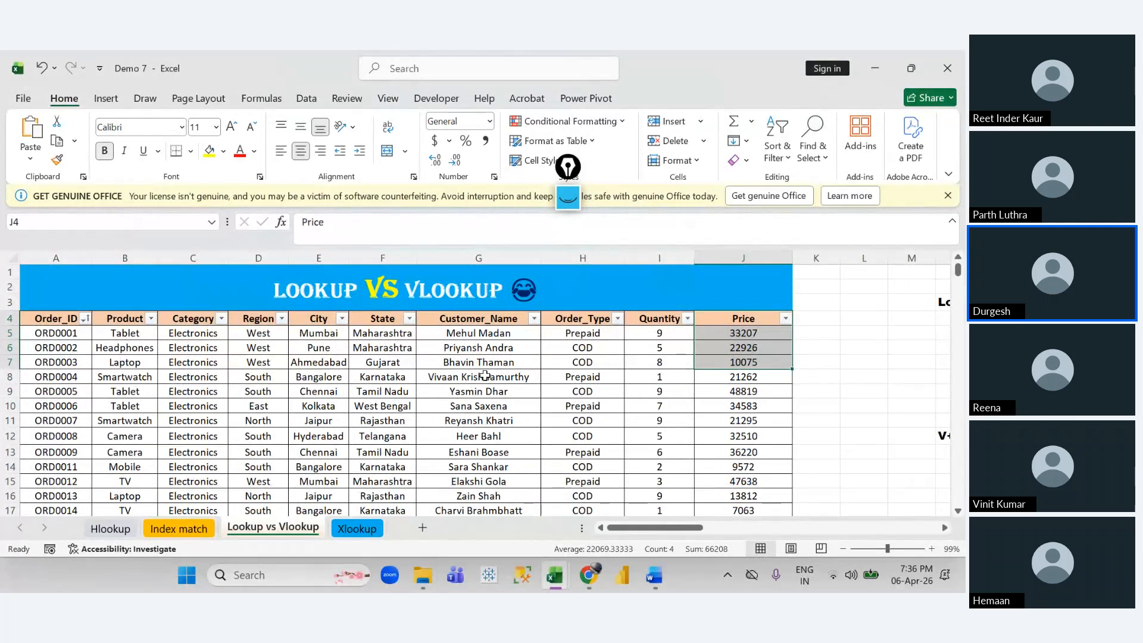
Step: Review the Lookup table's customer names and formulas in P4:P8 against their order IDs, and select columns N to P
scroll(485, 375, "right", 6)
left_click_drag(747, 319, 736, 384)
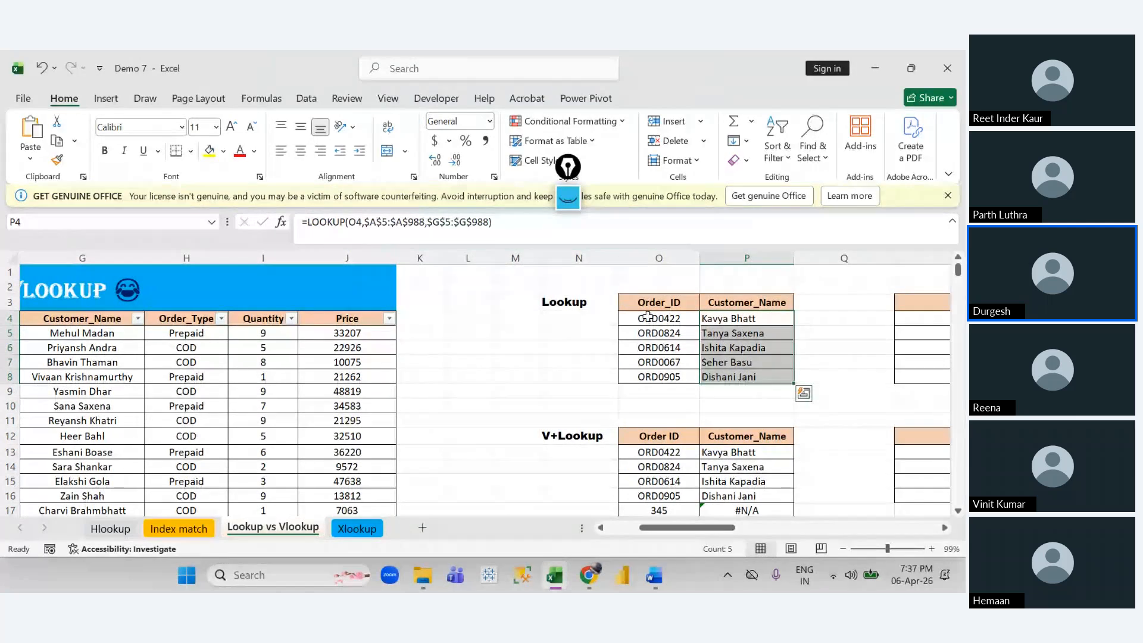
left_click_drag(731, 325, 729, 318)
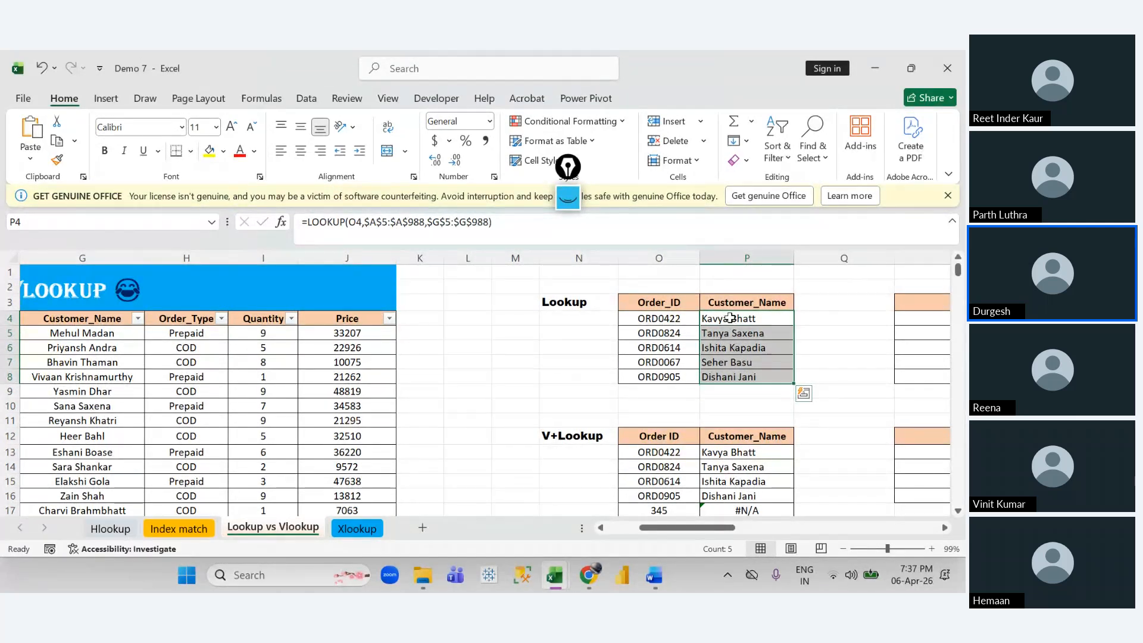
left_click(561, 304)
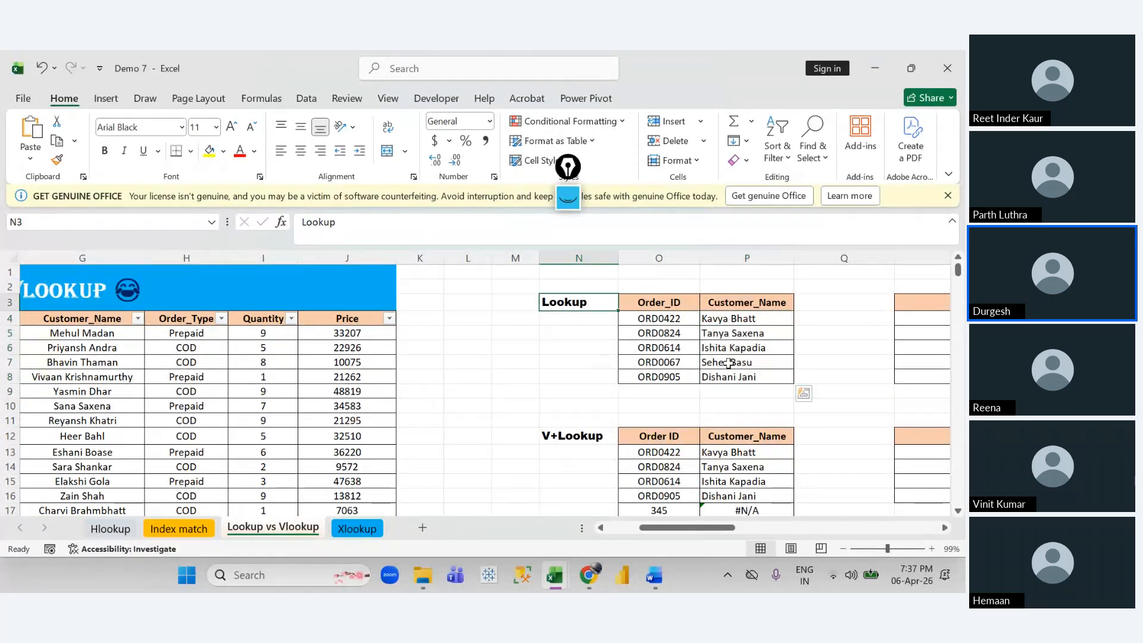
left_click(728, 362)
left_click(557, 303)
left_click_drag(717, 349, 675, 346)
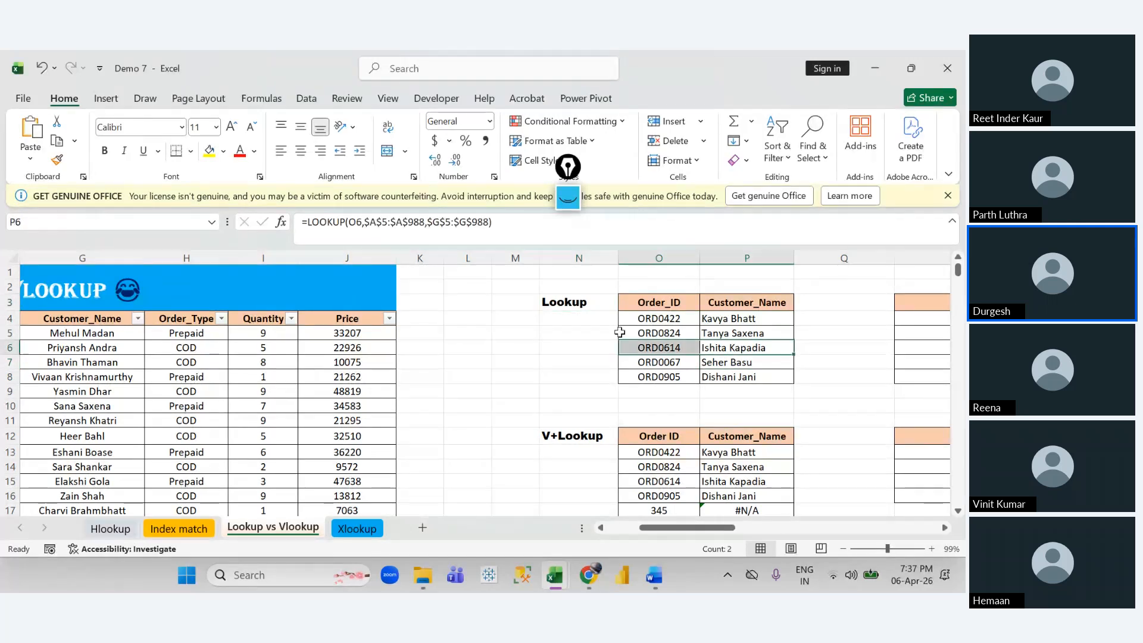
left_click(576, 305)
left_click(725, 361)
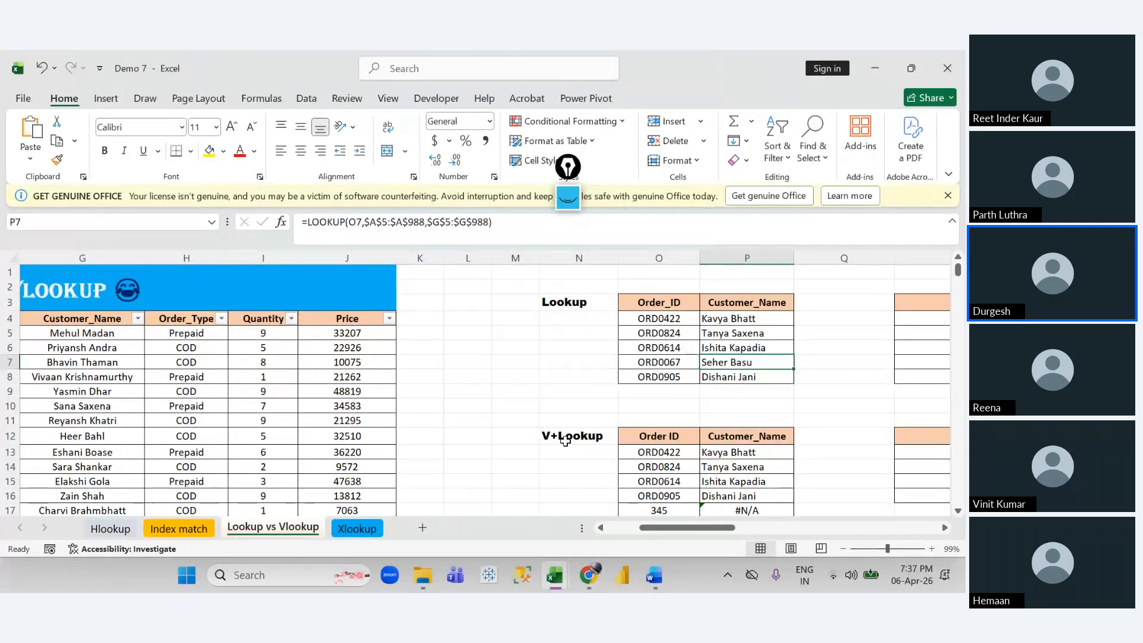
left_click_drag(579, 258, 755, 288)
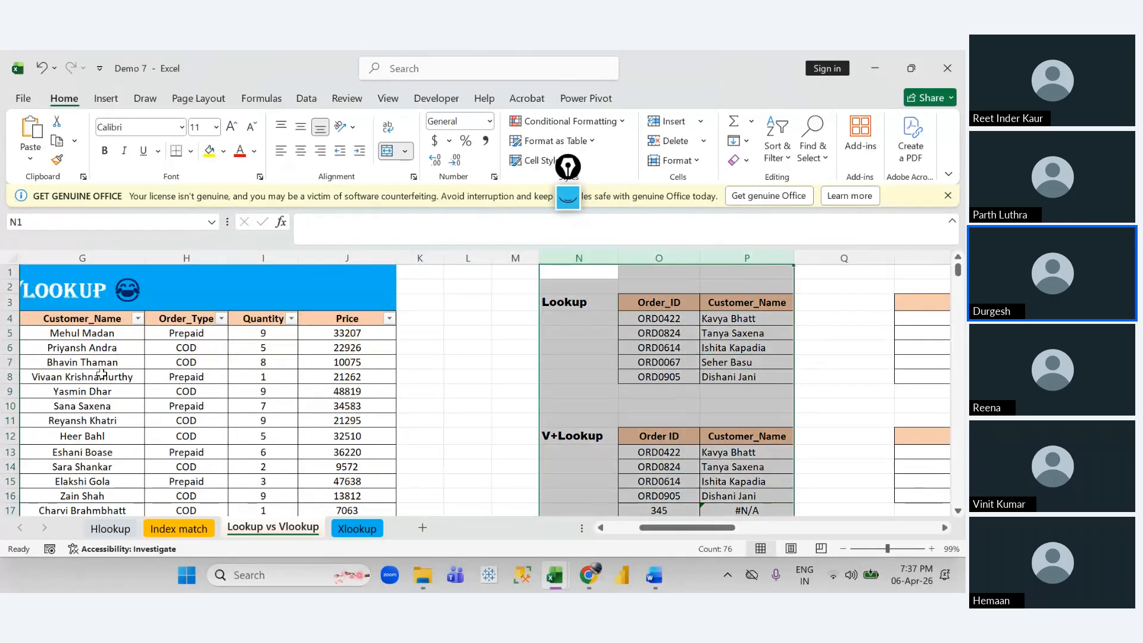
left_click(13, 333)
left_click_drag(13, 333, 190, 417)
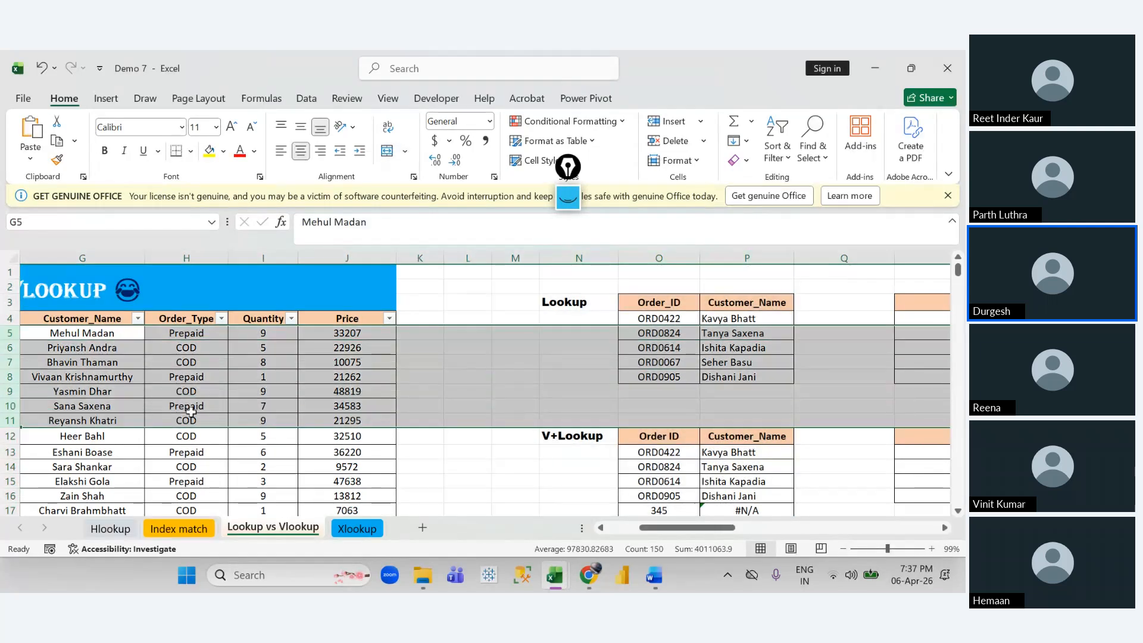
left_click(421, 391)
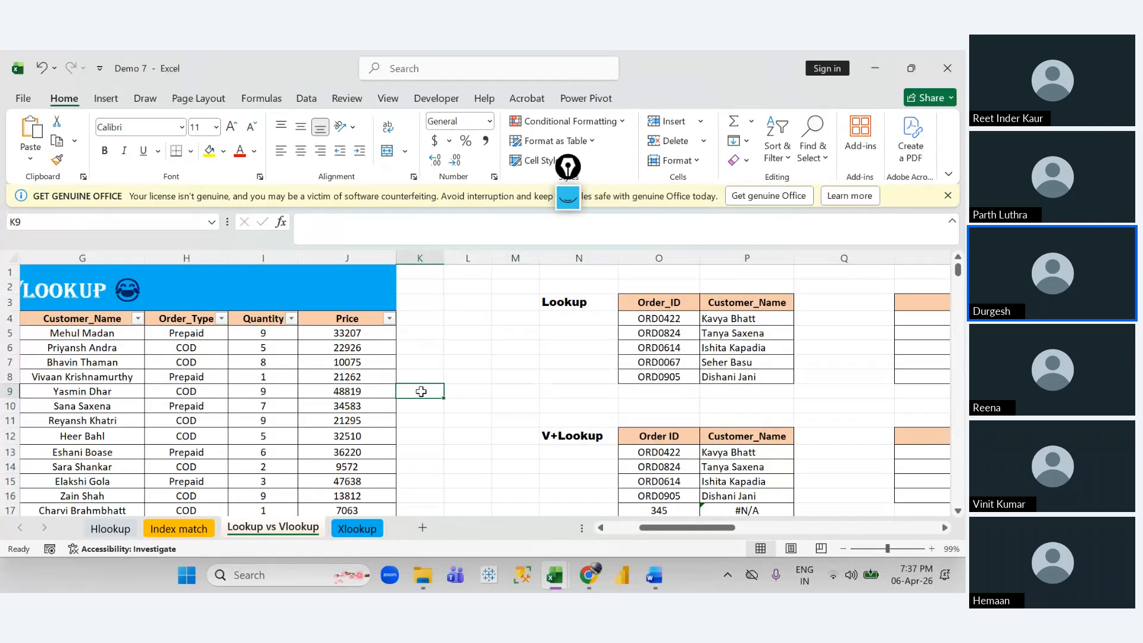
Step: Clear the Customer_Name cells P13:P17 in the V+Lookup table
scroll(512, 423, "down", 2)
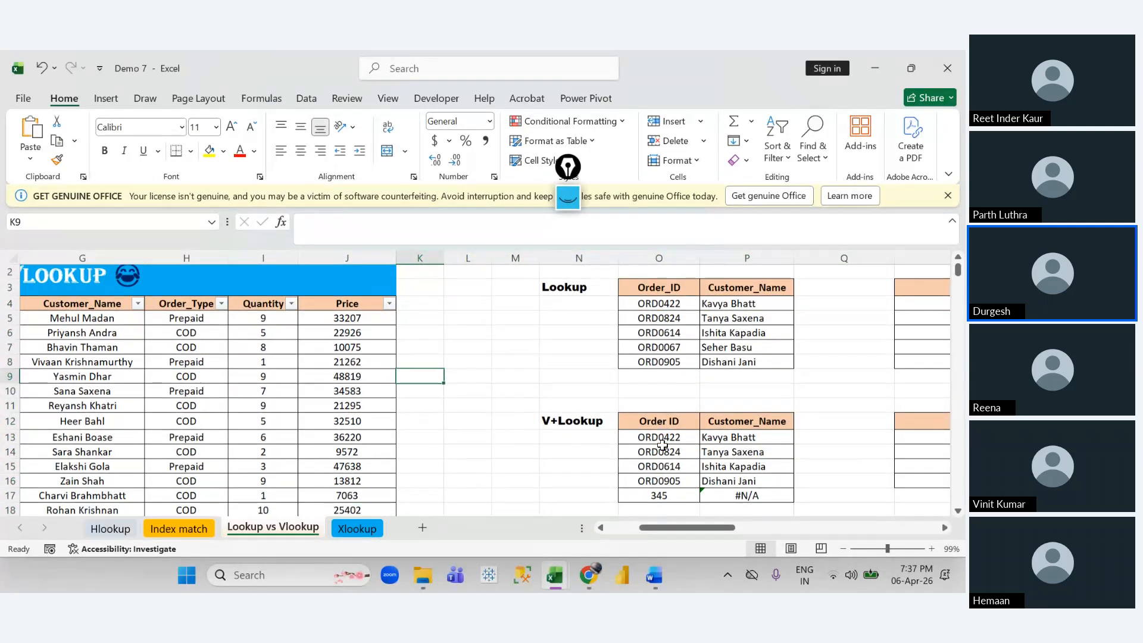
left_click_drag(746, 423, 745, 480)
key("Delete")
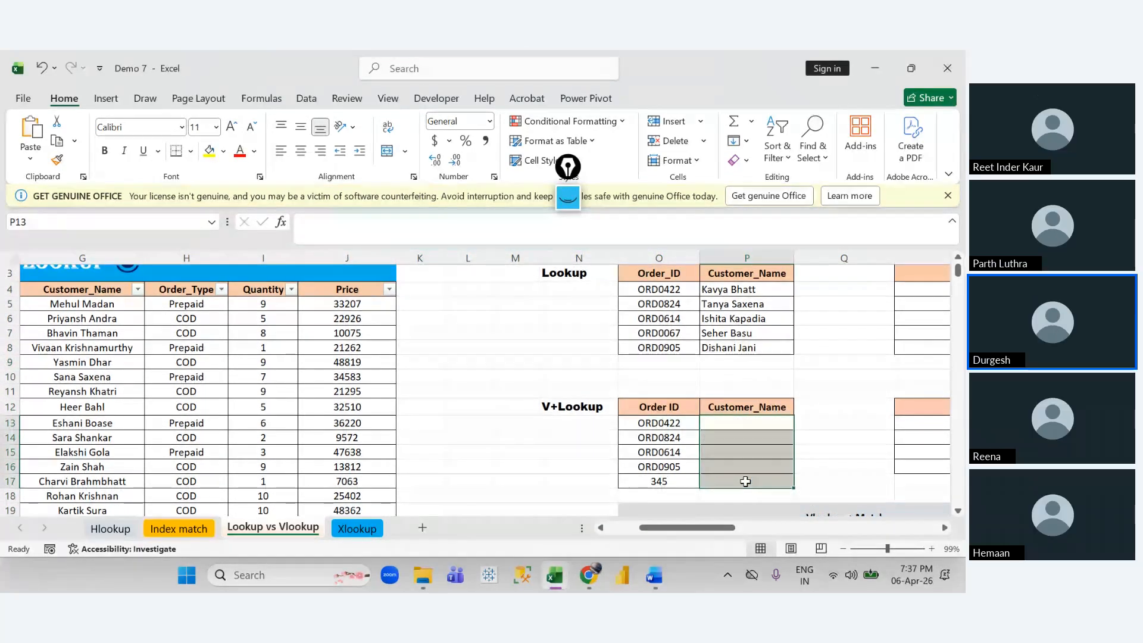
left_click(810, 438)
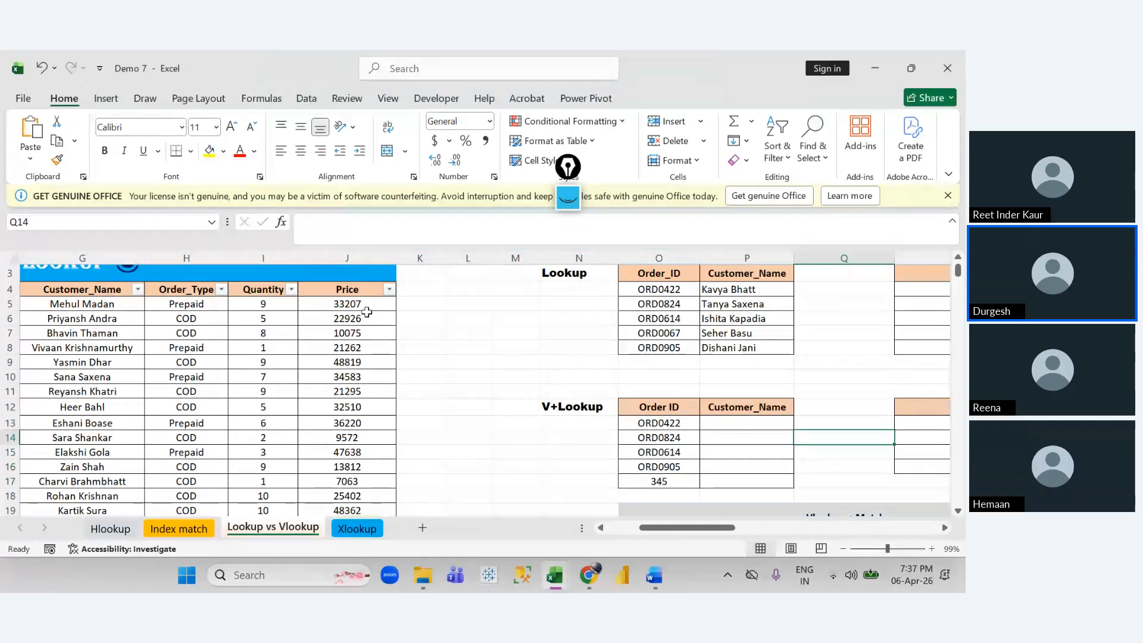
Step: Start a VLOOKUP formula in P13, the first Customer_Name cell of the V+Lookup table
left_click(301, 260)
left_click_drag(302, 260, 218, 265)
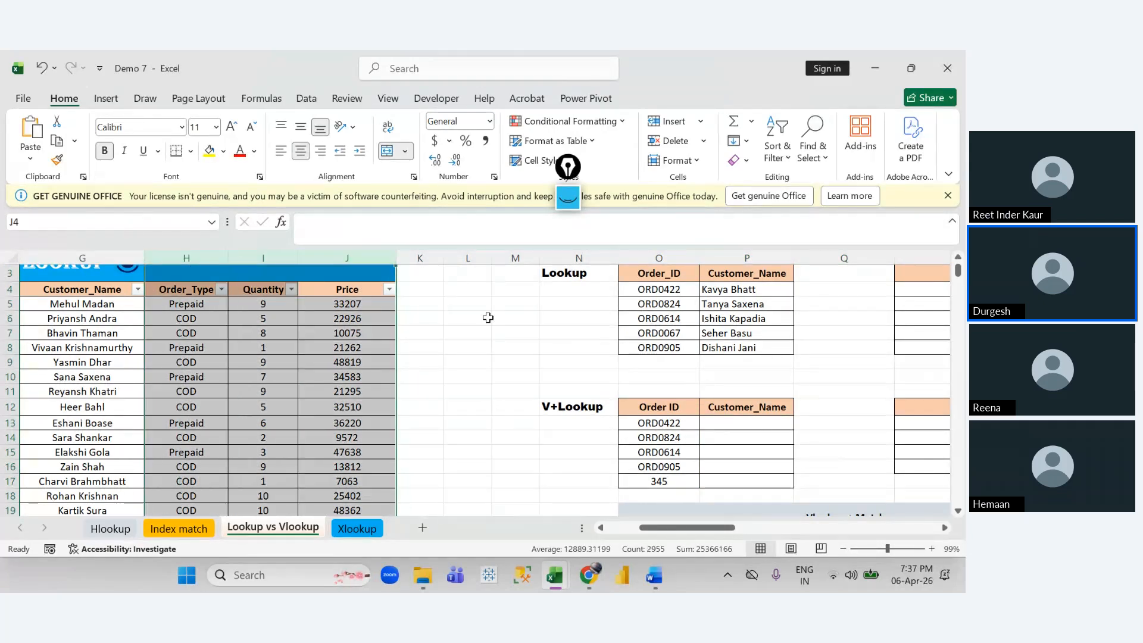
left_click(735, 420)
type("=vlo")
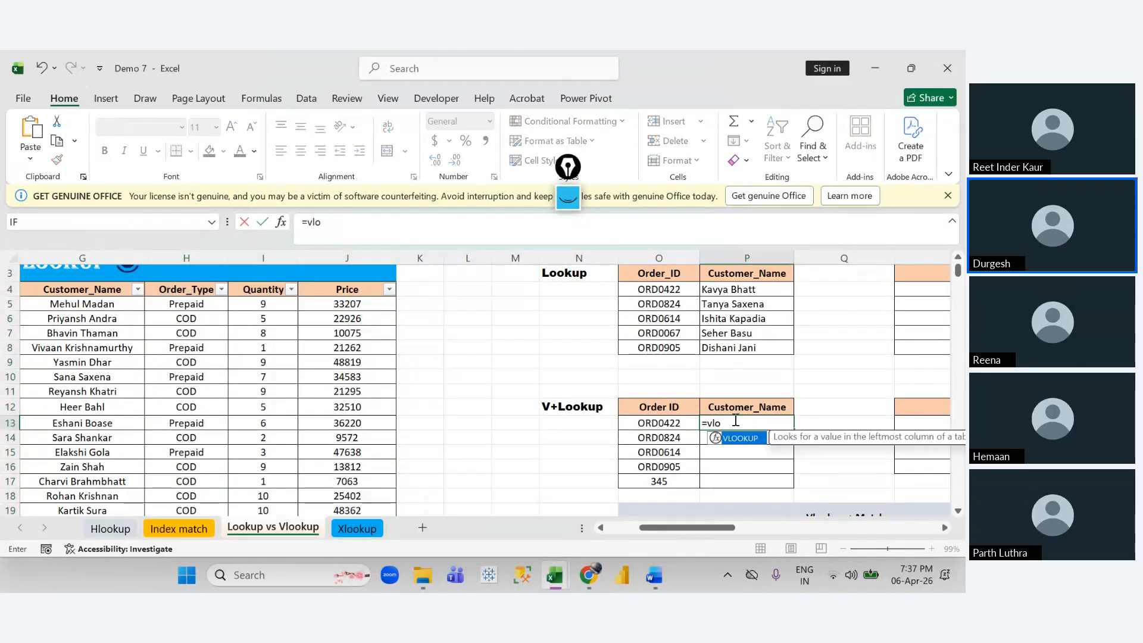
key("Tab")
scroll(793, 374, "right", 1)
scroll(794, 373, "left", 1)
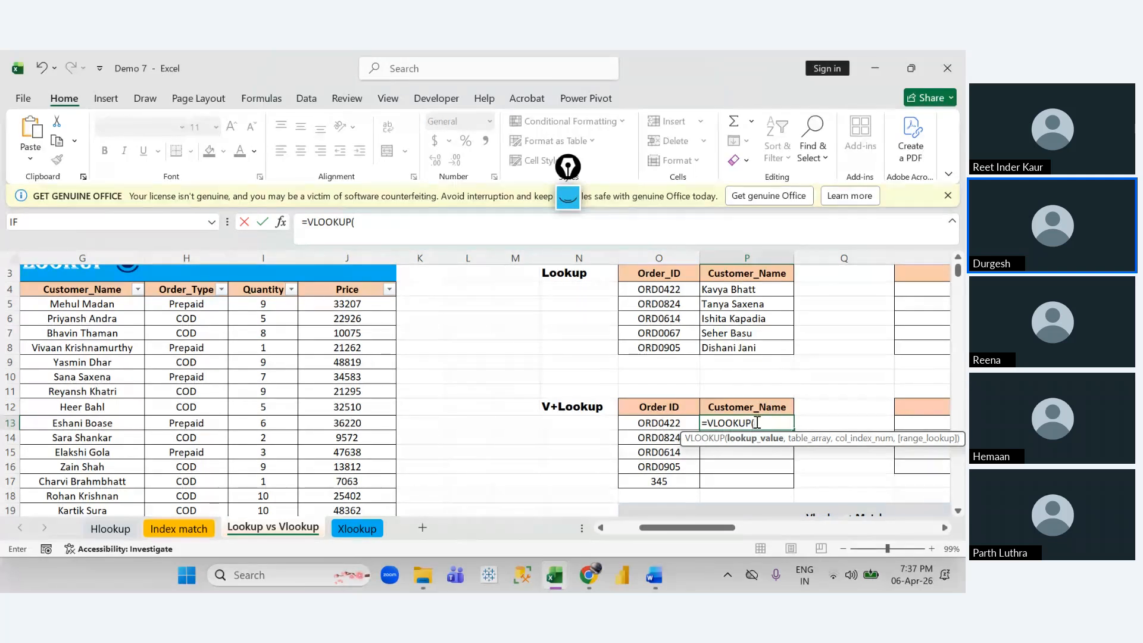
left_click(660, 424)
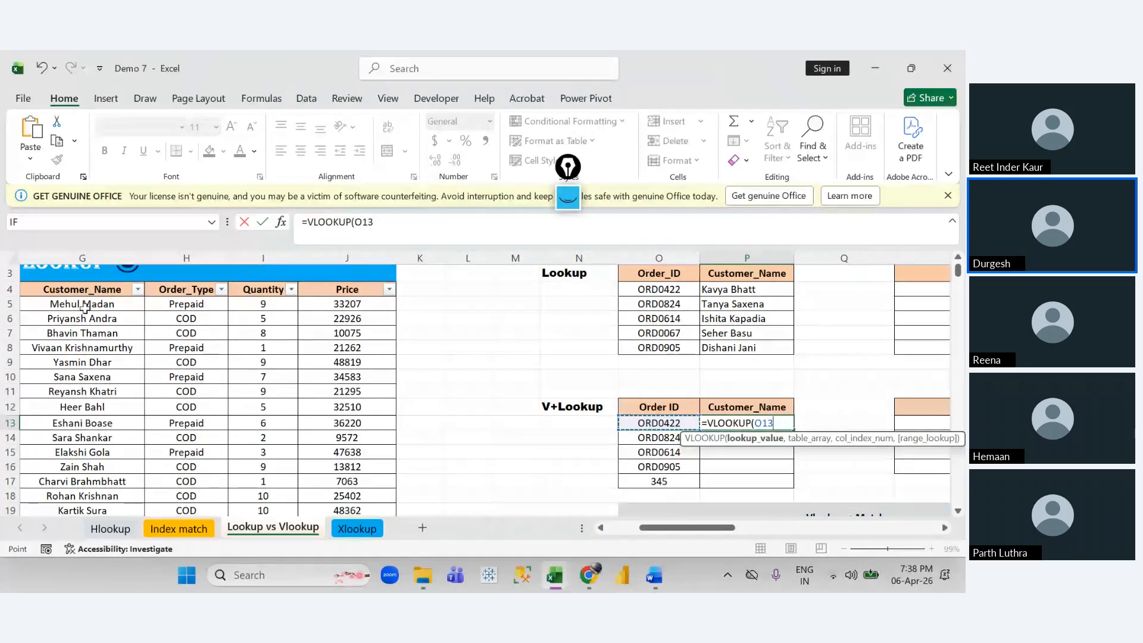
scroll(275, 342, "left", 4)
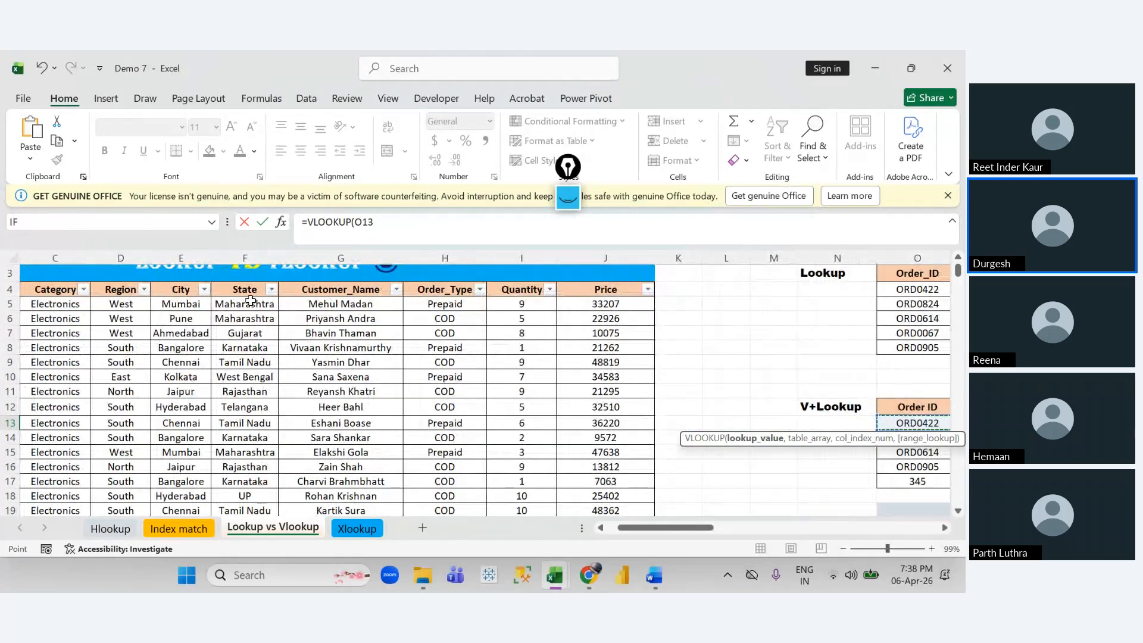
left_click_drag(341, 292, 625, 400)
scroll(121, 304, "left", 3)
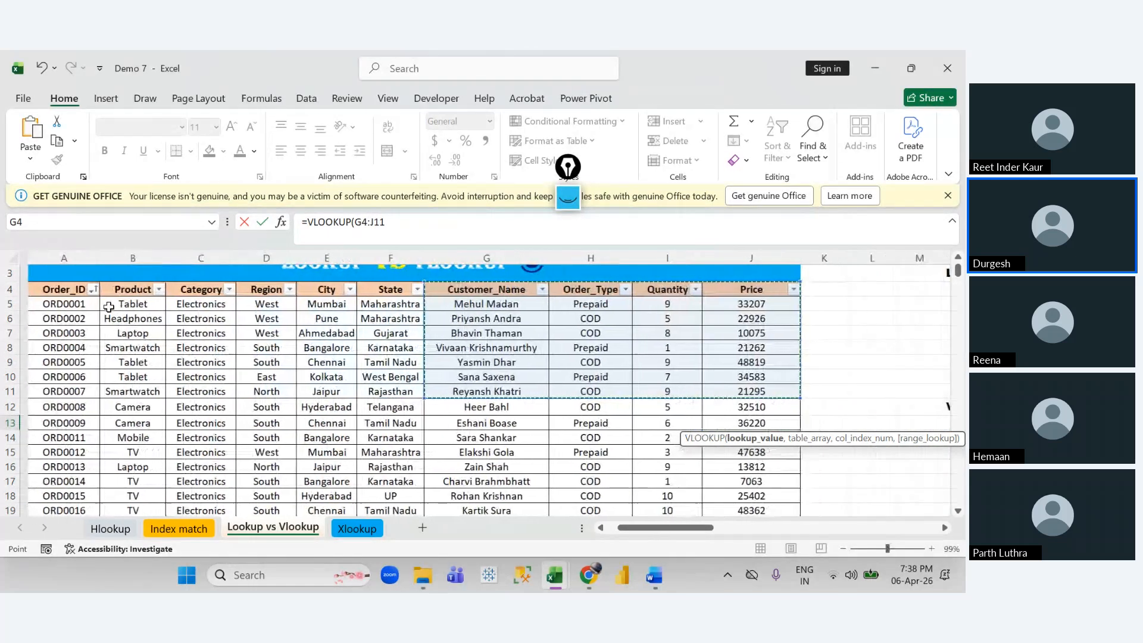
left_click(61, 291)
left_click_drag(119, 320, 524, 350)
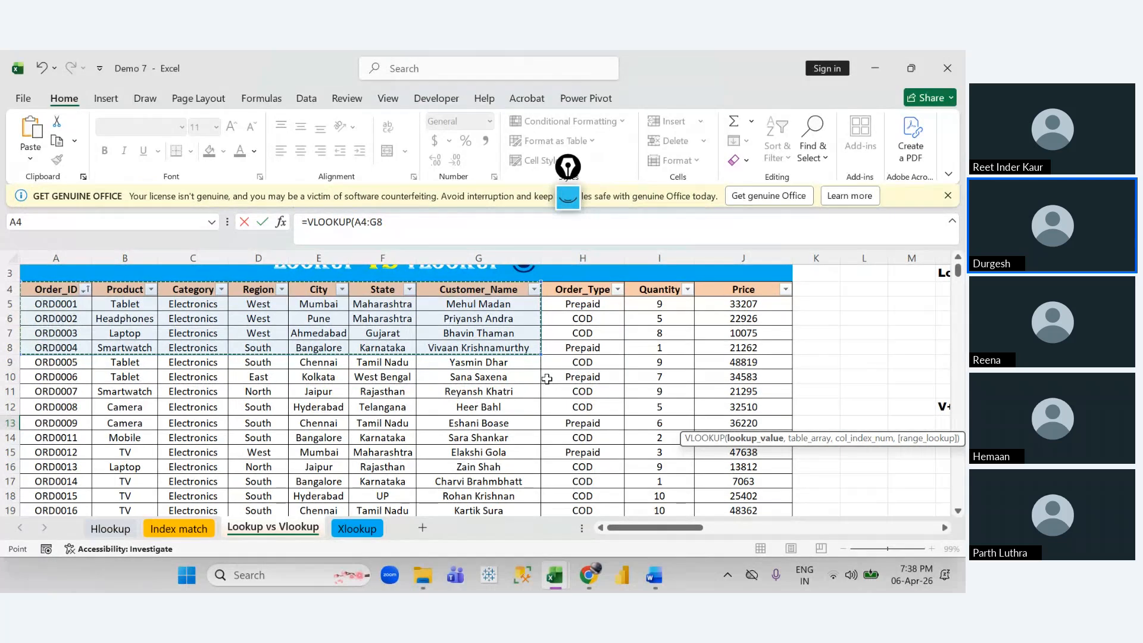
left_click(128, 290)
left_click_drag(138, 307, 478, 438)
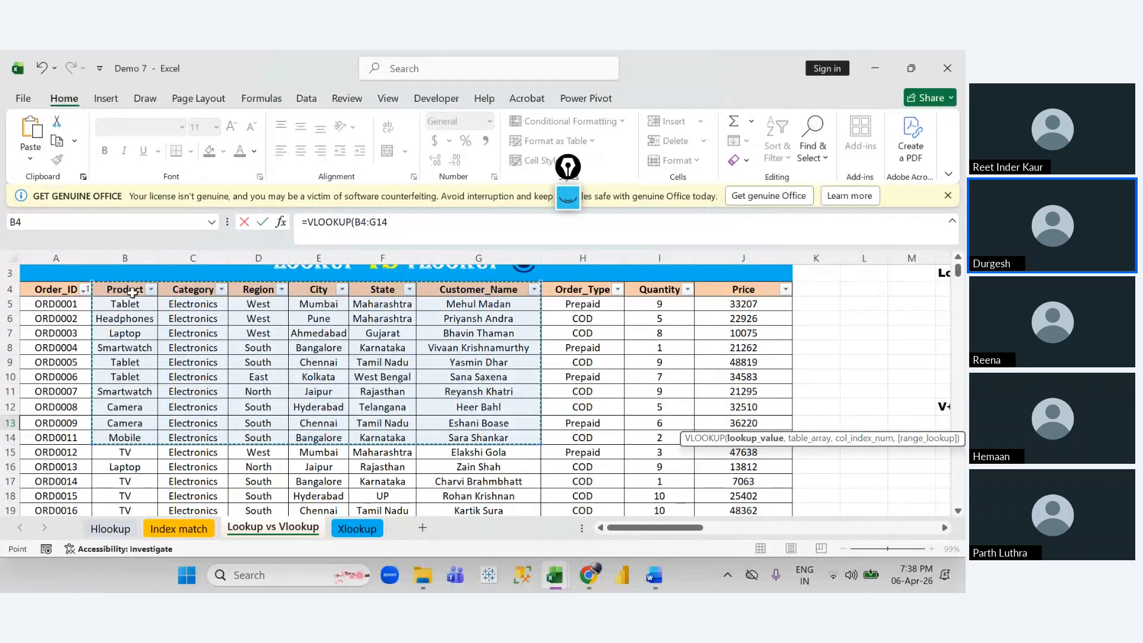
left_click_drag(70, 290, 192, 451)
left_click(252, 294)
left_click_drag(253, 294, 582, 467)
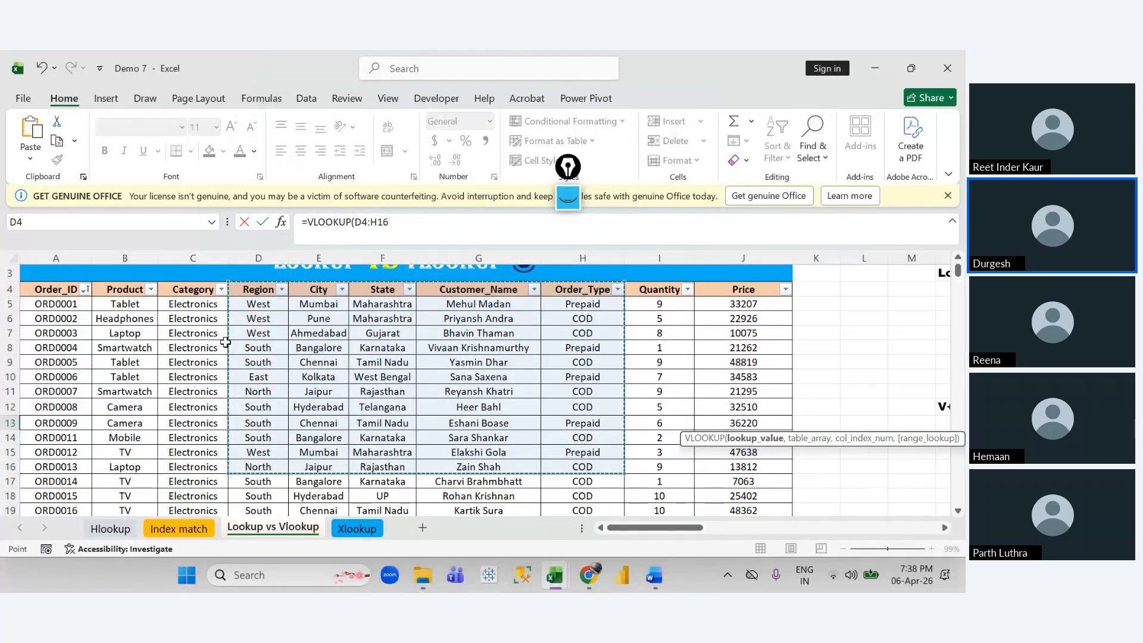
scroll(668, 311, "right", 6)
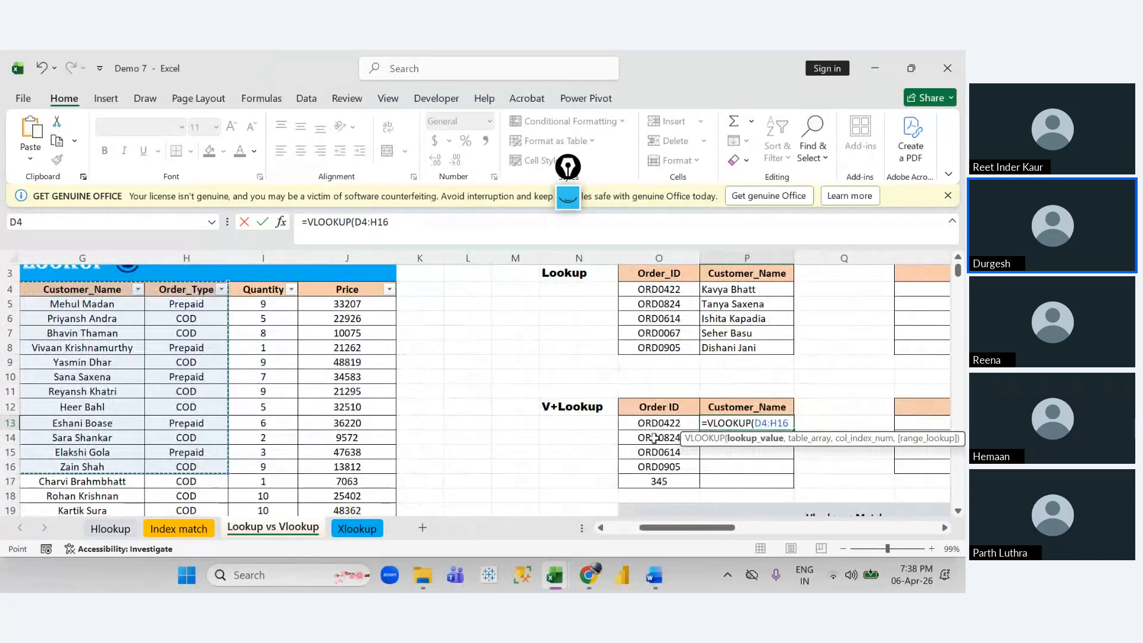
key("BackSpace")
key("BackSpace")
key("BackSpace")
key("BackSpace")
key("BackSpace")
key("BackSpace")
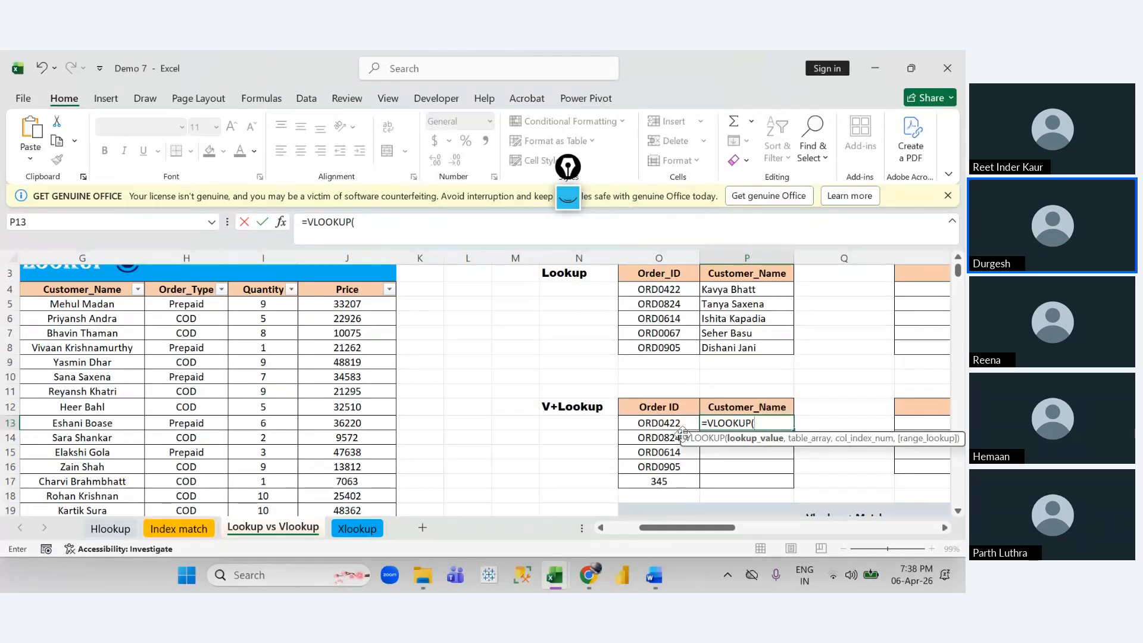
Step: Set O13 as the VLOOKUP's lookup value and select A4:G10 of the source table as its table array
left_click(665, 423)
type(",")
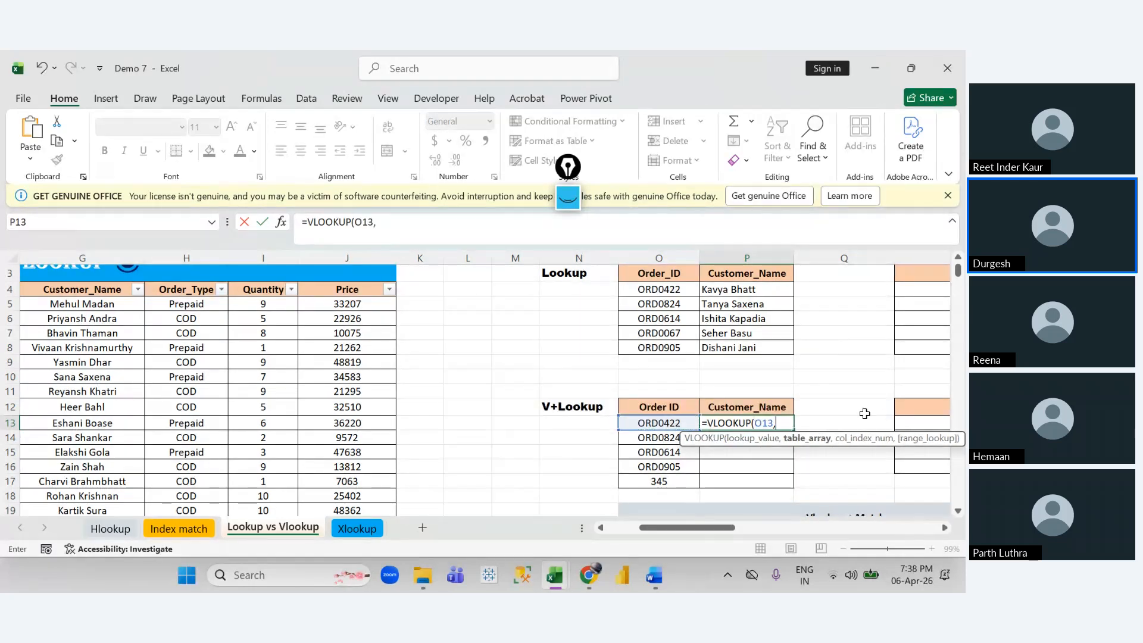
left_click(358, 290)
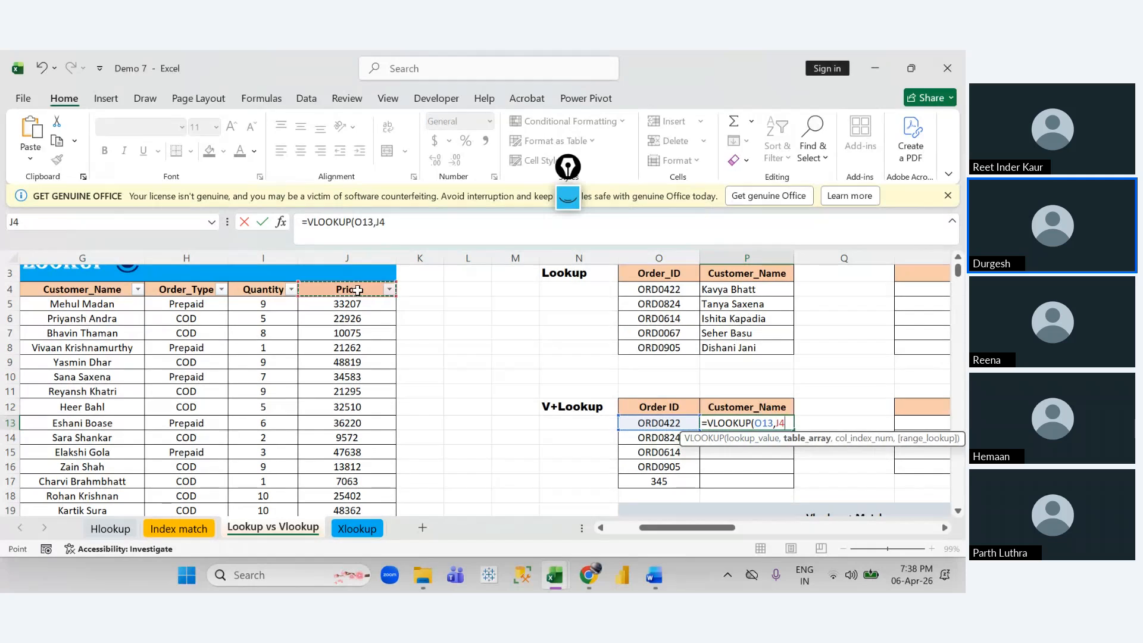
key("ctrl+Left")
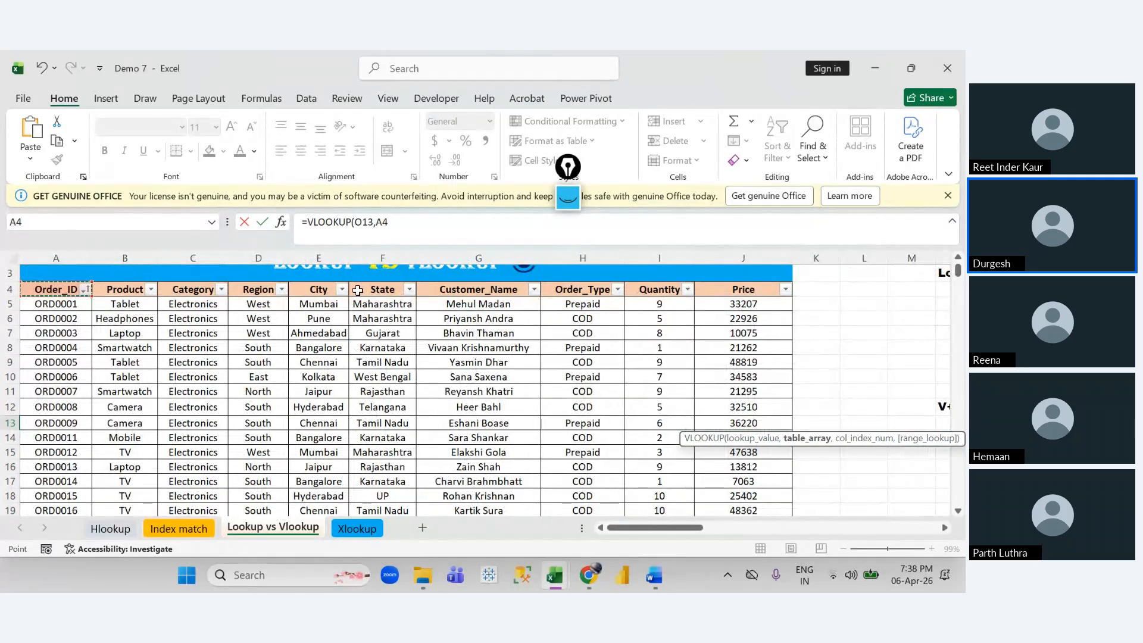
key("shift+Right")
key("shift+Right")
key("shift+Right")
key("shift+Right")
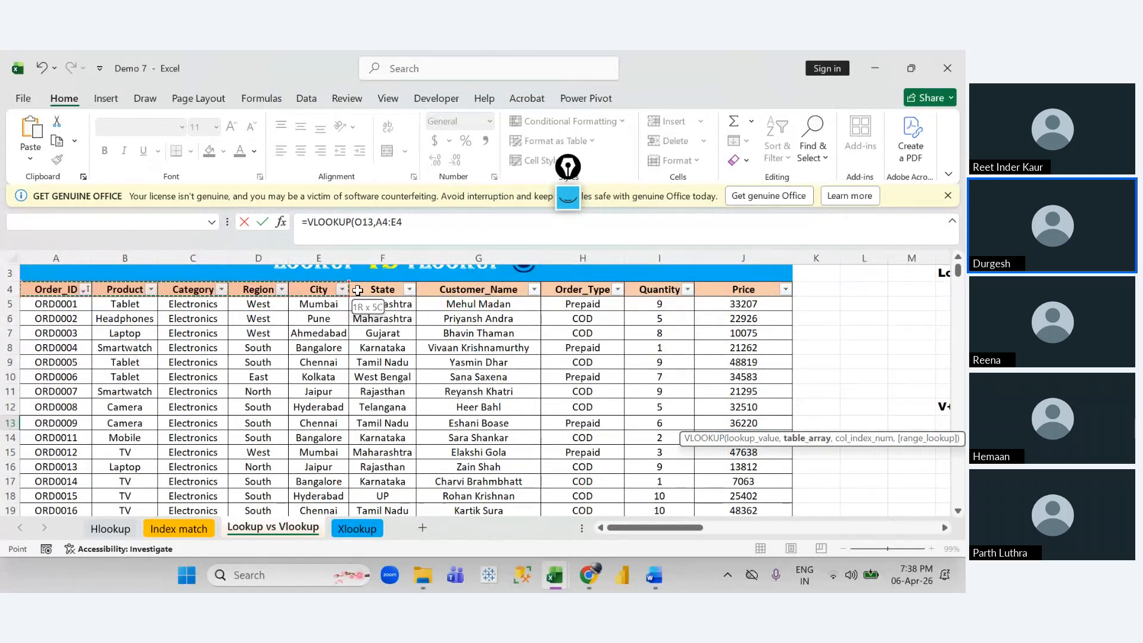
key("shift+Down")
key("shift+Down")
key("shift+Down")
key("shift+Down")
key("shift+Down")
key("shift+Down")
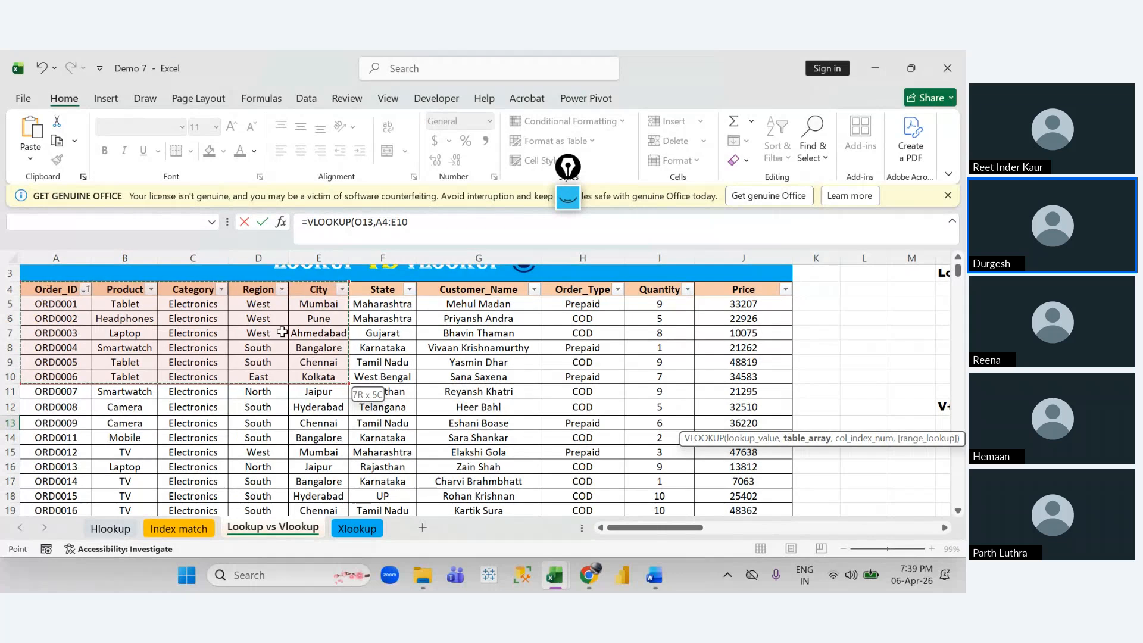
key("shift+Right")
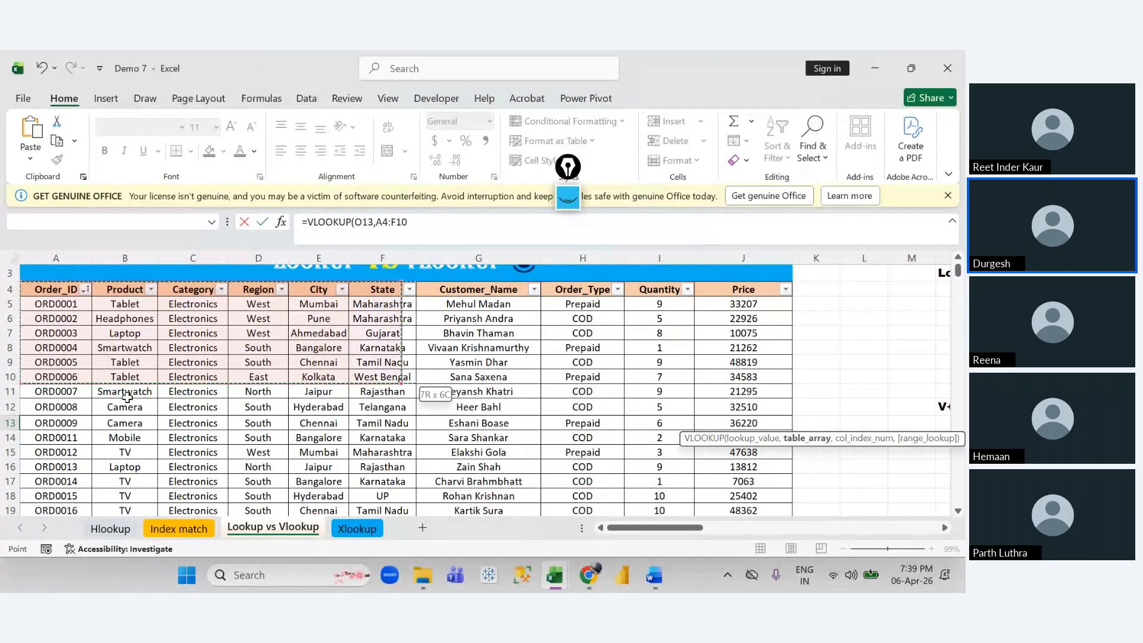
key("shift+Right")
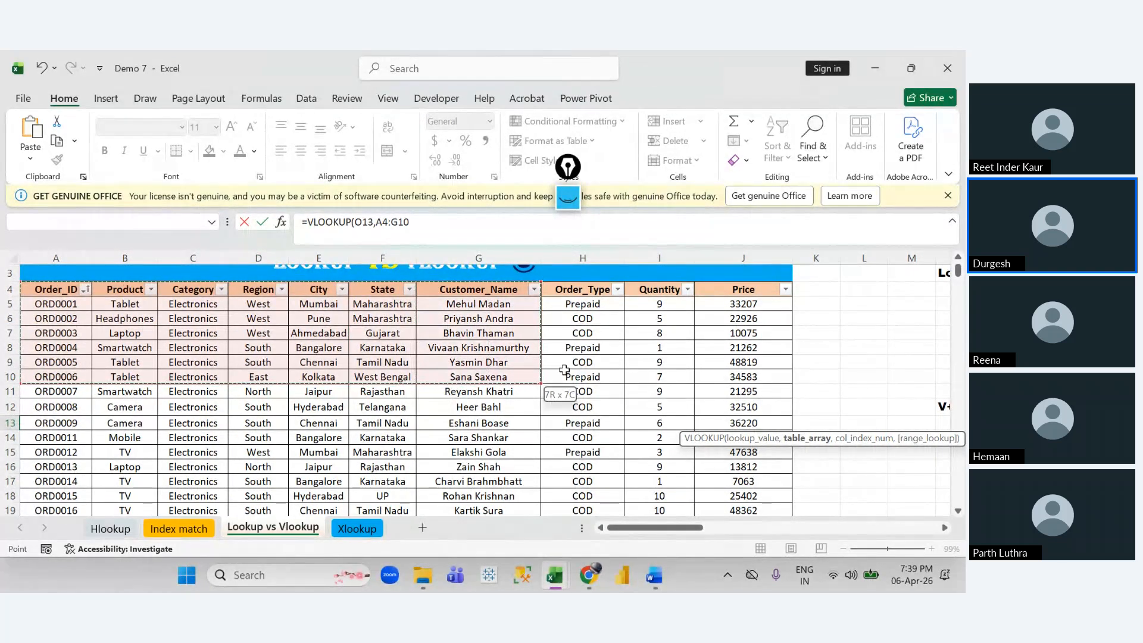
Step: Extend the table array to the whole source table and lock it as the absolute range $A$4:$J$988
key("shift+Up")
key("shift+Up")
key("shift+Up")
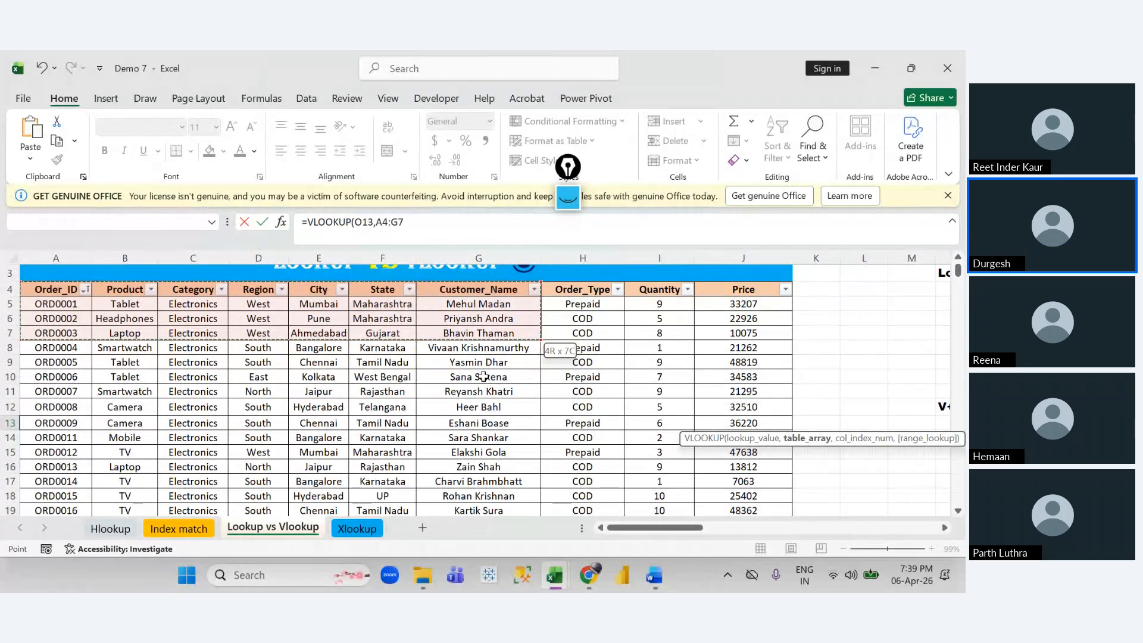
key("shift+Right")
key("shift+Right")
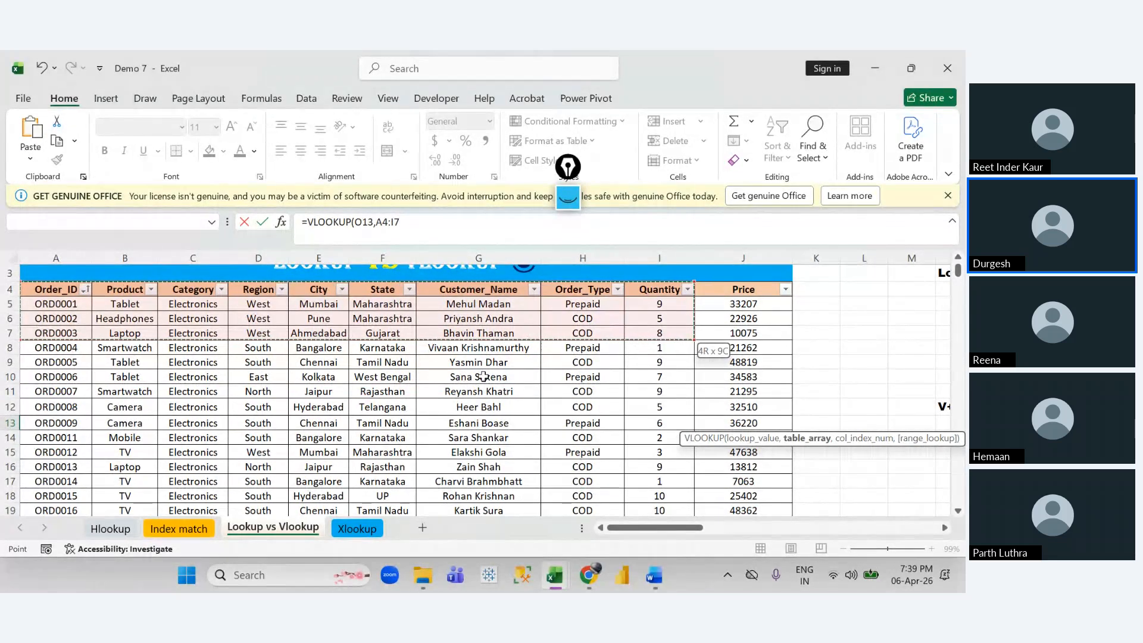
key("shift+Right")
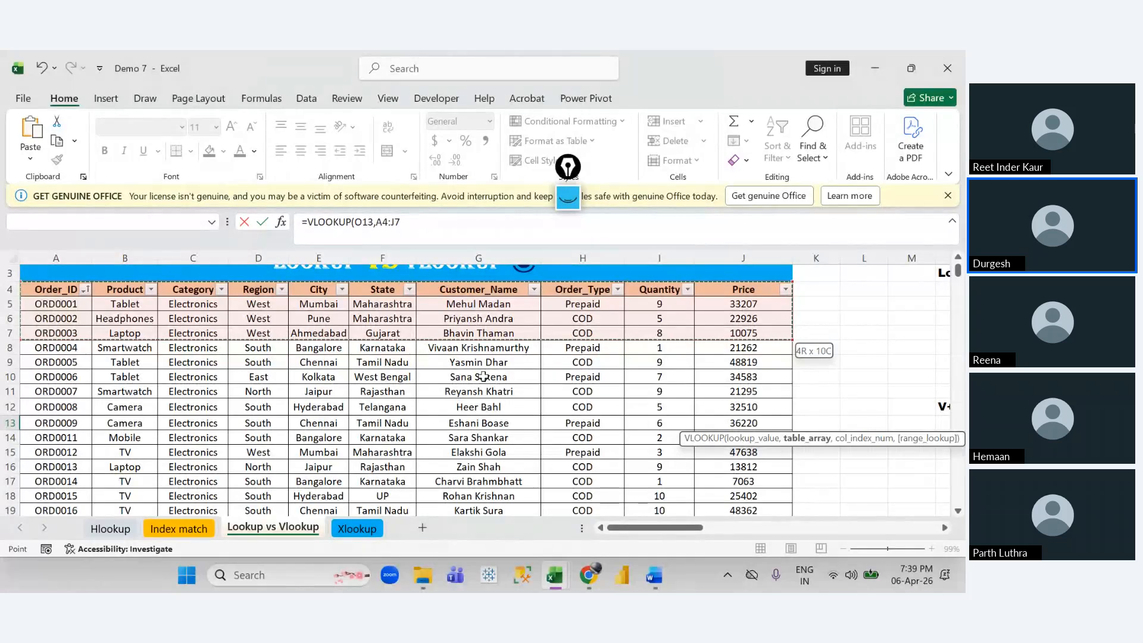
key("ctrl+shift+Down")
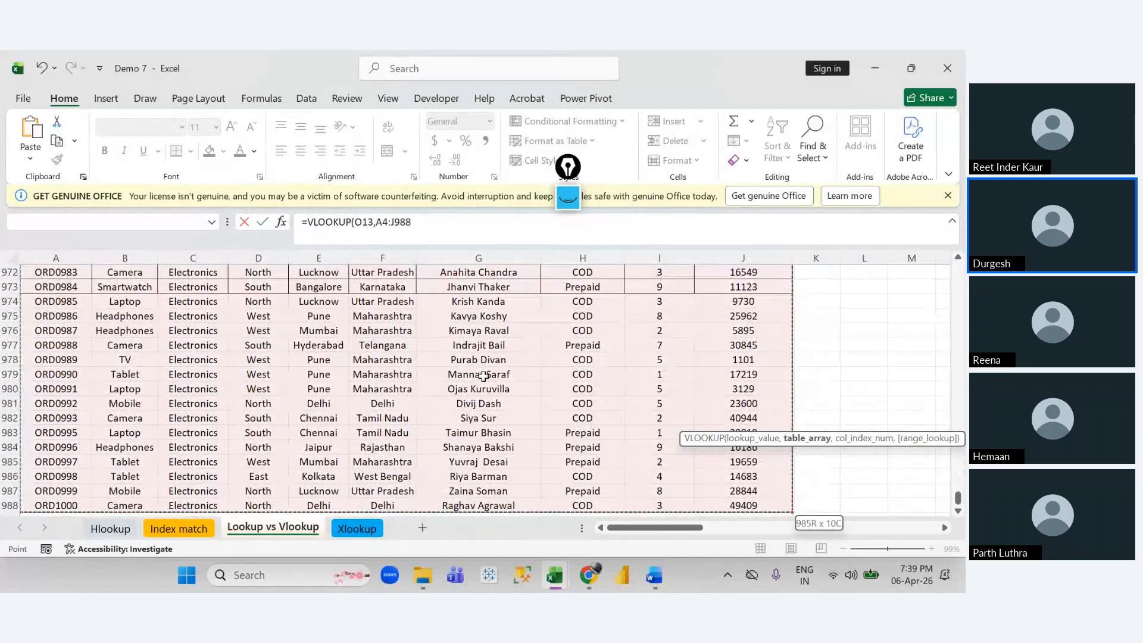
key("F4")
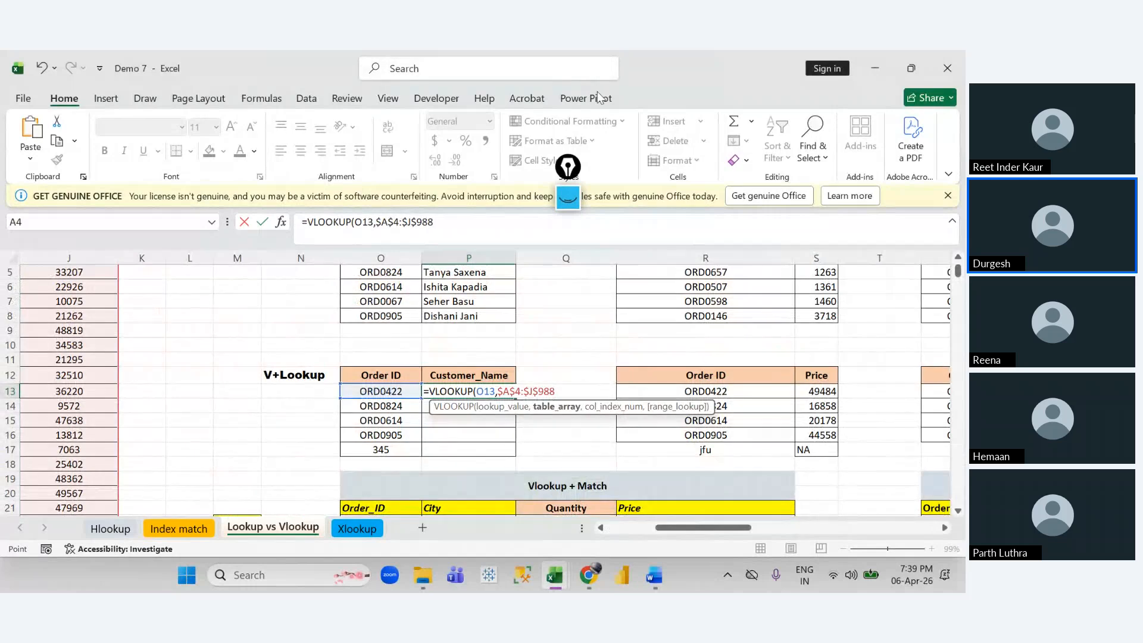
Step: Set the VLOOKUP's column index number in P13 to 7, the Customer_Name column of the source table
left_click(439, 221)
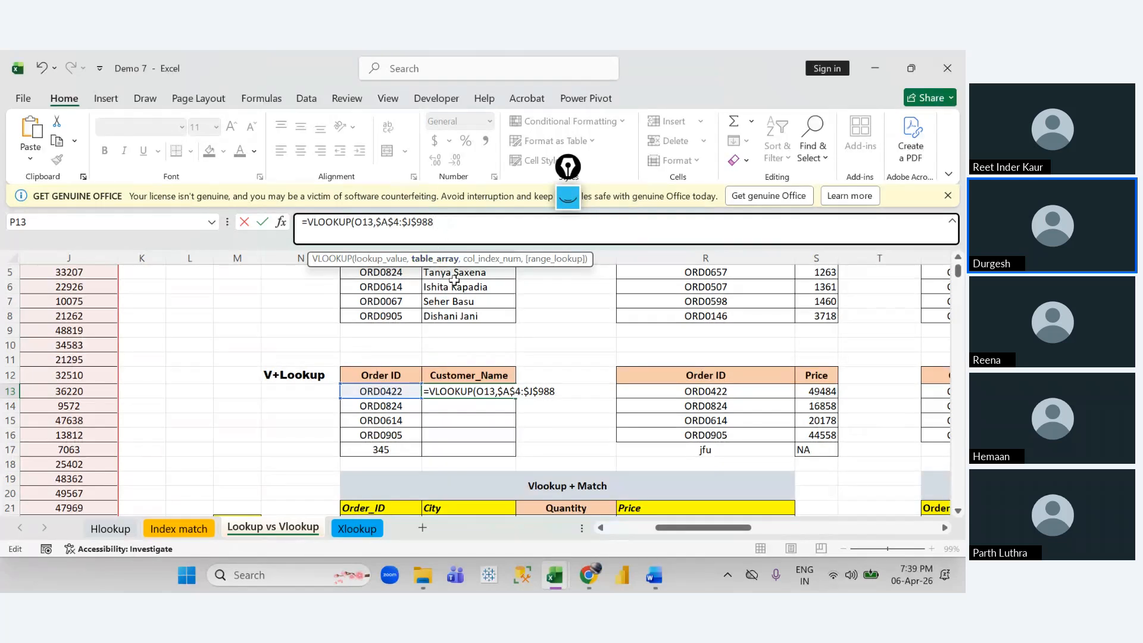
type(",")
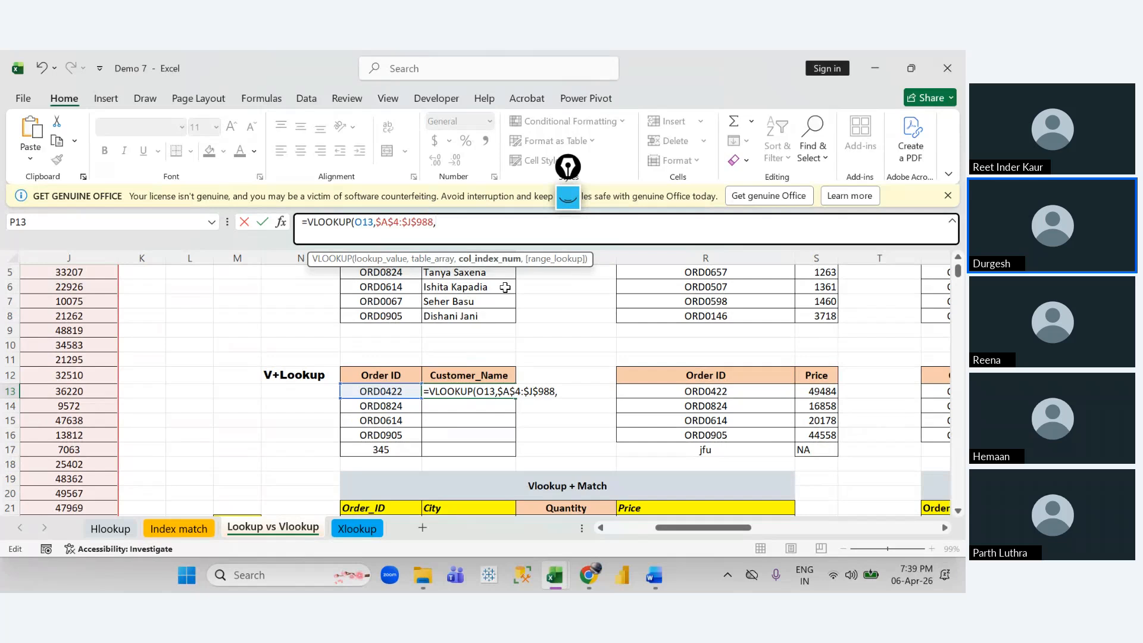
scroll(509, 335, "up", 2)
scroll(509, 335, "left", 3)
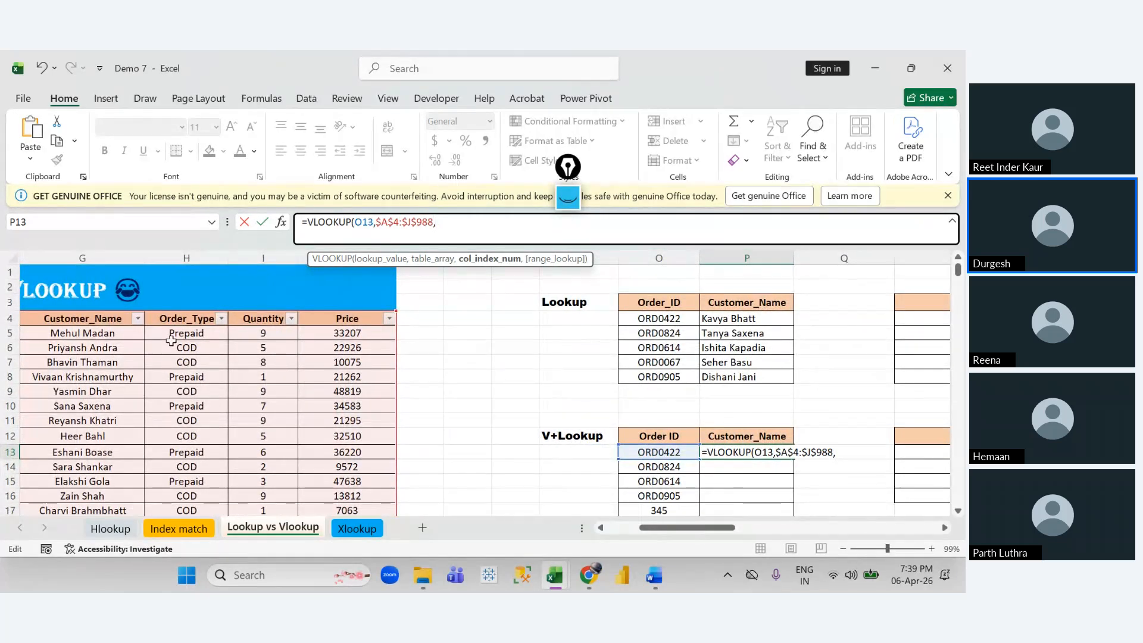
scroll(231, 364, "left", 3)
scroll(231, 364, "left", 2)
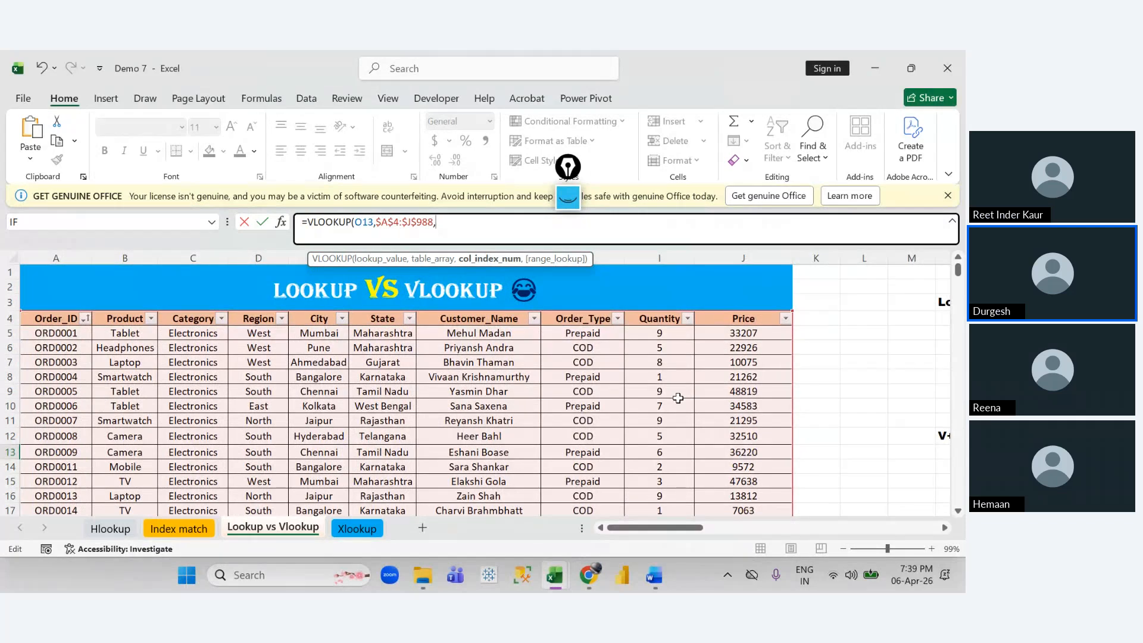
type("7")
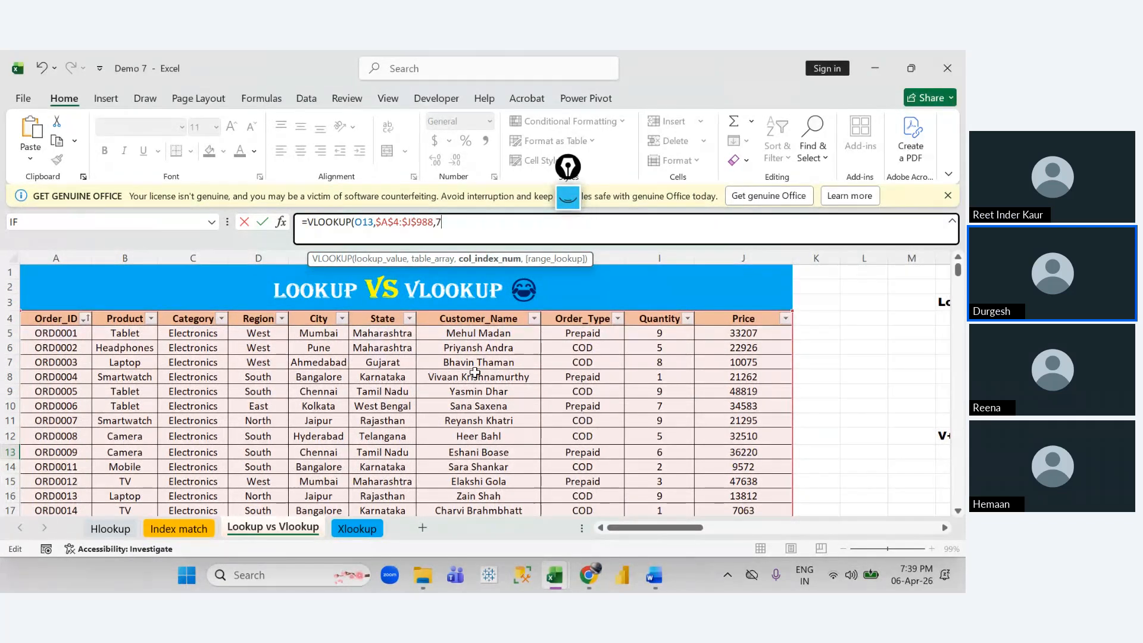
Step: Set the VLOOKUP's range lookup to 0 for an exact match and close the formula's parenthesis
type(",")
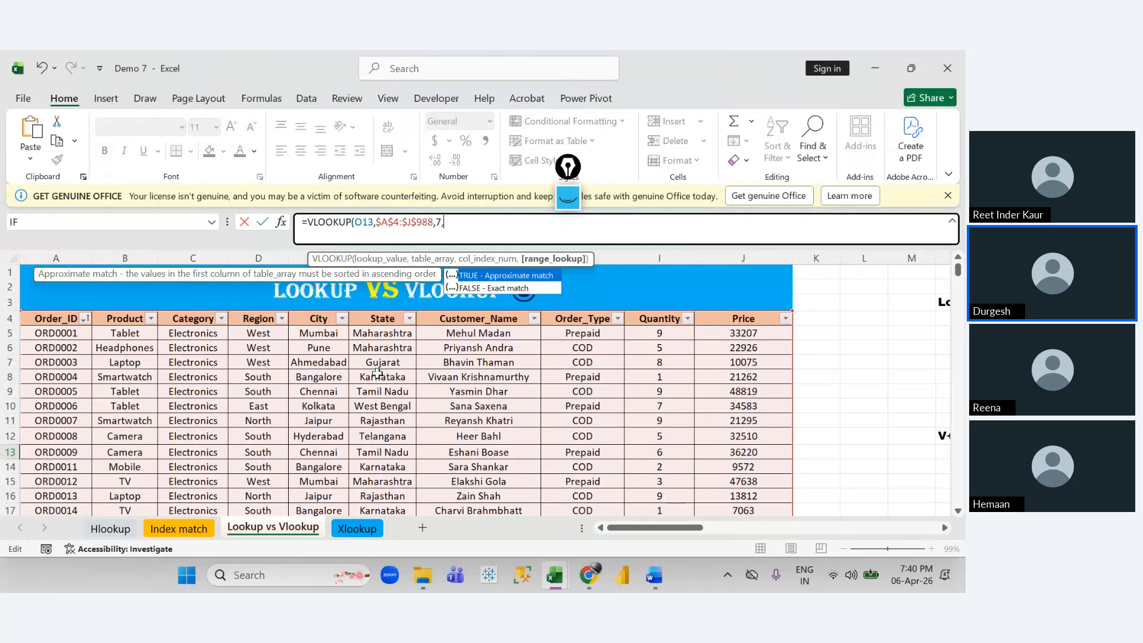
key("Down")
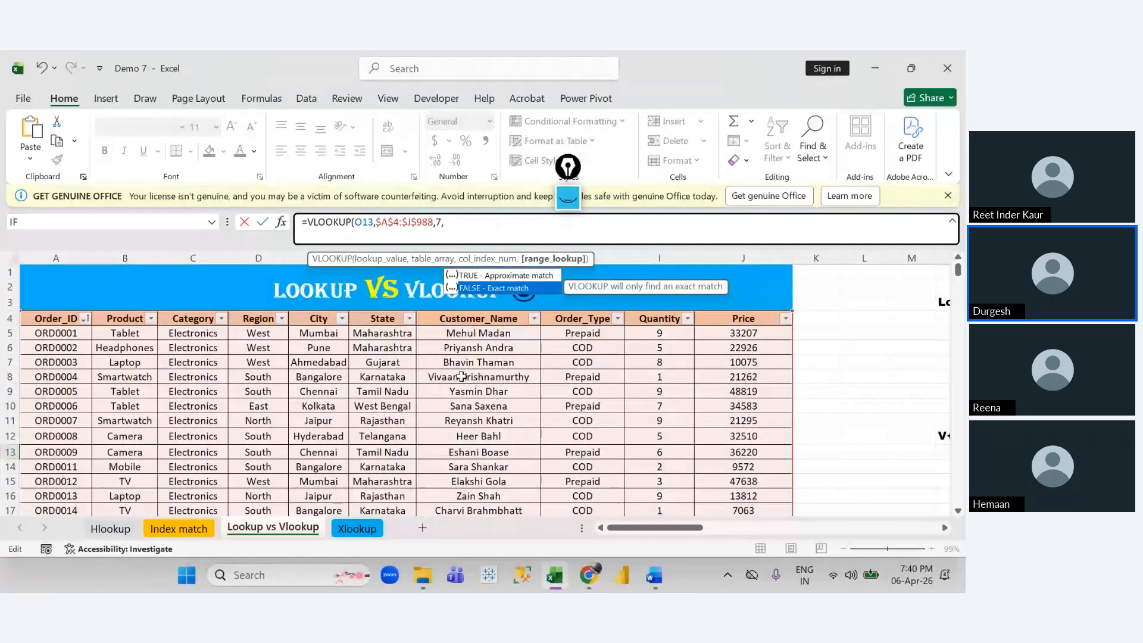
type("FAL")
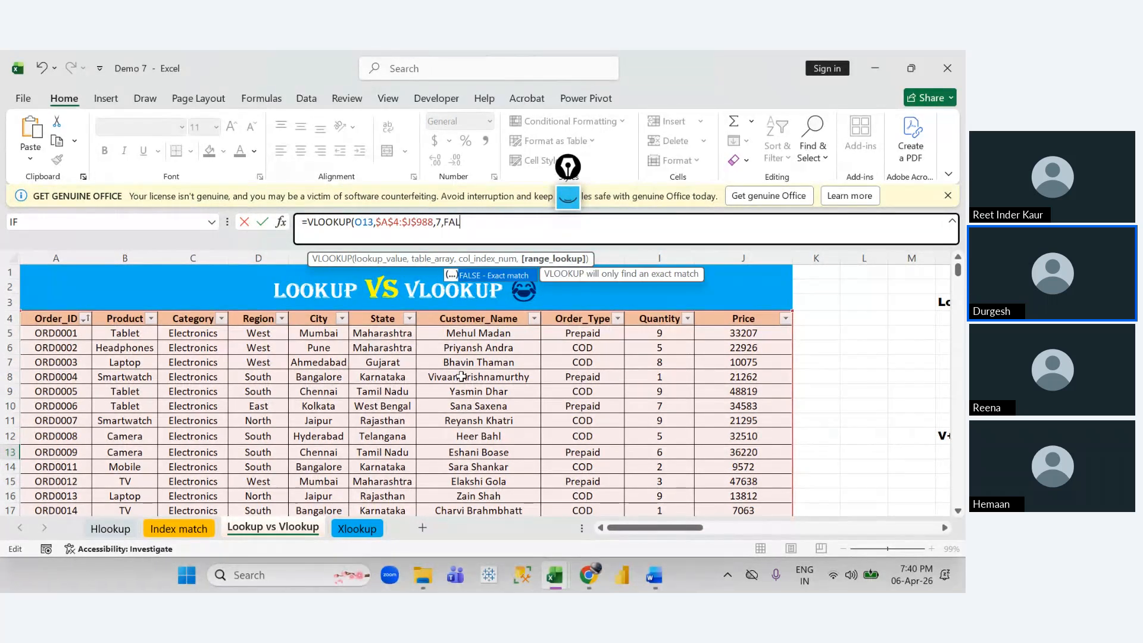
key("BackSpace")
key("BackSpace")
key("BackSpace")
type("0")
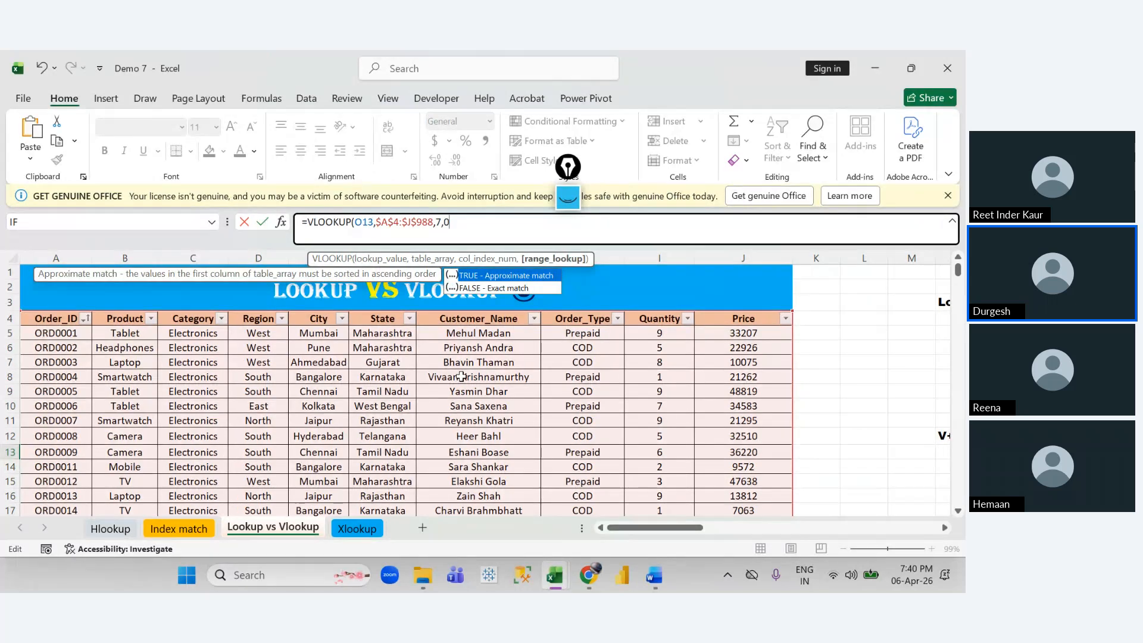
type(")")
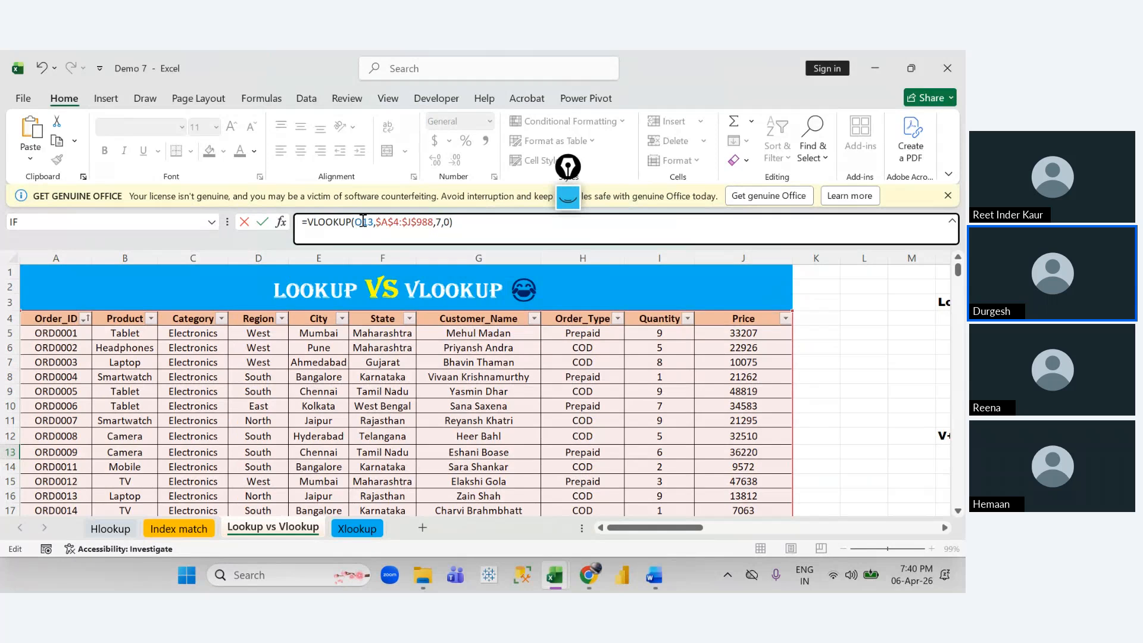
Step: Highlight the table array and column index arguments for review, and commit the VLOOKUP formula in P13
left_click_drag(356, 221, 435, 222)
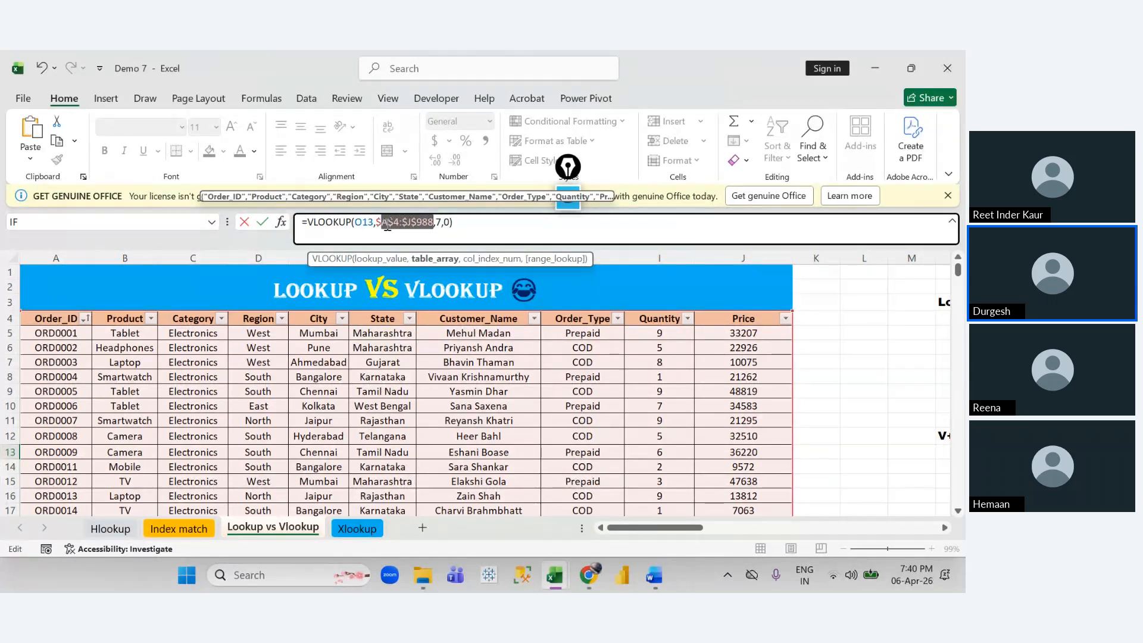
left_click(387, 223)
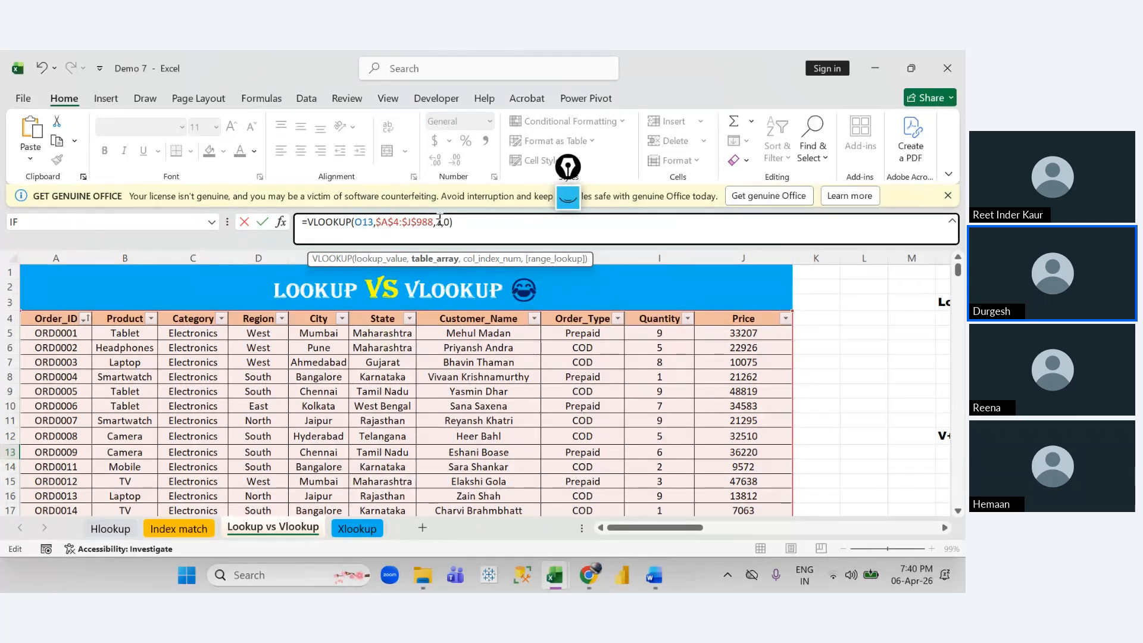
left_click_drag(439, 221, 447, 226)
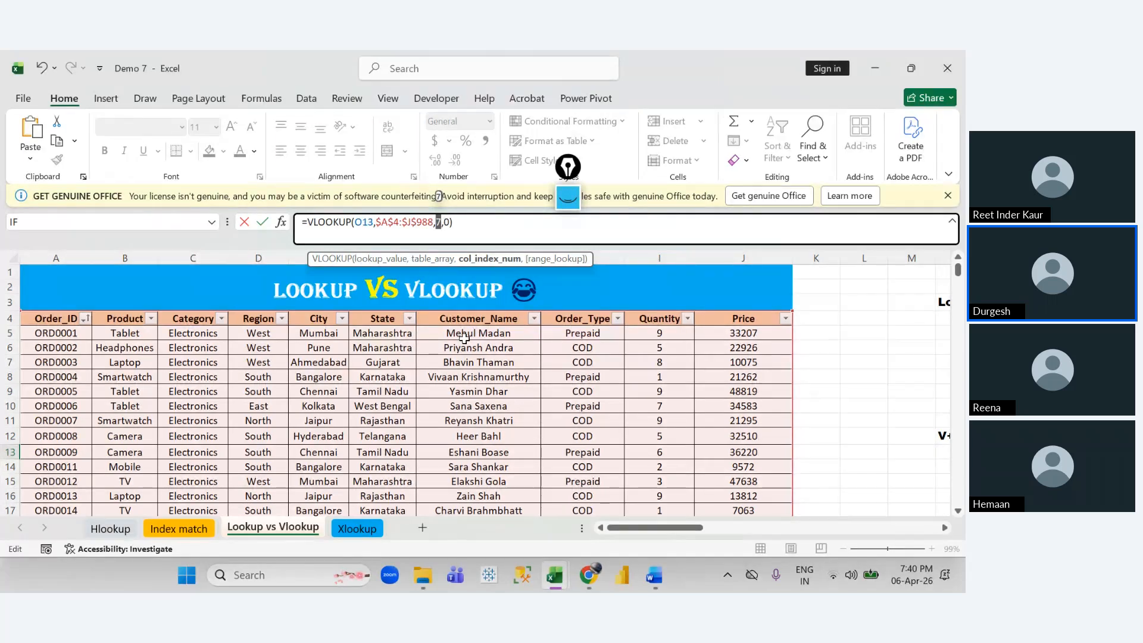
key("Return")
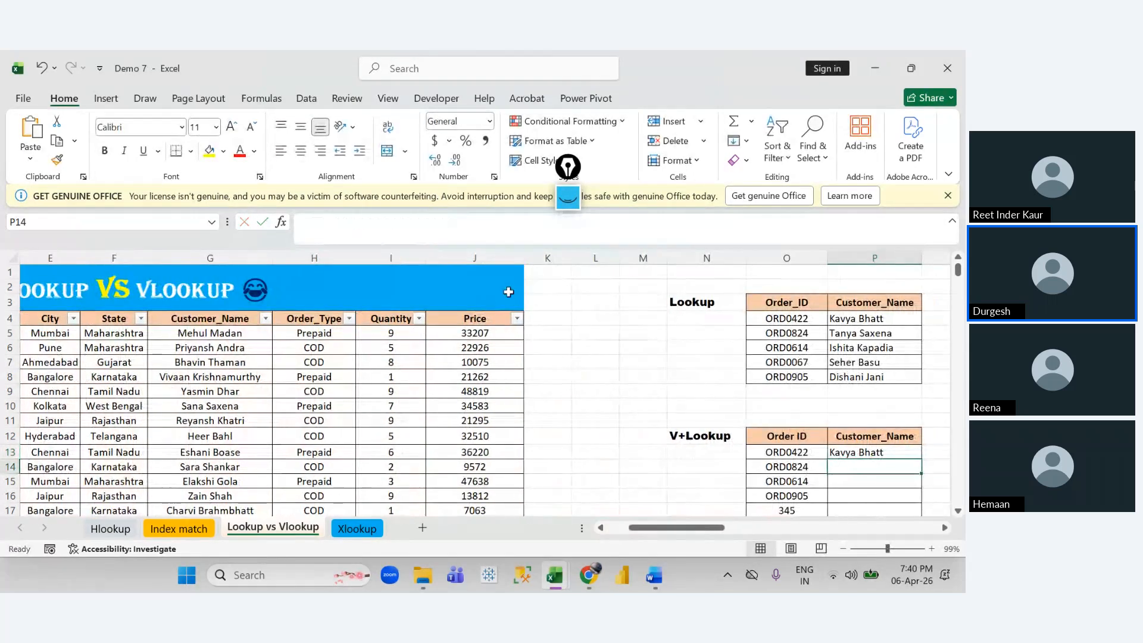
Step: Compare the order IDs of the Lookup and V+Lookup tables, and fill the VLOOKUP formula from P13 down to P17
left_click_drag(740, 320, 740, 363)
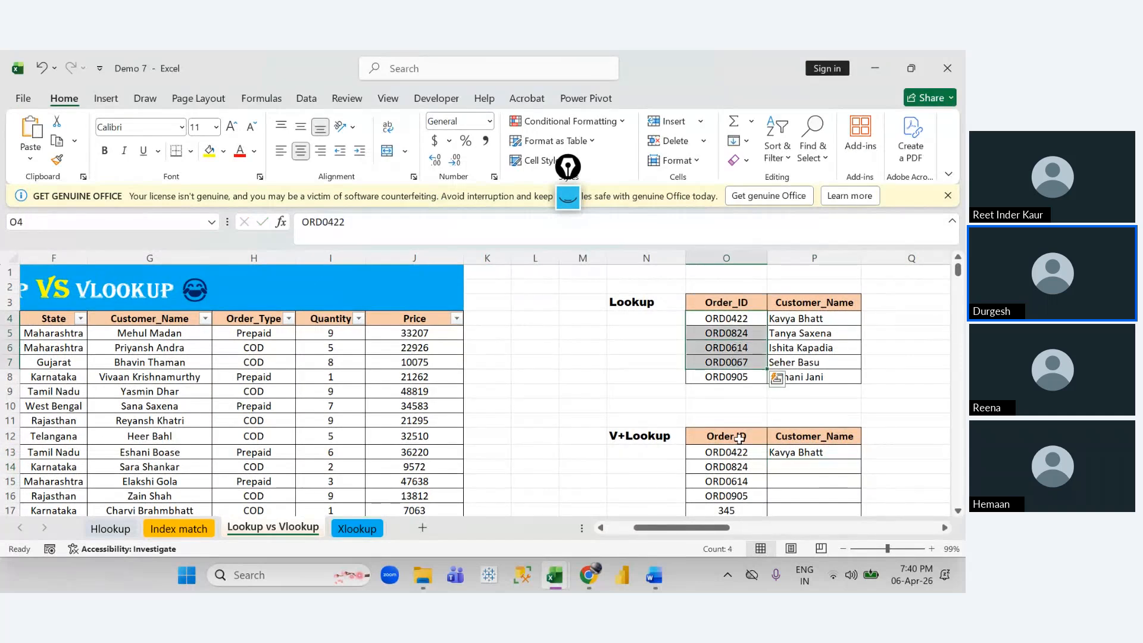
left_click_drag(740, 454, 740, 482)
left_click(800, 455)
left_click_drag(852, 461, 857, 512)
scroll(833, 476, "down", 2)
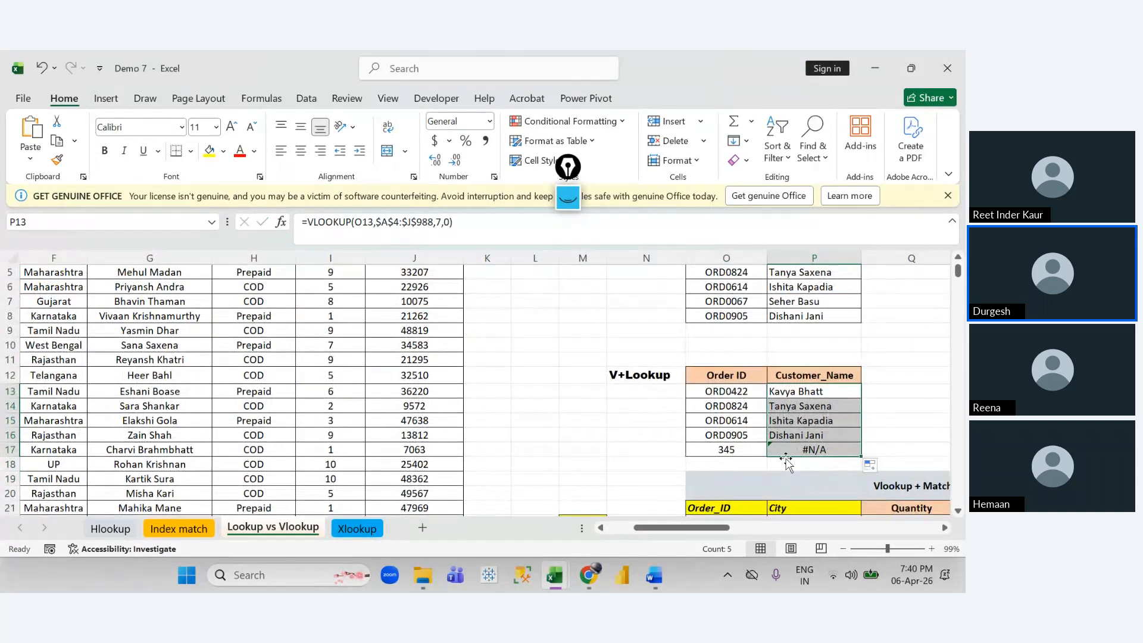
Step: Examine the VLOOKUP result in P17 for order ID 345 against the results in P13:P16
left_click(759, 451)
left_click(786, 452)
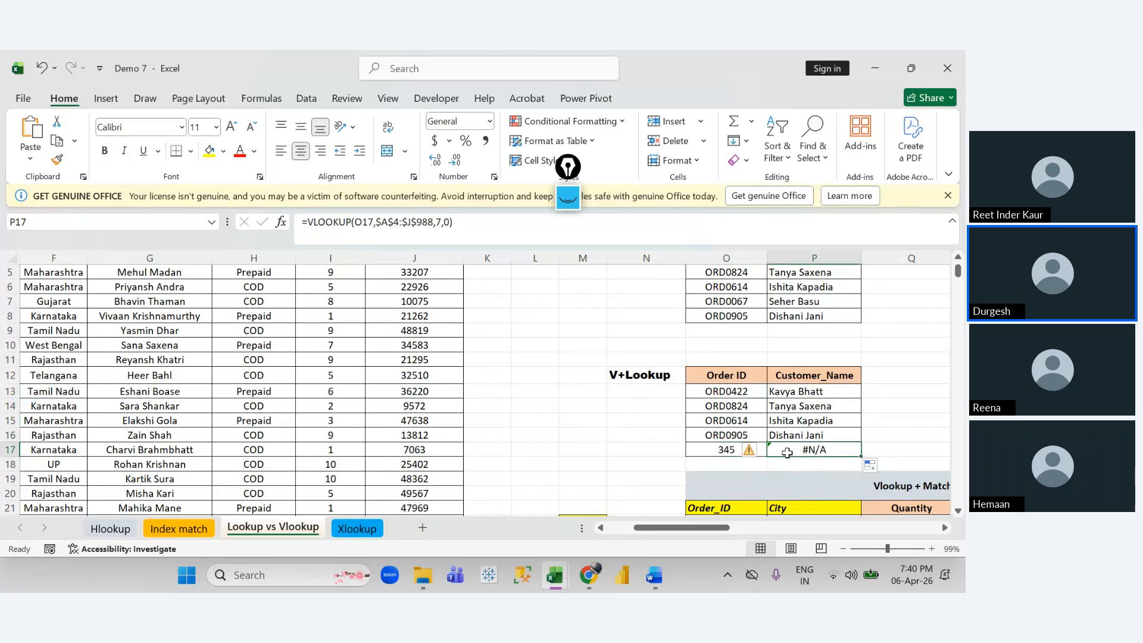
left_click(727, 450)
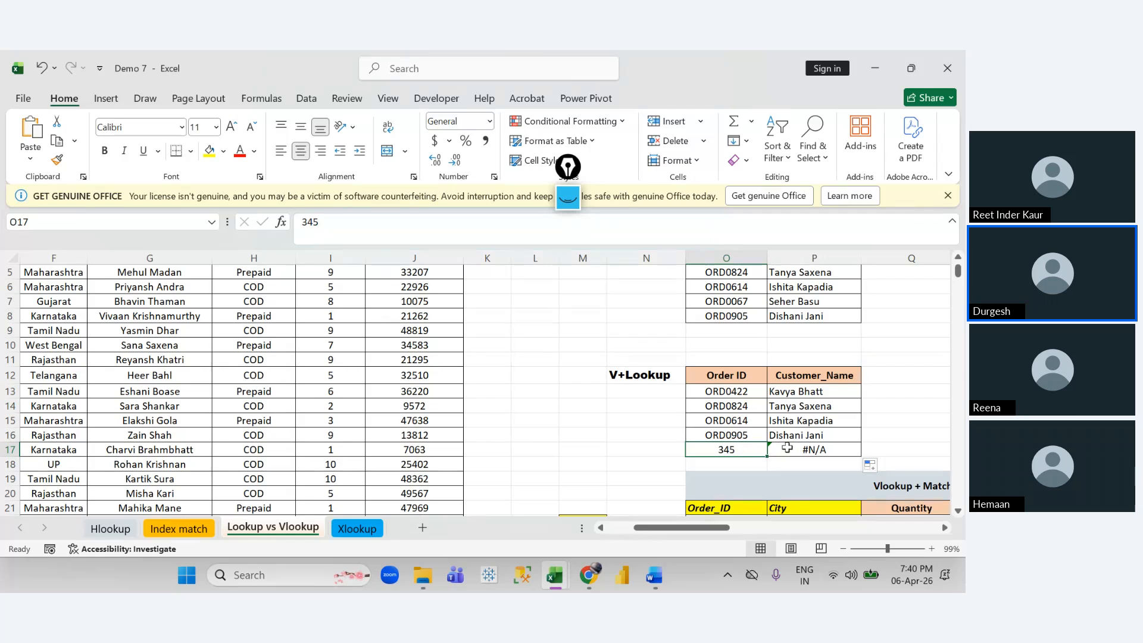
left_click_drag(798, 391, 801, 435)
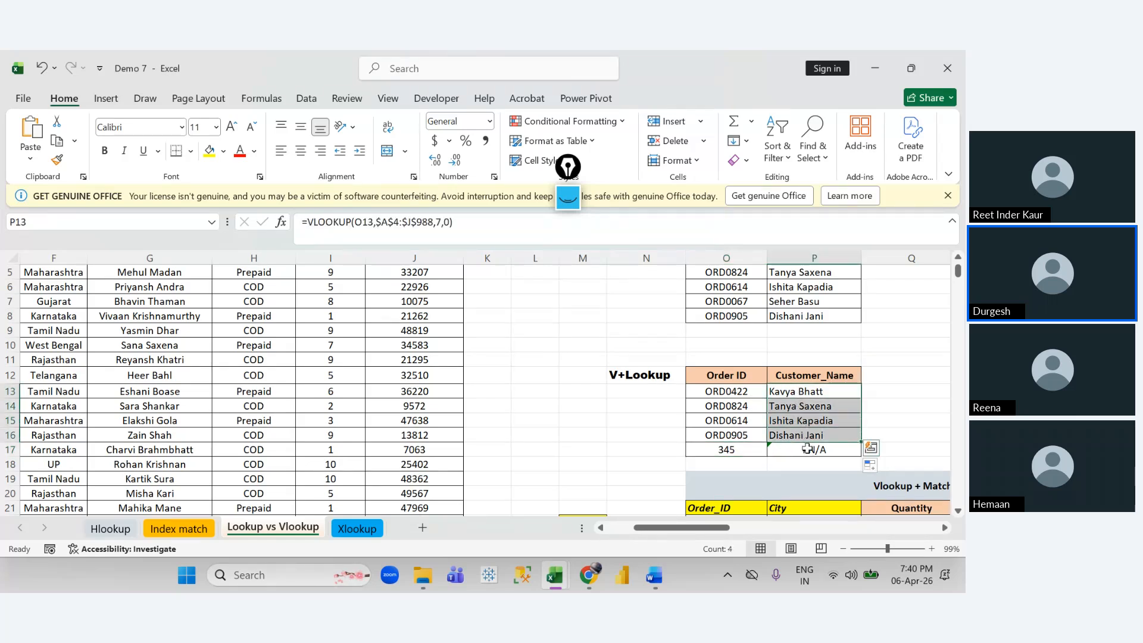
left_click(807, 449)
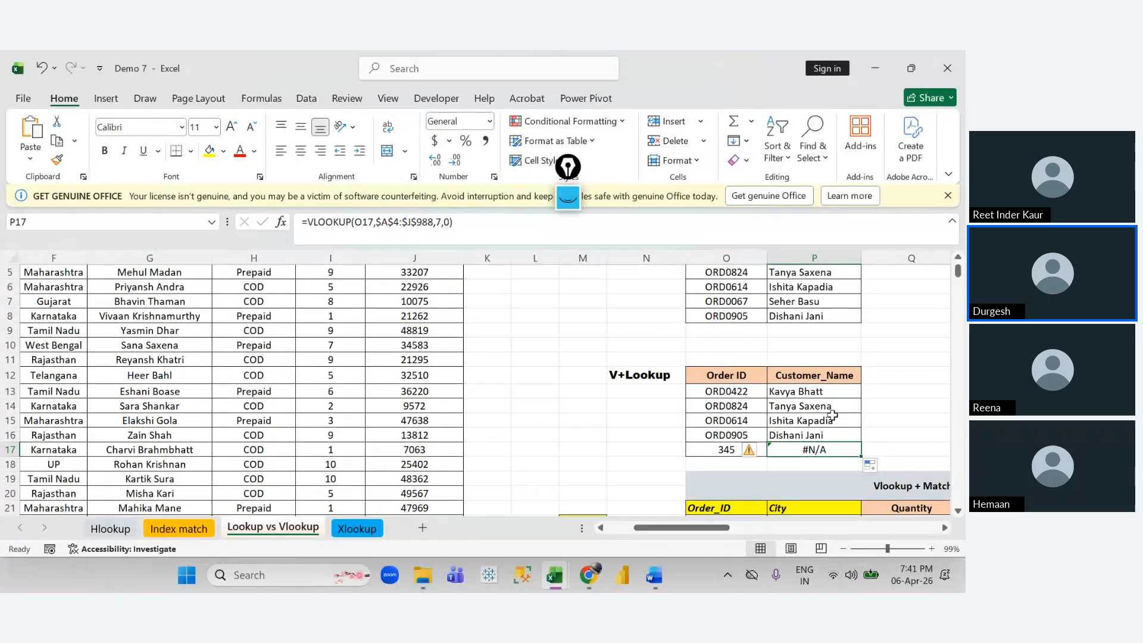
left_click(814, 393)
double_click(814, 393)
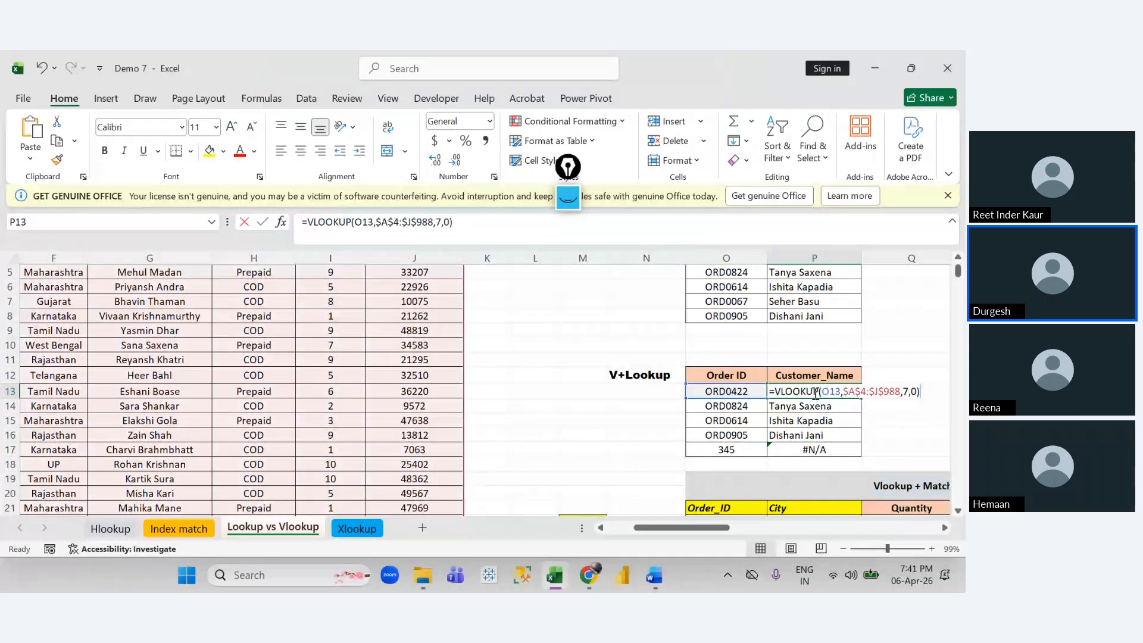
left_click(777, 391)
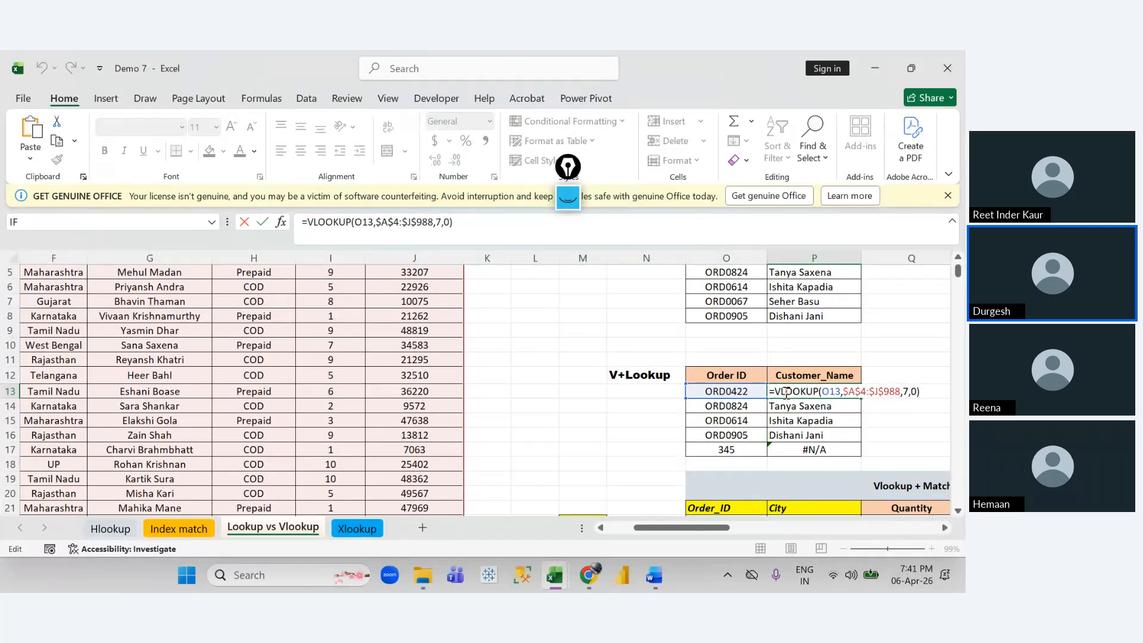
left_click_drag(791, 391, 833, 510)
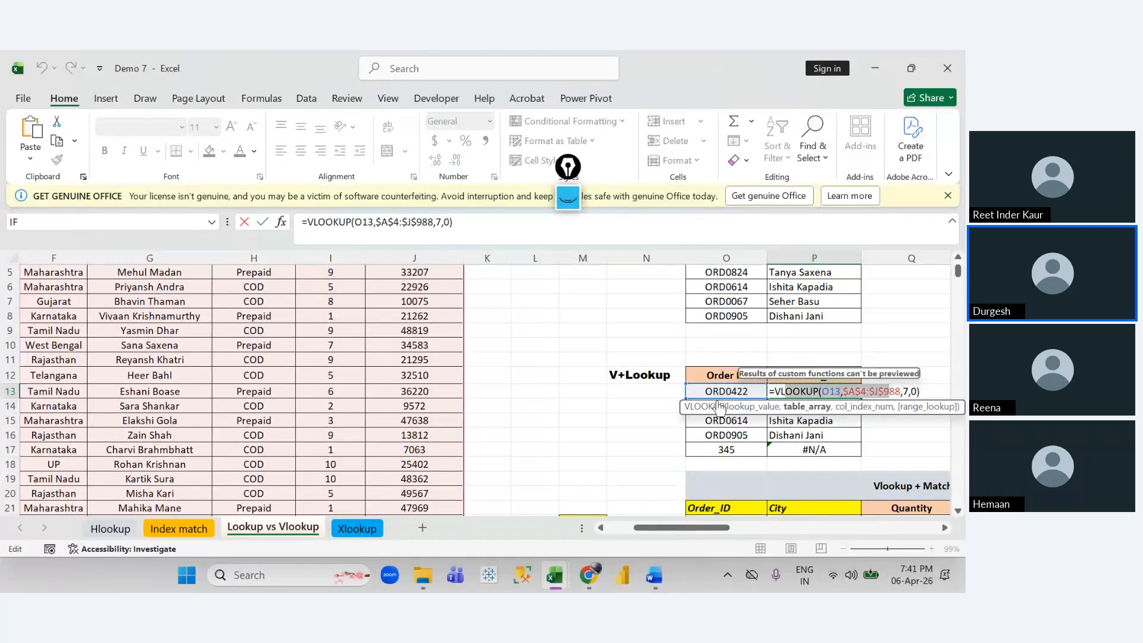
key("Escape")
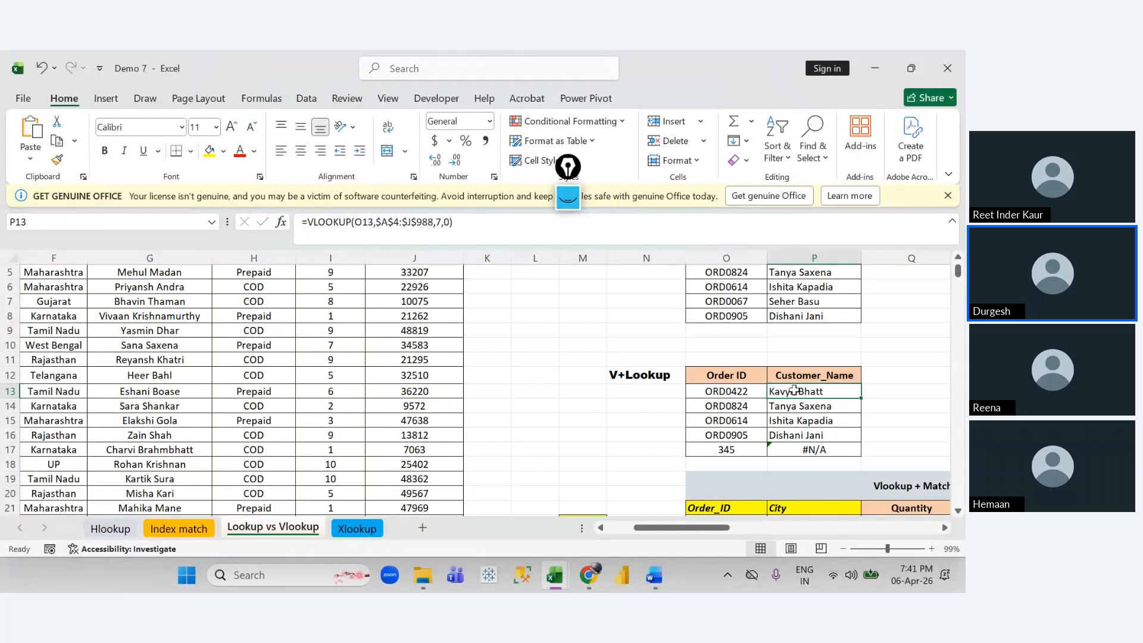
Step: Reopen the formula in P13 for editing and insert IFERROR( in front of the VLOOKUP
double_click(798, 392)
left_click_drag(787, 391, 842, 393)
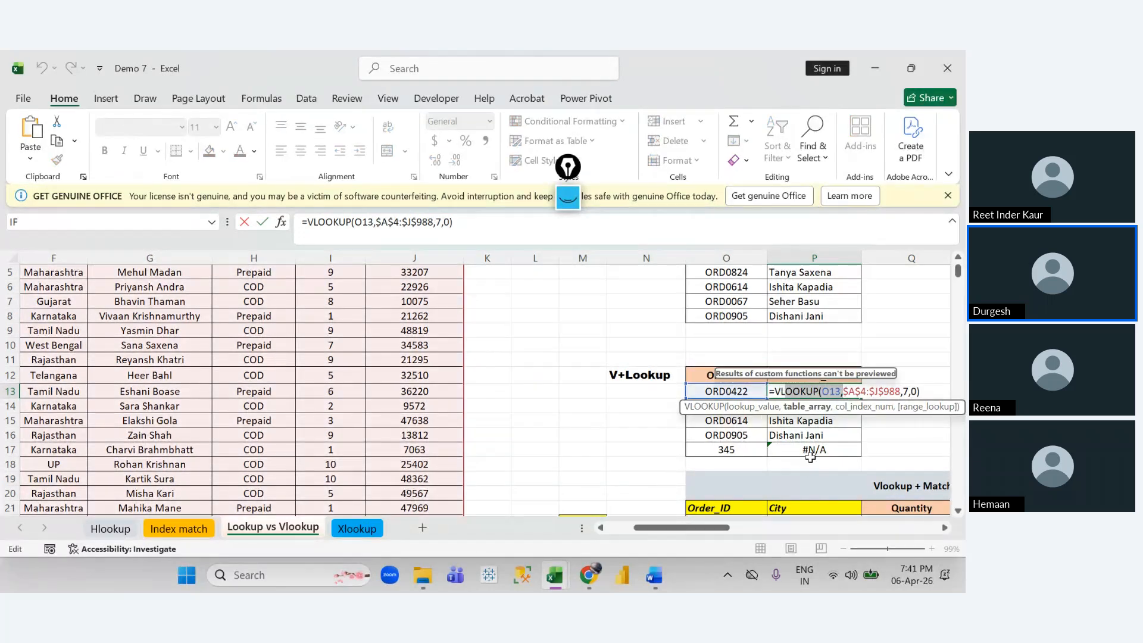
left_click(776, 393)
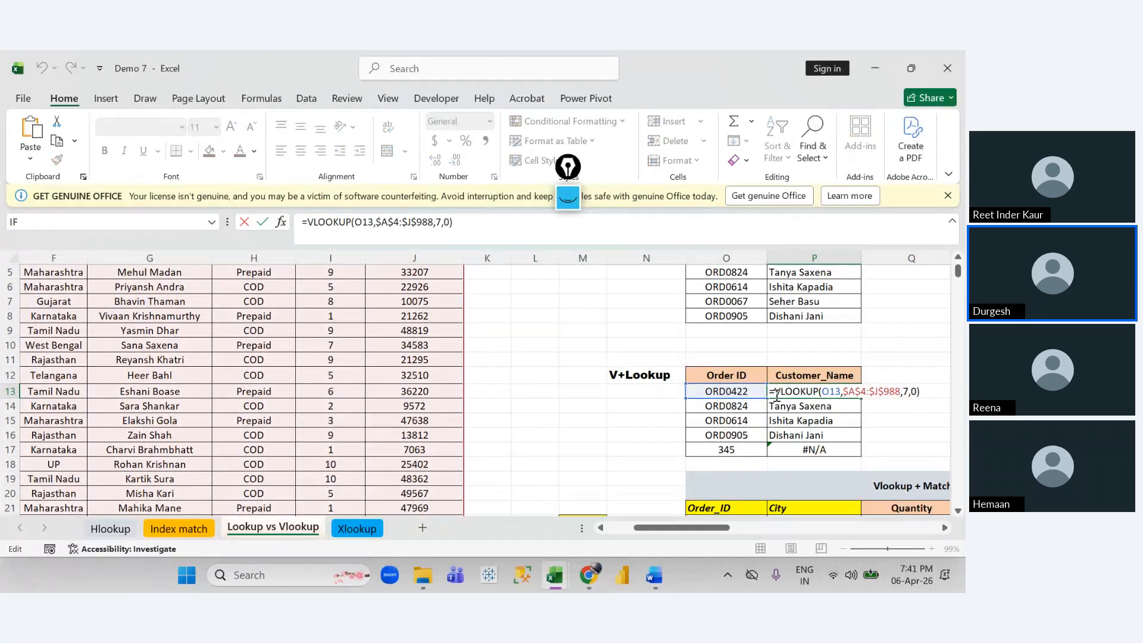
type("ifew")
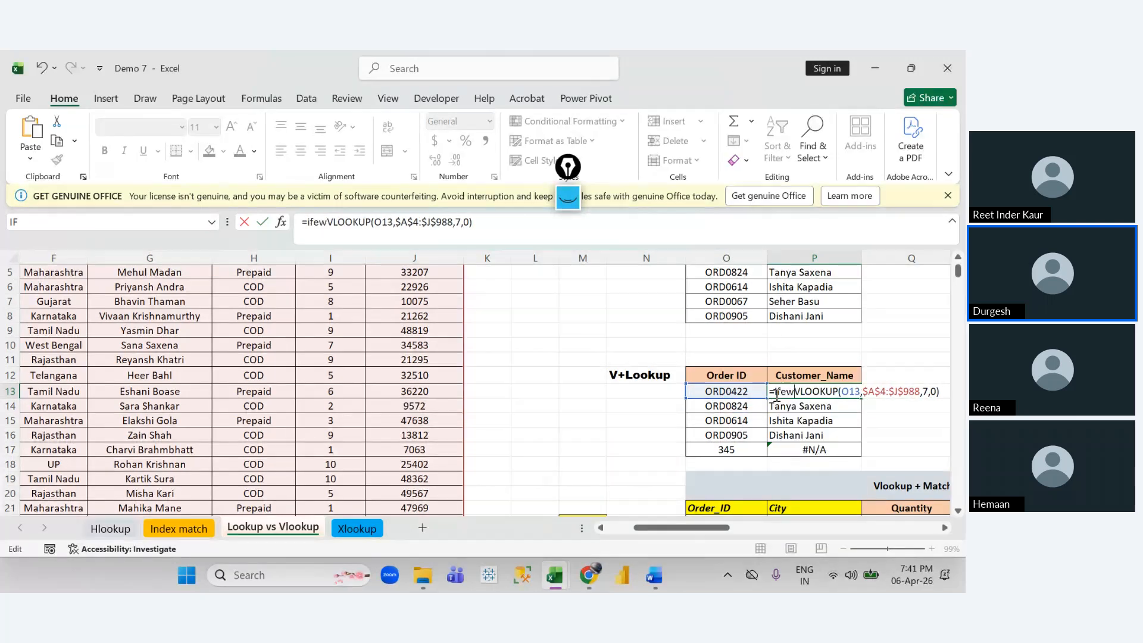
key("BackSpace")
key("Tab")
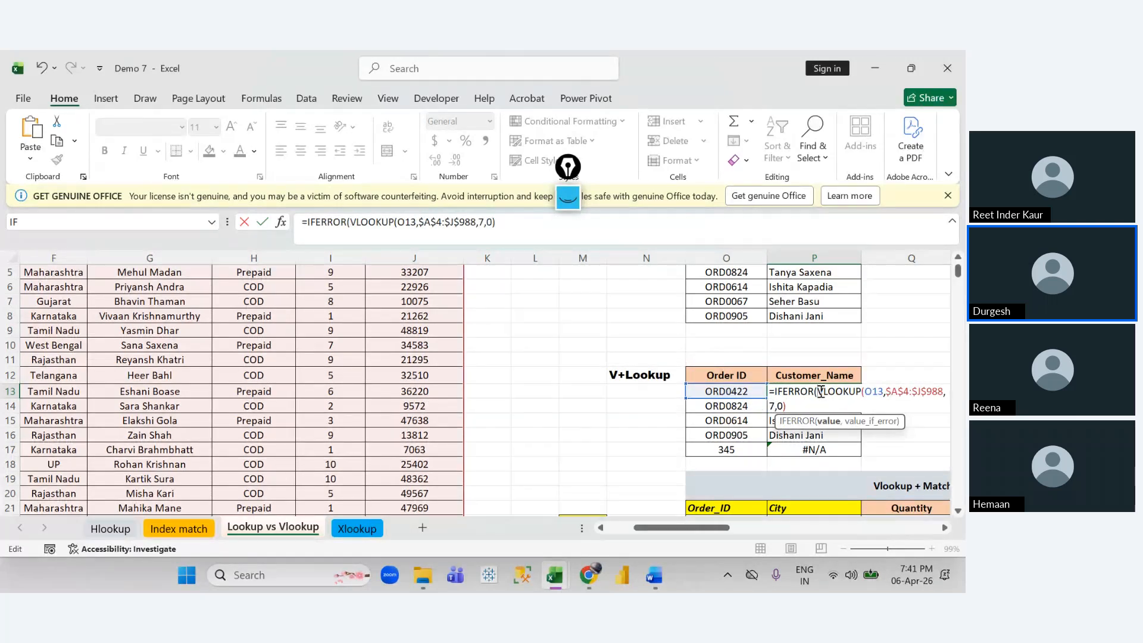
Step: Add "not found" as the IFERROR's value_if_error after the VLOOKUP, close the parenthesis and commit the formula in P13
left_click_drag(821, 391, 915, 396)
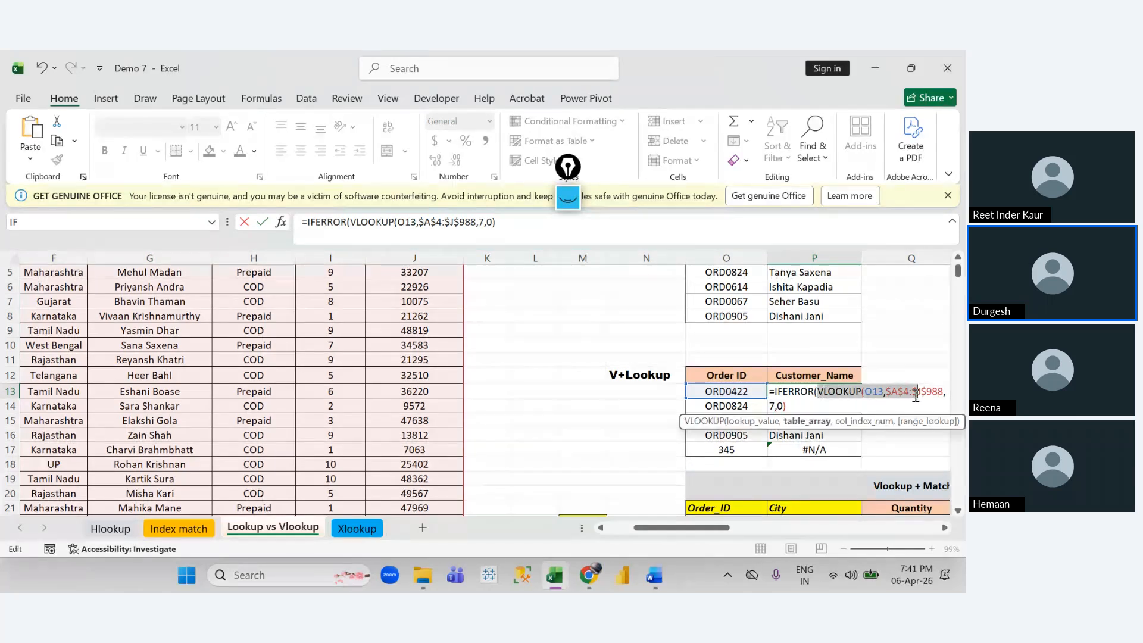
left_click(790, 406)
type(",")
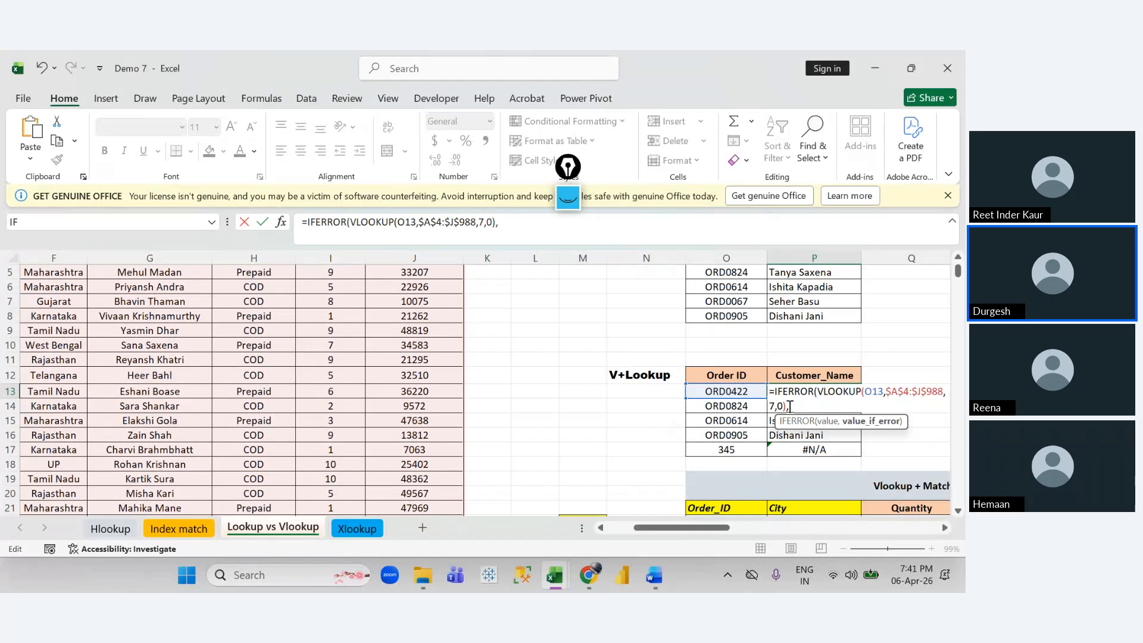
type("\"not found\")")
key("Return")
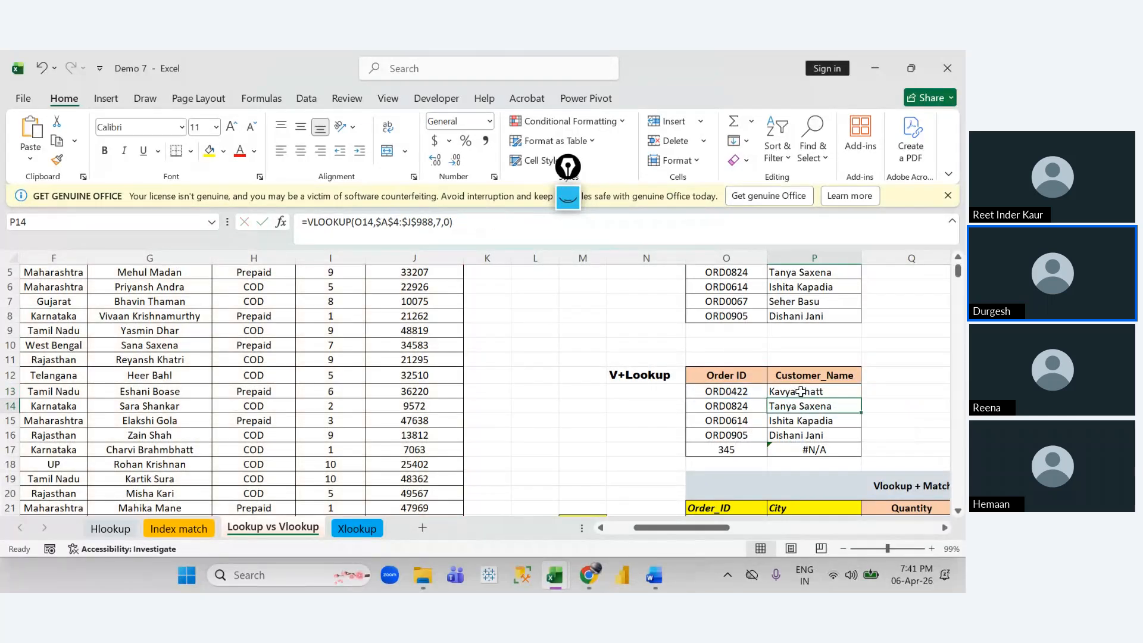
Step: Select the Customer_Name cells P13:P17 of the V+Lookup table and open Find and Replace
left_click_drag(800, 391, 804, 443)
key("ctrl+f")
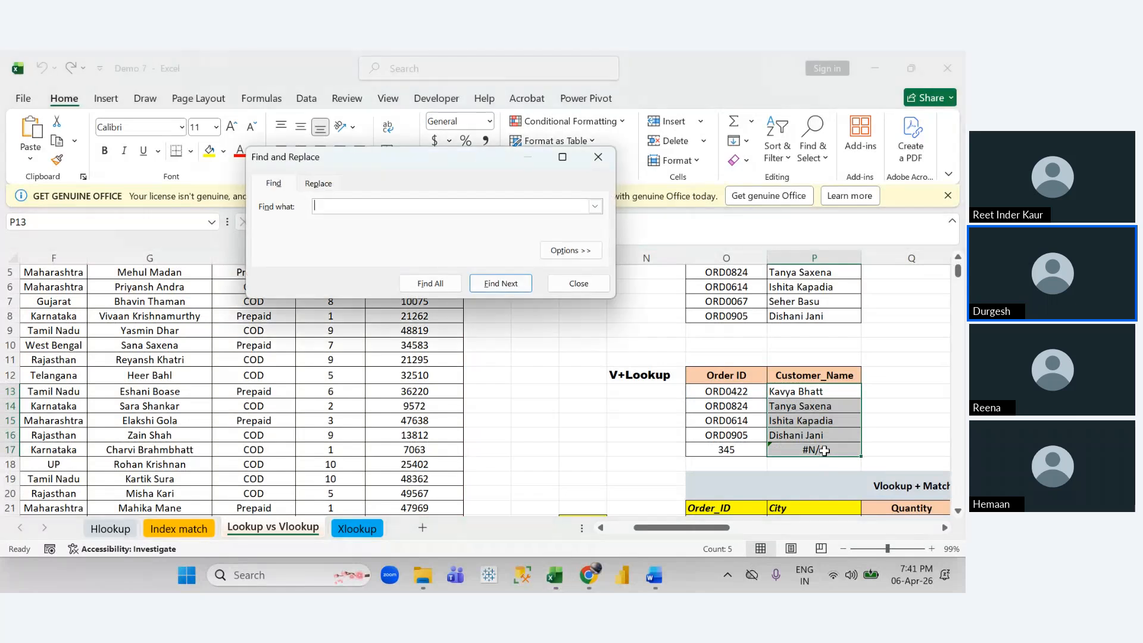
Step: Fill the IFERROR VLOOKUP formula with the "not found" fallback from P13 down through P17
key("Escape")
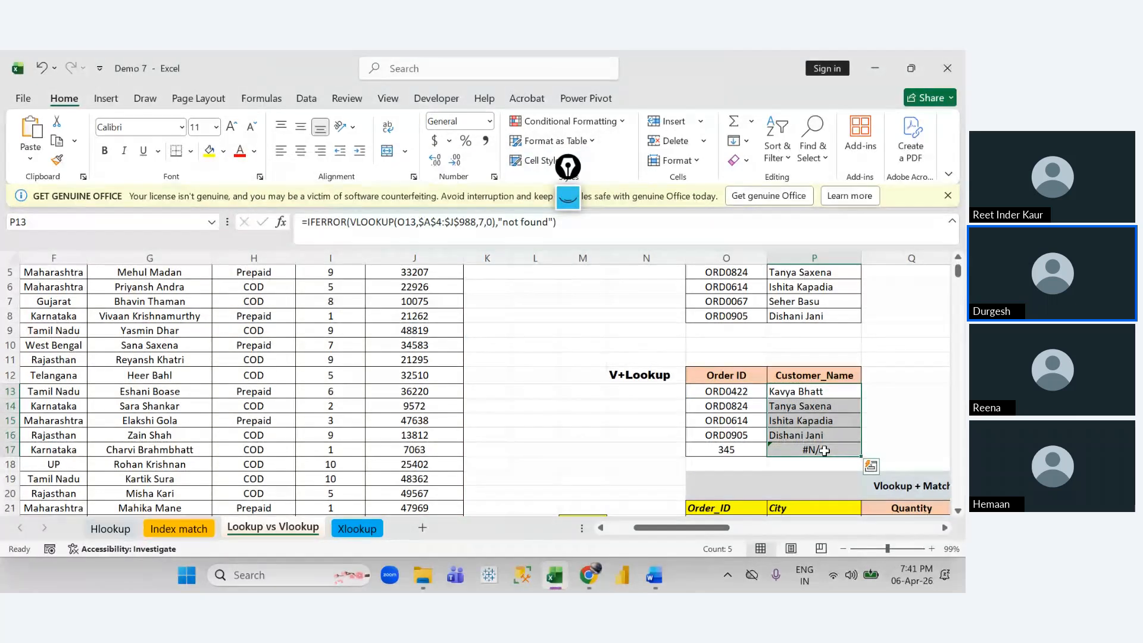
key("ctrl+d")
scroll(826, 426, "right", 3)
Step: Examine the IFERROR formula in P17, checking its VLOOKUP value argument and its "not found" value_if_error argument
left_click(638, 449)
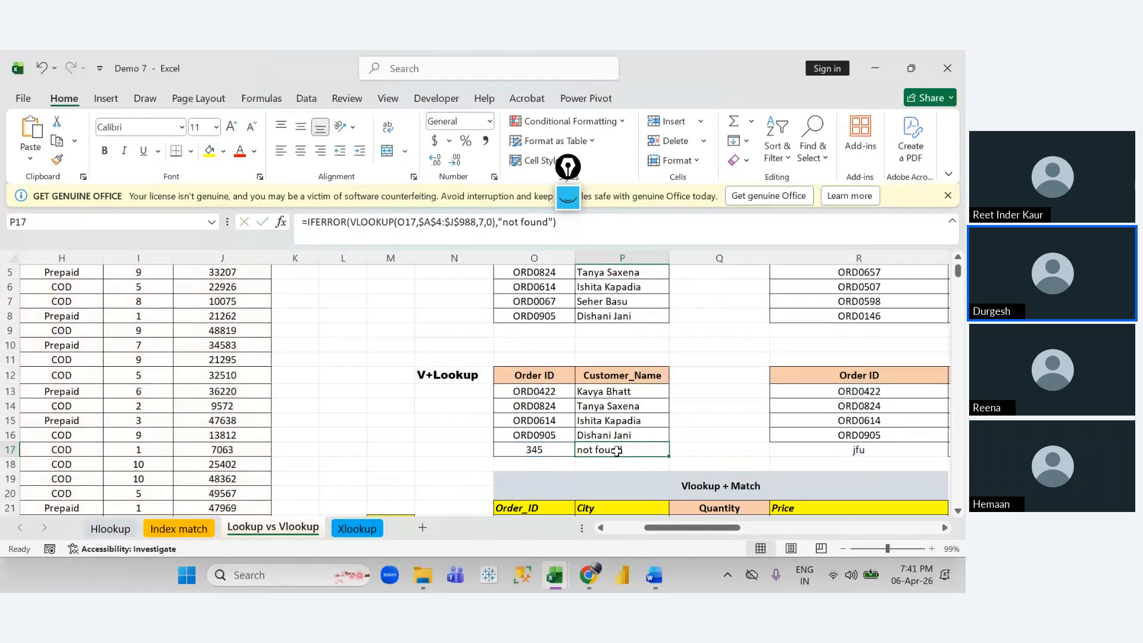
double_click(616, 451)
left_click_drag(630, 449, 761, 451)
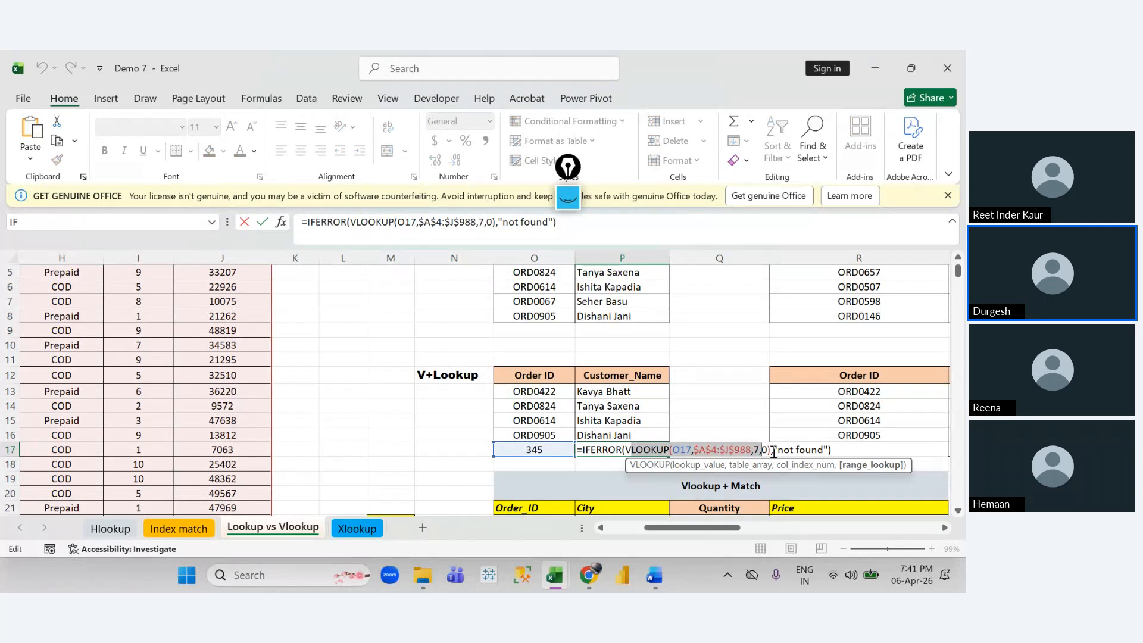
left_click(773, 450)
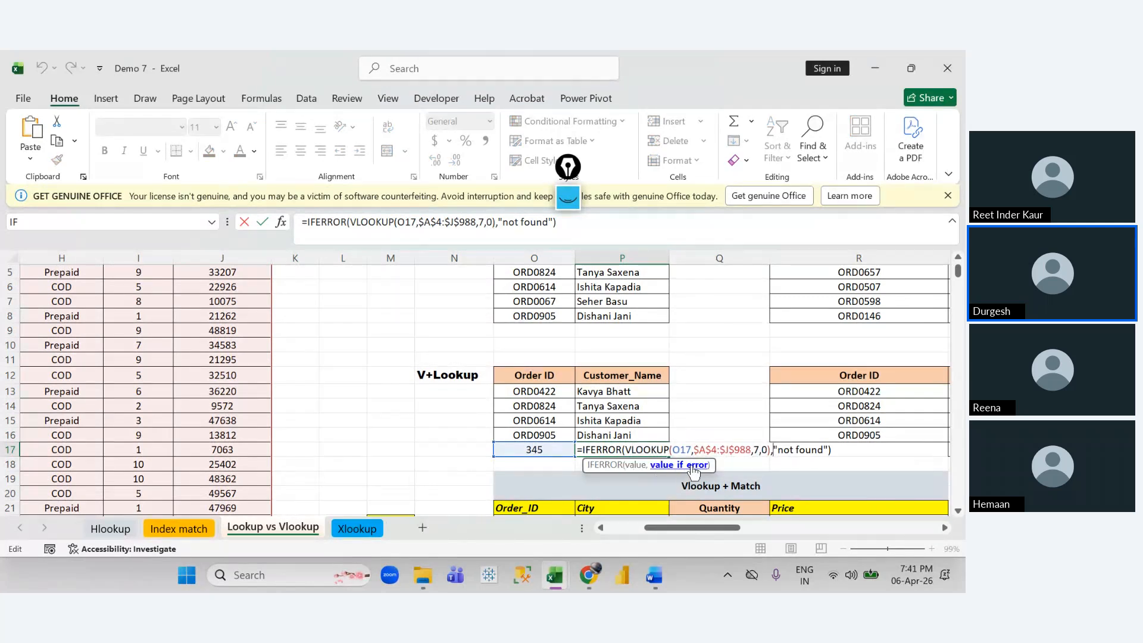
left_click_drag(637, 451, 767, 449)
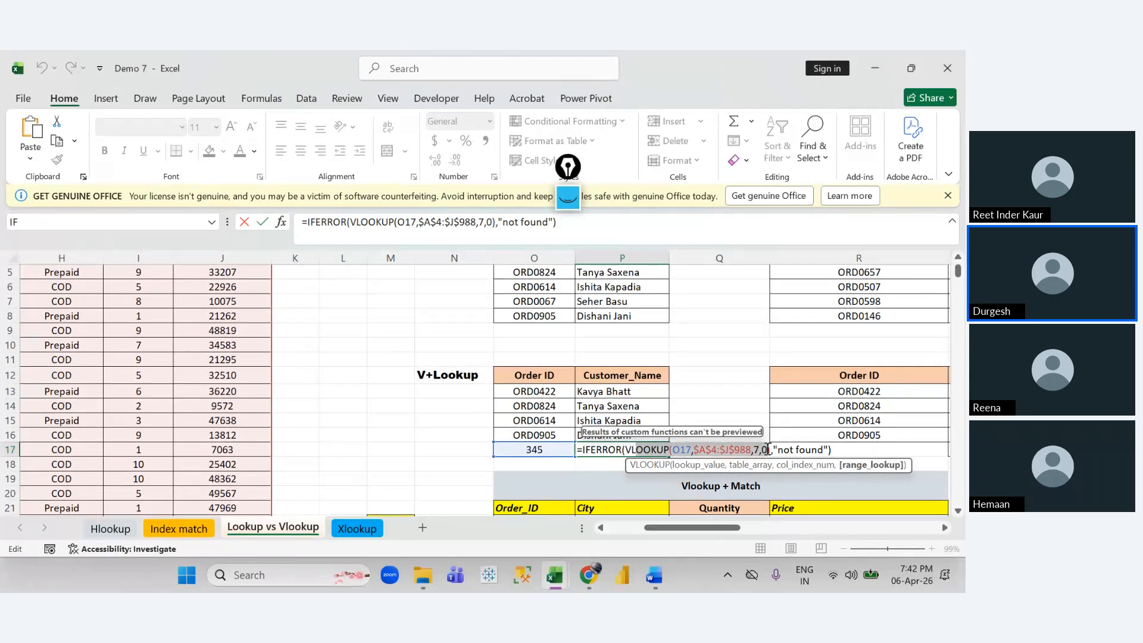
left_click_drag(777, 450, 816, 449)
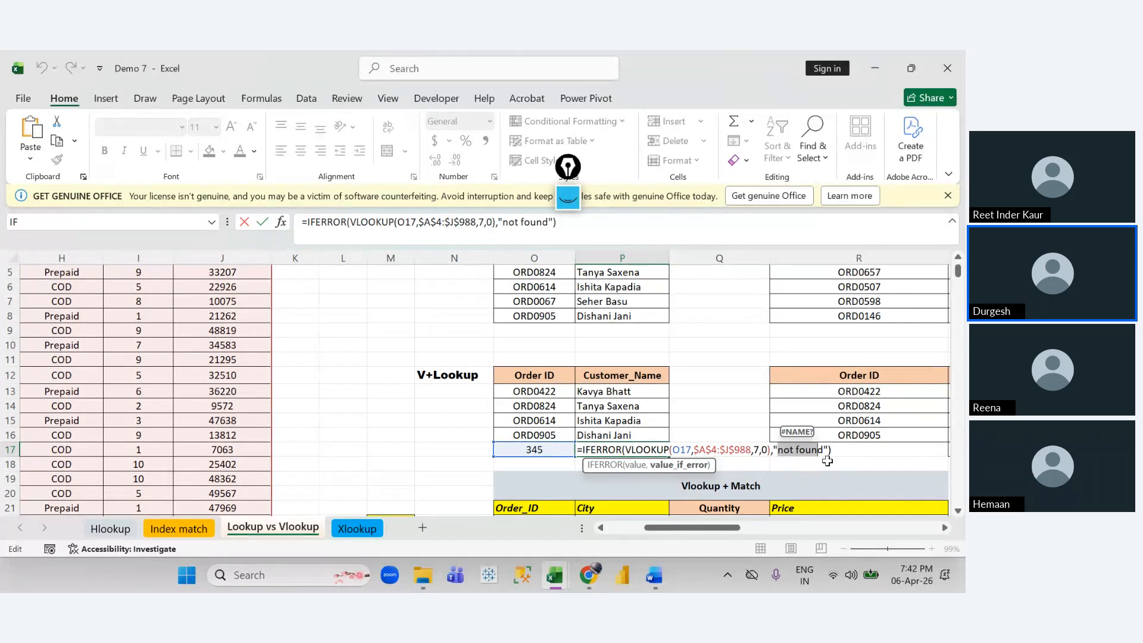
left_click(778, 450)
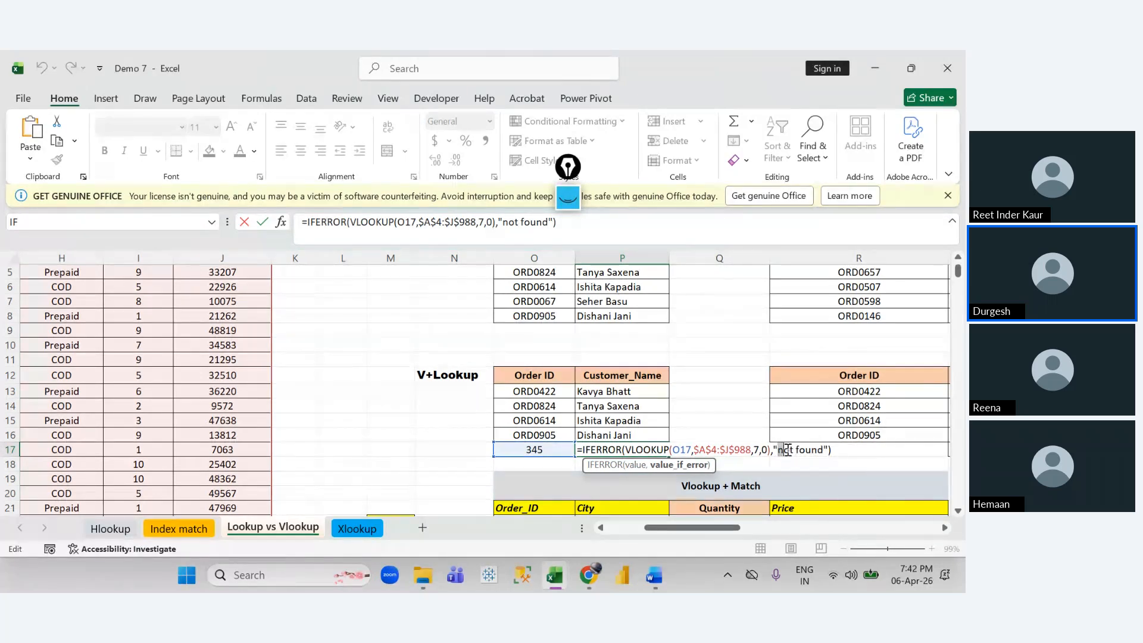
left_click_drag(779, 450, 822, 451)
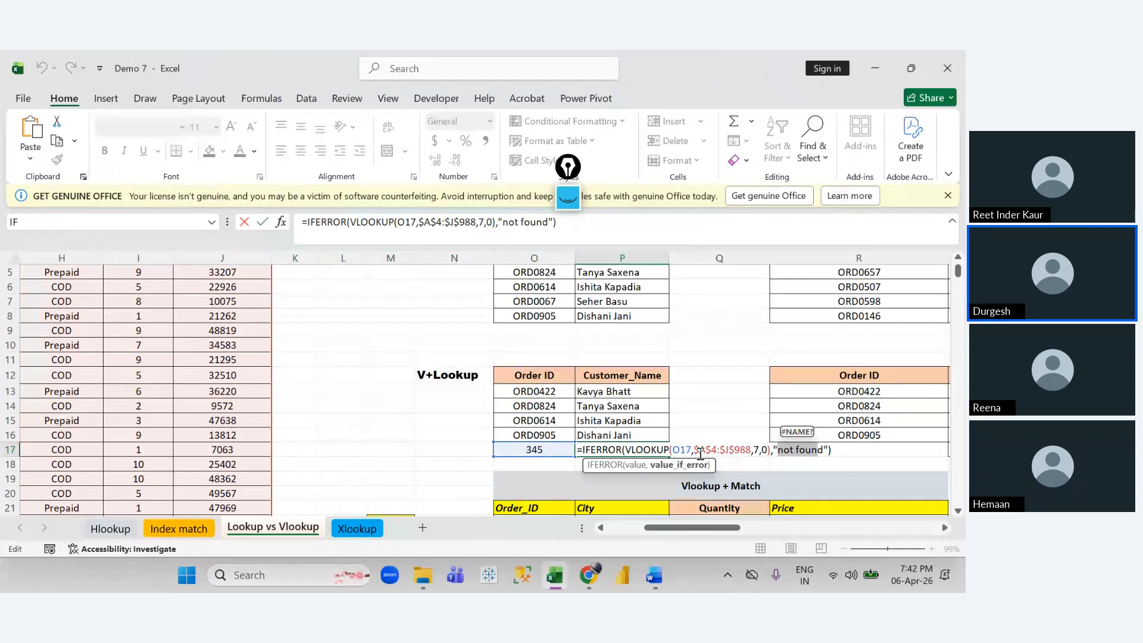
key("ctrl+Return")
Step: Review the V+Lookup tables beside the customer names: Order ID with Price, and Order ID with State and Customer_Name
scroll(616, 397, "right", 3)
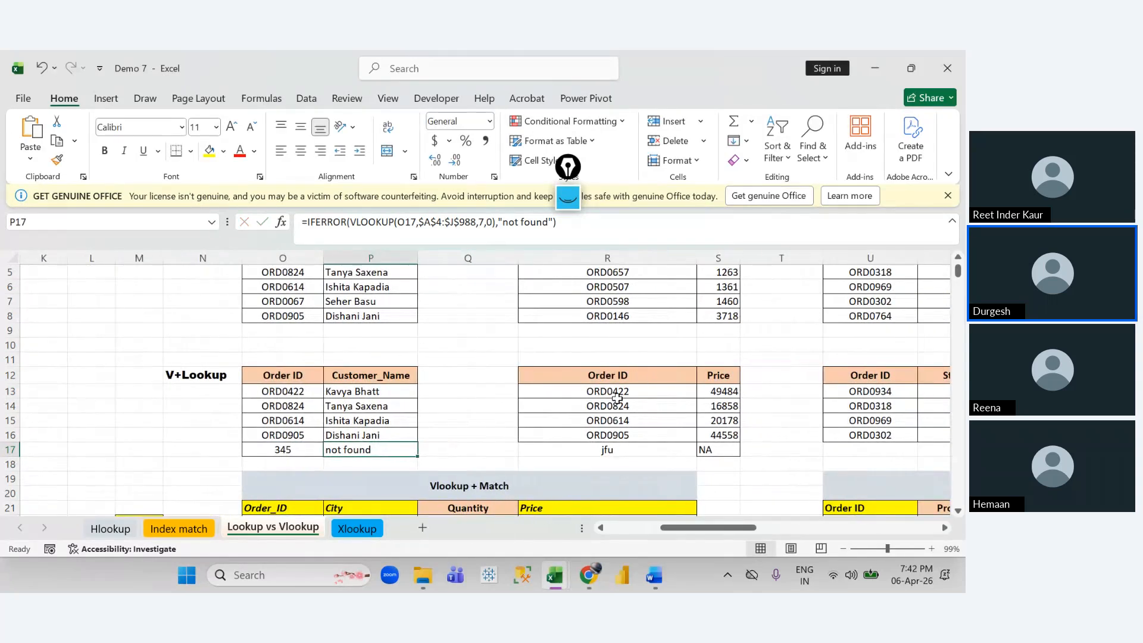
left_click_drag(617, 395, 640, 434)
left_click_drag(696, 406, 718, 430)
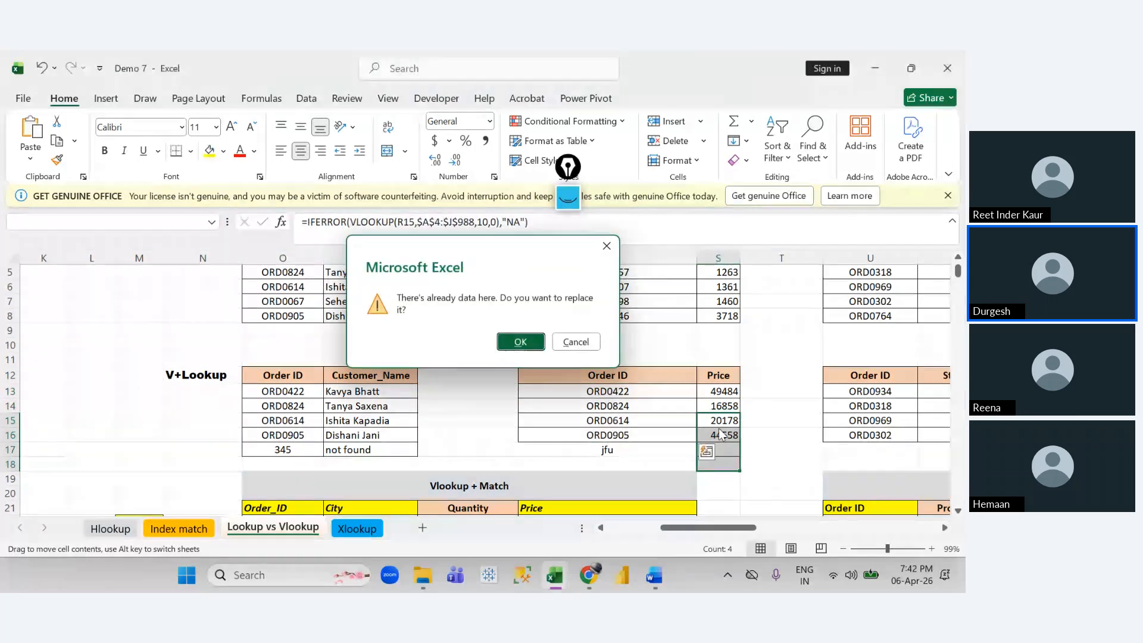
key("Escape")
scroll(719, 430, "right", 4)
left_click_drag(662, 407, 660, 465)
left_click_drag(727, 421, 727, 444)
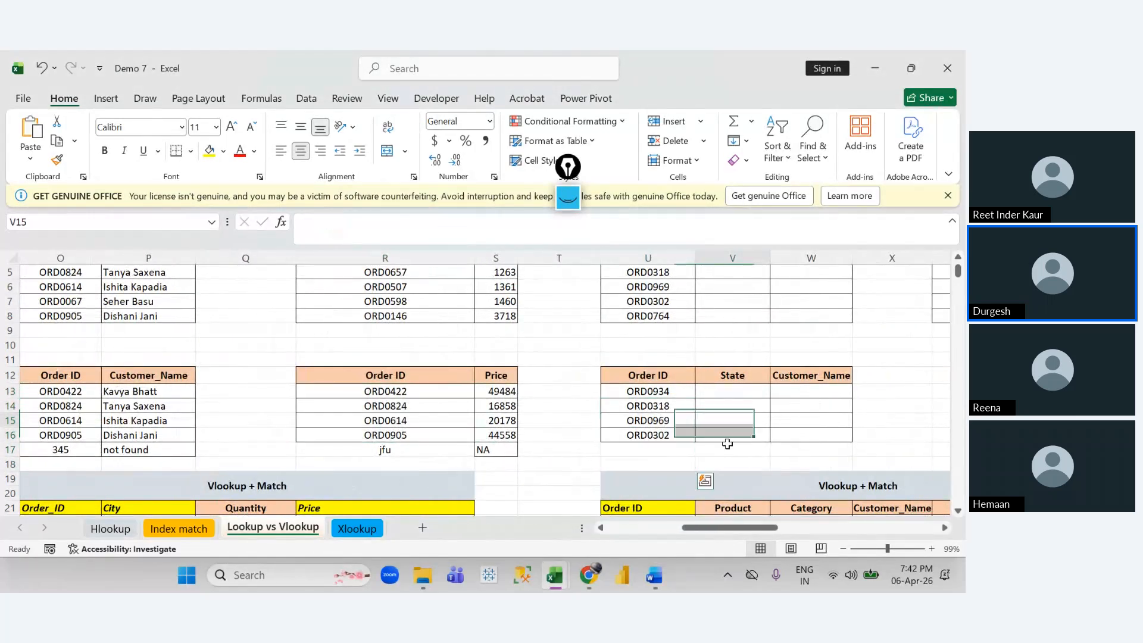
left_click_drag(806, 397, 809, 412)
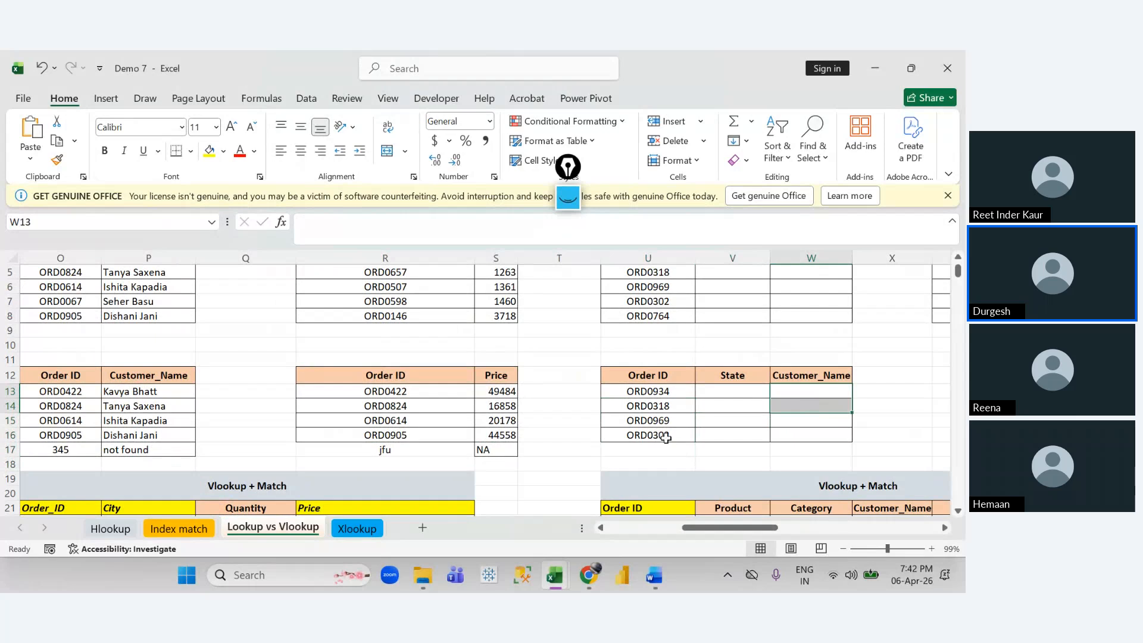
Step: Examine the Order_ID, City, Quantity and Price columns of the first Vlookup + Match table and their formulas
scroll(661, 435, "down", 3)
scroll(399, 463, "left", 2)
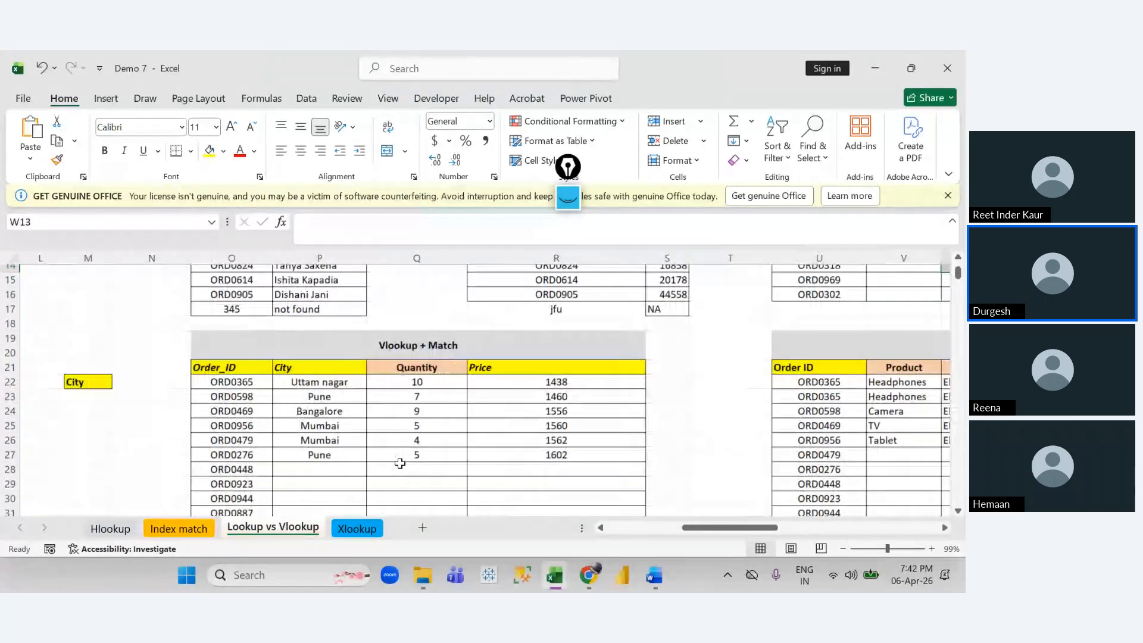
scroll(400, 463, "left", 3)
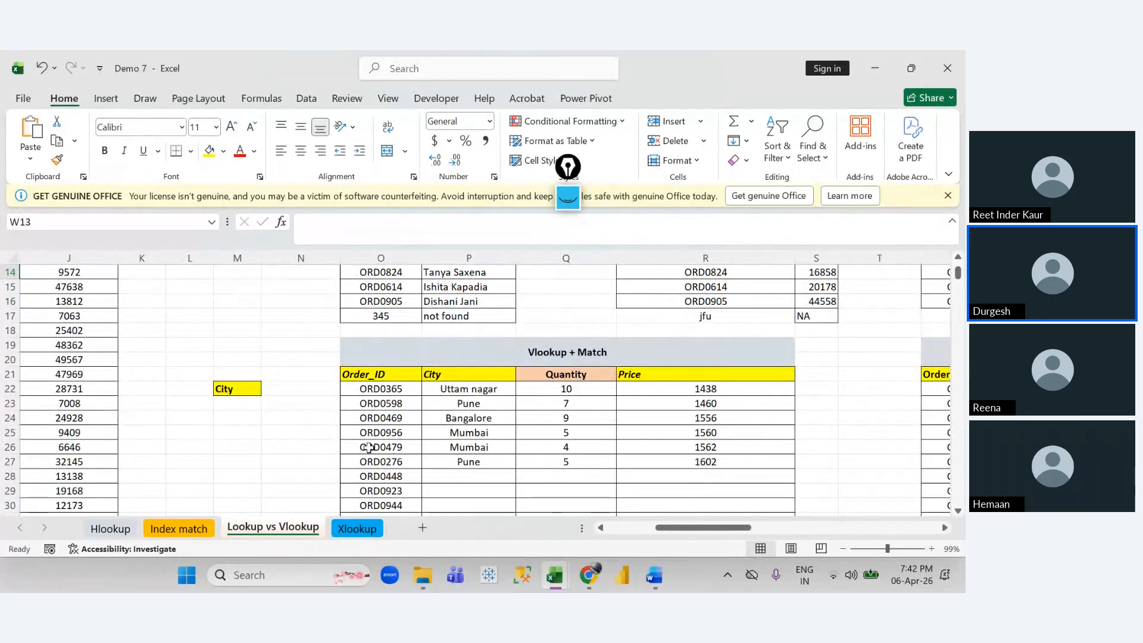
left_click_drag(365, 403, 367, 507)
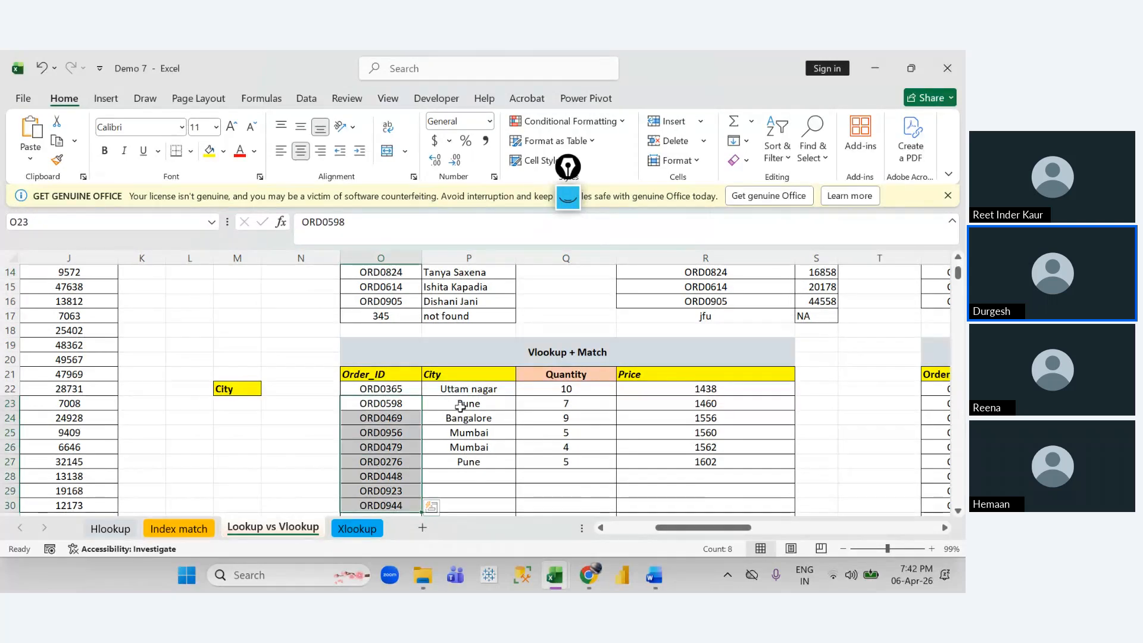
left_click_drag(460, 405, 644, 485)
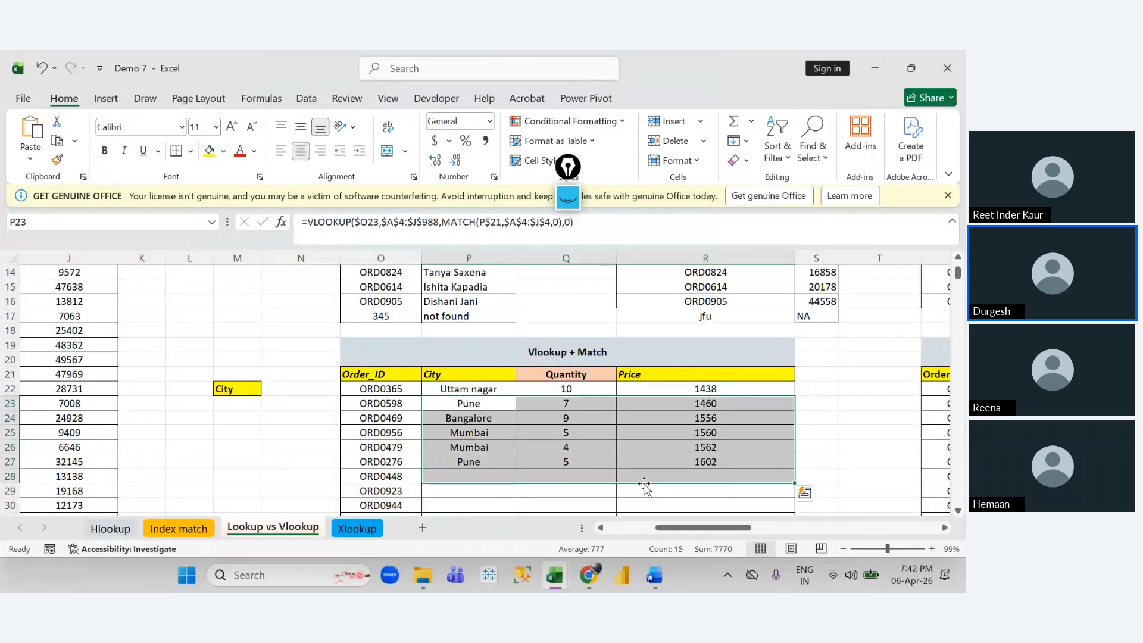
left_click_drag(441, 375, 469, 490)
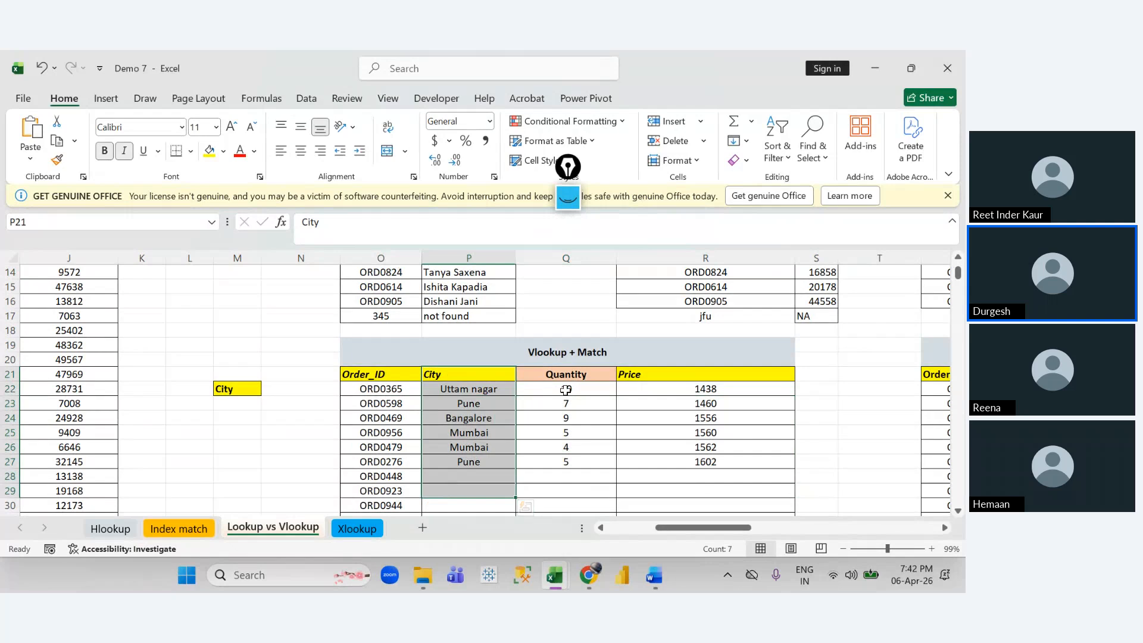
left_click_drag(565, 374, 565, 476)
left_click_drag(658, 390, 664, 473)
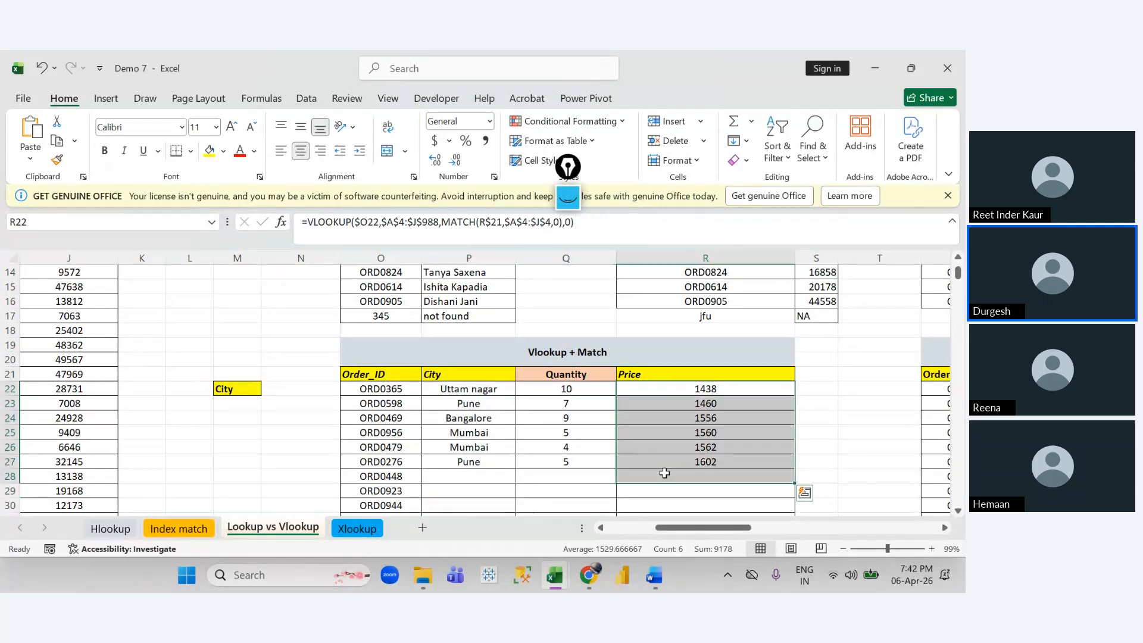
left_click_drag(381, 418, 387, 457)
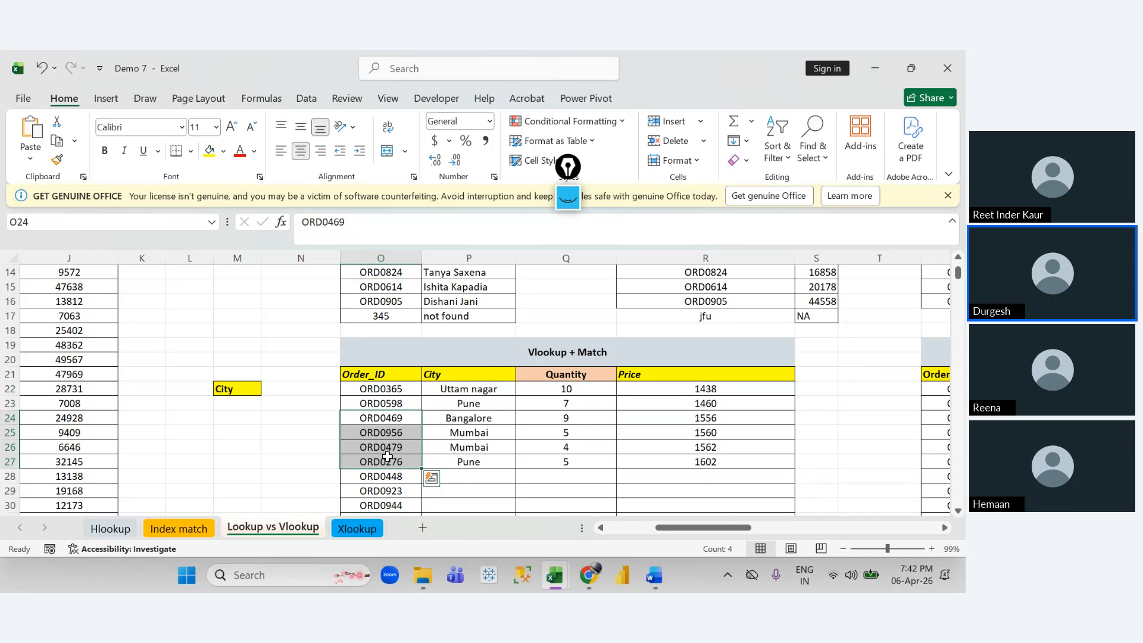
left_click_drag(470, 390, 471, 461)
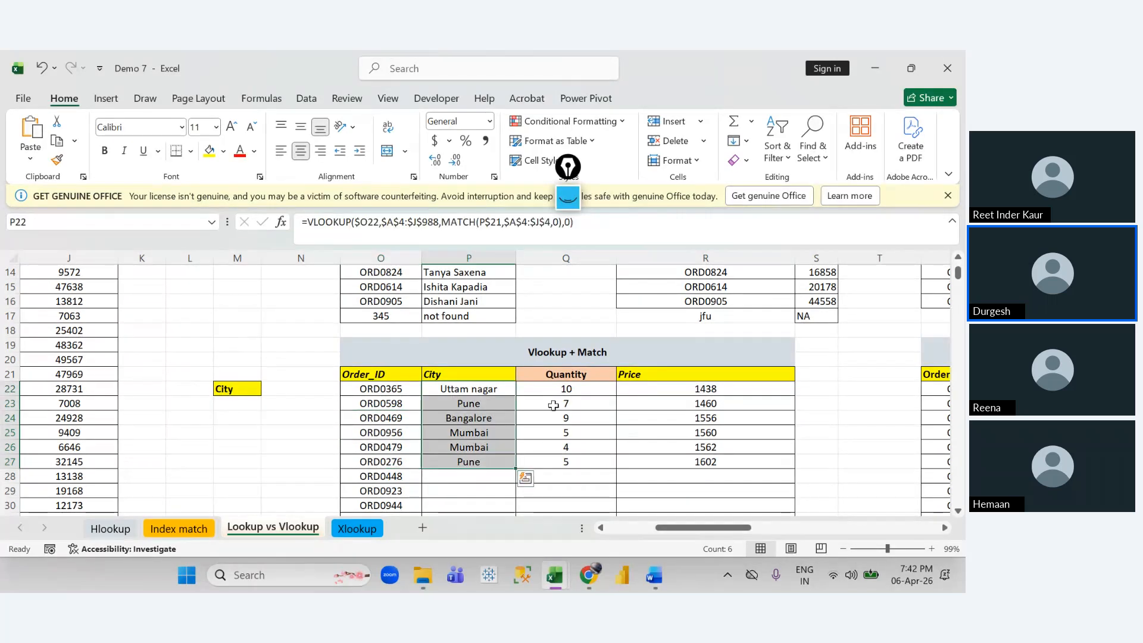
left_click_drag(562, 417, 569, 462)
left_click(703, 417)
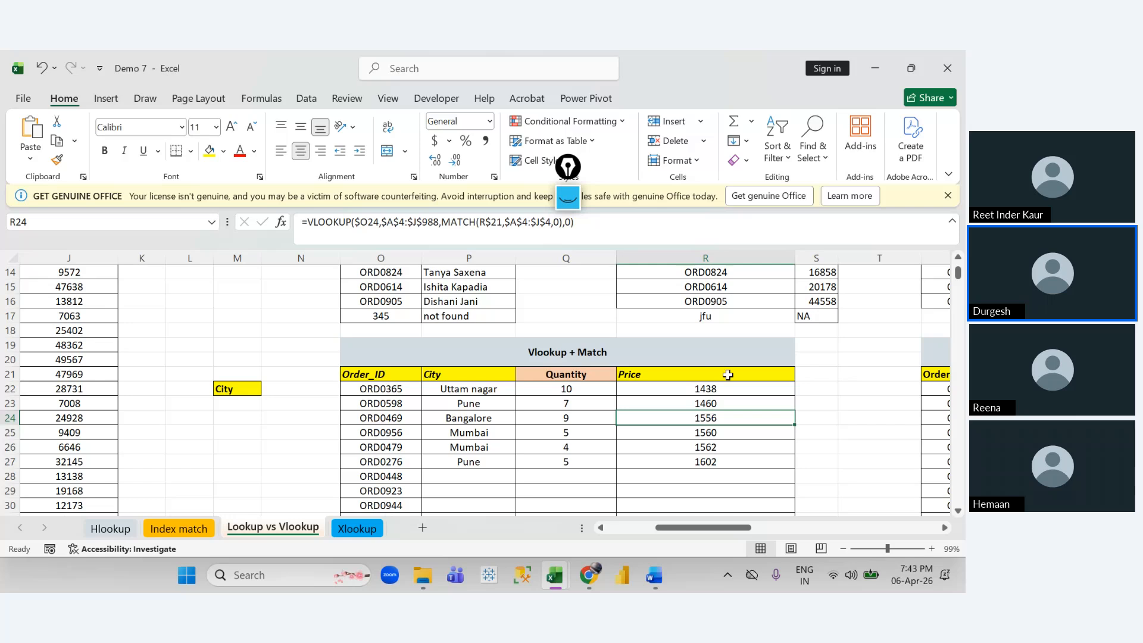
Step: Clear the City, Quantity and Price formulas in P22:R28 of the Vlookup + Match table
left_click_drag(460, 394, 731, 475)
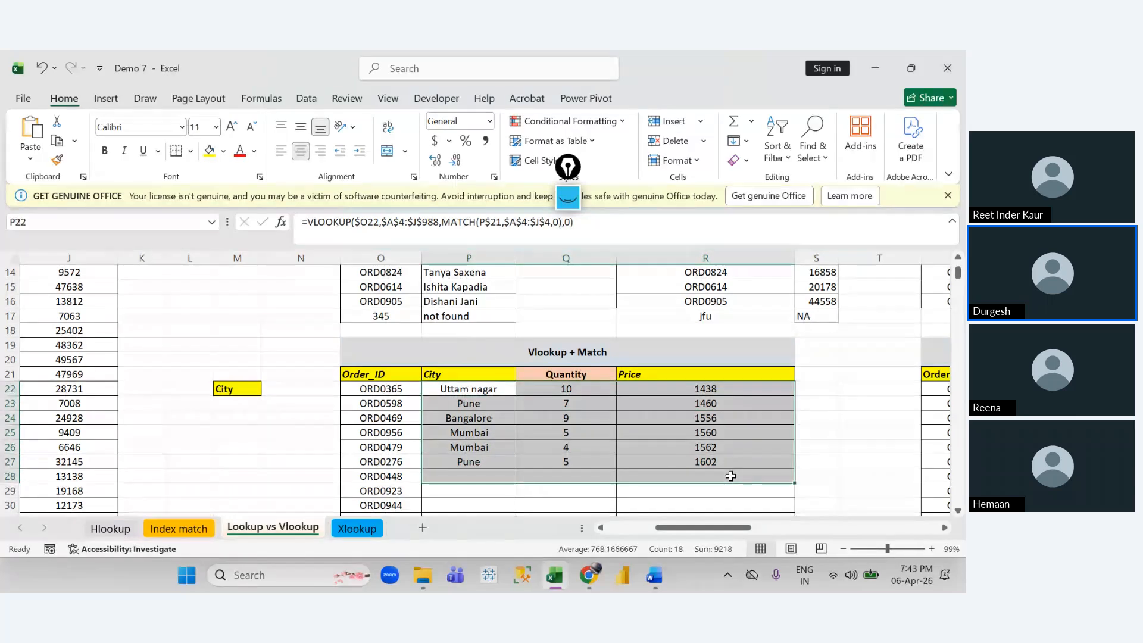
key("Delete")
left_click(629, 461)
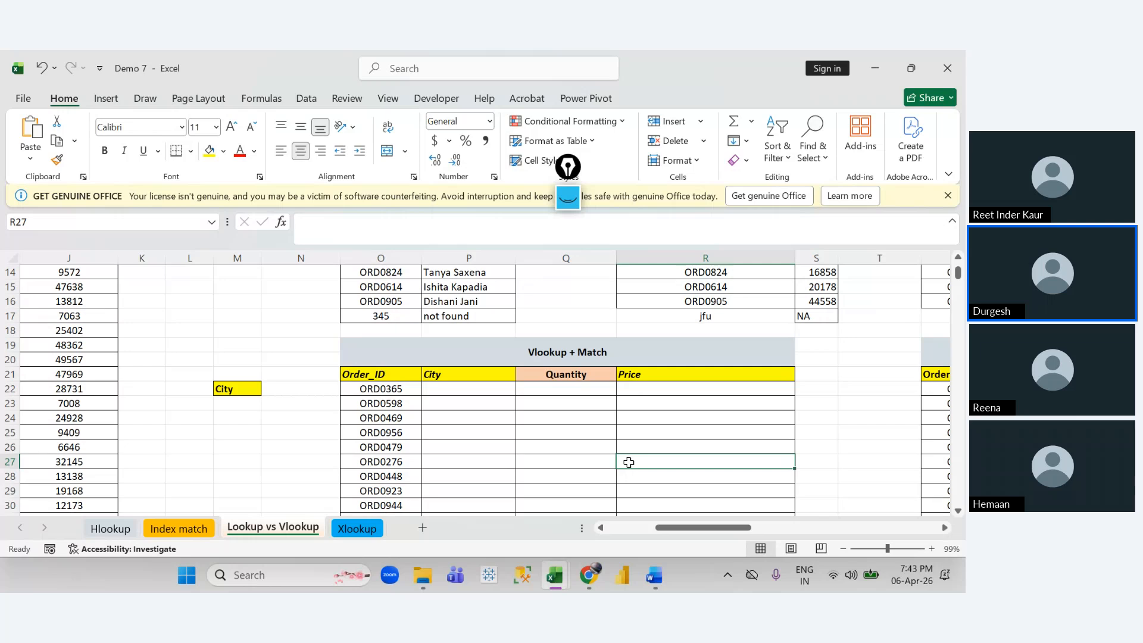
left_click(557, 353)
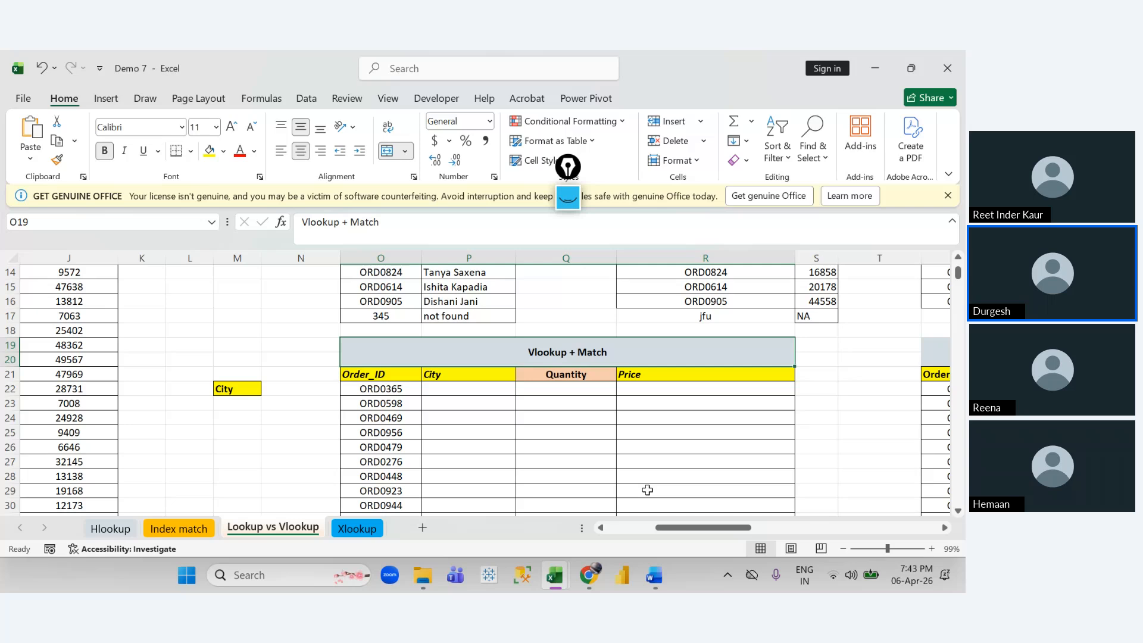
scroll(647, 489, "up", 2)
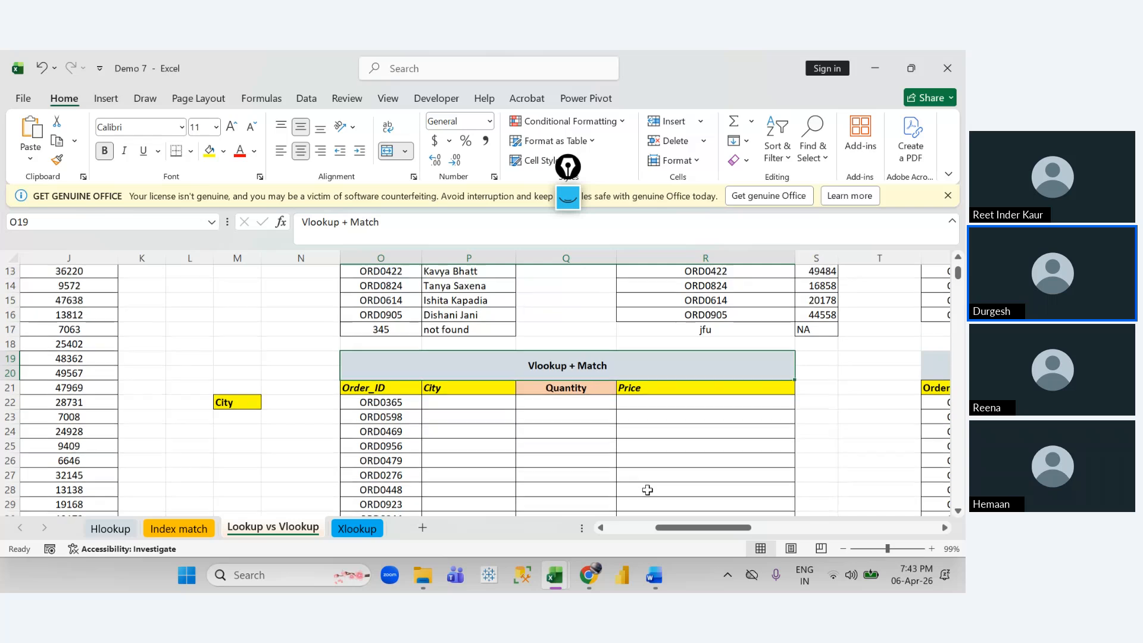
left_click(456, 340)
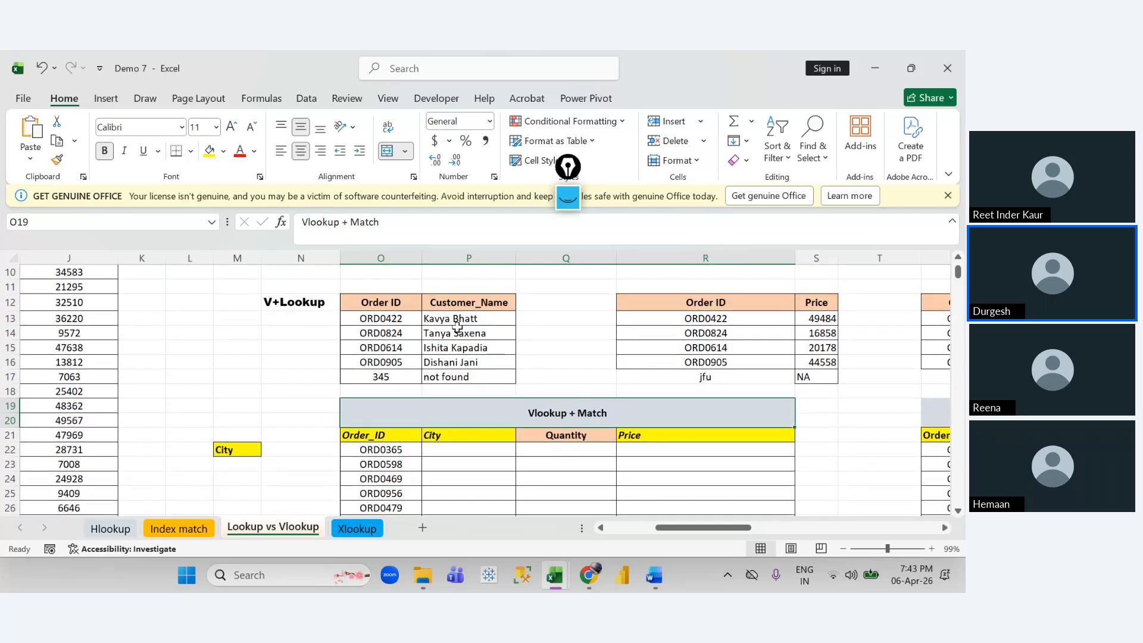
left_click(542, 350)
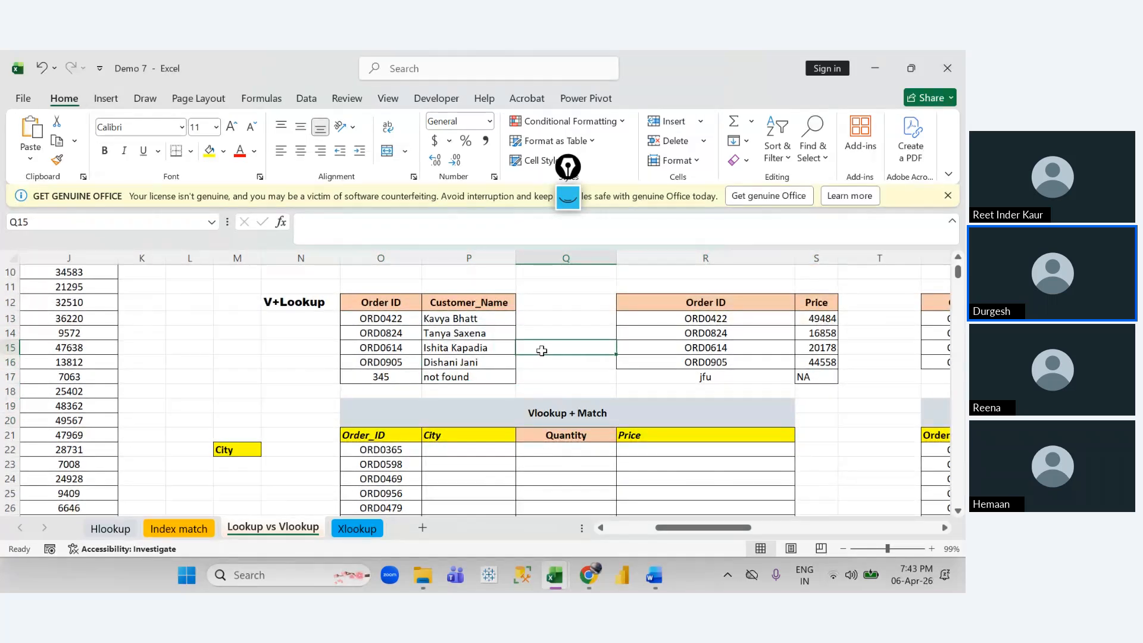
scroll(562, 368, "down", 3)
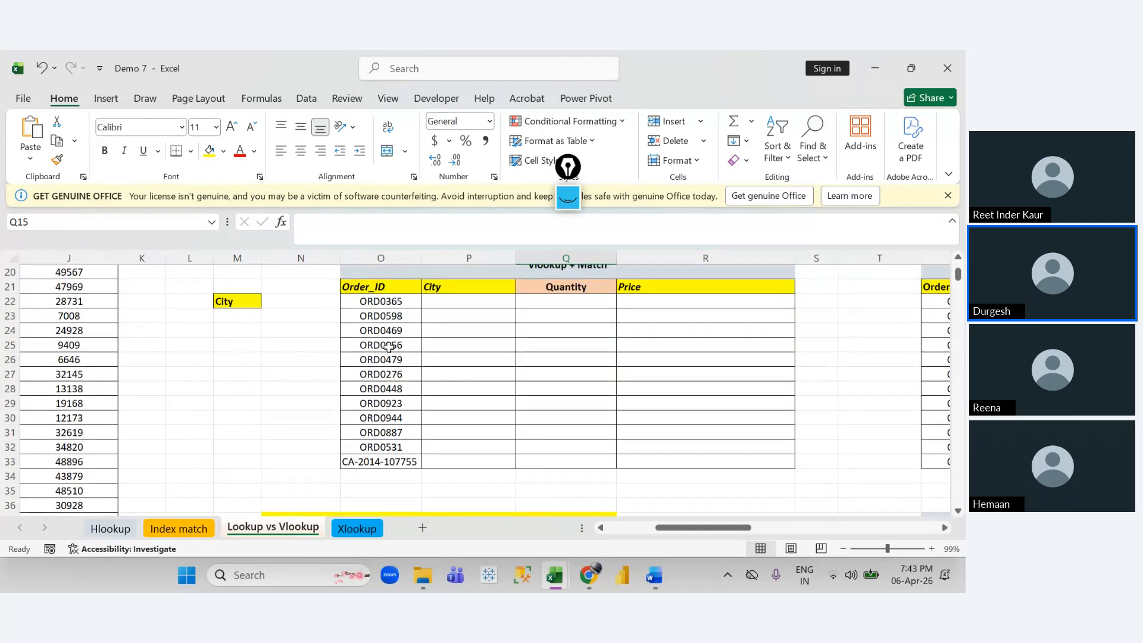
scroll(389, 347, "up", 3)
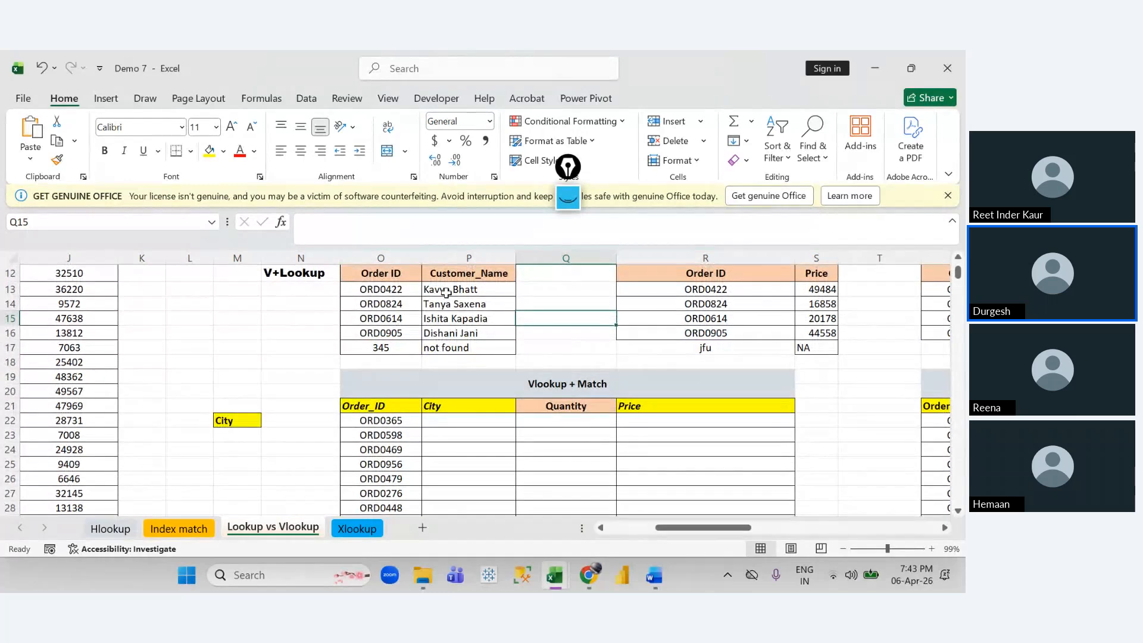
Step: Enter a MATCH formula in M16 that finds the first listed customer's name in P13:P17 with match type 0
left_click(245, 333)
type("=mat")
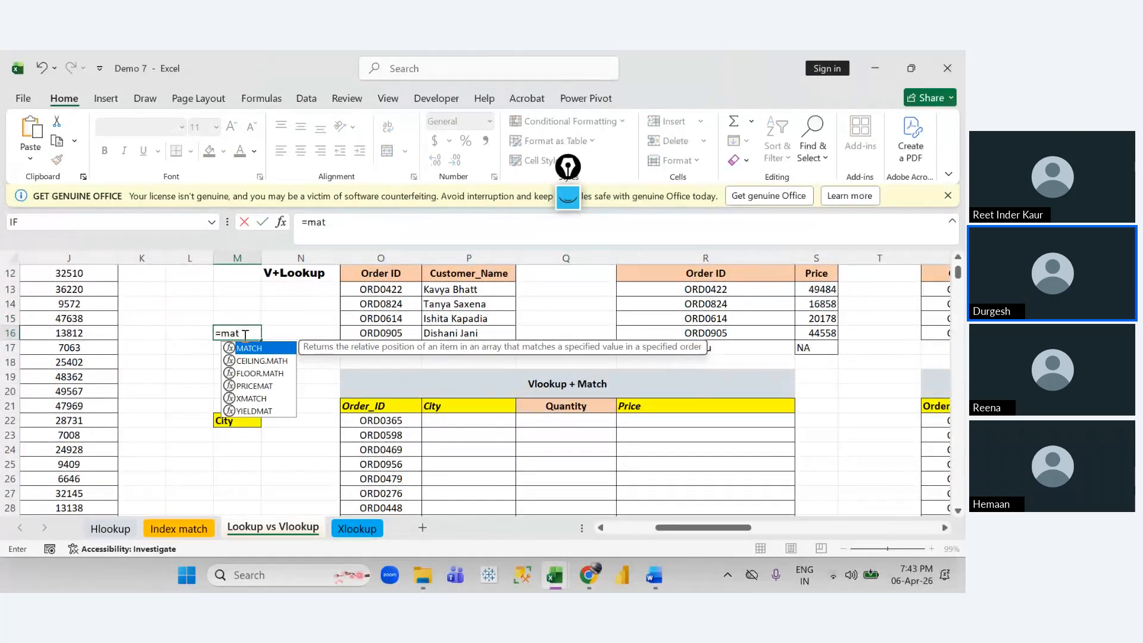
key("Tab")
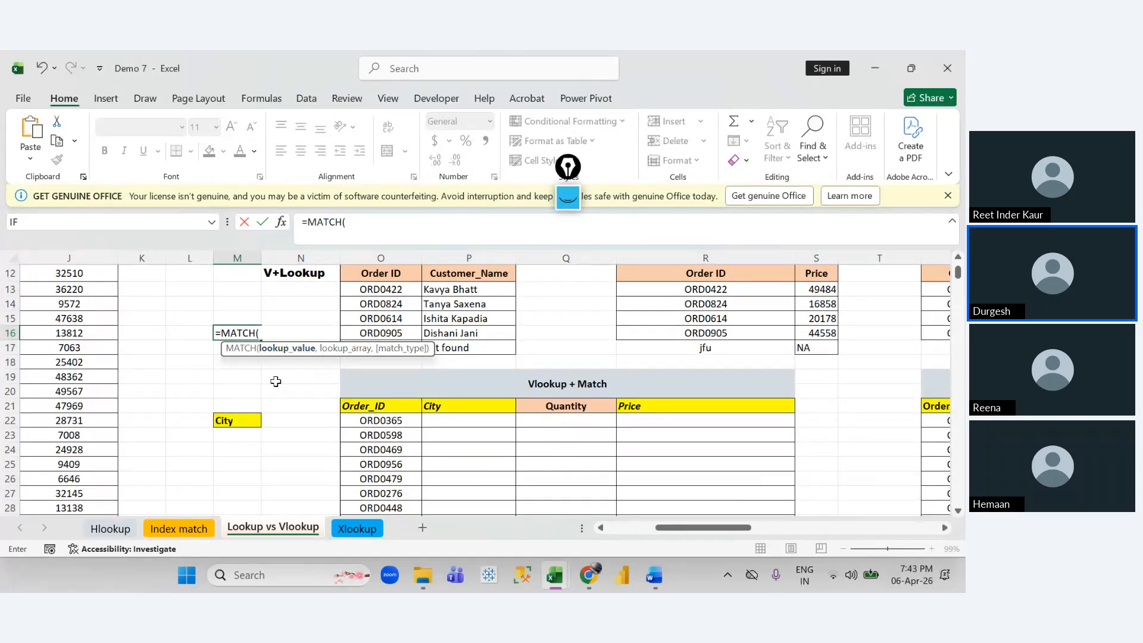
type("\"Kavyy")
type(" Bhatt")
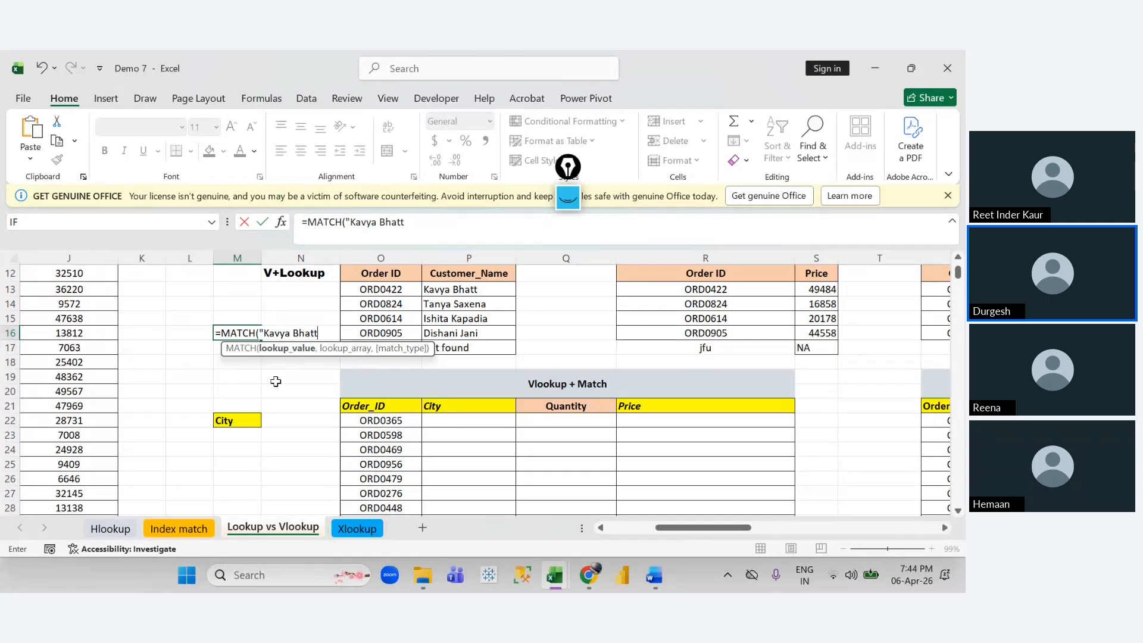
type("\",")
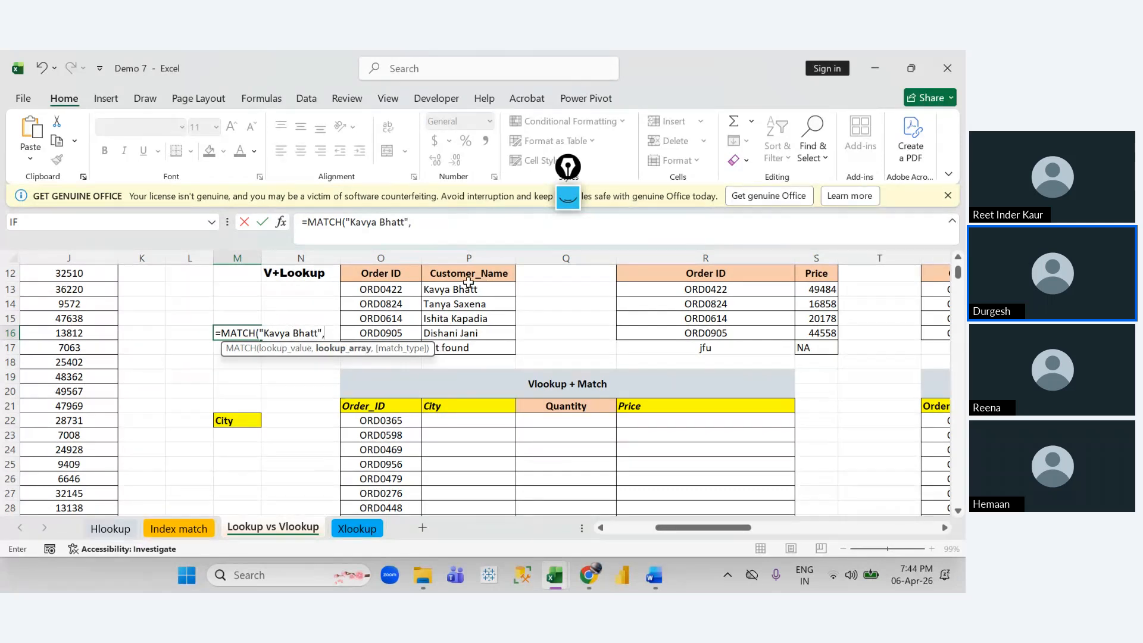
left_click_drag(464, 289, 461, 347)
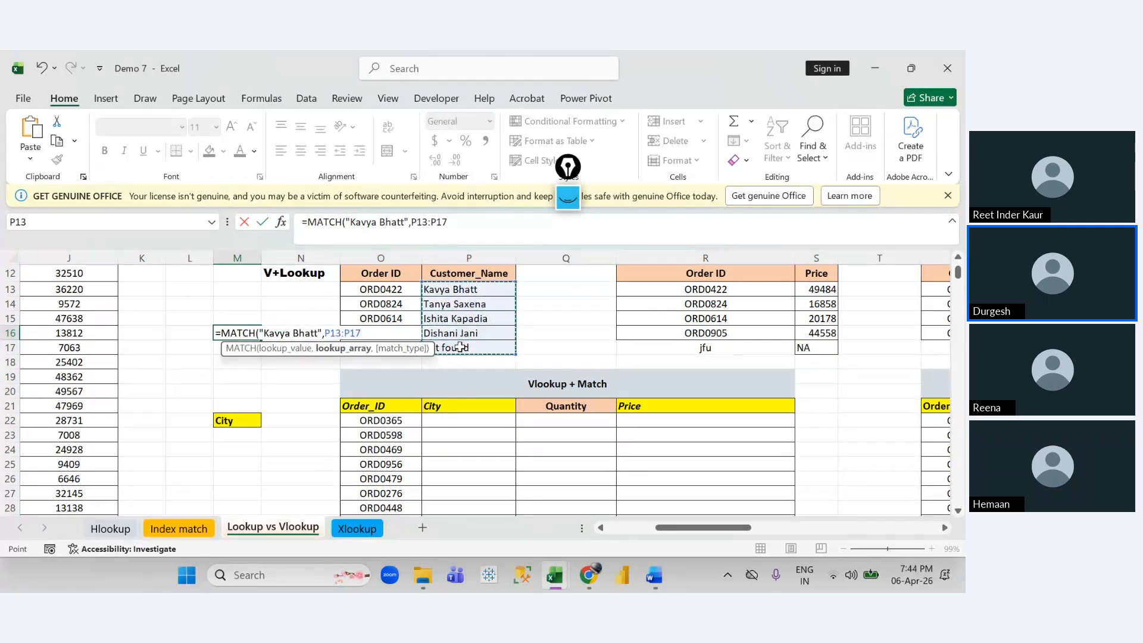
type(",")
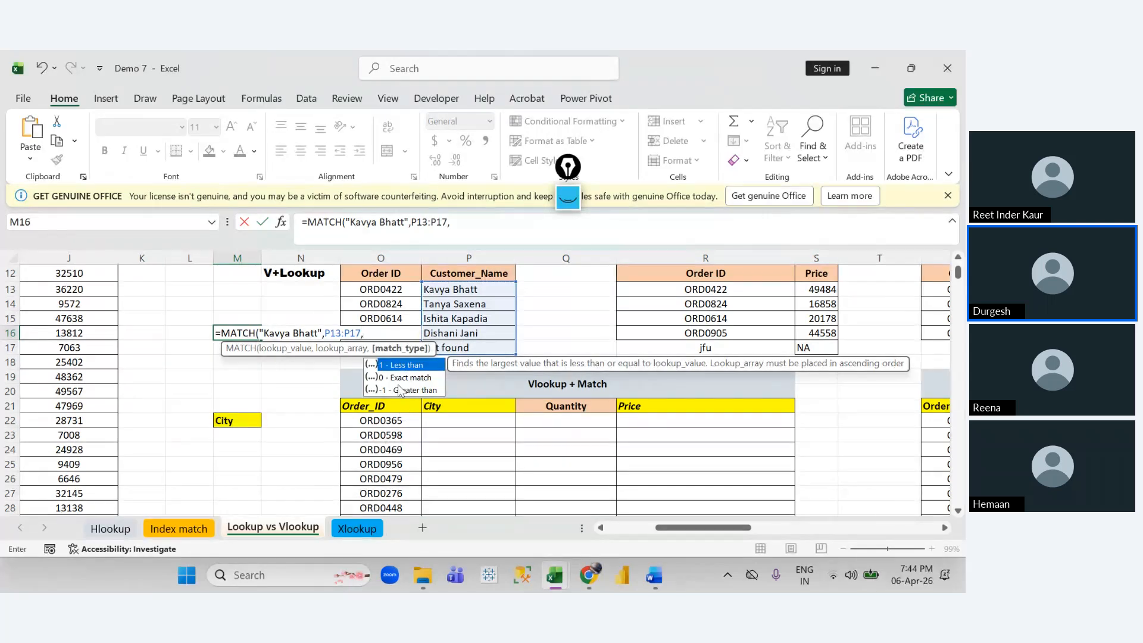
type("0)")
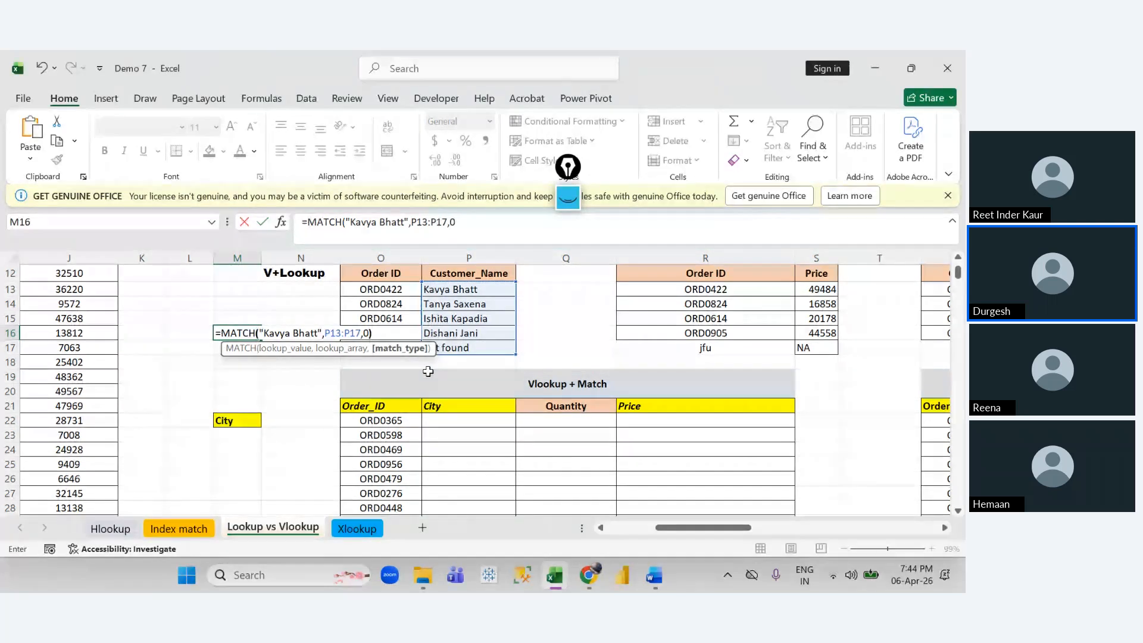
left_click(367, 334)
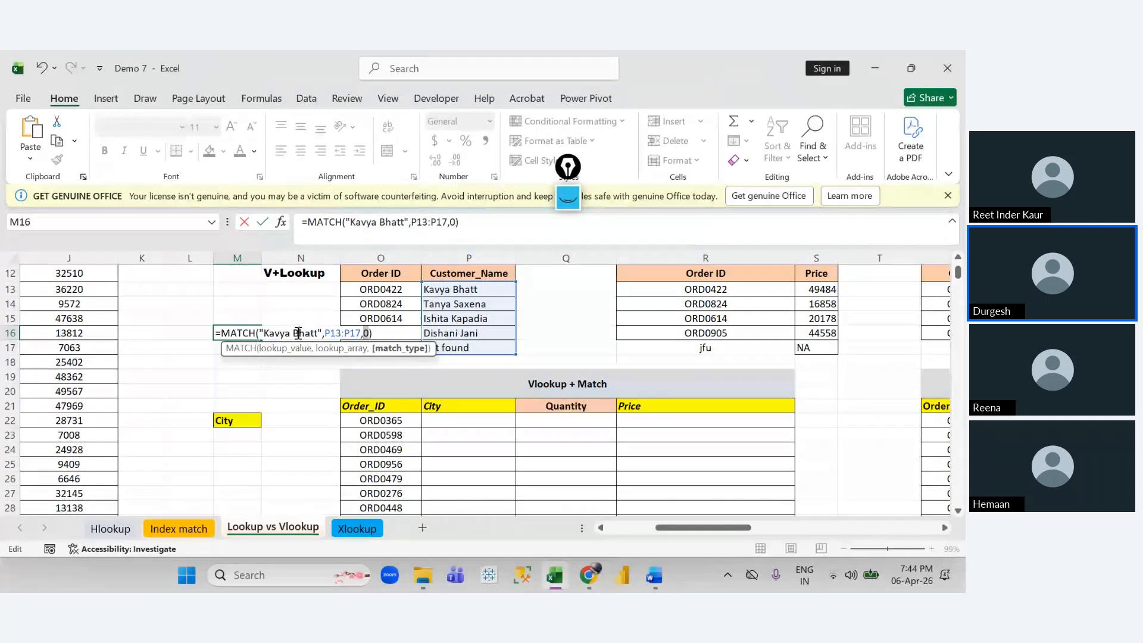
left_click_drag(361, 333, 341, 335)
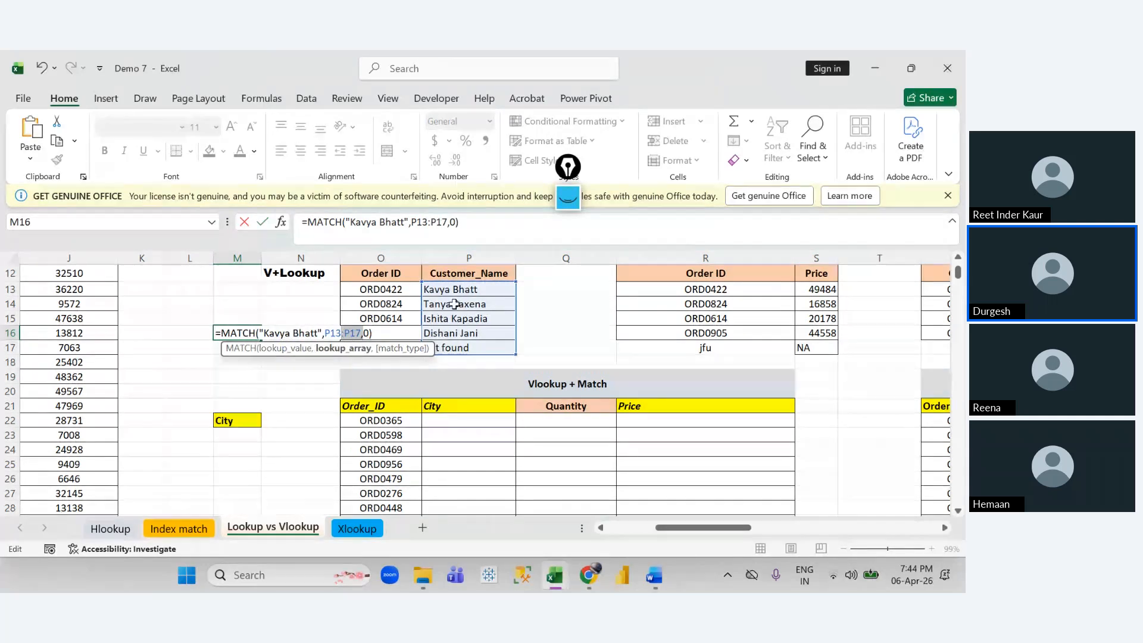
key("Return")
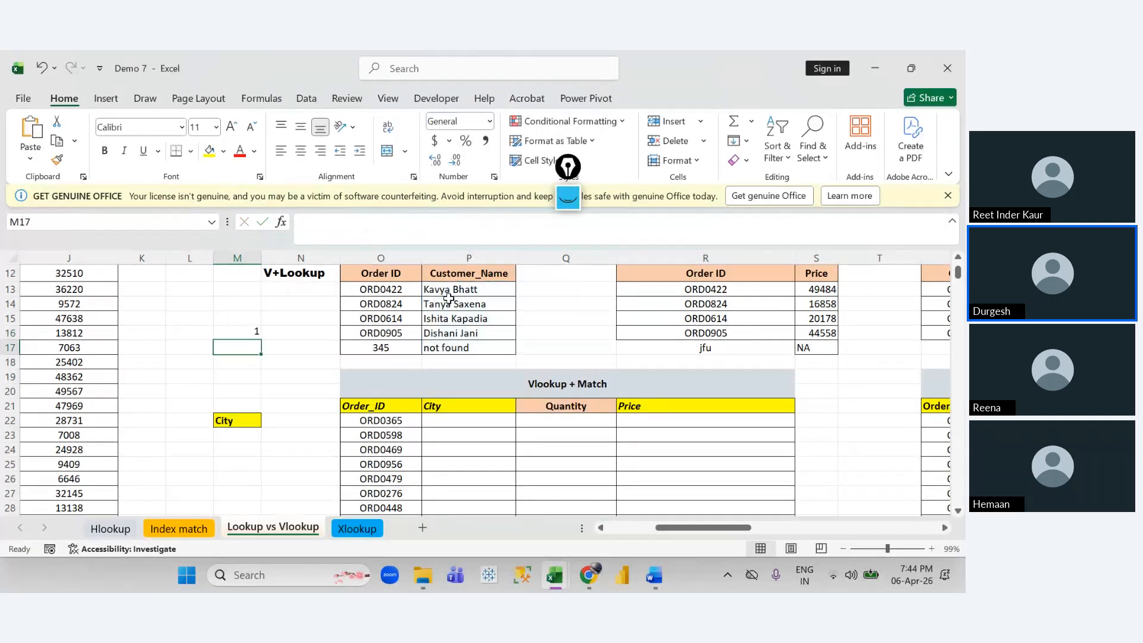
Step: Review the MATCH formula in M16 against the customer names in P13:P17 and the header row of that table
double_click(244, 334)
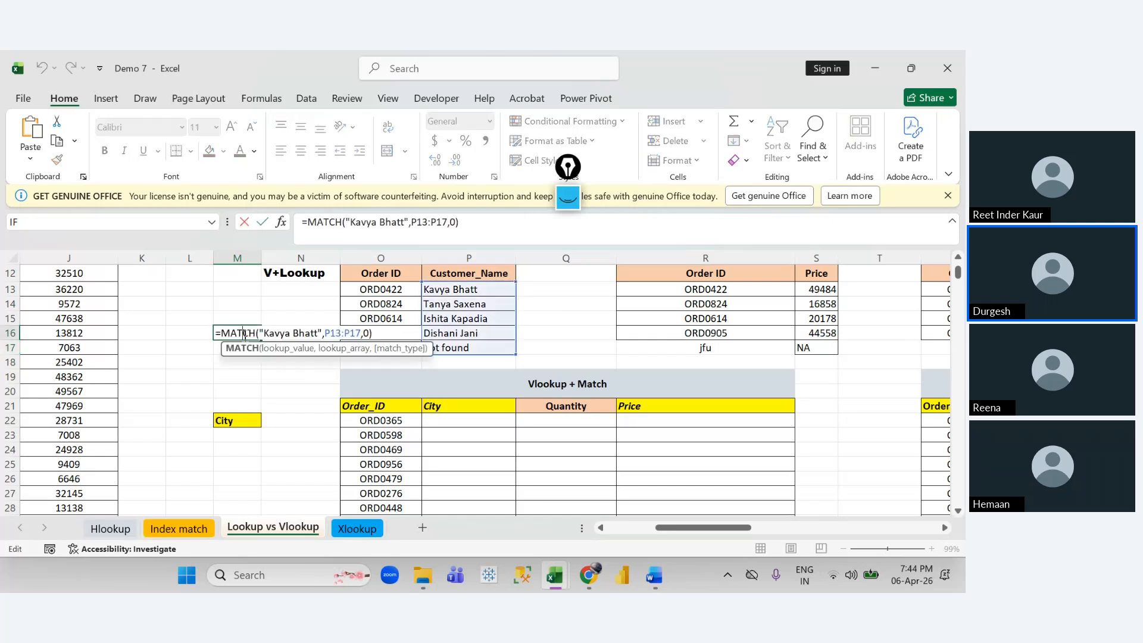
left_click(318, 335)
key("ctrl+Return")
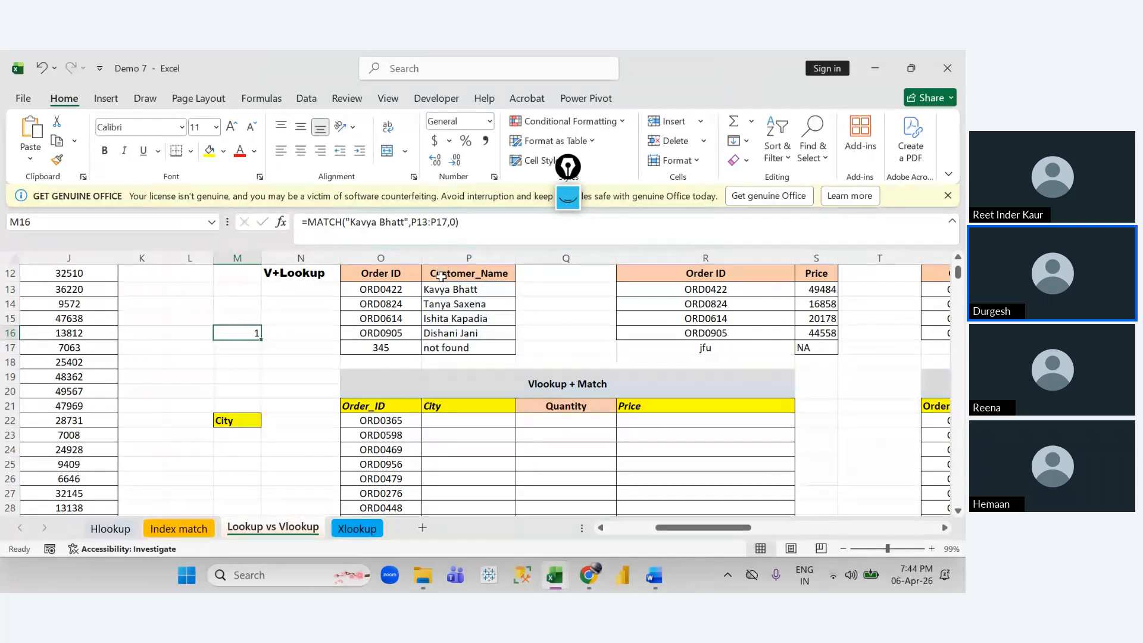
left_click_drag(443, 288, 446, 356)
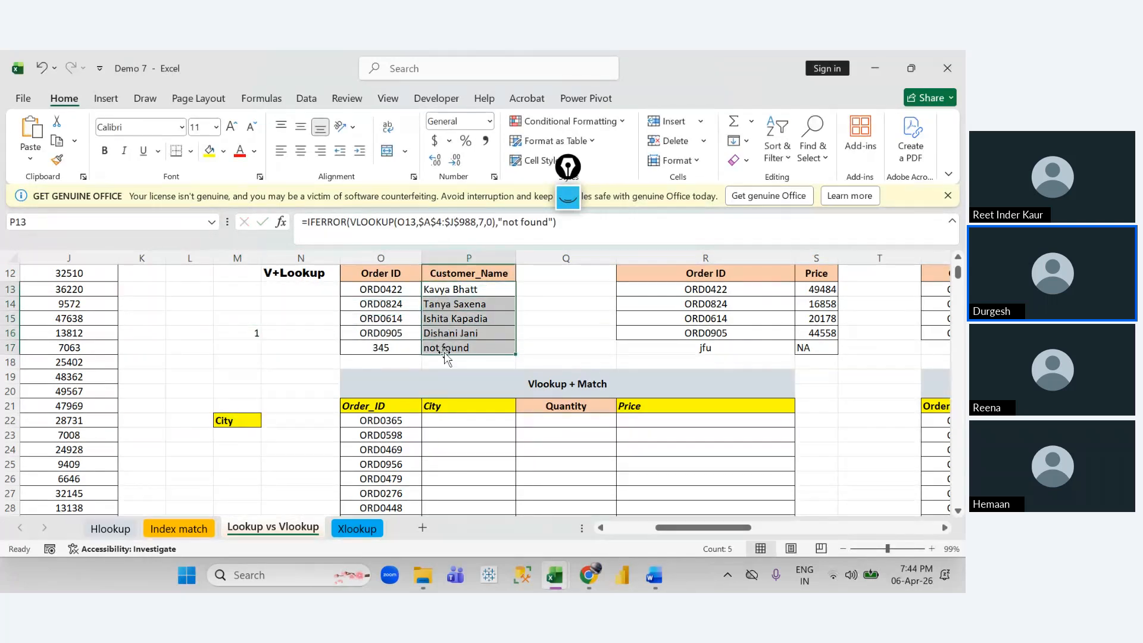
left_click_drag(443, 290, 446, 334)
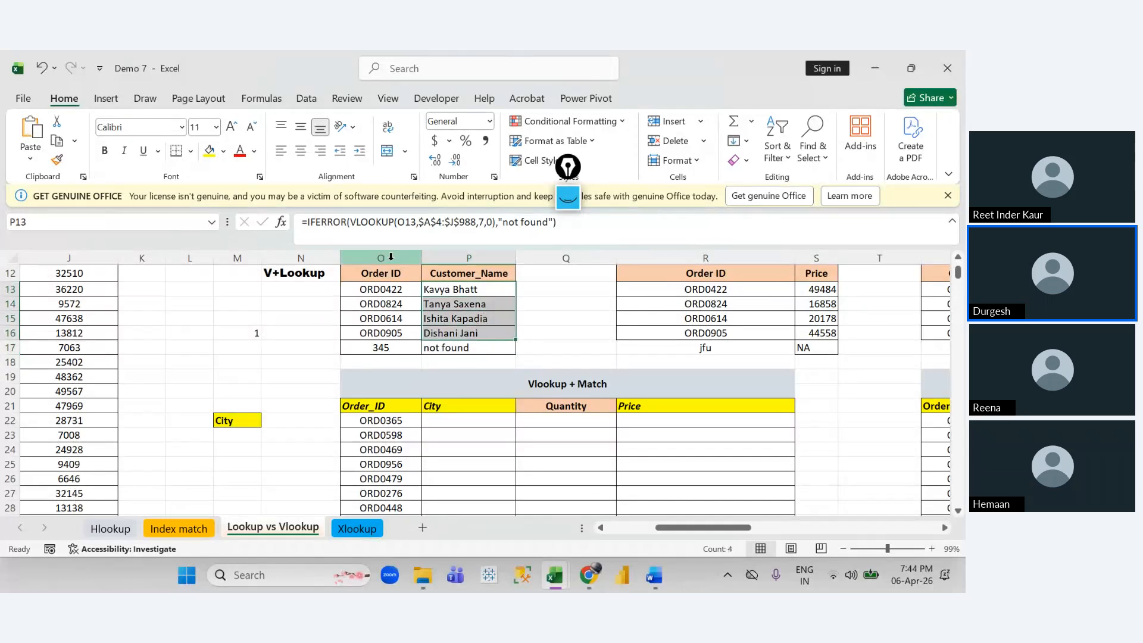
left_click_drag(388, 272, 585, 273)
Step: Enter =MATCH(P21,$A$4:$J$4,0) in P22 to find the City header's column position in the source data
left_click(452, 420)
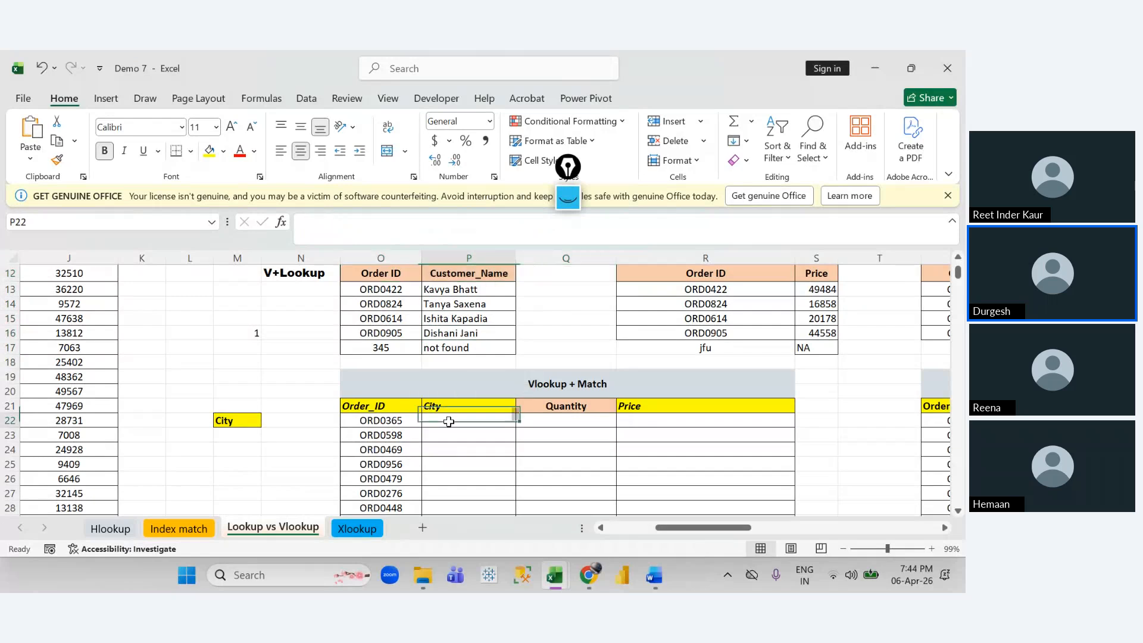
type("=")
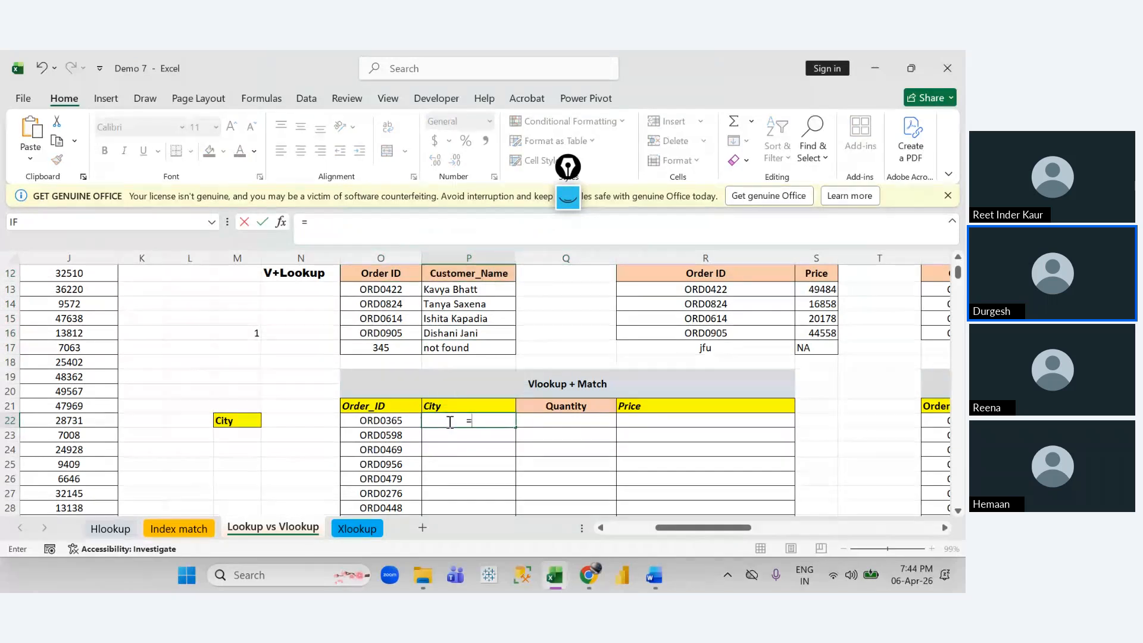
type("MATCH(")
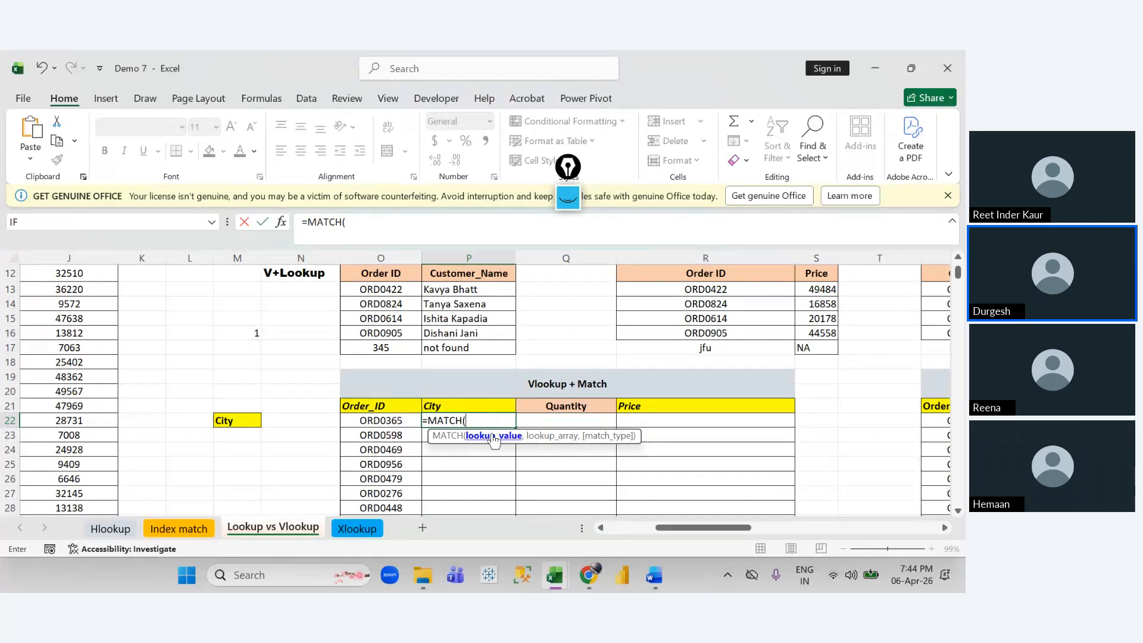
left_click(447, 407)
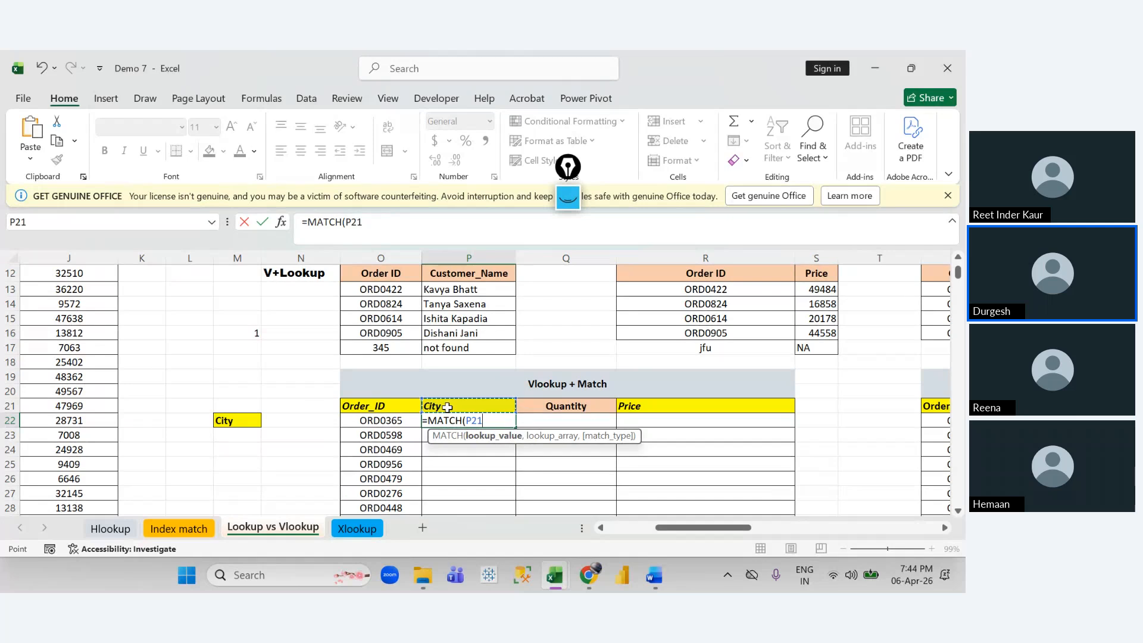
type(",")
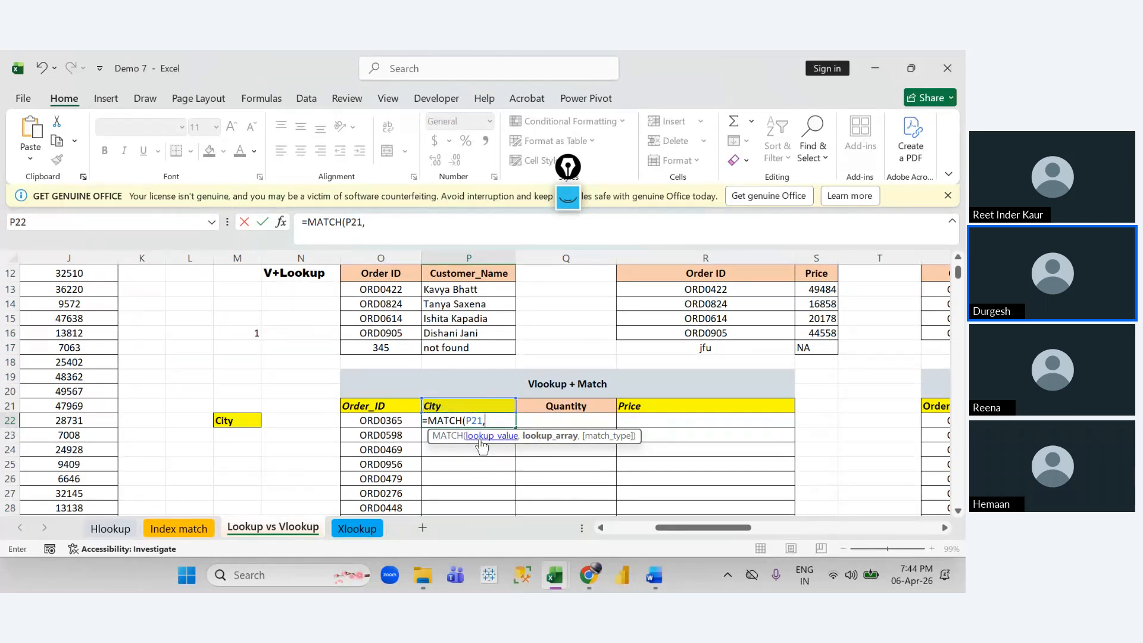
scroll(241, 414, "up", 4)
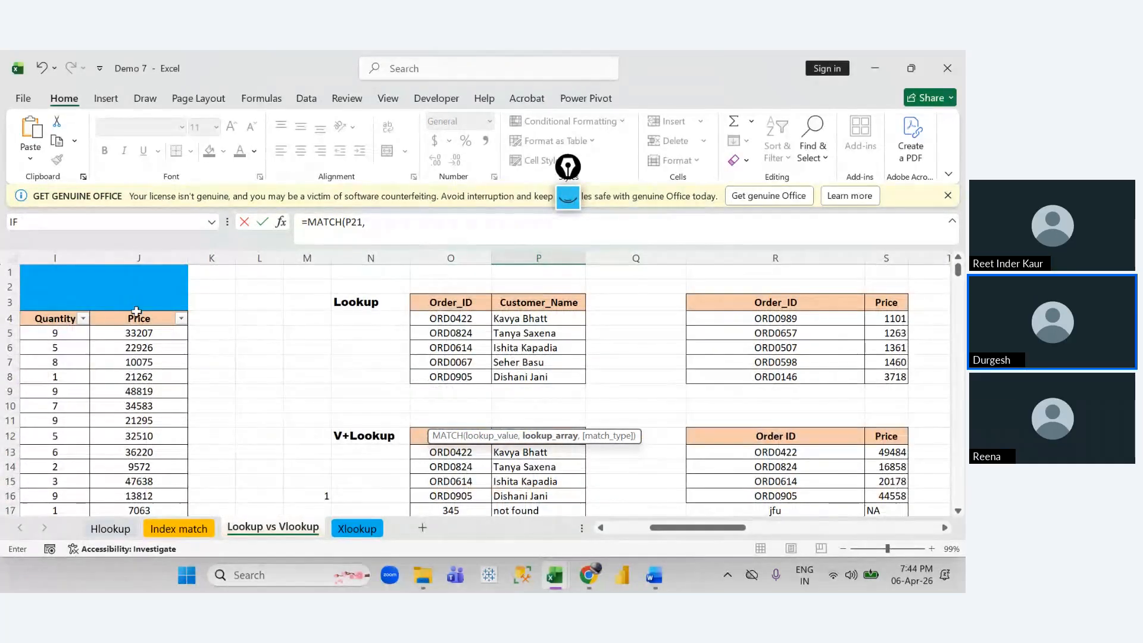
left_click(141, 319)
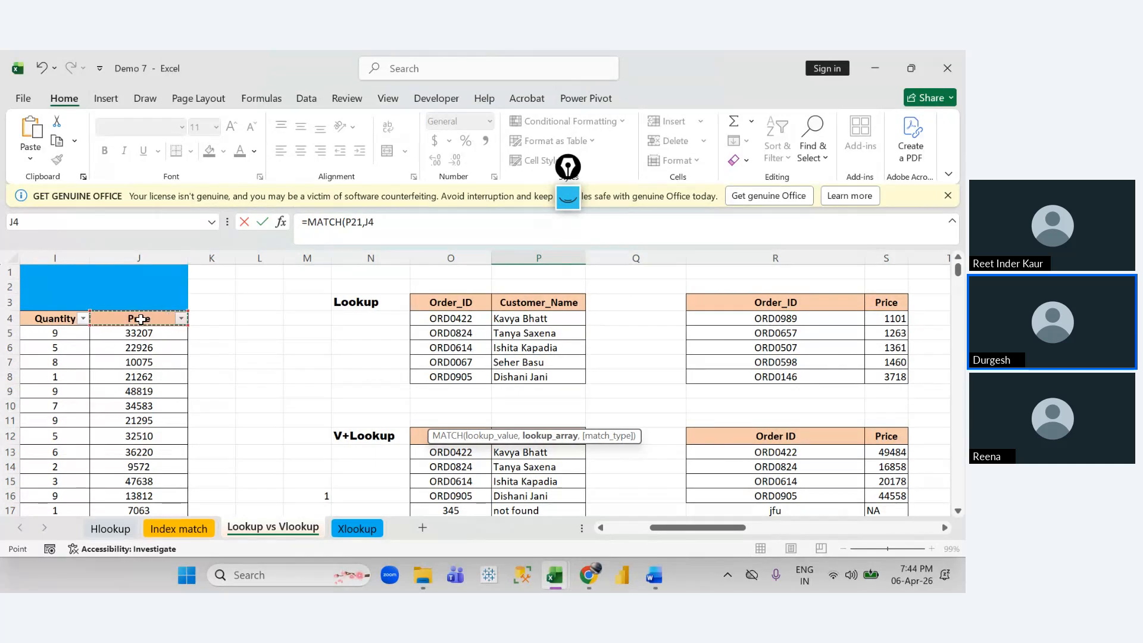
mouse_move(141, 320)
left_mouse_down()
mouse_move(24, 321)
mouse_move(141, 320)
left_mouse_up()
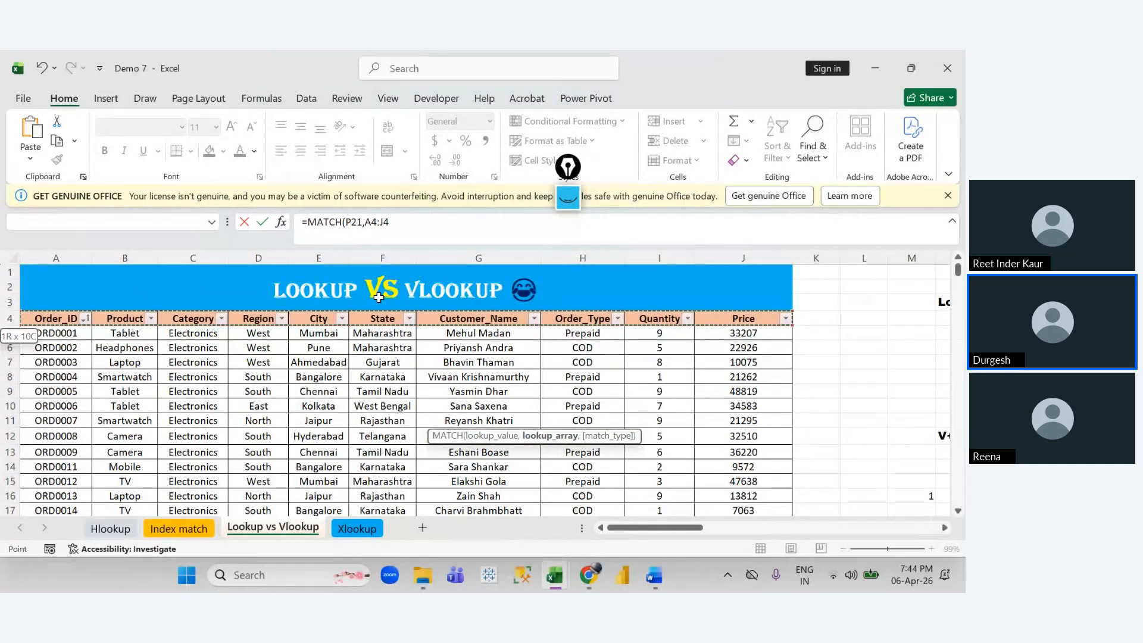
key("F4")
left_click(416, 222)
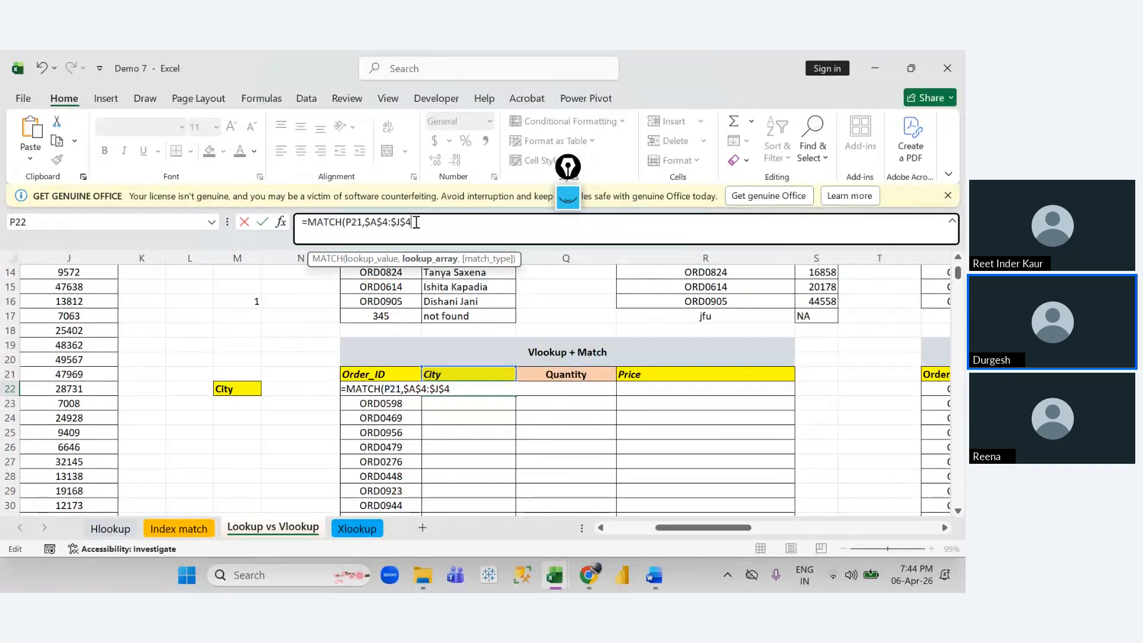
type(",0")
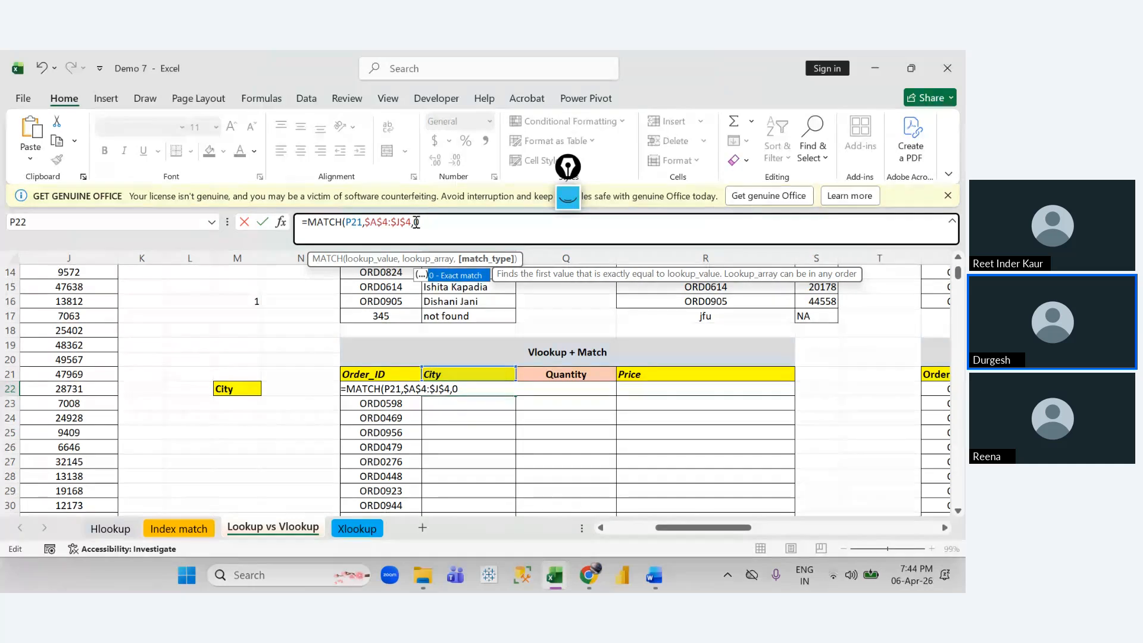
type(")")
key("Return")
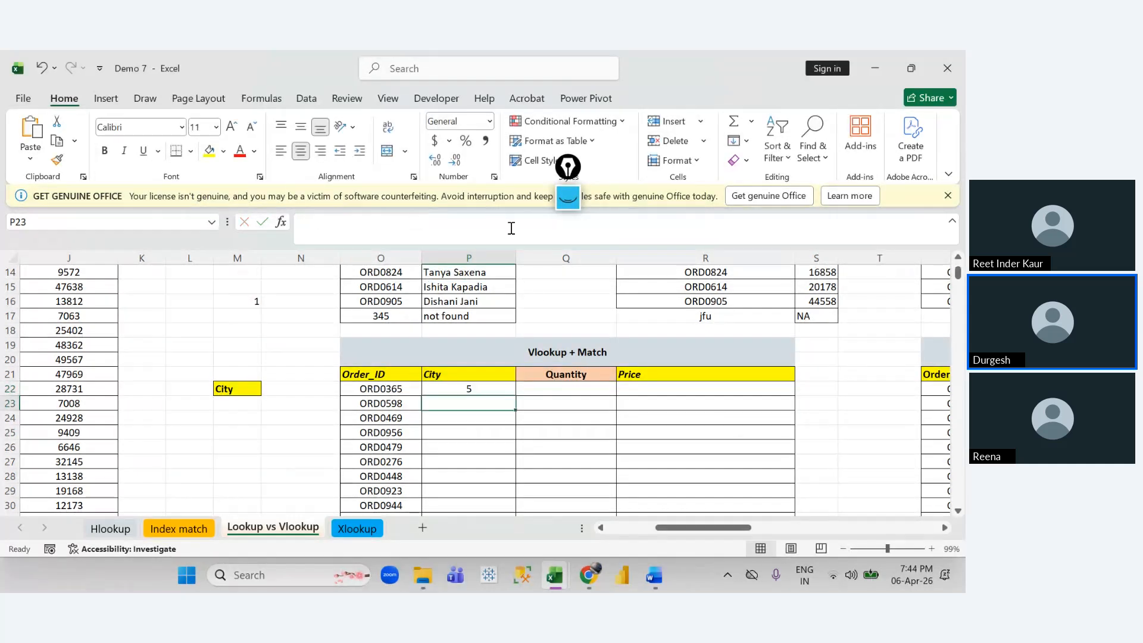
Step: Copy the MATCH formula from P22 across to the Quantity and Price cells Q22 and R22
left_click(443, 387)
left_click_drag(511, 394, 690, 399)
left_click(620, 391)
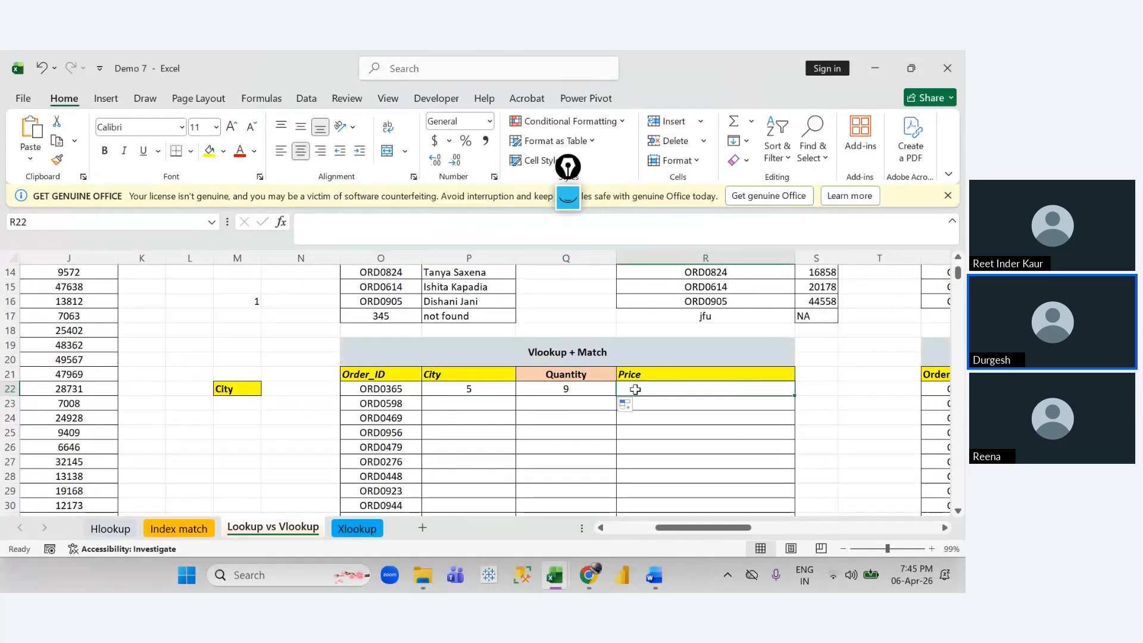
key("ctrl+r")
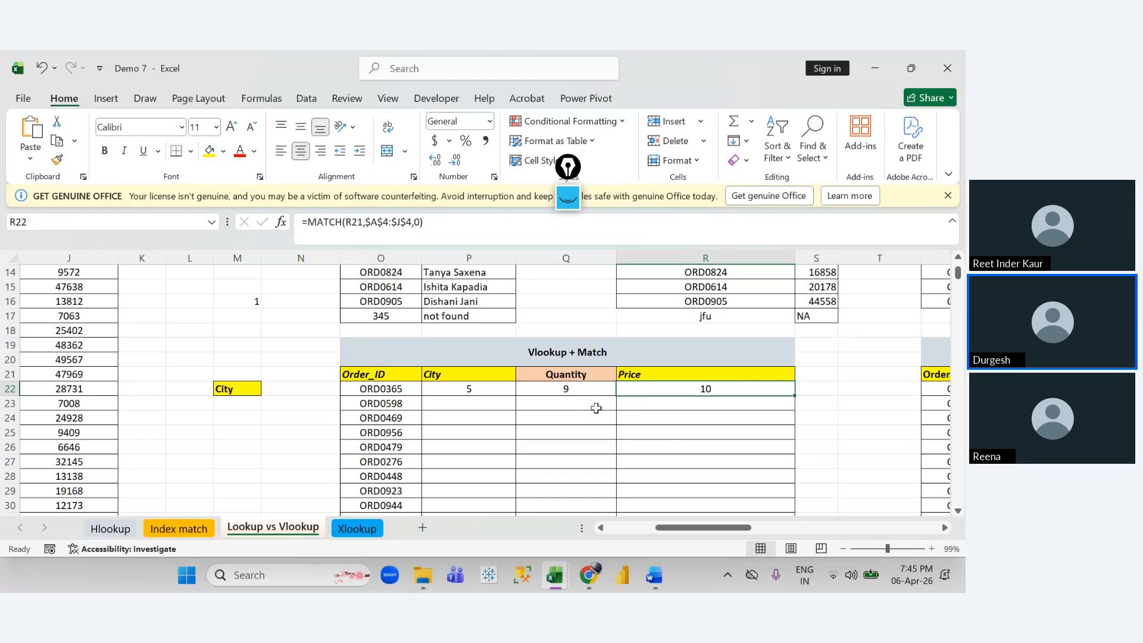
Step: Examine the source data's header row, selecting it from Price back to Order_ID (A4:J4)
scroll(464, 415, "left", 3)
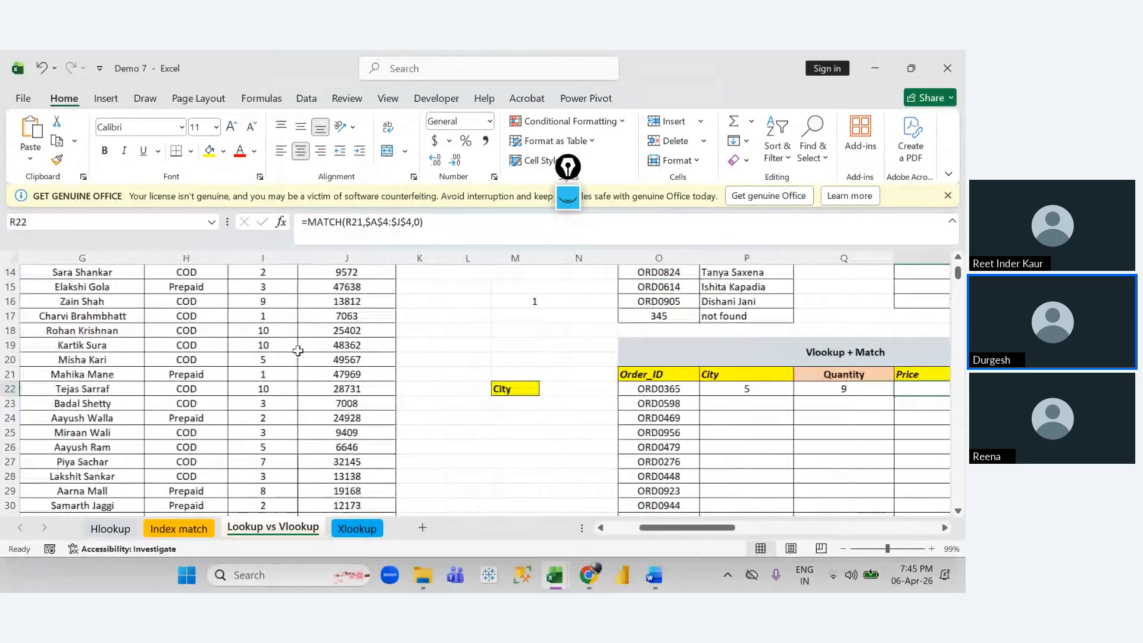
left_click(351, 345)
key("ctrl+Up")
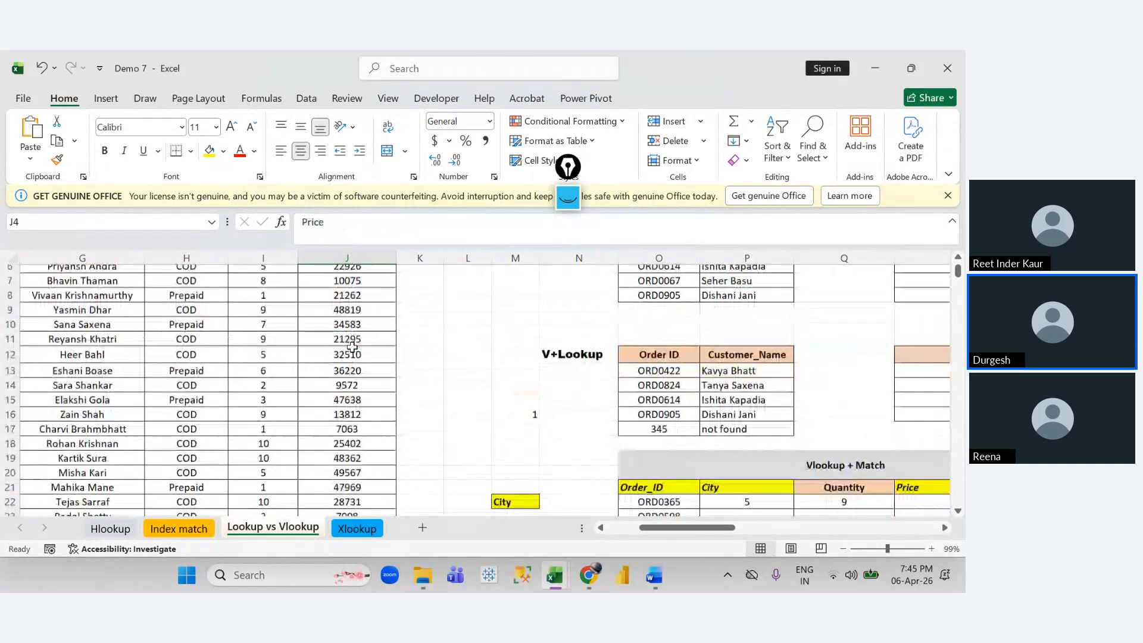
key("ctrl+shift+Left")
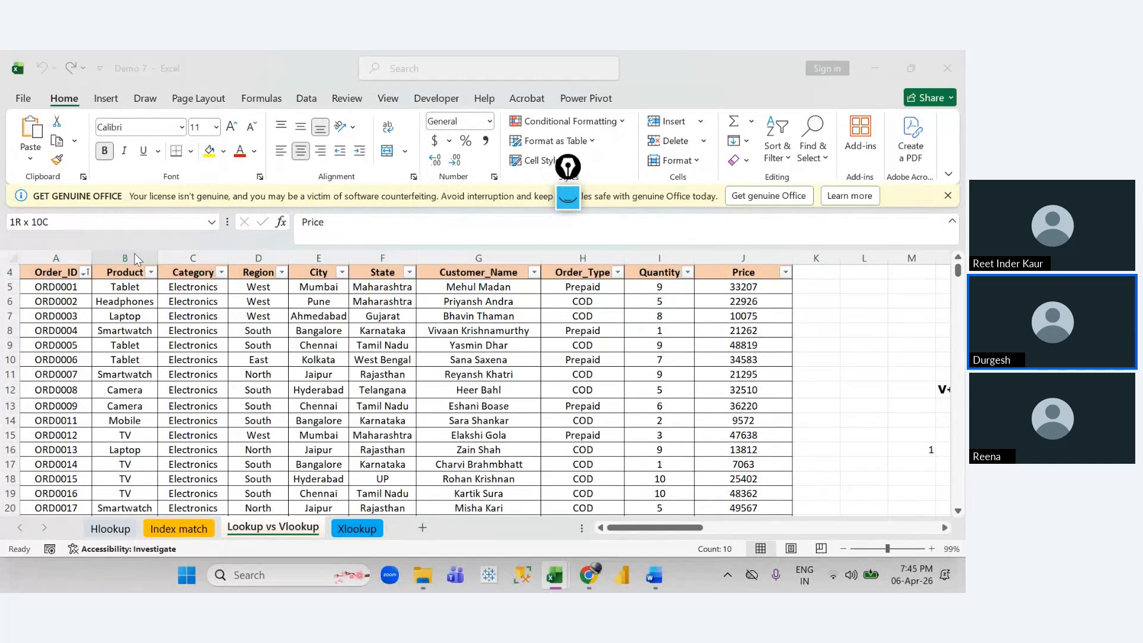
Step: Switch to the Zoho meeting in Chrome and briefly mute and unmute the microphone
key("alt+Tab")
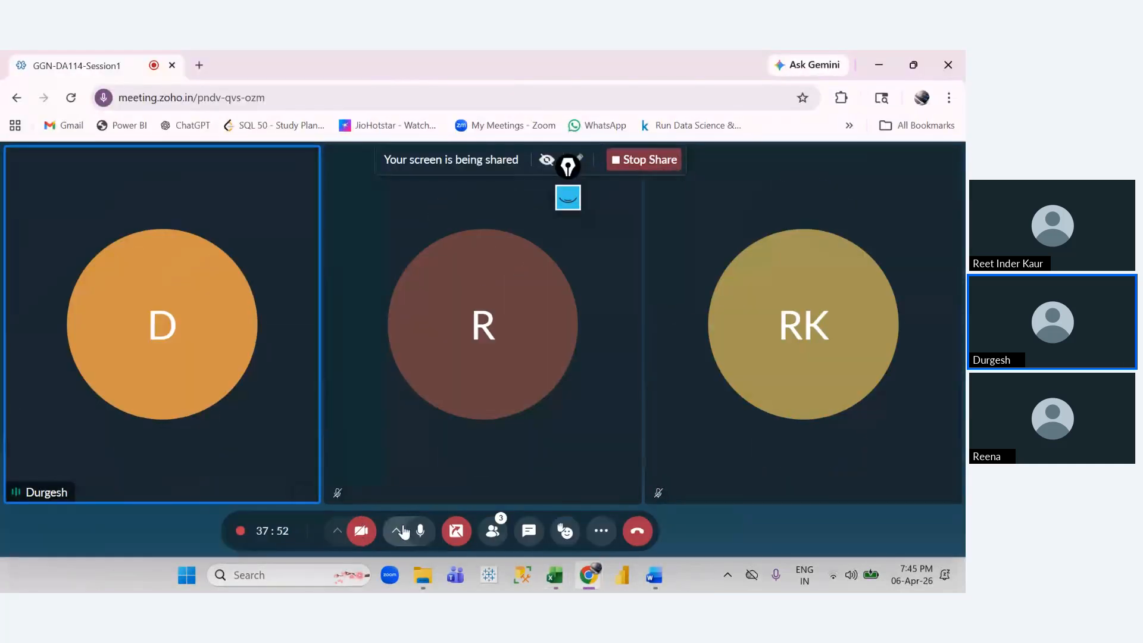
left_click(420, 531)
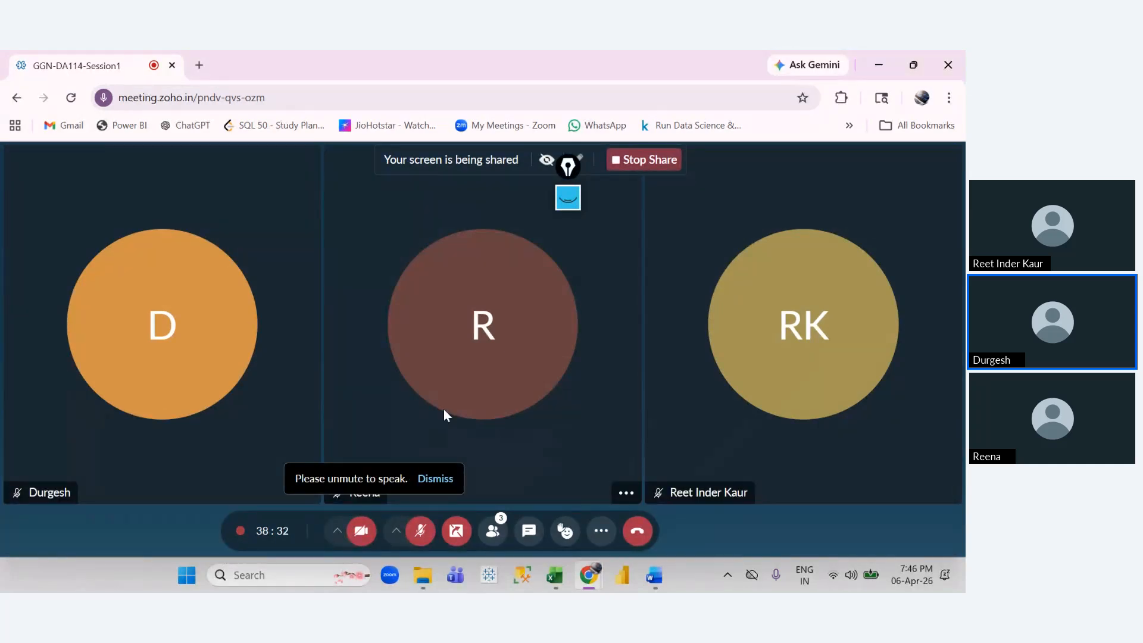
left_click(421, 531)
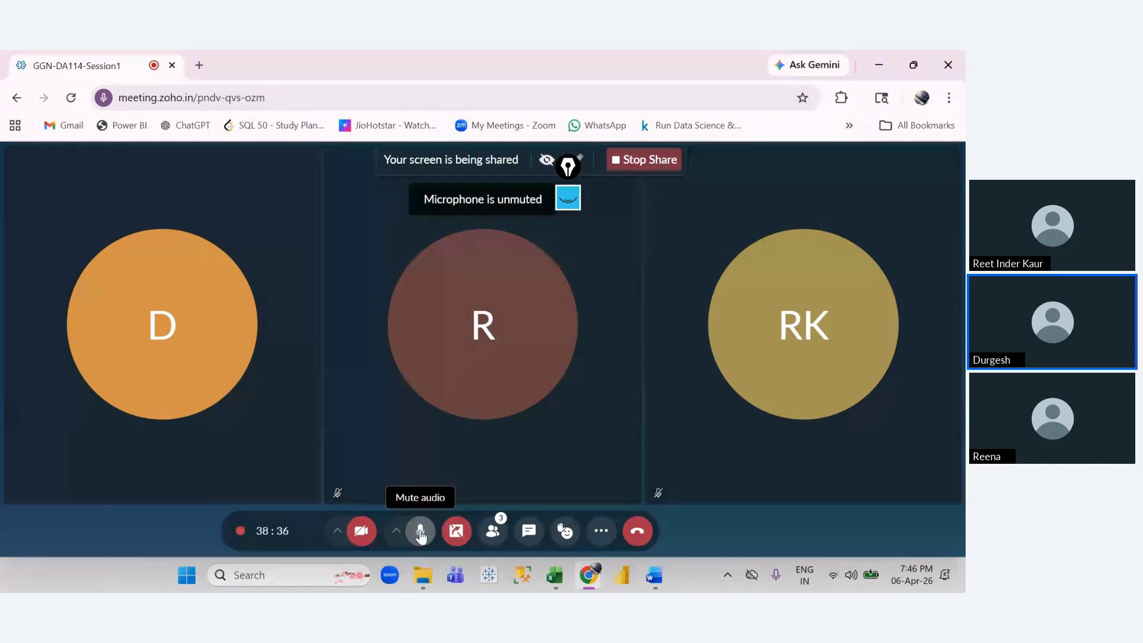
Step: Switch back to the Demo 7 workbook in Excel
key("alt+Tab")
key("alt+Tab")
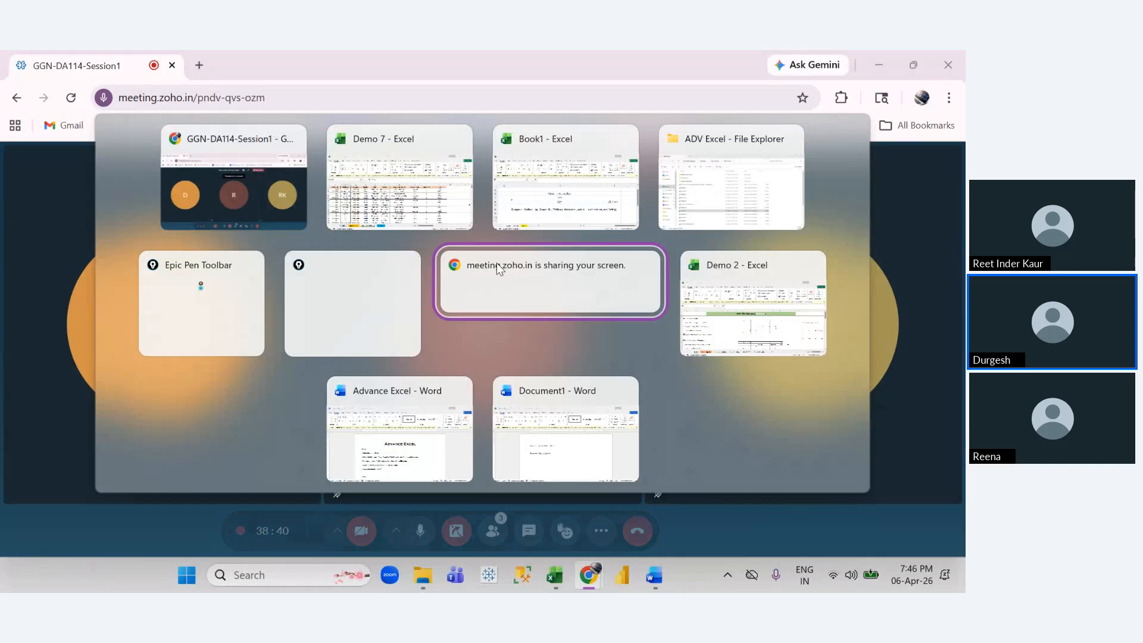
left_click(496, 267)
key("alt+Tab")
key("alt+Tab")
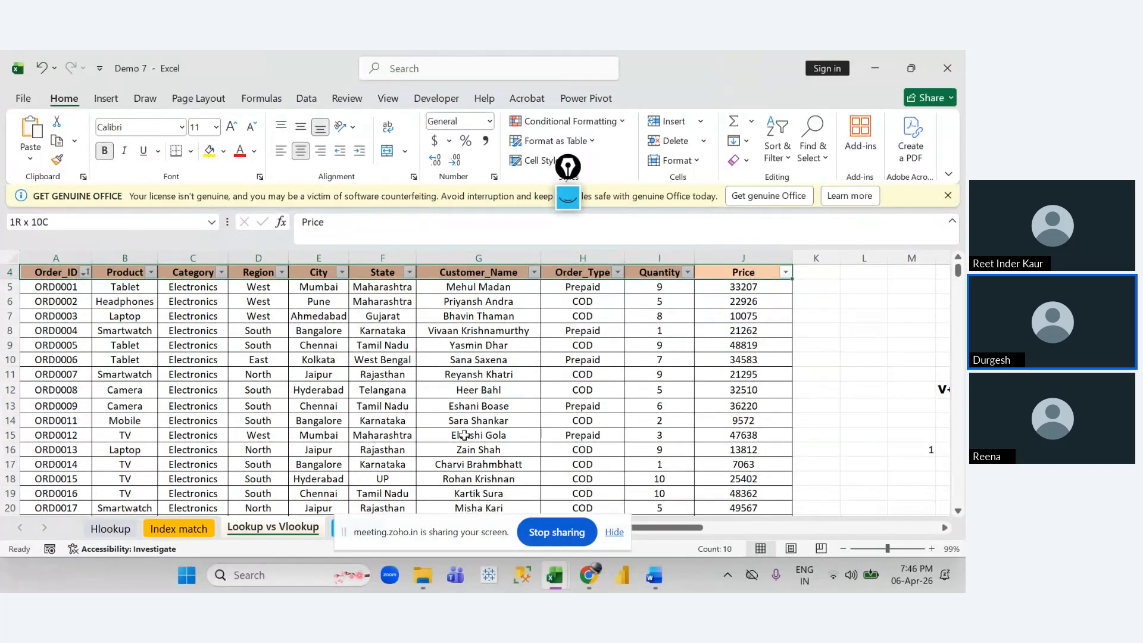
Step: Start a VLOOKUP formula in City cell P22 of the Vlookup + Match table, using column-locked $O22 as lookup value
scroll(464, 435, "right", 3)
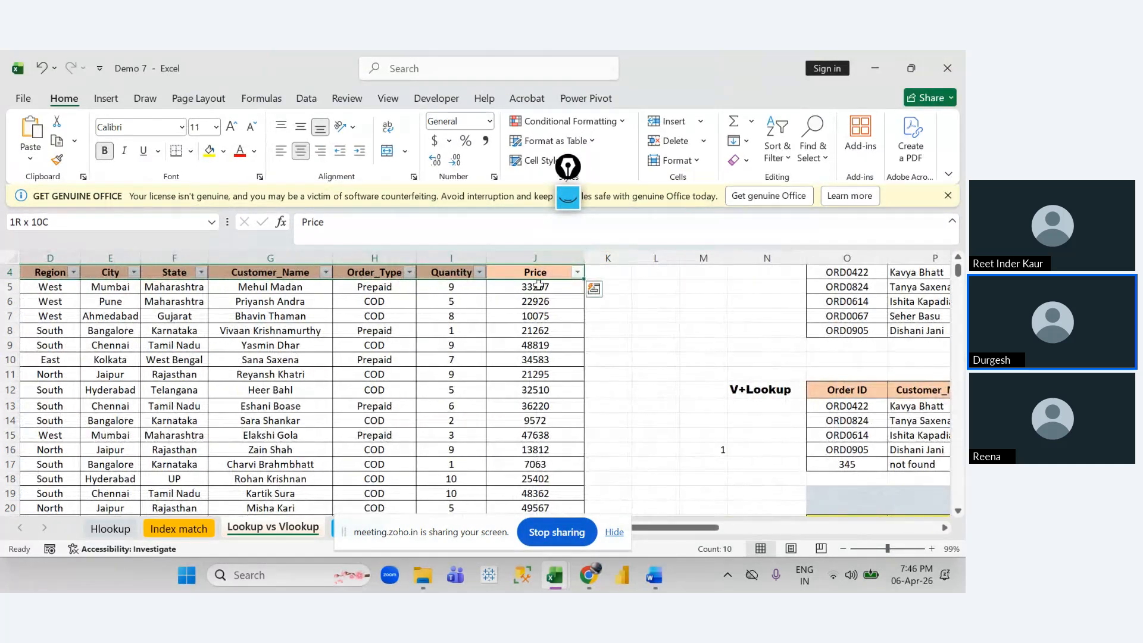
scroll(537, 285, "right", 3)
scroll(691, 364, "down", 4)
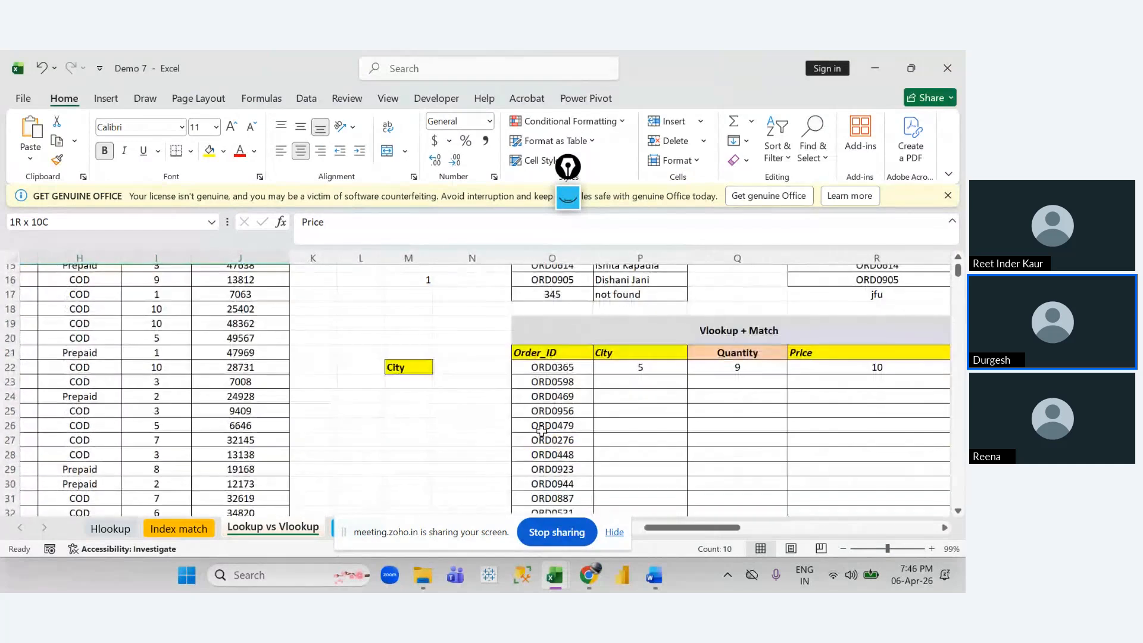
left_click(635, 375)
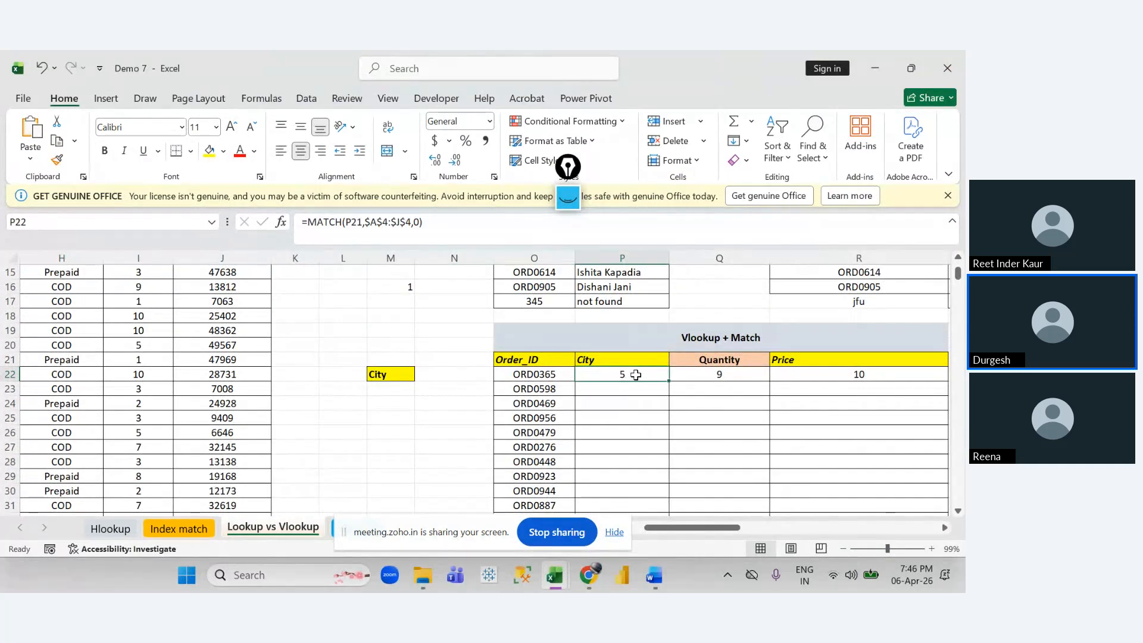
type("=VLOOKUP(")
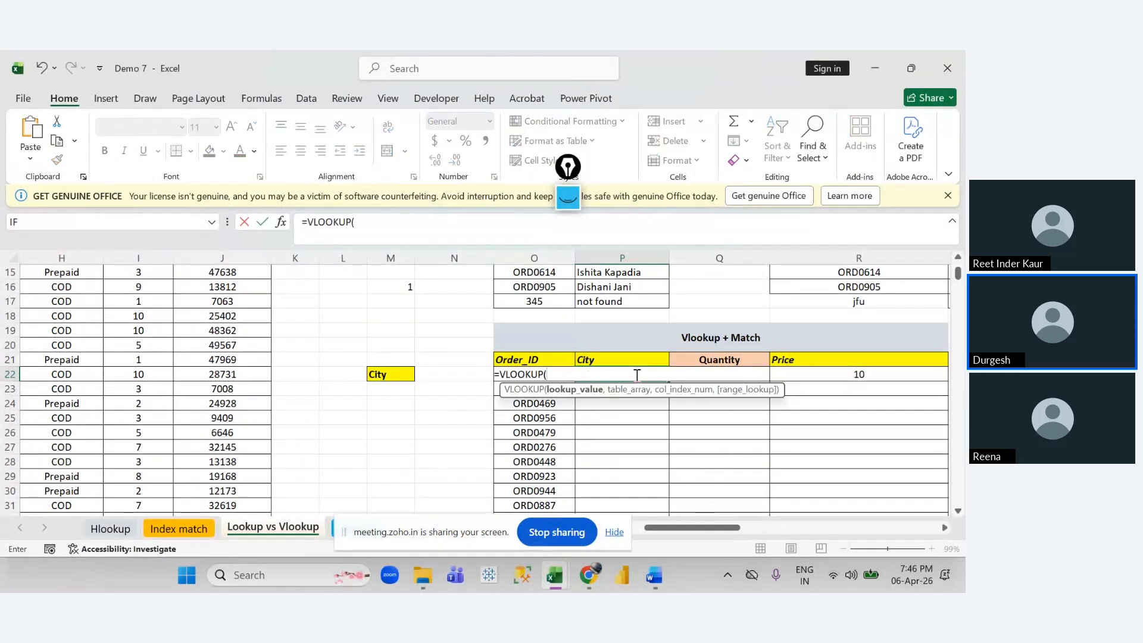
left_click(520, 370)
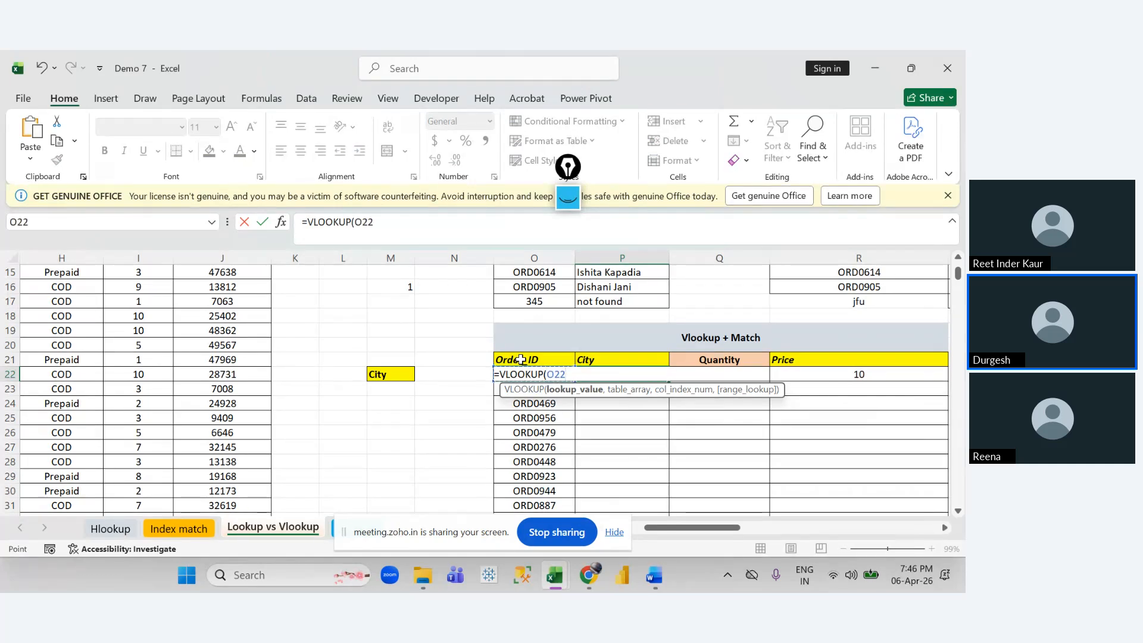
left_click(552, 373)
key("F4")
key("F4")
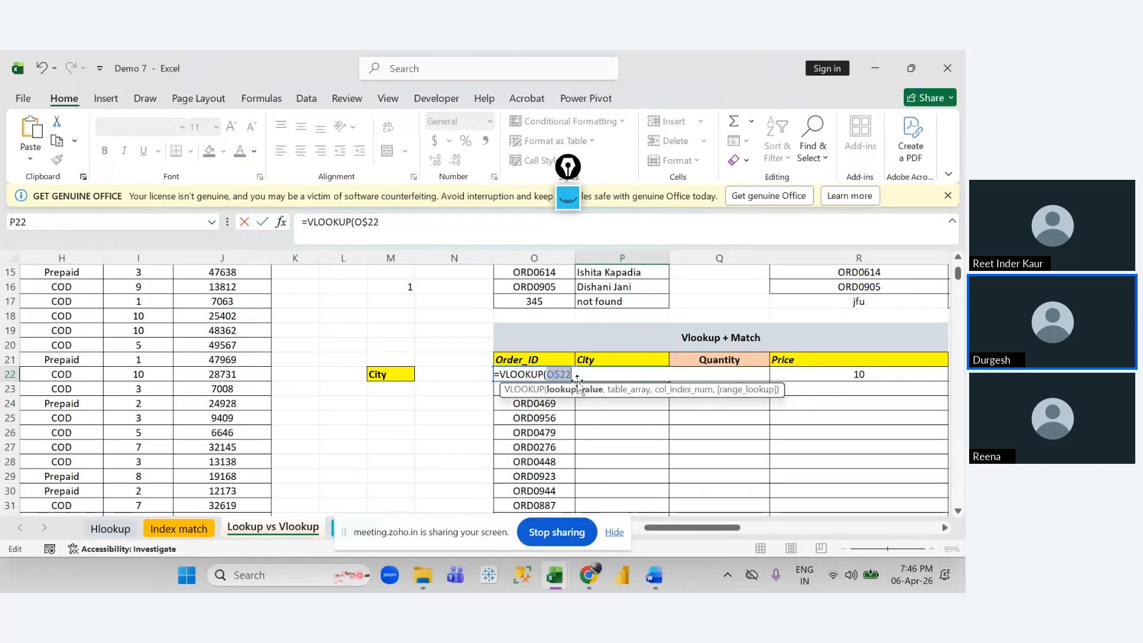
key("F4")
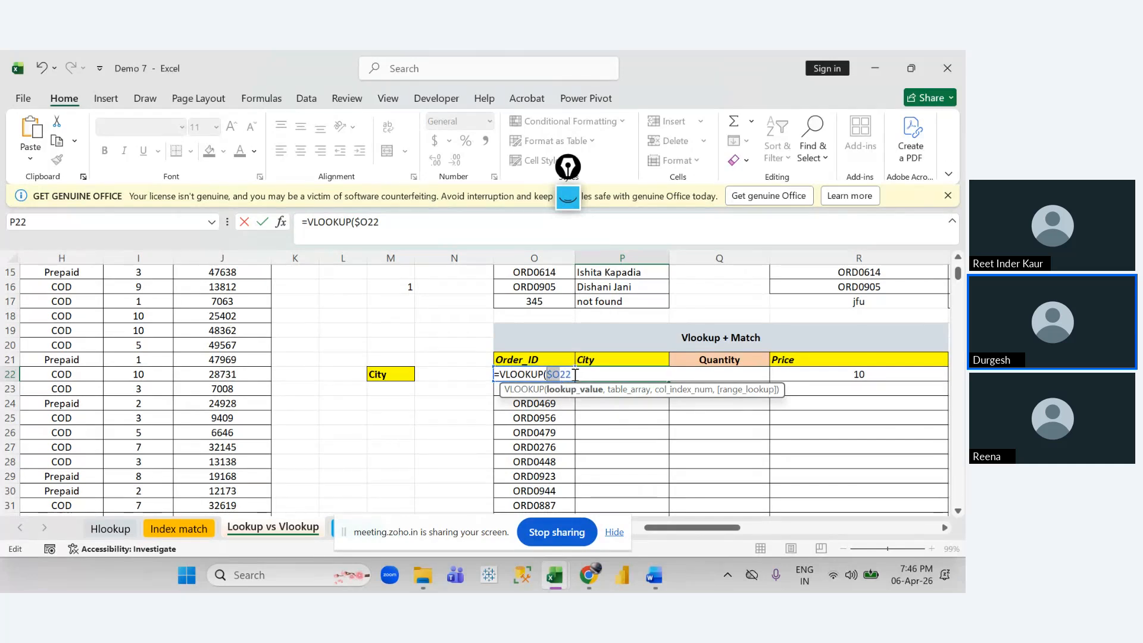
left_click(574, 374)
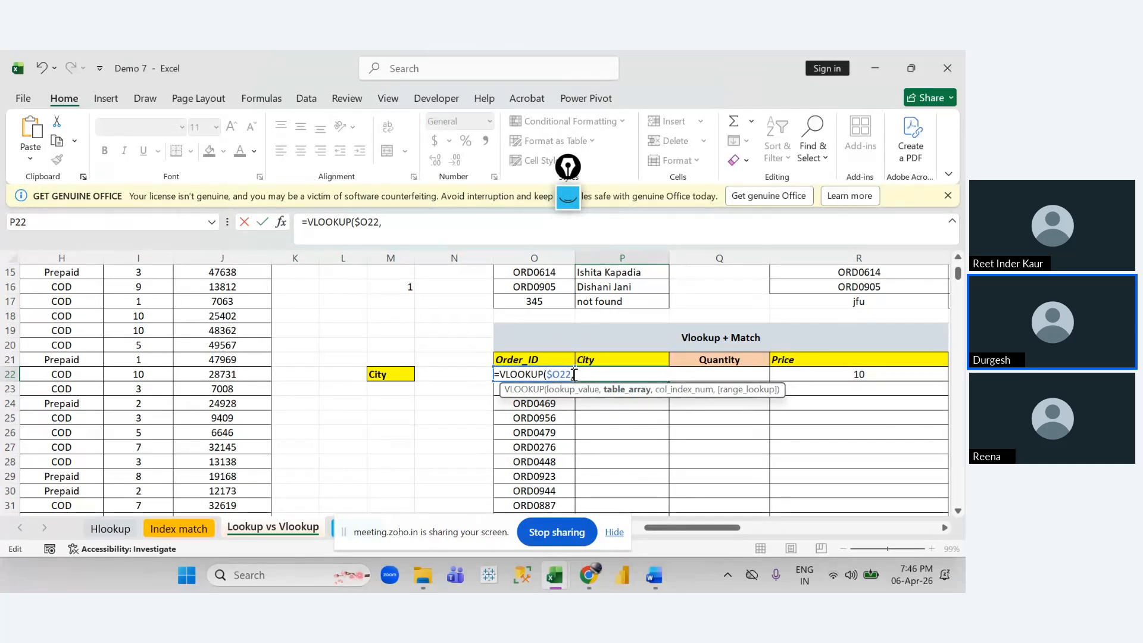
type(",")
Step: Set the VLOOKUP table array to the whole source data including headers, as absolute range $A$4:$J$988
left_click(247, 412)
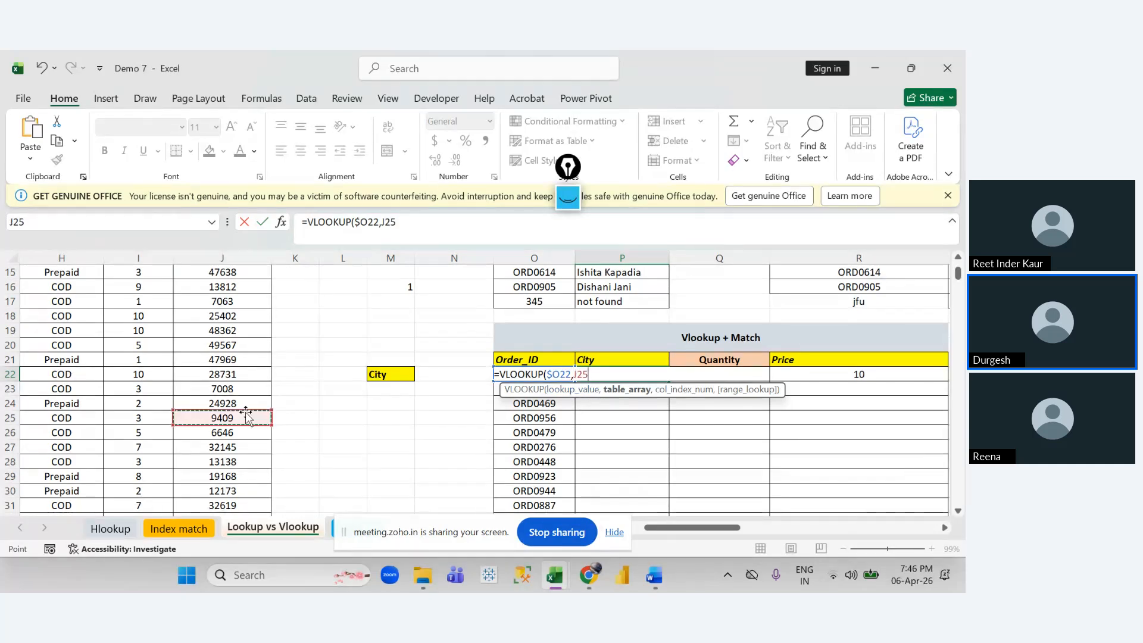
key("ctrl+Up")
key("ctrl+shift+Left")
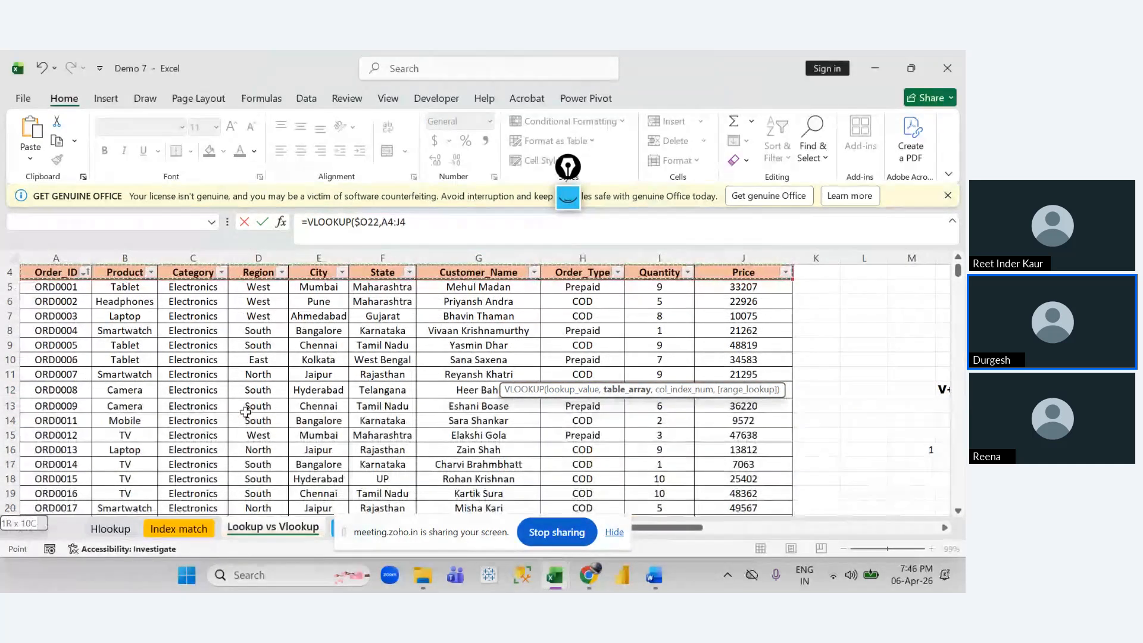
key("ctrl+shift+Down")
key("F4")
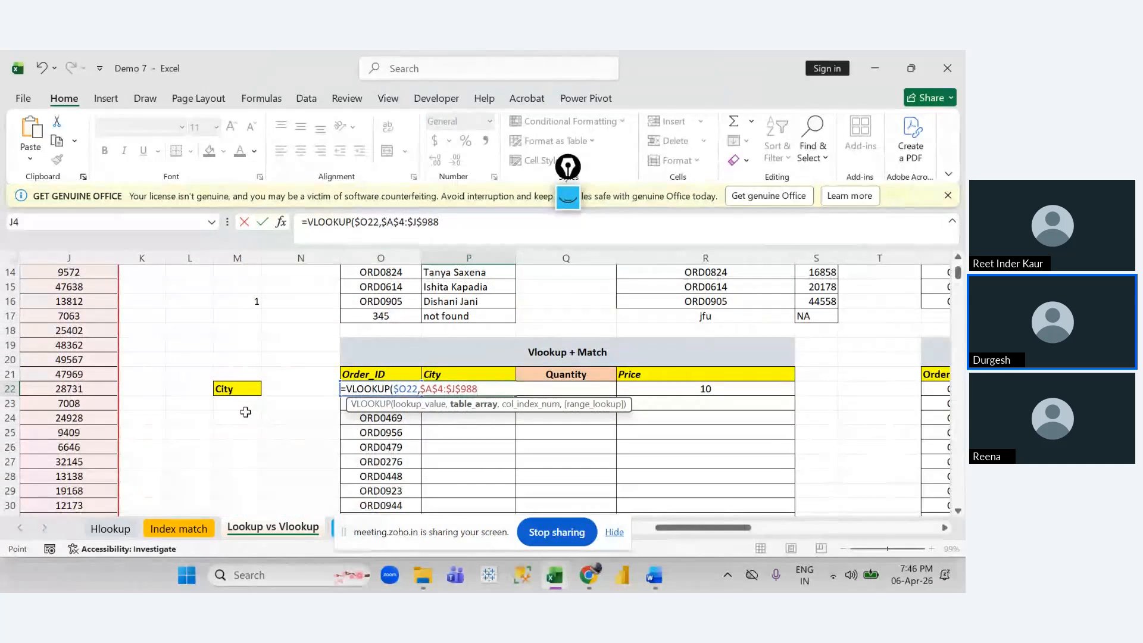
type(",")
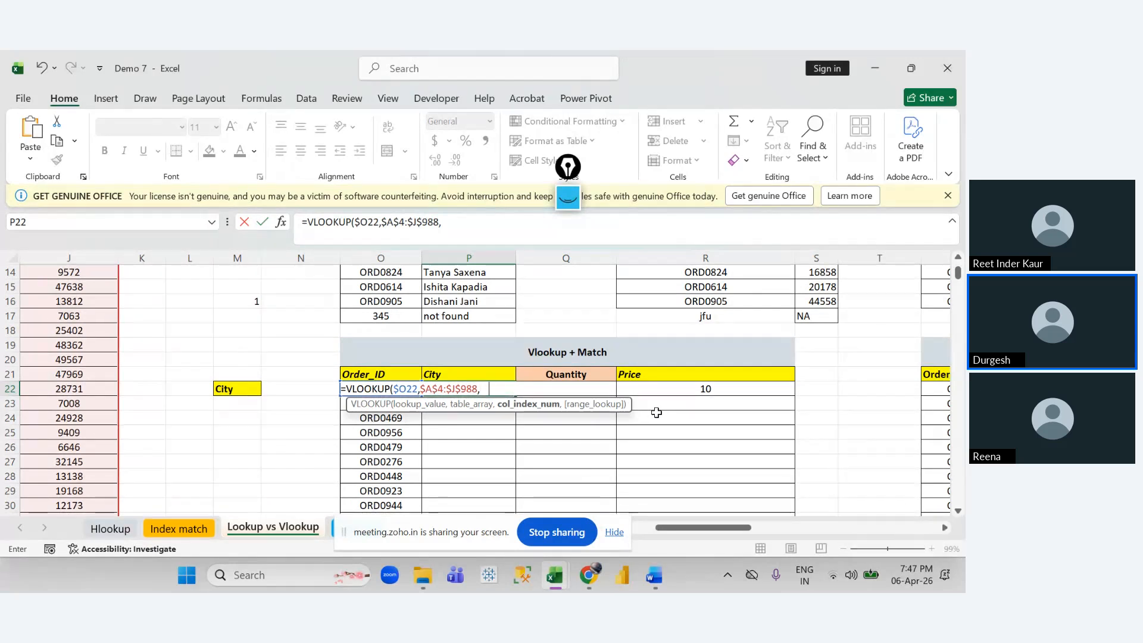
Step: Nest a MATCH function as the column index, with the row-locked City header P$21 as its lookup value
type("MATCH(")
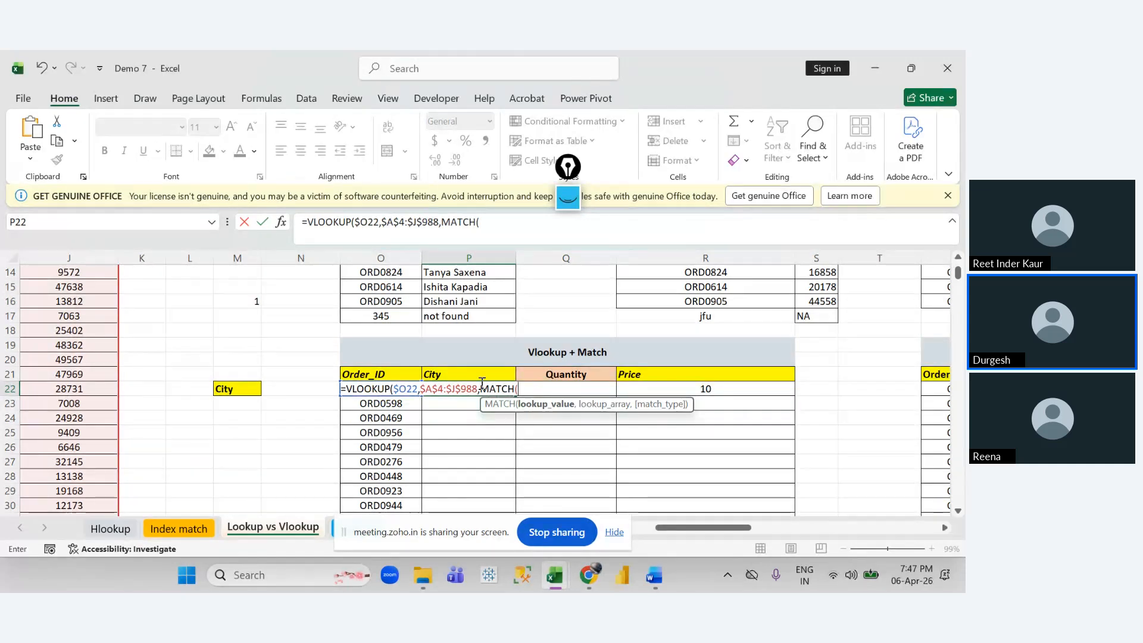
left_click(451, 374)
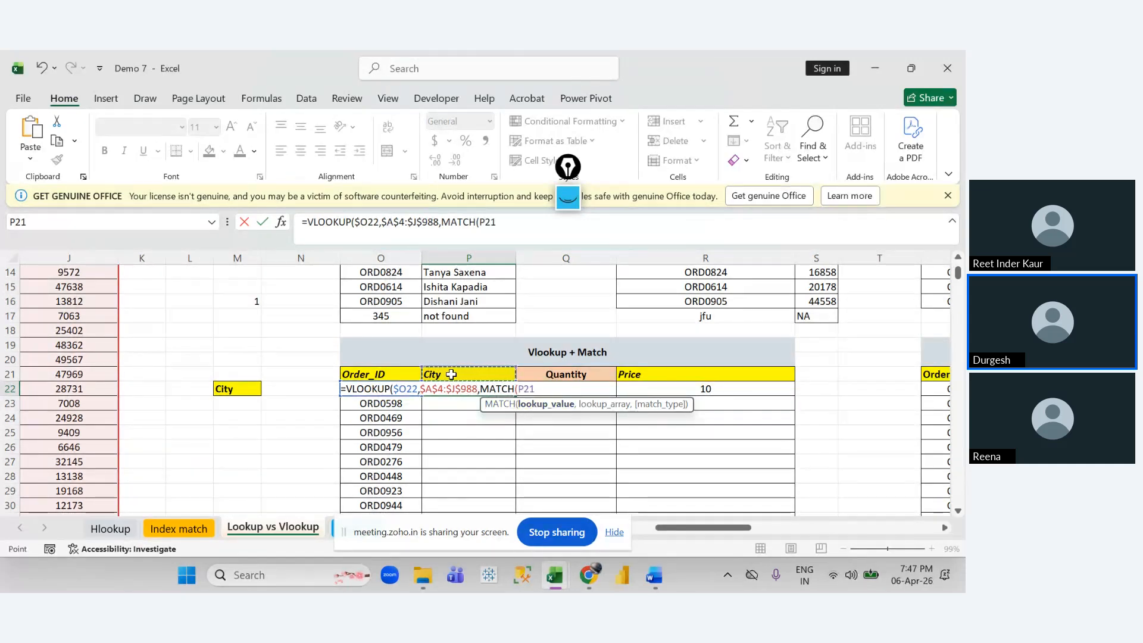
key("F4")
key("F4")
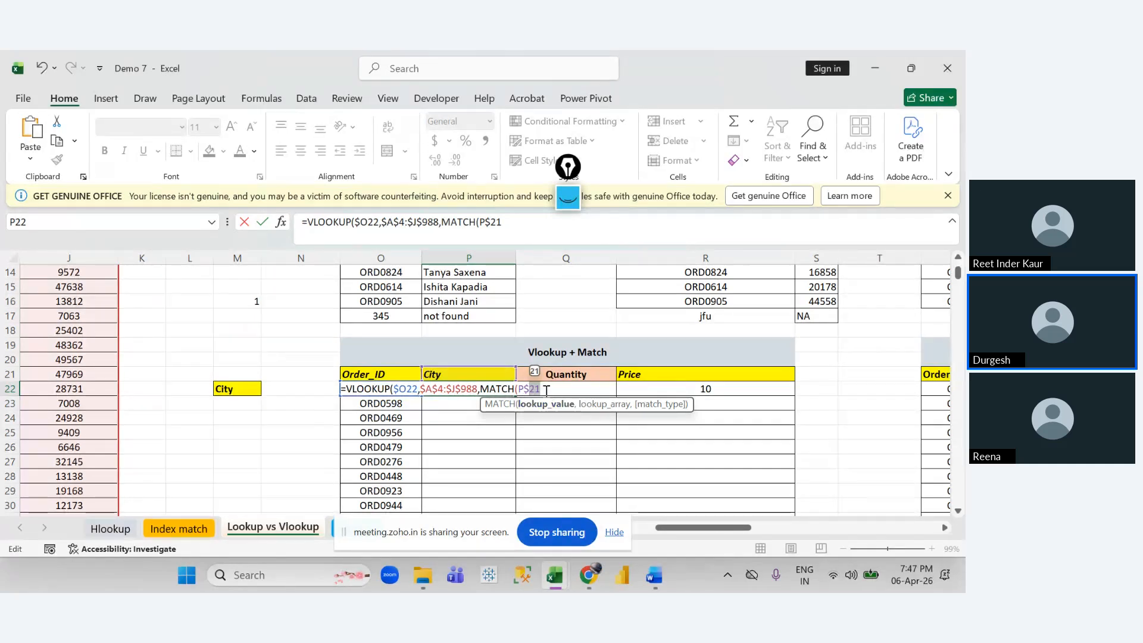
type(",")
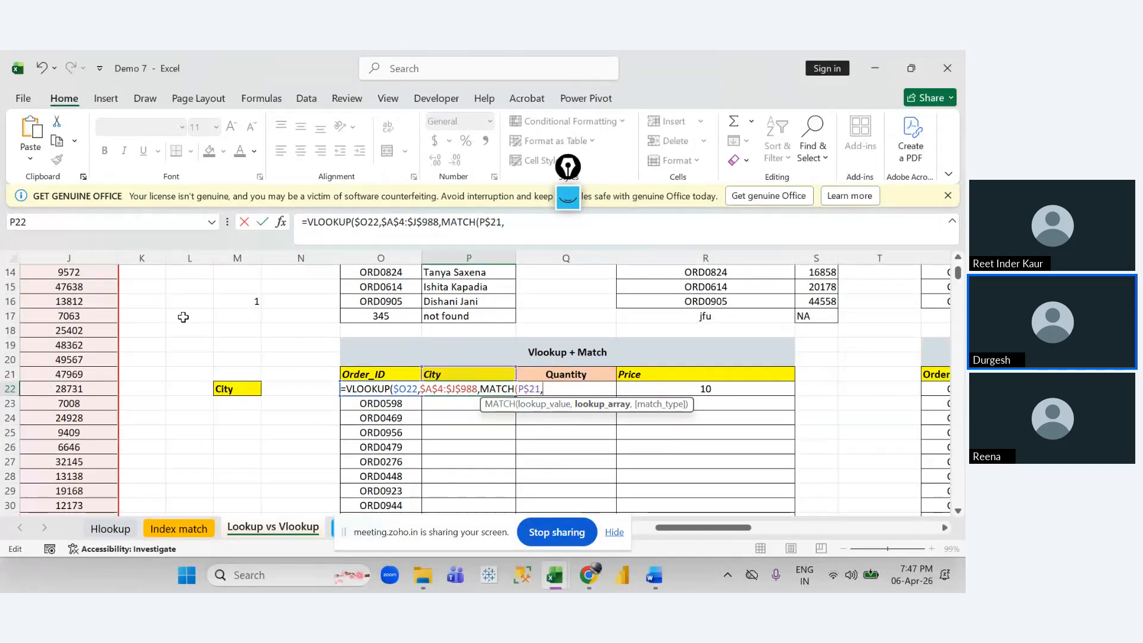
Step: Set the MATCH lookup array to the source header row as absolute range $A$4:$J$4
left_click(108, 300)
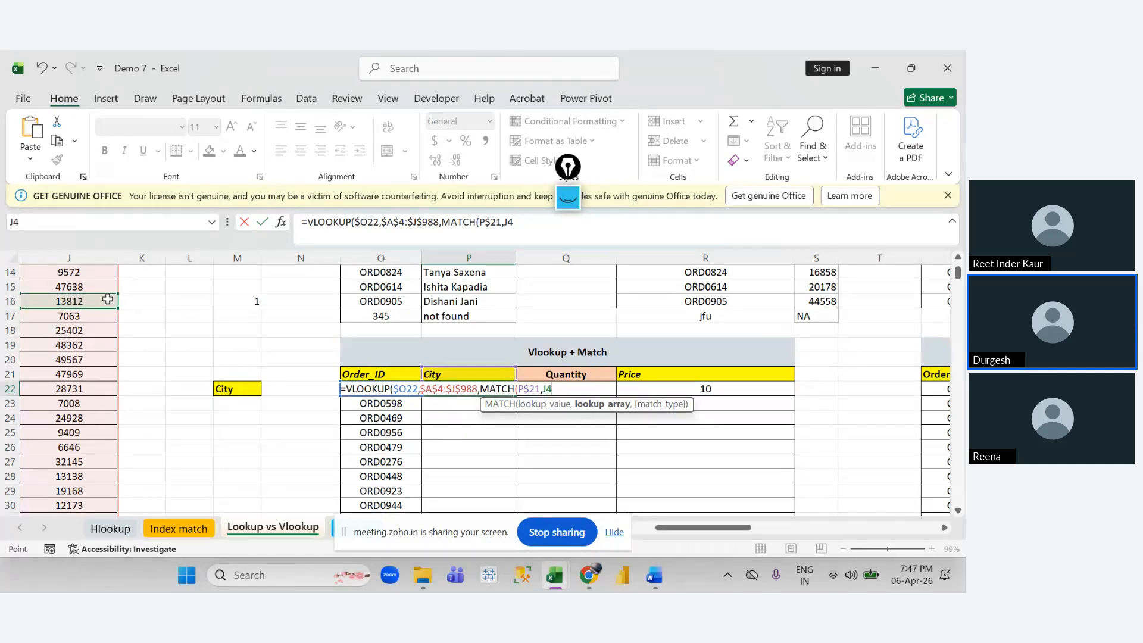
scroll(108, 300, "up", 3)
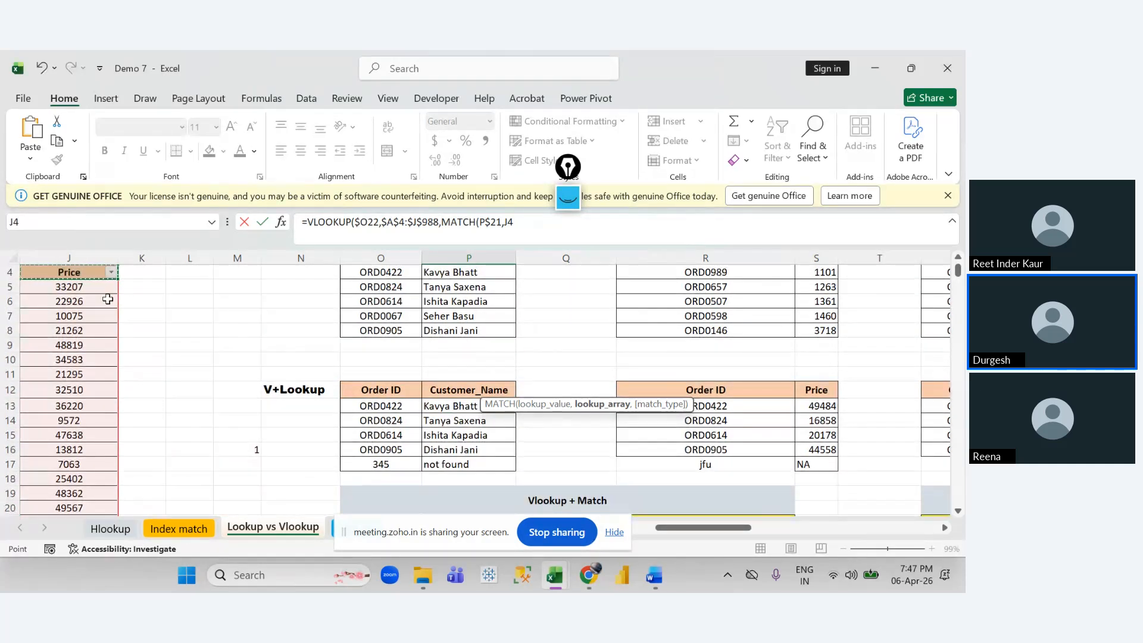
left_click_drag(69, 272, 23, 273)
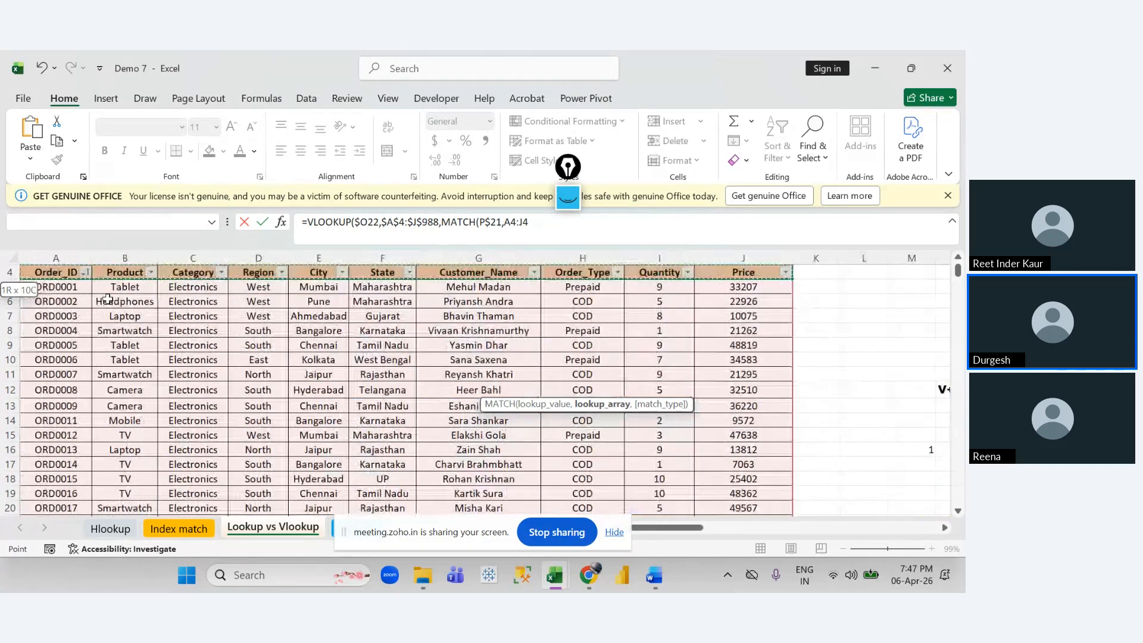
left_click(361, 228)
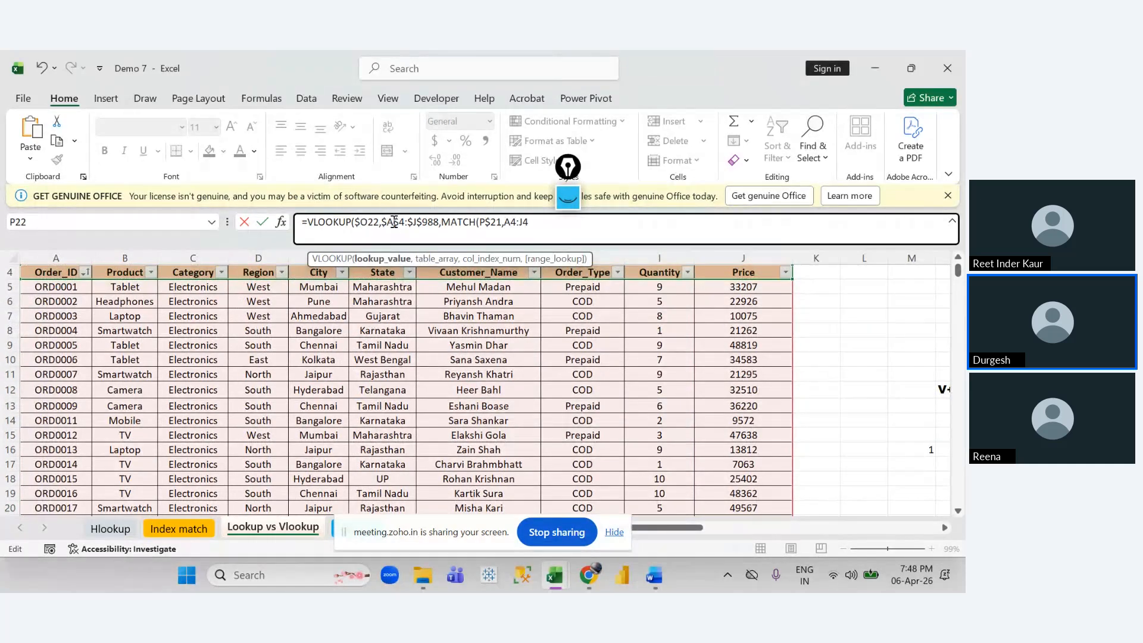
left_click_drag(387, 223, 419, 222)
left_click(457, 222)
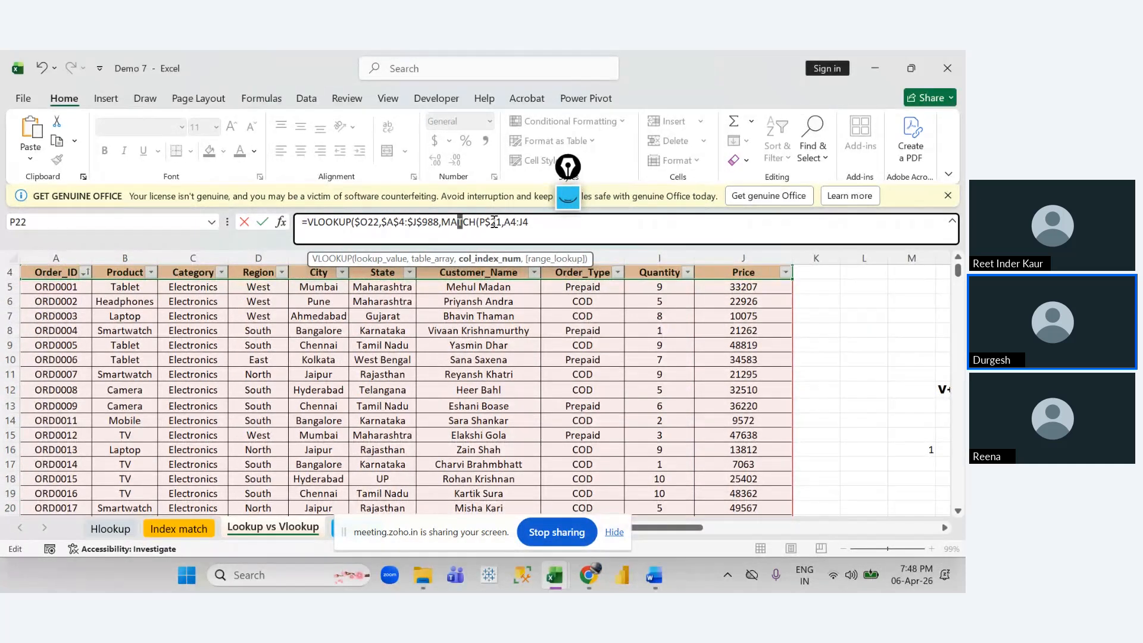
left_click_drag(504, 222, 525, 222)
key("F4")
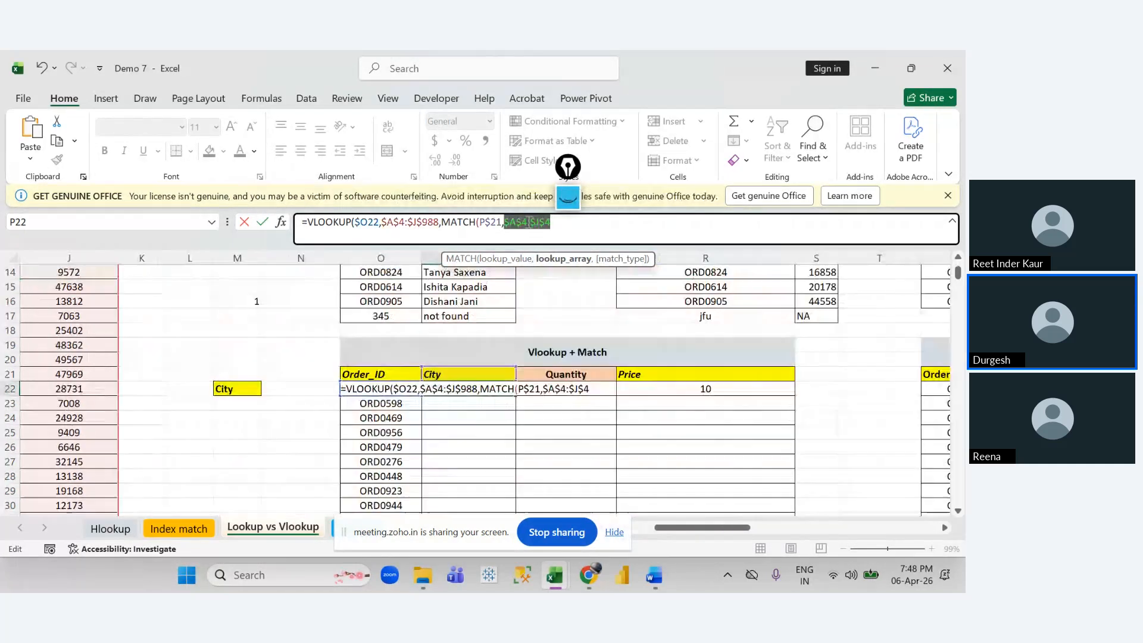
Step: Complete the P22 formula with match type 0 for MATCH and range lookup 0 for VLOOKUP, and enter it
left_click(557, 225)
type(",")
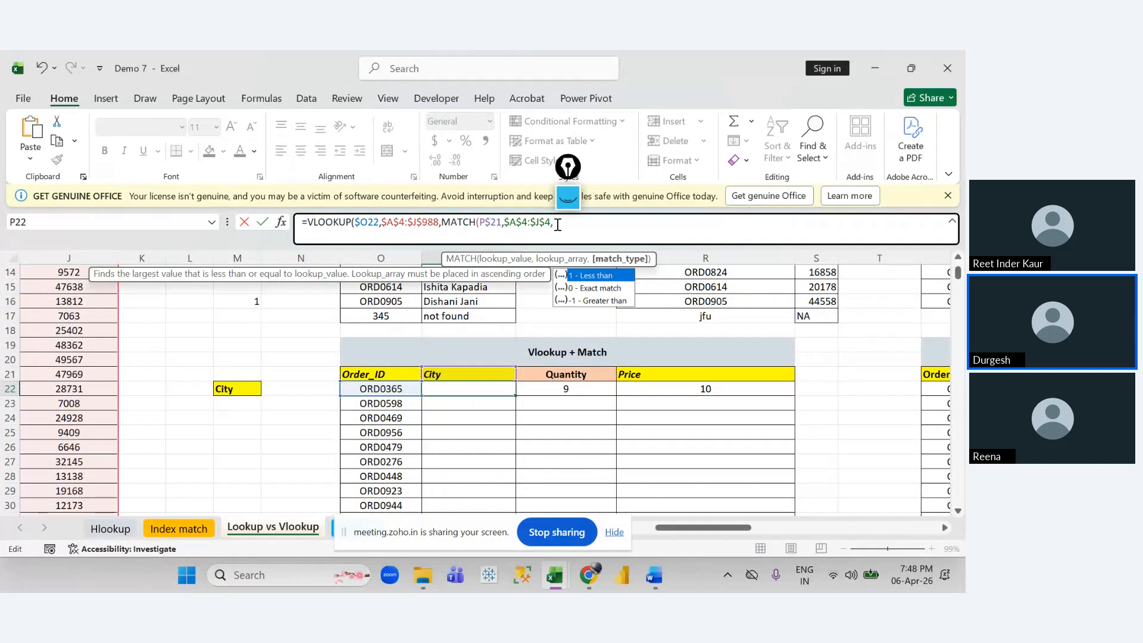
type("0")
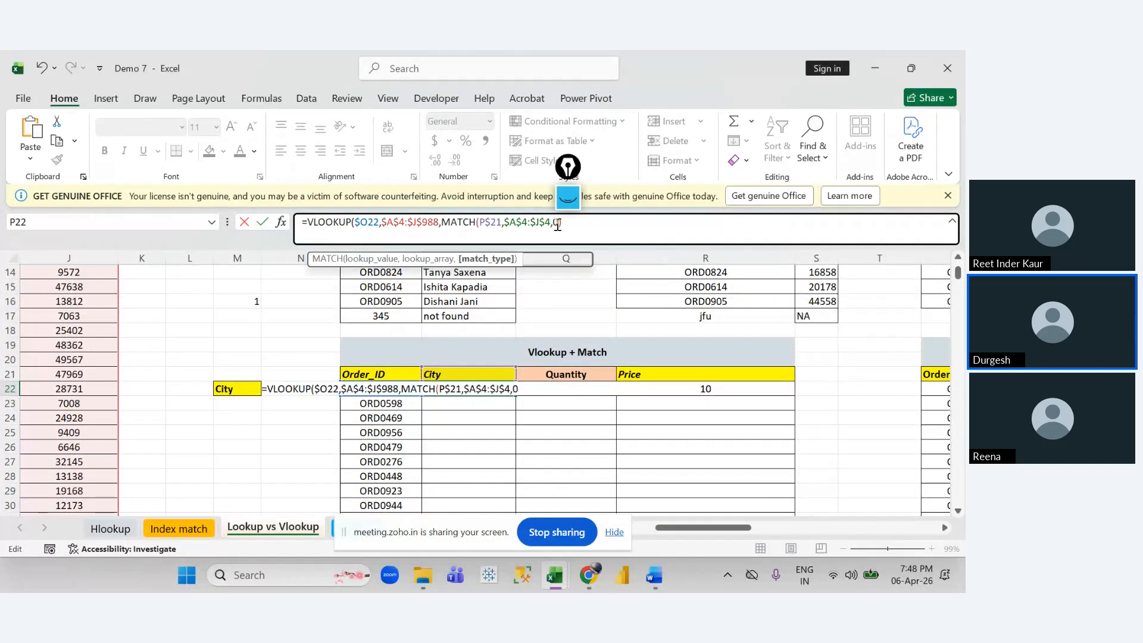
type("),0")
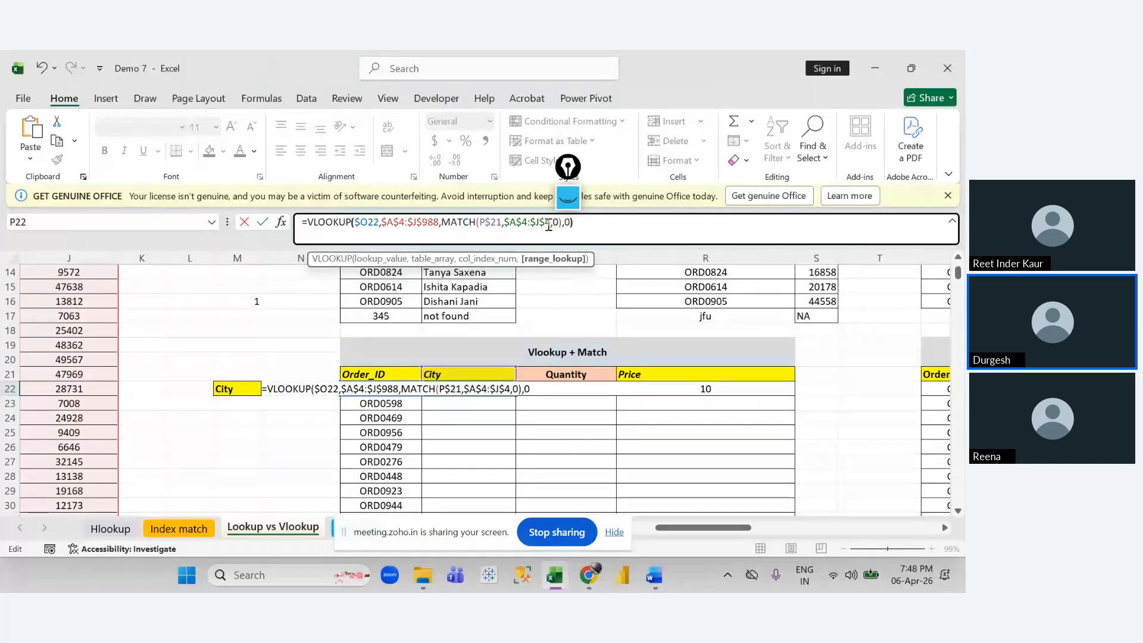
type(")")
left_click_drag(464, 224, 536, 224)
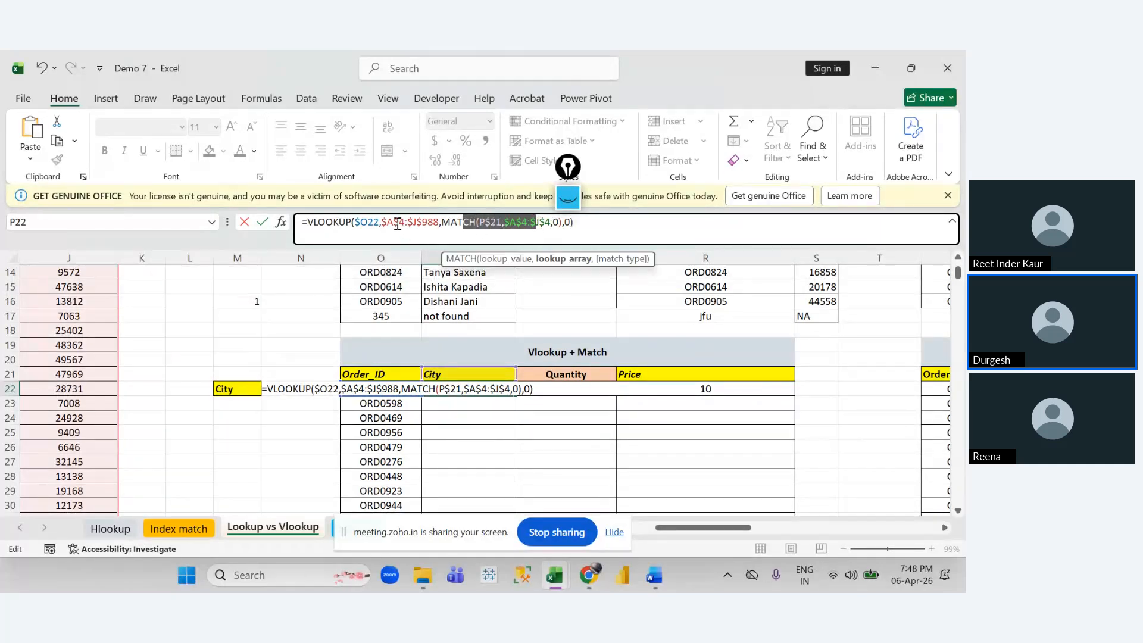
left_click_drag(398, 224, 433, 223)
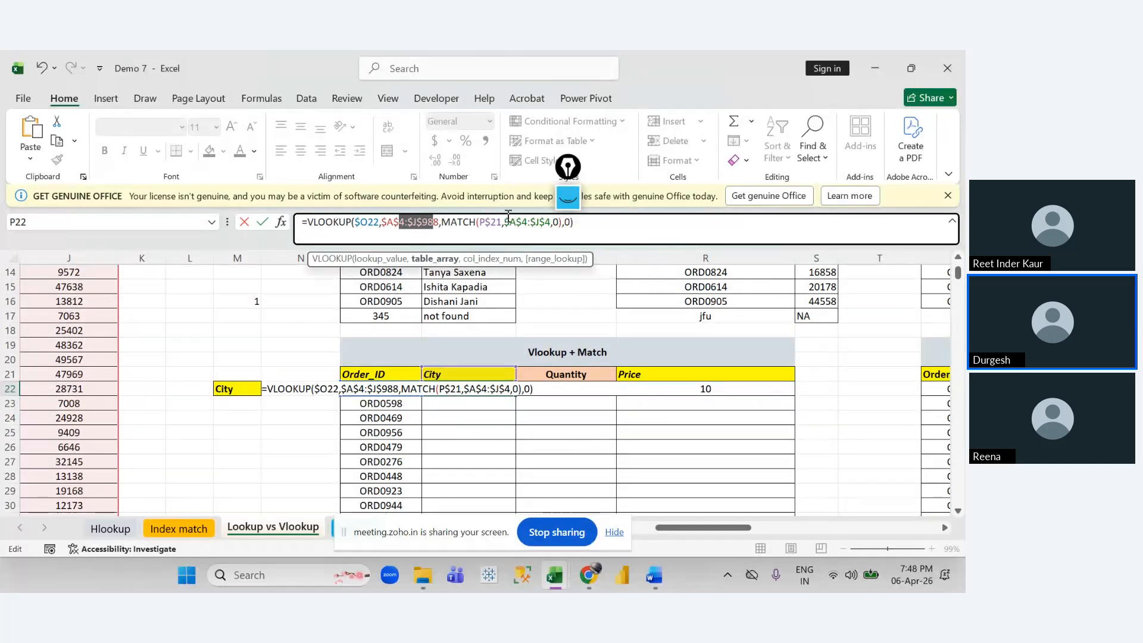
left_click(569, 222)
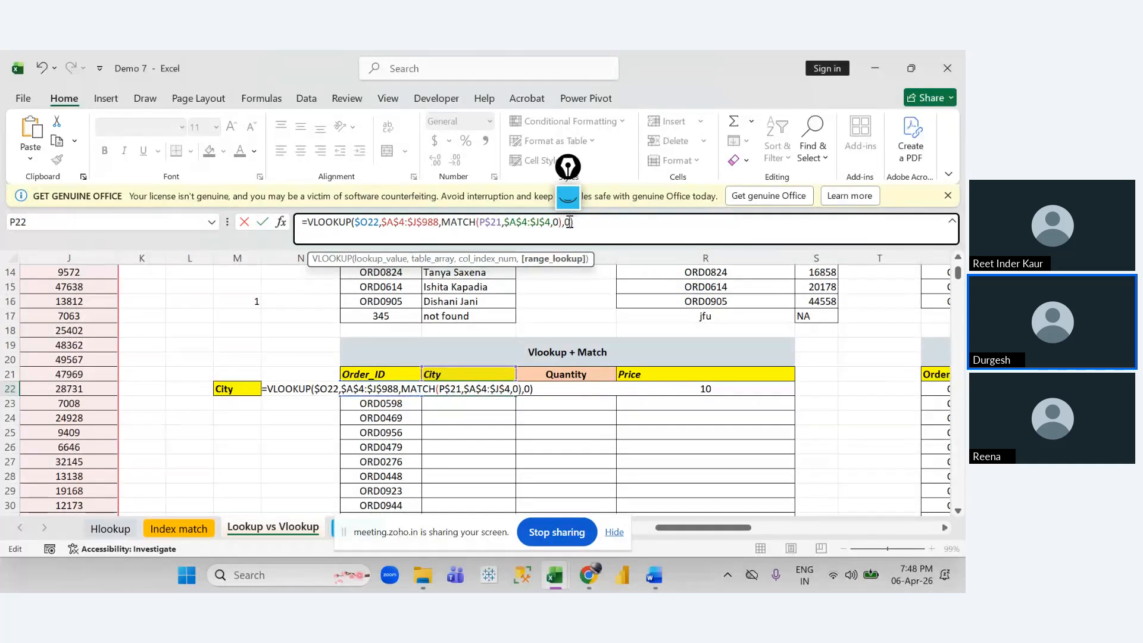
key("Return")
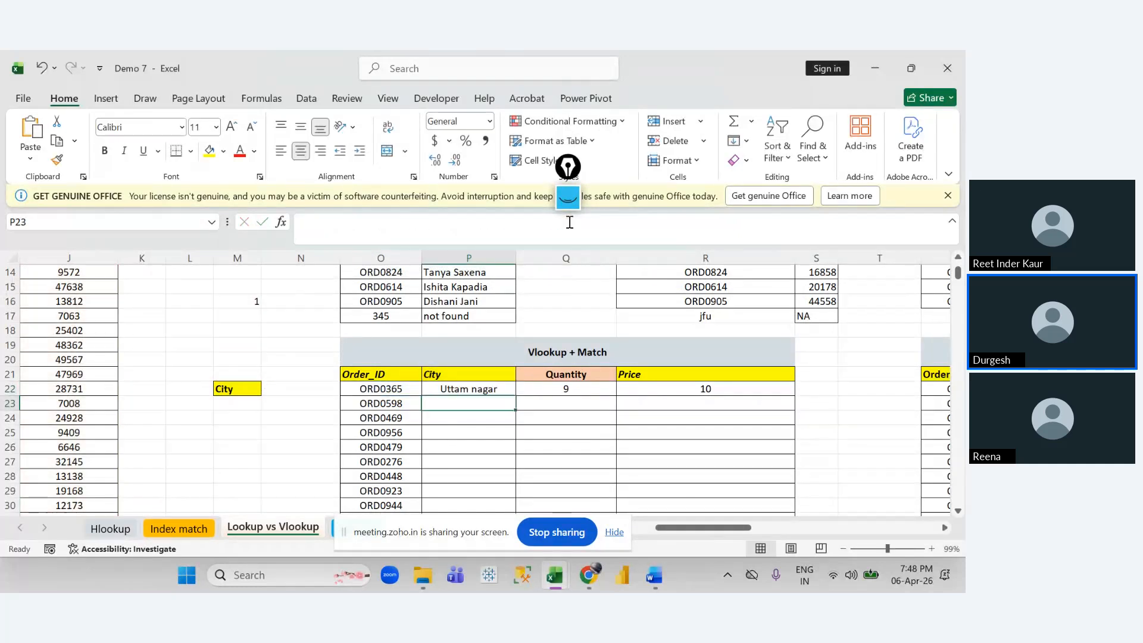
Step: Copy the VLOOKUP and MATCH formula from P22 across to Q22 and R22, and check the cells of that row
left_click(484, 391)
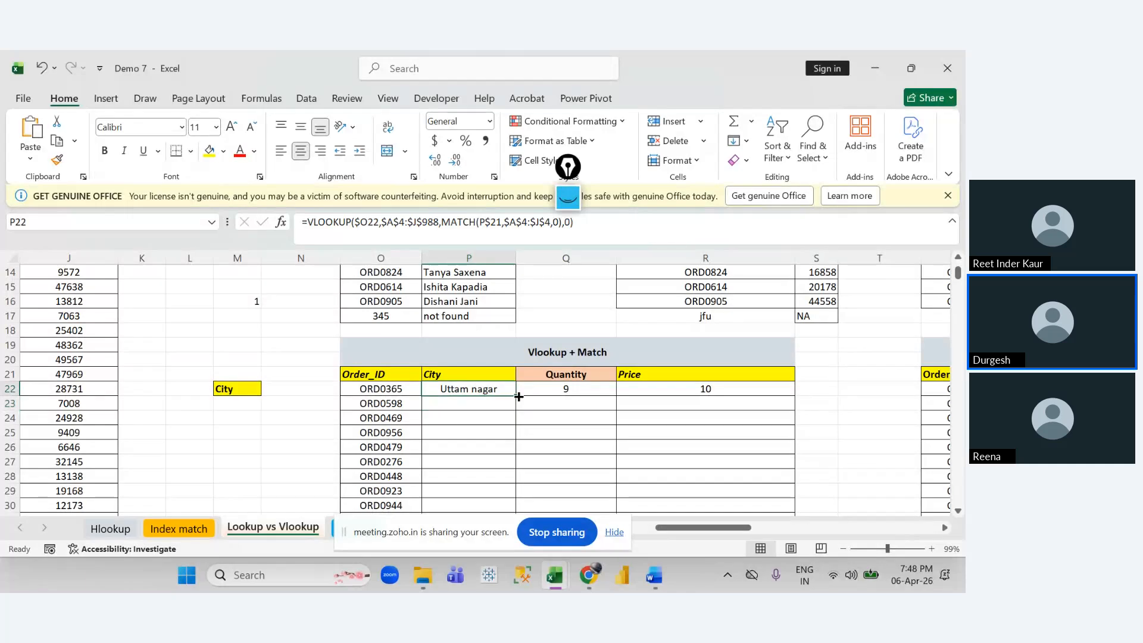
left_click_drag(519, 396, 550, 400)
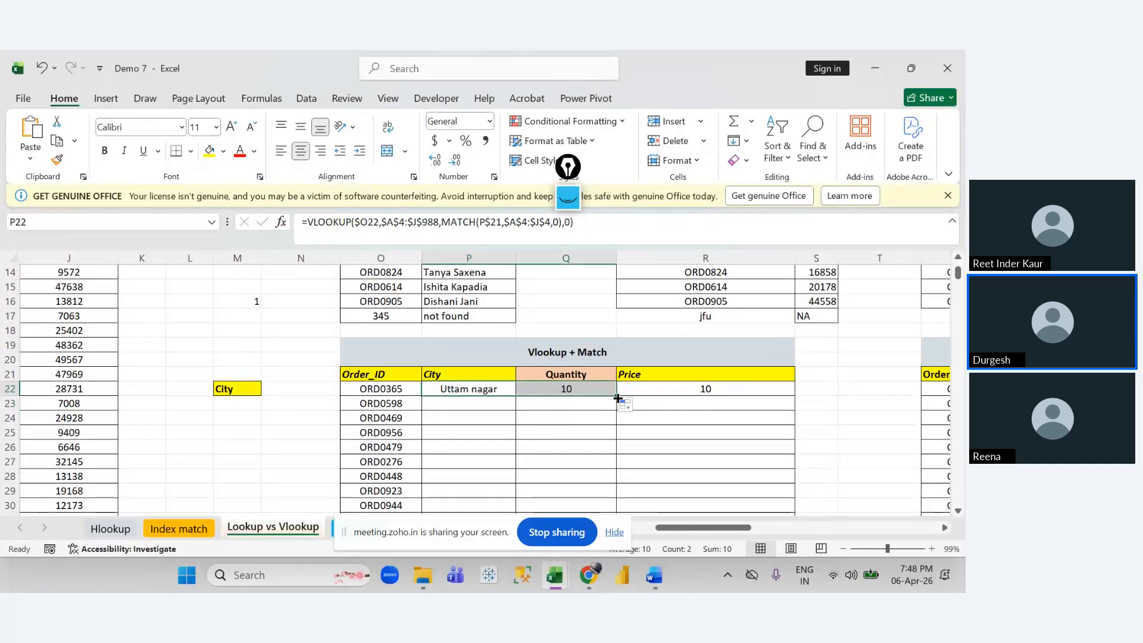
left_click_drag(616, 396, 713, 401)
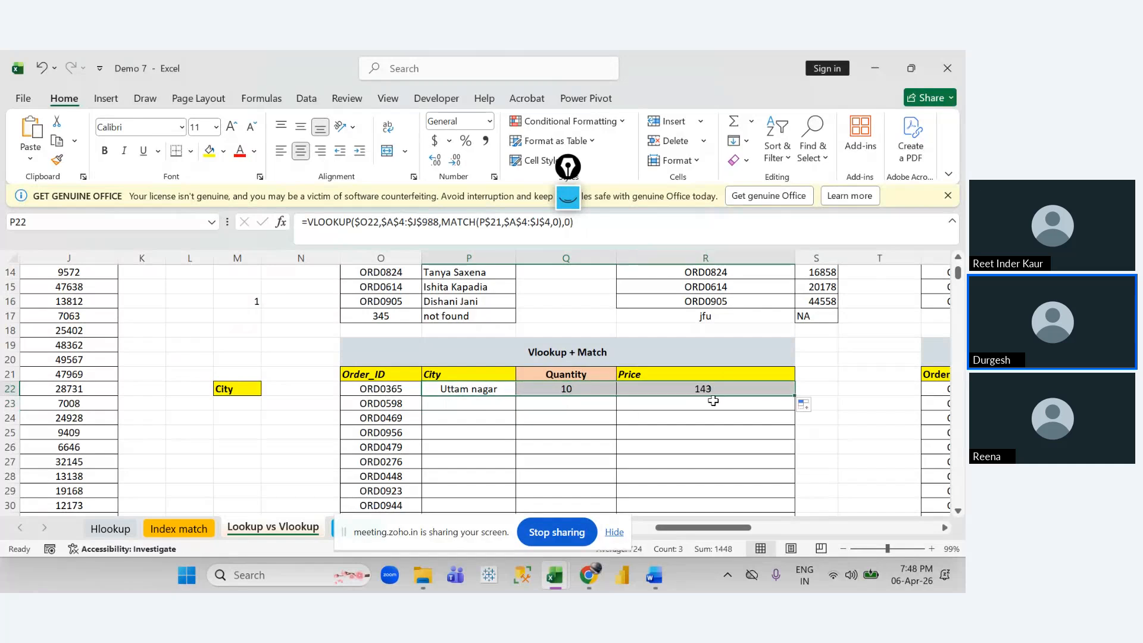
left_click(697, 393)
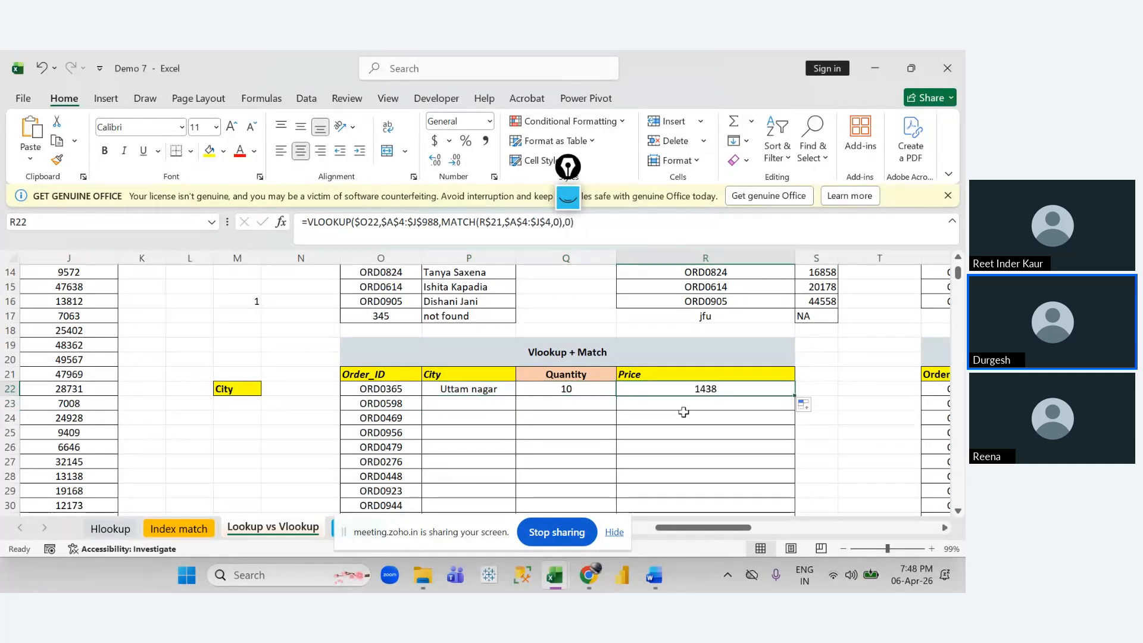
left_click(372, 392)
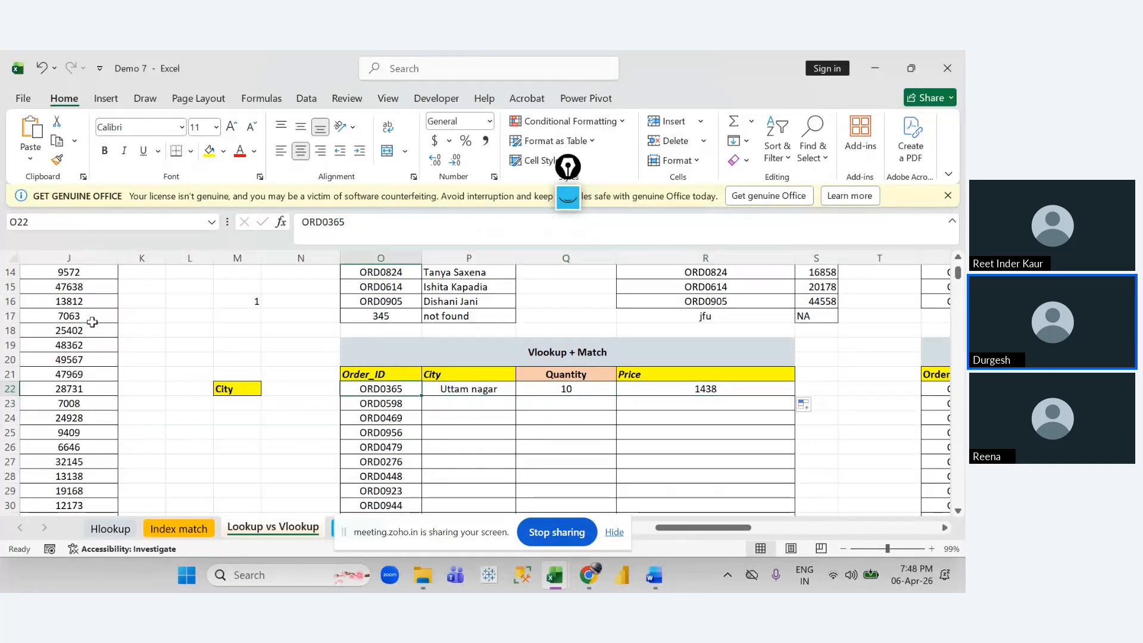
left_click(479, 391)
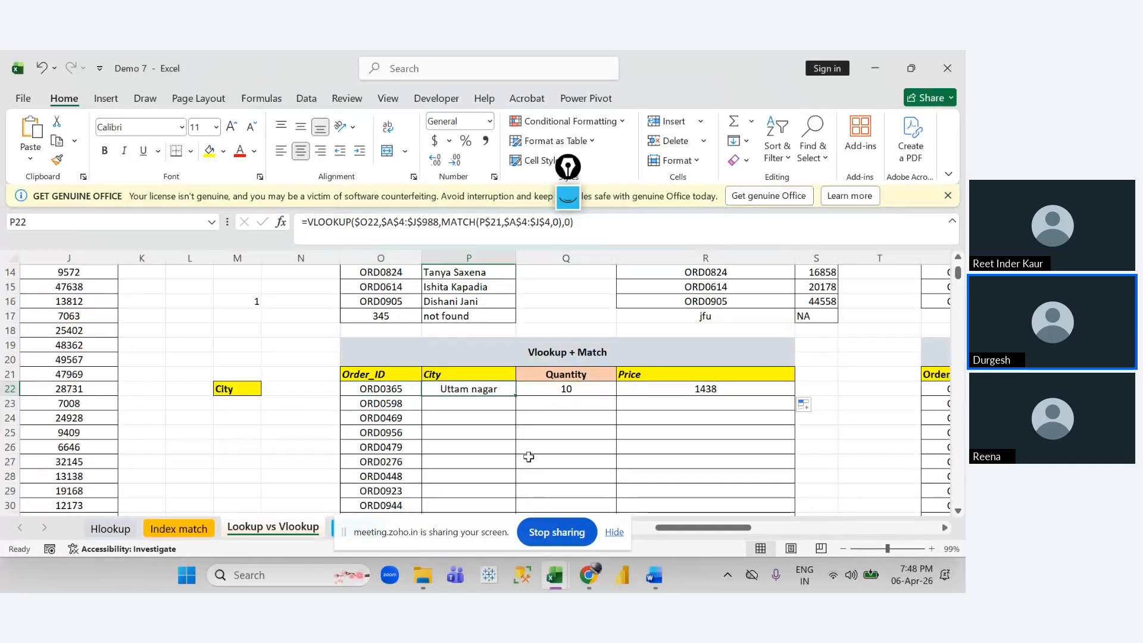
Step: Replace the Quantity header in Q21 with the Customer_Name header copied from G4 of the source table
scroll(403, 475, "up", 5)
scroll(403, 474, "left", 2)
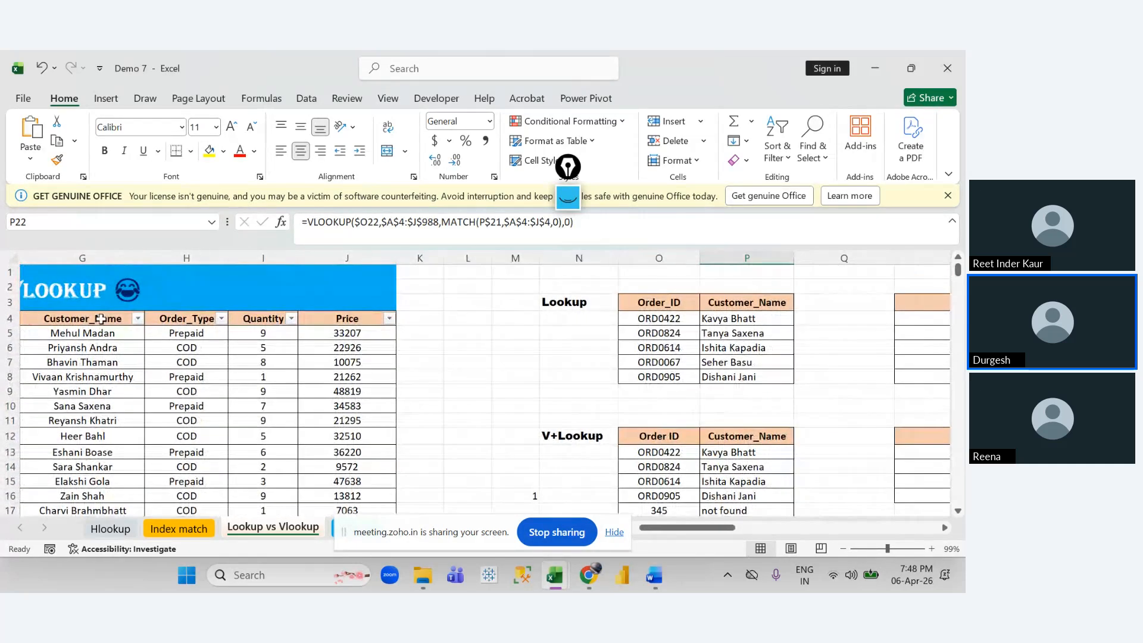
left_click(89, 312)
key("ctrl+c")
scroll(288, 343, "down", 6)
scroll(287, 343, "right", 3)
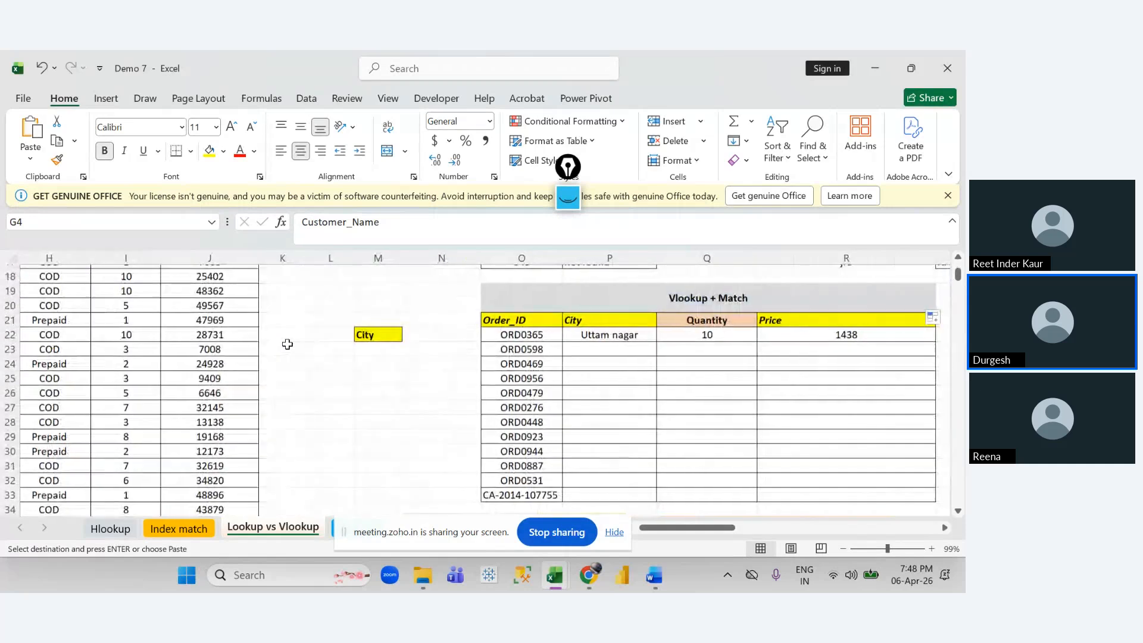
left_click(456, 315)
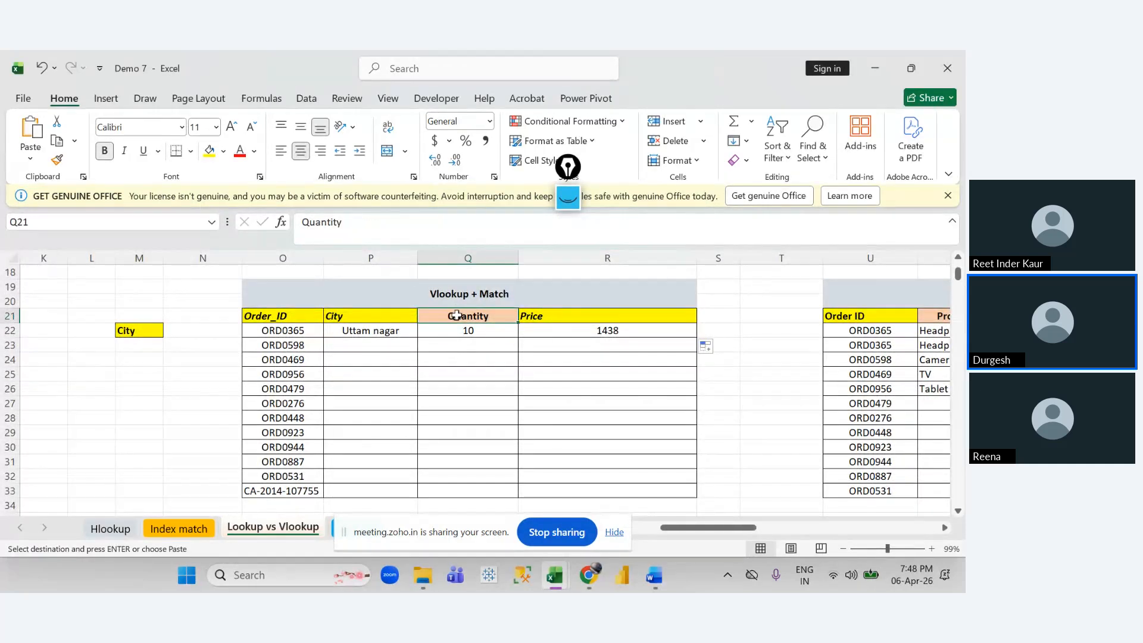
key("ctrl+v")
key("Down")
key("Down")
key("Down")
key("Down")
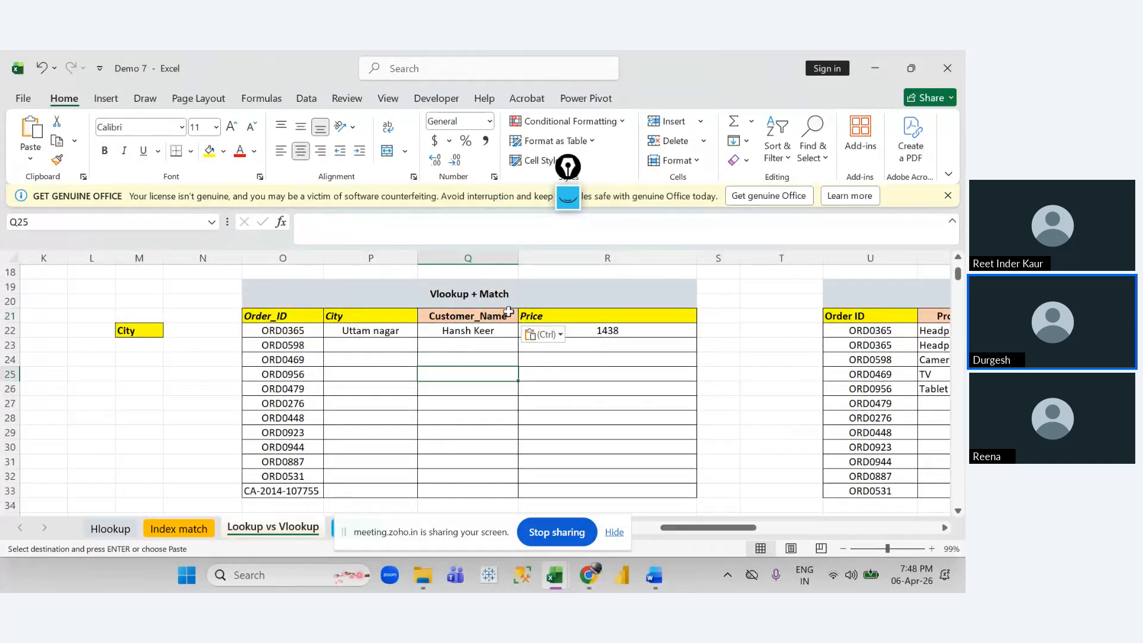
Step: Copy the VLOOKUP and MATCH formula from P22 into the whole range P22:R33
left_click(333, 329)
left_click(448, 328)
key("Right")
key("shift+Down")
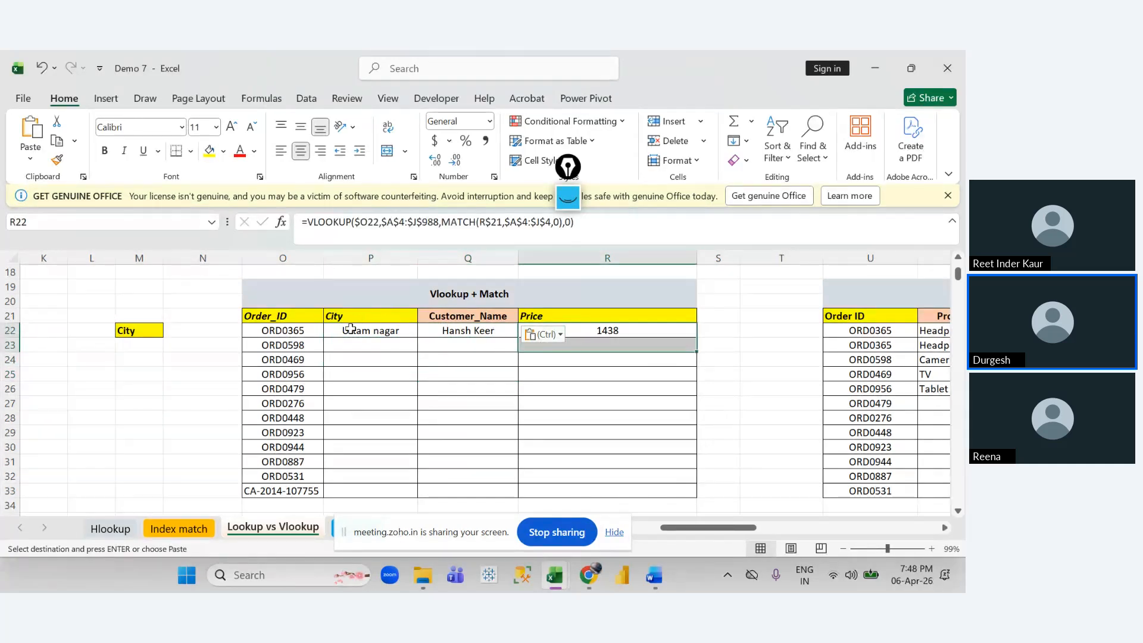
left_click_drag(350, 328, 588, 488)
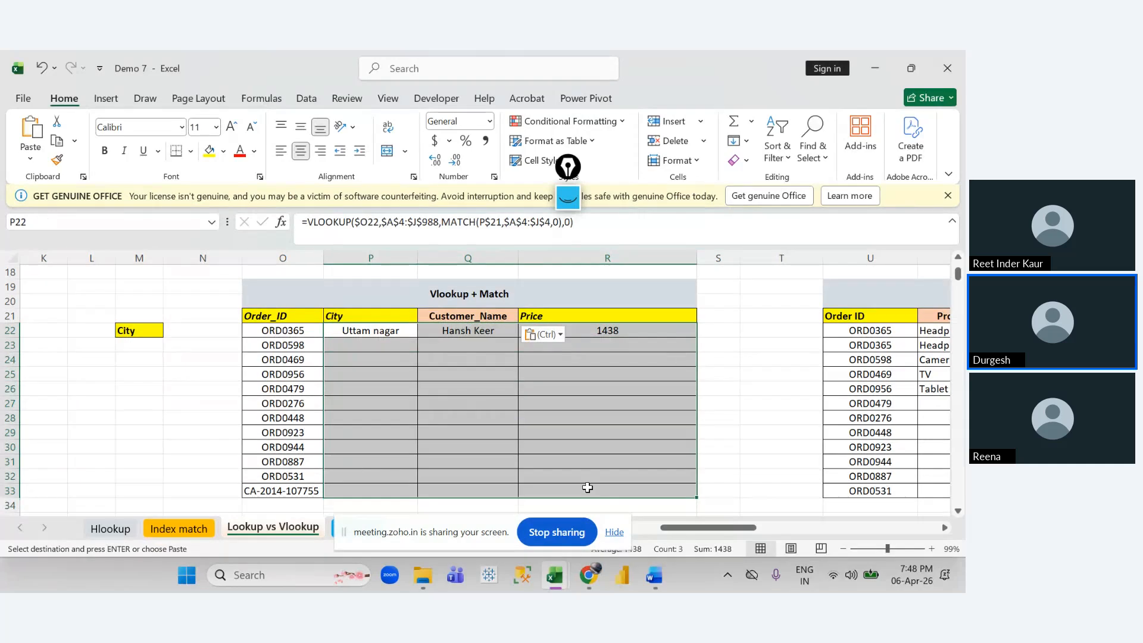
key("Return")
left_click(393, 448)
left_click(461, 429)
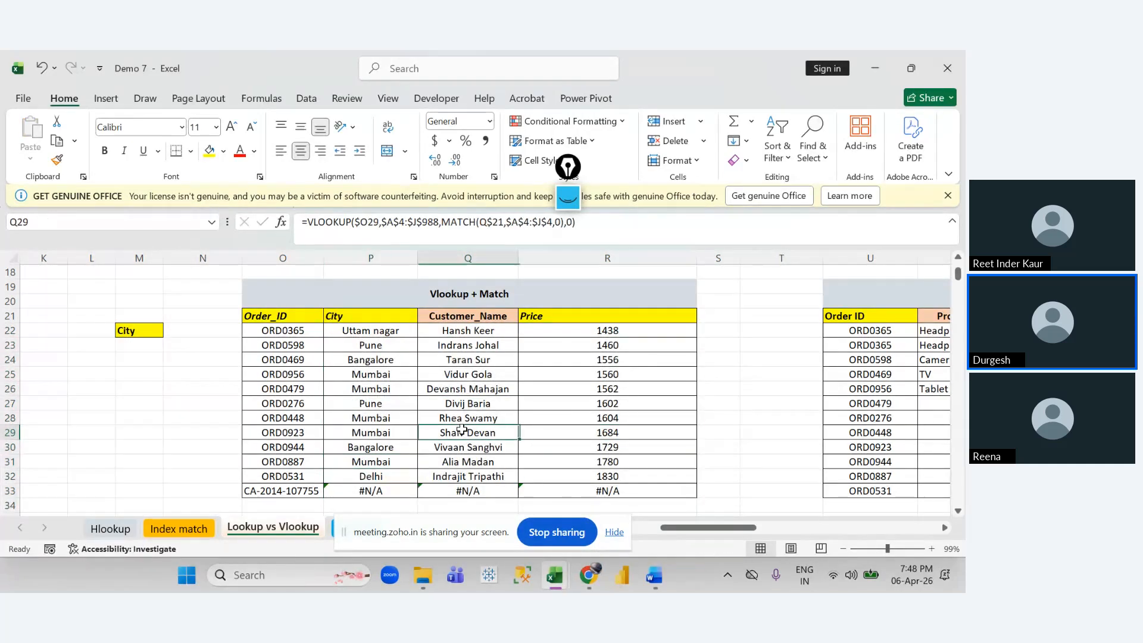
left_click(381, 386)
left_click_drag(273, 496, 607, 491)
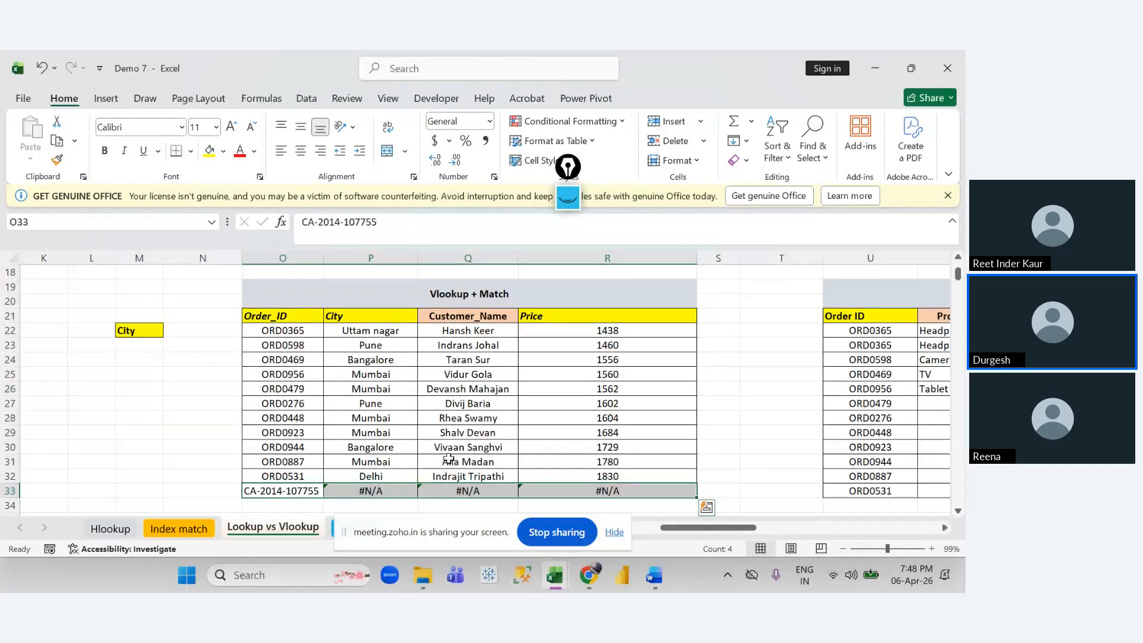
left_click_drag(462, 449, 474, 376)
left_click_drag(558, 446, 553, 375)
left_click_drag(471, 448, 467, 376)
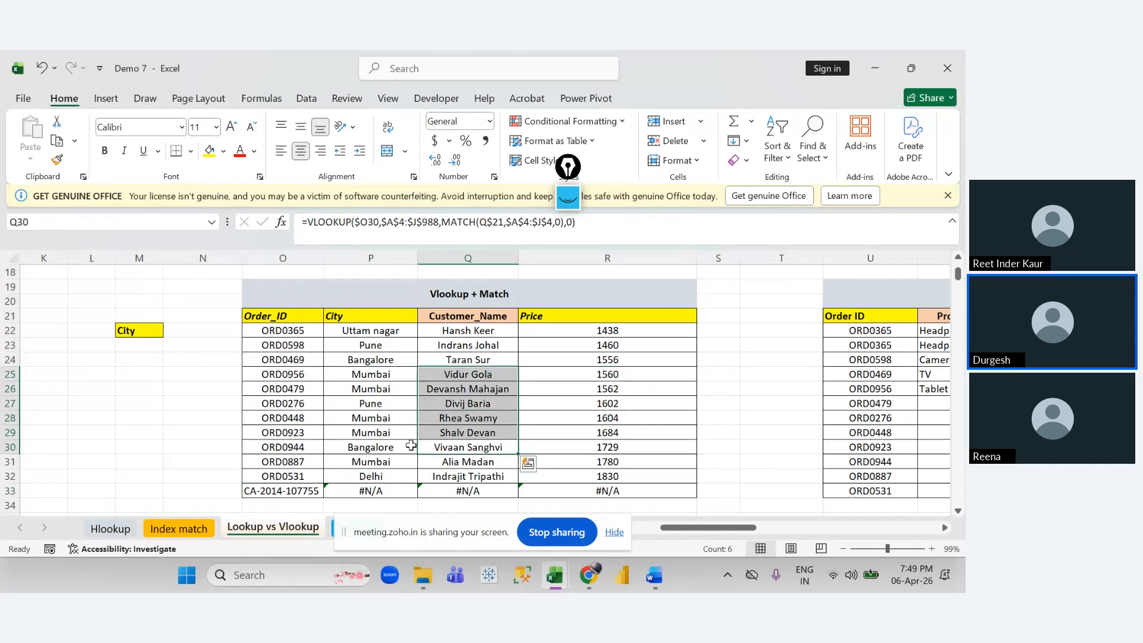
left_click_drag(356, 435, 358, 390)
left_click_drag(291, 434, 292, 418)
left_click_drag(369, 434, 372, 389)
left_click_drag(464, 436, 493, 398)
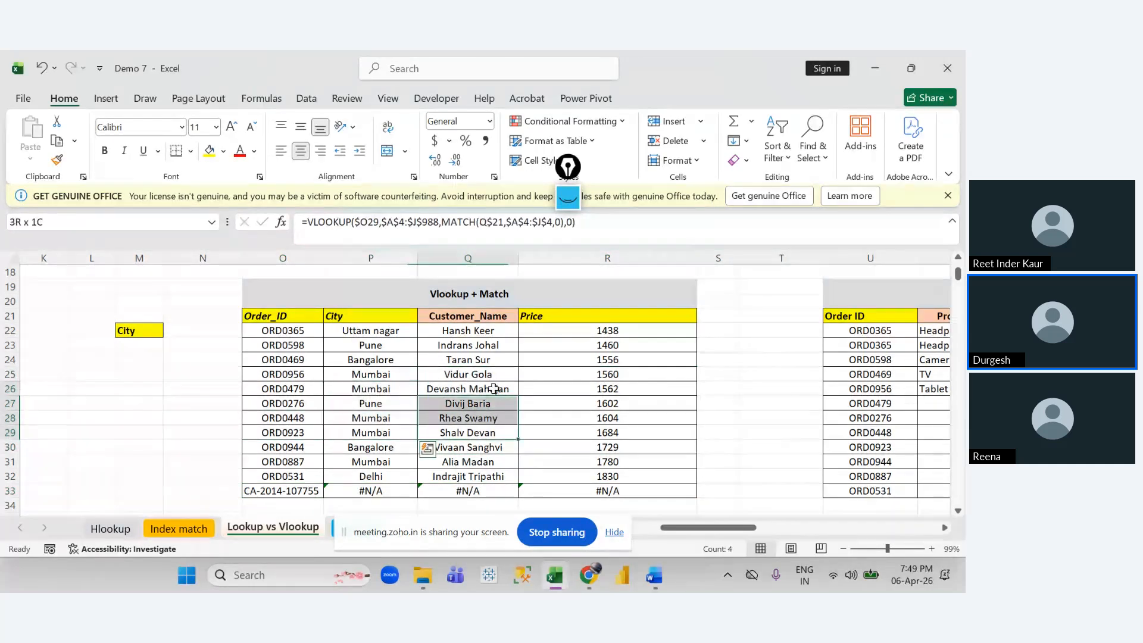
left_click_drag(553, 434, 551, 405)
left_click_drag(459, 449, 457, 348)
left_click_drag(300, 434, 313, 407)
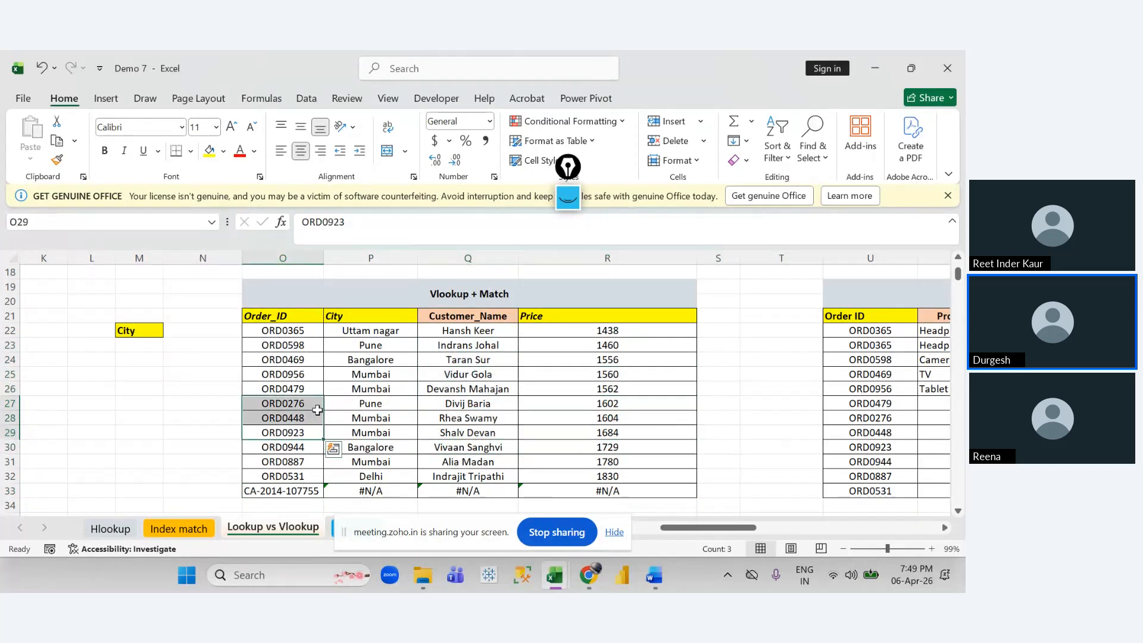
left_click(487, 392)
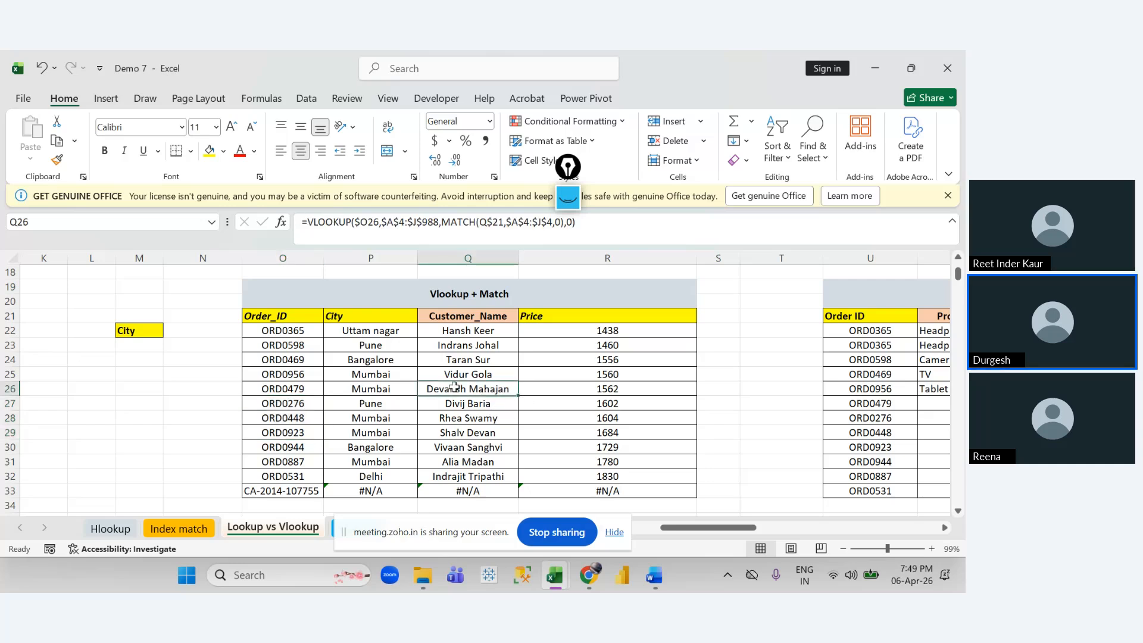
Step: Inspect the column-locked lookup value $O22 in the formulas of P22 and Q22, leaving both formulas unedited
double_click(357, 331)
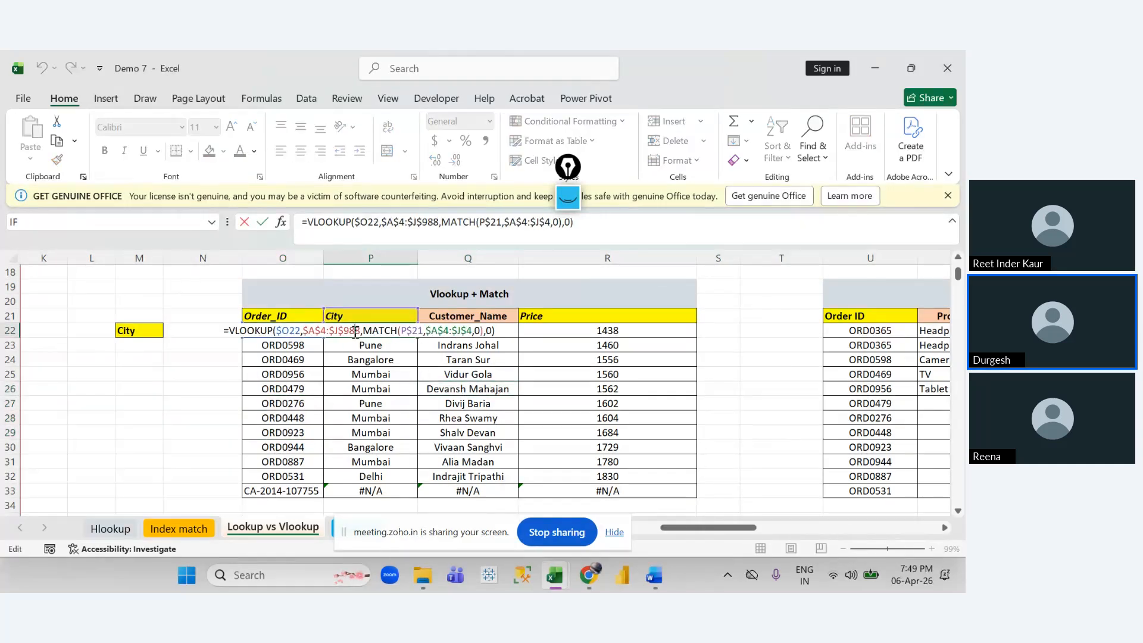
left_click_drag(298, 332, 284, 332)
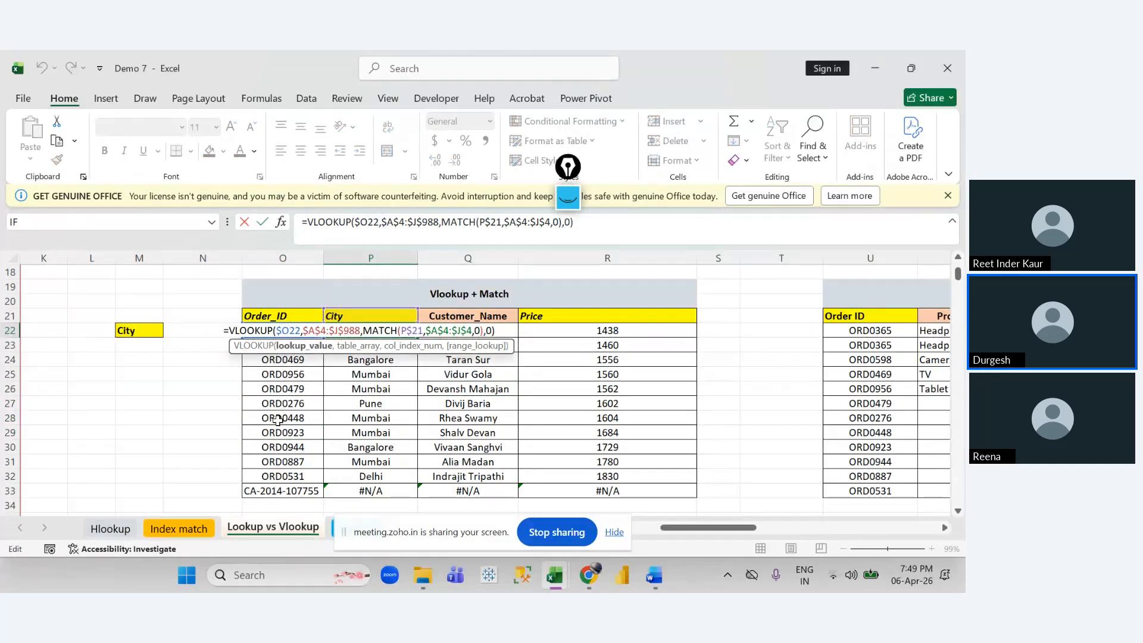
key("Escape")
double_click(446, 332)
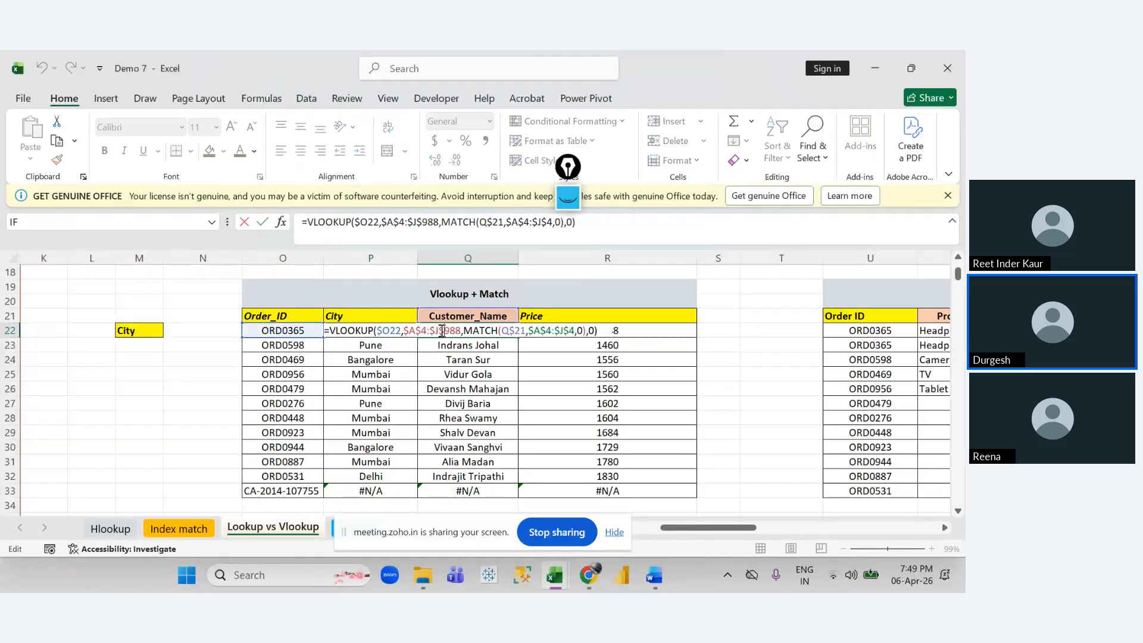
left_click_drag(394, 331, 381, 331)
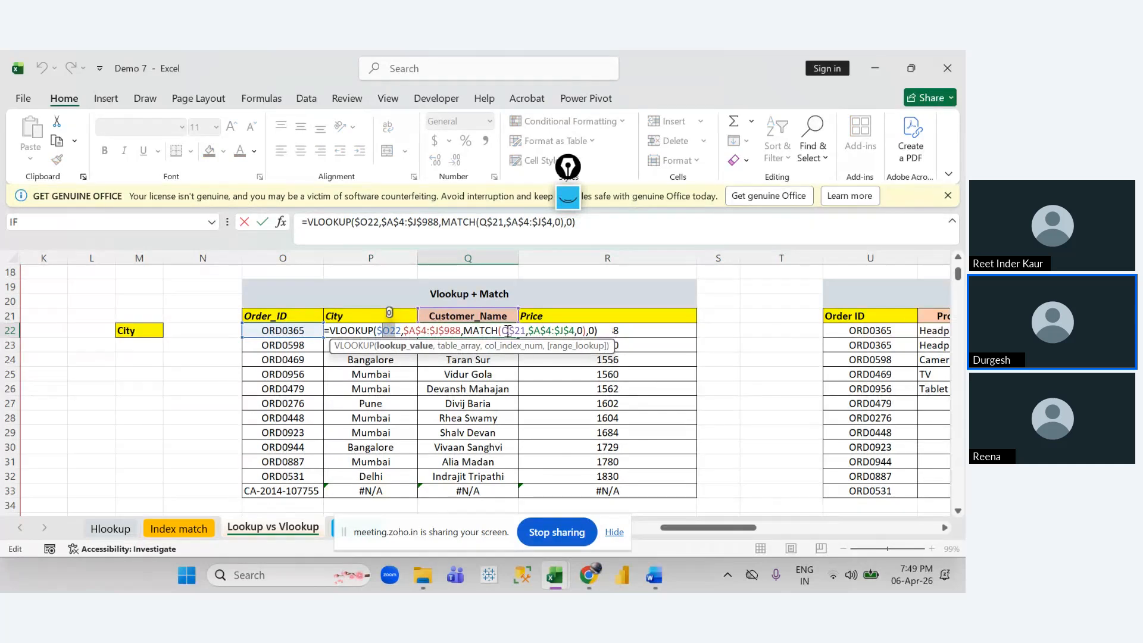
key("Escape")
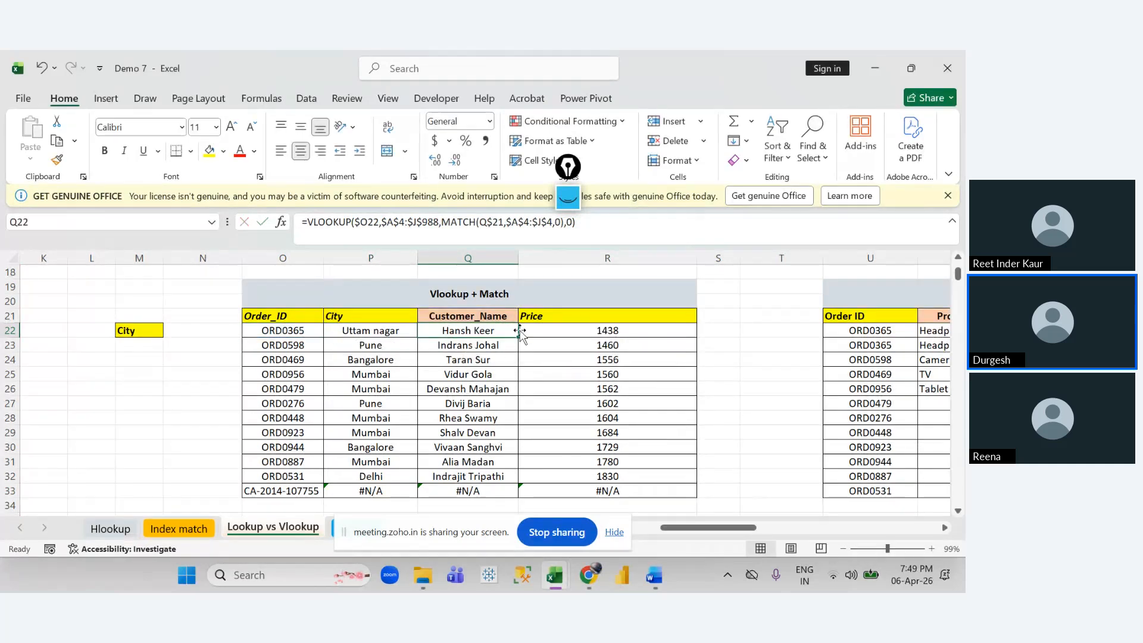
Step: Inspect the R22 formula and trace its table array to the source data and header row, leaving it unedited
double_click(550, 330)
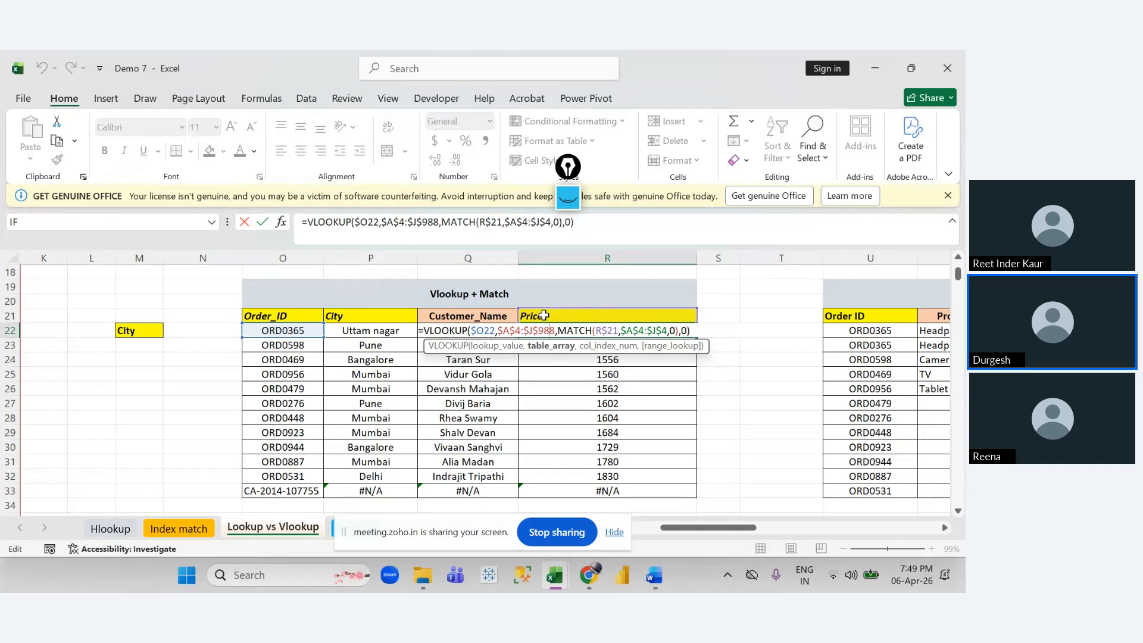
scroll(359, 348, "left", 10)
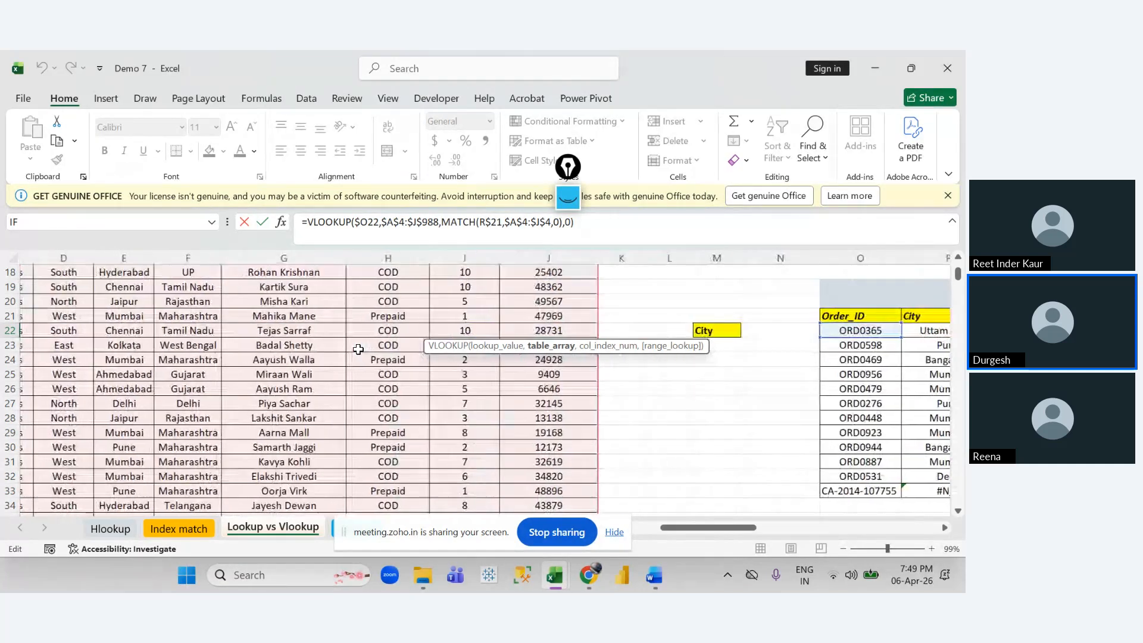
scroll(358, 349, "left", 3)
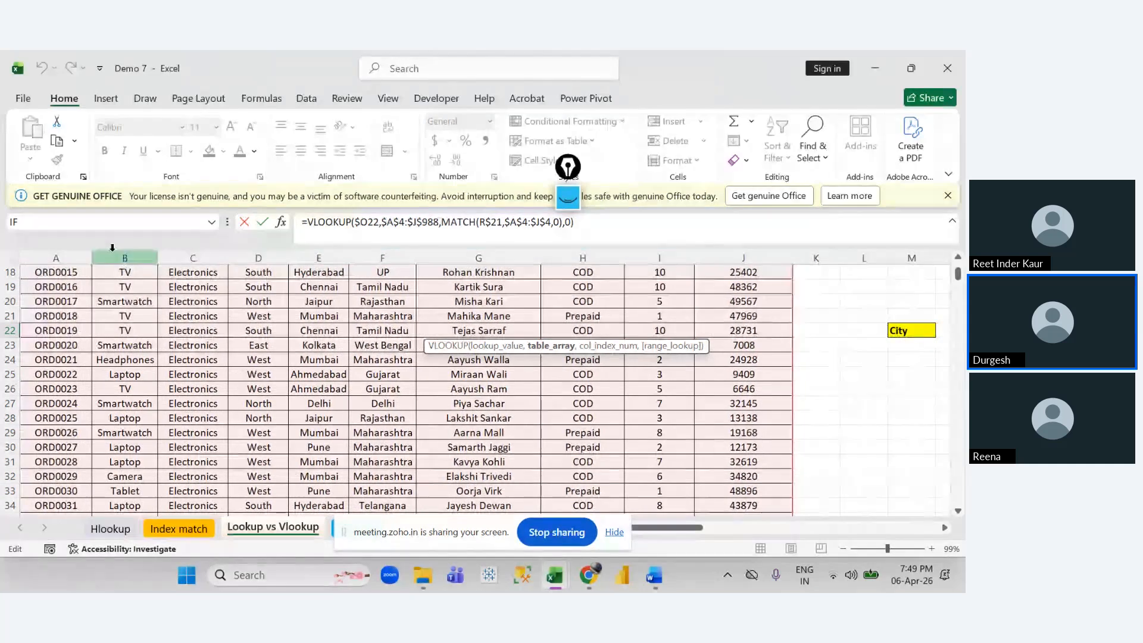
scroll(457, 423, "up", 6)
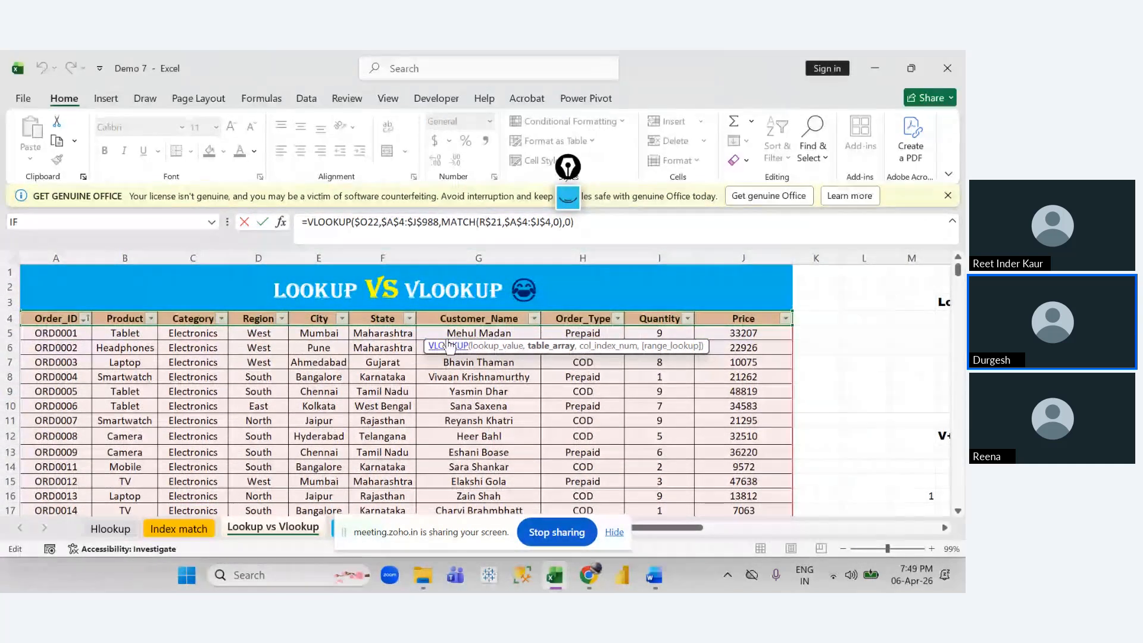
key("Escape")
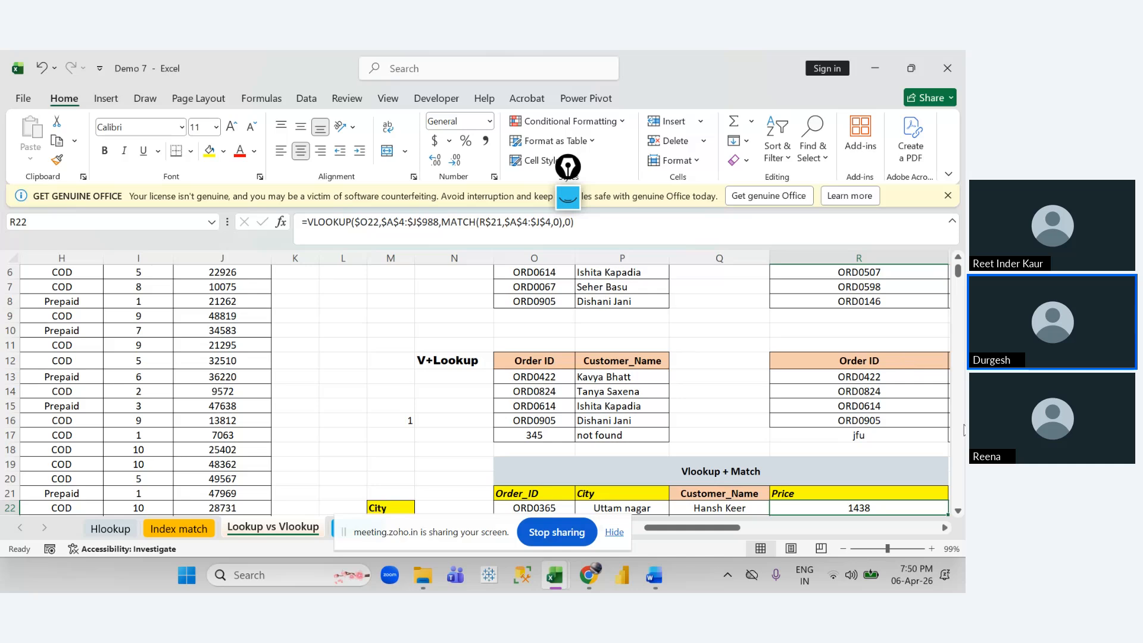
Step: Review the Order ID and Price cells of the V+Lookup table in R13:S16
left_click(737, 376)
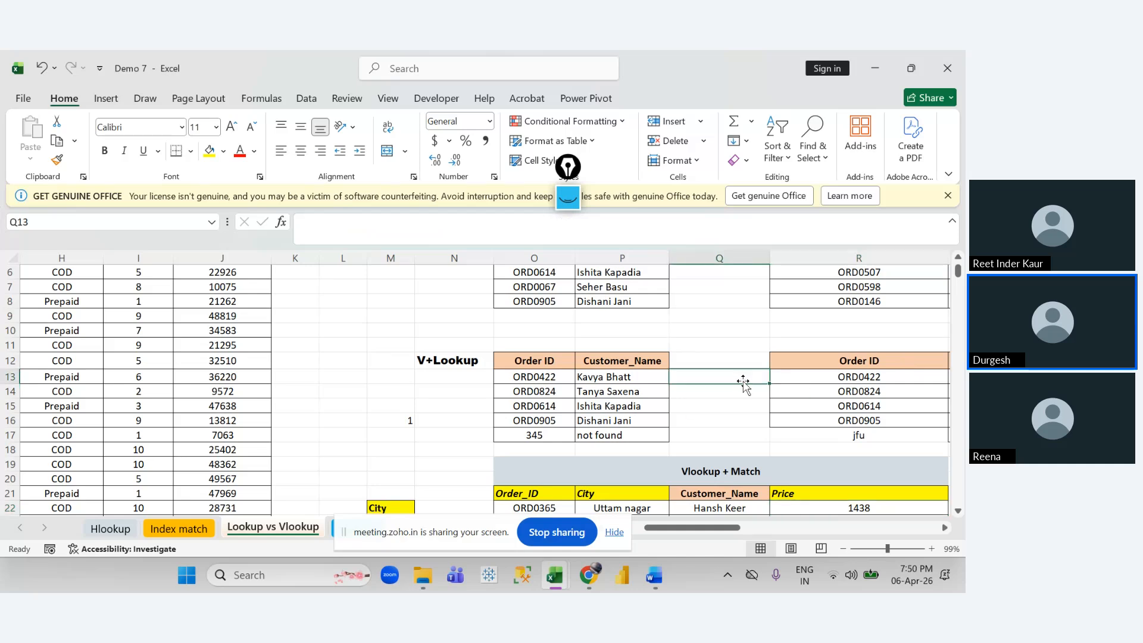
scroll(742, 381, "right", 5)
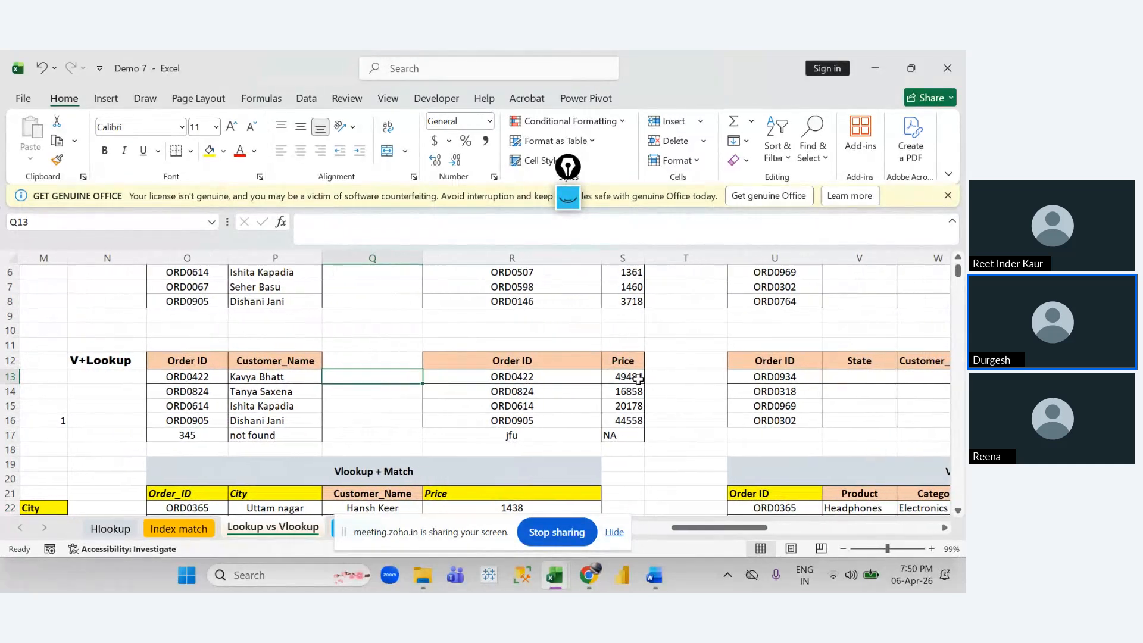
left_click_drag(637, 378, 634, 421)
left_click_drag(524, 377, 517, 420)
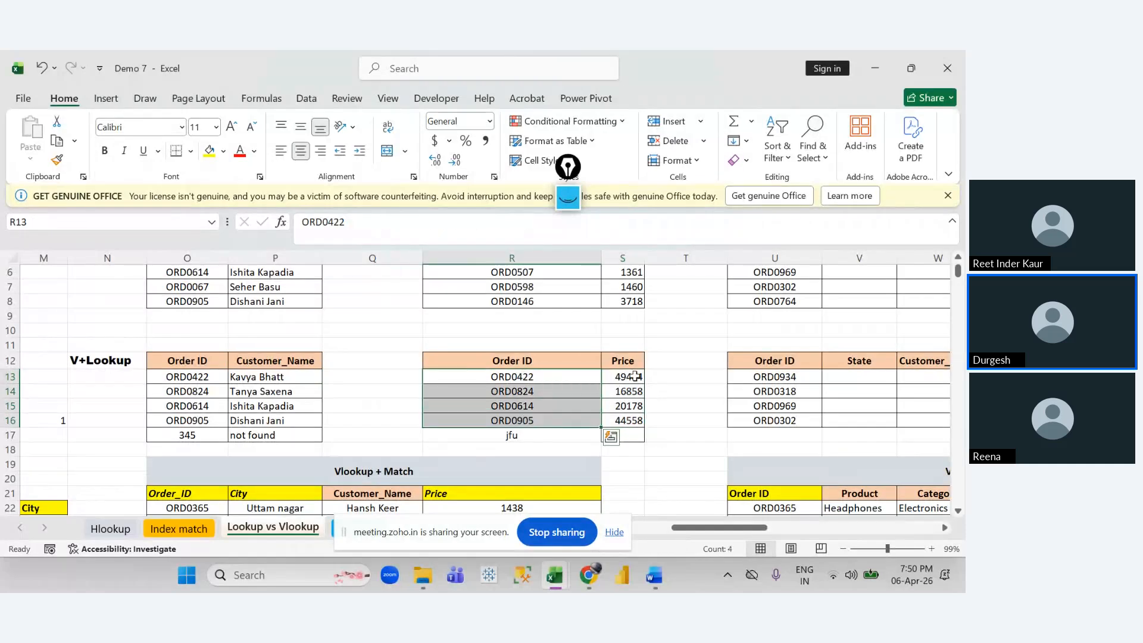
left_click_drag(635, 376, 631, 420)
scroll(579, 372, "right", 3)
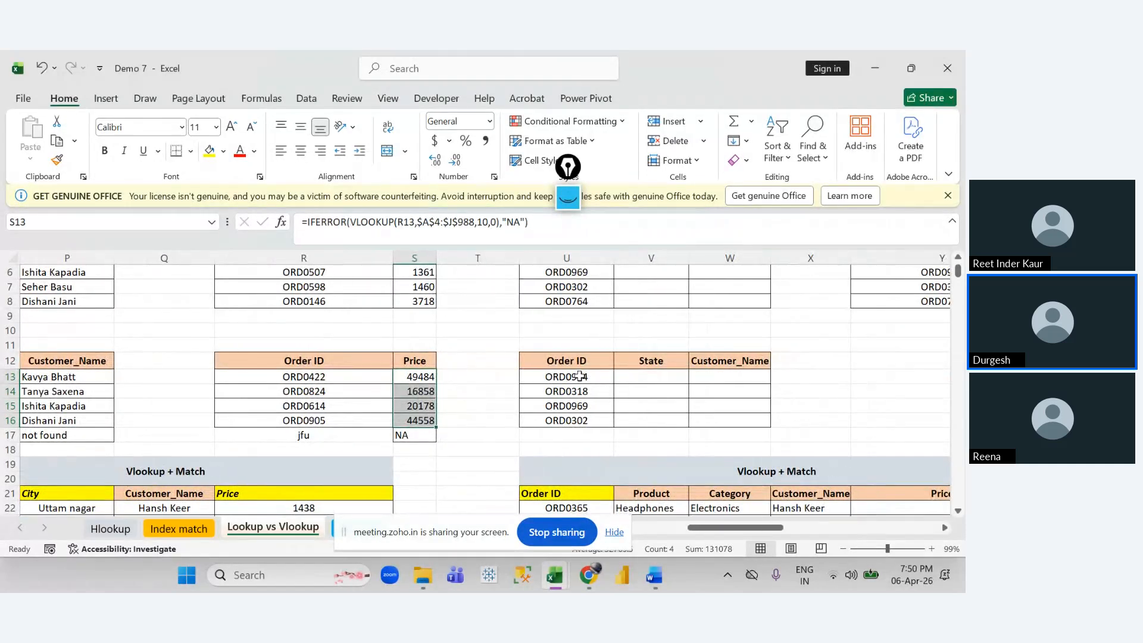
Step: Look over the practice tables in columns U to W with empty City, Order_Type, State and Customer_Name cells
left_click_drag(579, 376, 582, 422)
left_click_drag(730, 391, 729, 420)
scroll(729, 427, "up", 2)
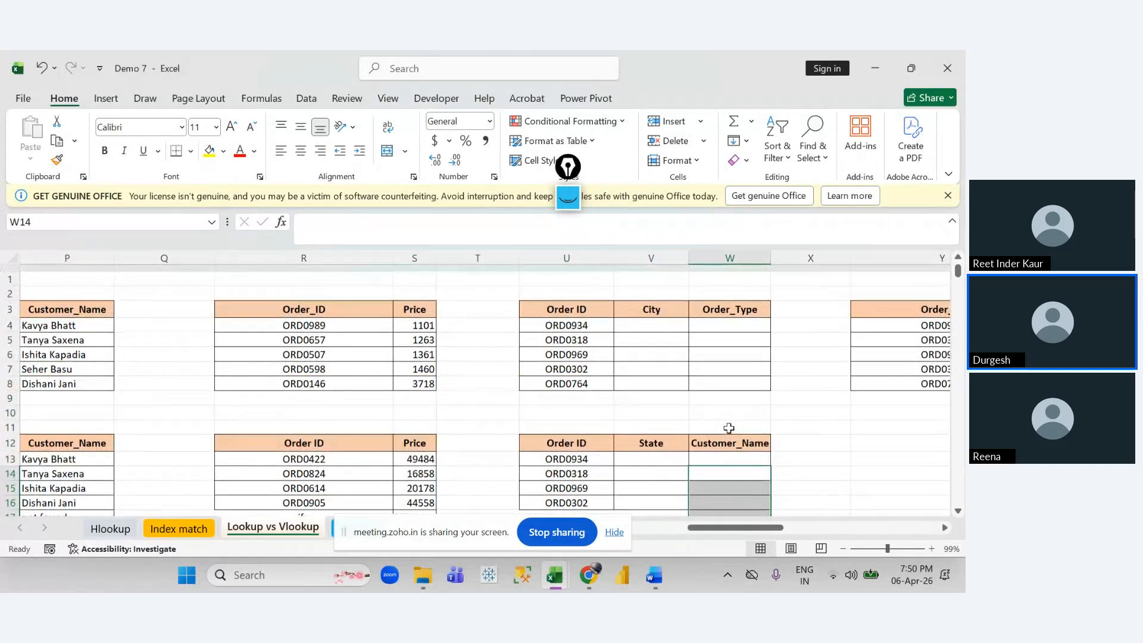
left_click_drag(646, 306, 650, 379)
left_click_drag(731, 336, 738, 365)
scroll(812, 330, "right", 2)
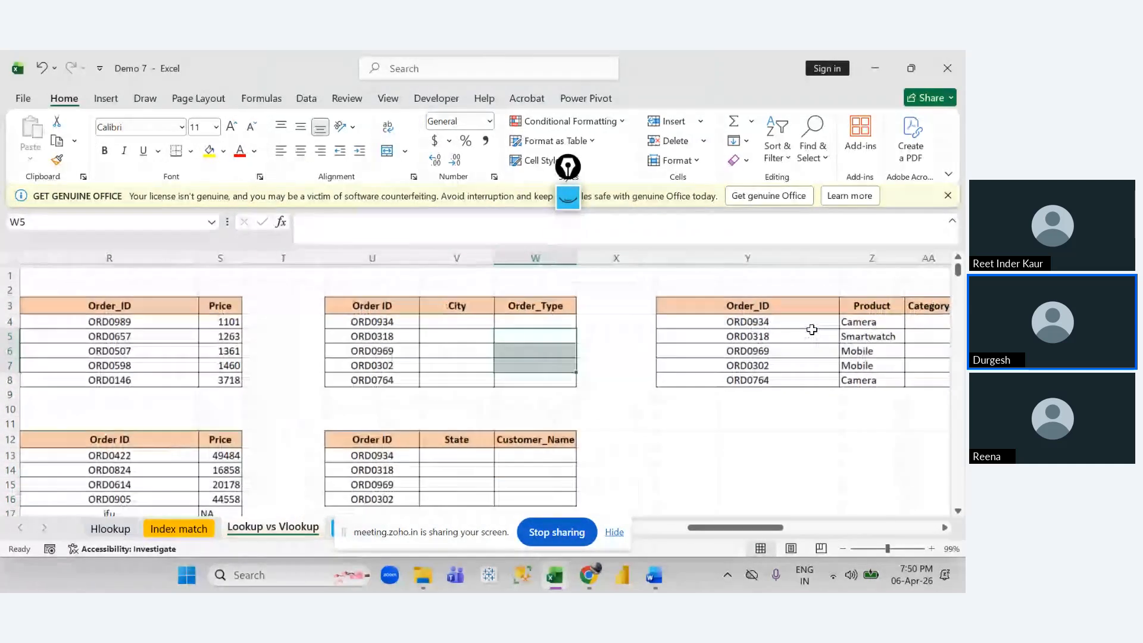
scroll(595, 392, "down", 2)
left_click_drag(425, 388, 454, 436)
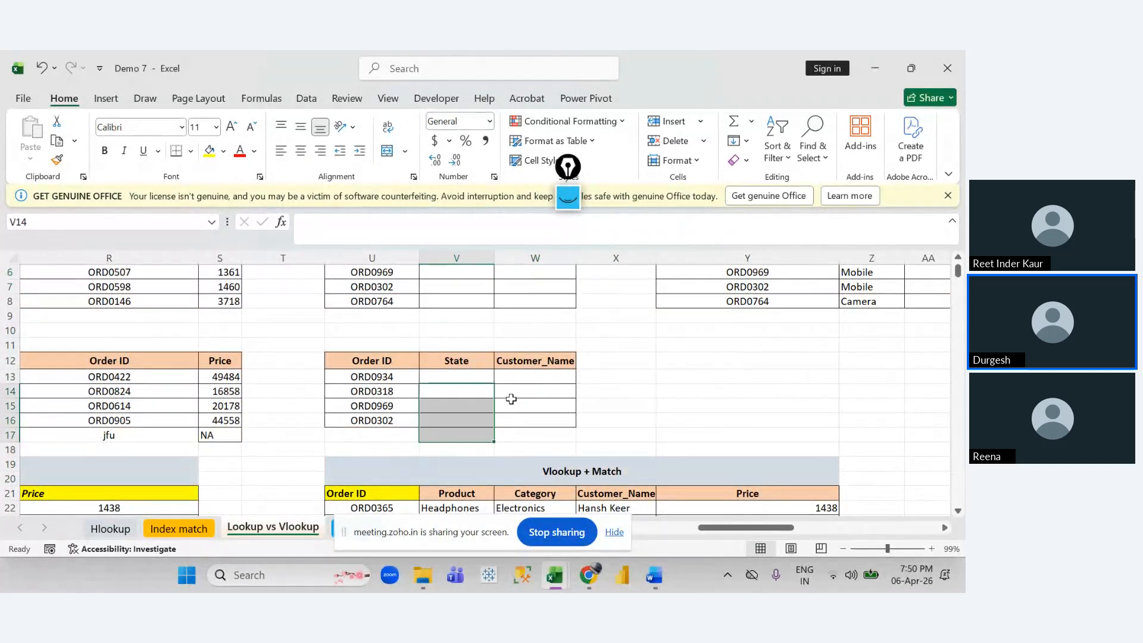
left_click_drag(511, 399, 511, 421)
Step: Review the Product, Category and Price columns of the second Vlookup + Match table starting at U21
scroll(511, 420, "down", 3)
left_click(450, 394)
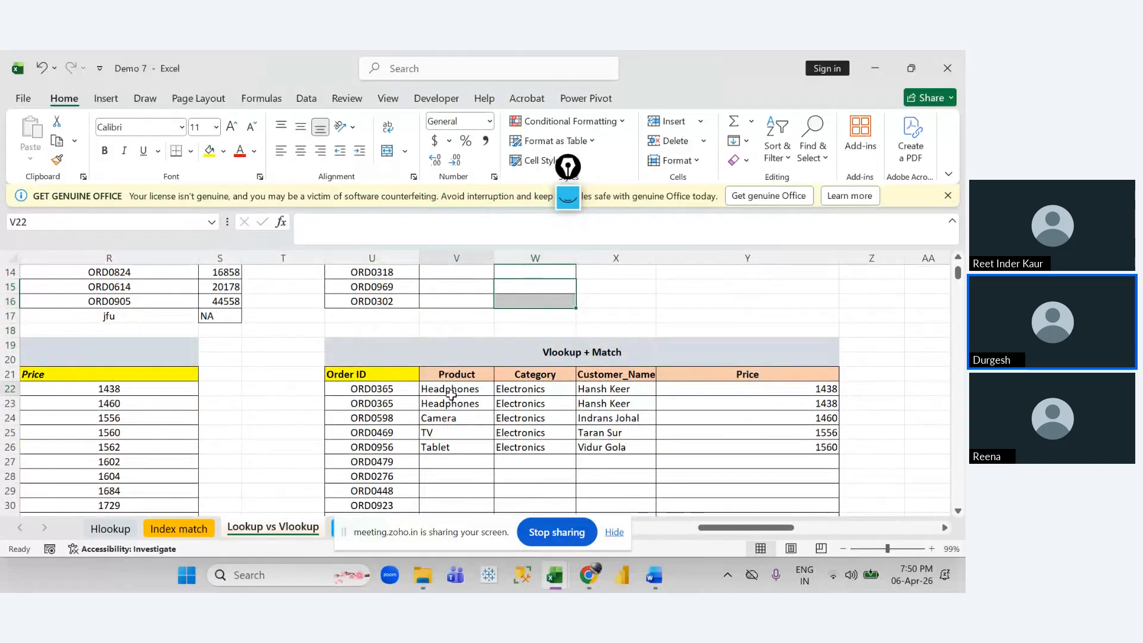
left_click_drag(450, 394, 455, 445)
left_click_drag(522, 418, 528, 431)
left_click_drag(688, 390, 689, 405)
scroll(572, 425, "left", 3)
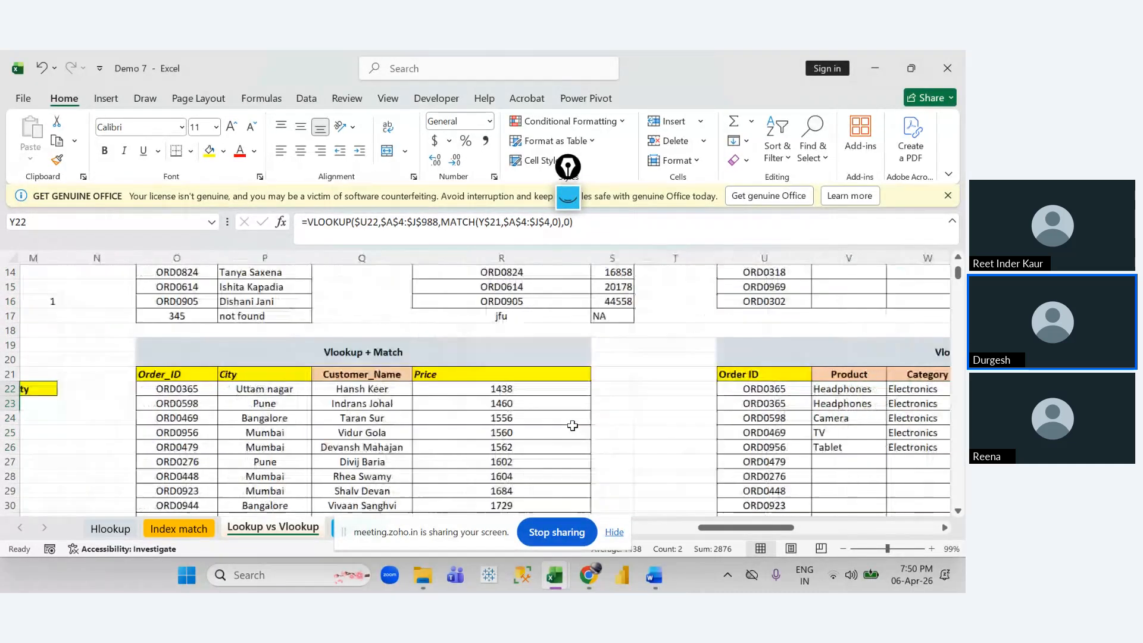
scroll(572, 425, "left", 2)
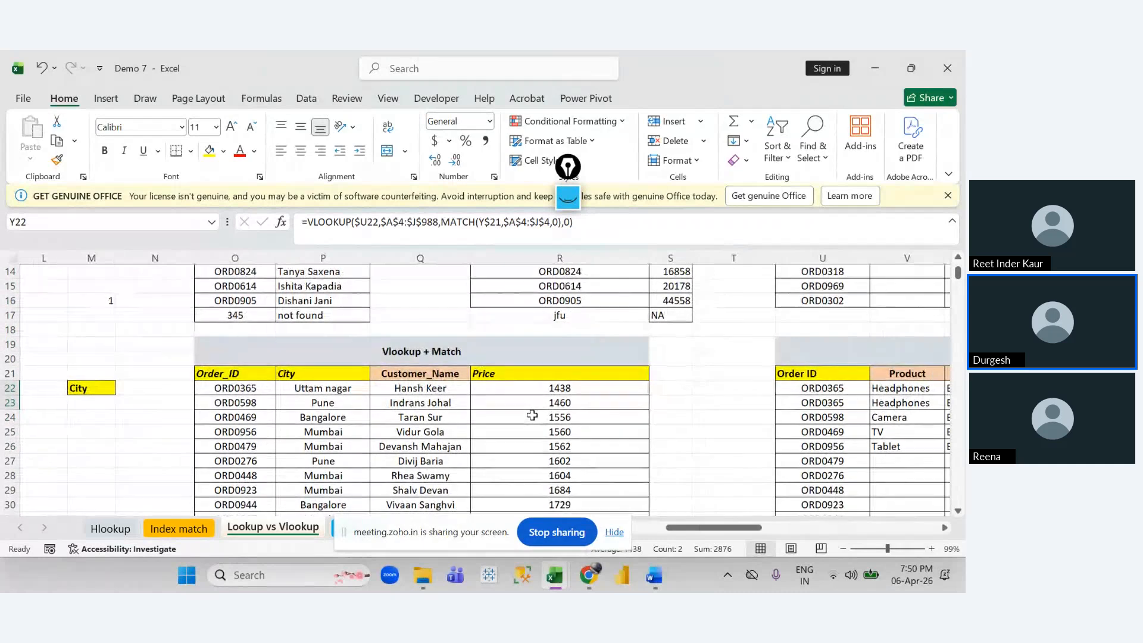
Step: Go to the Match section and inspect the INDEX formula in Customer ID cell Q41
scroll(531, 415, "down", 2)
scroll(531, 415, "down", 2)
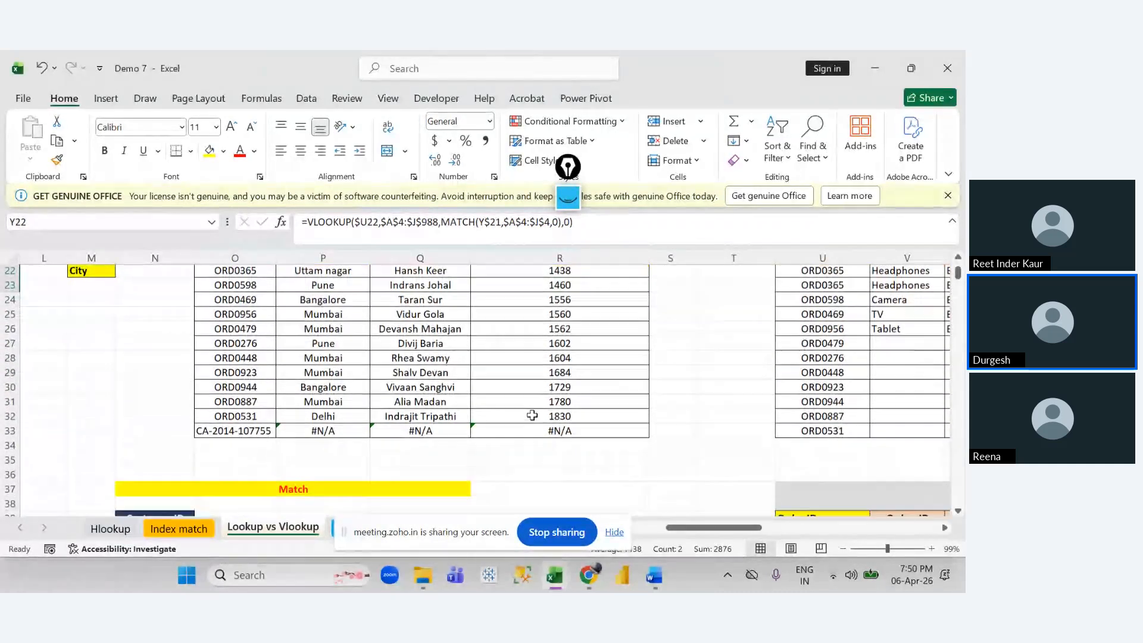
scroll(532, 415, "down", 2)
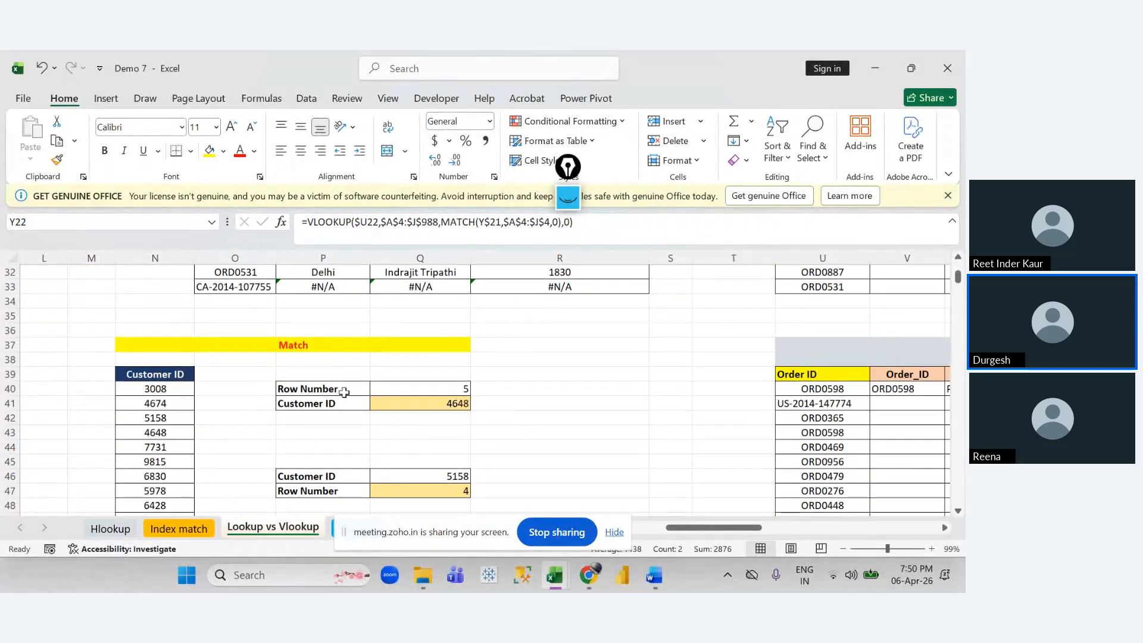
left_click(414, 405)
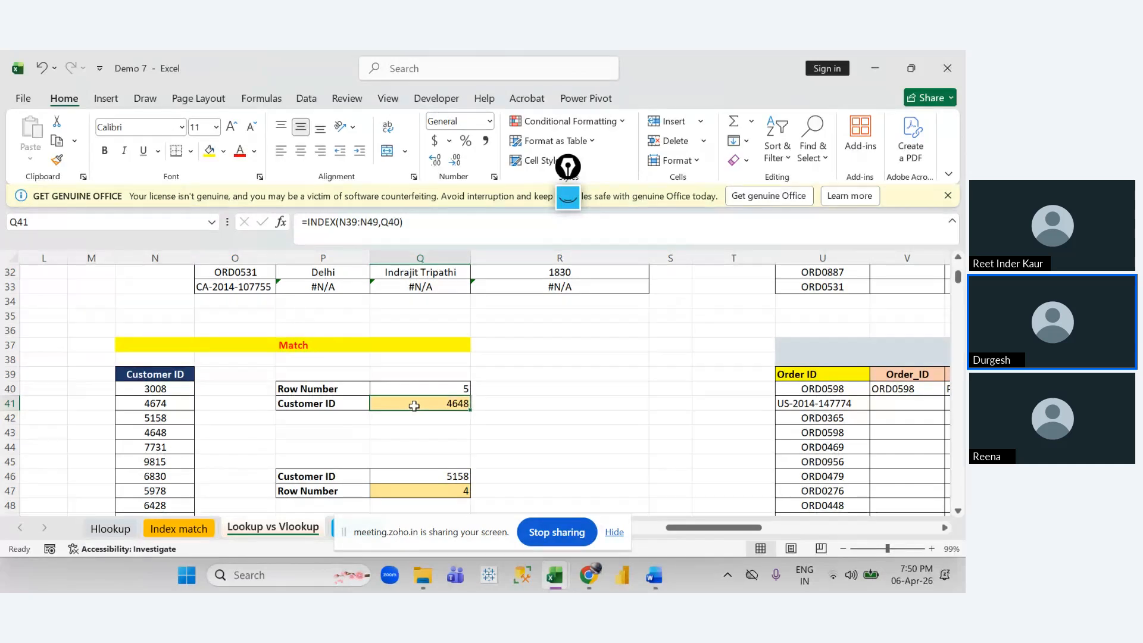
Step: Review the Customer ID list in column N of the Match section, including the ID in N42
scroll(414, 406, "down", 2)
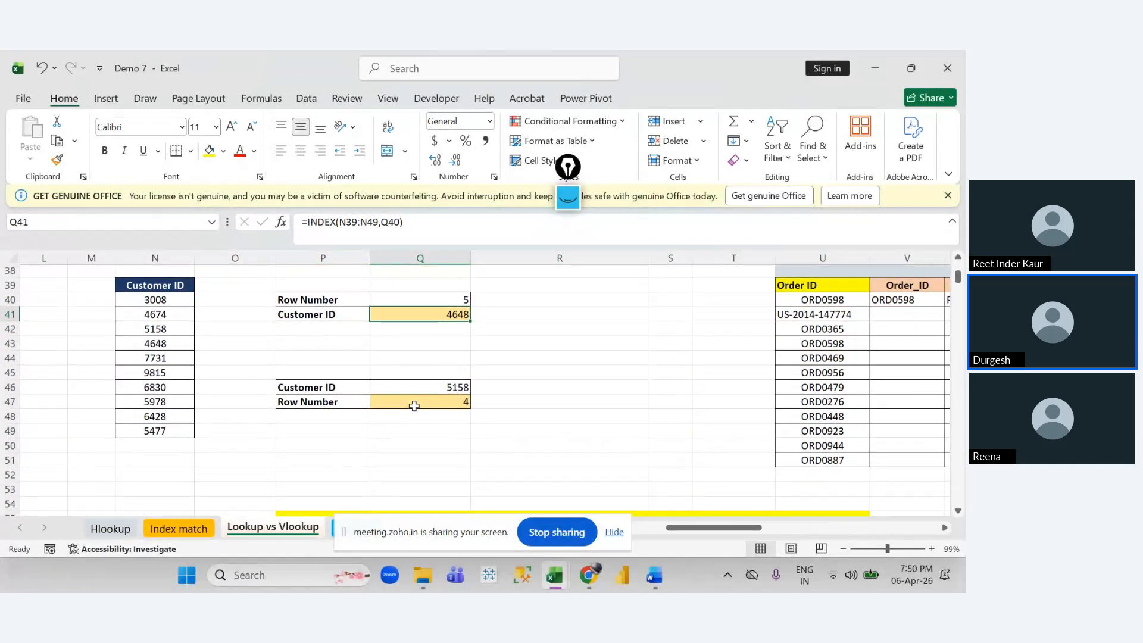
scroll(416, 400, "up", 1)
scroll(419, 397, "up", 1)
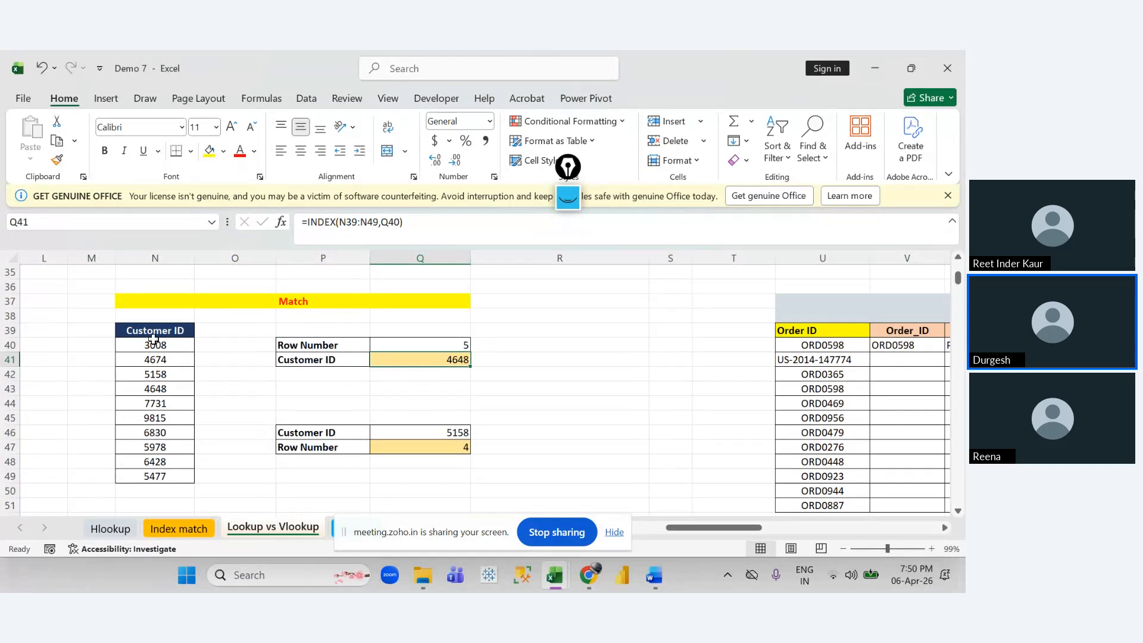
left_click_drag(154, 343, 156, 466)
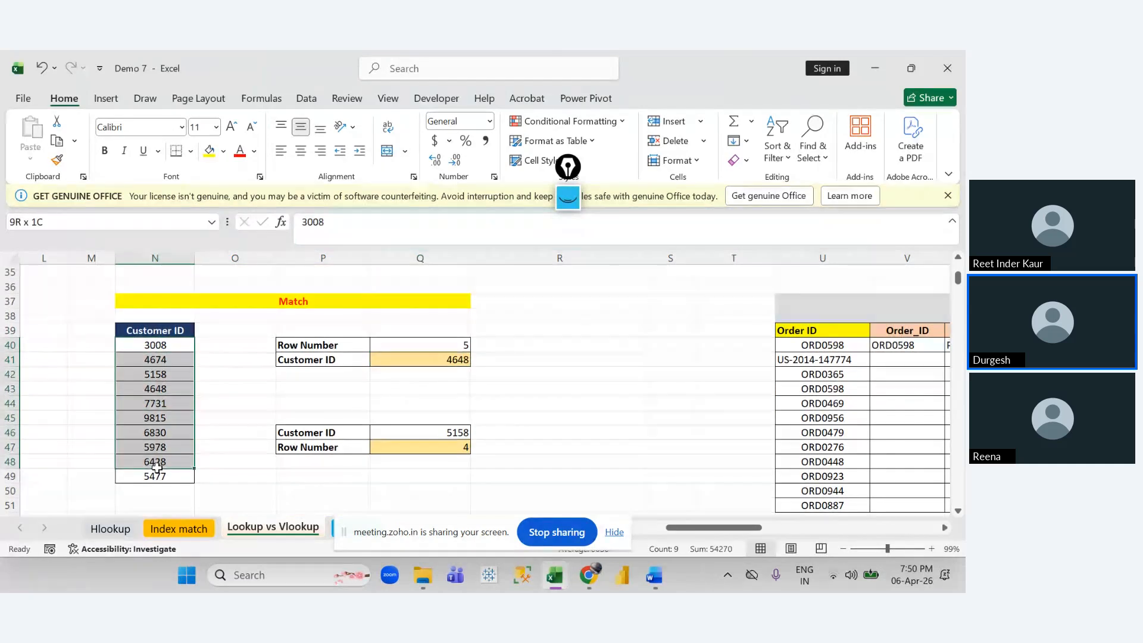
left_click(154, 373)
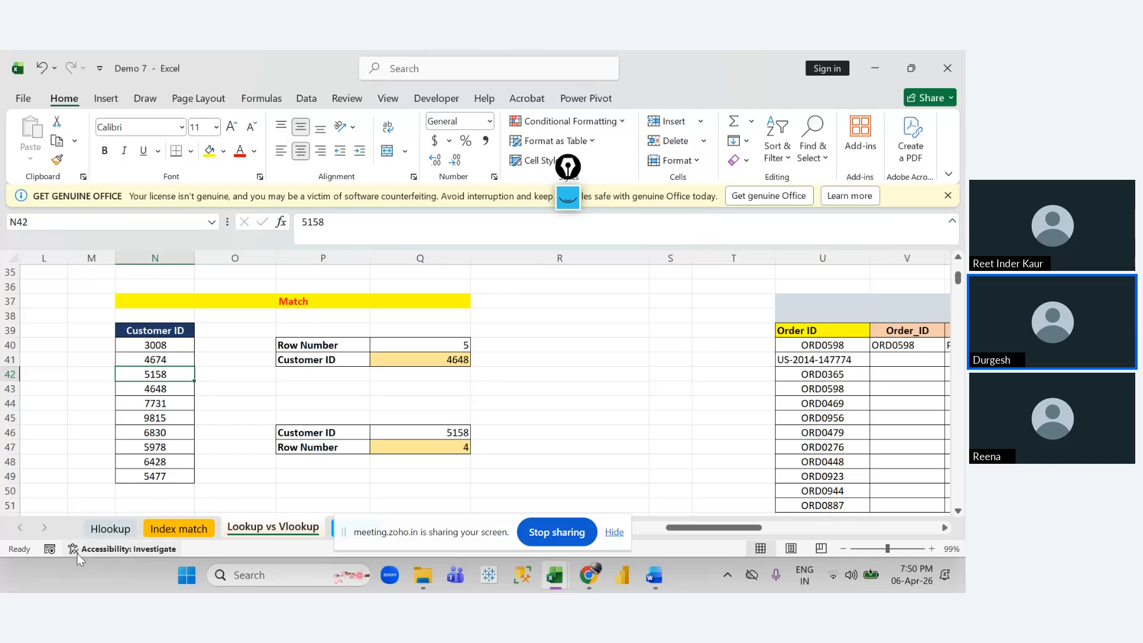
Step: Open the Hlookup sheet and review its Customer Name and Qty rows and the lookup name in A14
left_click(115, 529)
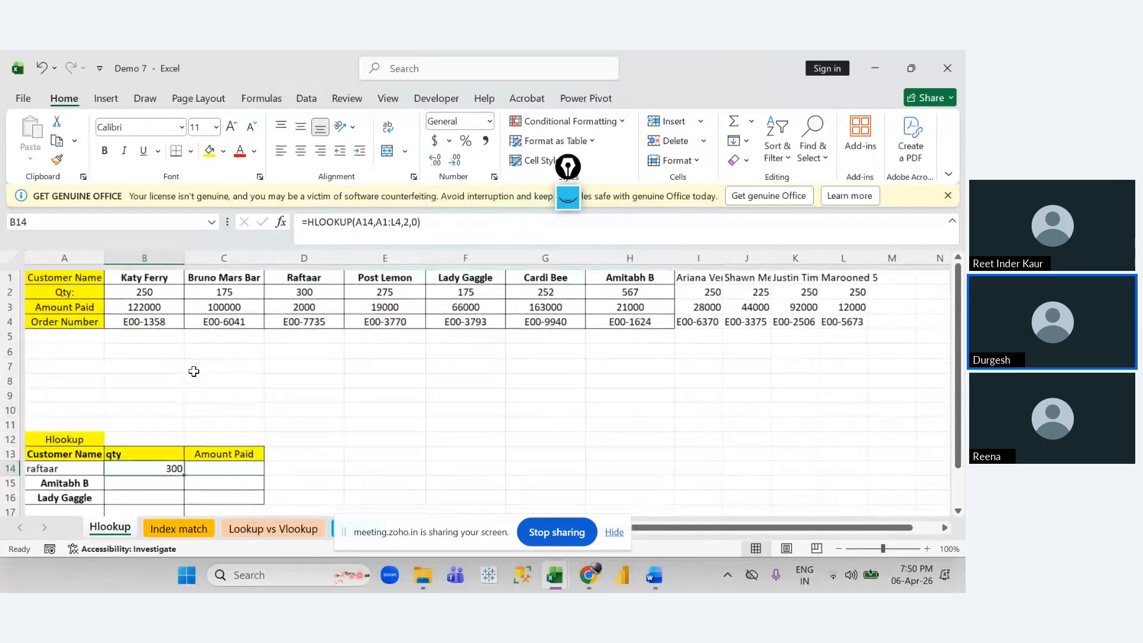
left_click(10, 272)
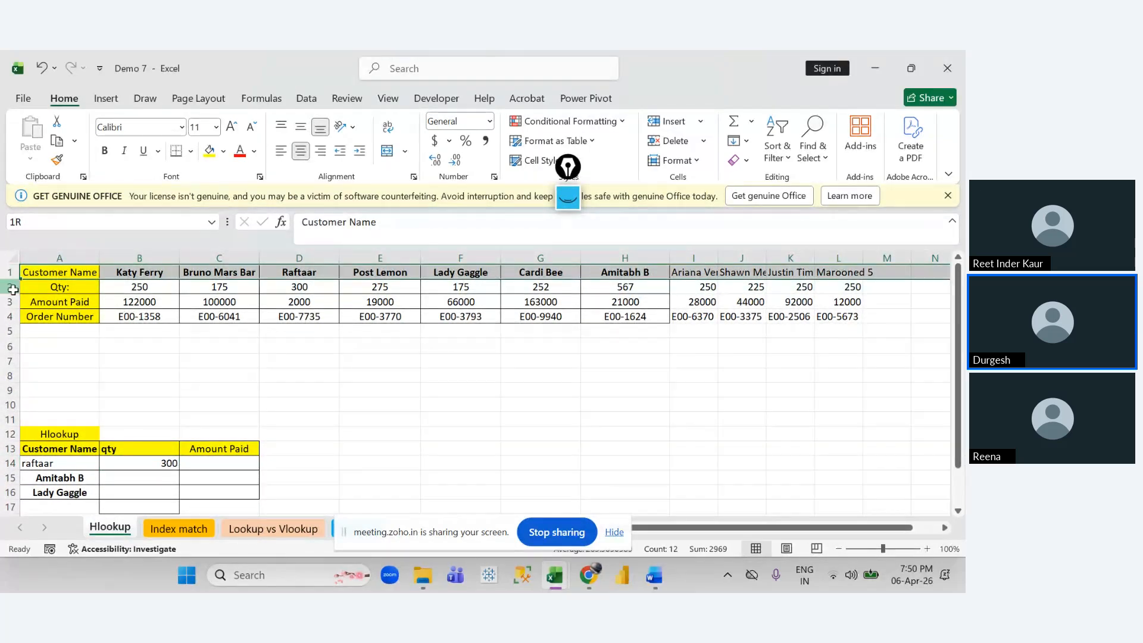
left_click(9, 287)
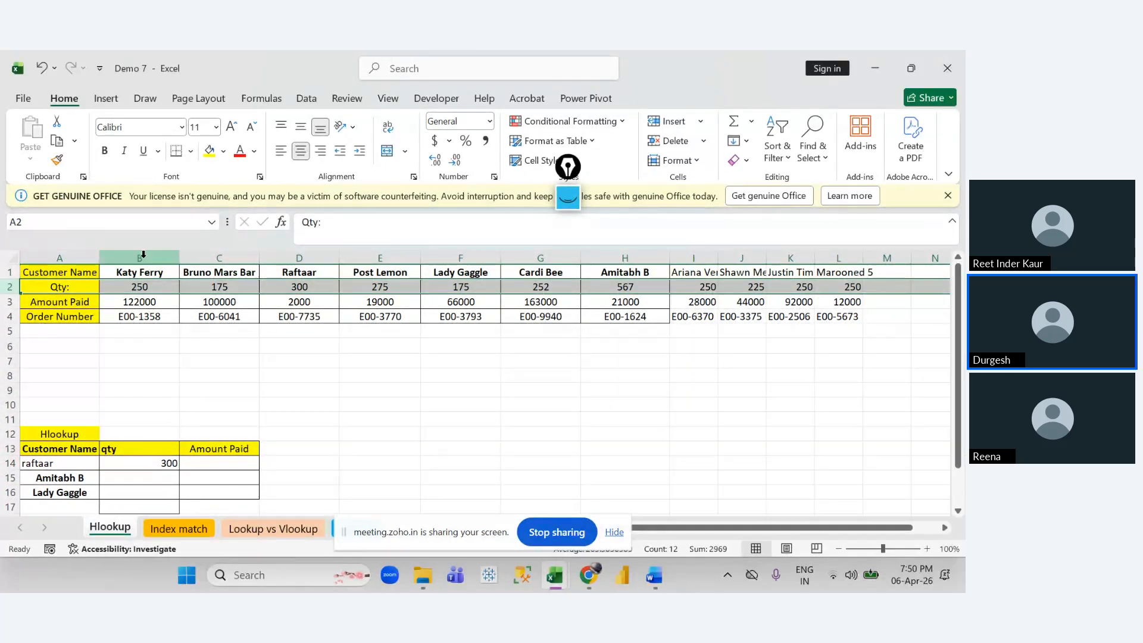
left_click(219, 258)
left_click(48, 463)
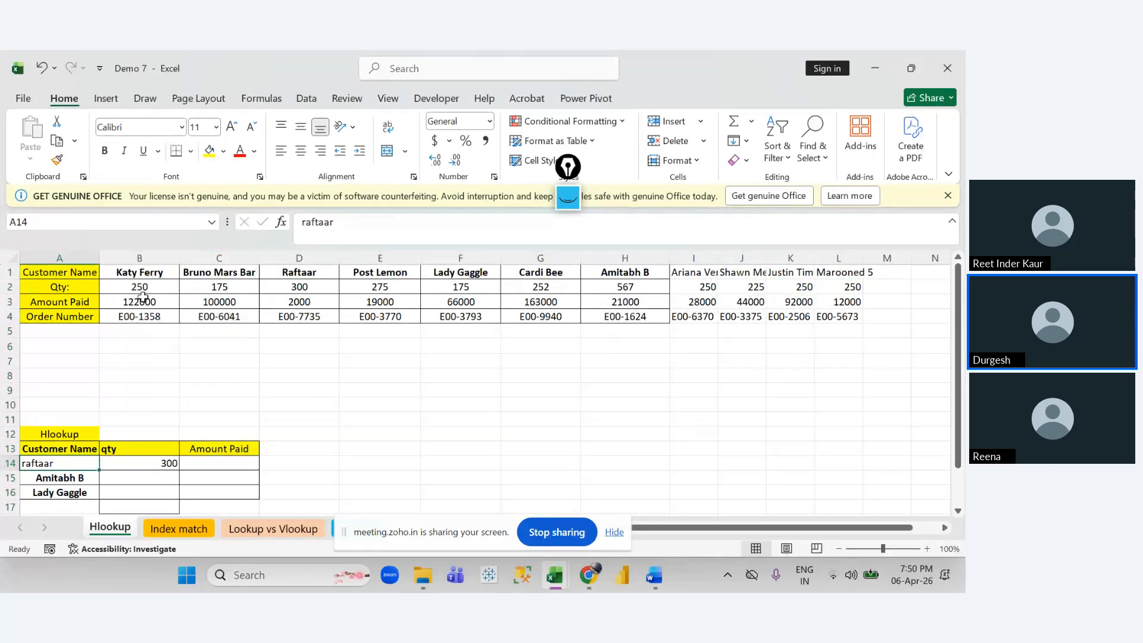
Step: Look through the customer names across row 1 of the Hlookup sheet to locate the Raftaar column
left_click(596, 273)
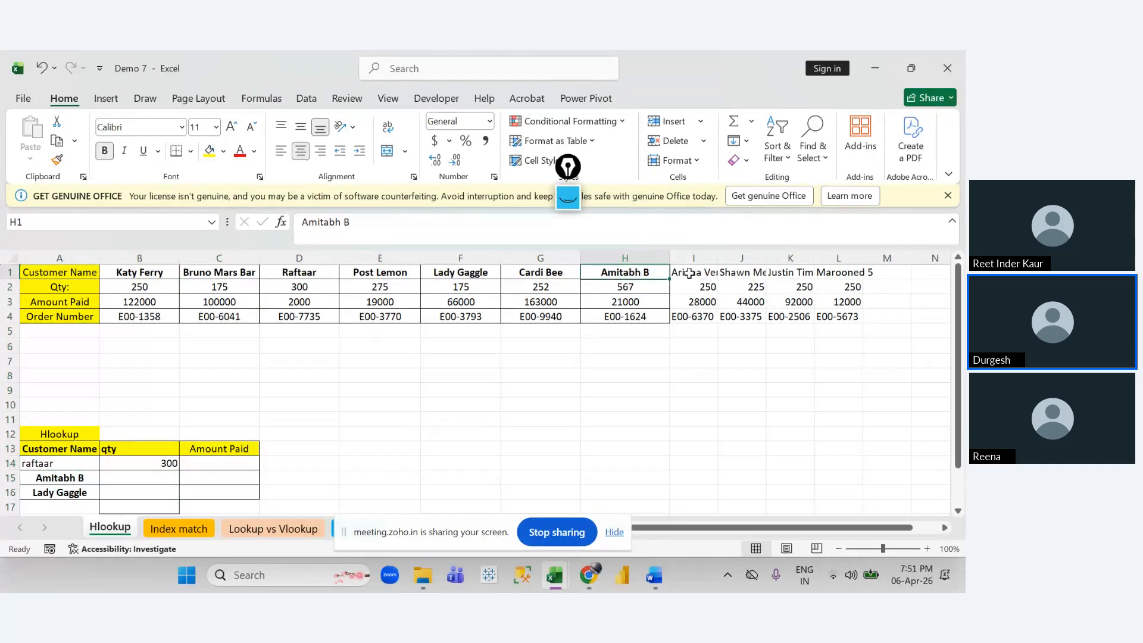
left_click(693, 272)
left_click(773, 272)
left_click(820, 272)
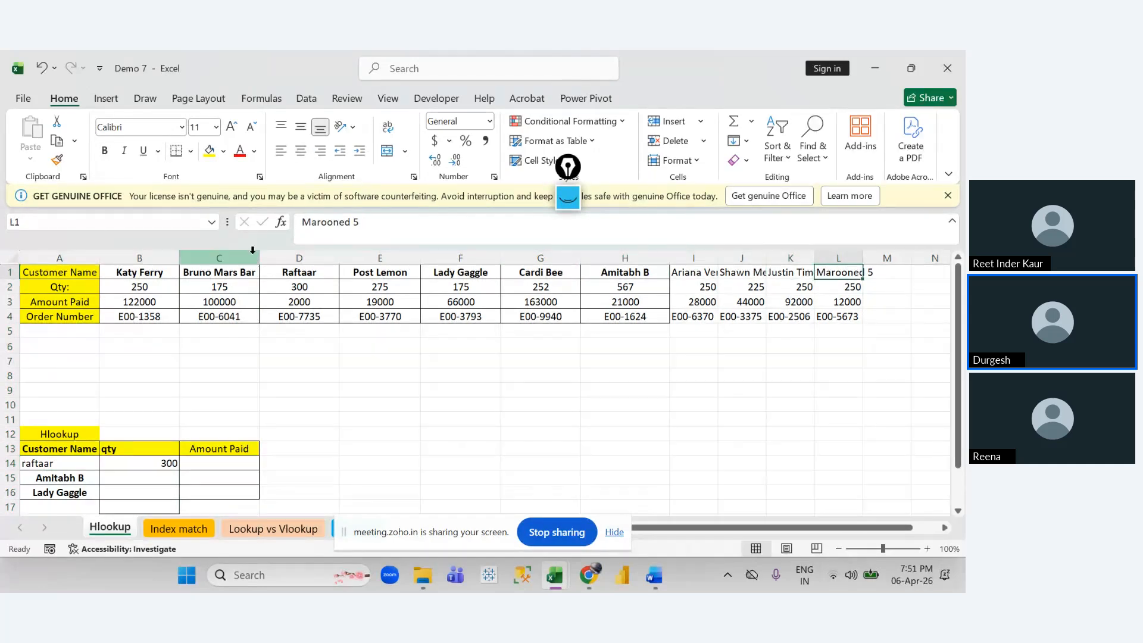
left_click(319, 274)
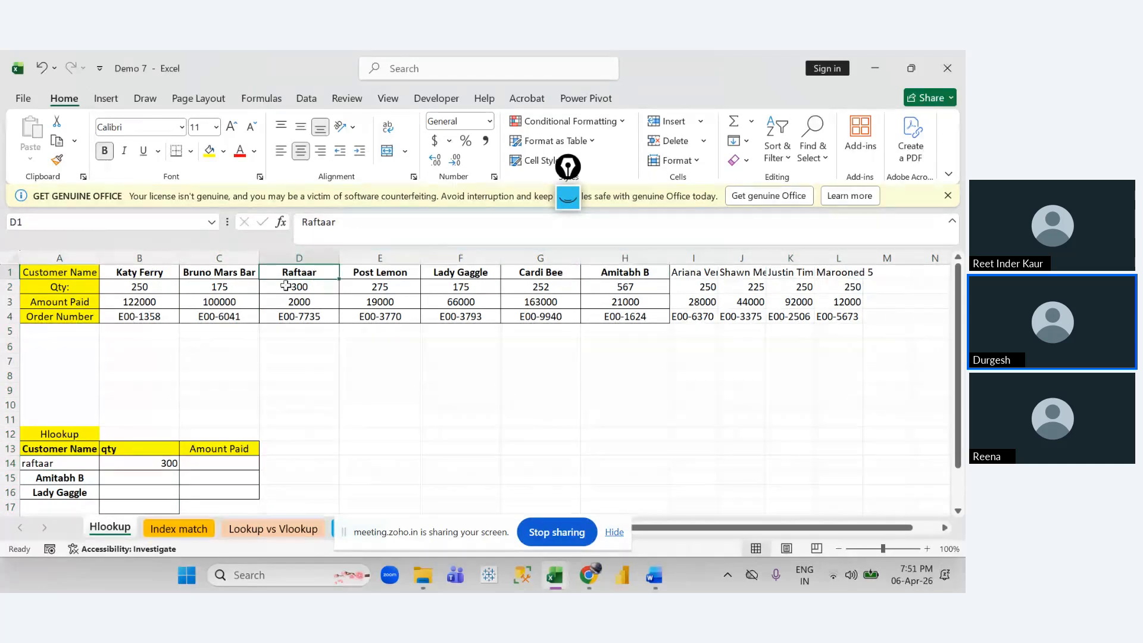
Step: Clear the existing qty formula from cell B14 of the Hlookup table
left_click(166, 462)
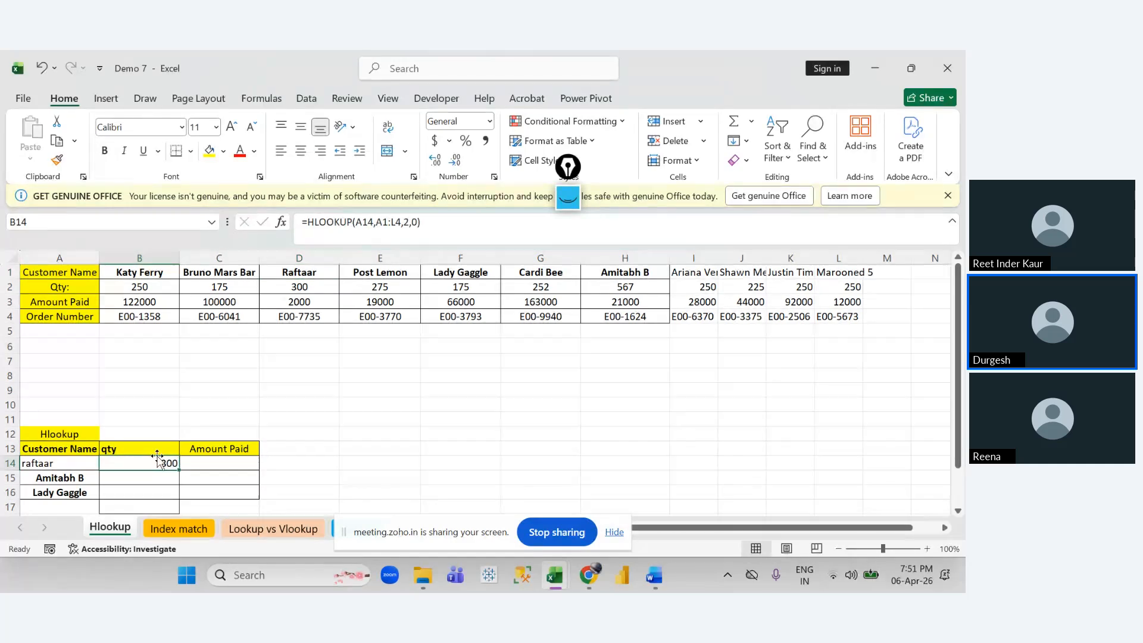
key("Delete")
left_click(345, 406)
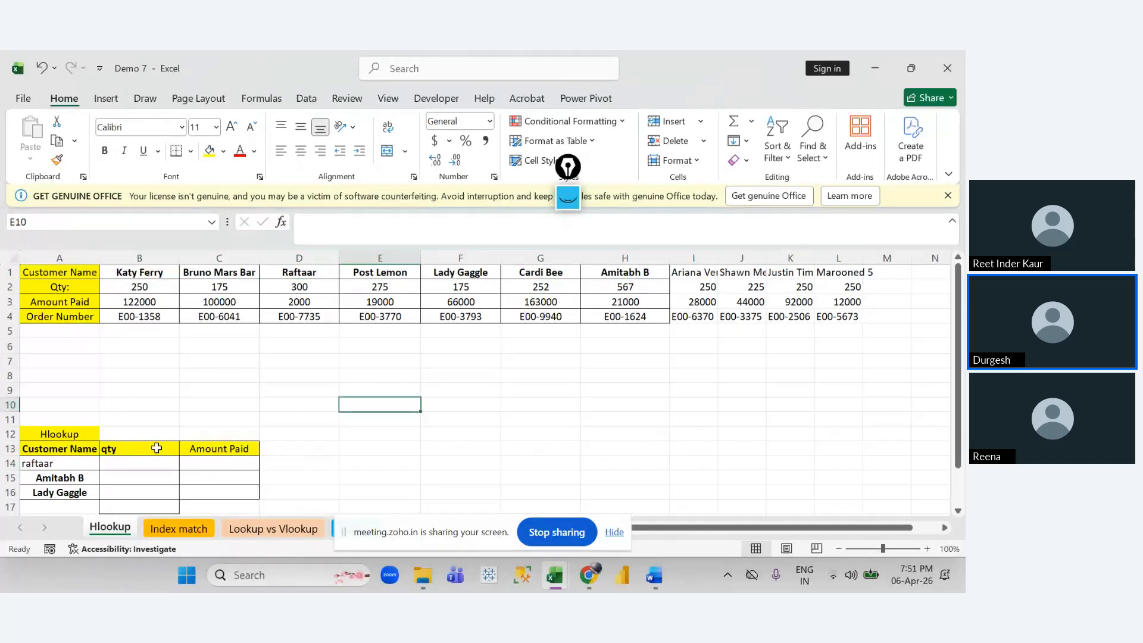
Step: Enter =HLOOKUP(A14,$A$1:$L$4,2,0) in B14 to return the qty for raftaar with an exact match
left_click(140, 464)
type("=HLOOKUP(")
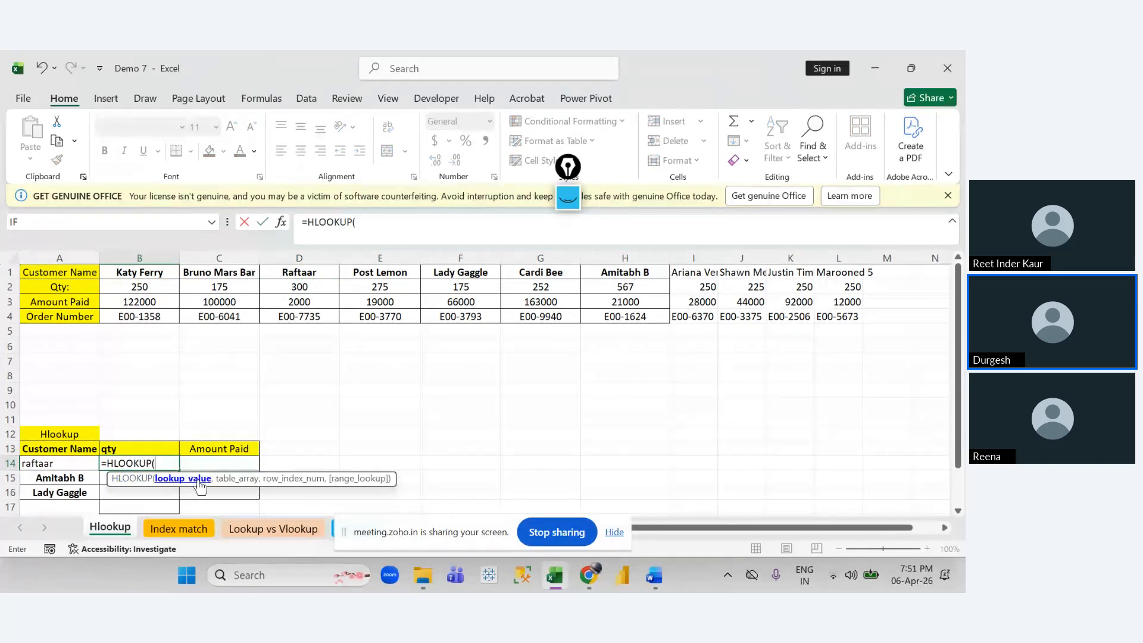
left_click(62, 462)
type(",")
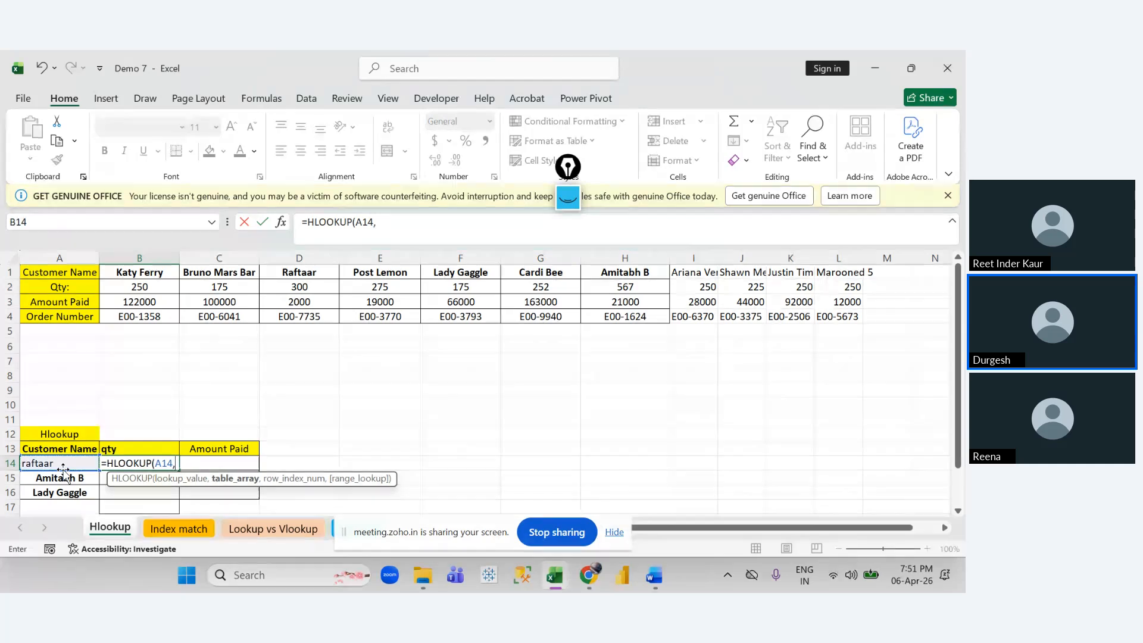
left_click_drag(47, 279, 844, 319)
key("F4")
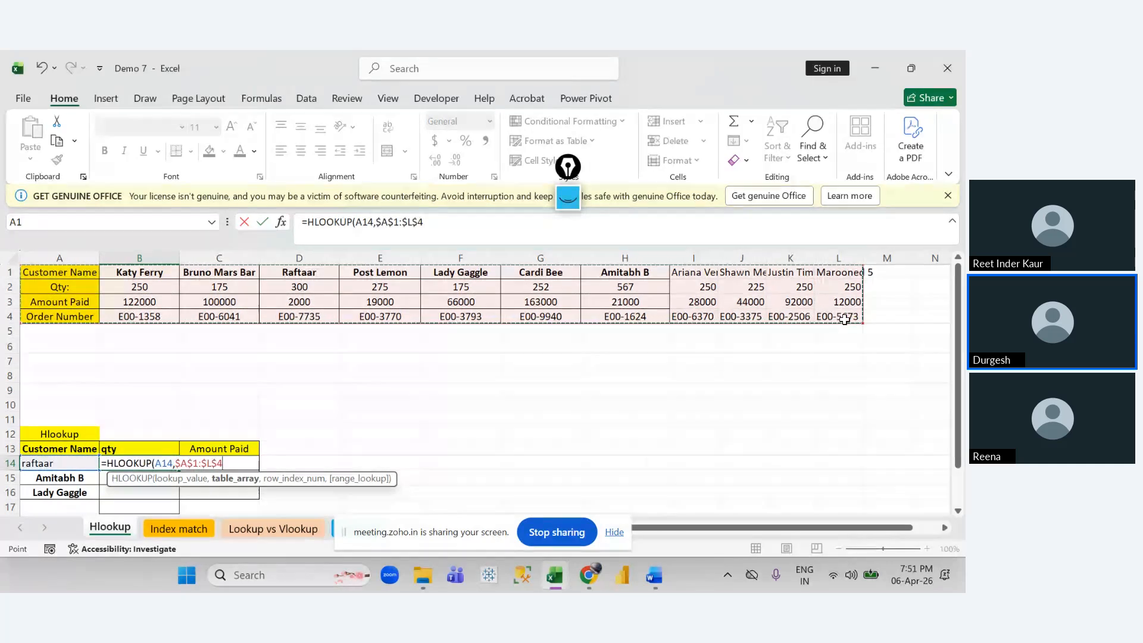
type(",")
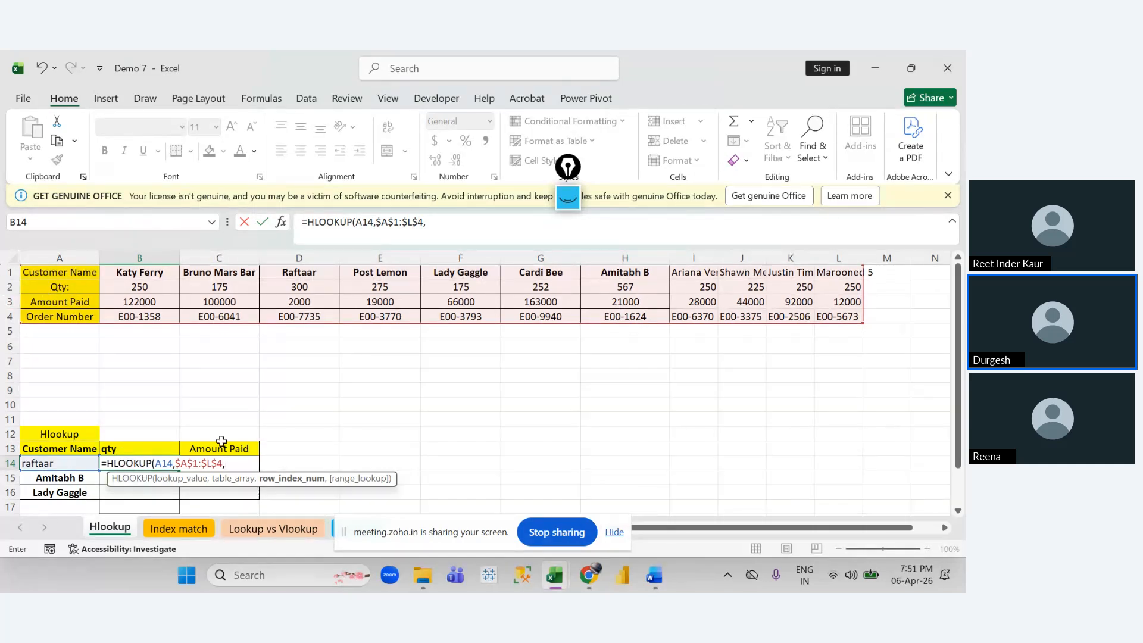
type("2,")
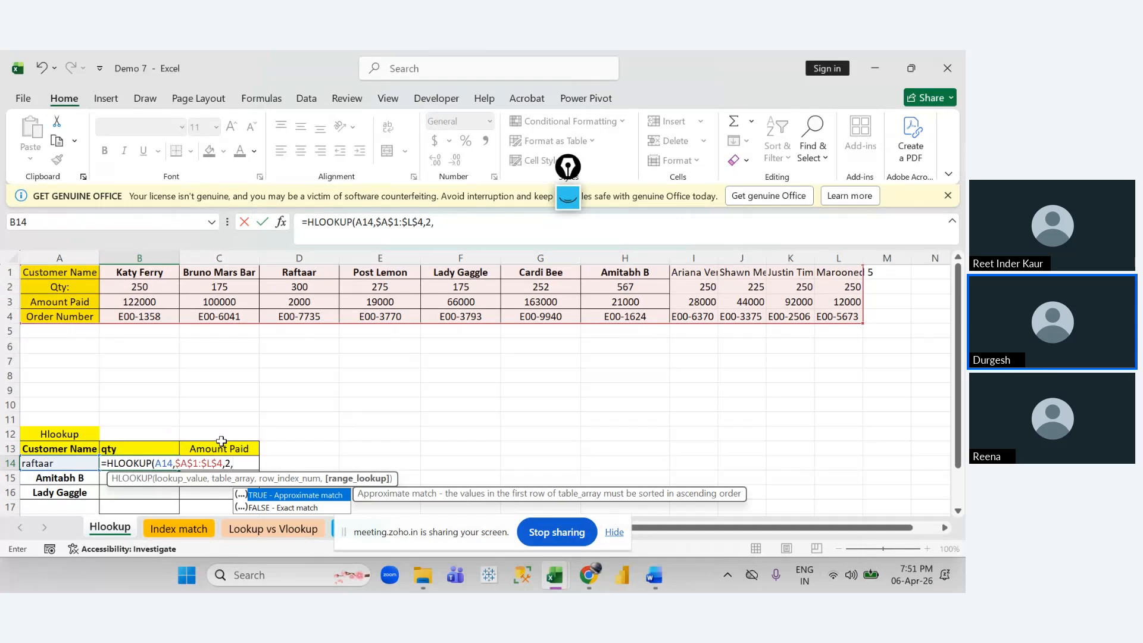
type("0")
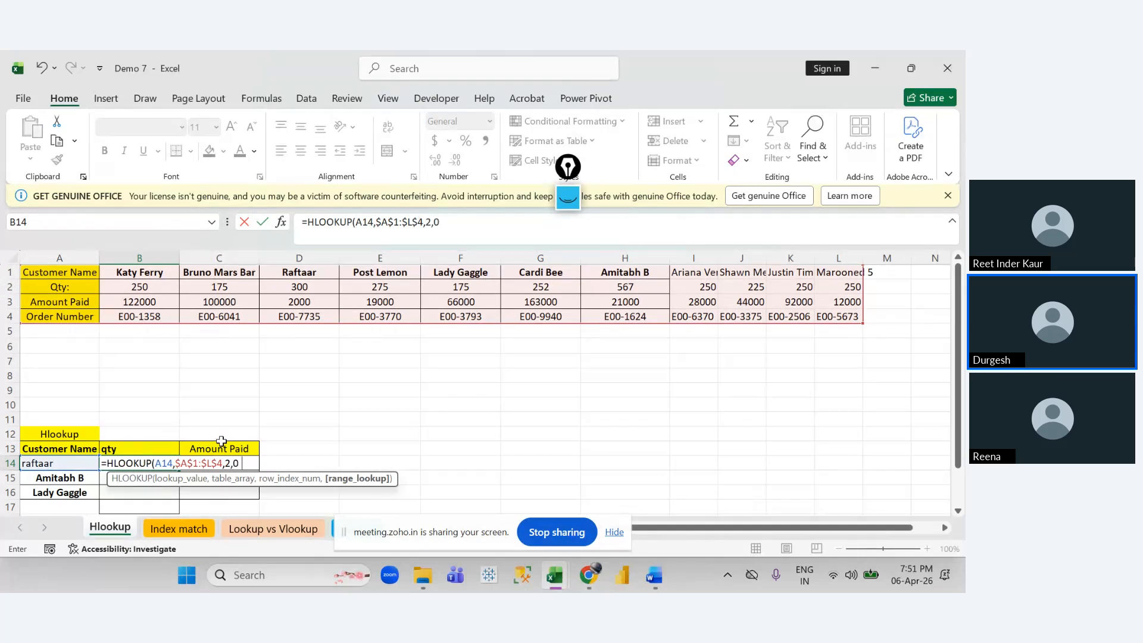
key("Return")
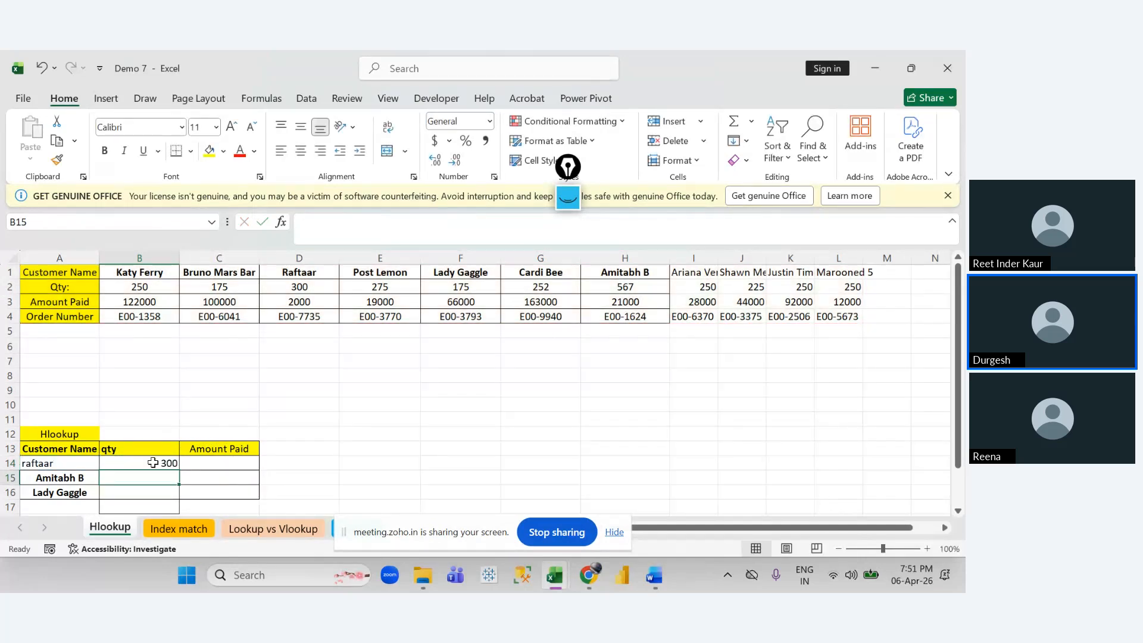
Step: Compare the qty result in B14 with Raftaar's Qty entry in D1:D2
left_click(153, 463)
left_click_drag(300, 272, 312, 289)
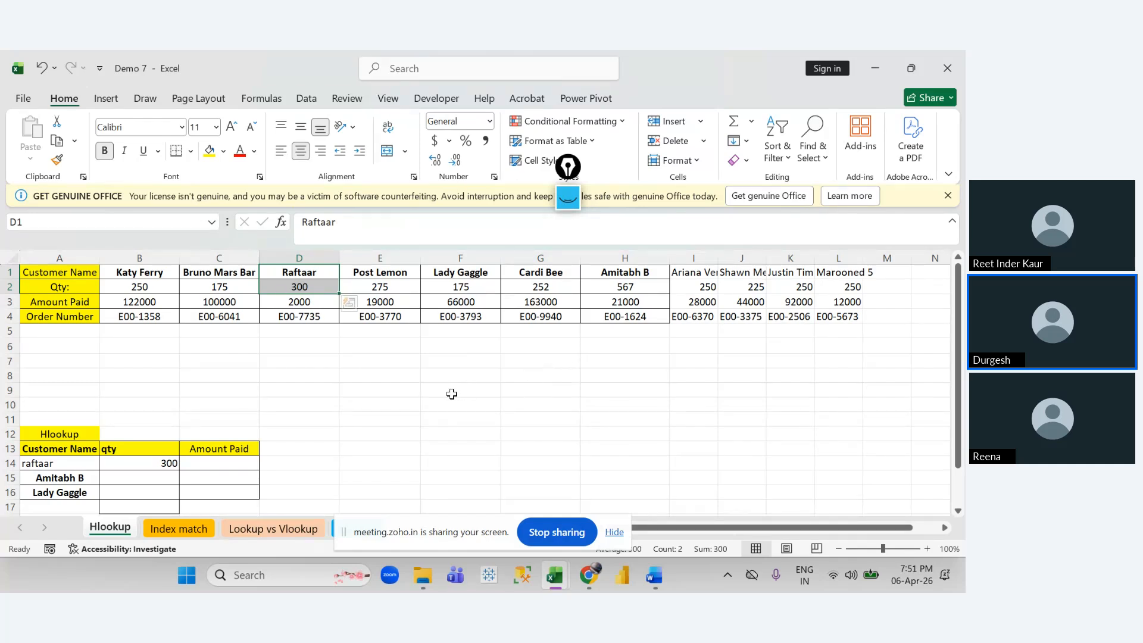
left_click_drag(453, 390, 817, 351)
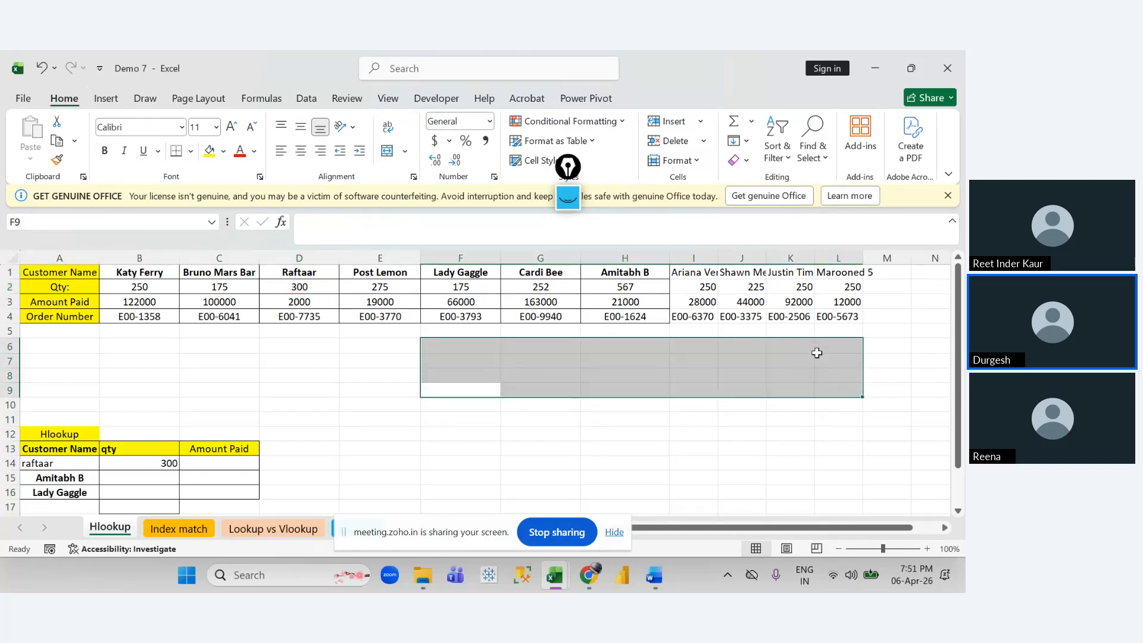
Step: Return to the Lookup vs Vlookup sheet and examine the data columns on either side of Customer_Name
left_click(259, 528)
scroll(301, 385, "up", 10)
scroll(300, 385, "up", 3)
scroll(301, 386, "left", 5)
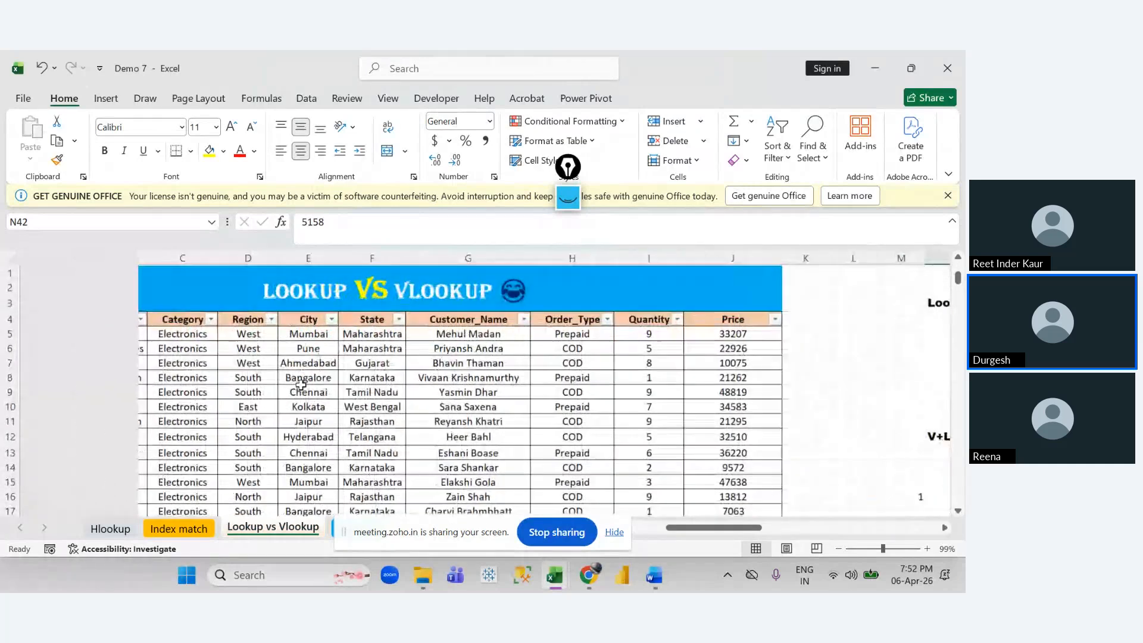
left_click_drag(438, 315, 303, 381)
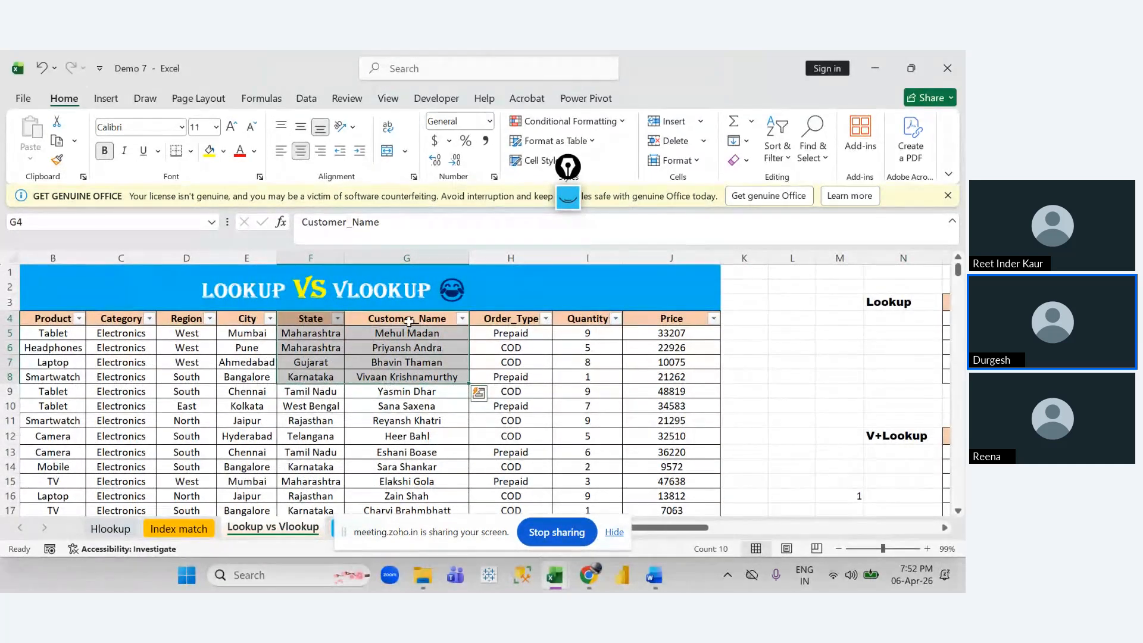
left_click_drag(409, 321, 611, 379)
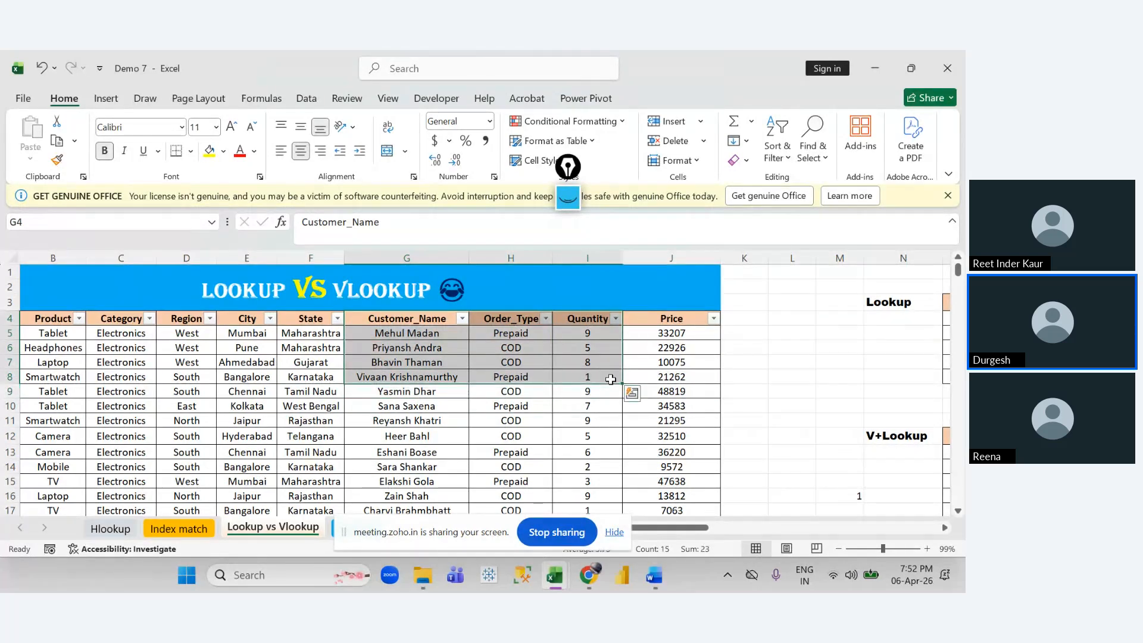
left_click_drag(407, 321, 679, 408)
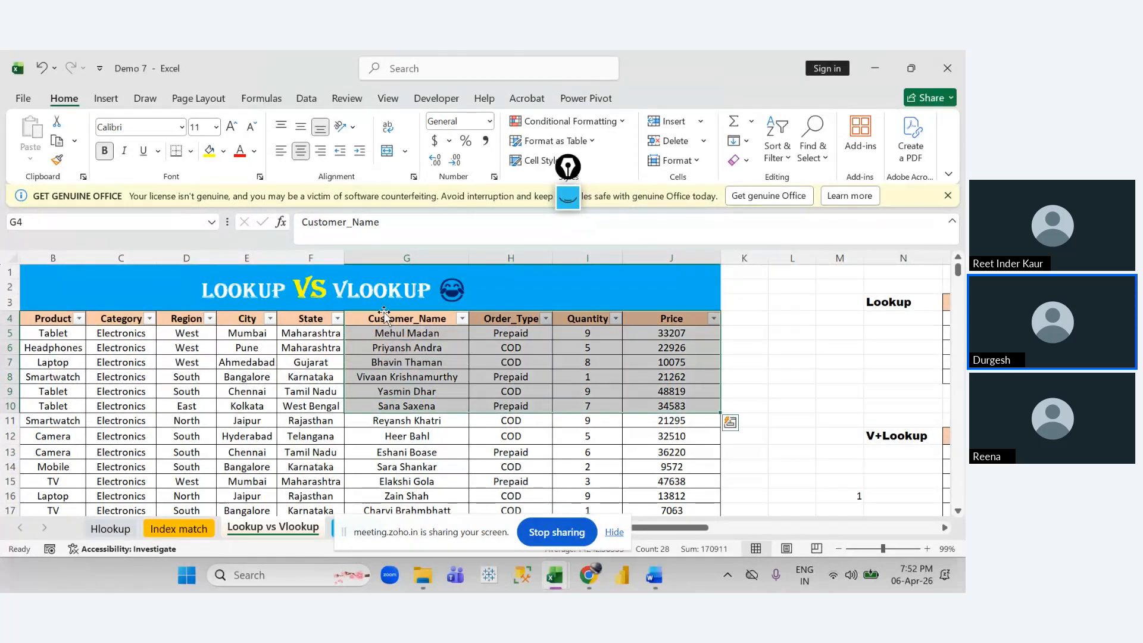
left_click_drag(383, 314, 129, 390)
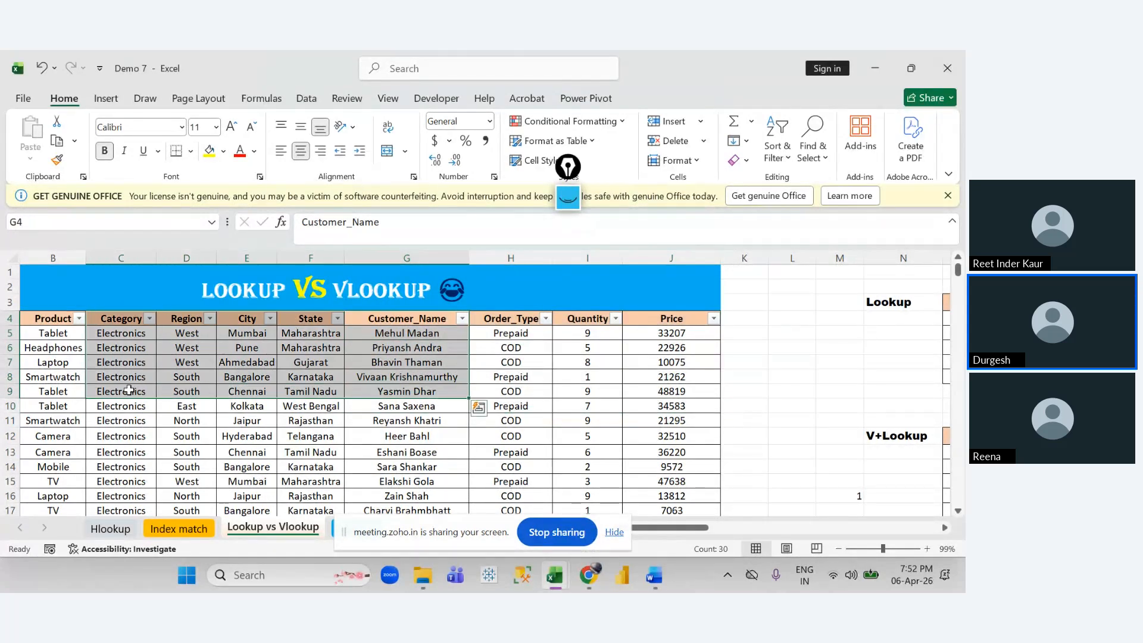
Step: Examine the Customer_Name, State, City, Region, Category and Product columns of the source table one by one
left_click_drag(396, 317, 396, 420)
left_click_drag(304, 318, 303, 406)
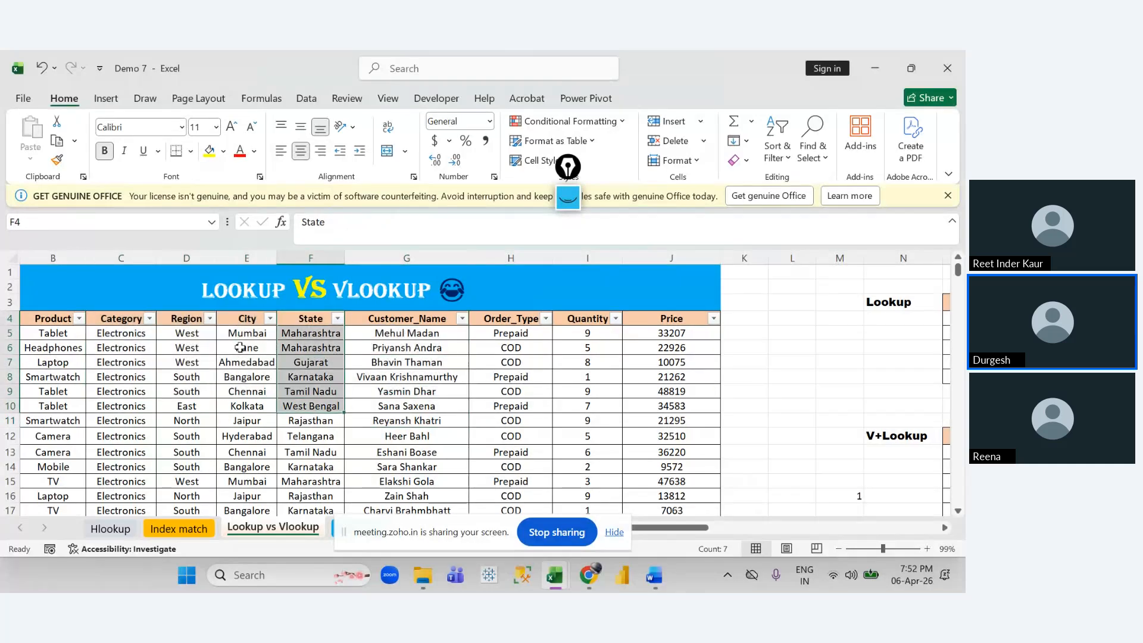
left_click_drag(238, 321, 238, 436)
left_click_drag(180, 319, 175, 437)
left_click_drag(106, 347, 108, 436)
left_click_drag(55, 348, 58, 437)
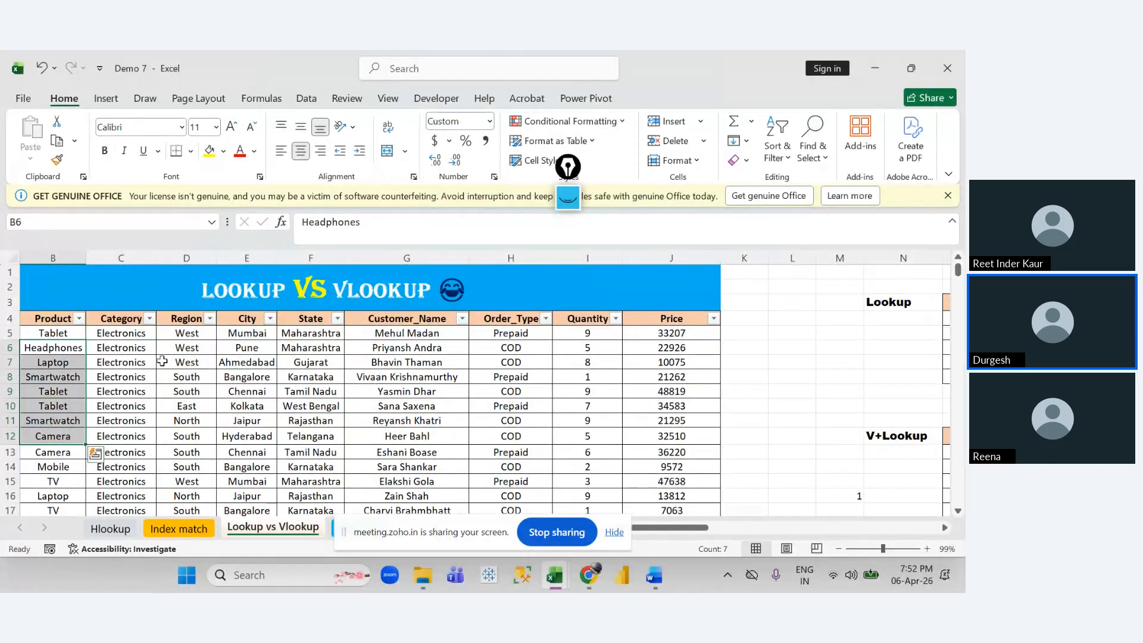
left_click_drag(162, 361, 179, 436)
left_click_drag(238, 391, 238, 466)
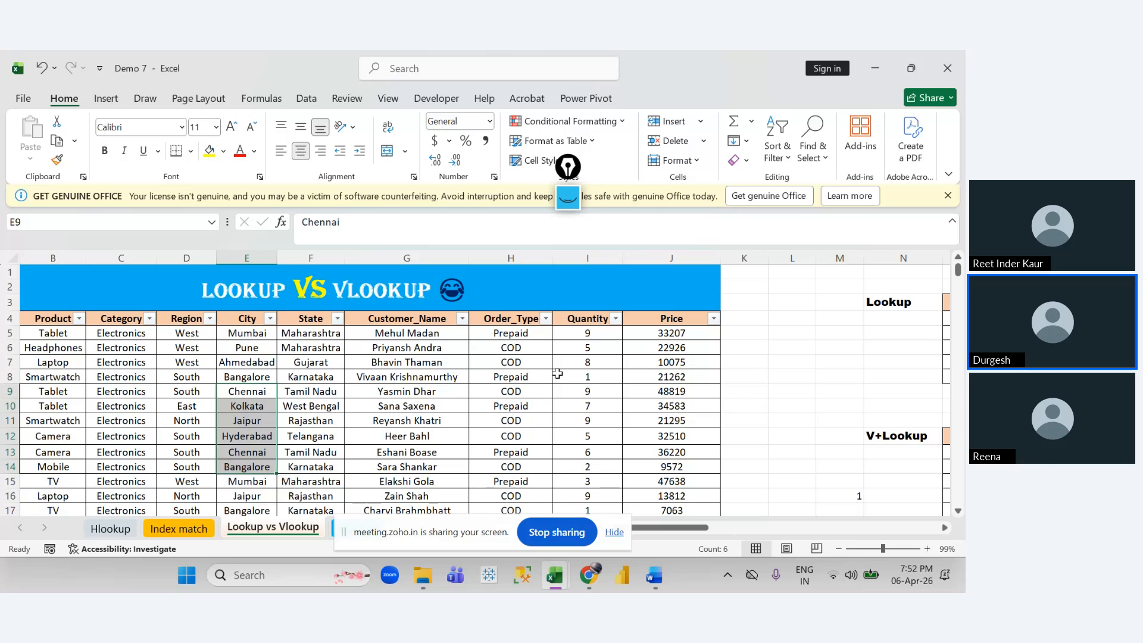
Step: Inspect the IFERROR VLOOKUP formula in P13 of the V+Lookup table
scroll(338, 377, "right", 4)
scroll(798, 318, "down", 2)
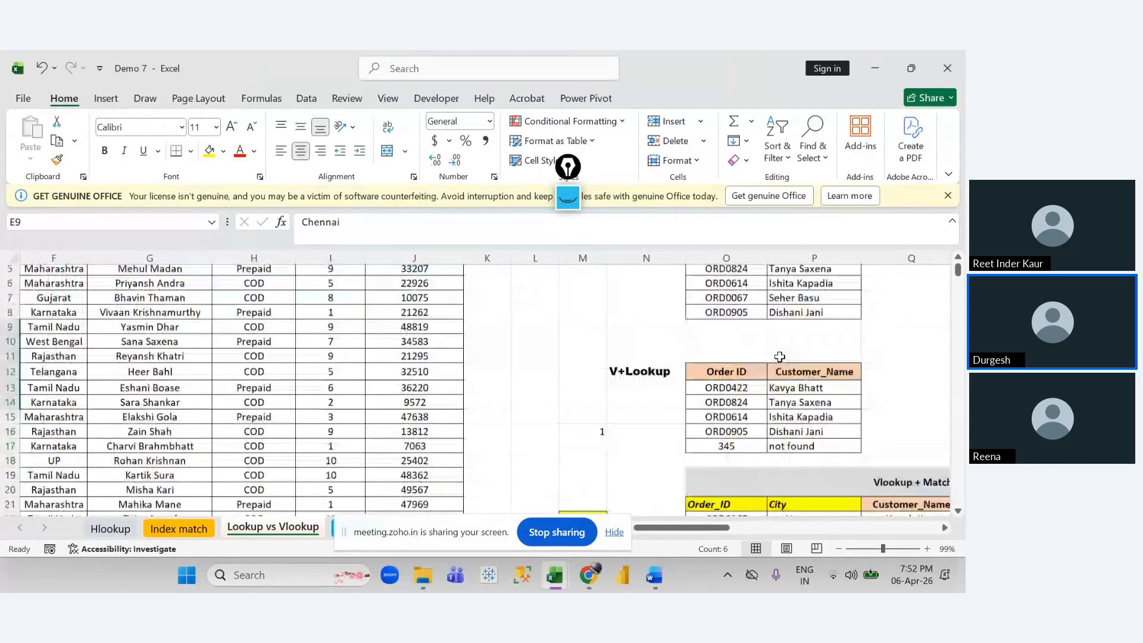
double_click(832, 376)
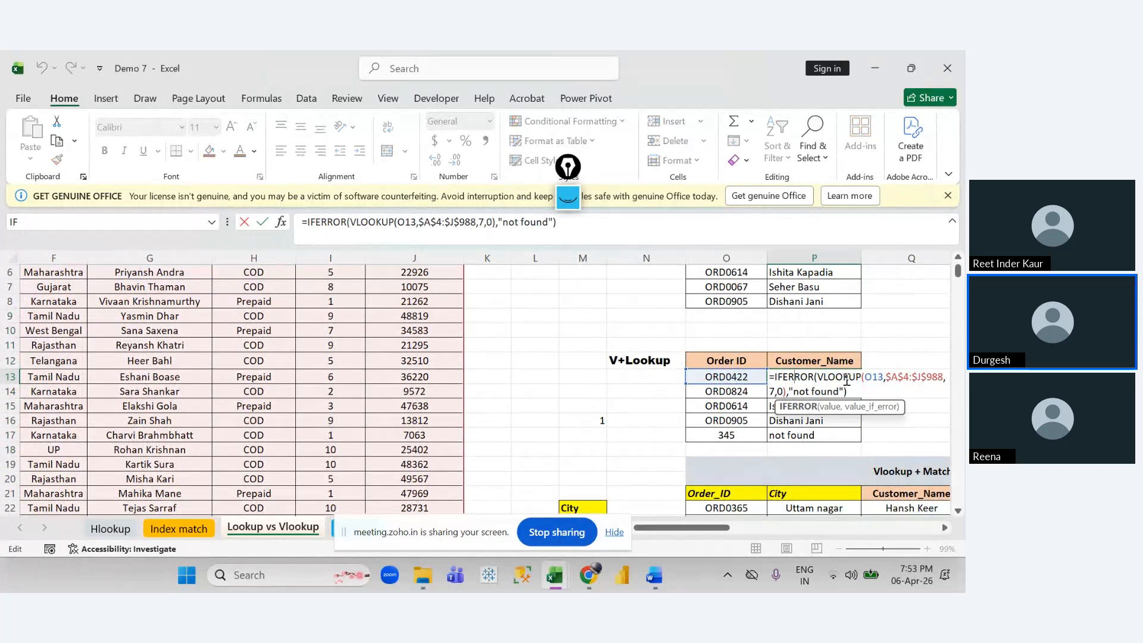
key("Escape")
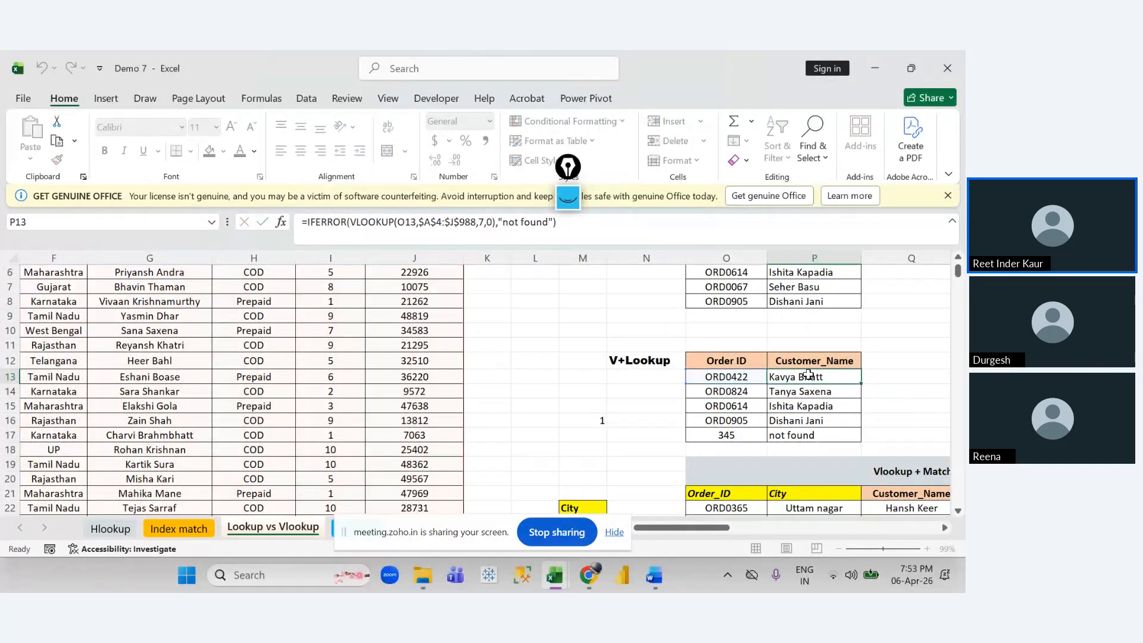
Step: Reopen the P13 formula and examine its lookup value, table array, column index and range lookup arguments in turn
scroll(807, 373, "right", 2)
scroll(807, 374, "right", 2)
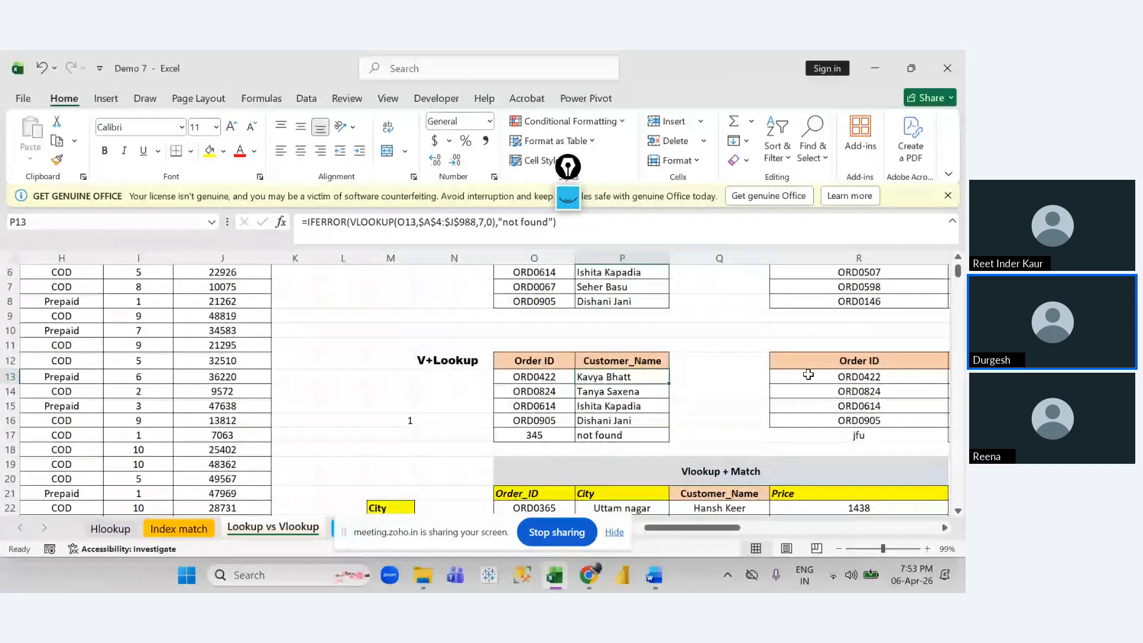
double_click(636, 376)
left_click(701, 377)
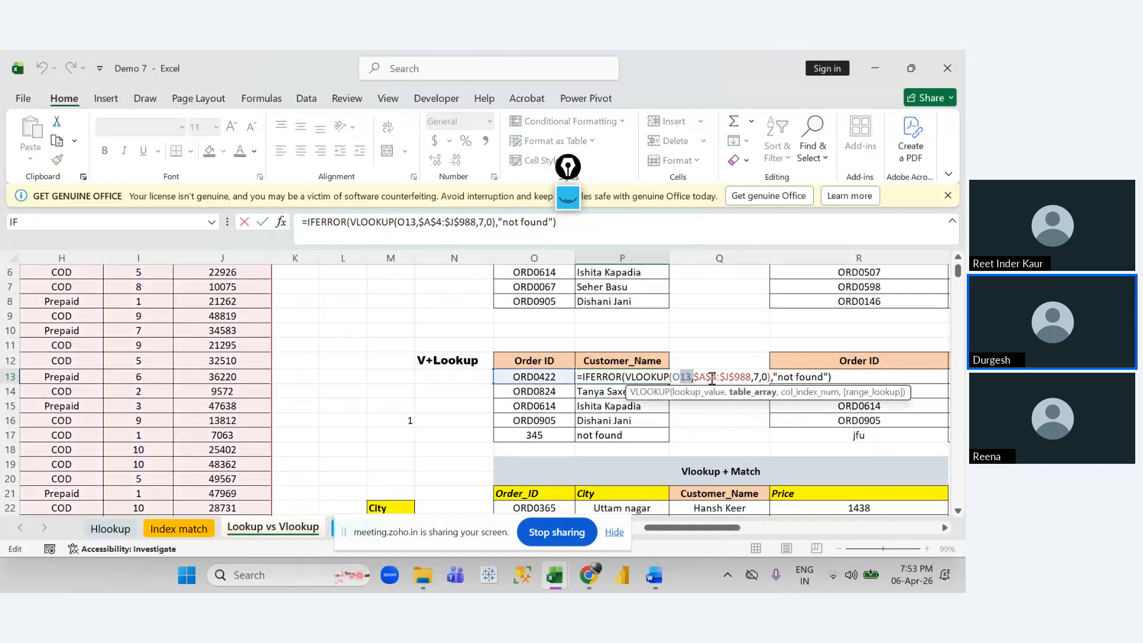
left_click_drag(703, 377, 749, 379)
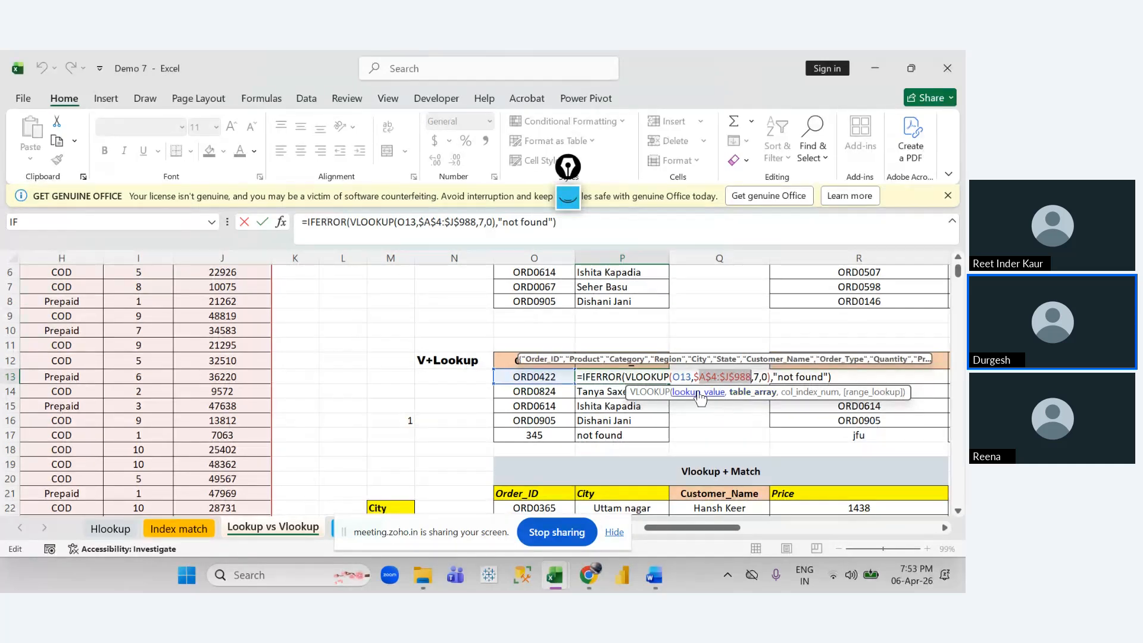
left_click(688, 376)
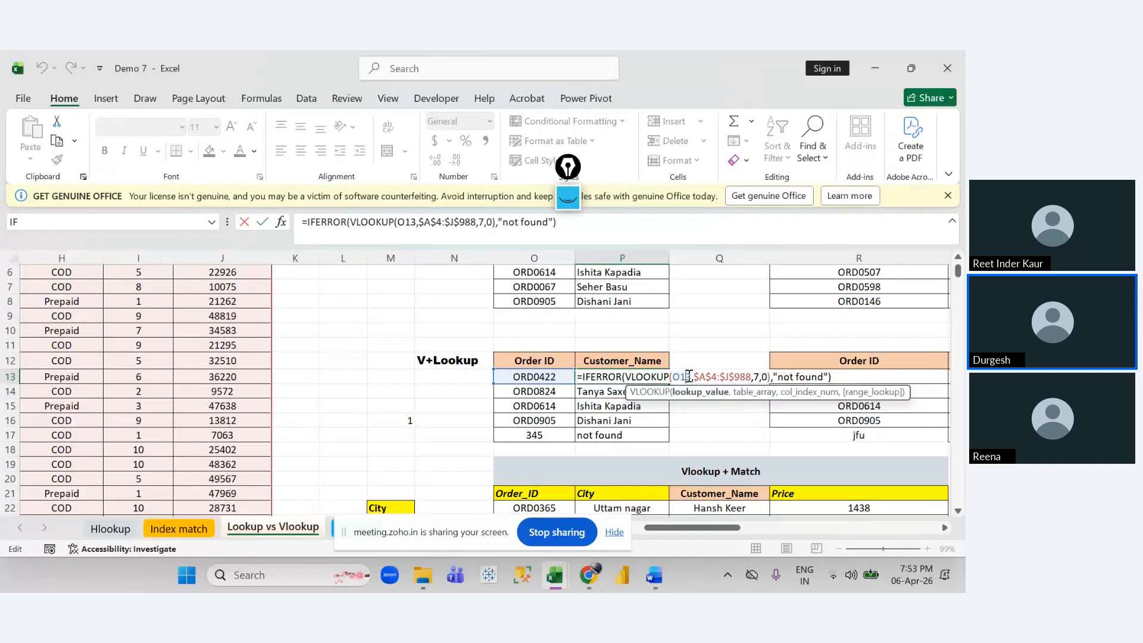
left_click(713, 375)
left_click(758, 375)
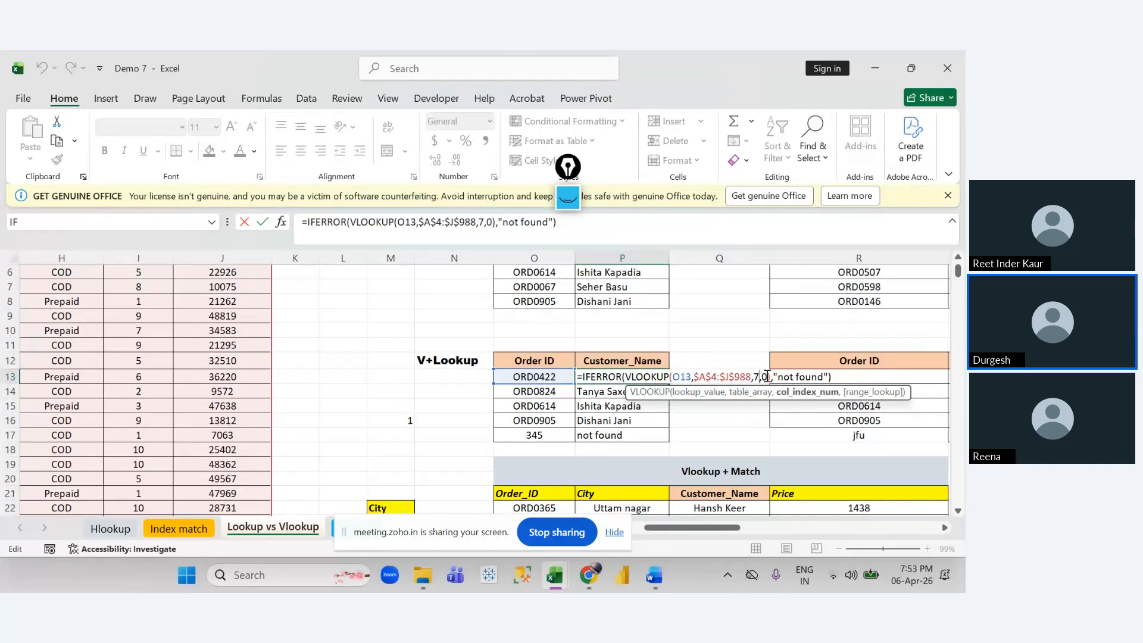
left_click(767, 376)
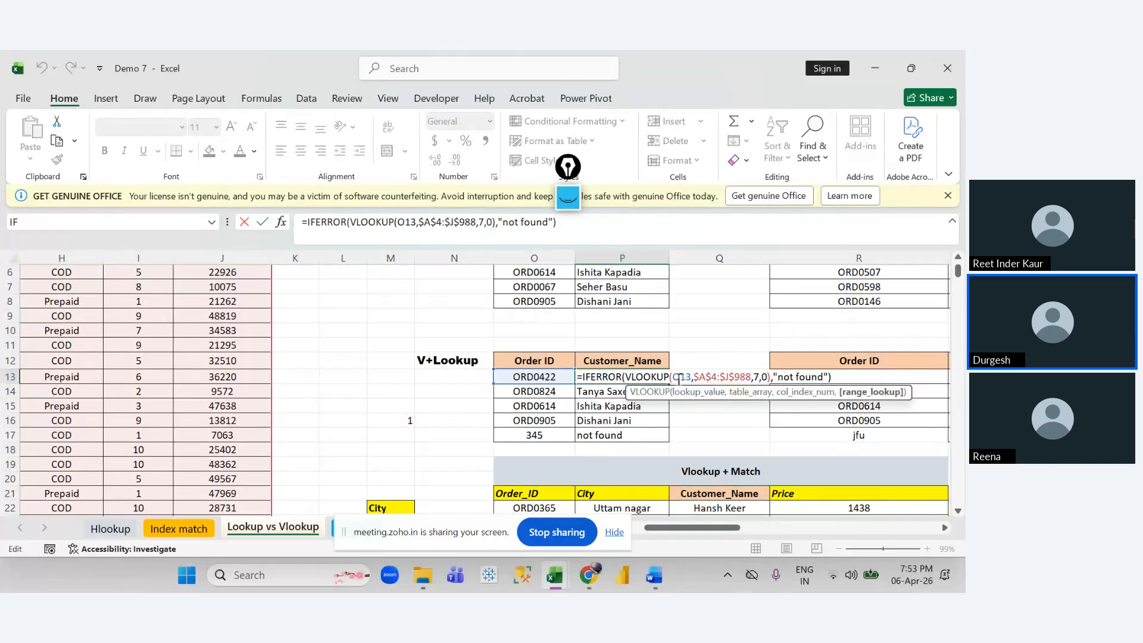
Step: Go over O13, $A$4:$J$988, 7 and 0 in the P13 VLOOKUP once more and exit the formula
left_click_drag(679, 379, 688, 379)
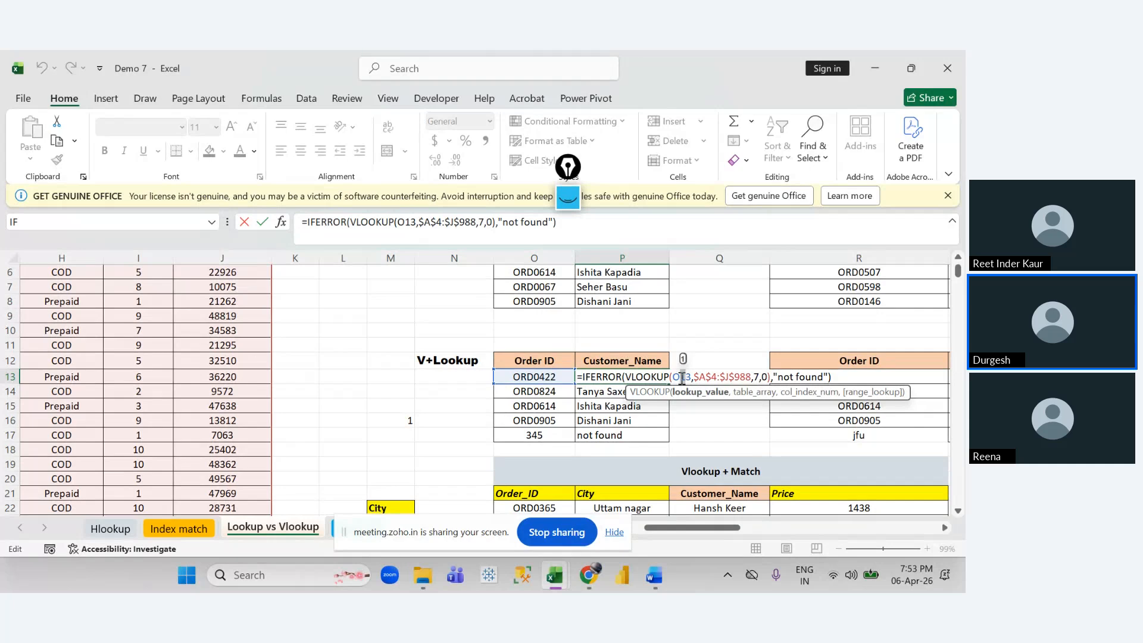
left_click_drag(680, 379, 735, 372)
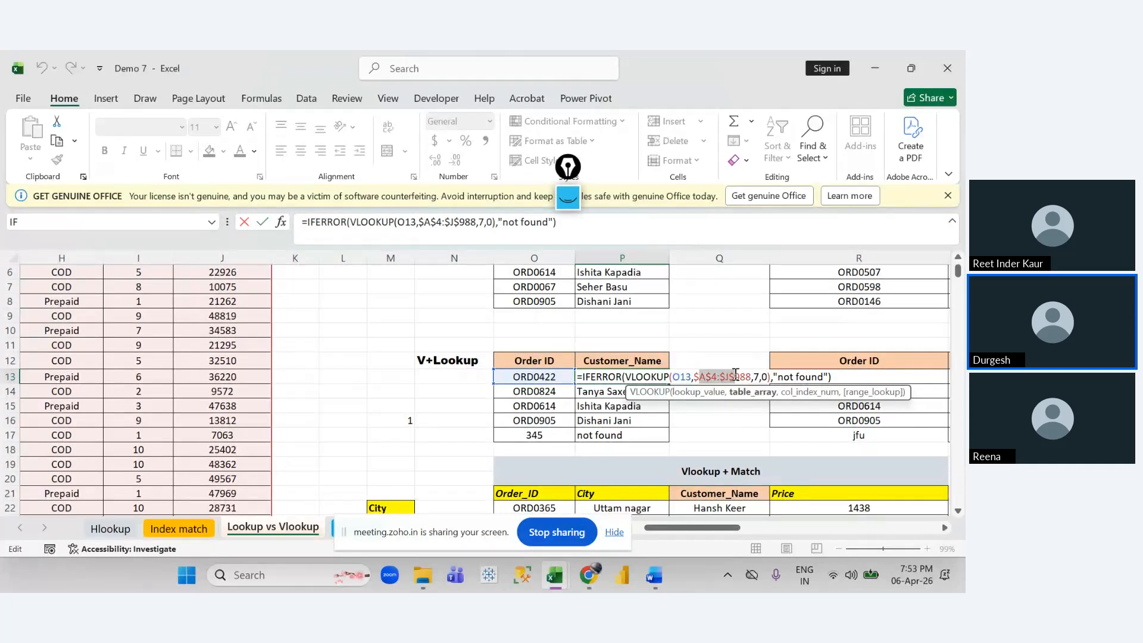
left_click(739, 374)
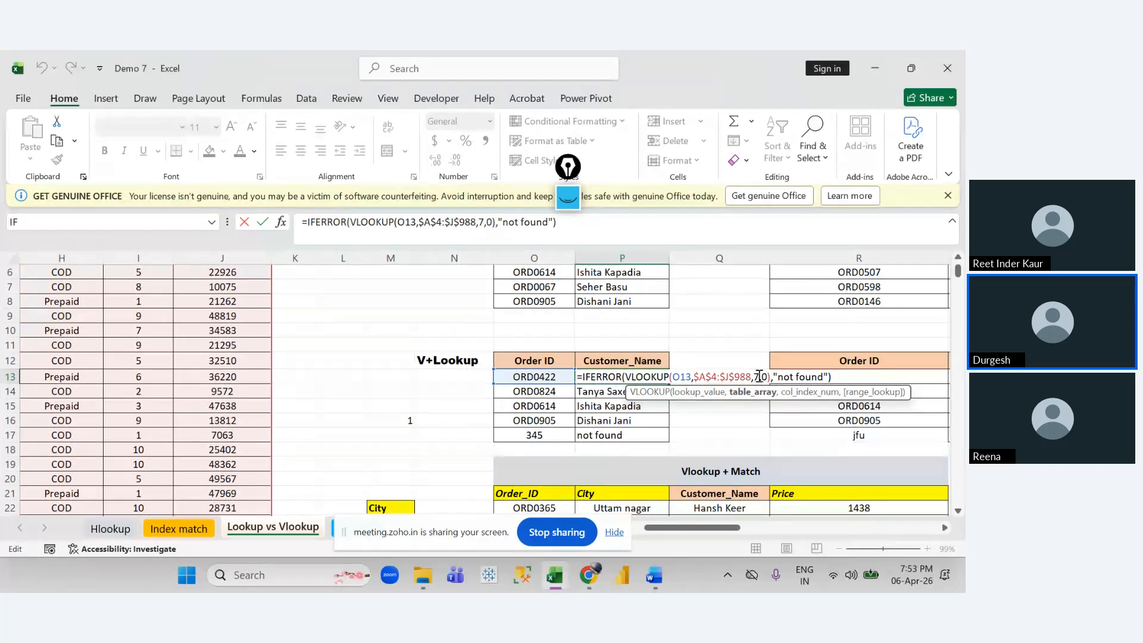
left_click(759, 376)
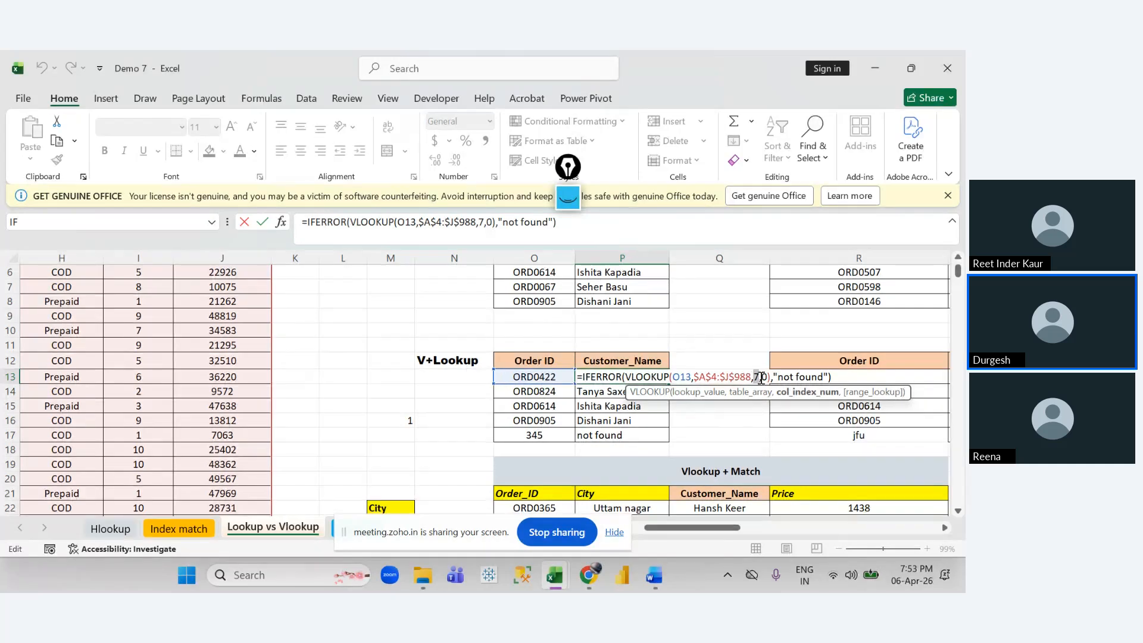
left_click(767, 377)
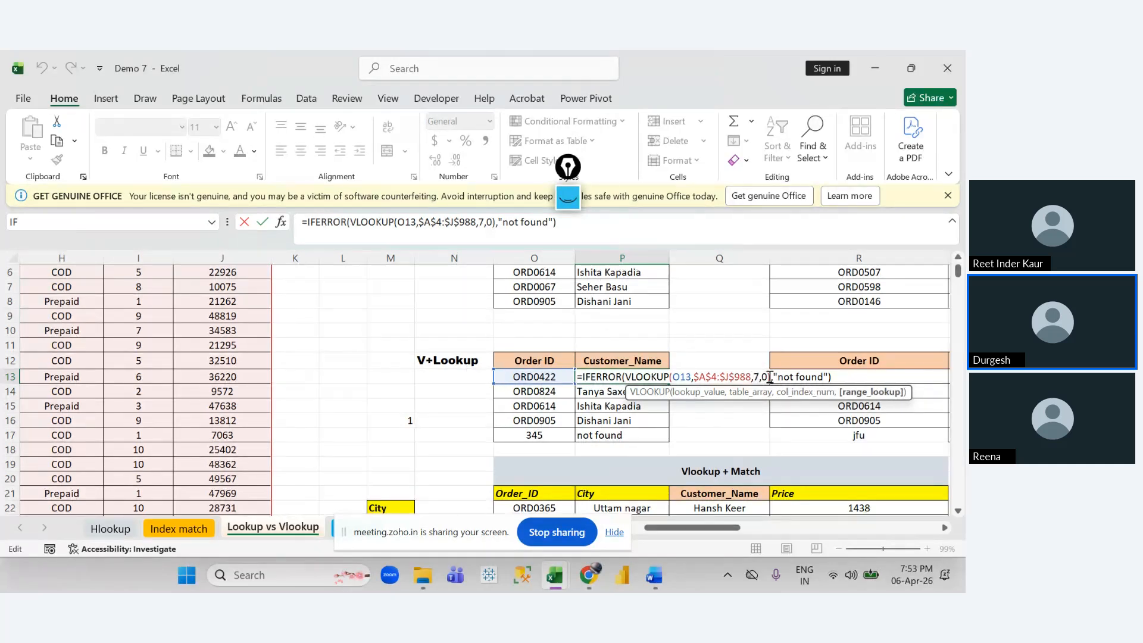
left_click_drag(671, 376, 741, 377)
key("Escape")
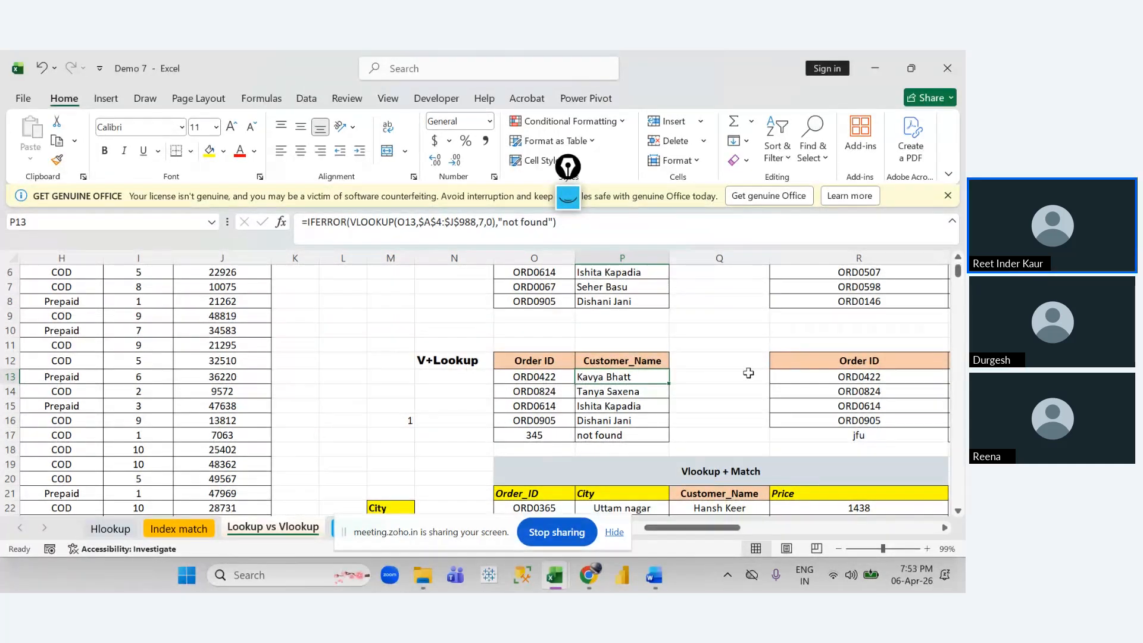
Step: Look over the Lookup and V+Lookup example tables that return Customer_Name and Price by order ID
left_click(614, 334)
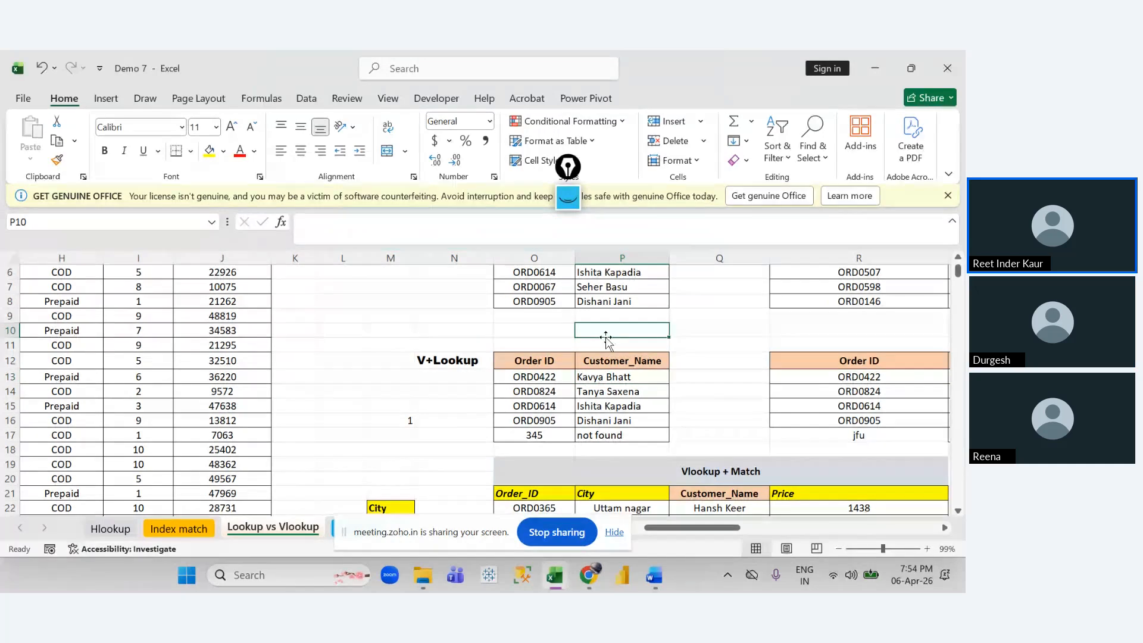
scroll(543, 335, "up", 2)
scroll(542, 334, "right", 1)
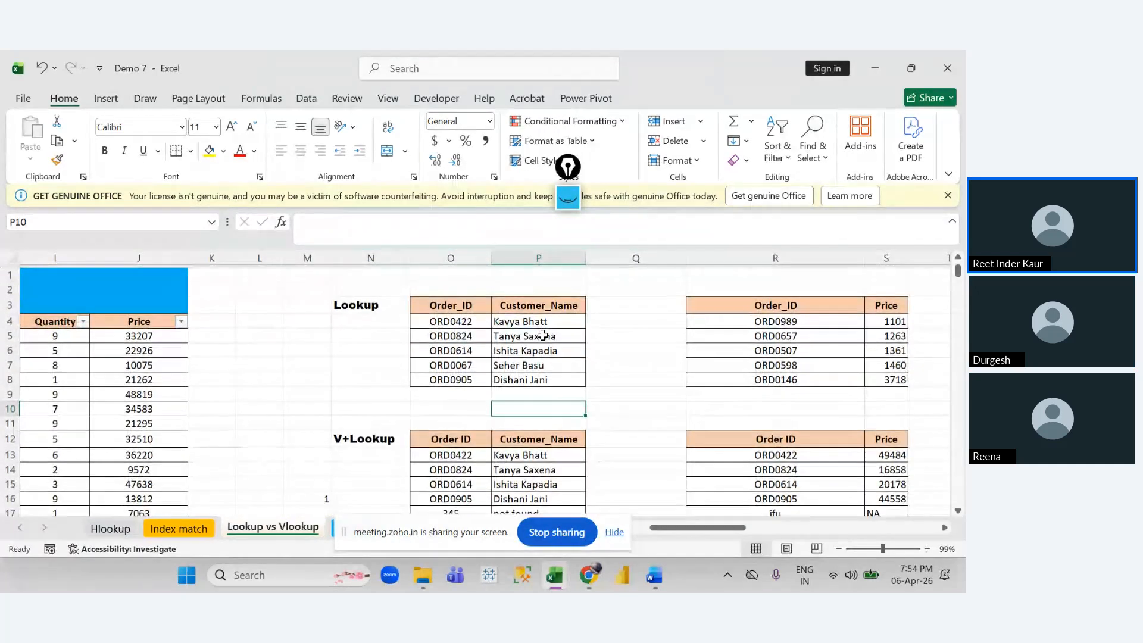
scroll(543, 334, "right", 3)
scroll(618, 345, "left", 3)
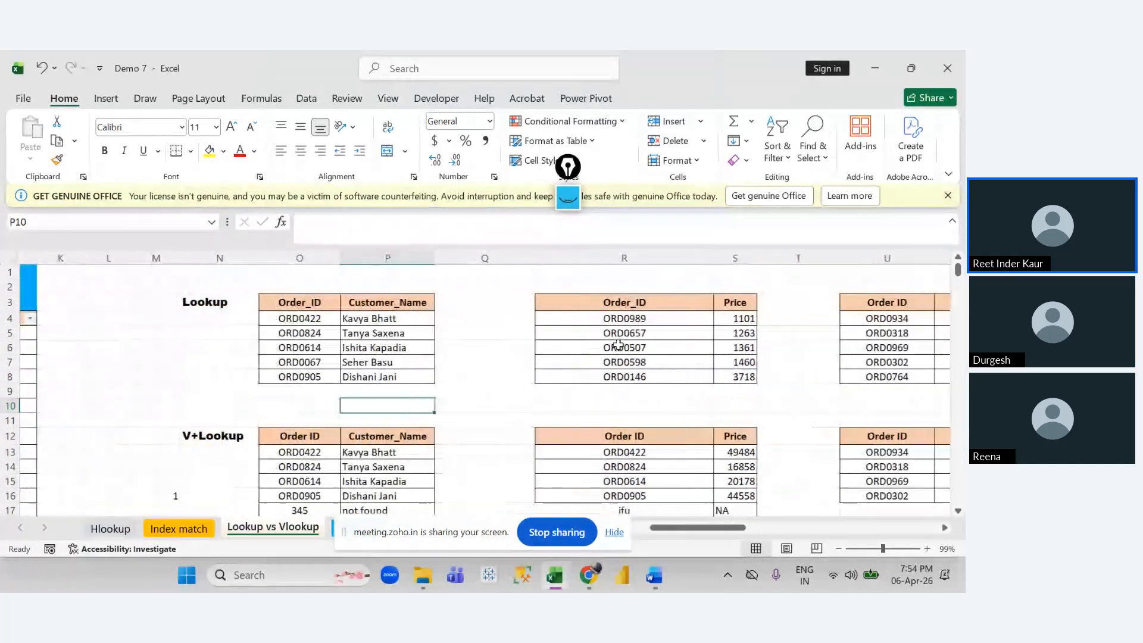
left_click(648, 347)
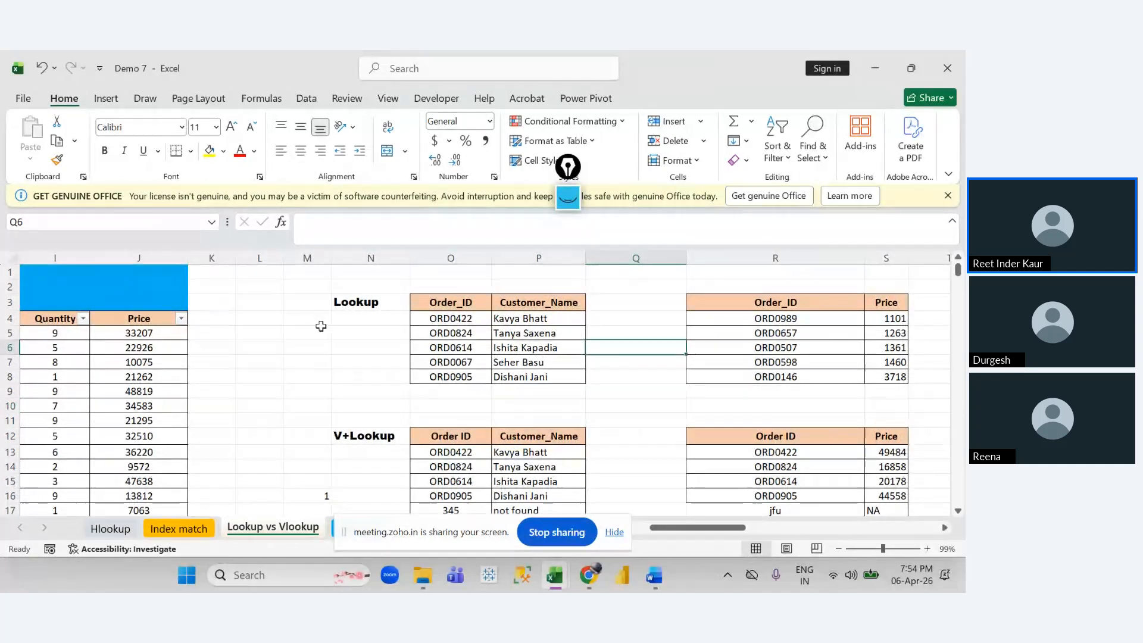
left_click(319, 331)
left_click(386, 347)
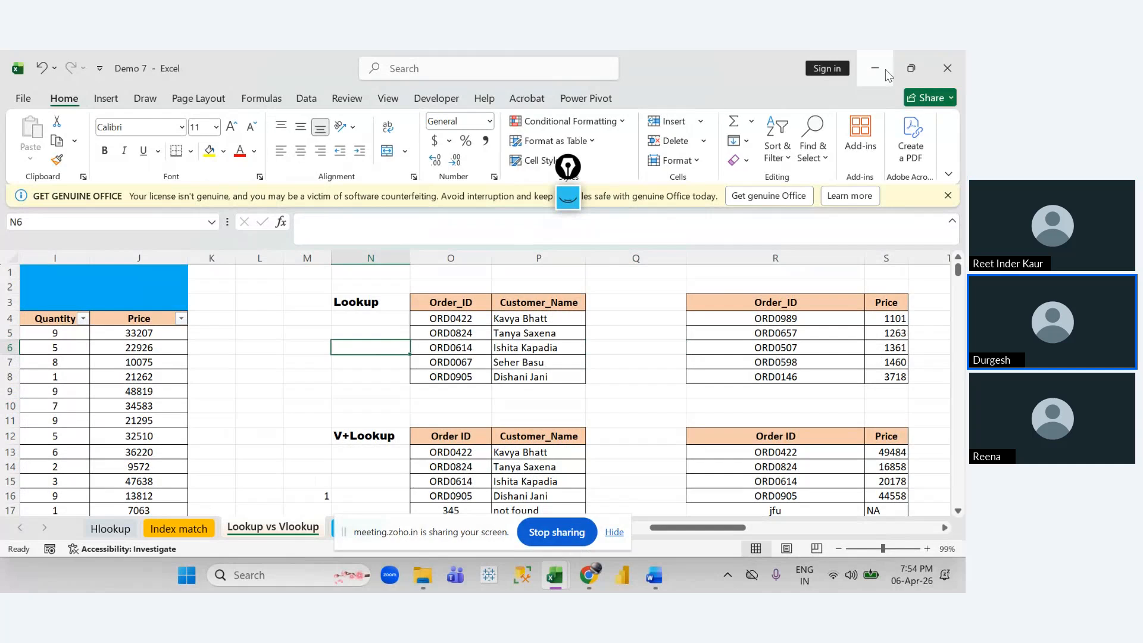
Step: Close the Demo 7 workbook and open Demo 6 If function from the ADV Excel folder in File Explorer
left_click(958, 69)
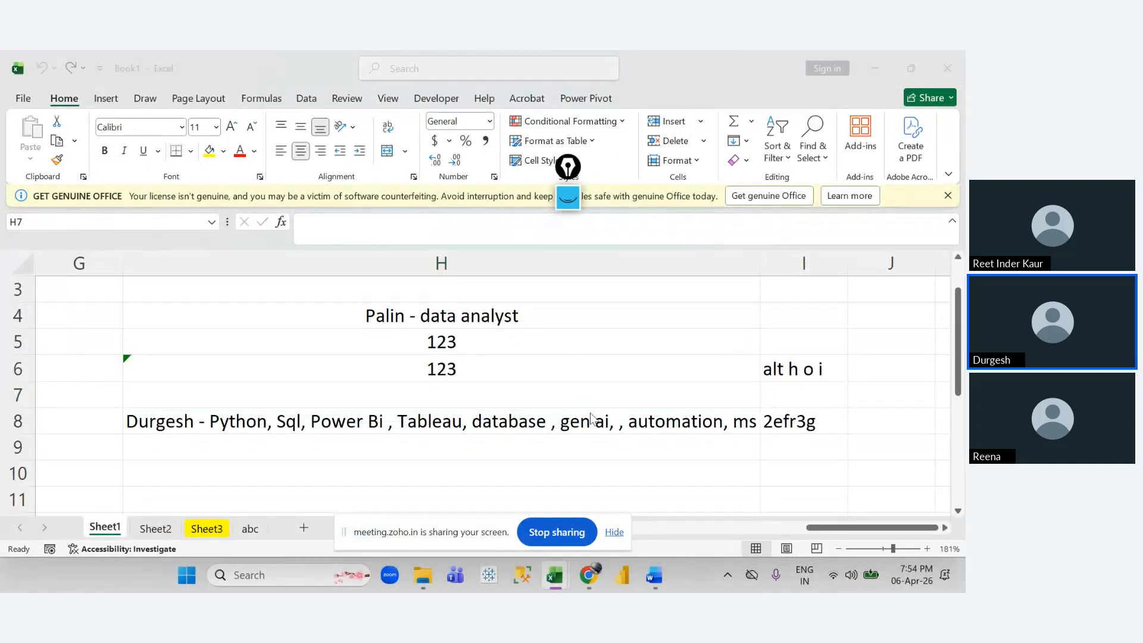
key("alt+Tab")
key("Left")
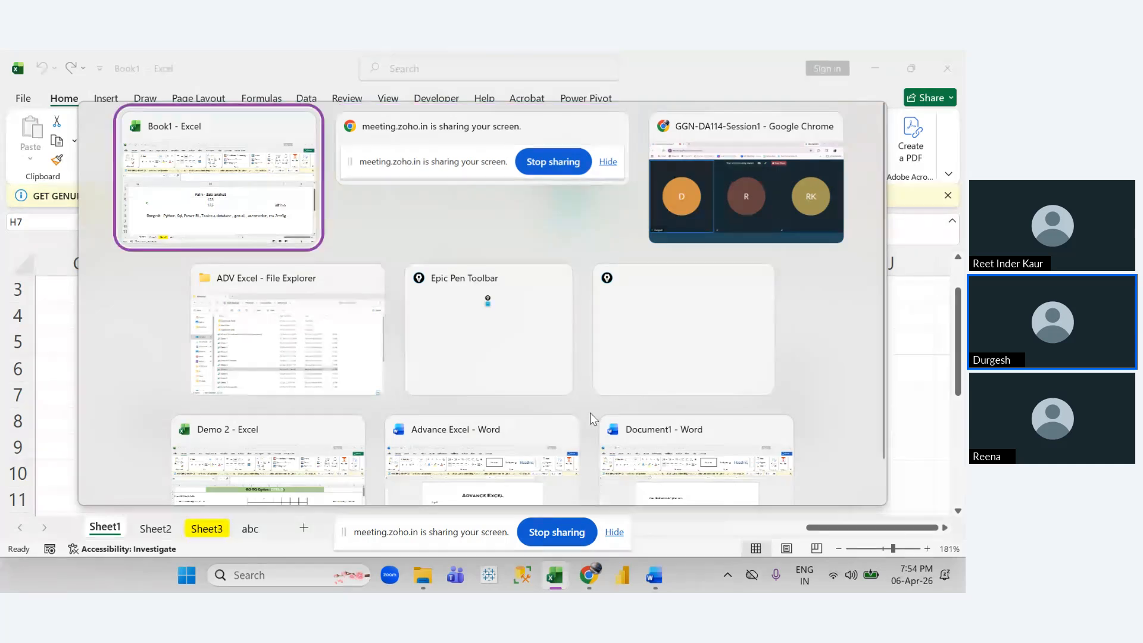
key("Down")
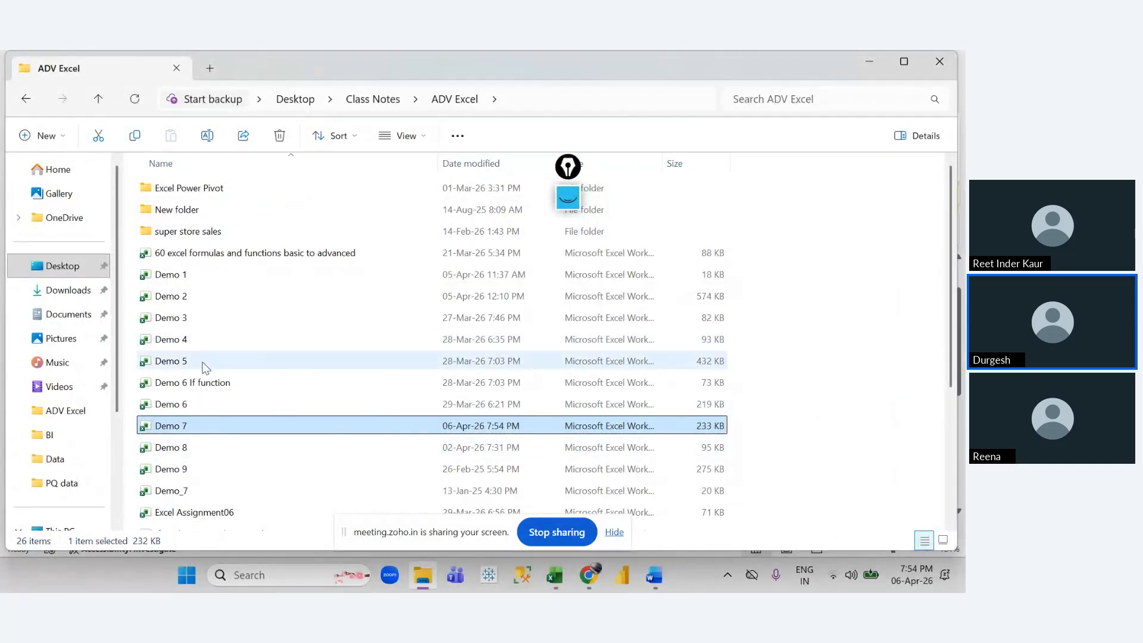
double_click(209, 381)
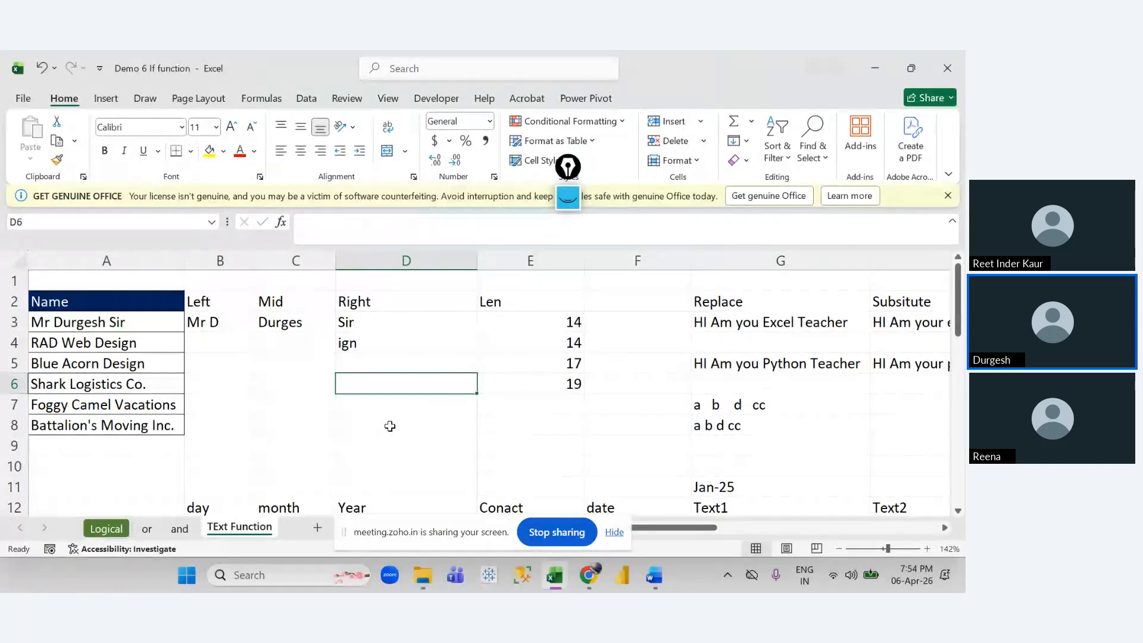
Step: Examine the IF, OR, AND and nested IF columns on the Logical sheet and close the workbook
left_click(105, 528)
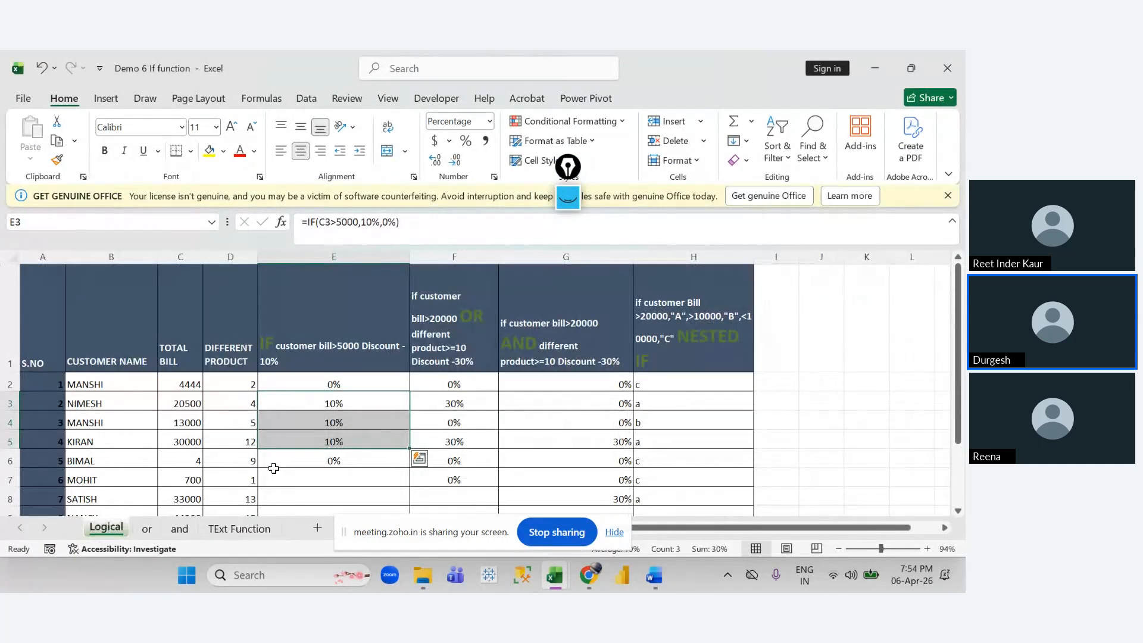
scroll(287, 470, "down", 2)
scroll(343, 442, "down", 2)
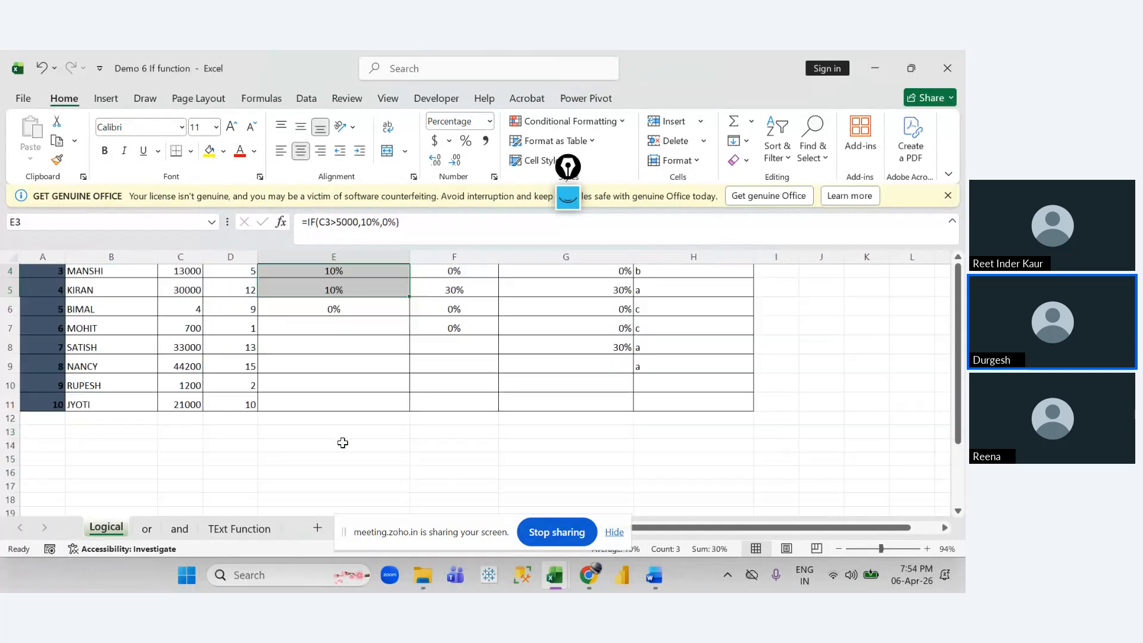
scroll(343, 442, "up", 3)
scroll(502, 390, "right", 6)
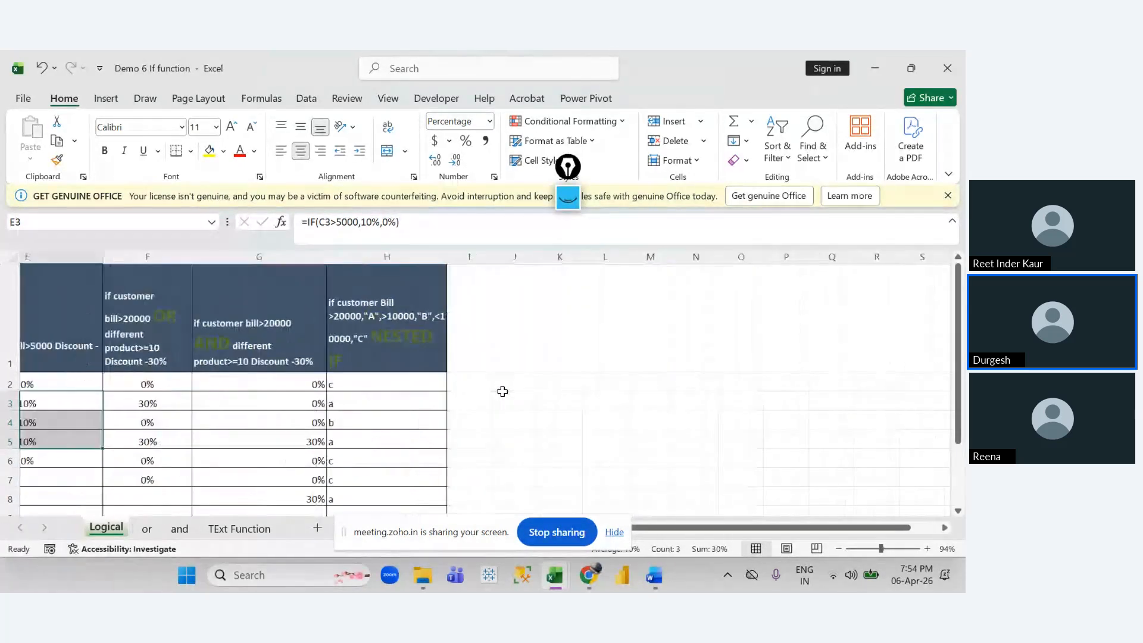
scroll(503, 390, "left", 6)
left_click(951, 67)
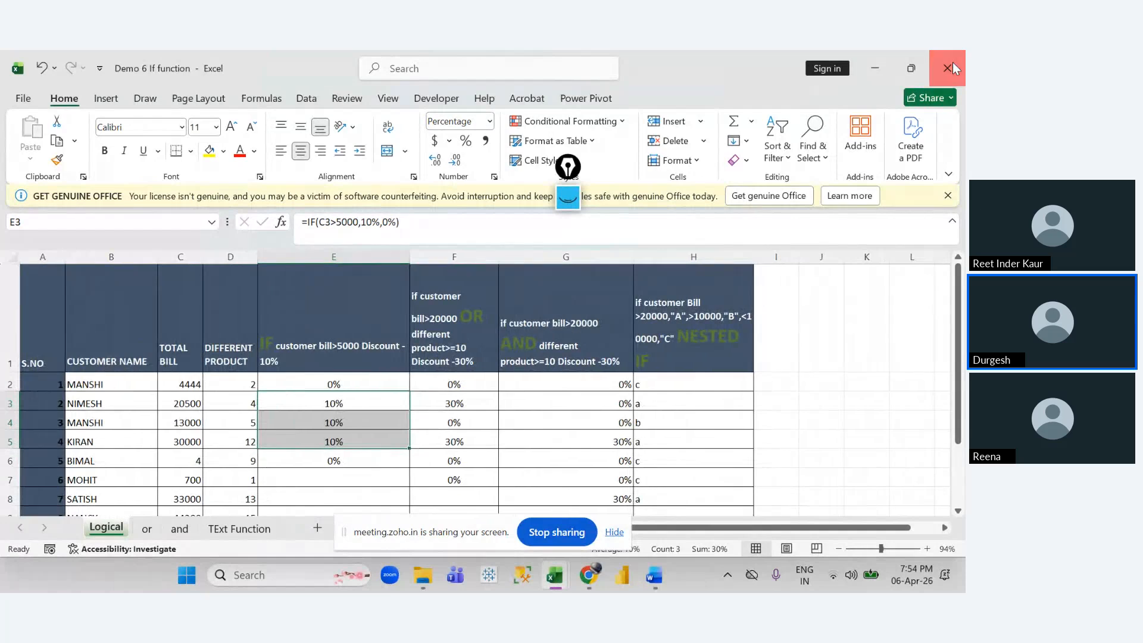
key("alt+Tab")
key("alt+Tab")
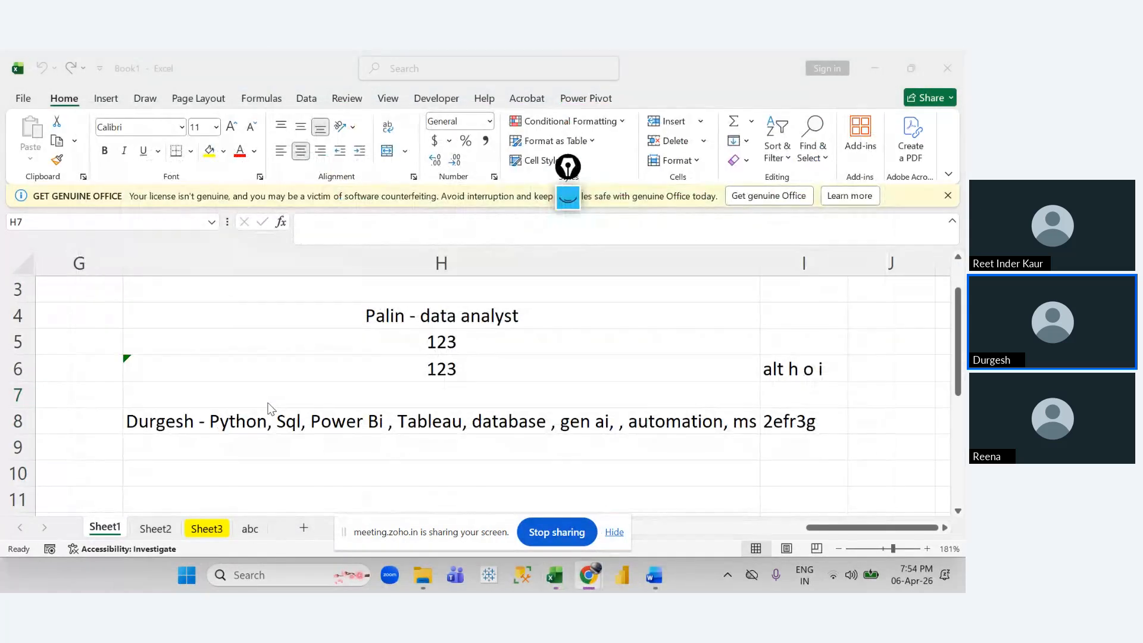
key("alt+Tab")
key("alt+Tab")
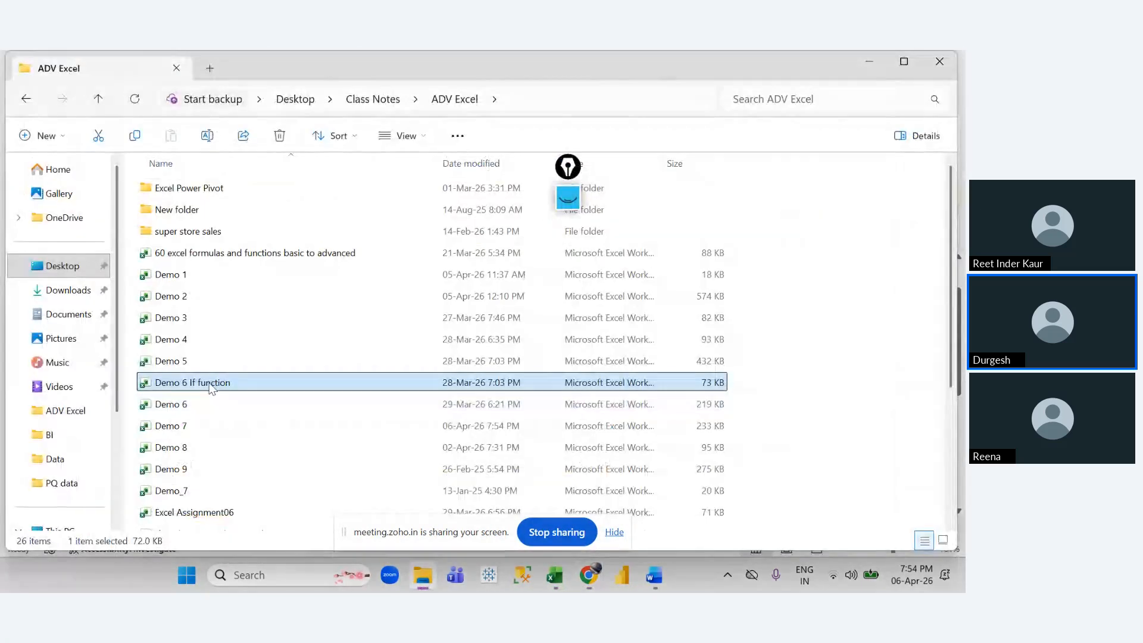
double_click(173, 361)
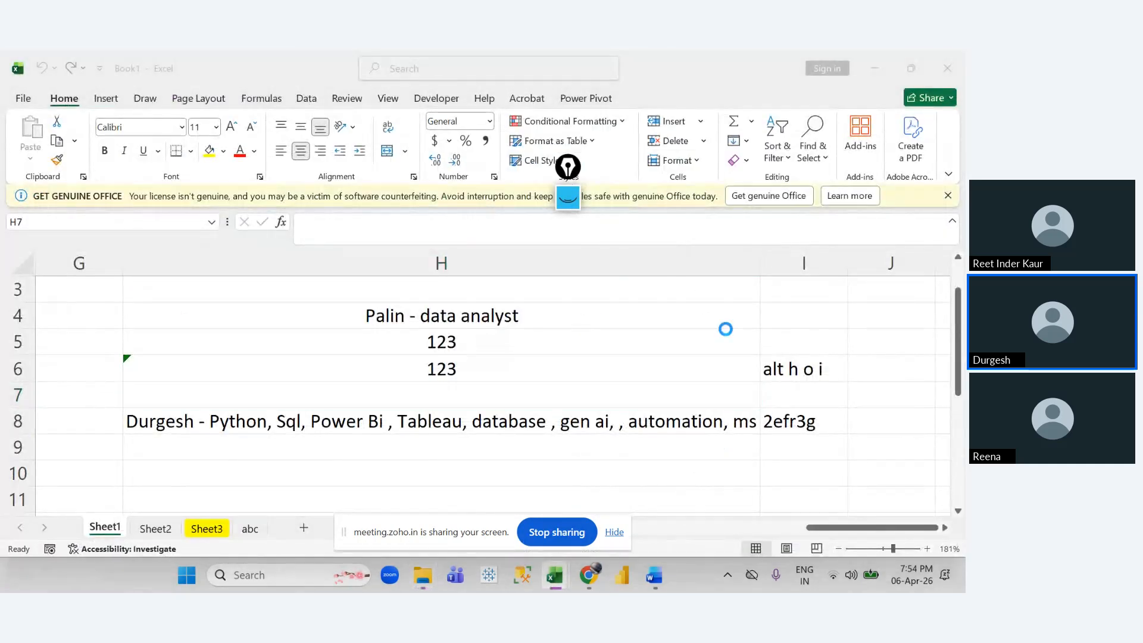
left_click(947, 67)
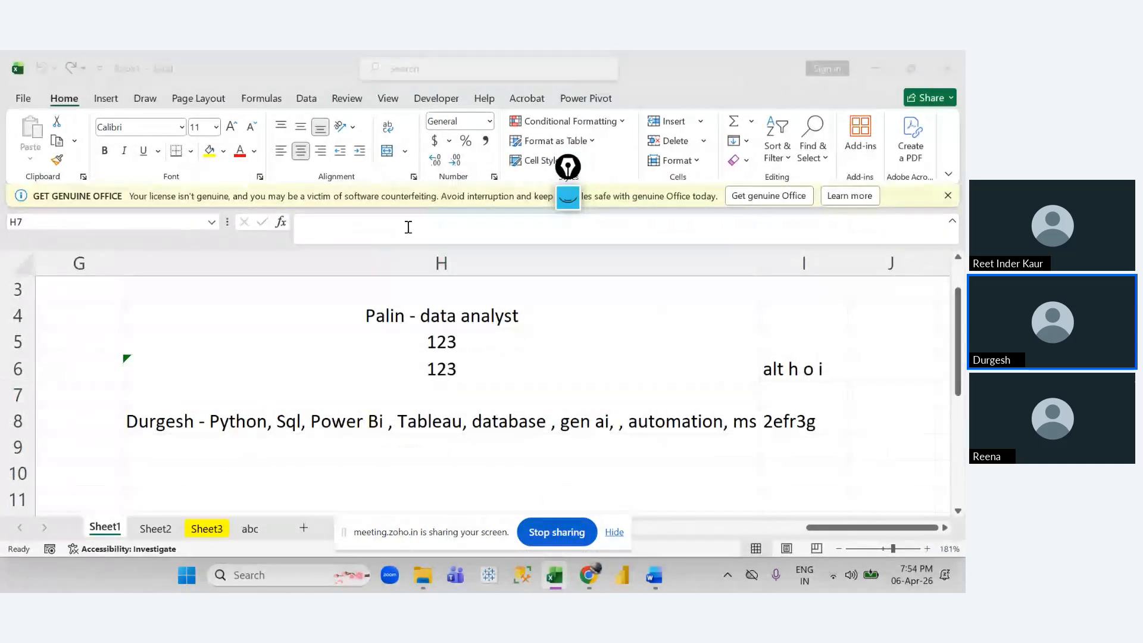
Step: Open the Demo 6 workbook from the ADV Excel folder and show its IF sheet
key("alt+Tab")
double_click(390, 405)
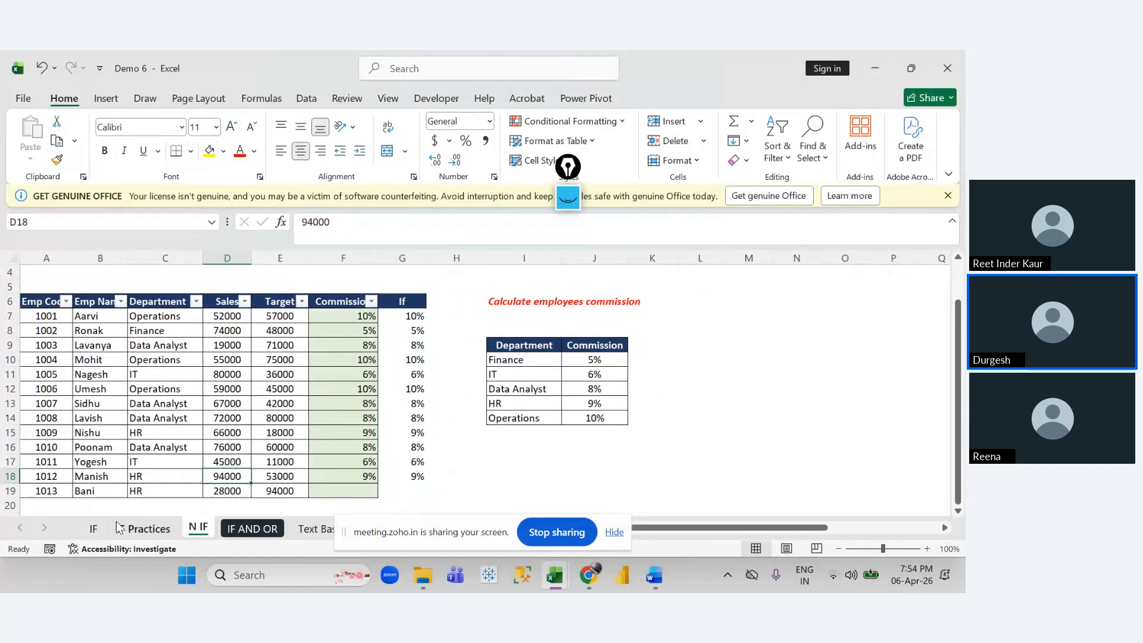
left_click(94, 528)
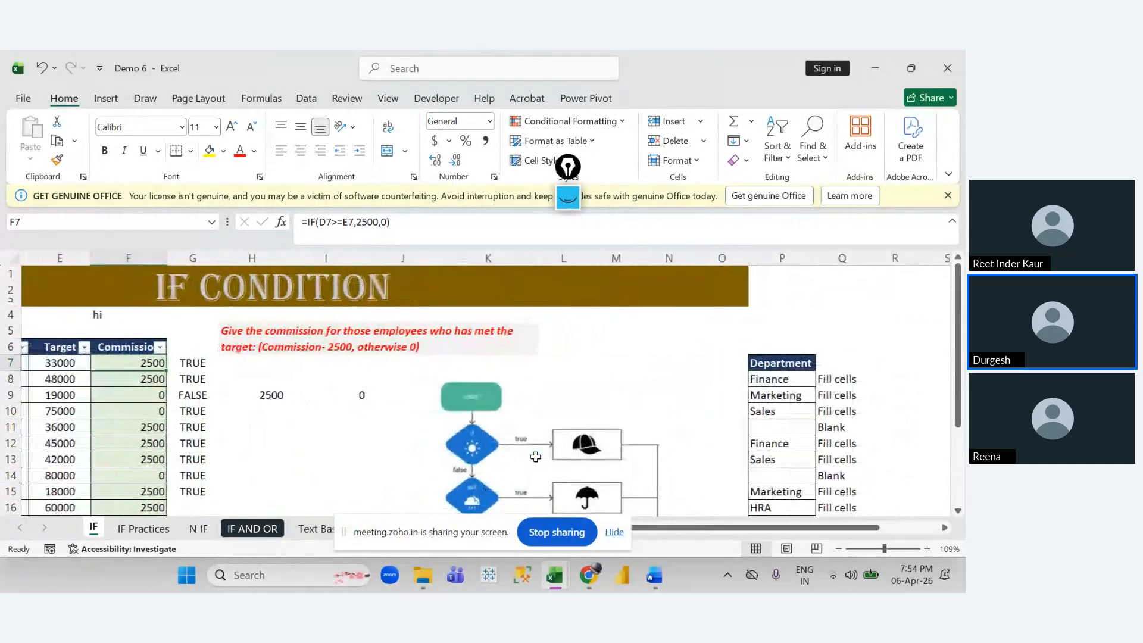
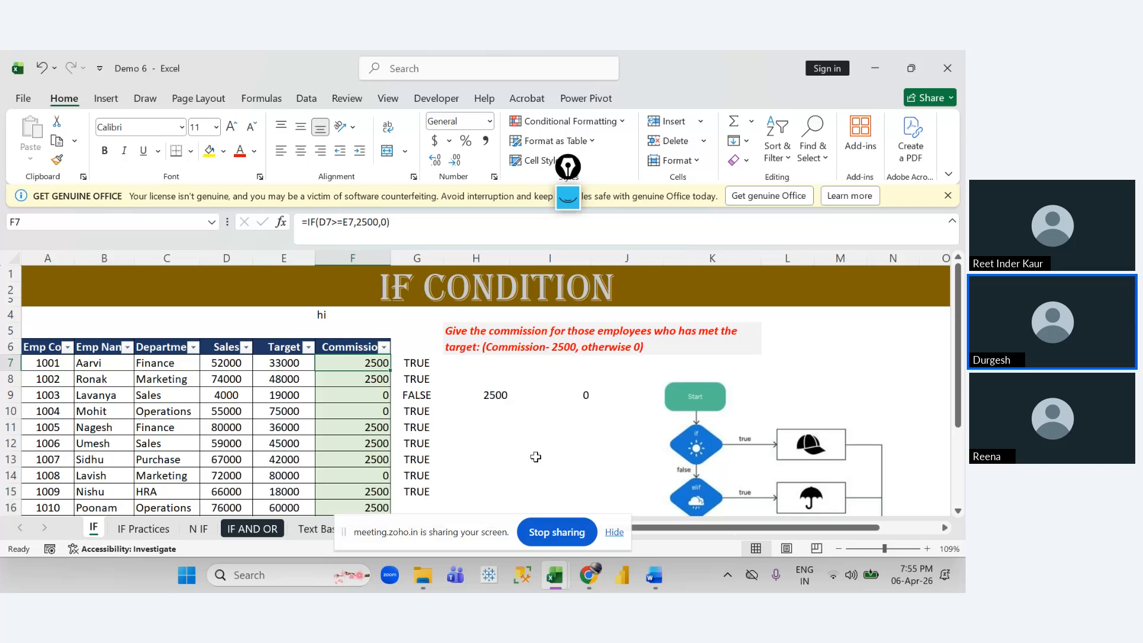
scroll(612, 366, "right", 4)
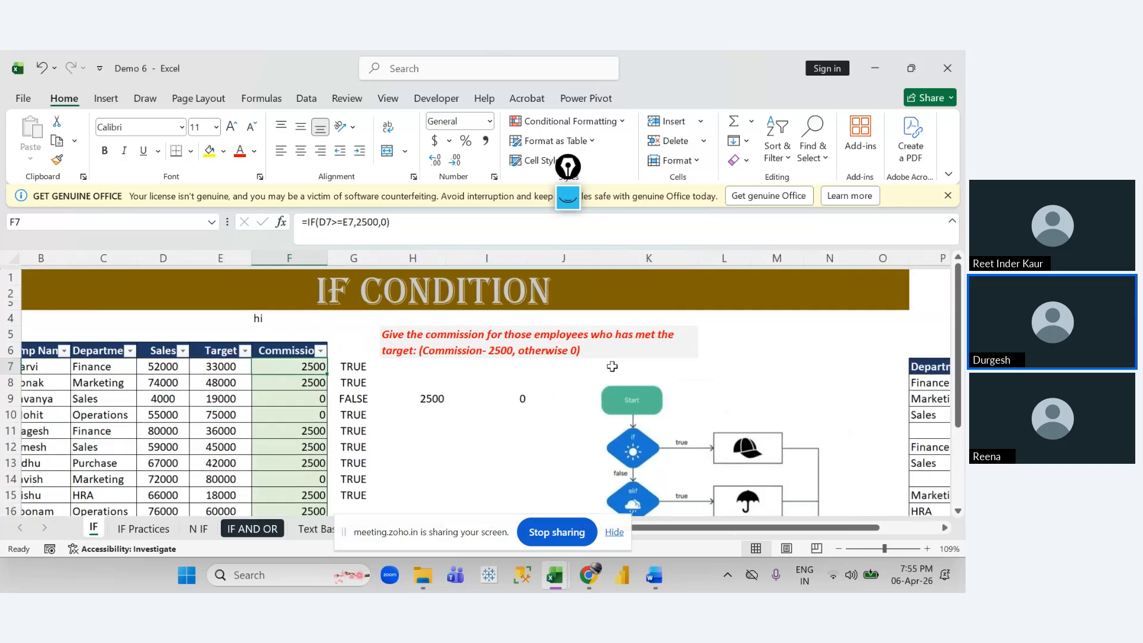
scroll(612, 366, "right", 10)
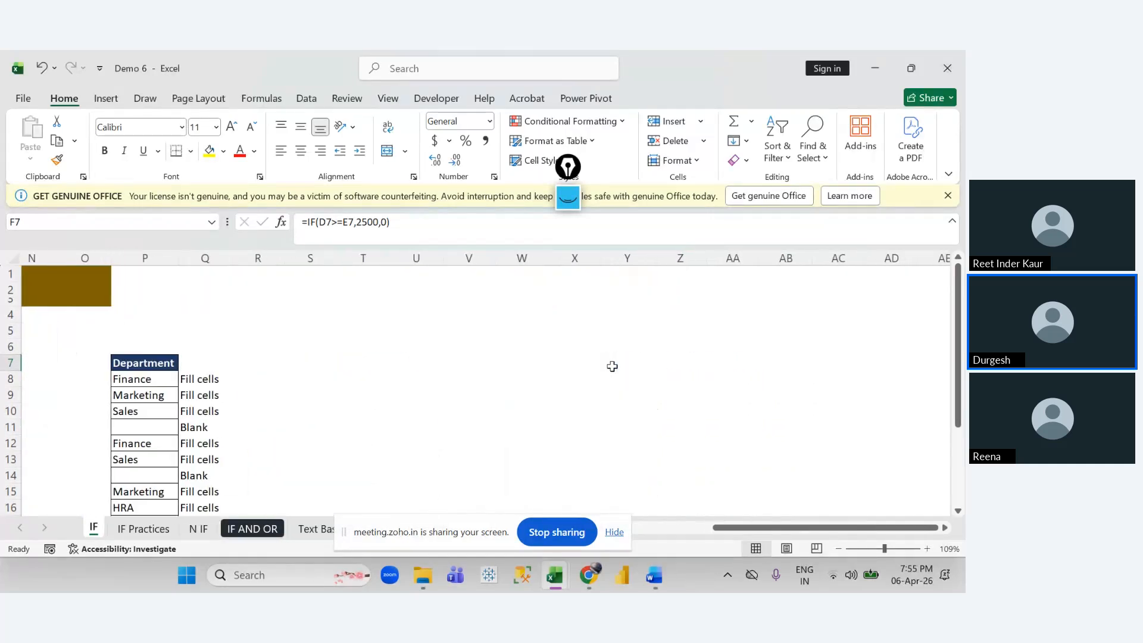
scroll(464, 395, "left", 12)
scroll(137, 510, "left", 2)
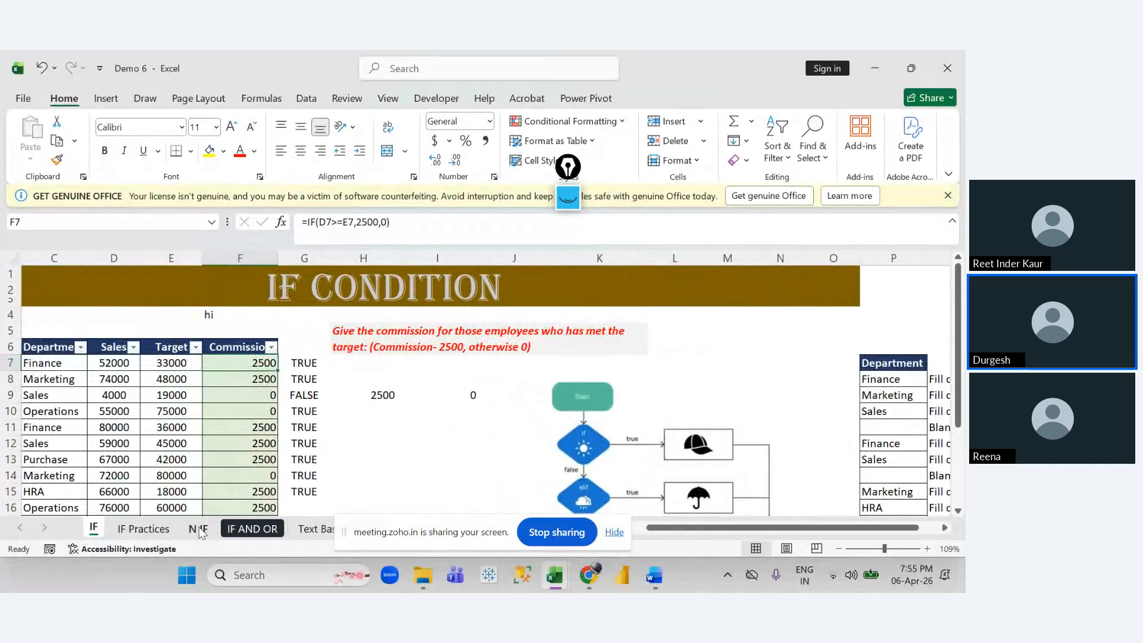
Step: Clear the existing results under Commission and If for all employees on the N IF sheet
left_click(198, 527)
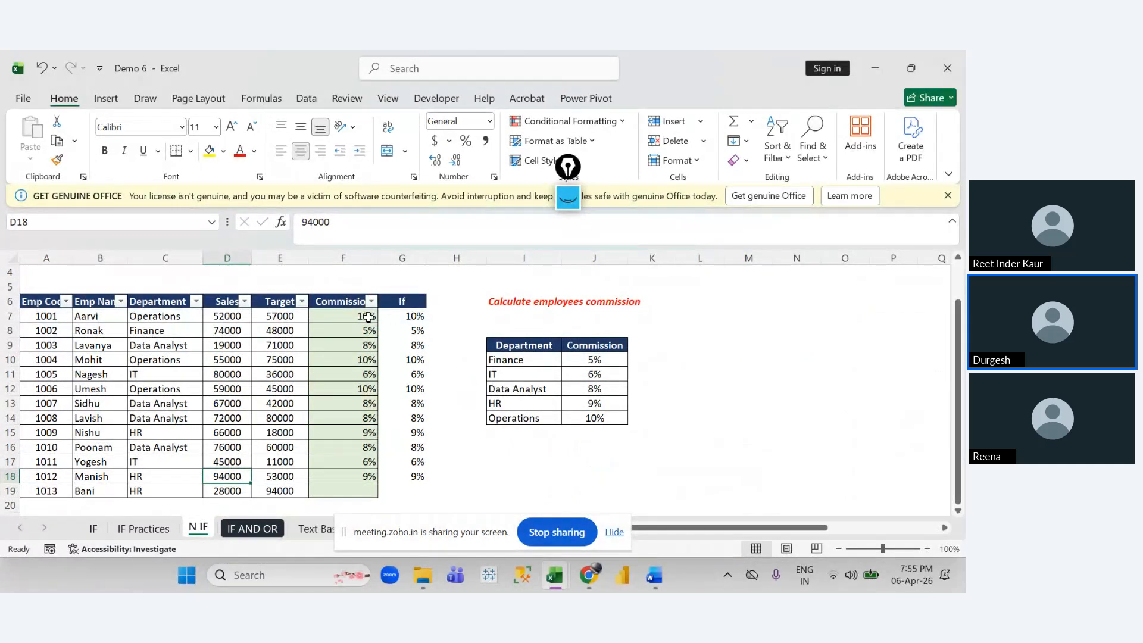
left_click_drag(368, 316, 428, 497)
key("Delete")
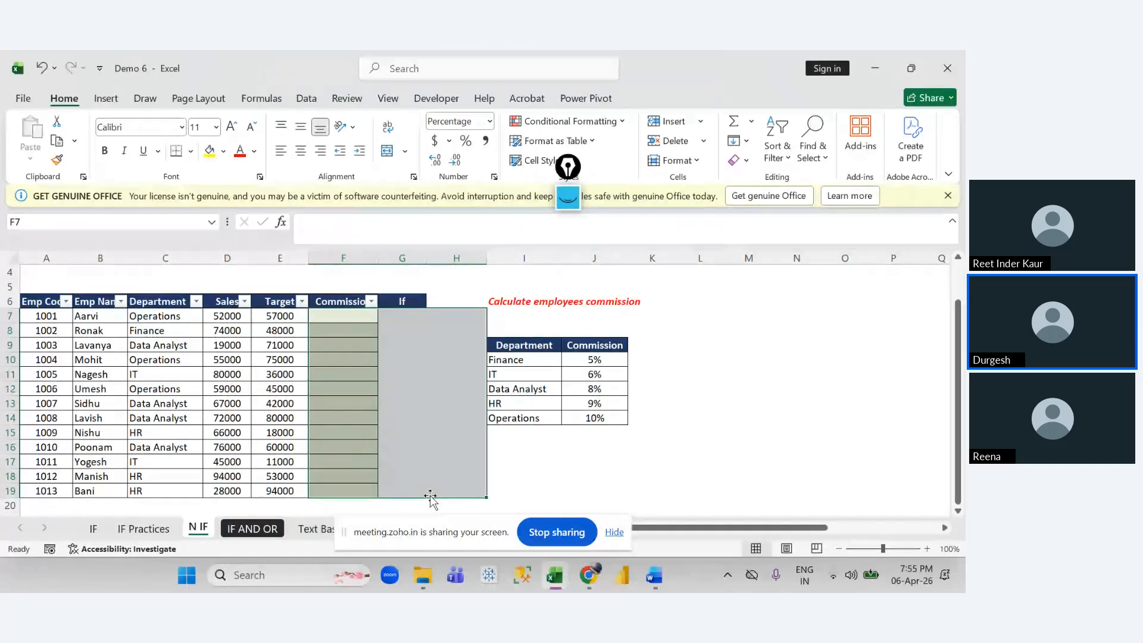
left_click(275, 432)
Step: Go through the department commission rates and enter 5% as the commission for the Finance employee in F8
left_click_drag(550, 361, 538, 422)
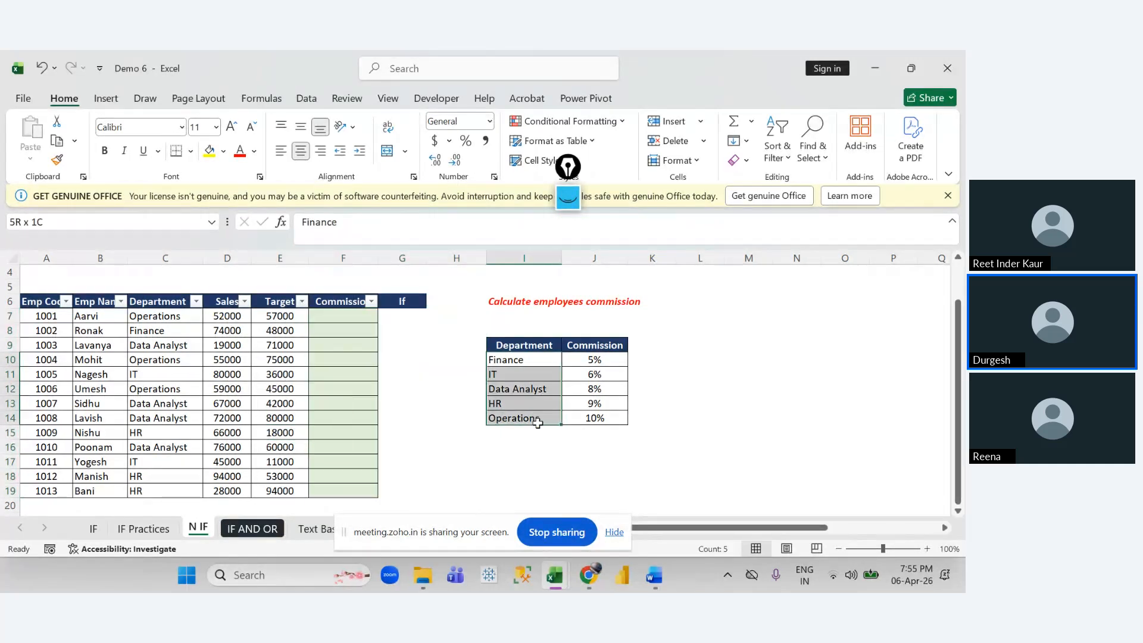
left_click_drag(577, 361, 580, 417)
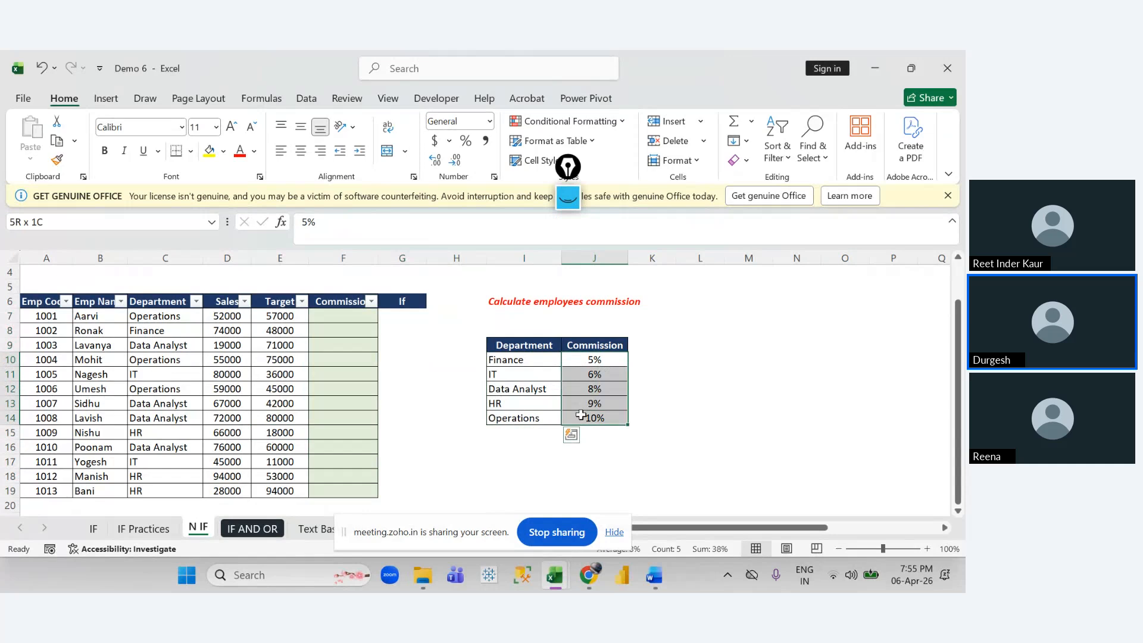
left_click(519, 359)
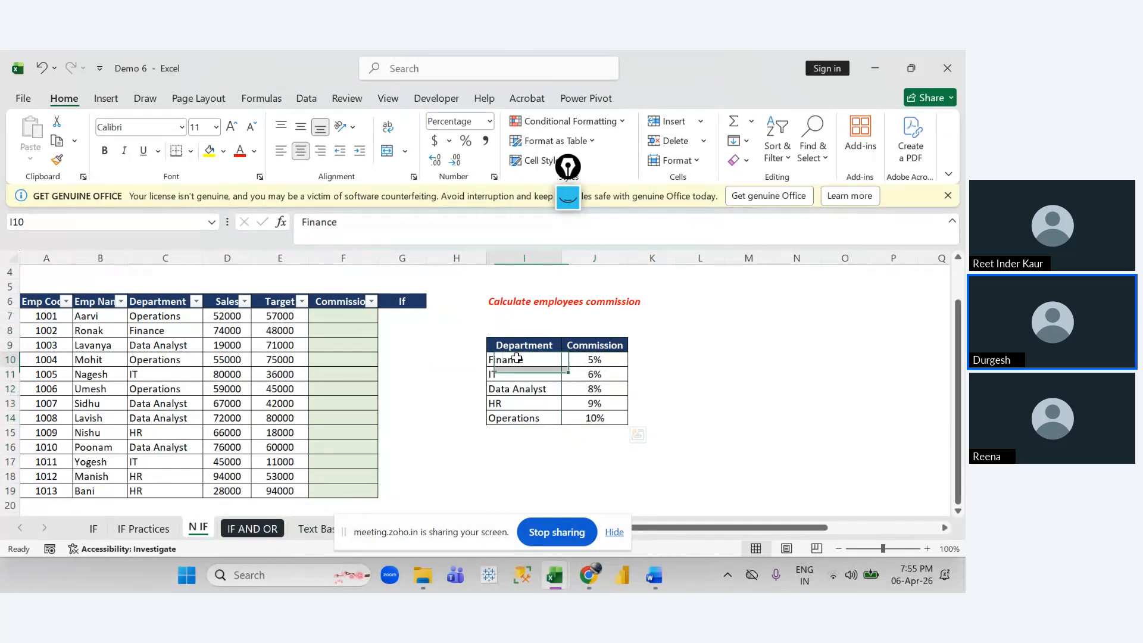
left_click(164, 318)
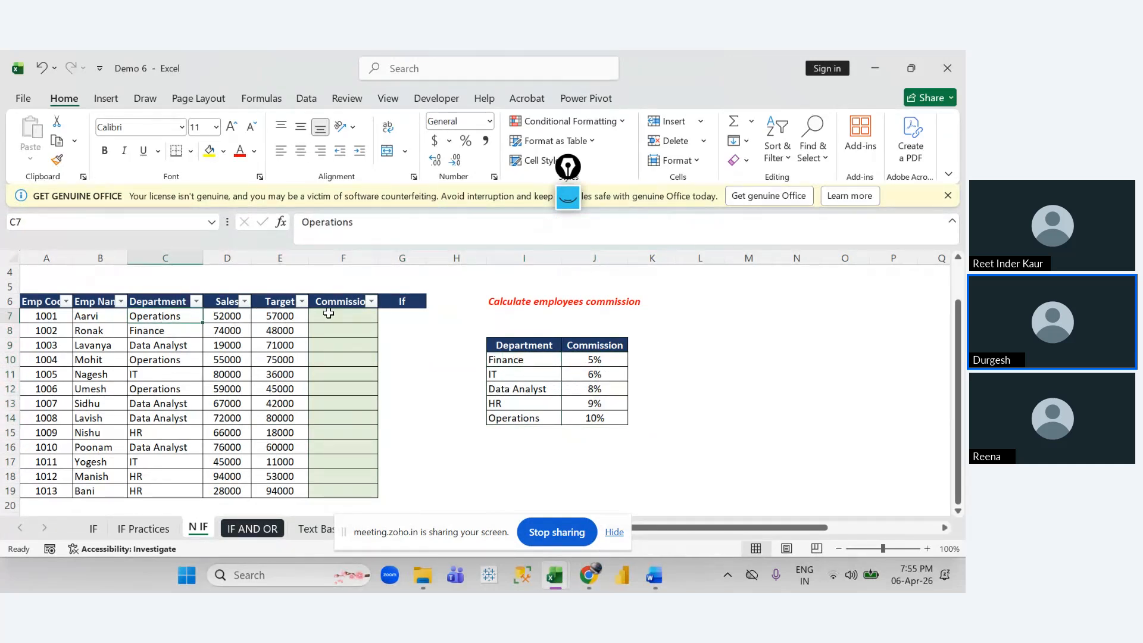
left_click(326, 327)
type("5%")
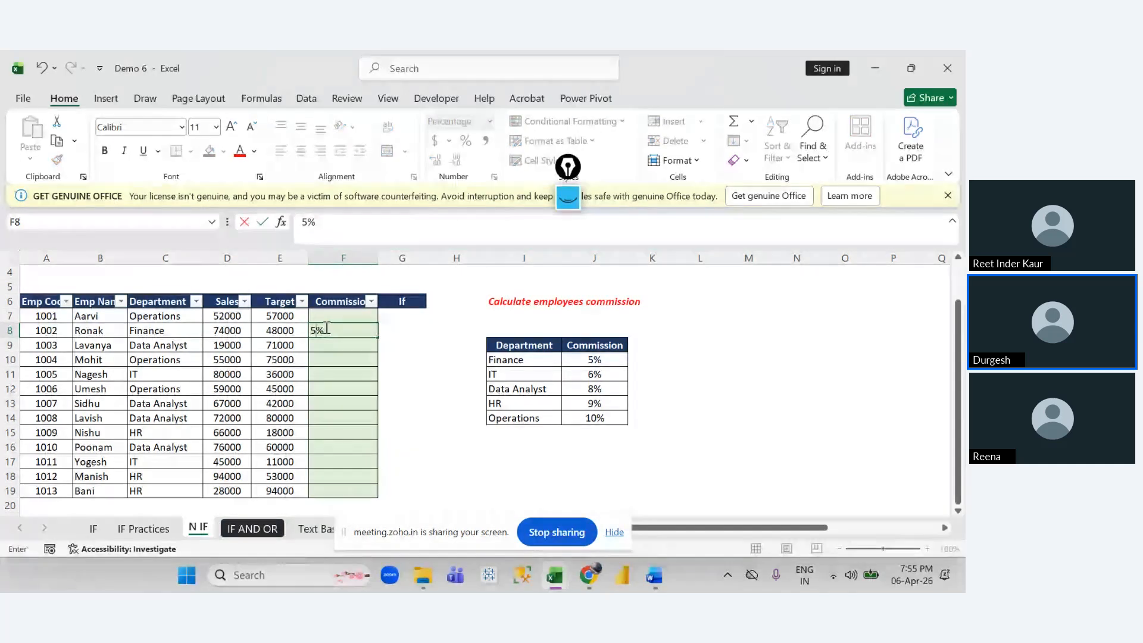
key("Return")
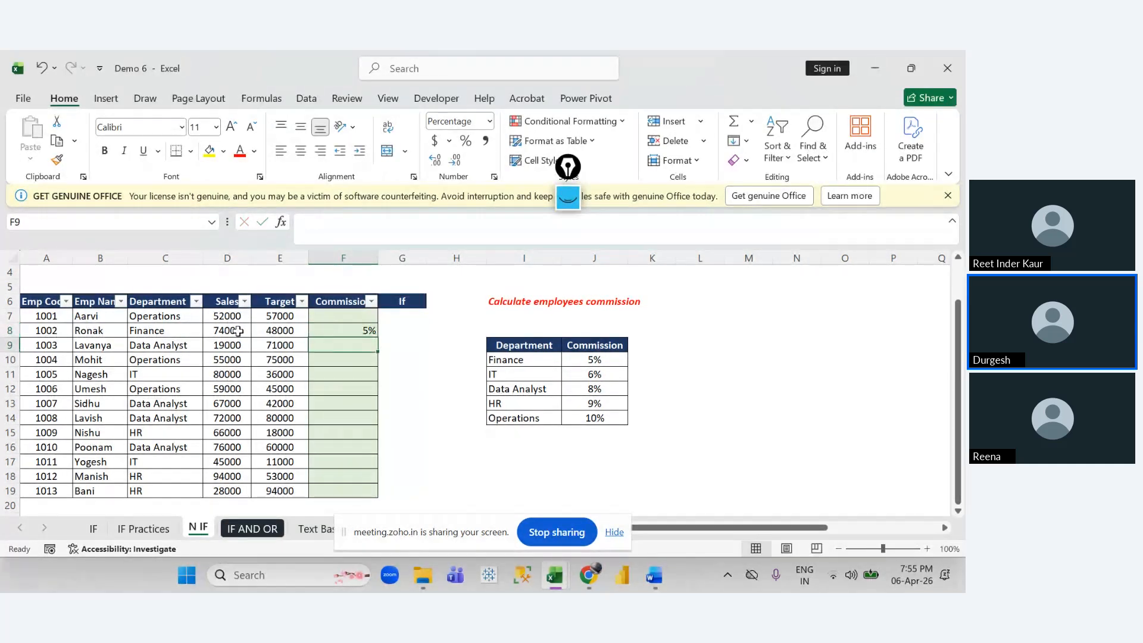
Step: Check the Data Analyst row of the rate table and enter 85% as the commission in F9
left_click_drag(518, 388, 594, 388)
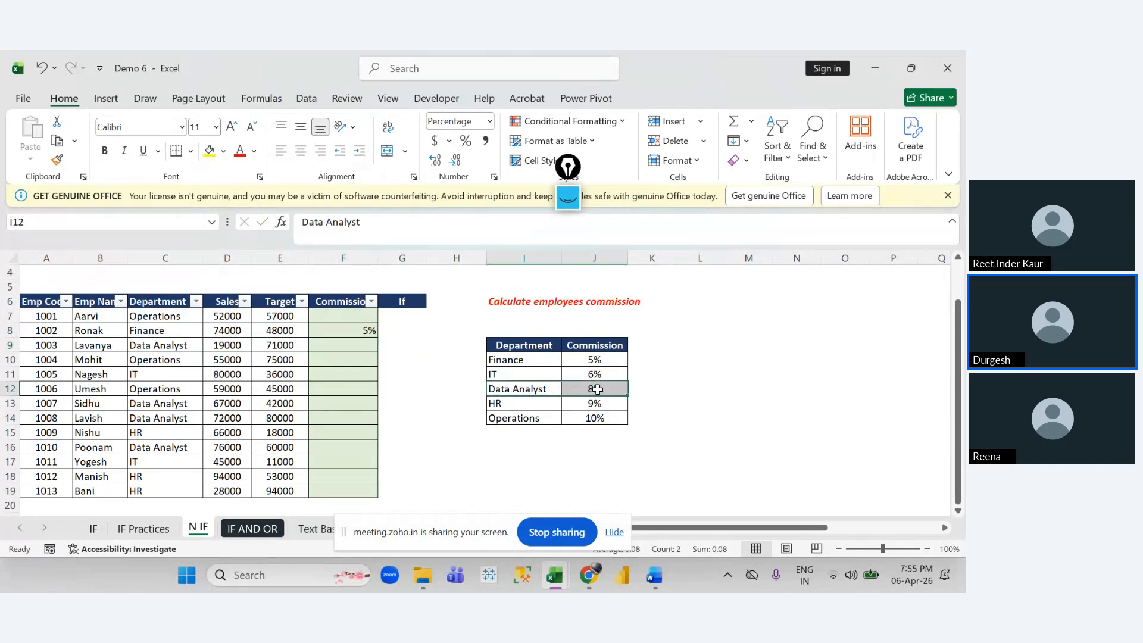
left_click(328, 340)
type("85%")
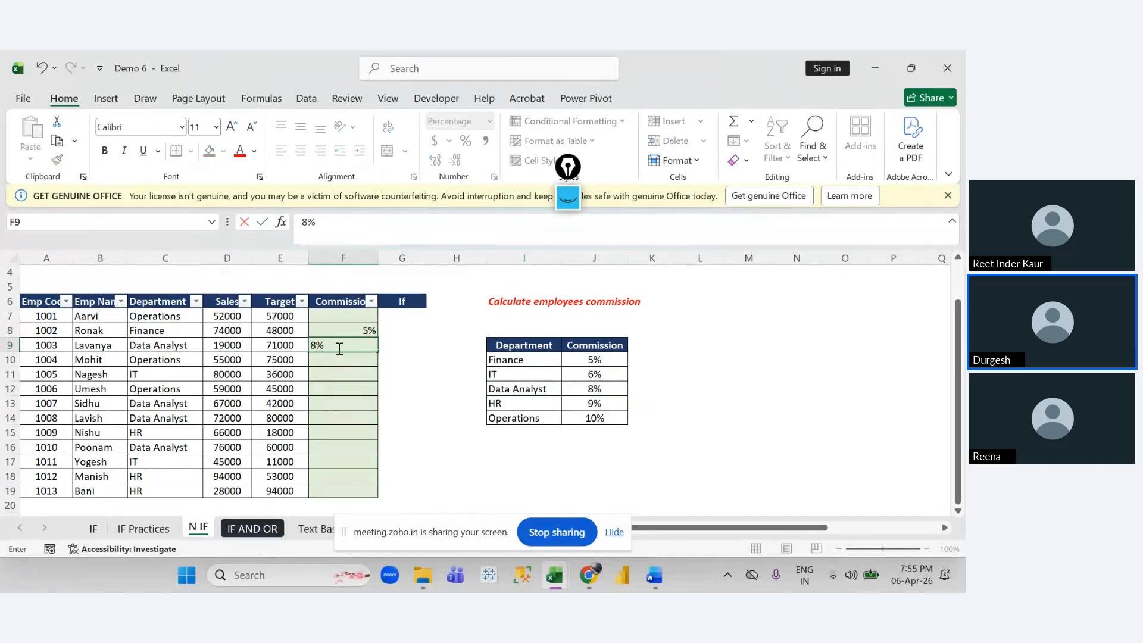
key("Return")
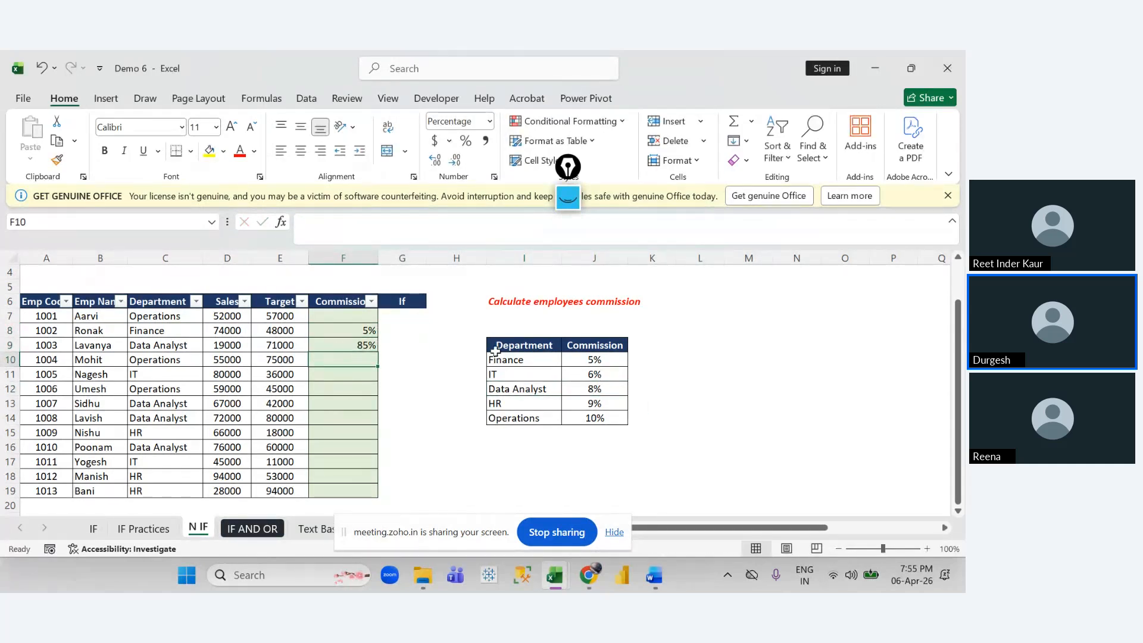
Step: Examine the departments and their commission rates in the lookup table row by row
left_click(496, 360)
left_click(594, 361)
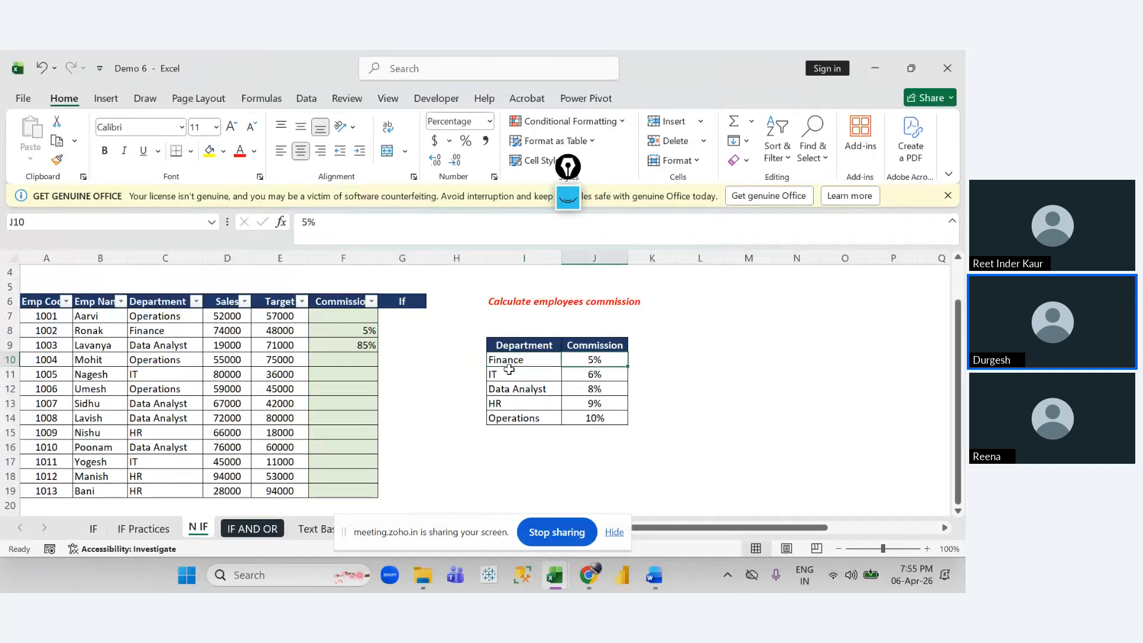
left_click(510, 370)
left_click(578, 386)
left_click(529, 385)
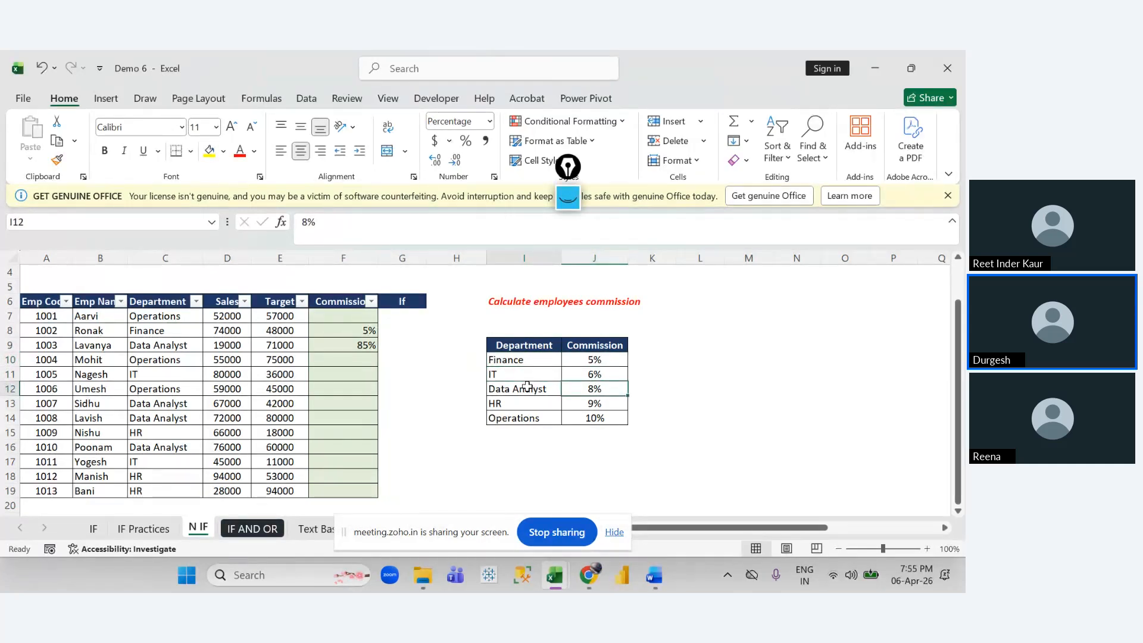
left_click_drag(506, 359, 524, 429)
left_click_drag(593, 374, 594, 431)
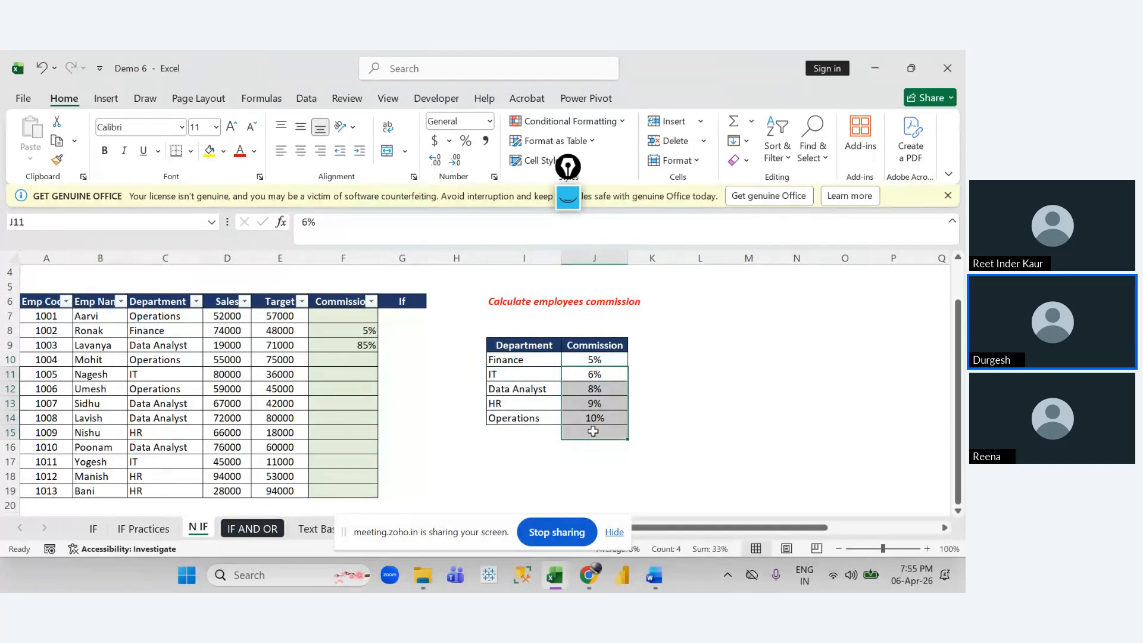
Step: Begin an IF formula in F7 that tests whether C7 is "Finance" and returns 5% if true
left_click(336, 314)
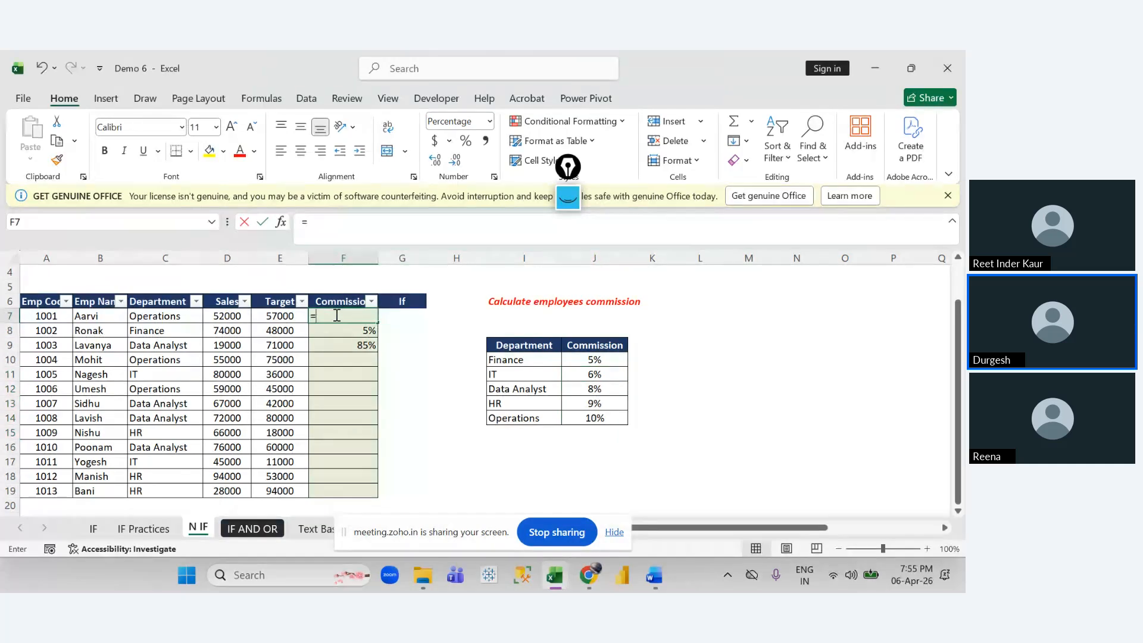
type("=IF(")
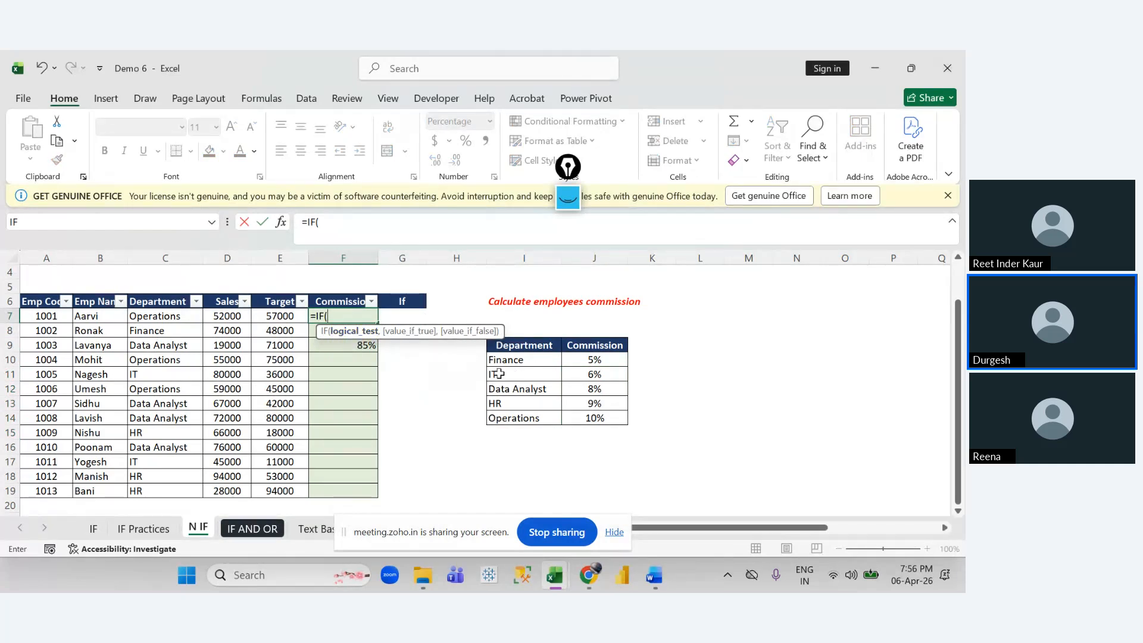
left_click(154, 317)
type("=")
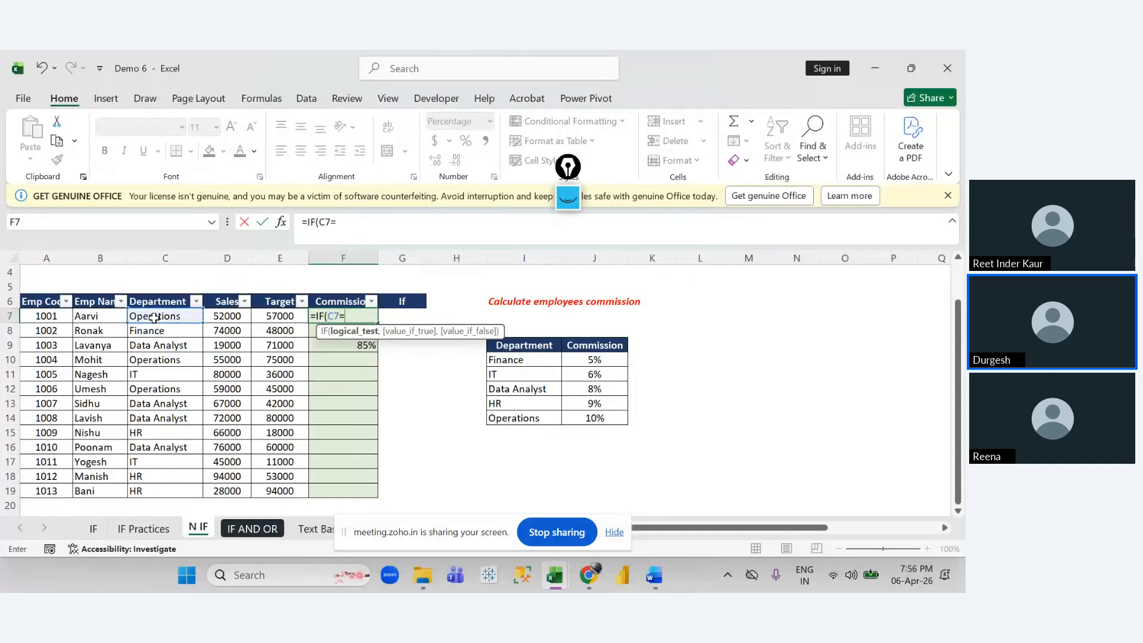
type("\"Finance")
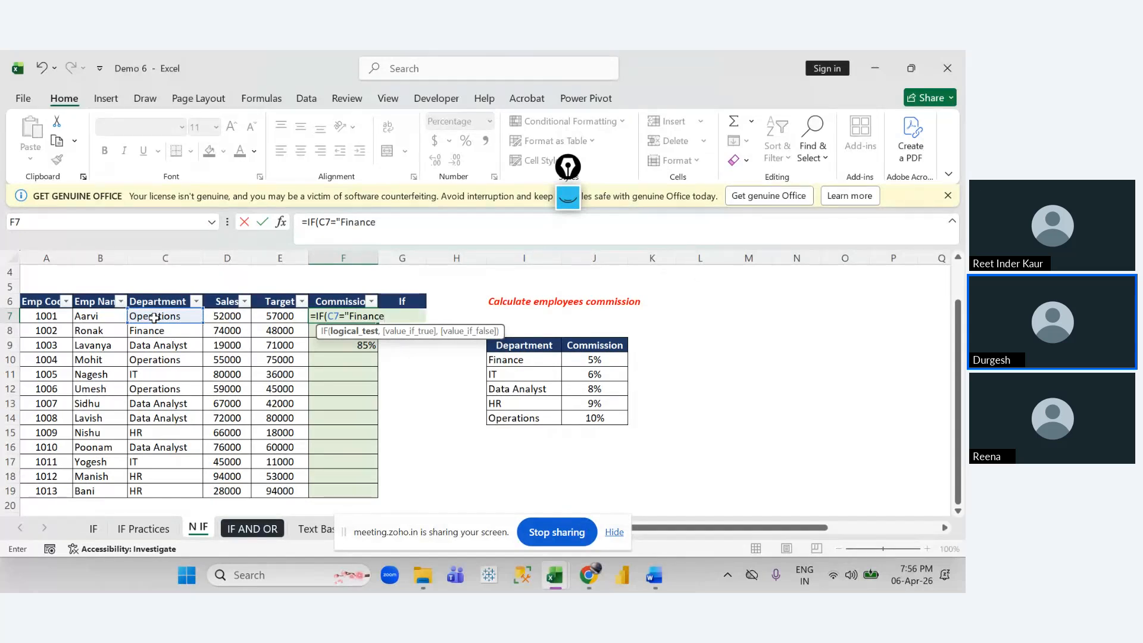
type("\",")
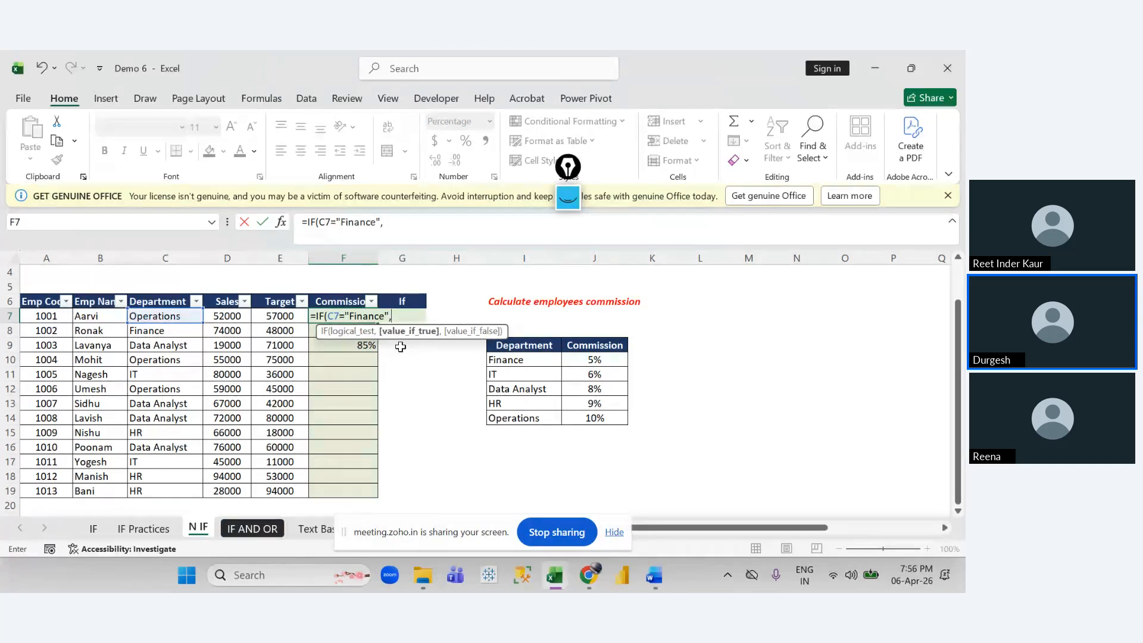
left_click(390, 316)
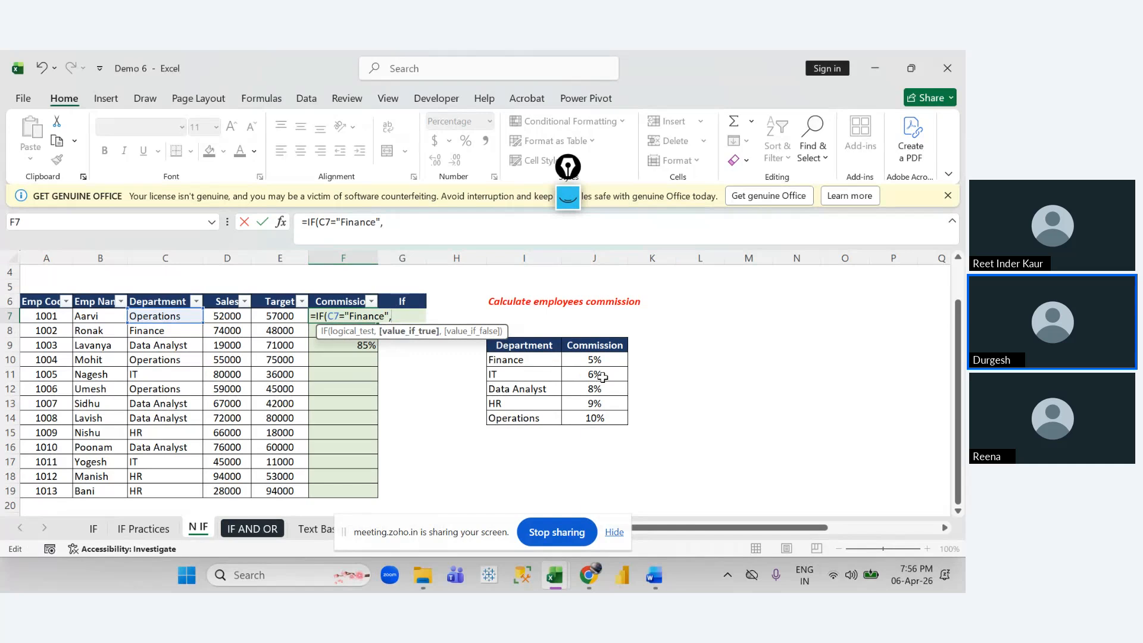
type("5z")
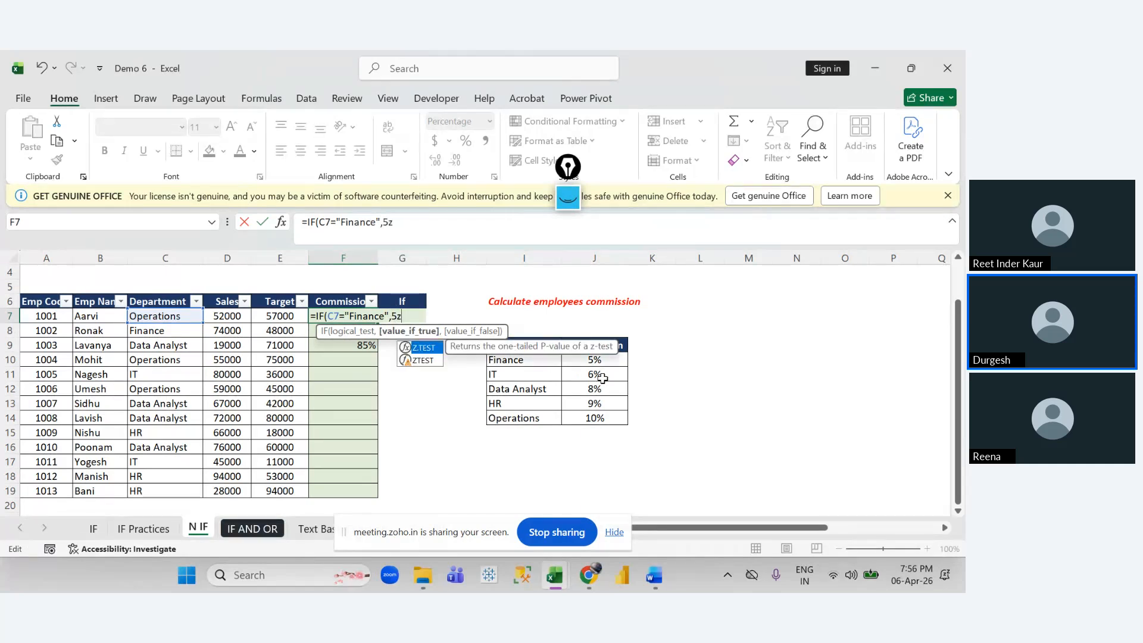
key("BackSpace")
type("%,")
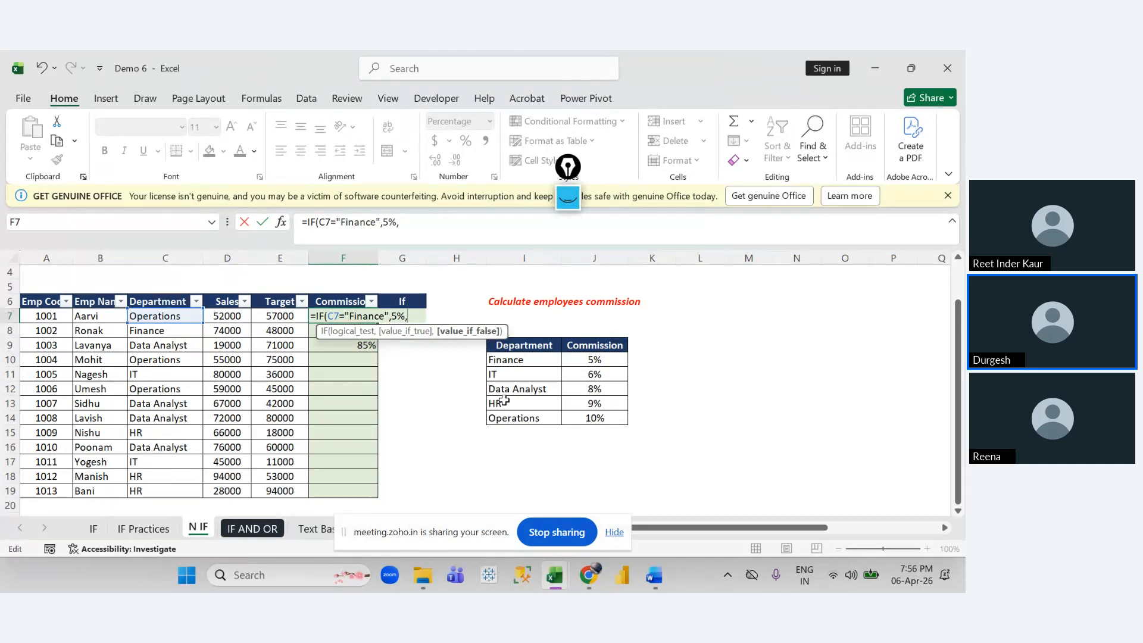
Step: Nest a second IF in the F7 formula that returns 6% when C7 equals "It"
type("IF(q")
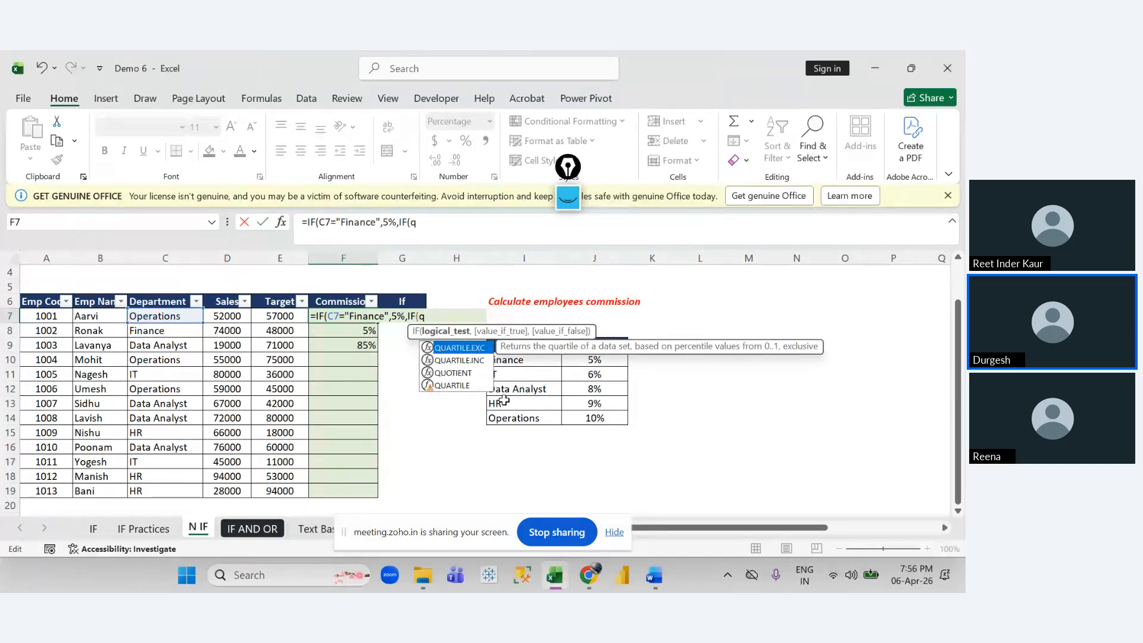
key("BackSpace")
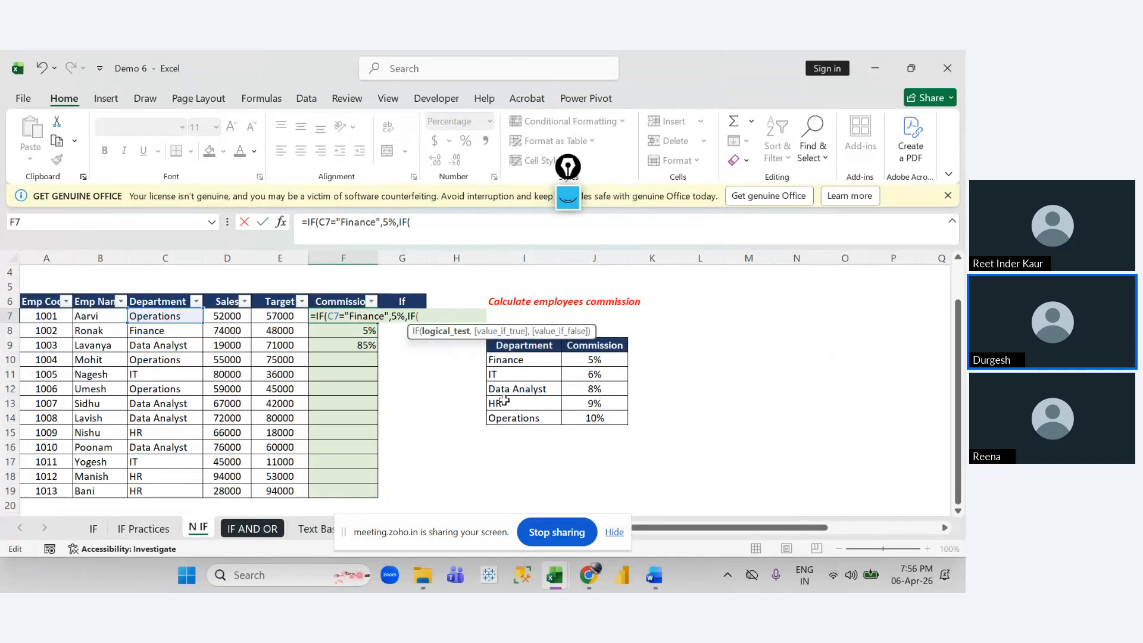
left_click(158, 316)
type("=")
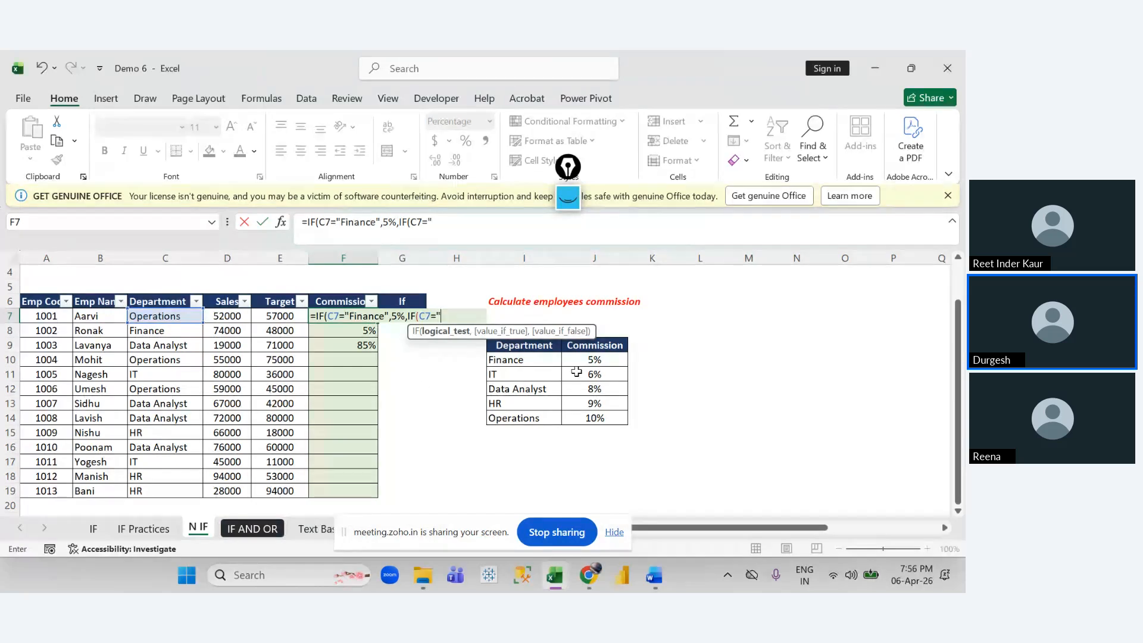
type("\"It\",")
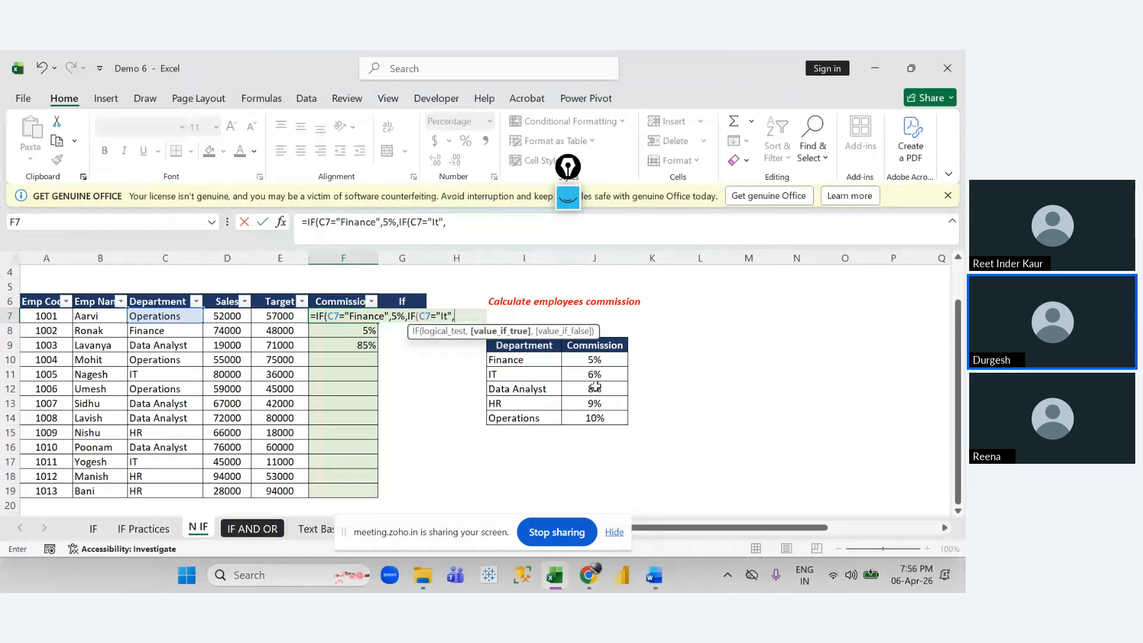
type("6%,")
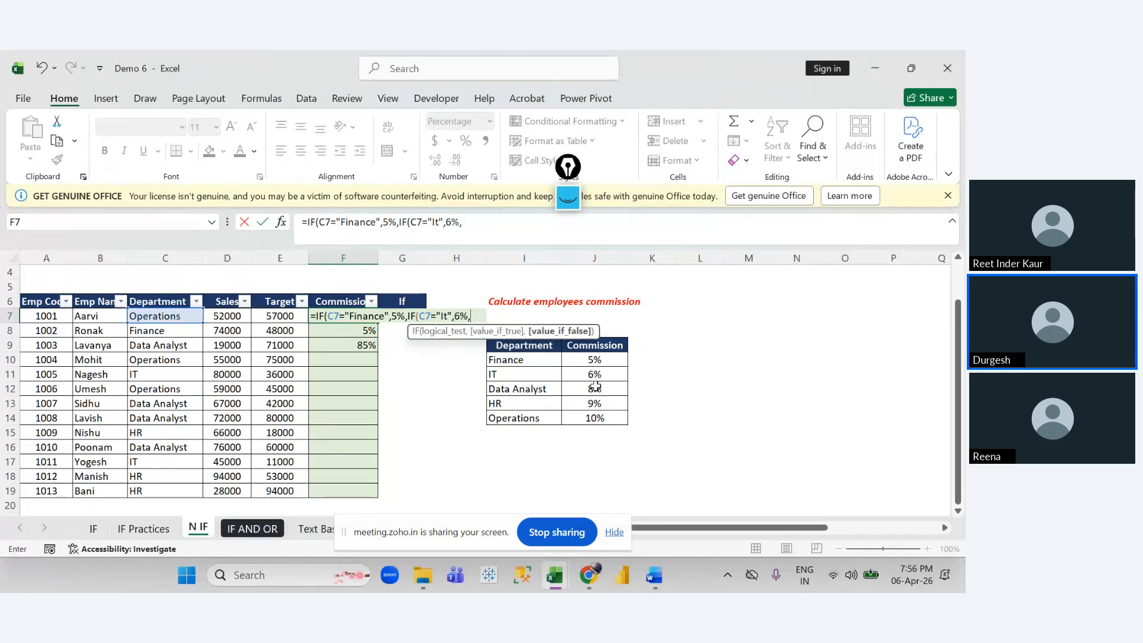
Step: Nest a third IF in the F7 formula that returns 8% when C7 equals "Data analyst"
type("IF(")
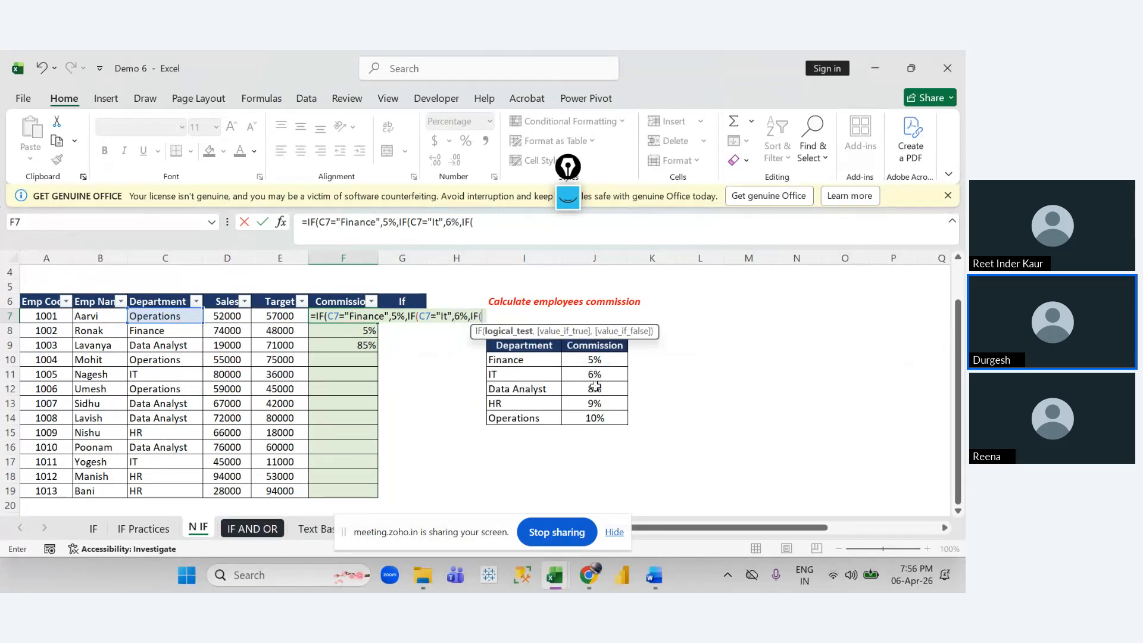
left_click(162, 314)
type("=")
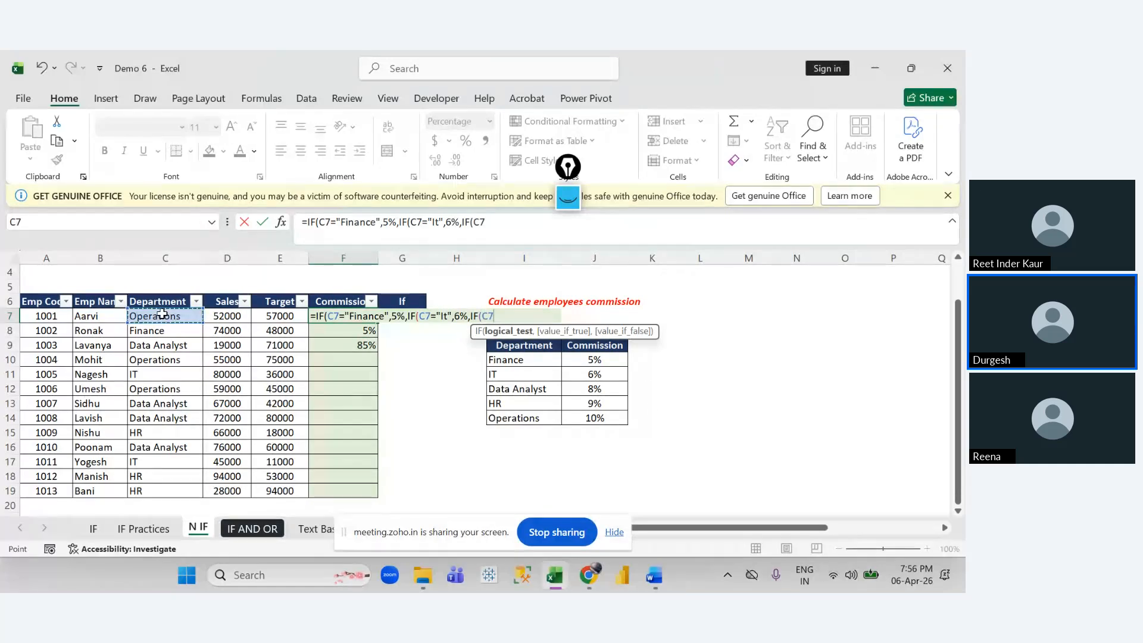
type("\"Data ")
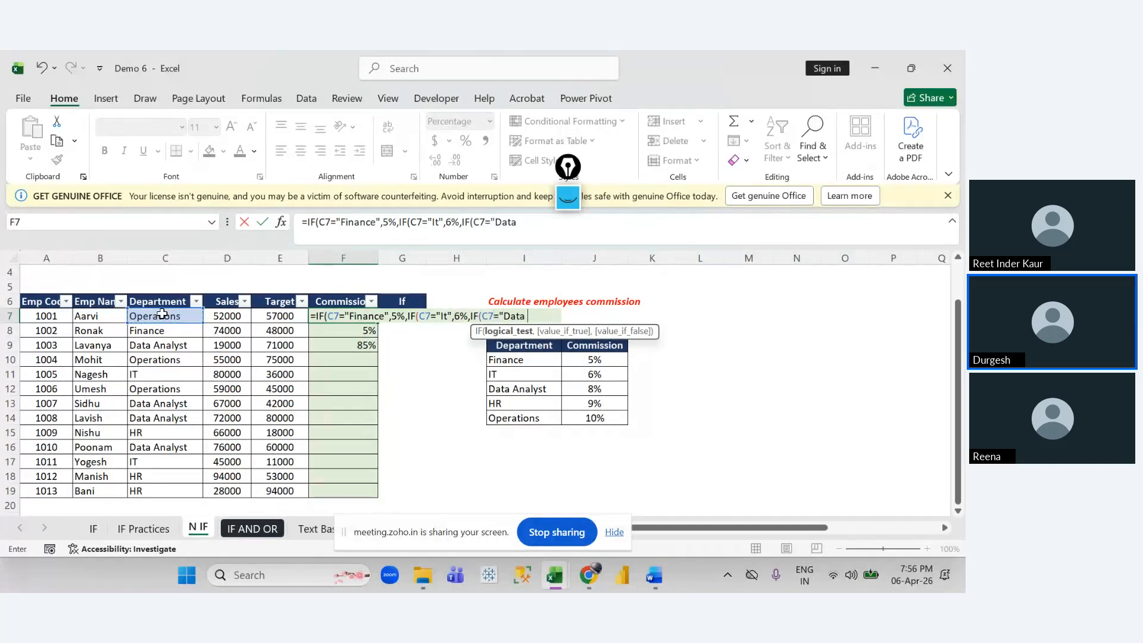
type("analu")
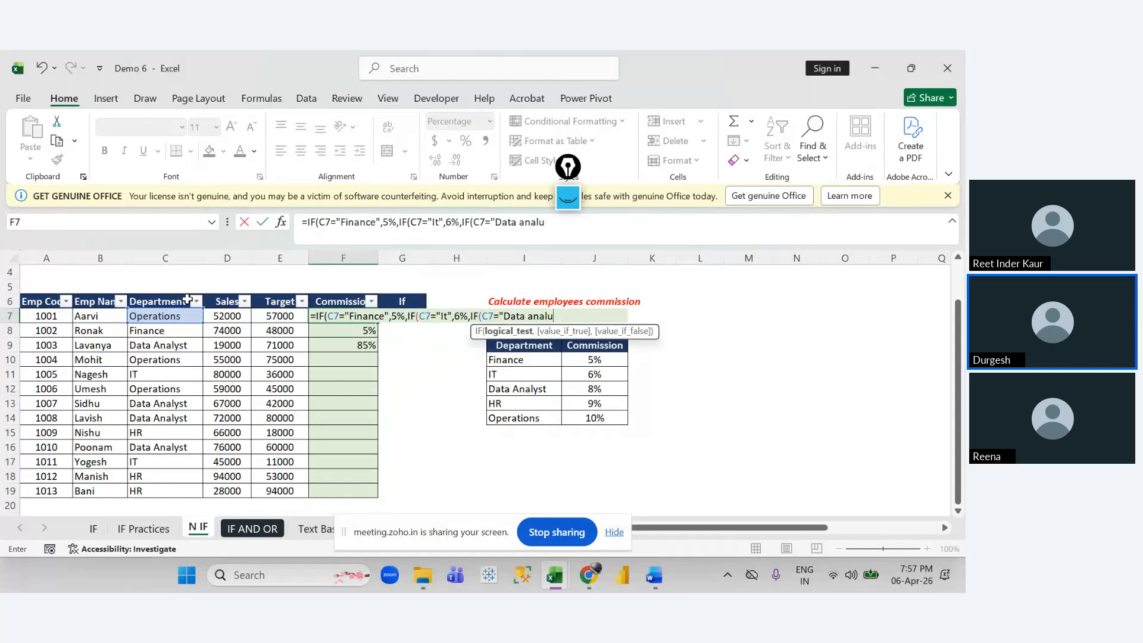
key("BackSpace")
type("yst\",")
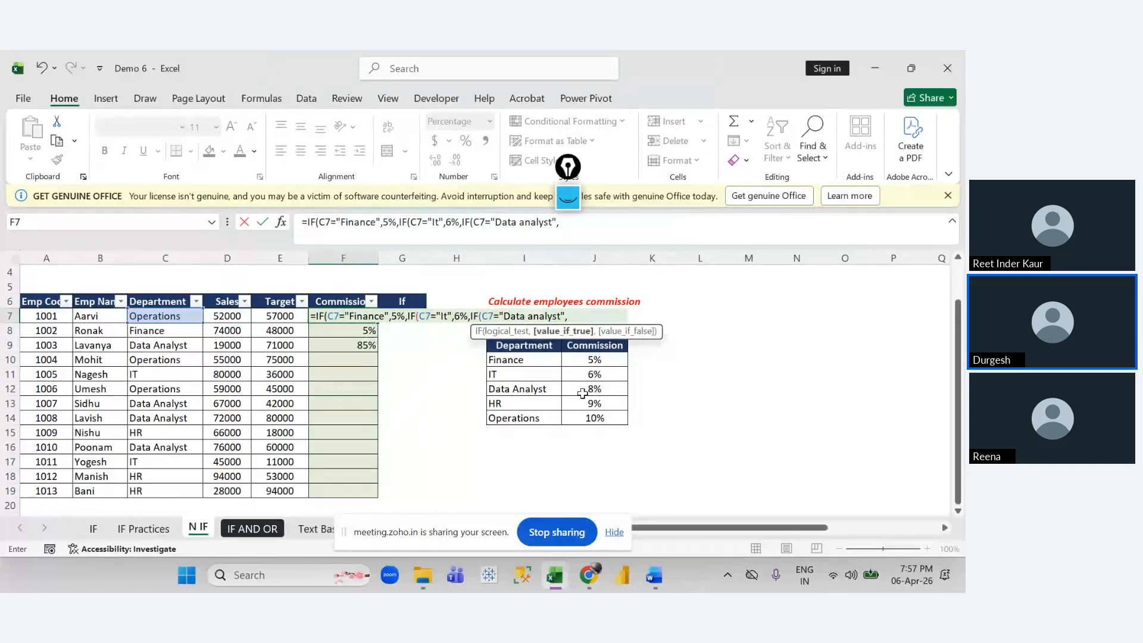
type("8%,")
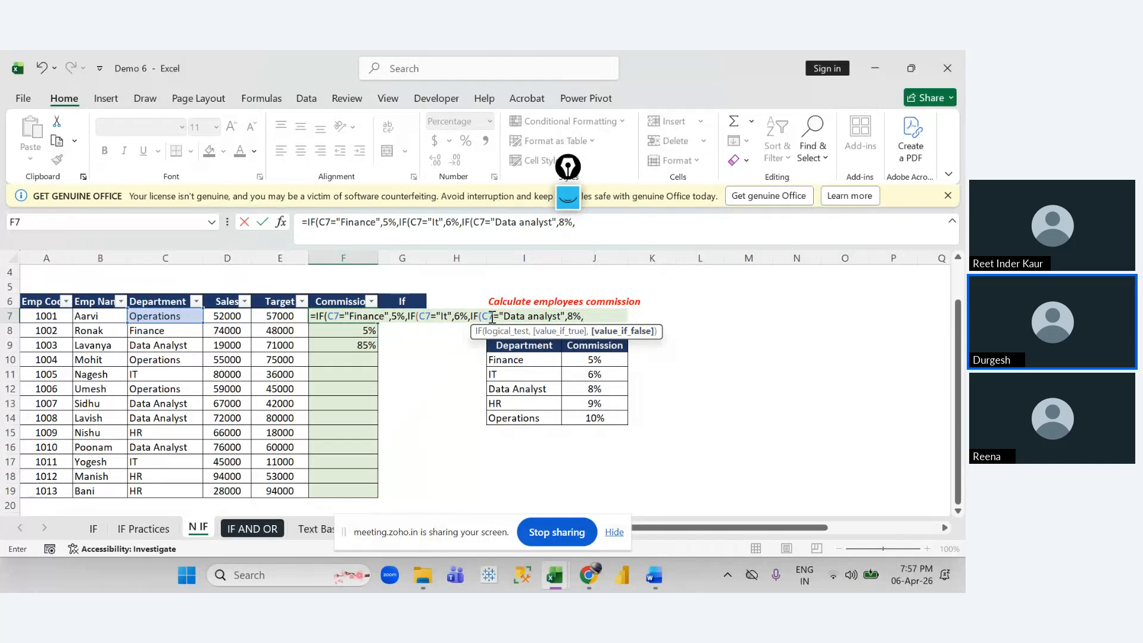
Step: Nest a fourth IF in the F7 formula that returns 9% when C7 equals "HR"
type("if")
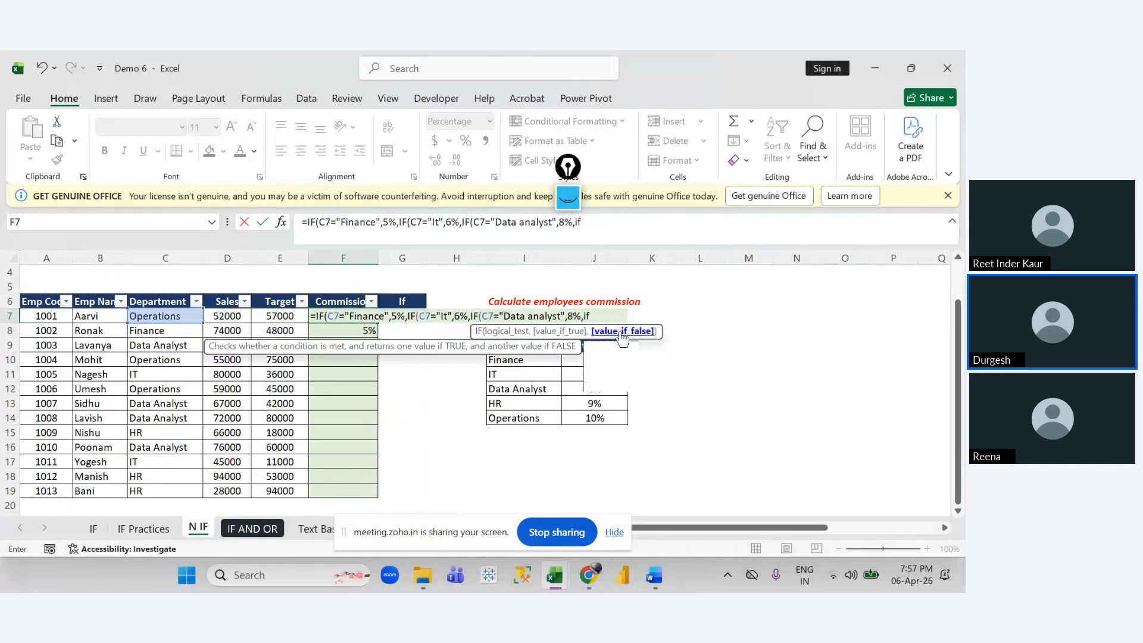
key("Tab")
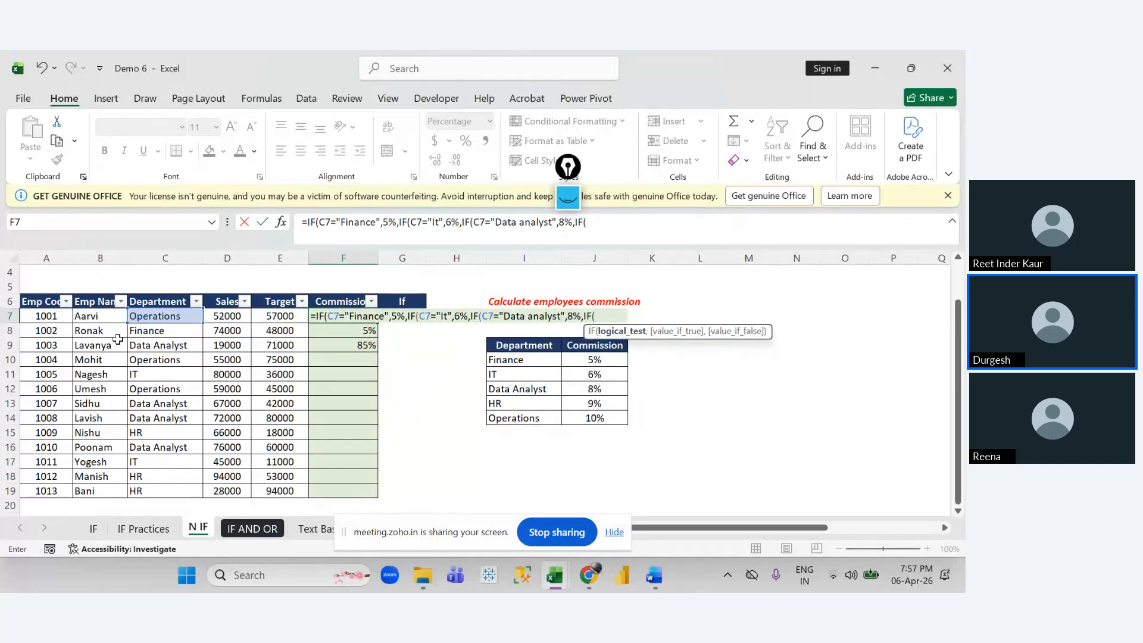
left_click(147, 316)
type("=")
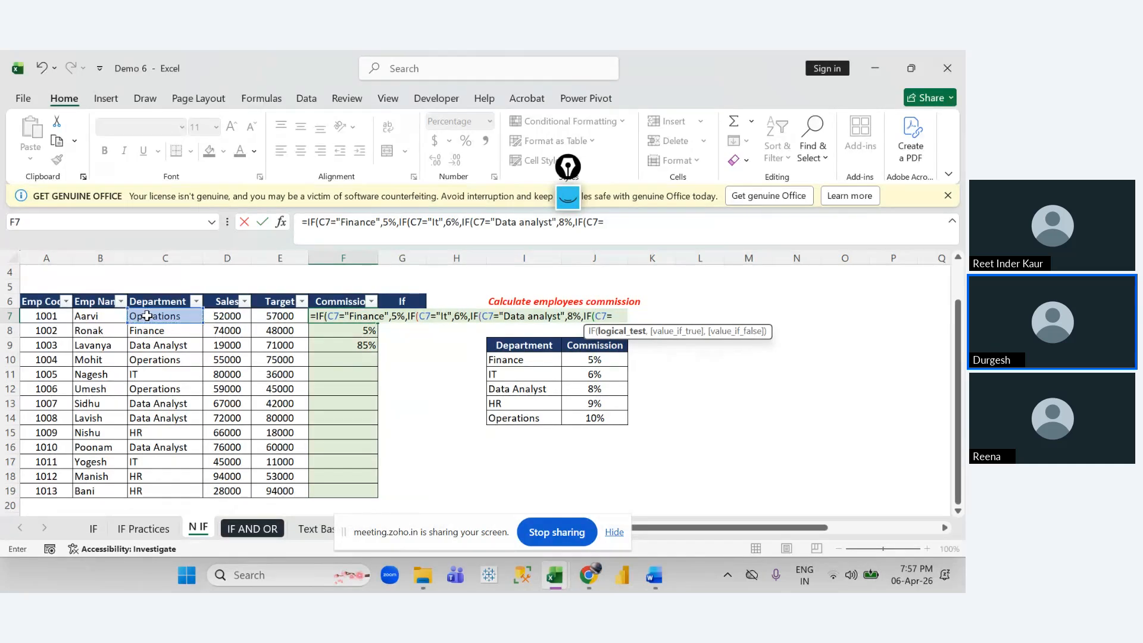
type("\"HR\"")
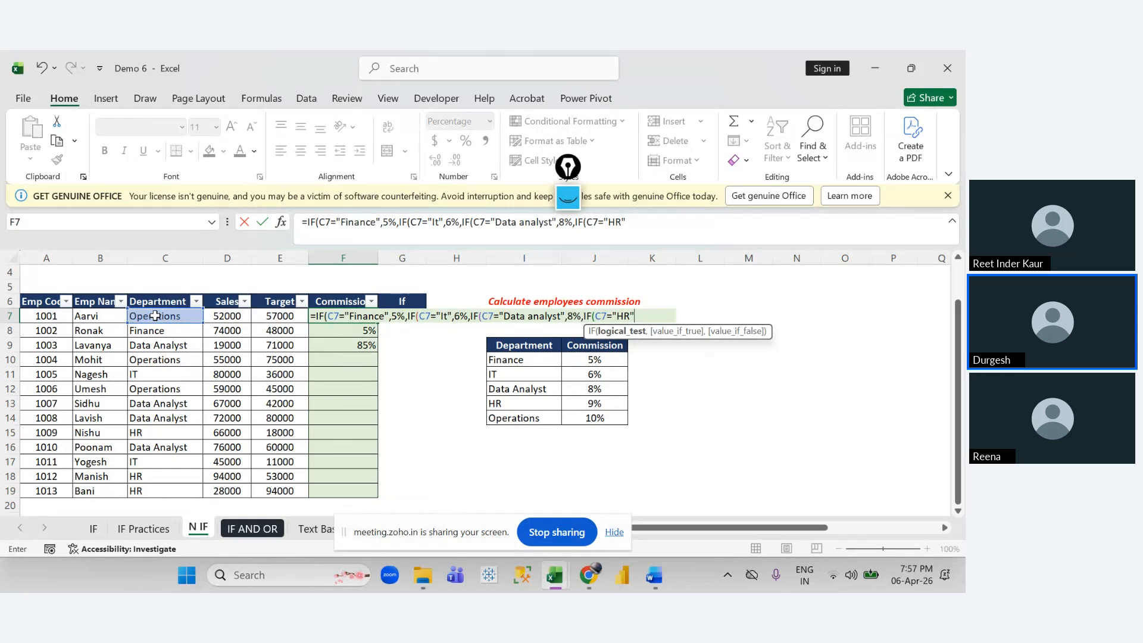
type(",")
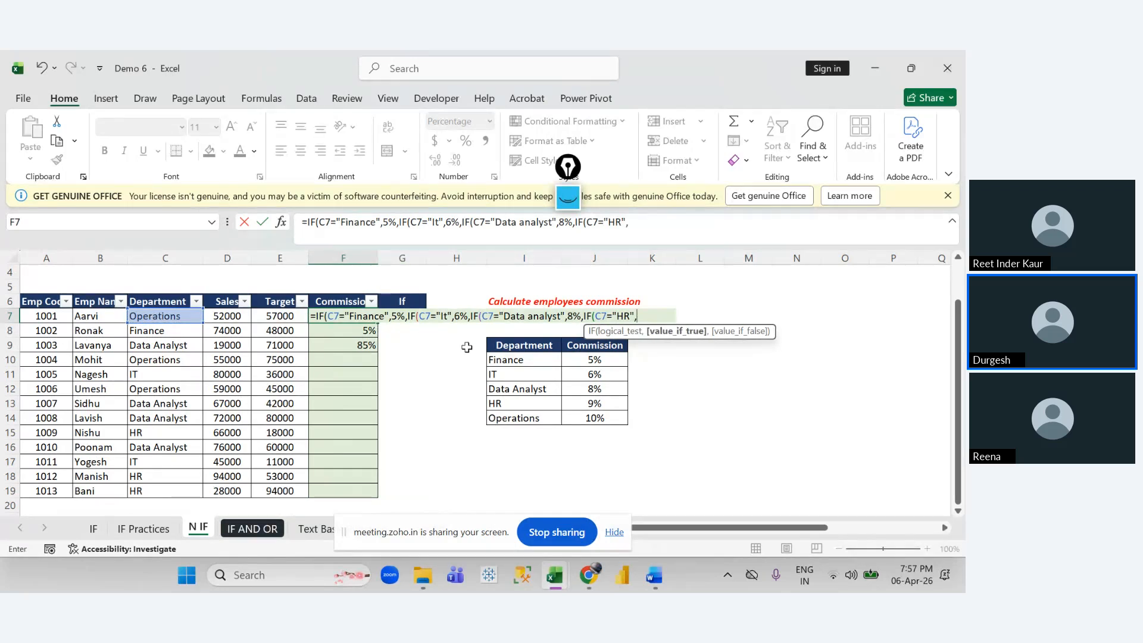
type("0")
key("BackSpace")
type("(")
type("9%")
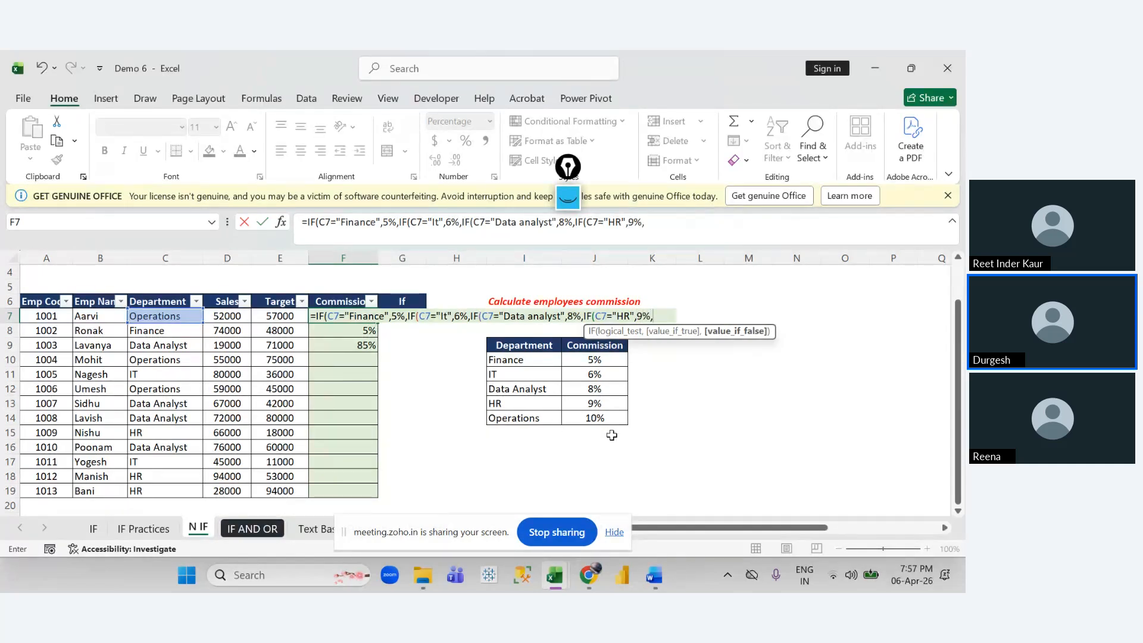
Step: Give the innermost IF in F7 a value-if-false of 10% for the remaining department
type(",")
type("%")
double_click(671, 316)
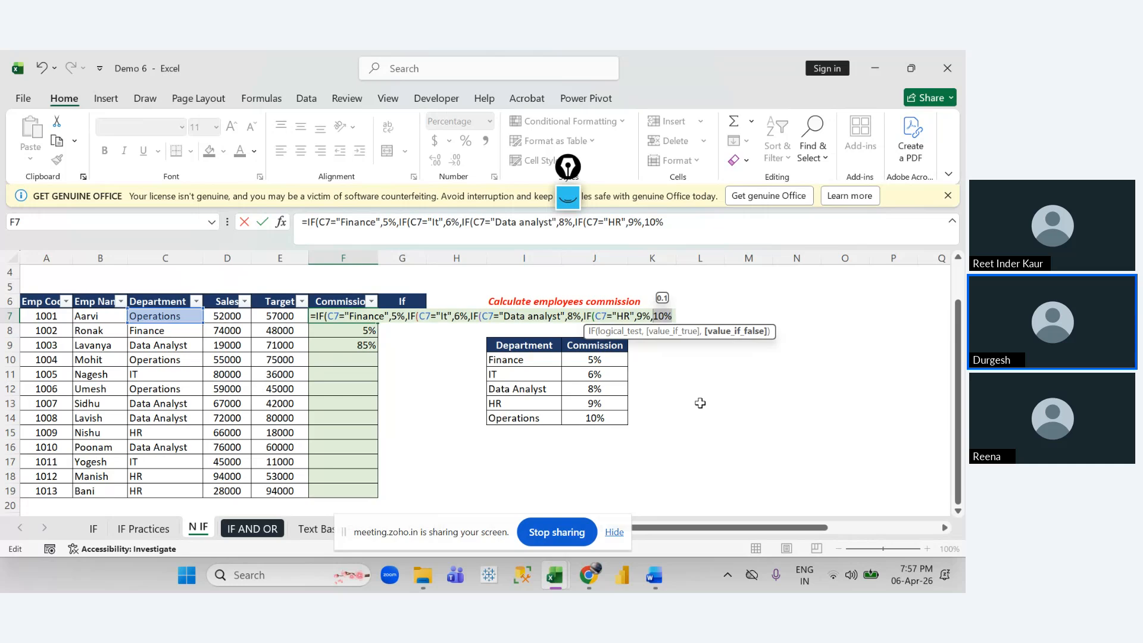
left_click(666, 317)
left_click_drag(659, 316, 678, 311)
Step: Try to enter the F7 formula, decline the proposed correction, and add a closing parenthesis after 10%
key("Return")
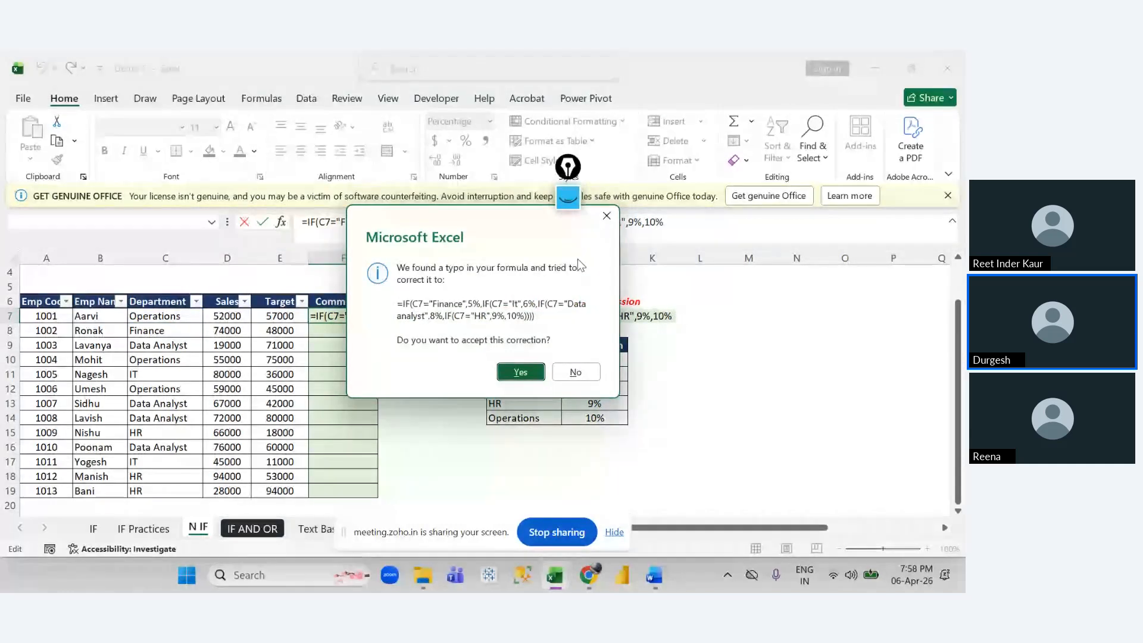
left_click(607, 216)
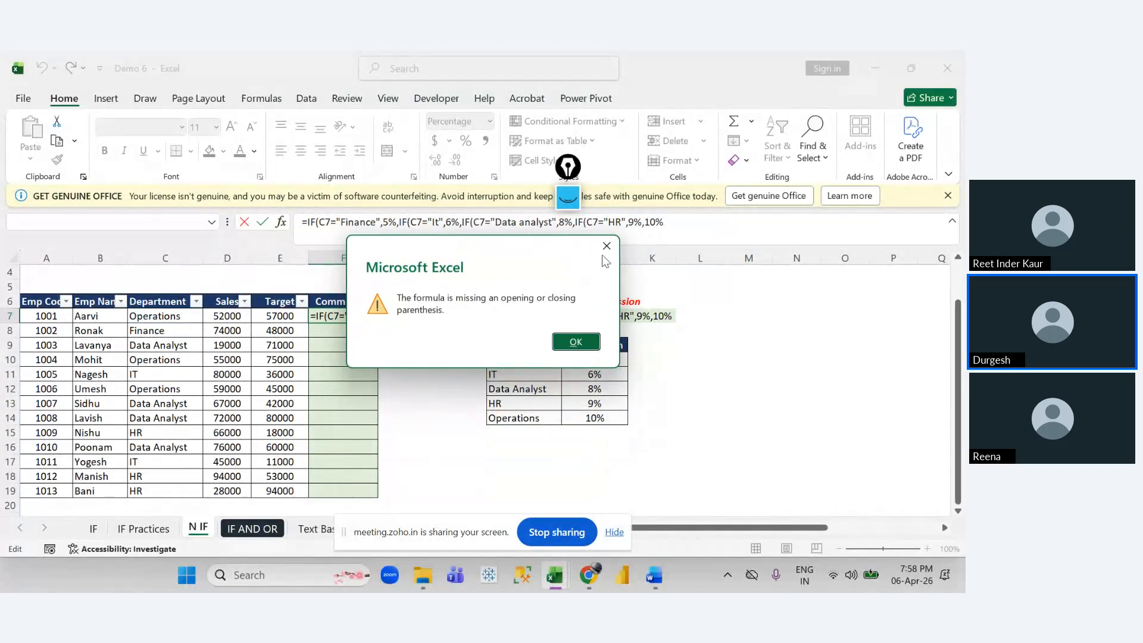
left_click(606, 246)
left_click(674, 316)
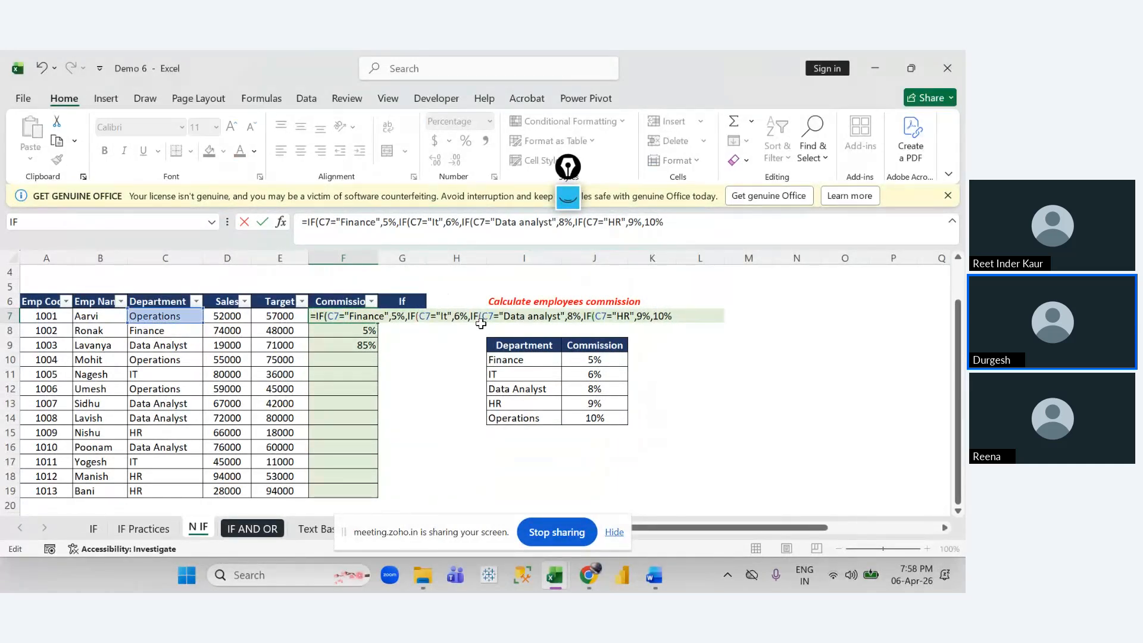
left_click(675, 222)
type(")")
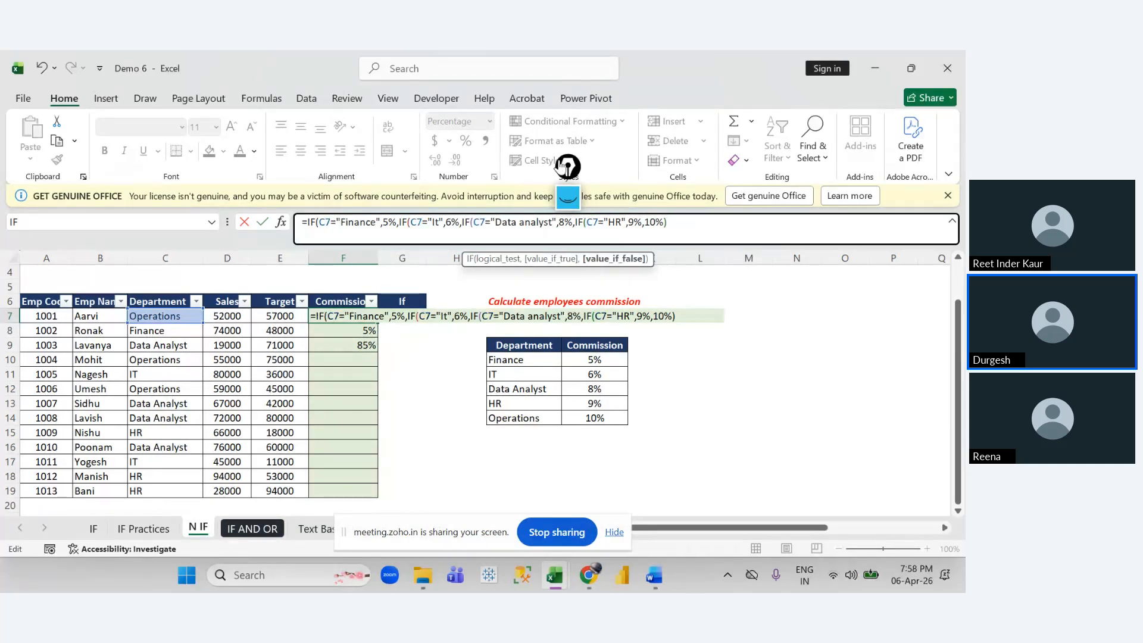
Step: Review each nested IF condition and its return value in the F7 formula, moving the floating widget out of the way
left_click_drag(564, 167, 408, 89)
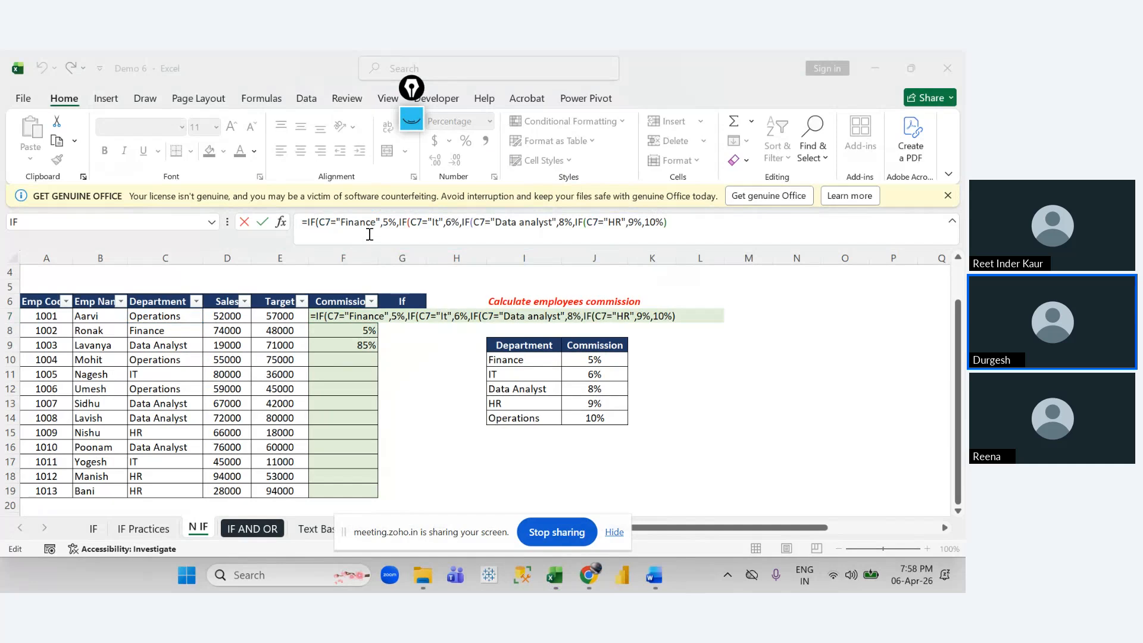
left_click(394, 228)
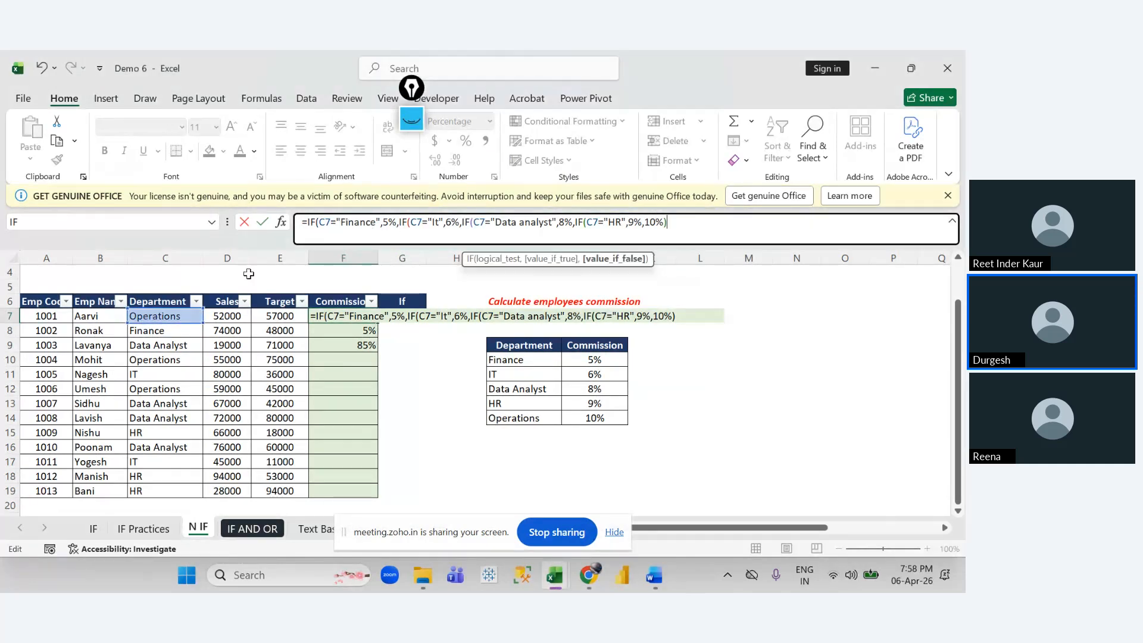
left_click(407, 225)
left_click_drag(410, 225, 427, 225)
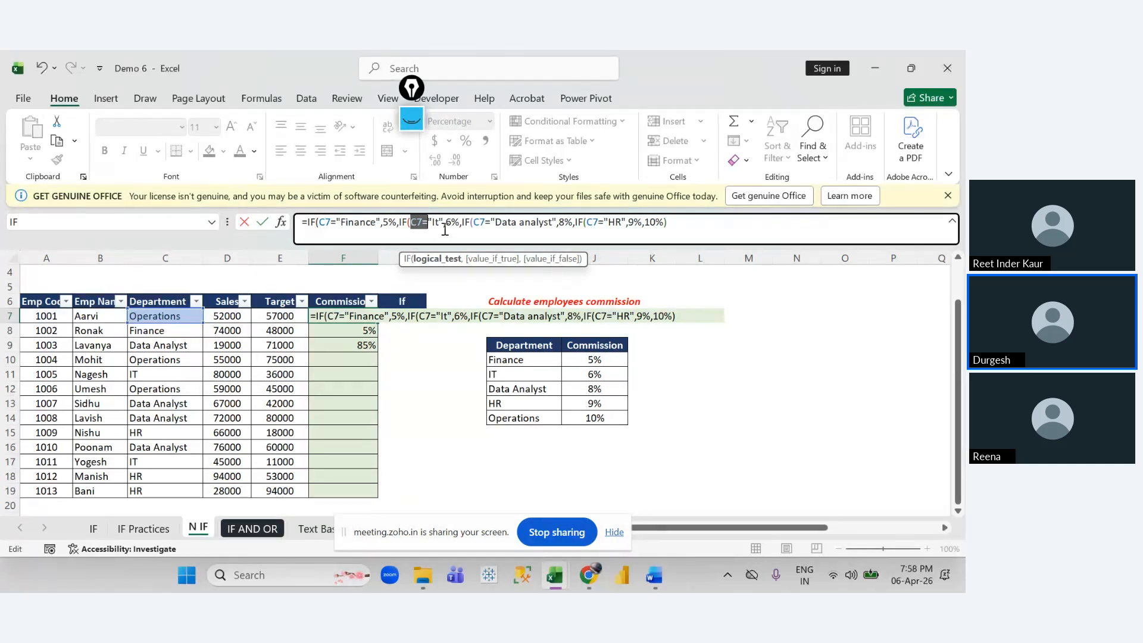
left_click(446, 226)
left_click(462, 224)
left_click_drag(473, 223, 490, 223)
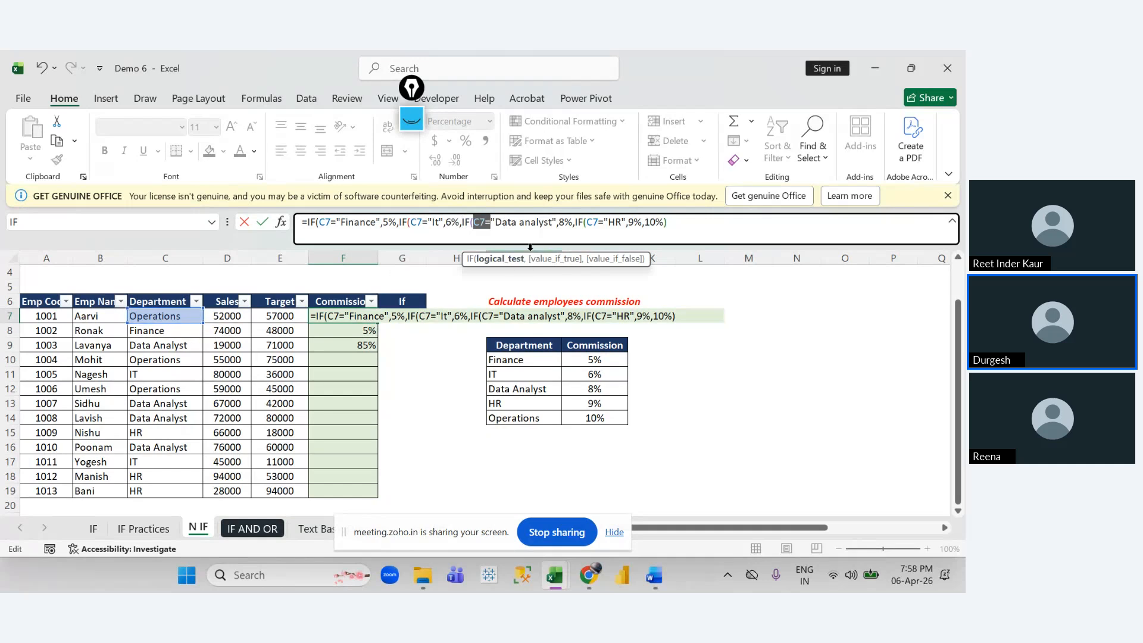
left_click(575, 224)
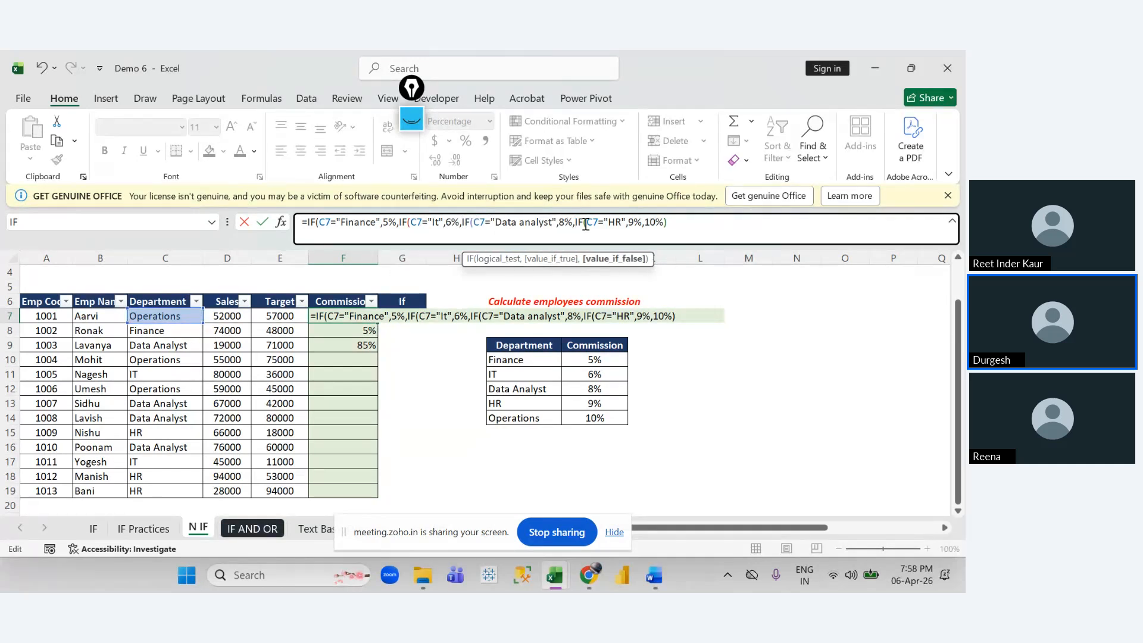
left_click_drag(586, 223, 608, 223)
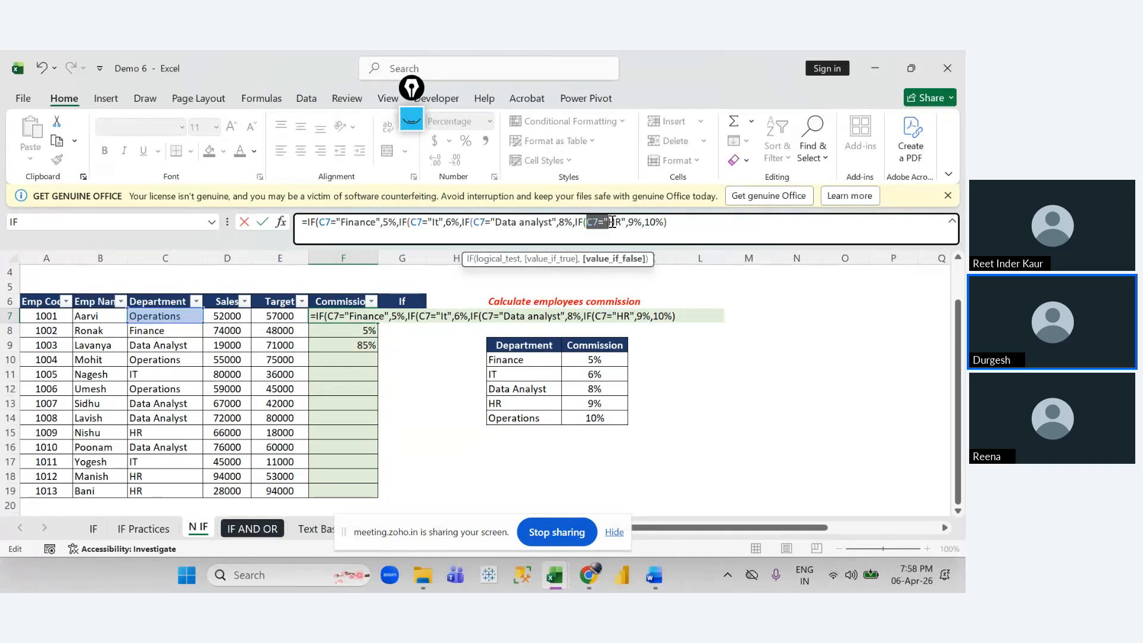
left_click(649, 225)
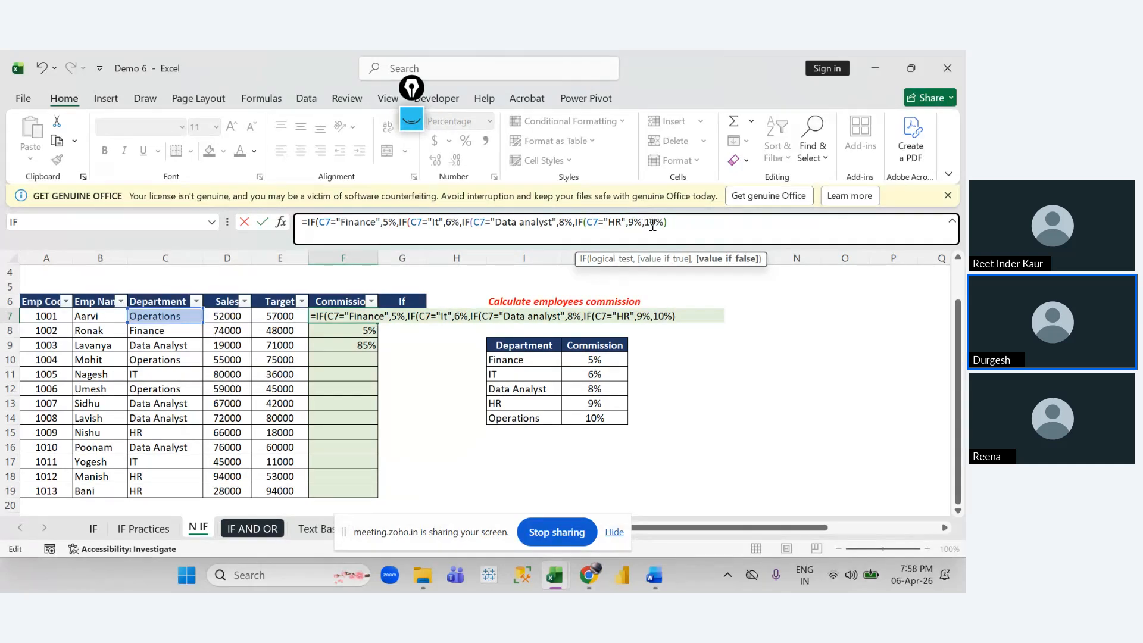
Step: Enter the F7 formula with the proposed parenthesis correction accepted and fill it down through F18
key("Return")
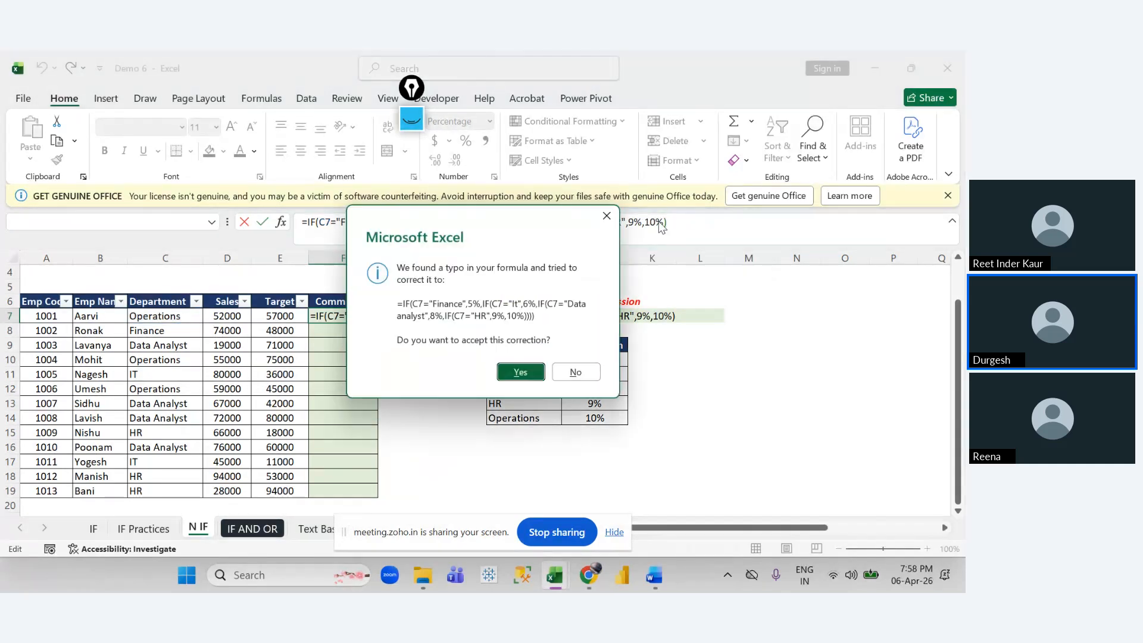
key("Return")
left_click(364, 321)
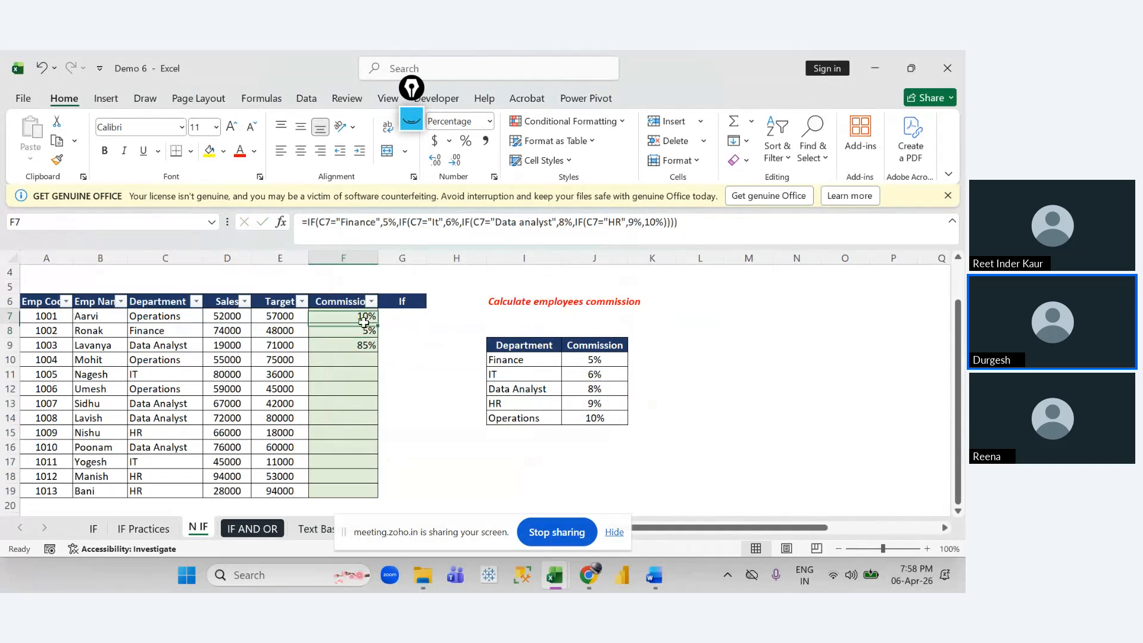
left_click_drag(364, 321, 357, 476)
key("ctrl+d")
left_click(333, 445)
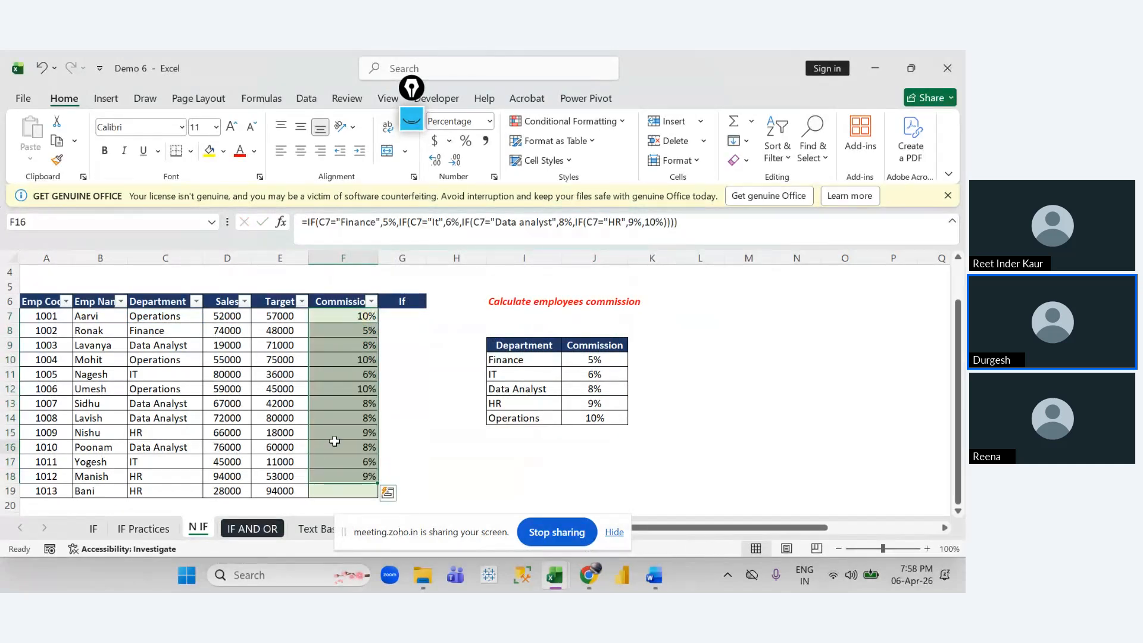
Step: Inspect the F8 formula, comparing the Finance test and its 5% result with the nested IFs that follow, without changing it
double_click(361, 331)
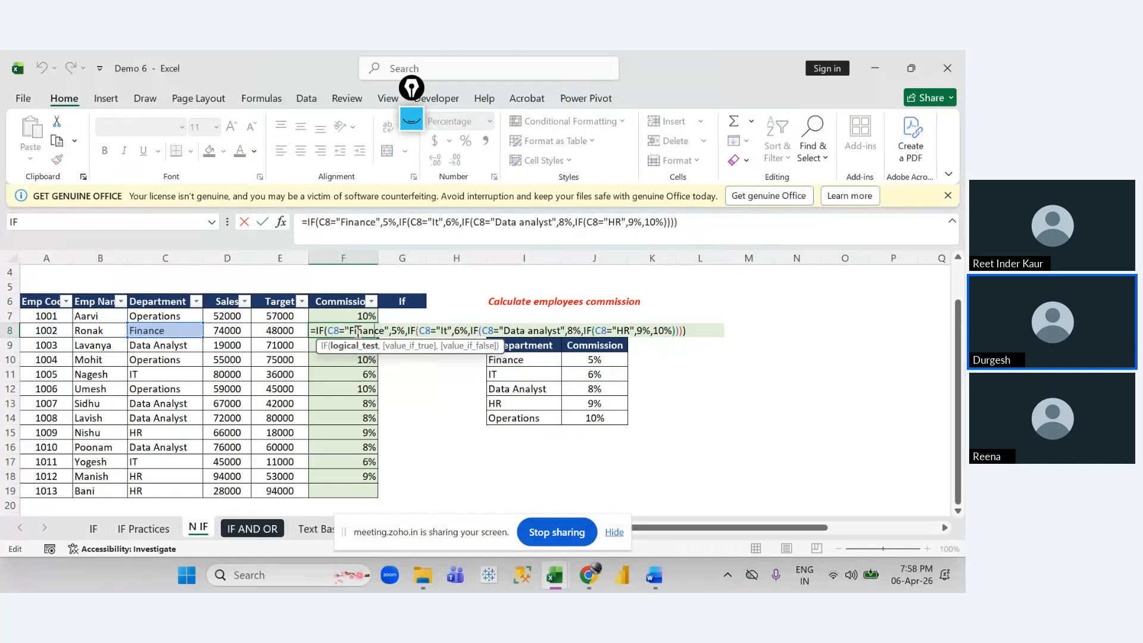
left_click(393, 330)
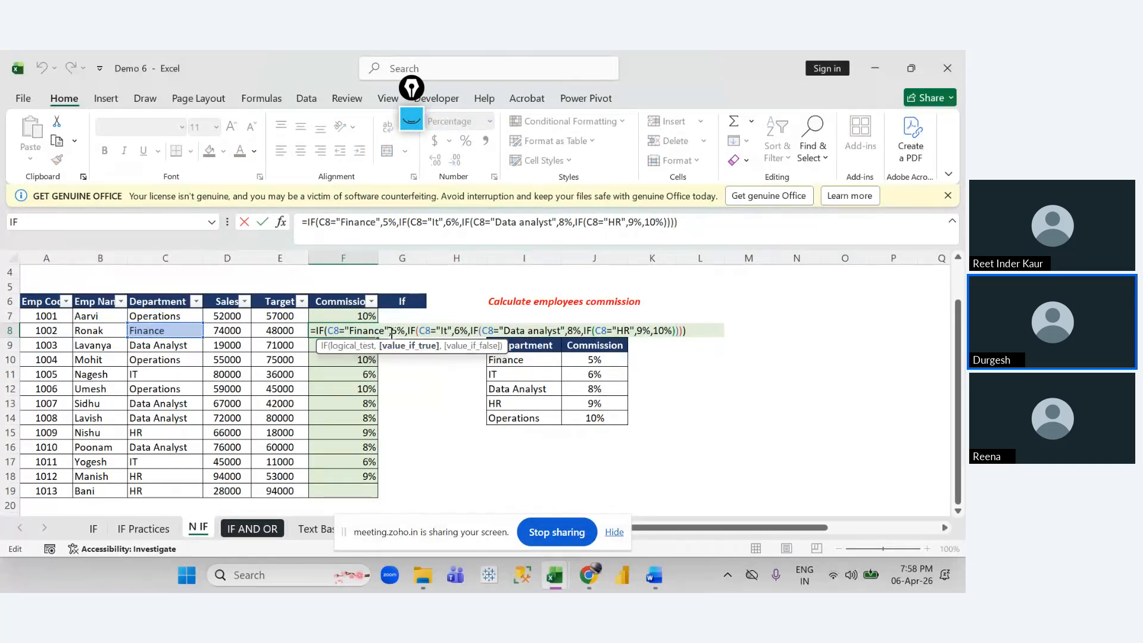
left_click_drag(405, 330, 691, 323)
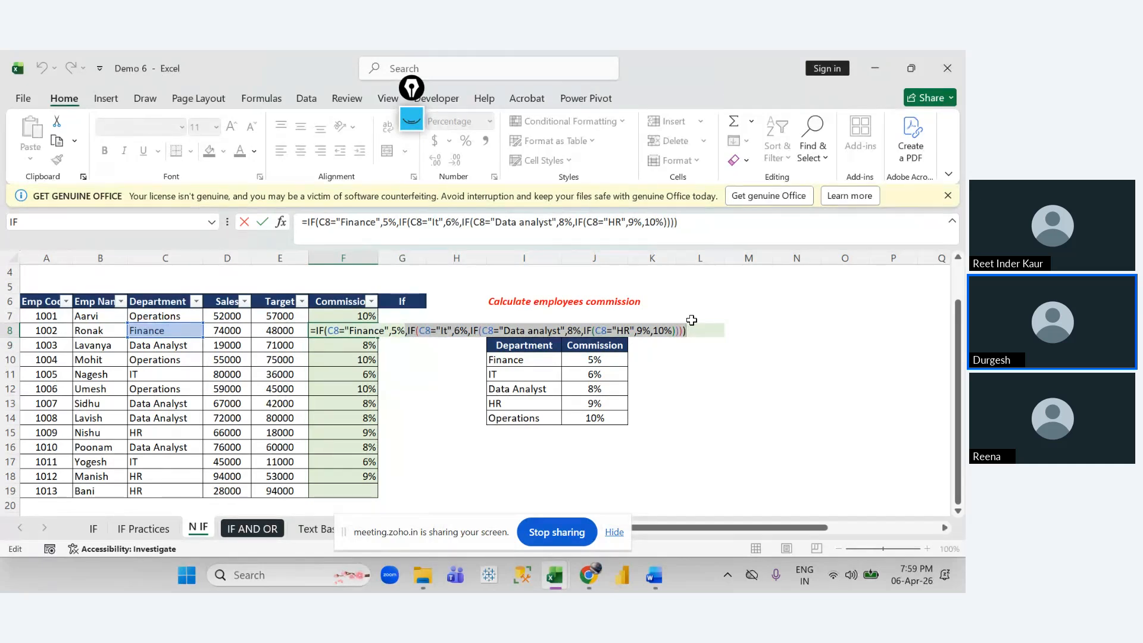
key("Escape")
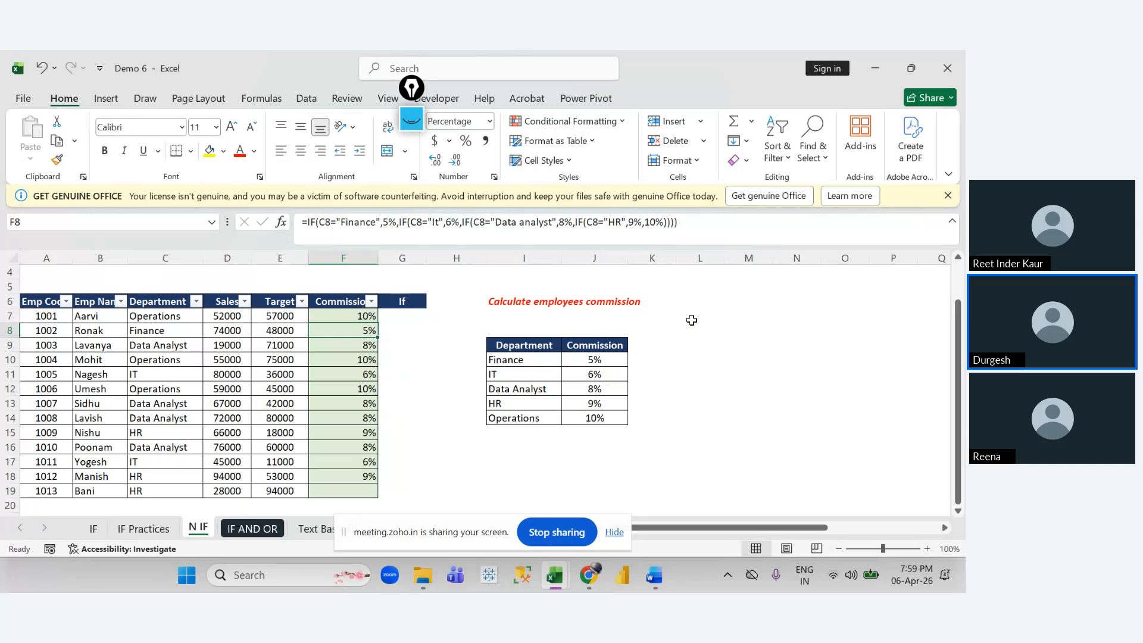
Step: Trace how the F7 formula evaluates each department test through to the final 10% and its closing parentheses
double_click(345, 316)
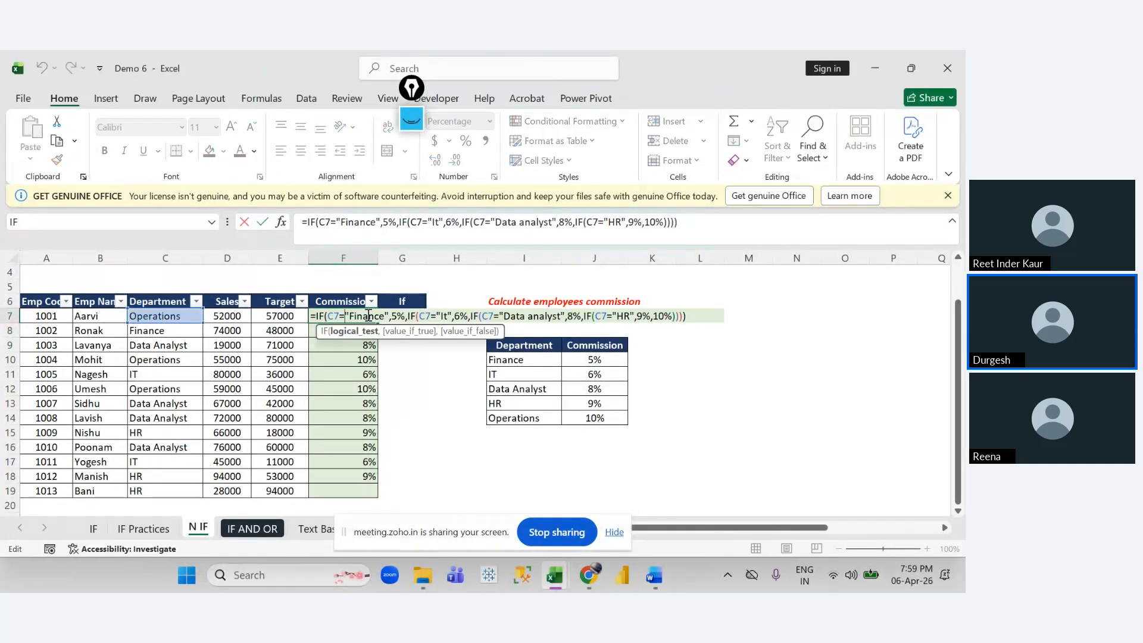
left_click_drag(357, 315, 671, 316)
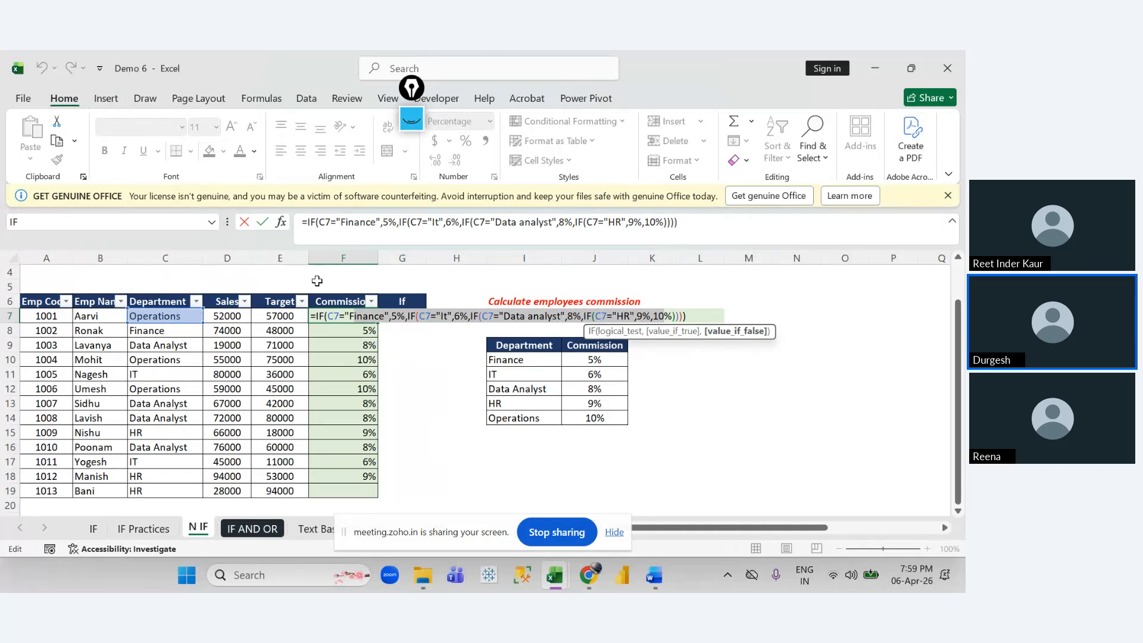
left_click(364, 319)
left_click_drag(364, 317, 623, 317)
left_click(349, 317)
left_click(462, 318)
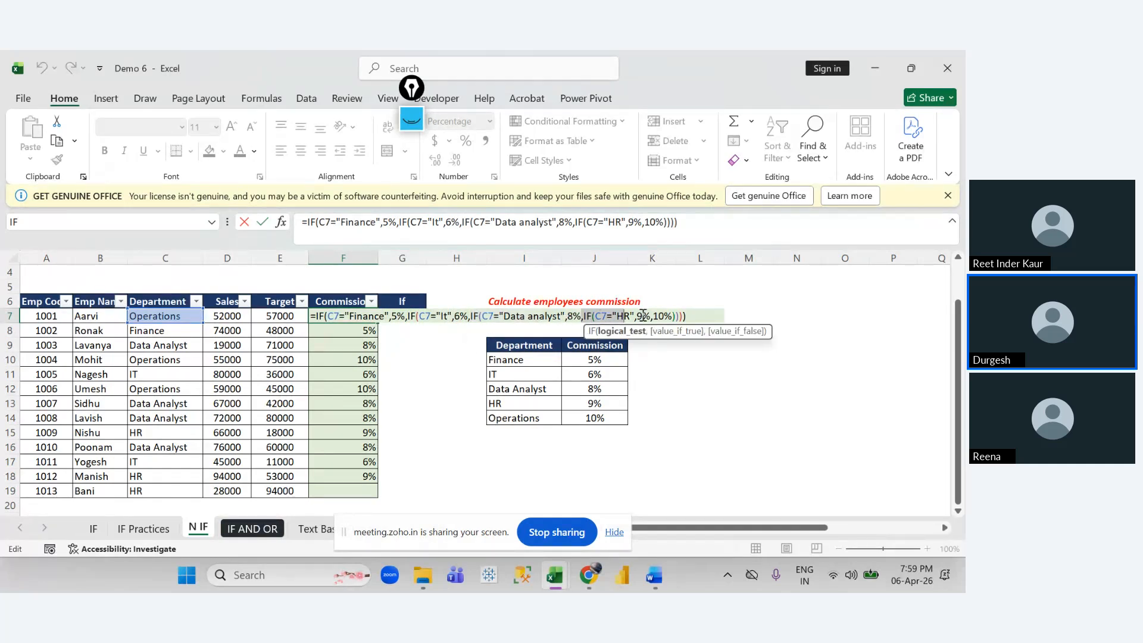
left_click(694, 318)
left_click(703, 319)
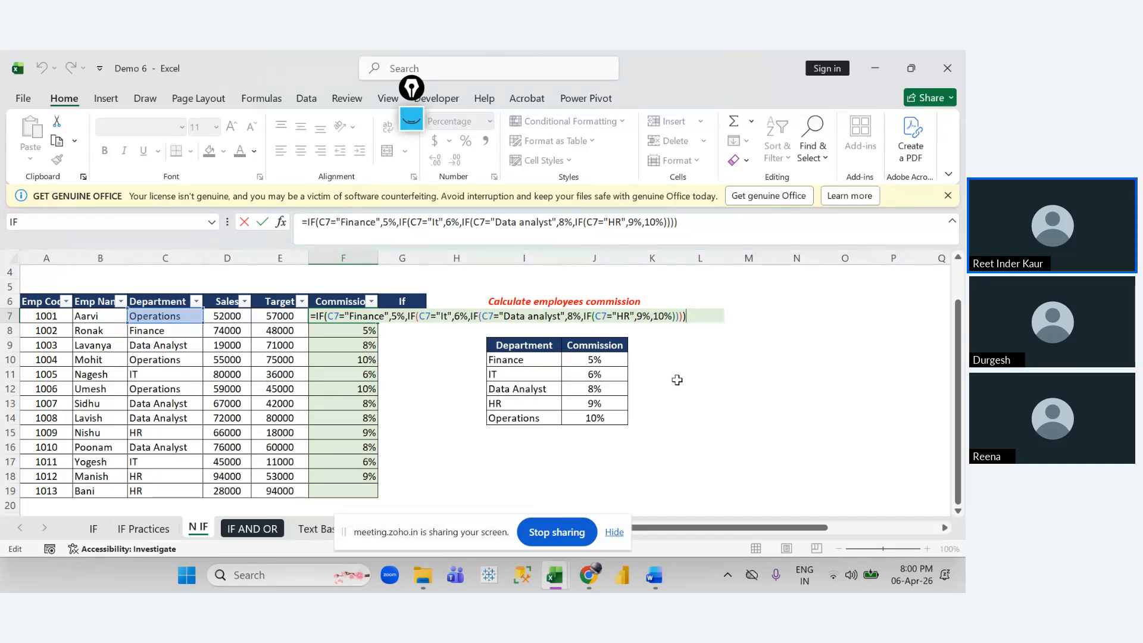
key("ctrl+Return")
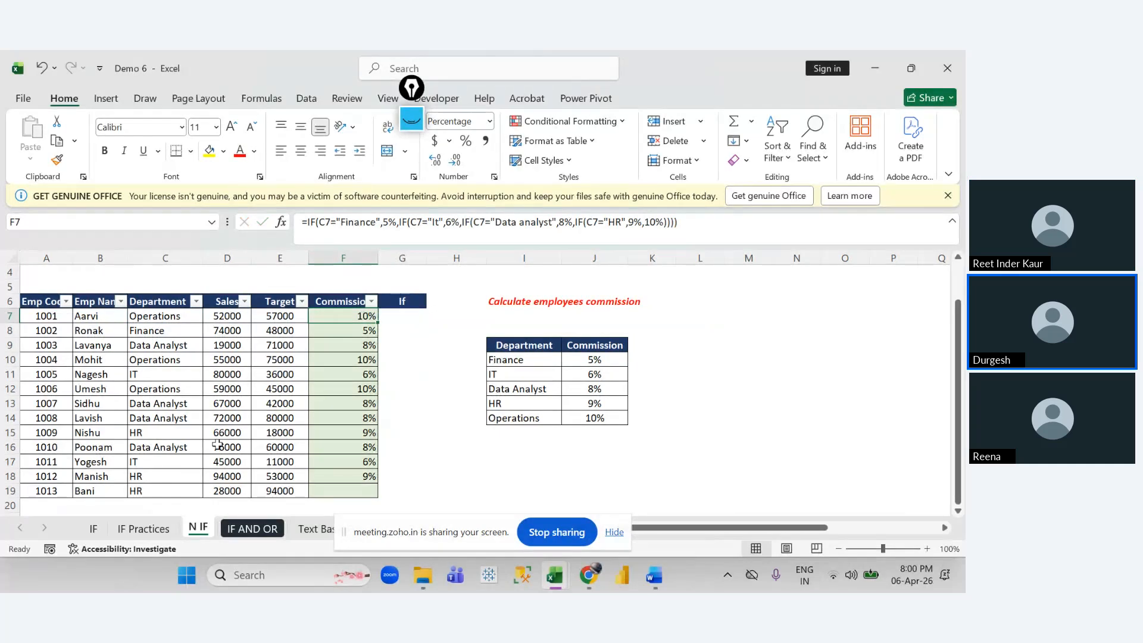
left_click_drag(280, 374, 273, 410)
left_click_drag(336, 374, 332, 402)
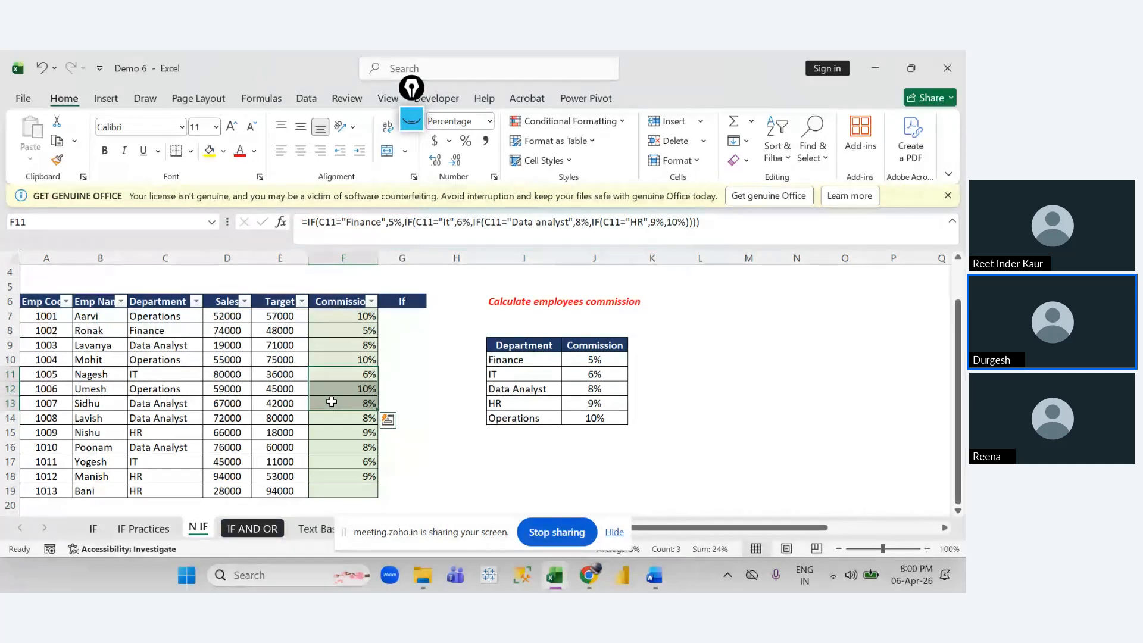
left_click(611, 387)
left_click(667, 386)
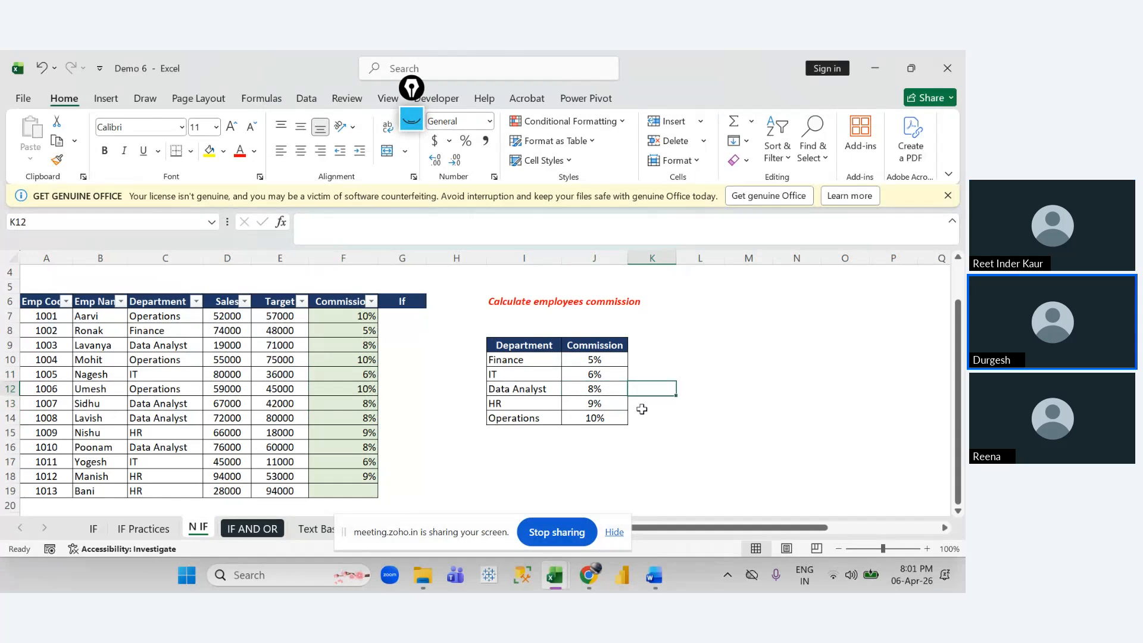
Step: Stop sharing the screen in the meeting
left_click(556, 532)
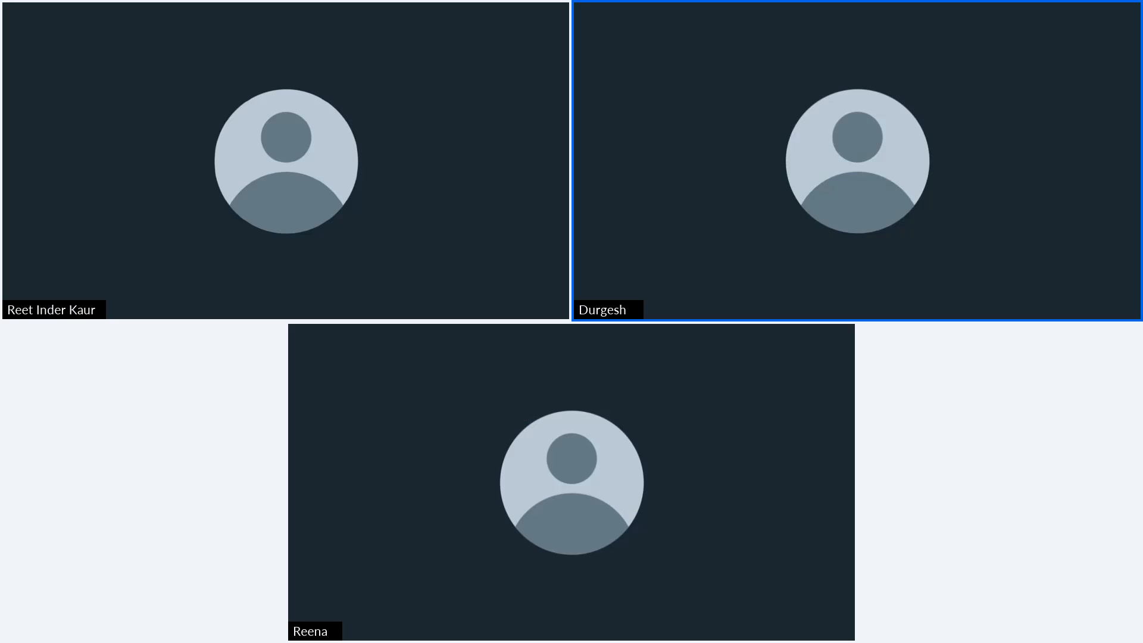